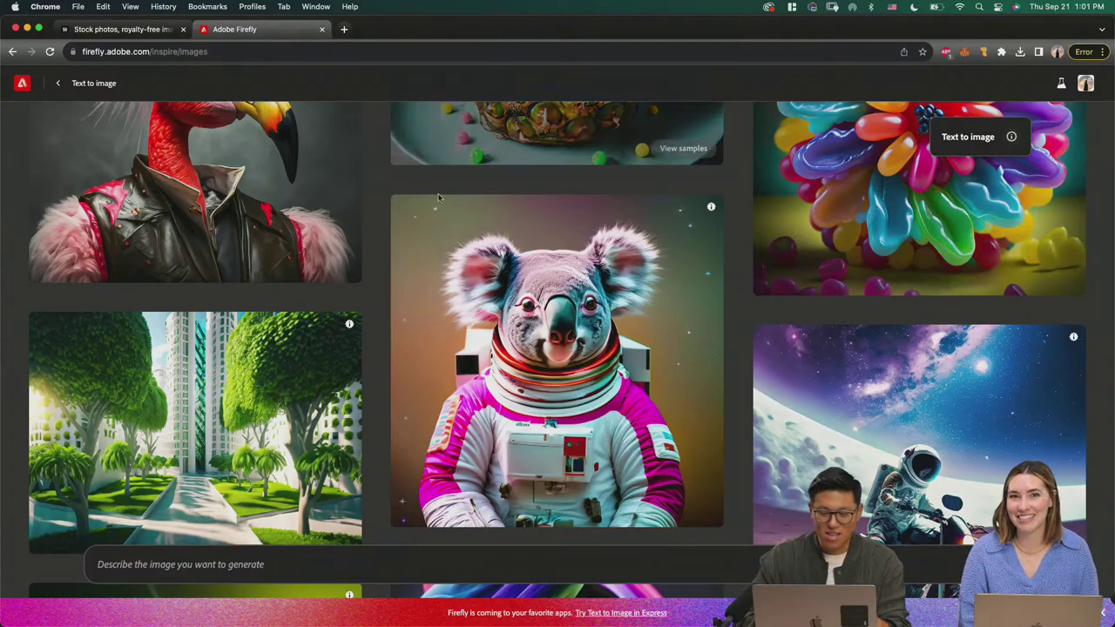
Step: Look through the sample images in the Text to image gallery, including the koala astronaut and hedgehog knight
{"action": "mouse_move", "coordinate": [441, 212]}
{"action": "scroll", "coordinate": [441, 212], "scroll_direction": "down", "scroll_amount": 8}
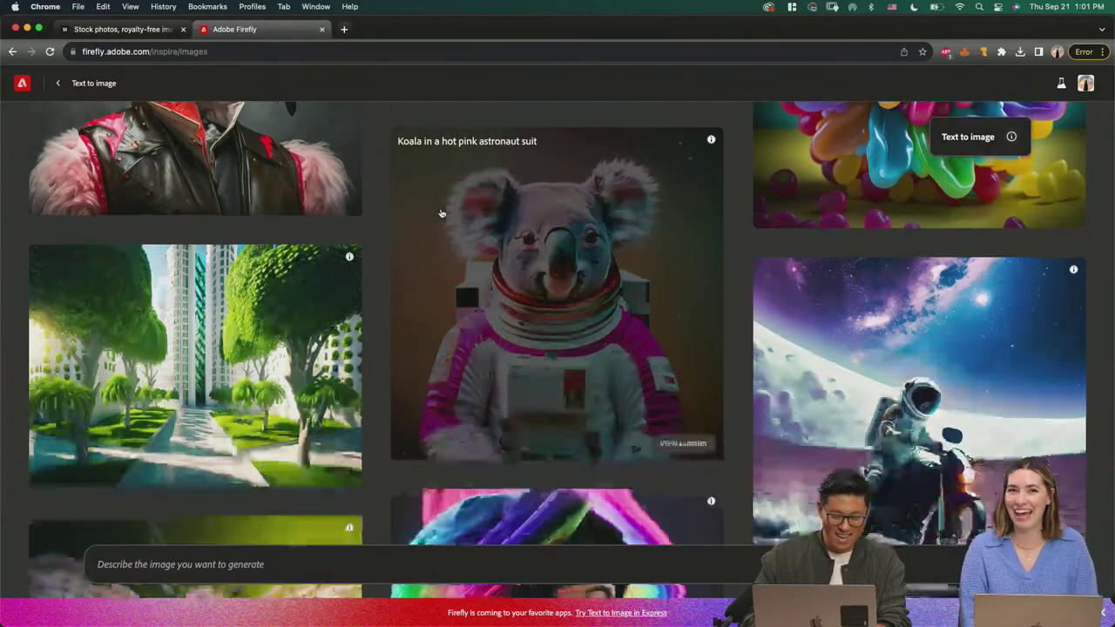
{"action": "scroll", "coordinate": [442, 213], "scroll_direction": "down", "scroll_amount": 3}
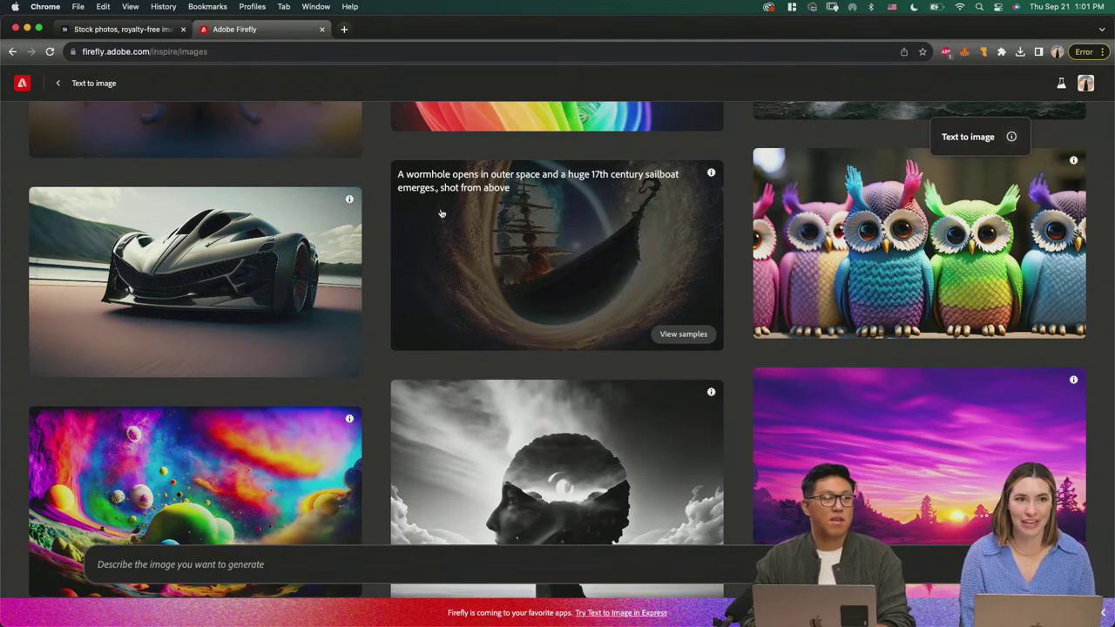
{"action": "scroll", "coordinate": [441, 213], "scroll_direction": "up", "scroll_amount": 10}
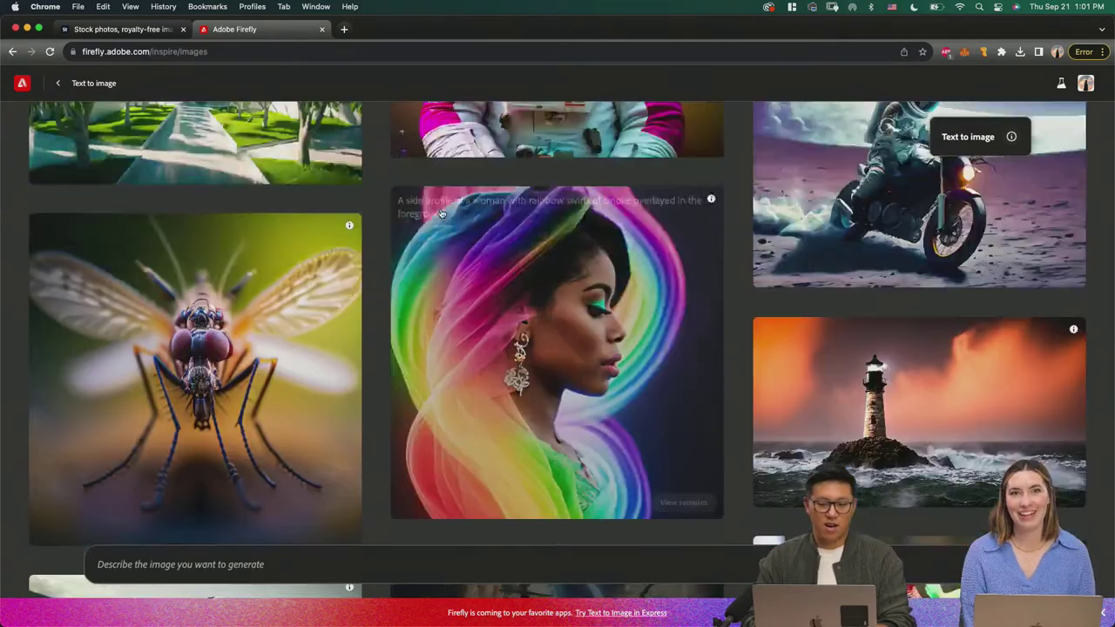
{"action": "scroll", "coordinate": [442, 212], "scroll_direction": "up", "scroll_amount": 10}
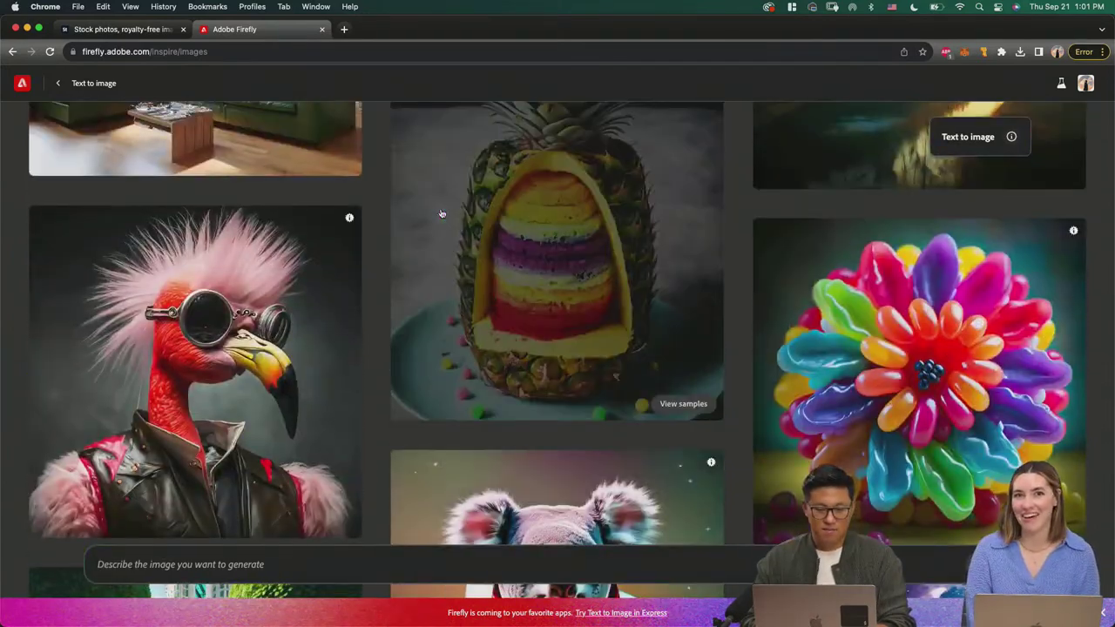
{"action": "scroll", "coordinate": [442, 213], "scroll_direction": "up", "scroll_amount": 3}
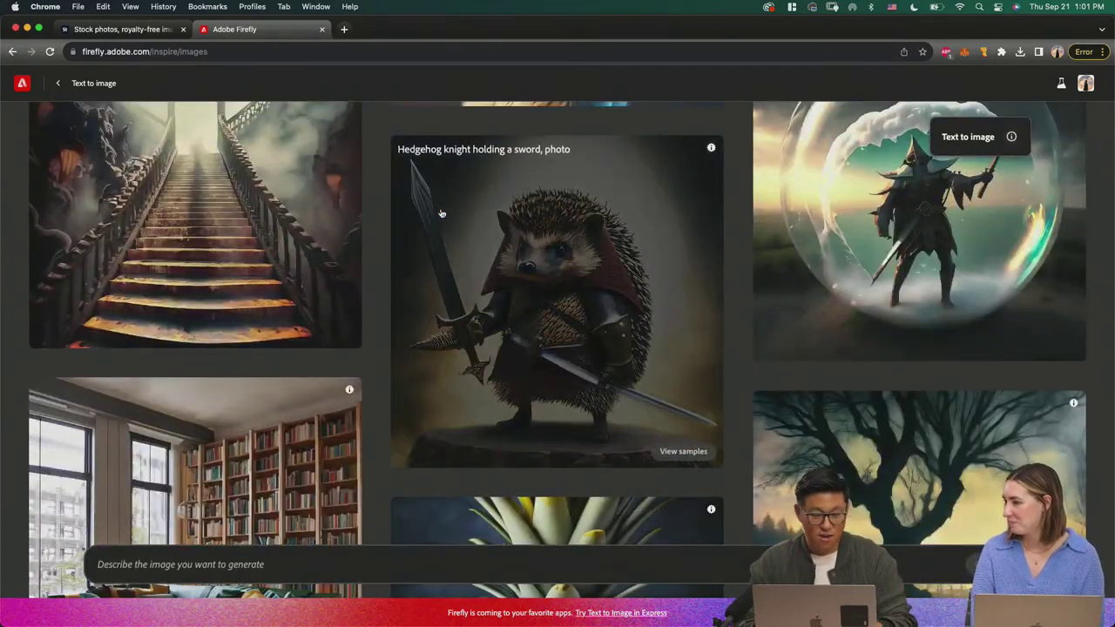
{"action": "scroll", "coordinate": [370, 207], "scroll_direction": "up", "scroll_amount": 1}
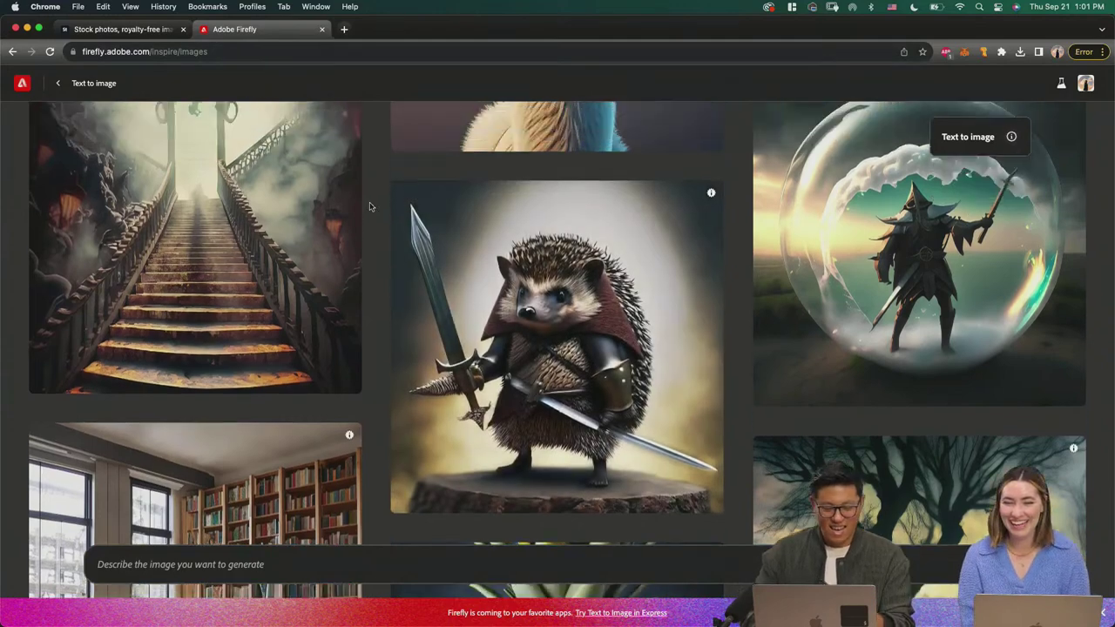
{"action": "scroll", "coordinate": [369, 207], "scroll_direction": "up", "scroll_amount": 3}
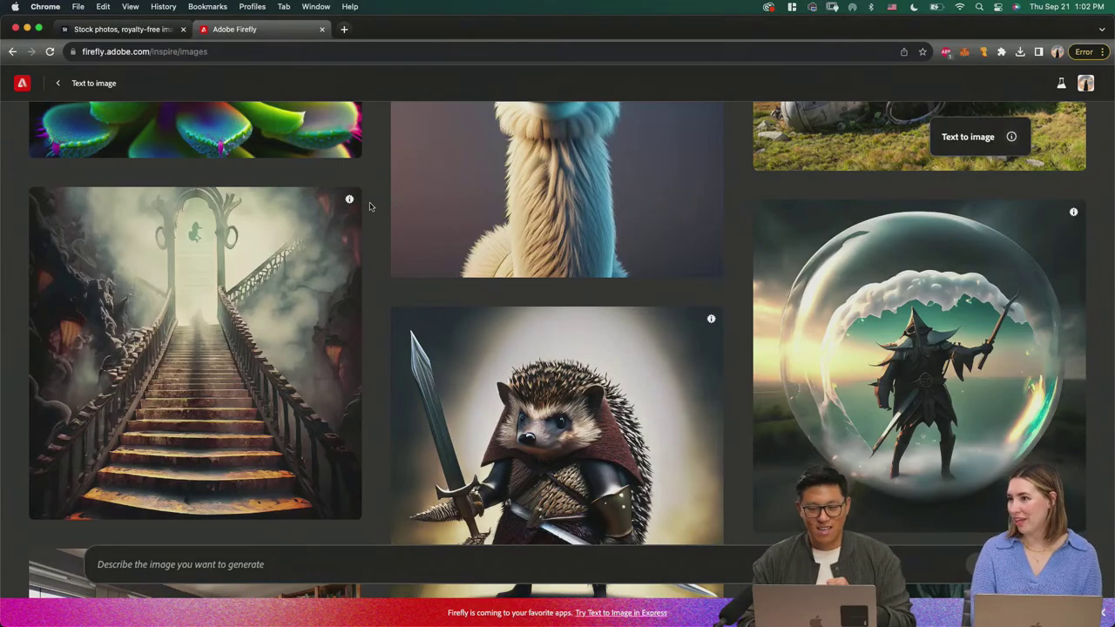
{"action": "scroll", "coordinate": [370, 206], "scroll_direction": "up", "scroll_amount": 20}
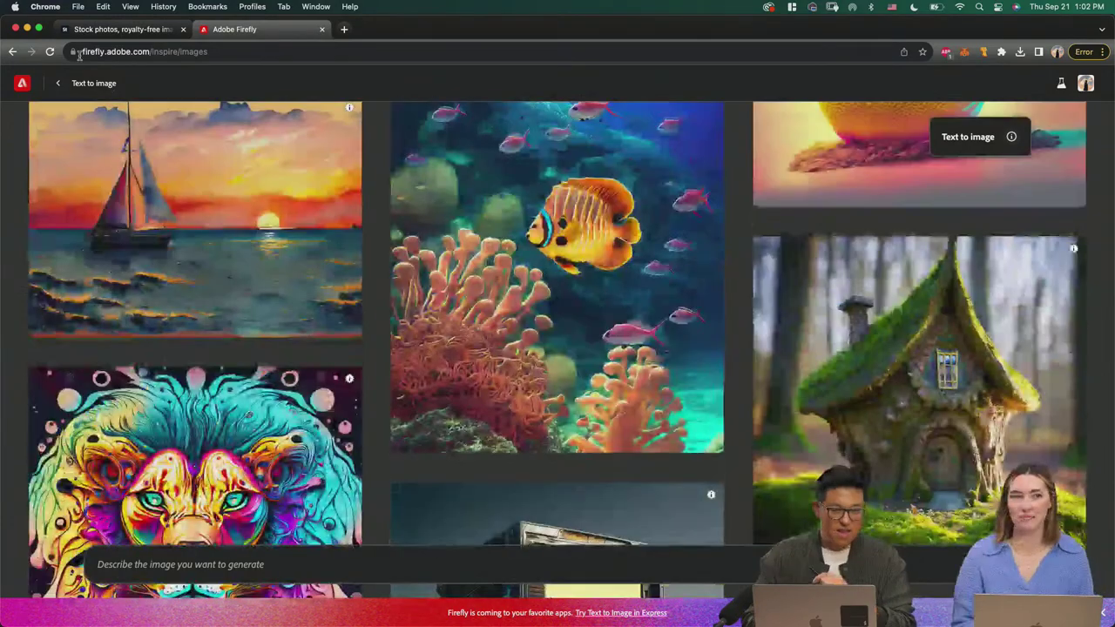
Step: Reopen Text to image from the Firefly home page and enter the prompt "fantasy world landscape"
{"action": "left_click", "coordinate": [24, 83]}
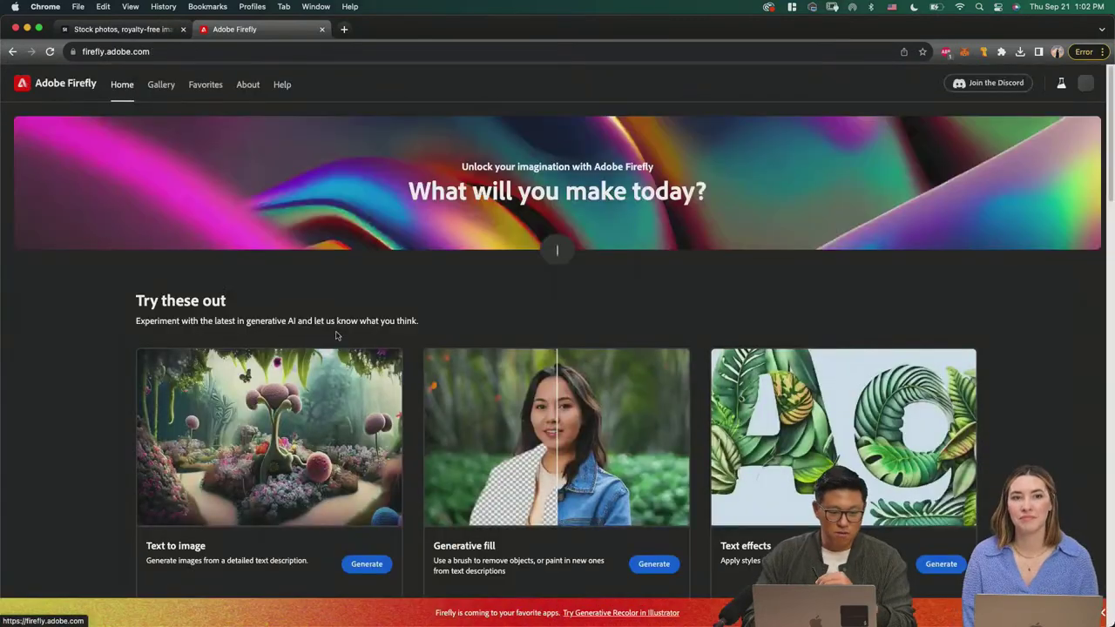
{"action": "scroll", "coordinate": [337, 337], "scroll_direction": "down", "scroll_amount": 2}
{"action": "scroll", "coordinate": [337, 337], "scroll_direction": "down", "scroll_amount": 1}
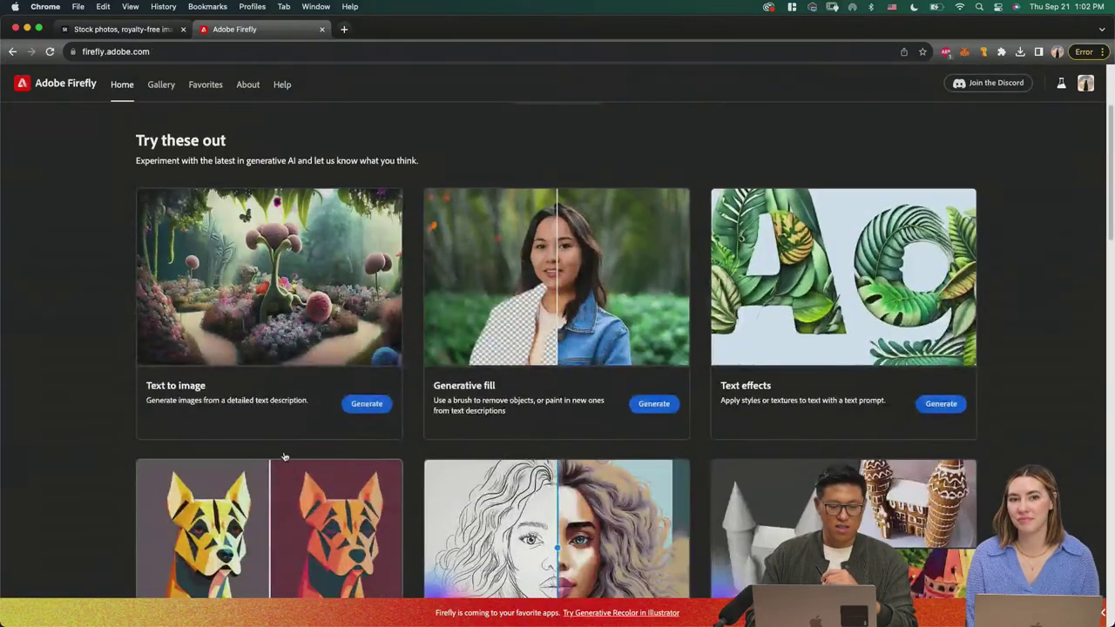
{"action": "left_click", "coordinate": [283, 315]}
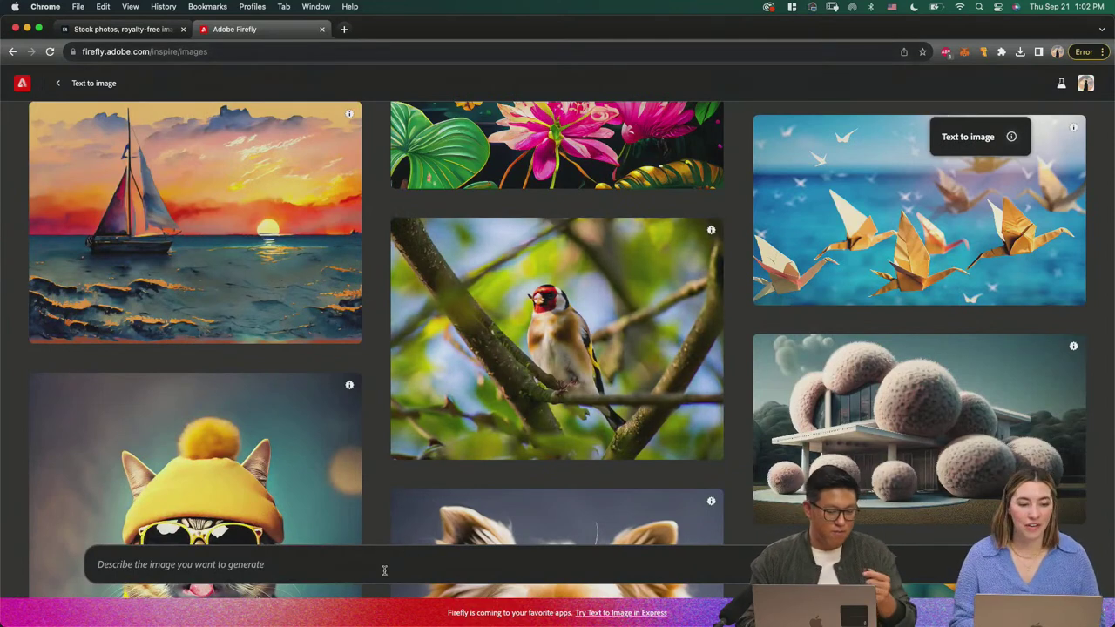
{"action": "type", "text": "fantasy world landscape"}
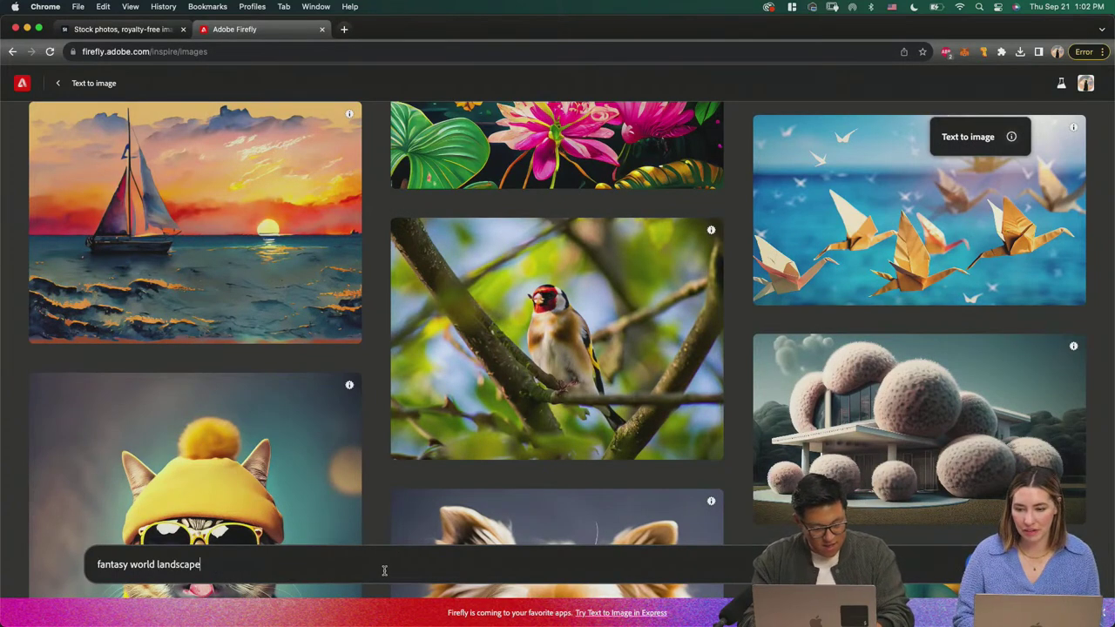
{"action": "key", "text": "super+a"}
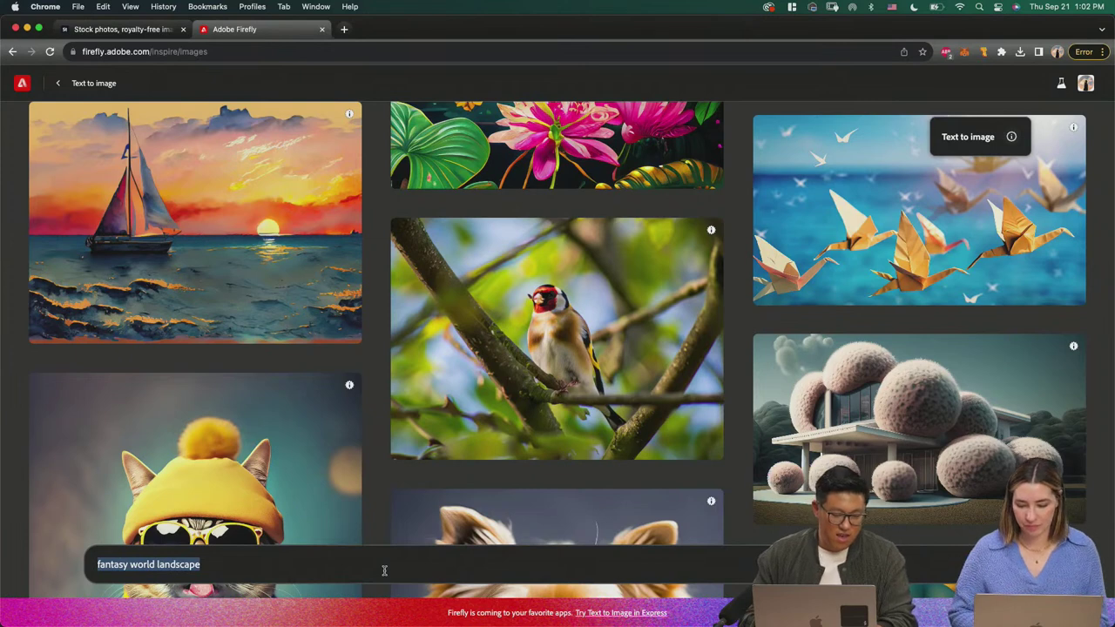
{"action": "key", "text": "Right"}
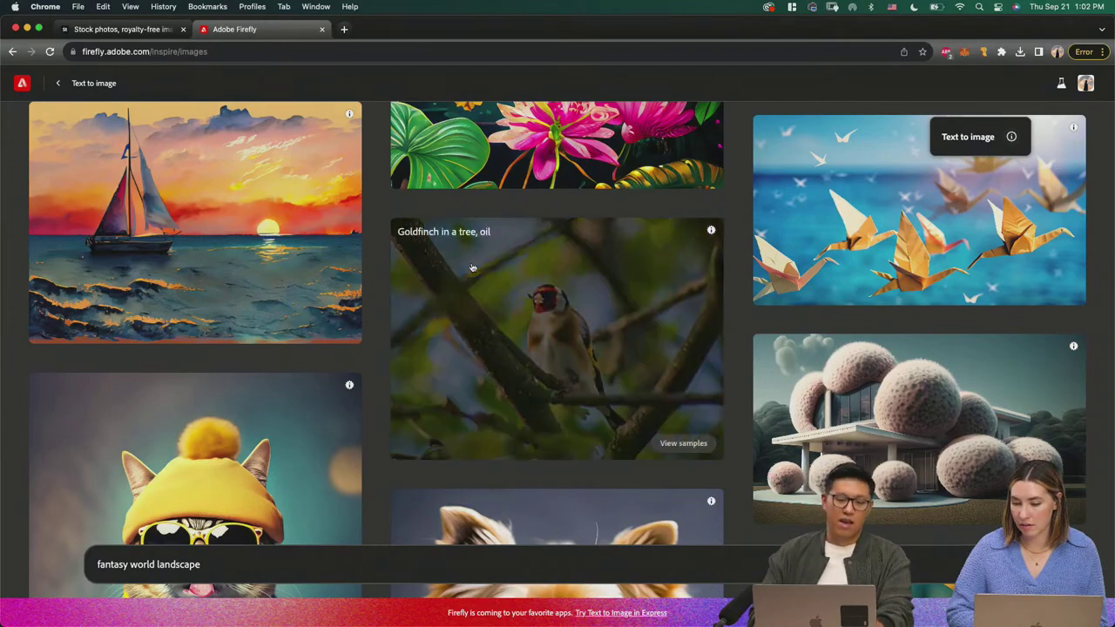
Step: Browse further through the gallery's sample images and open the samples for the anime living room with a lot of plants
{"action": "scroll", "coordinate": [472, 268], "scroll_direction": "down", "scroll_amount": 10}
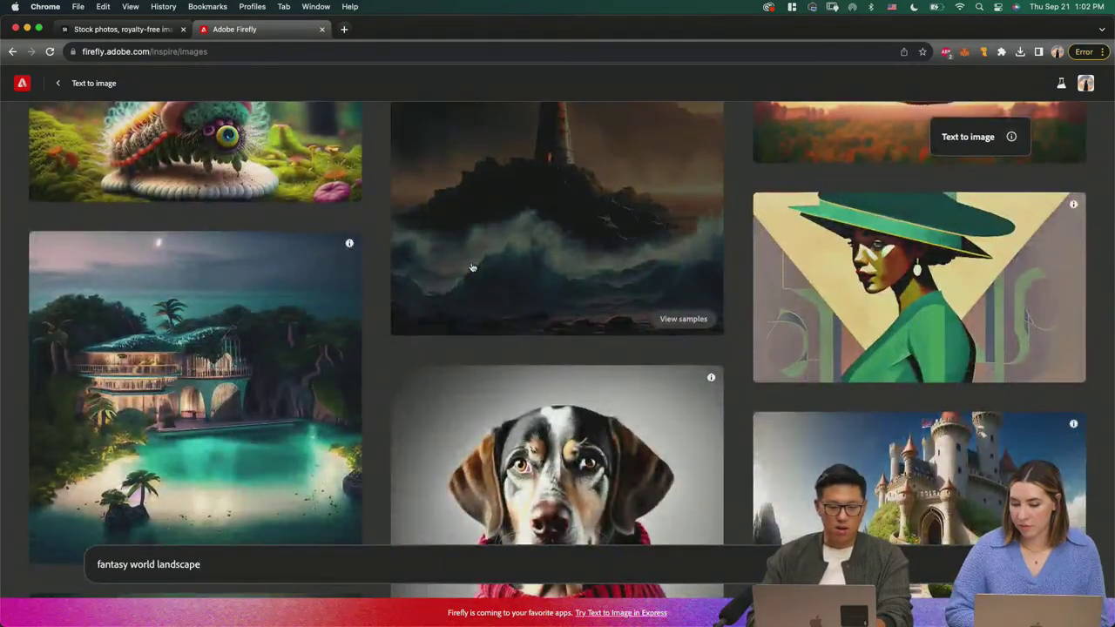
{"action": "scroll", "coordinate": [471, 267], "scroll_direction": "down", "scroll_amount": 4}
{"action": "scroll", "coordinate": [471, 267], "scroll_direction": "down", "scroll_amount": 7}
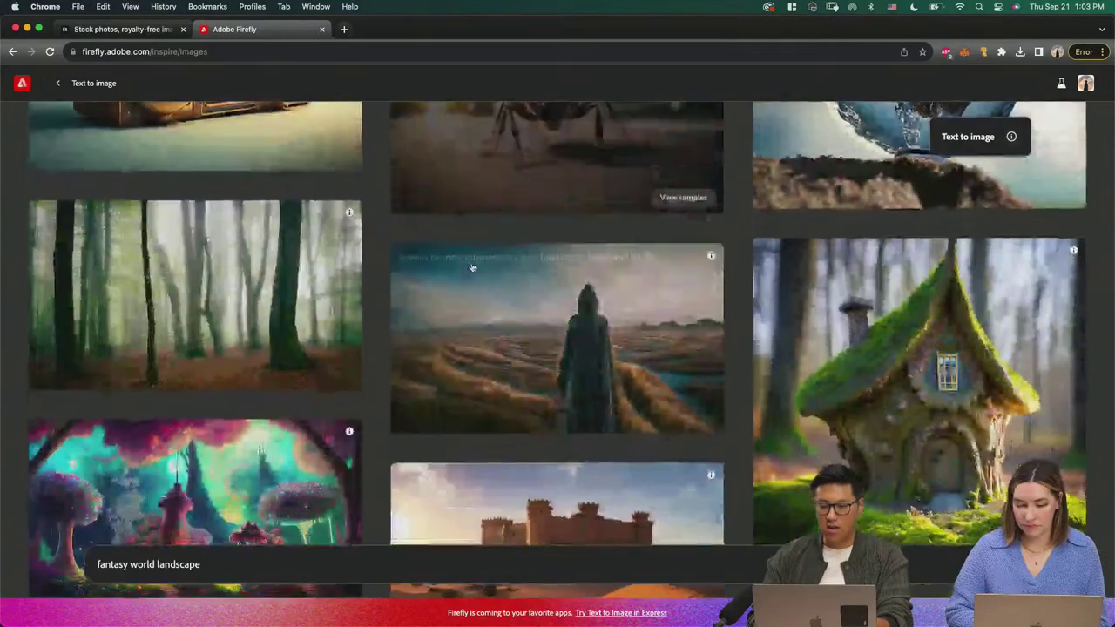
{"action": "scroll", "coordinate": [471, 267], "scroll_direction": "down", "scroll_amount": 10}
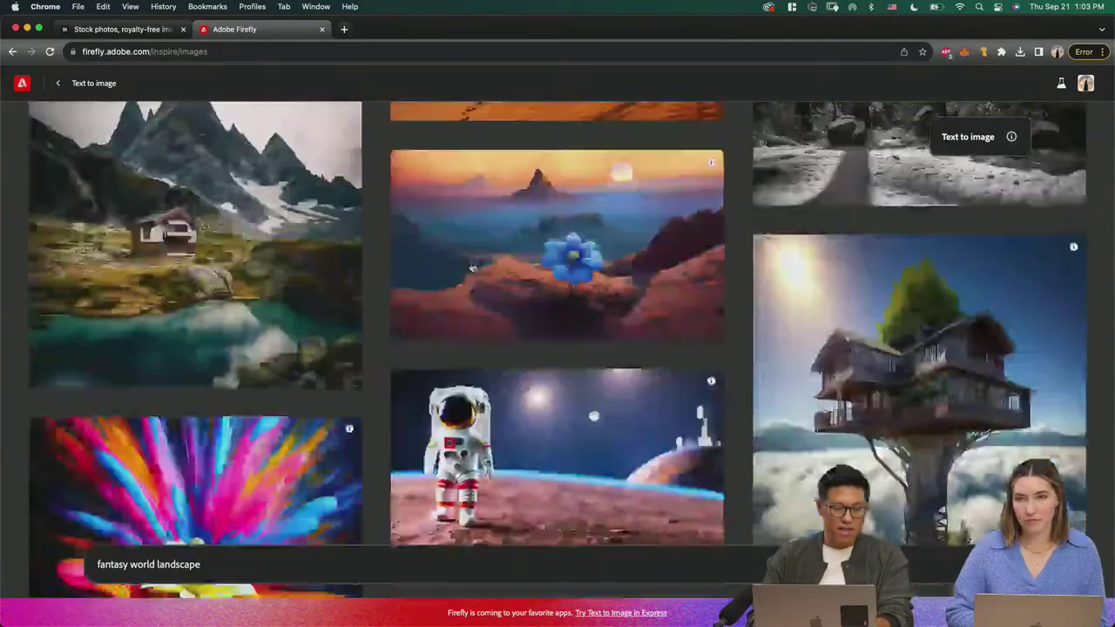
{"action": "scroll", "coordinate": [472, 268], "scroll_direction": "down", "scroll_amount": 10}
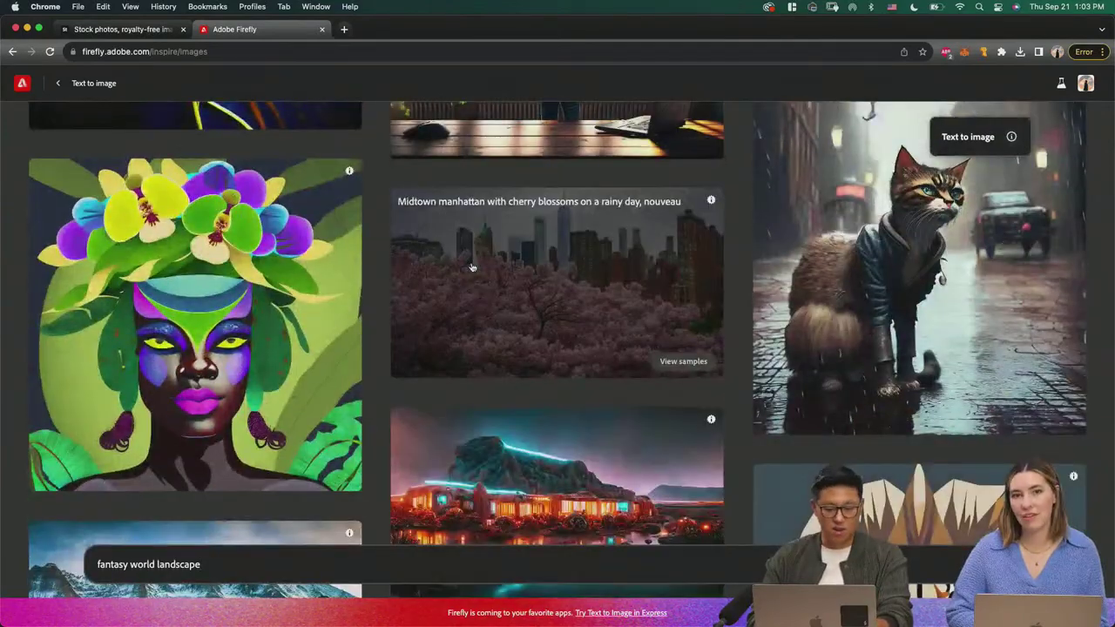
{"action": "scroll", "coordinate": [471, 268], "scroll_direction": "down", "scroll_amount": 4}
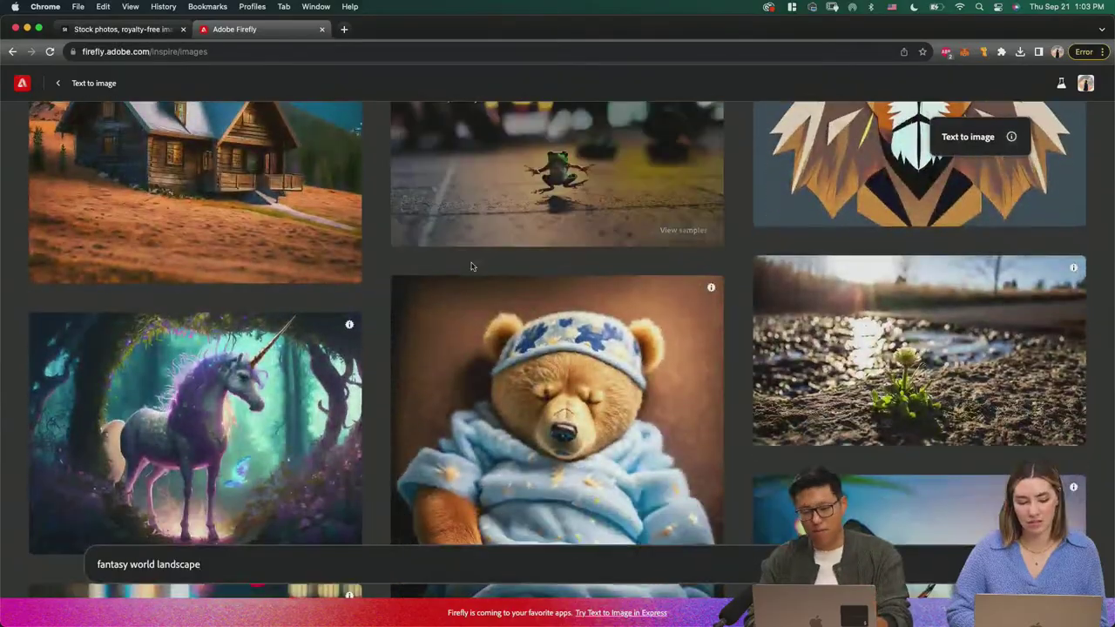
{"action": "scroll", "coordinate": [471, 267], "scroll_direction": "down", "scroll_amount": 10}
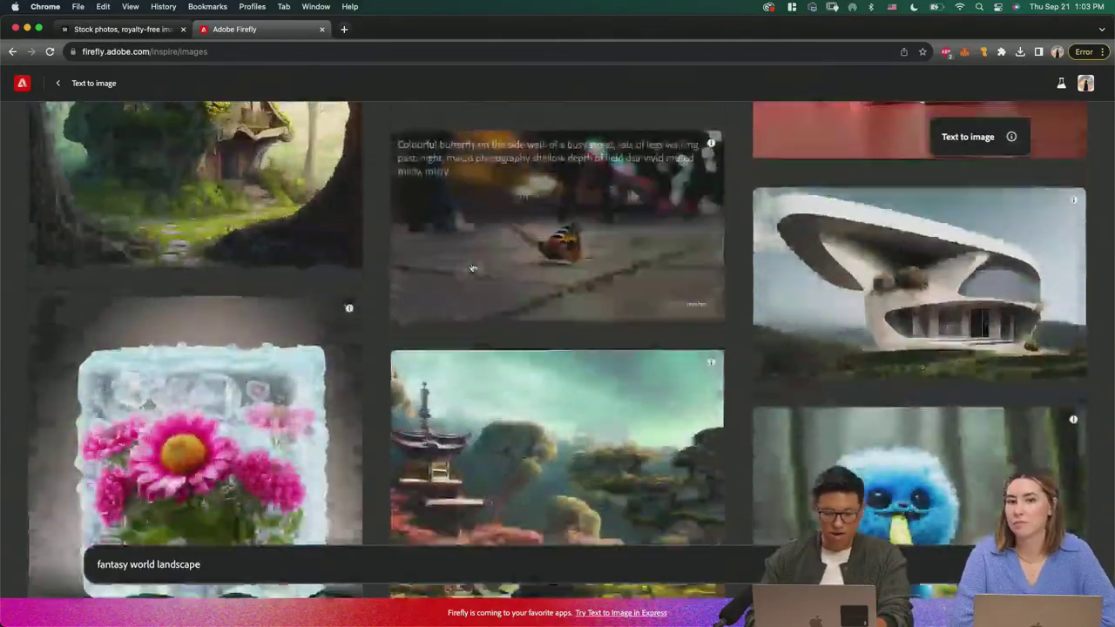
{"action": "scroll", "coordinate": [472, 268], "scroll_direction": "down", "scroll_amount": 2}
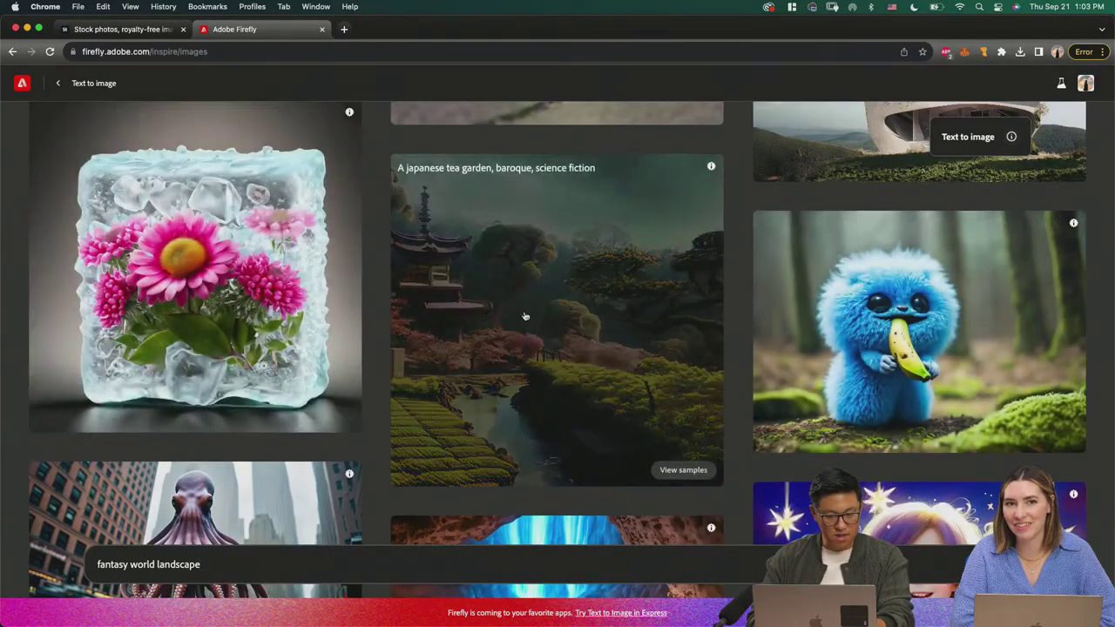
{"action": "scroll", "coordinate": [526, 316], "scroll_direction": "down", "scroll_amount": 4}
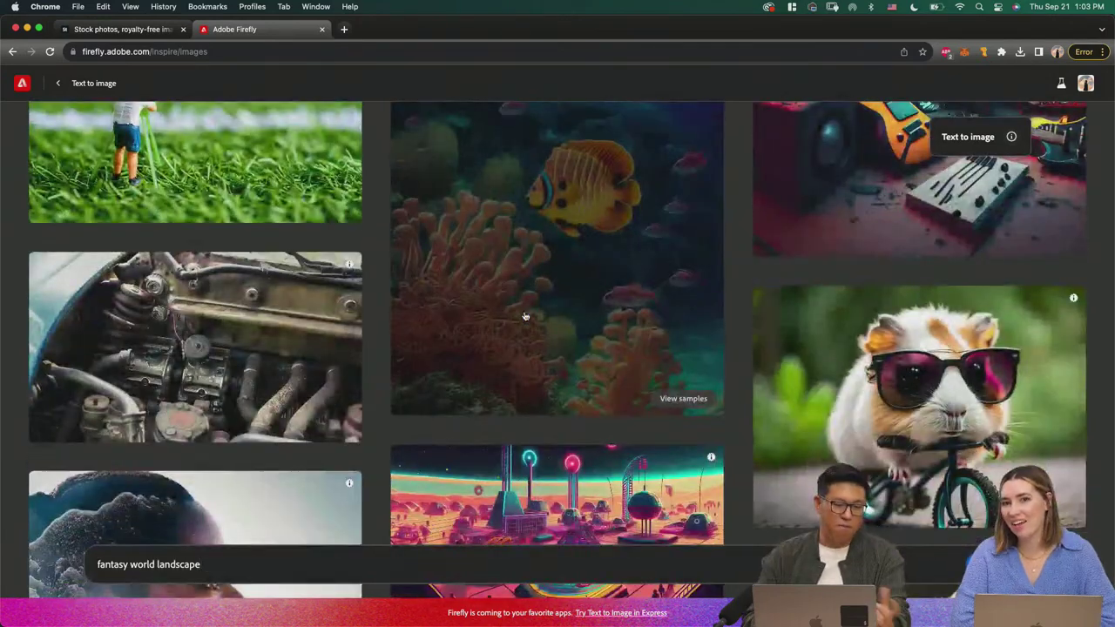
{"action": "scroll", "coordinate": [525, 316], "scroll_direction": "down", "scroll_amount": 3}
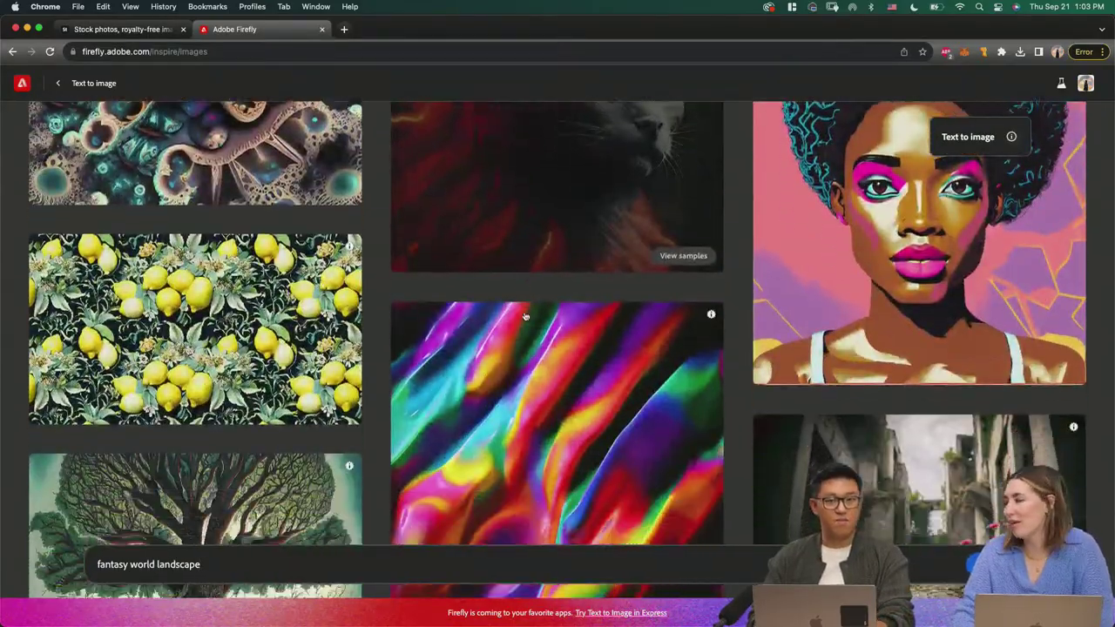
{"action": "scroll", "coordinate": [526, 316], "scroll_direction": "down", "scroll_amount": 2}
{"action": "scroll", "coordinate": [525, 316], "scroll_direction": "down", "scroll_amount": 2}
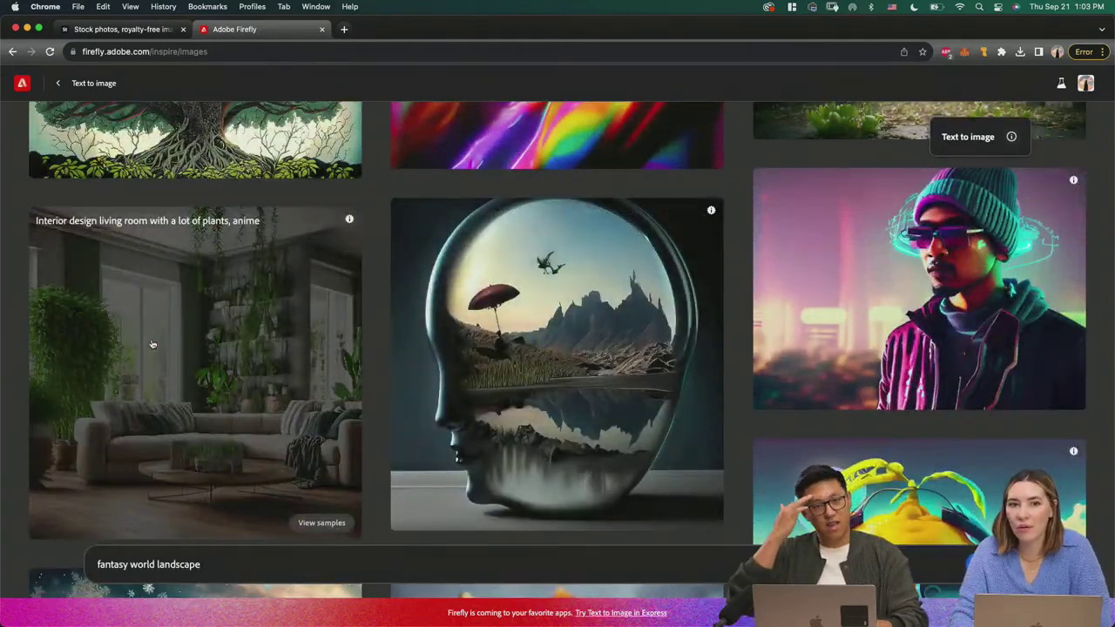
{"action": "left_click", "coordinate": [159, 345]}
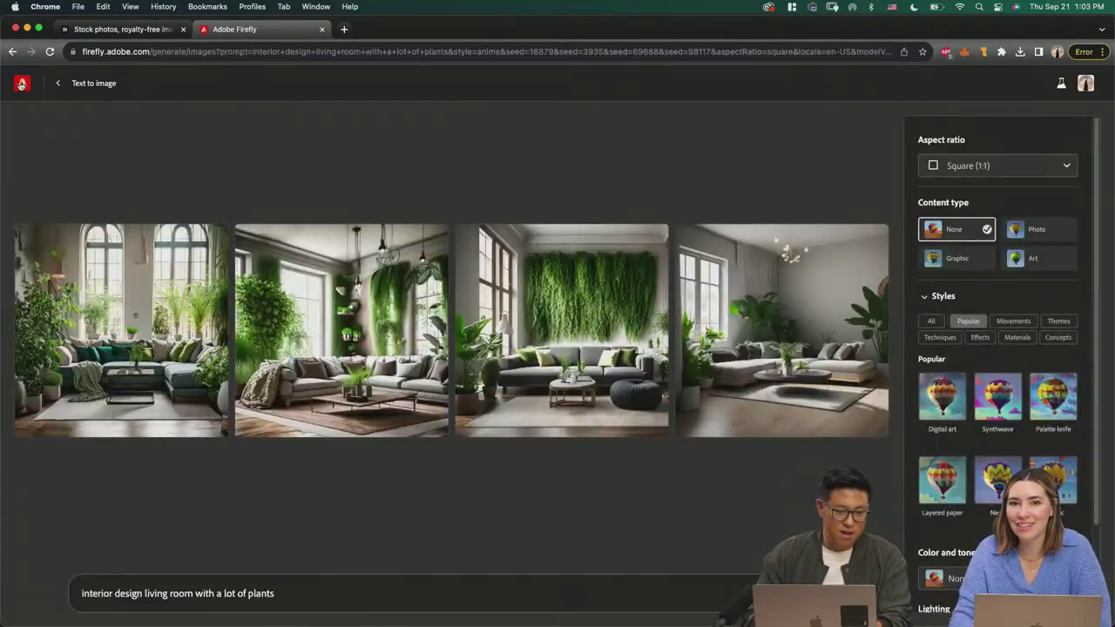
Step: Return to Text to image, generate "fantasy world landscape" images, and choose the Photo content type with the Digital art style
{"action": "left_click", "coordinate": [21, 84]}
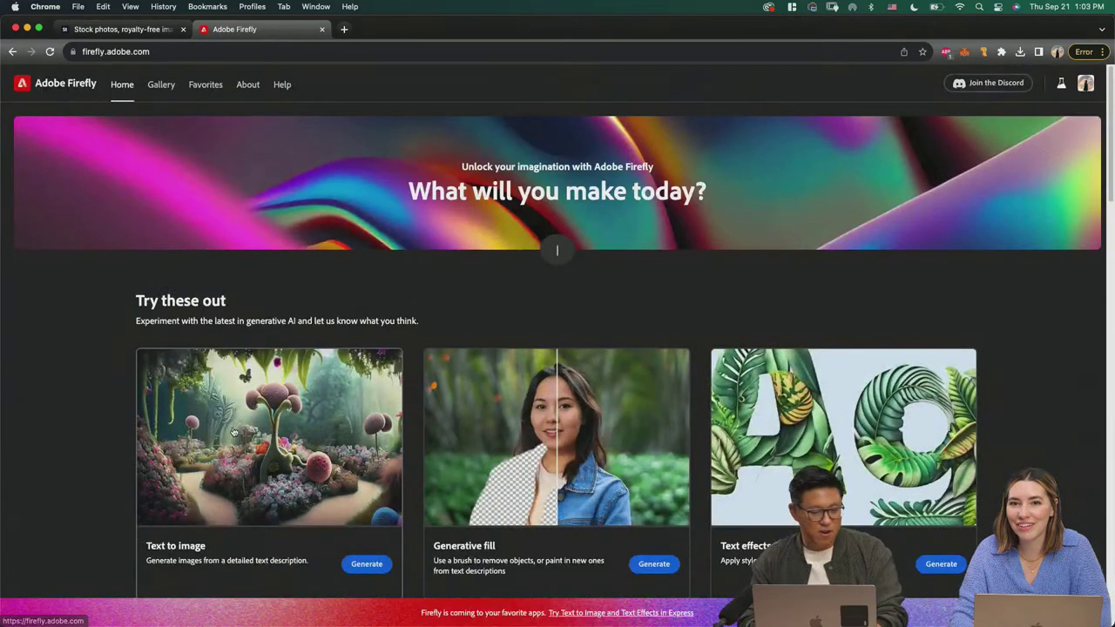
{"action": "left_click", "coordinate": [296, 466]}
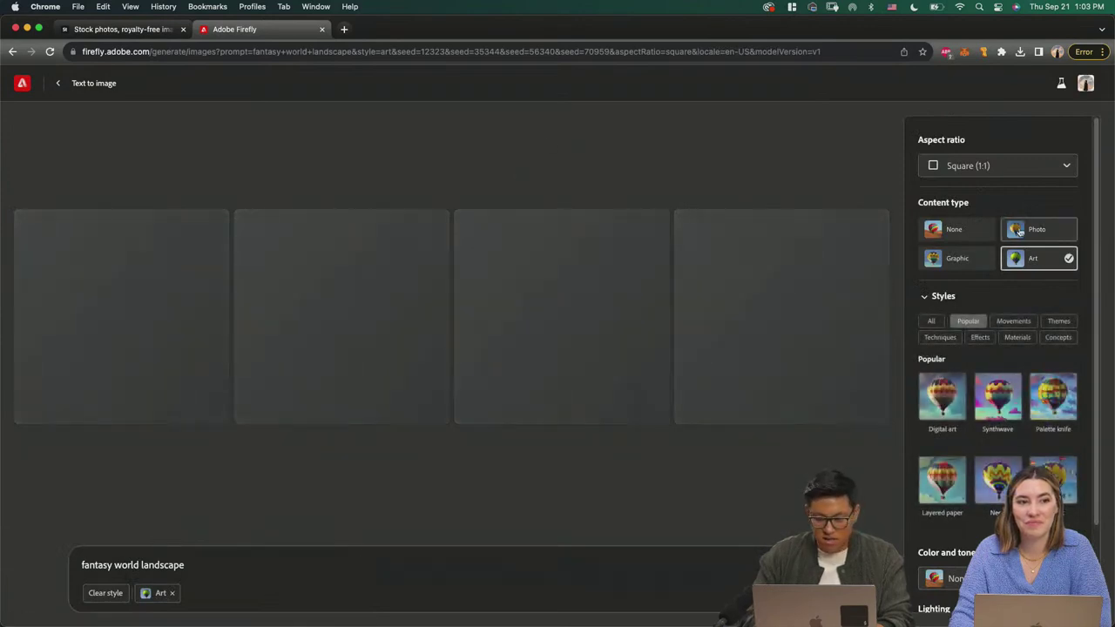
{"action": "left_click", "coordinate": [1041, 232]}
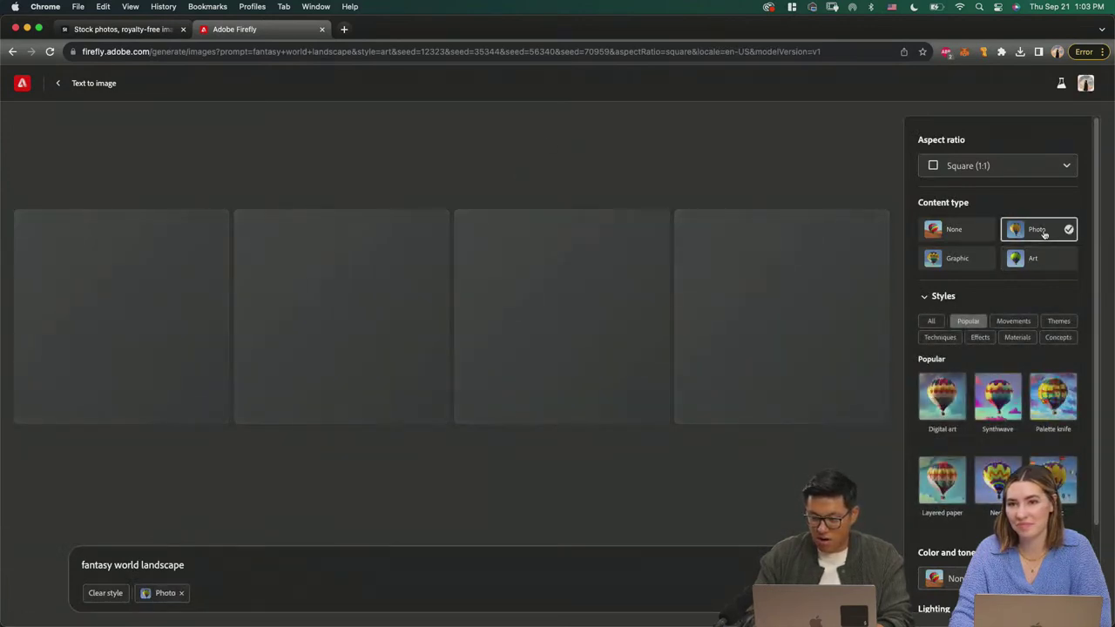
{"action": "left_click", "coordinate": [939, 408]}
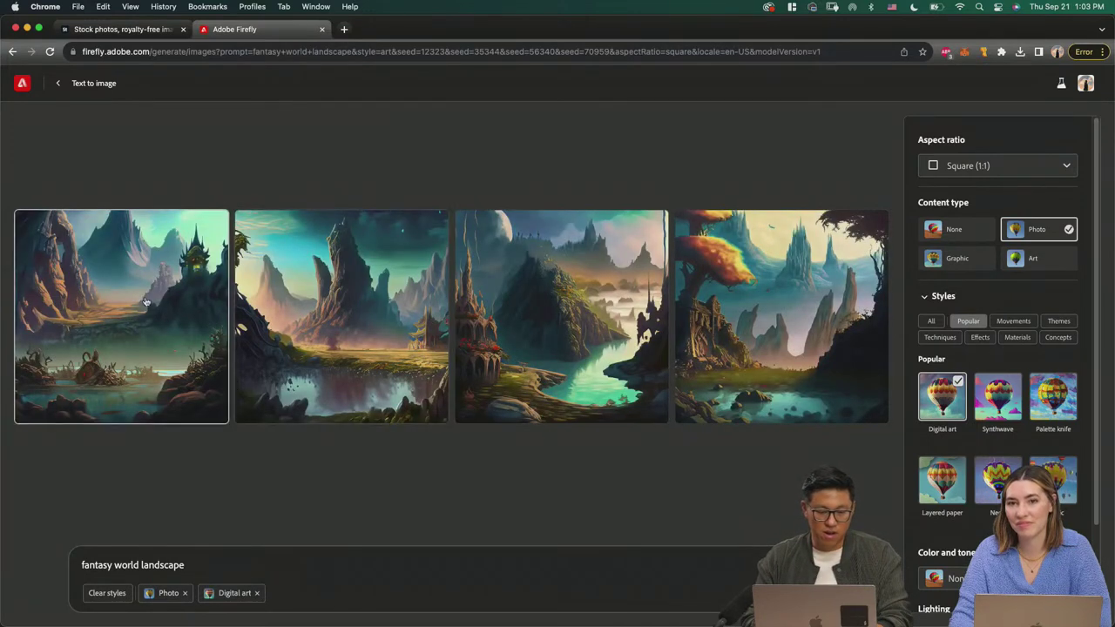
Step: View the second through fourth generated fantasy landscapes enlarged and return to the results grid
{"action": "mouse_move", "coordinate": [310, 323]}
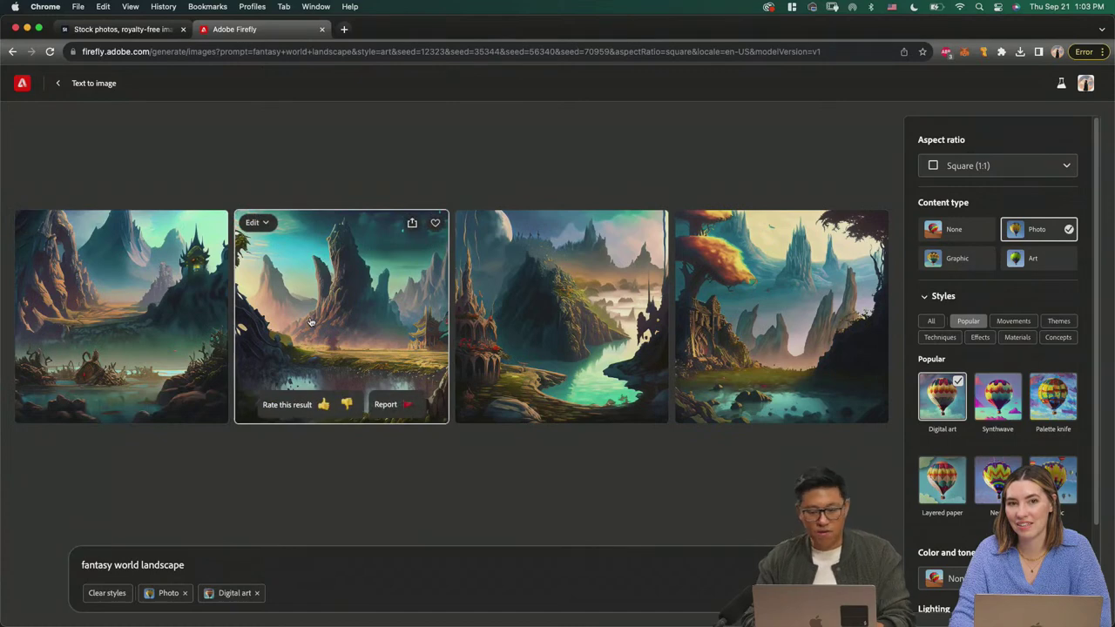
{"action": "left_click", "coordinate": [292, 322]}
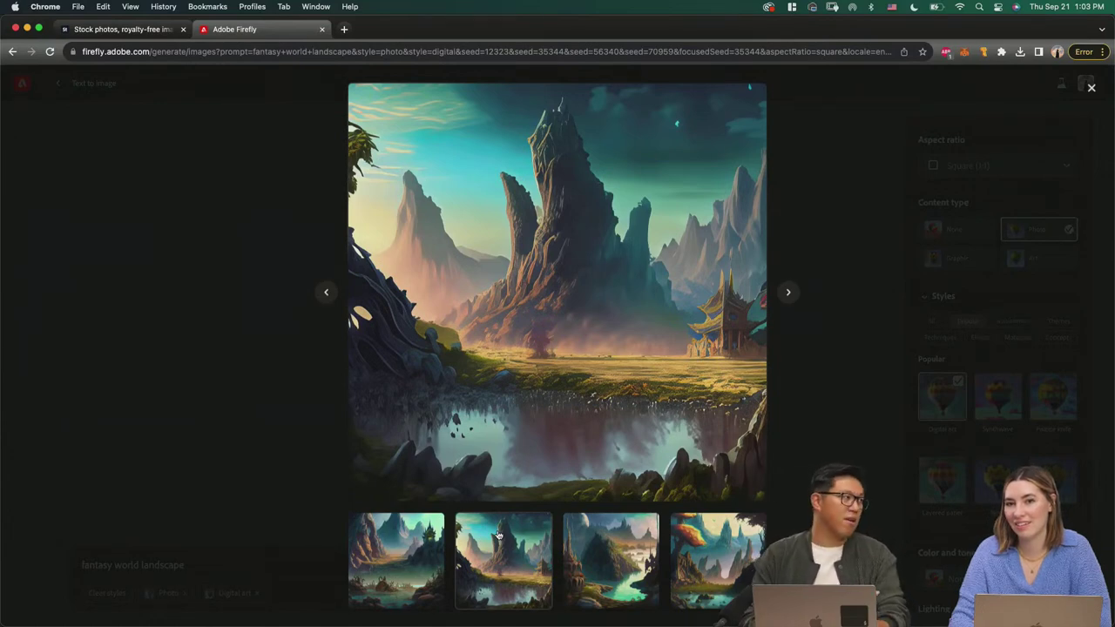
{"action": "key", "text": "Right"}
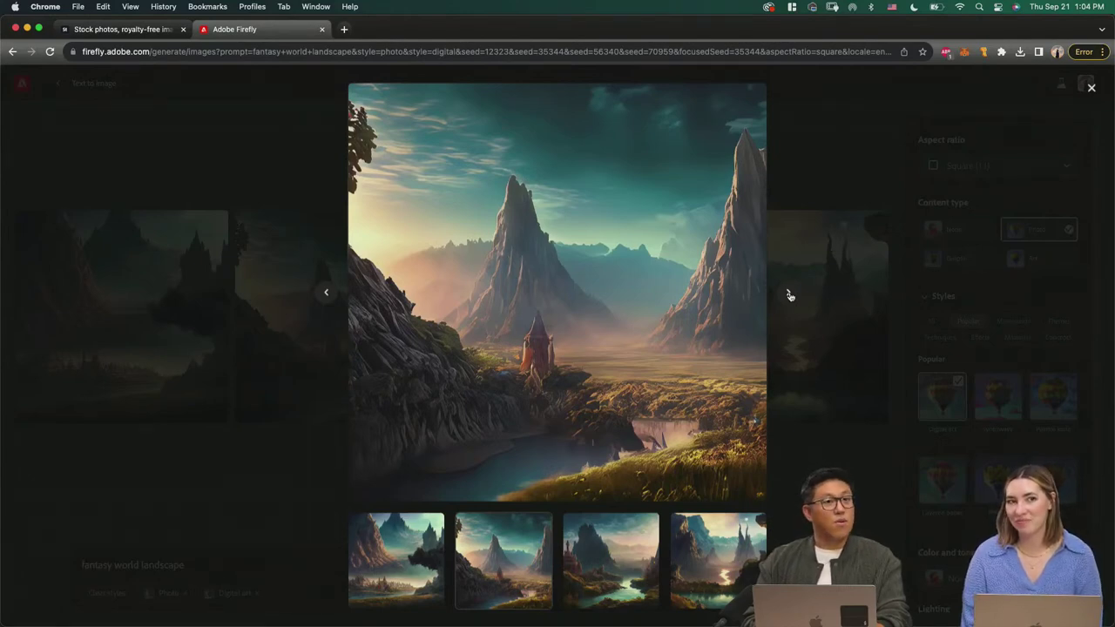
{"action": "left_click", "coordinate": [788, 296]}
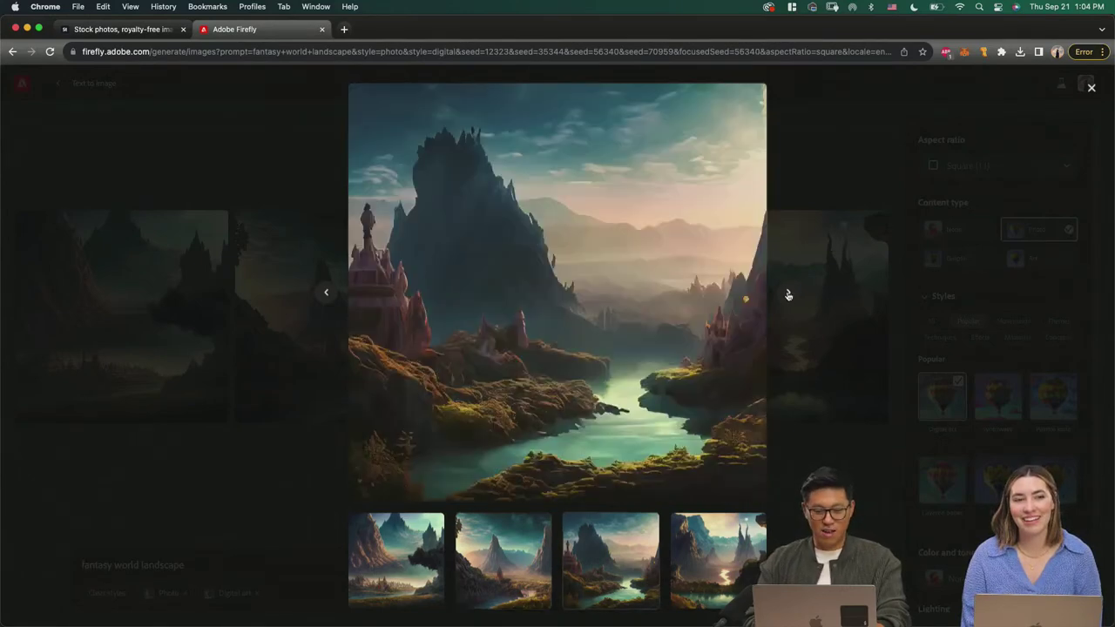
{"action": "left_click", "coordinate": [789, 296]}
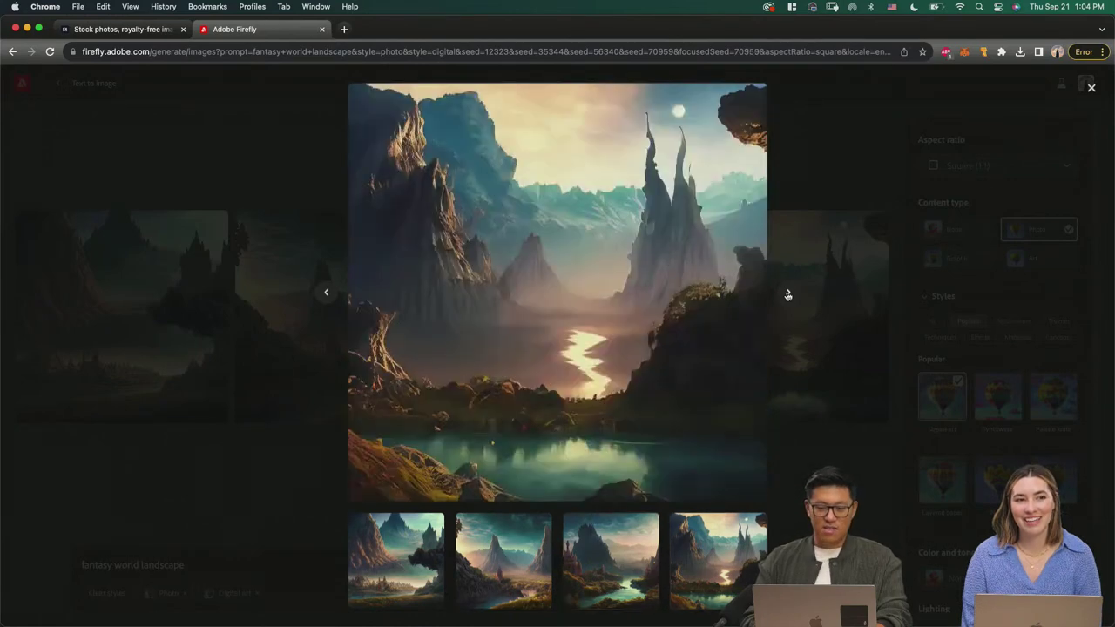
{"action": "left_click", "coordinate": [824, 184]}
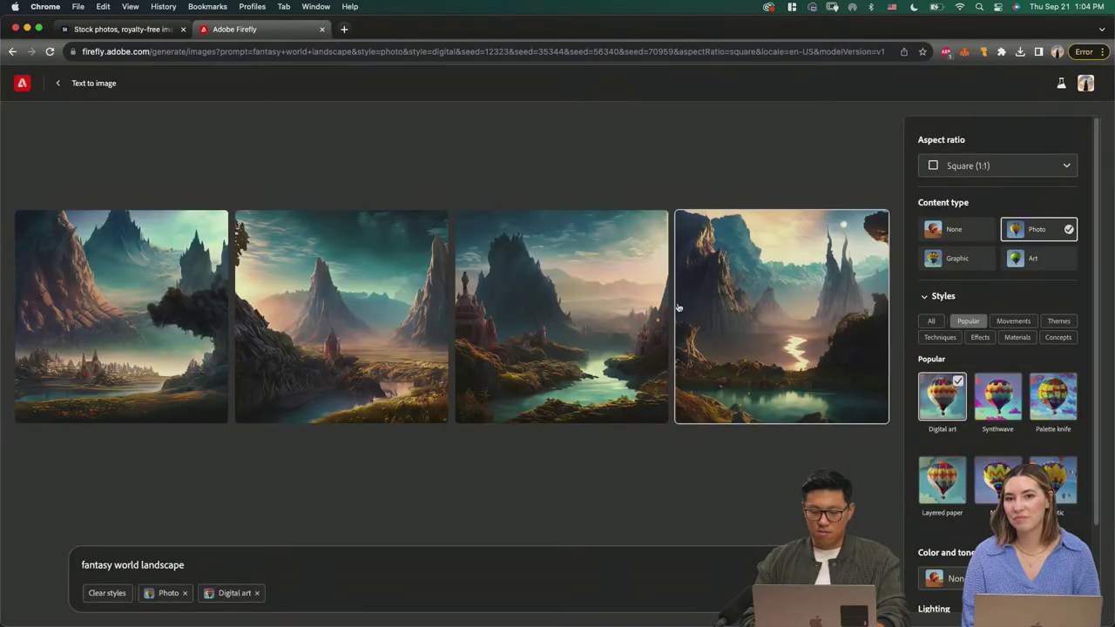
Step: Open the sharing options of the third generated landscape and copy the image
{"action": "mouse_move", "coordinate": [634, 220]}
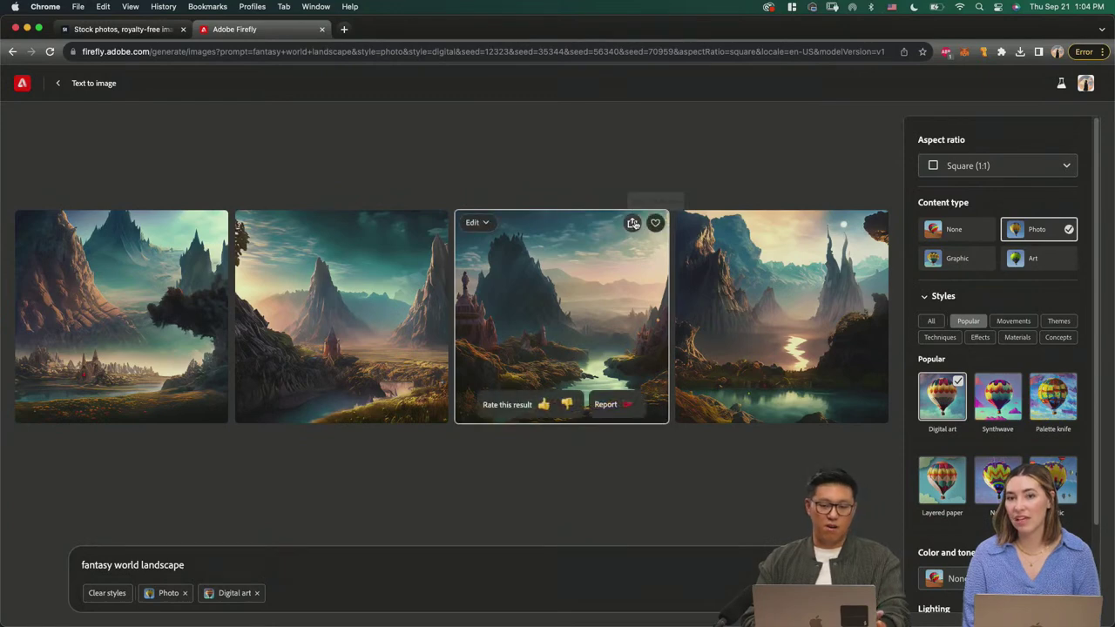
{"action": "left_click", "coordinate": [633, 224]}
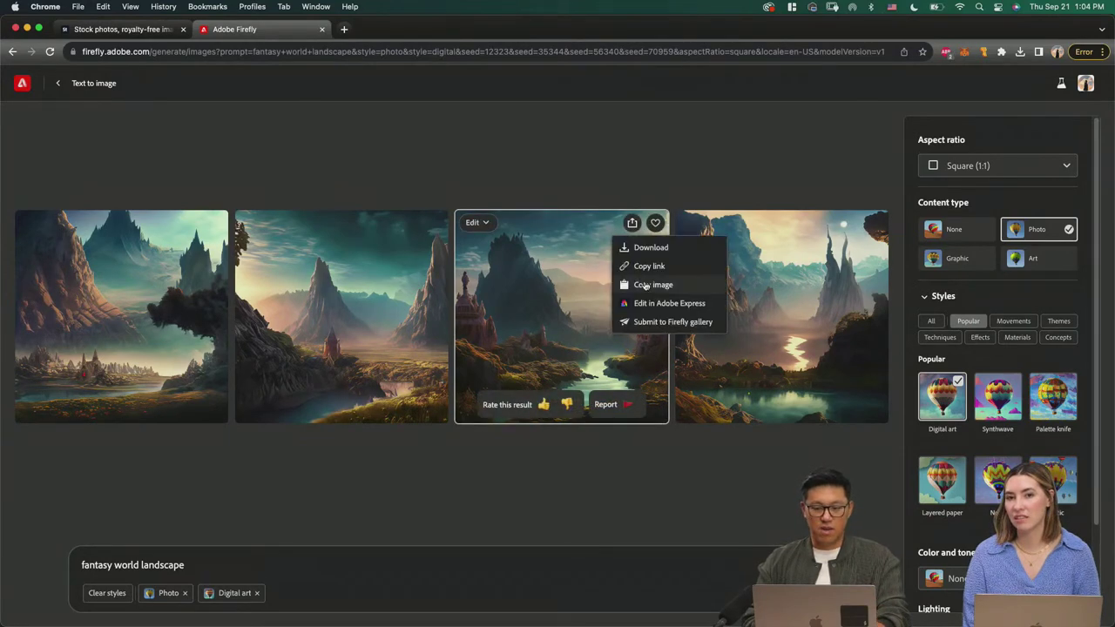
{"action": "left_click", "coordinate": [649, 285]}
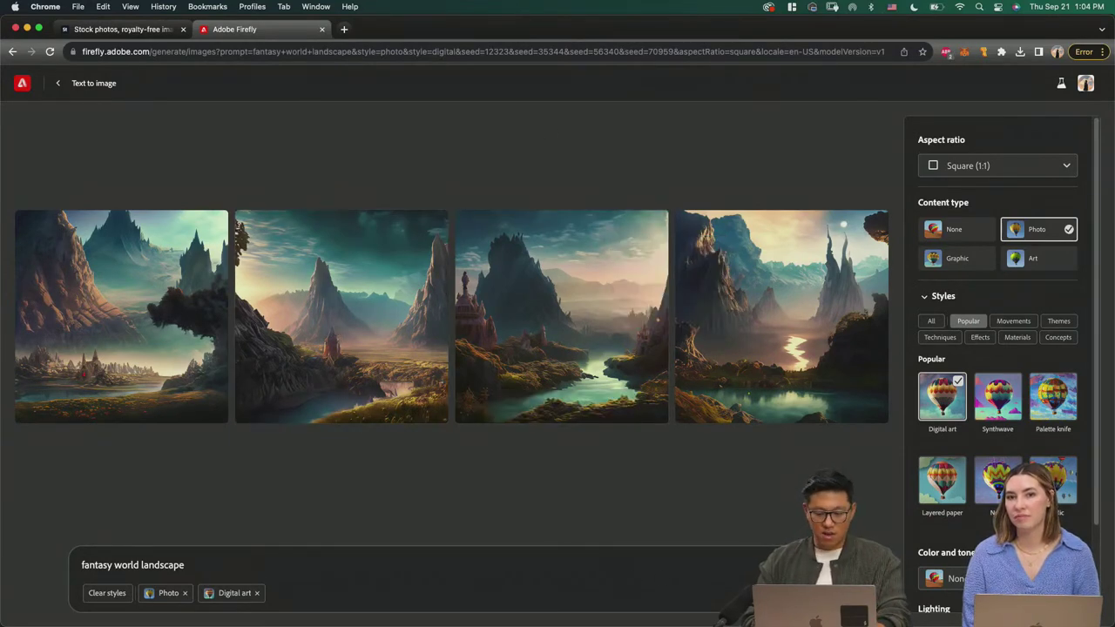
Step: Check the aspect ratio options and regenerate the "fantasy world landscape" images with the Photo and Digital art styling
{"action": "left_click", "coordinate": [698, 563]}
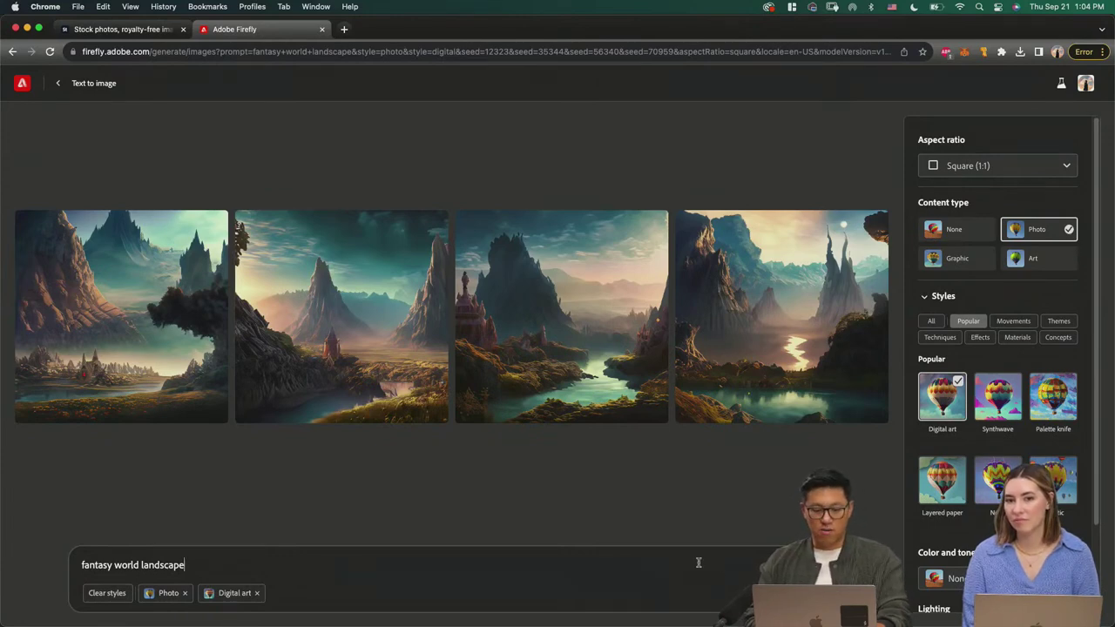
{"action": "left_click", "coordinate": [1015, 169]}
{"action": "left_click", "coordinate": [1015, 170]}
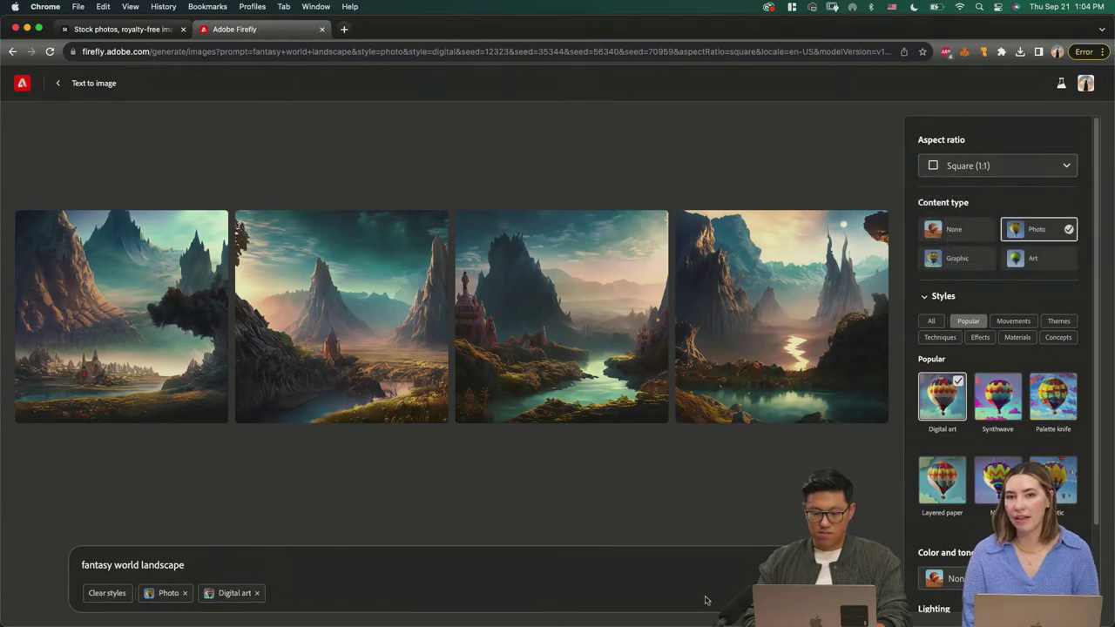
{"action": "left_click", "coordinate": [788, 593]}
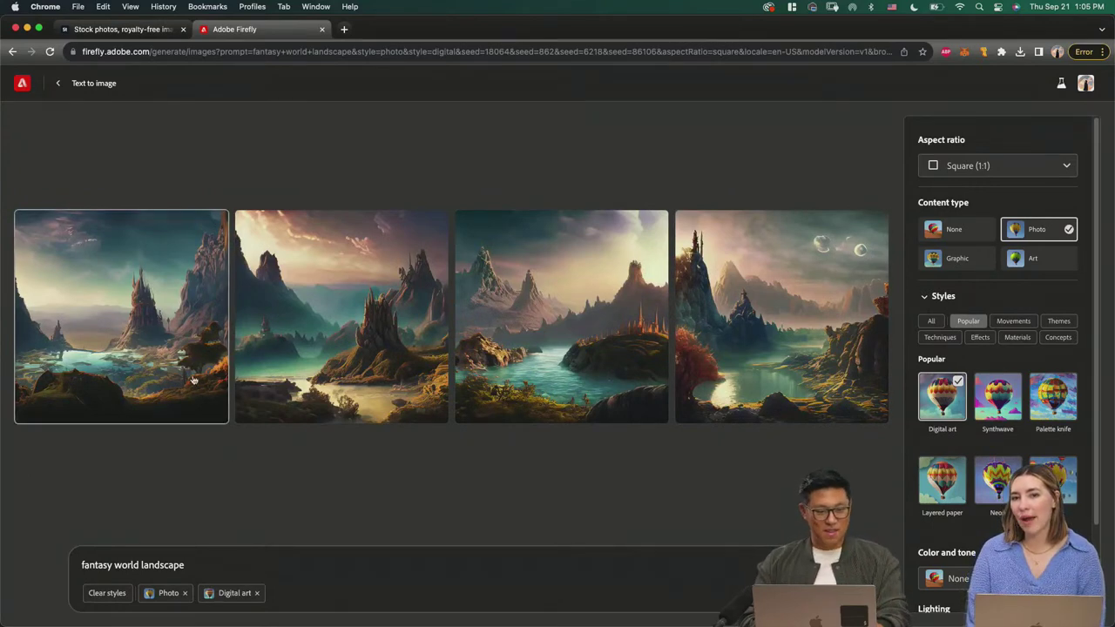
Step: Enlarge the third new landscape, download it to folder "2", and return to the results grid
{"action": "mouse_move", "coordinate": [403, 277]}
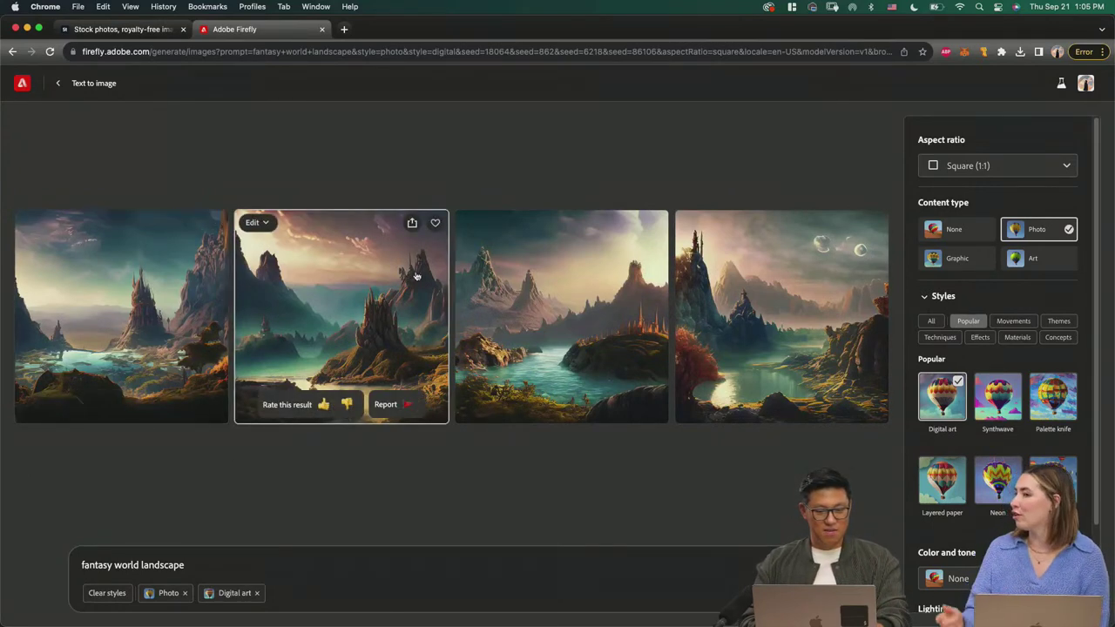
{"action": "left_click", "coordinate": [582, 330]}
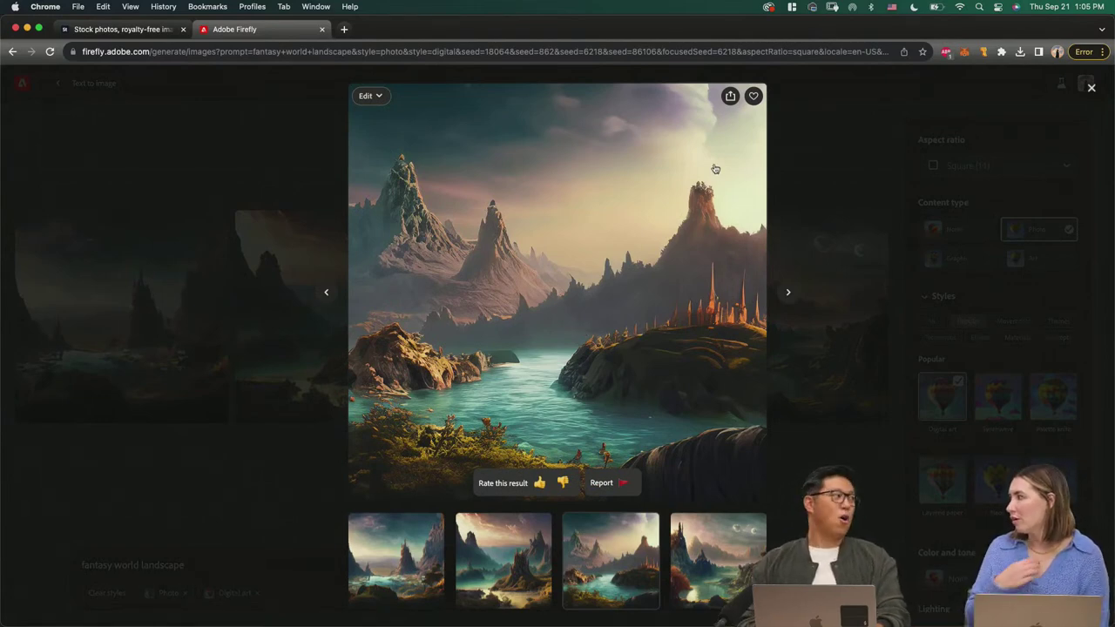
{"action": "left_click", "coordinate": [730, 97]}
{"action": "left_click", "coordinate": [741, 119]}
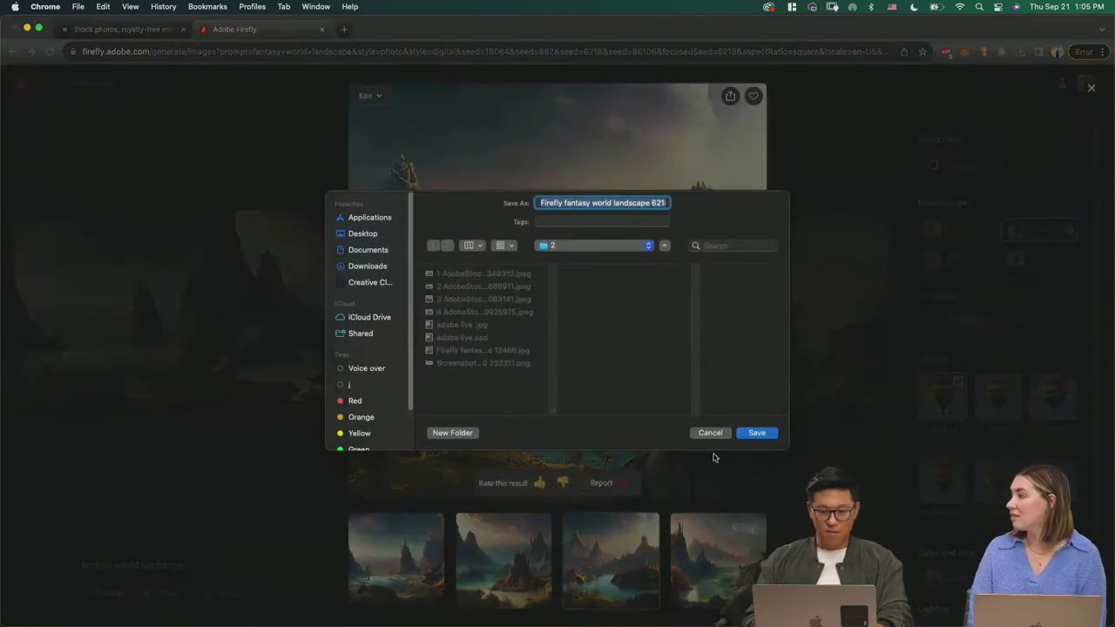
{"action": "left_click", "coordinate": [749, 434]}
{"action": "left_click", "coordinate": [809, 121]}
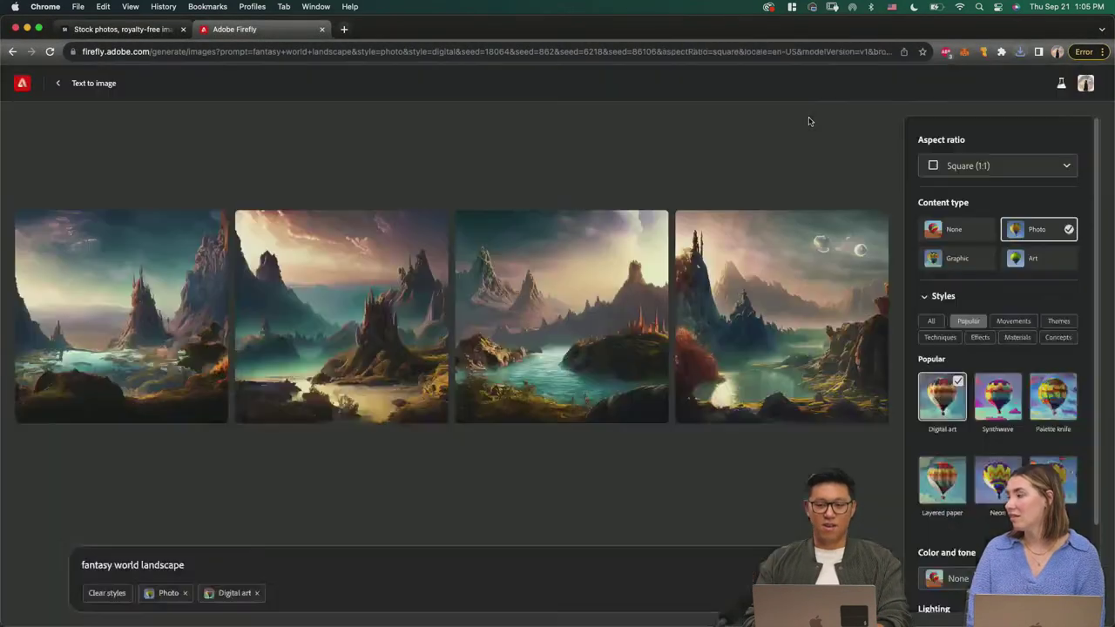
Step: Switch to Photoshop and Finder to check the downloaded image in folder "2", and return to Firefly in Chrome
{"action": "mouse_move", "coordinate": [133, 622]}
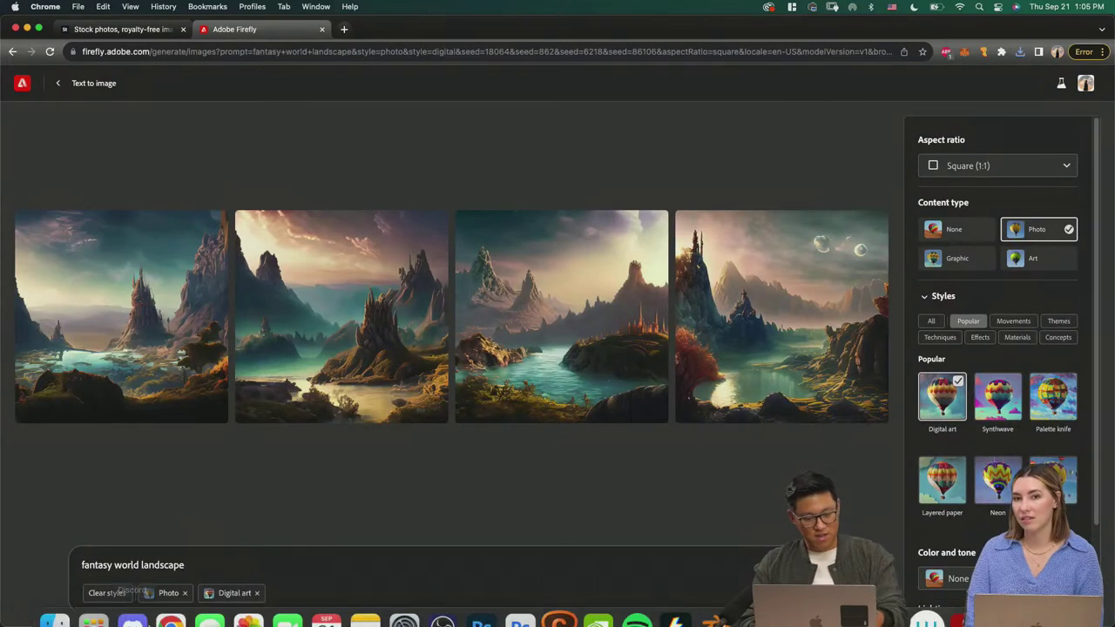
{"action": "key", "text": "super+Tab"}
{"action": "key", "text": "super+Tab"}
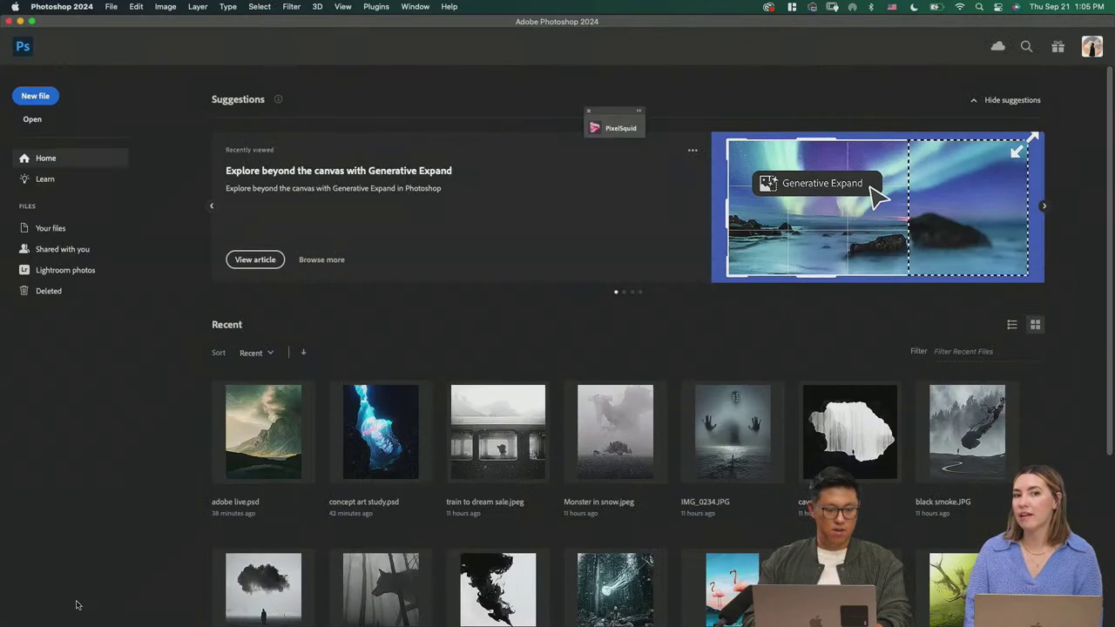
{"action": "key", "text": "super+Tab"}
{"action": "key", "text": "super+Tab"}
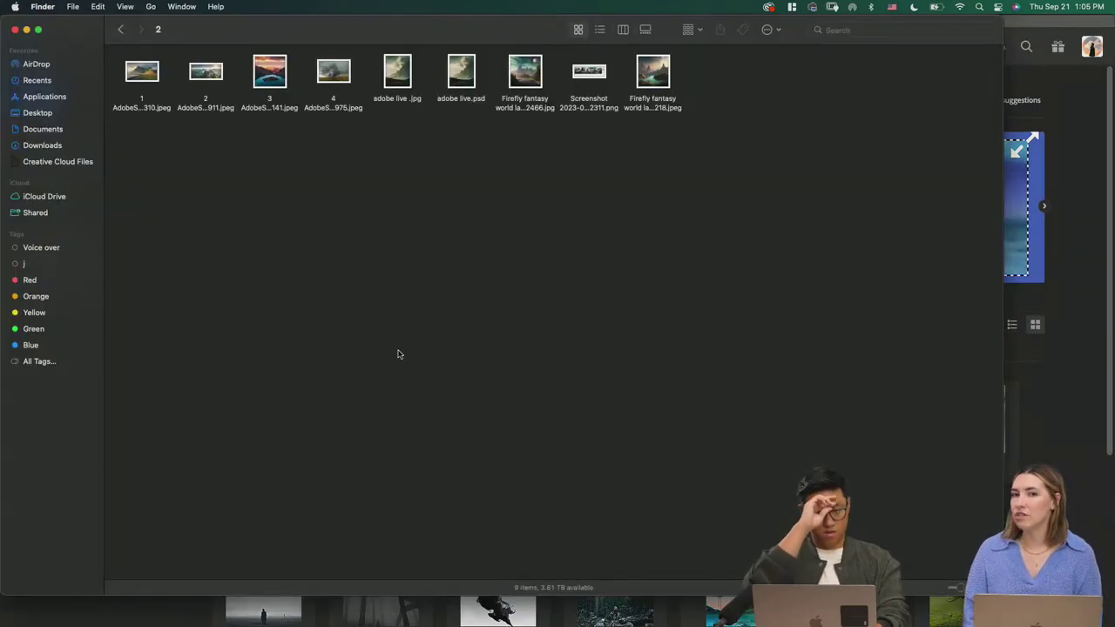
{"action": "key", "text": "super+Tab"}
{"action": "key", "text": "super+Tab"}
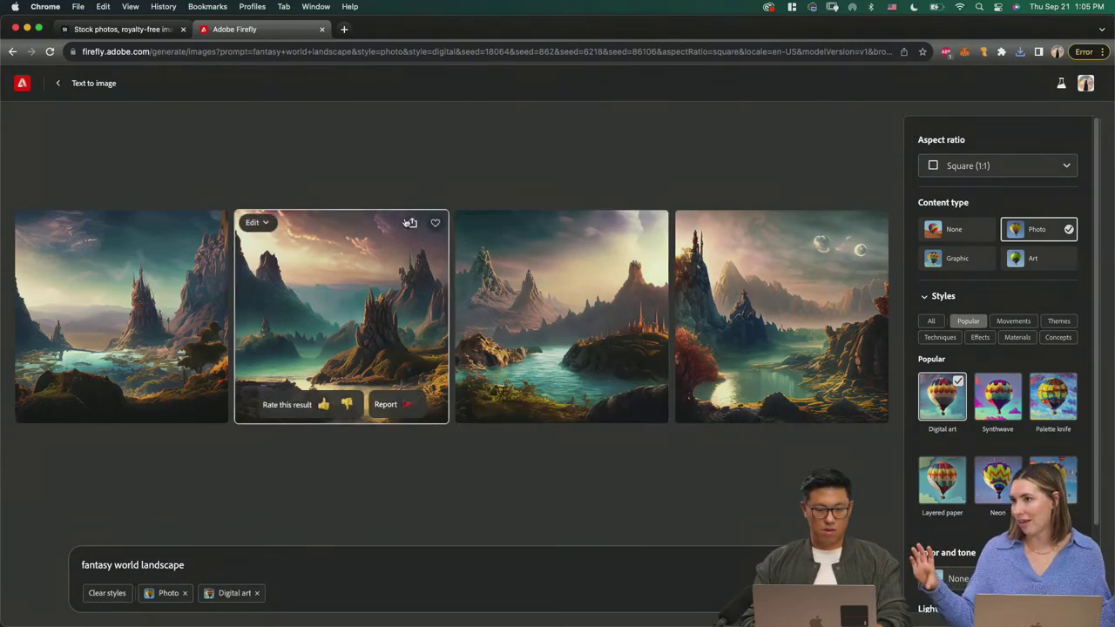
Step: Download the second generated fantasy landscape to folder "2"
{"action": "left_click", "coordinate": [412, 224]}
{"action": "left_click", "coordinate": [429, 247]}
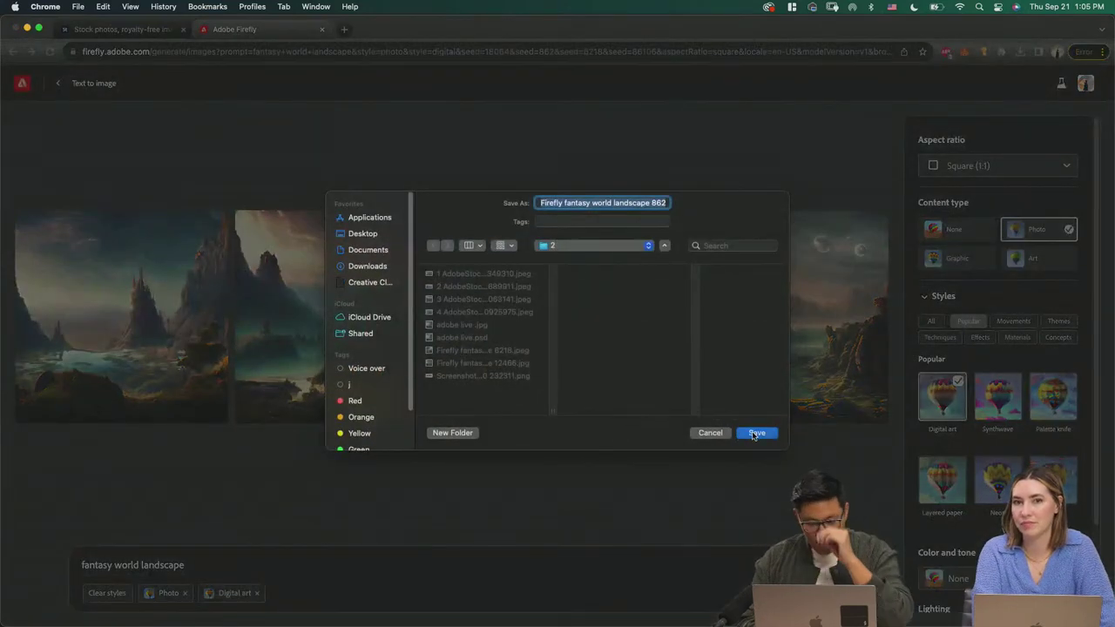
{"action": "left_click", "coordinate": [755, 435]}
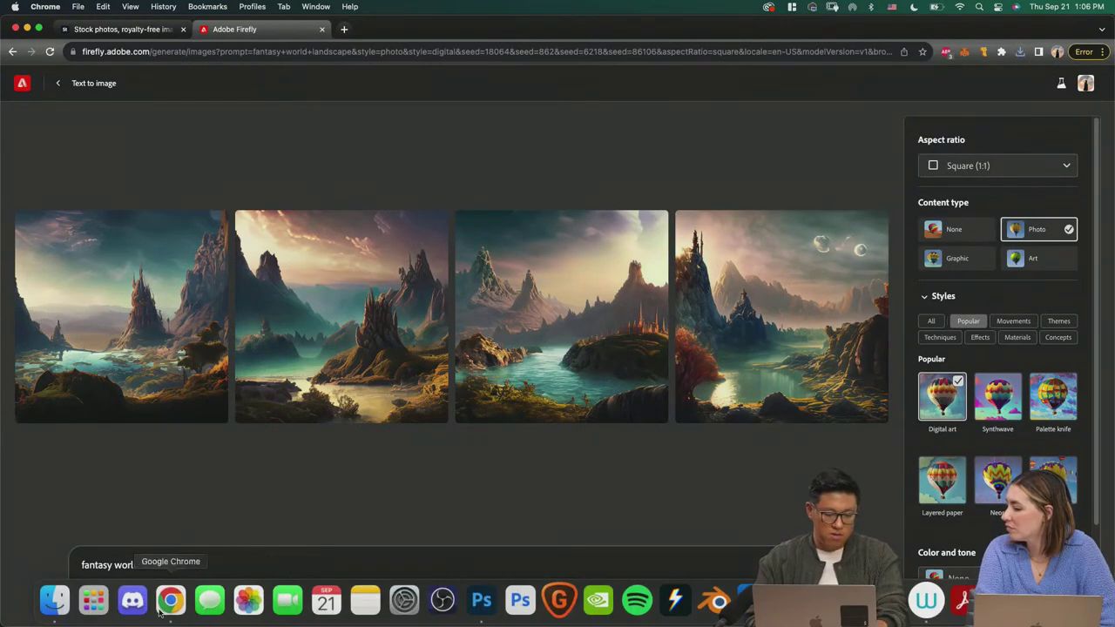
Step: Switch to Photoshop and create a new portrait document 16 inches wide and 20 inches high at 300 pixels/inch
{"action": "key", "text": "super+Tab"}
{"action": "key", "text": "super+Tab"}
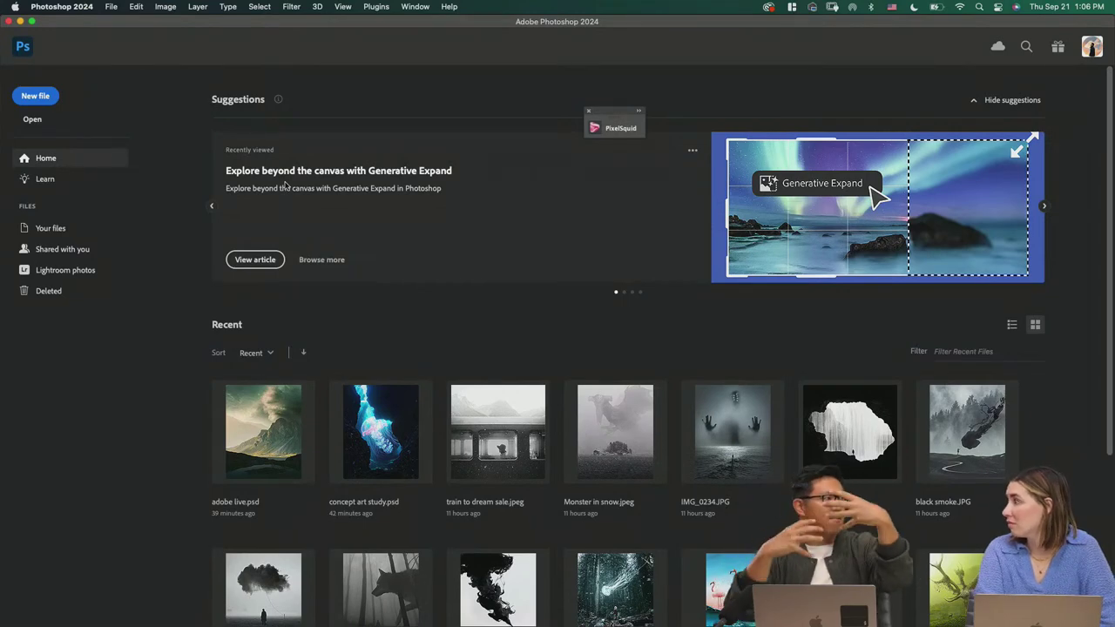
{"action": "left_click", "coordinate": [36, 96]}
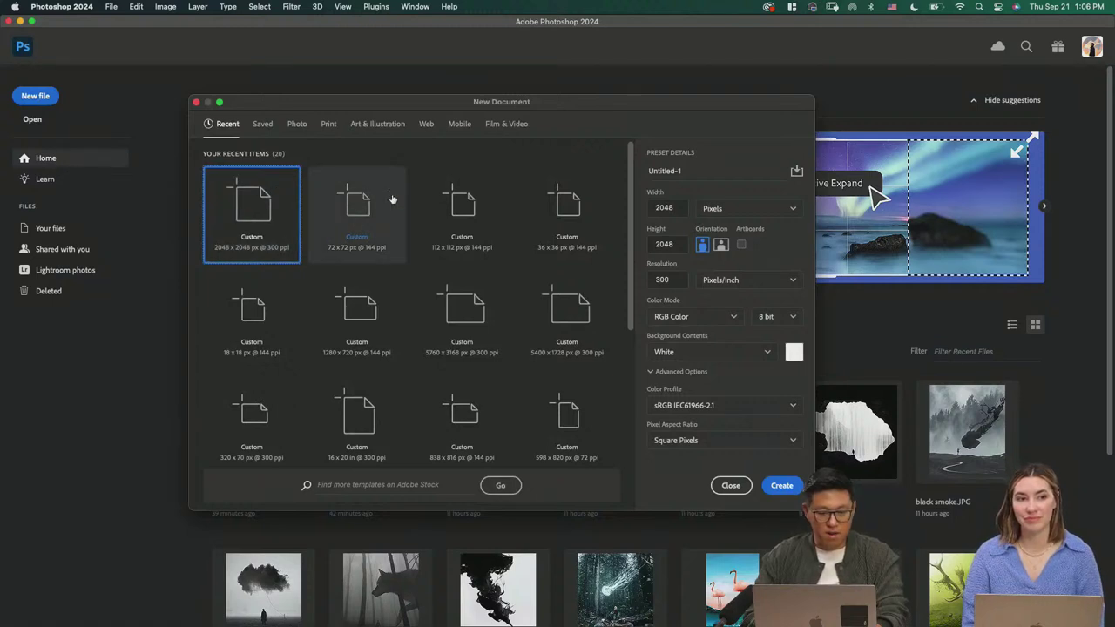
{"action": "left_click", "coordinate": [718, 216]}
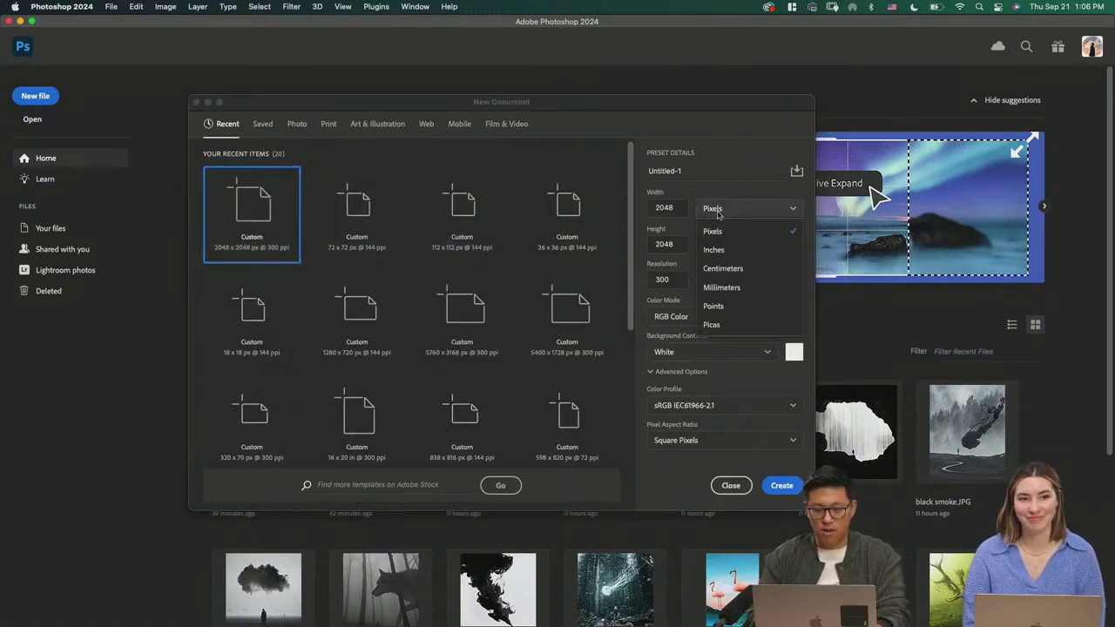
{"action": "left_click", "coordinate": [714, 250]}
{"action": "double_click", "coordinate": [663, 207]}
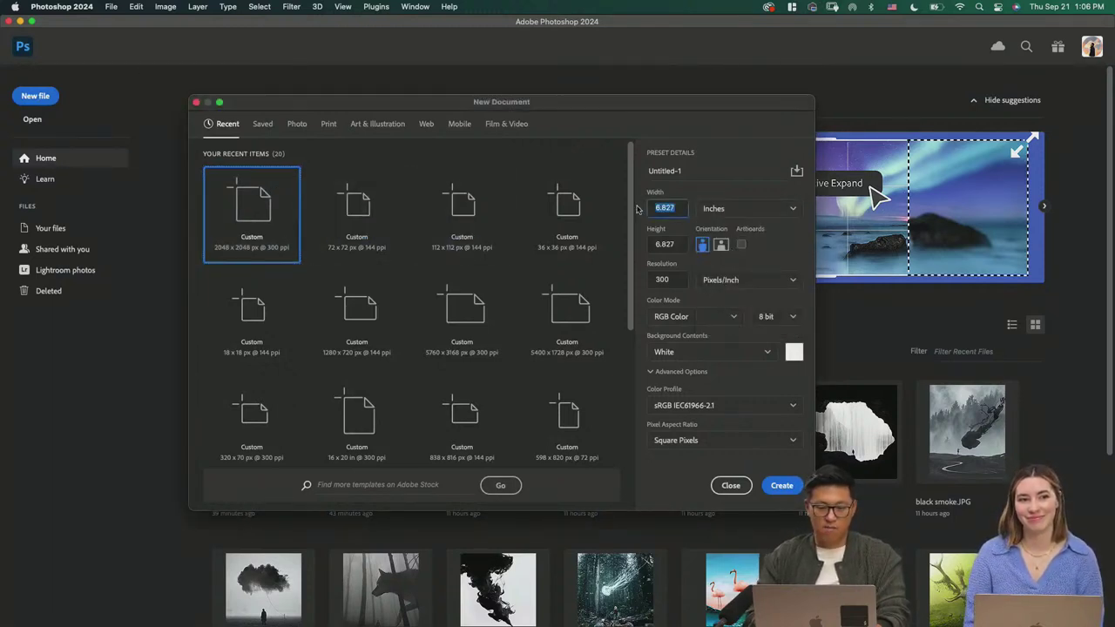
{"action": "type", "text": "16"}
{"action": "key", "text": "Tab"}
{"action": "type", "text": "20"}
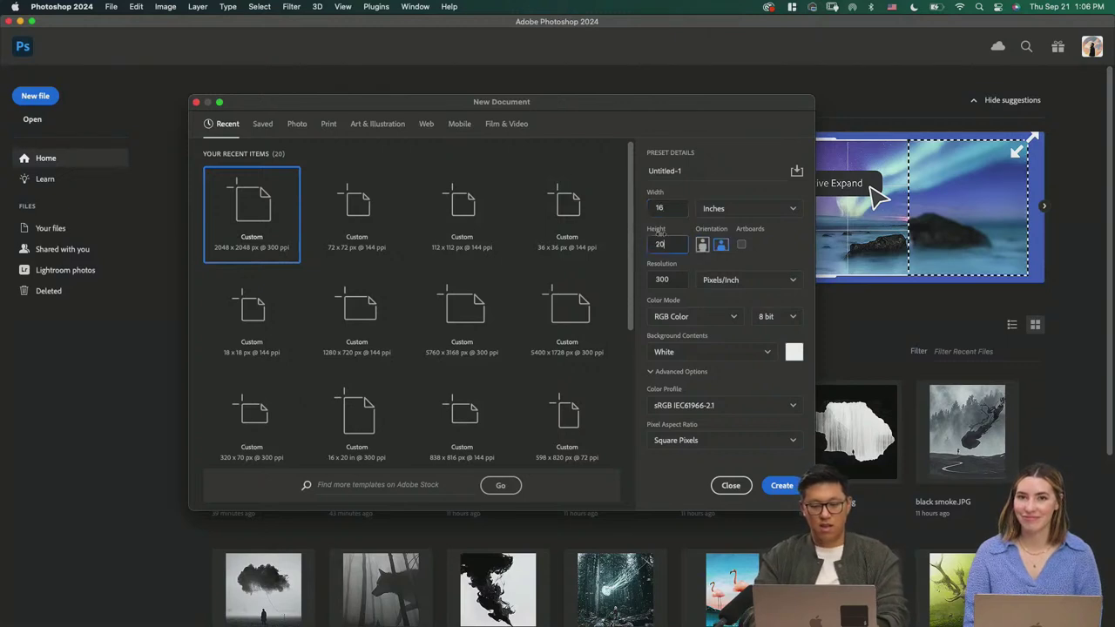
{"action": "left_click", "coordinate": [704, 248]}
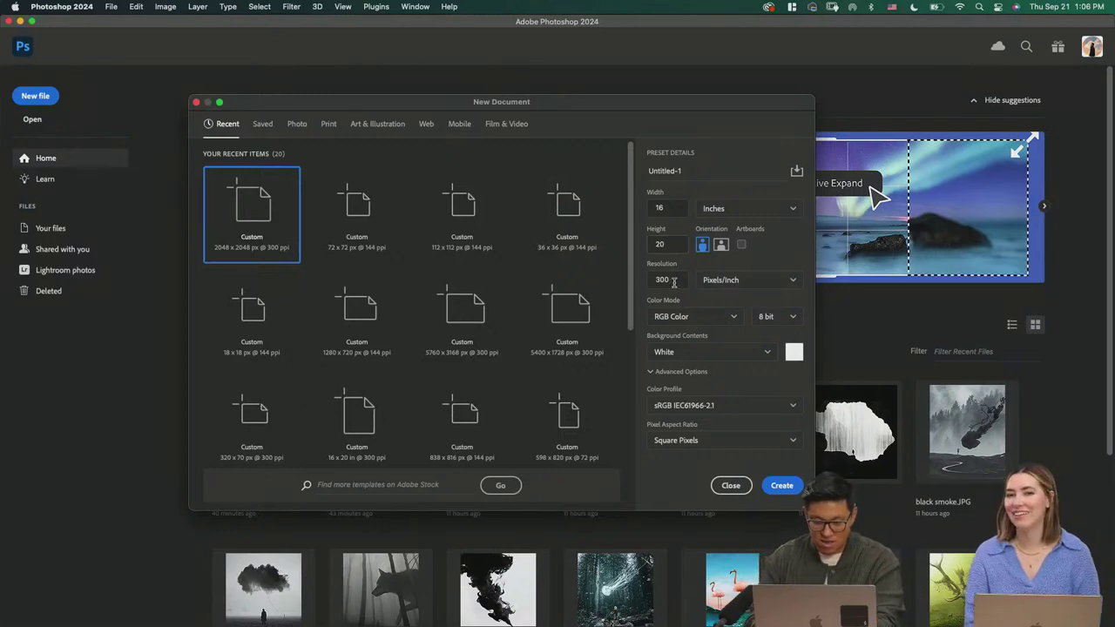
{"action": "left_click_drag", "start_coordinate": [674, 281], "coordinate": [642, 283]}
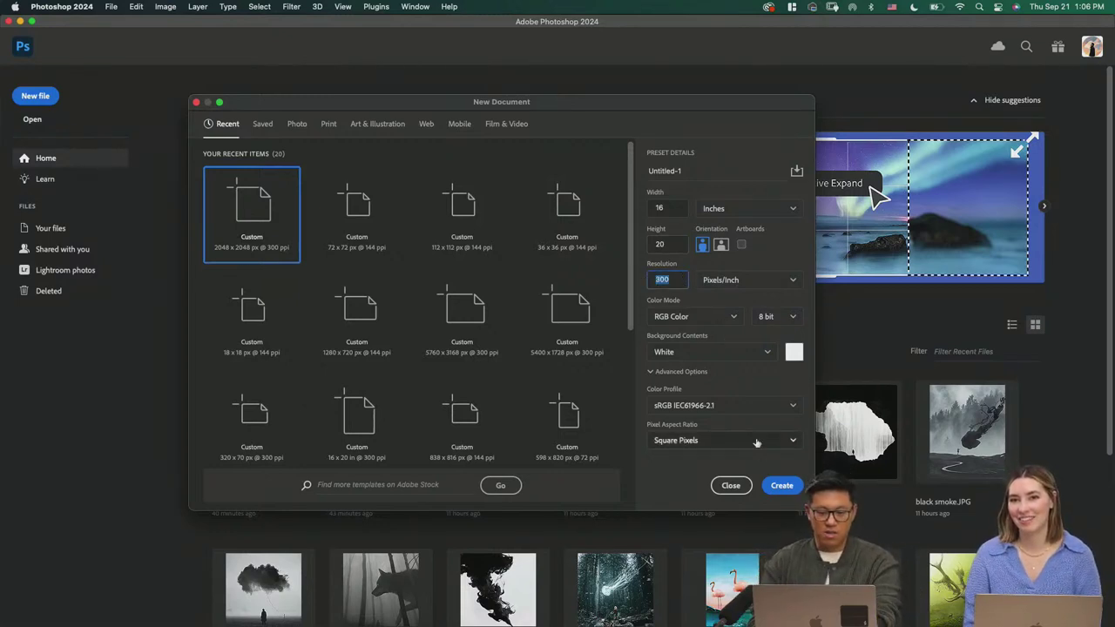
{"action": "left_click", "coordinate": [782, 487]}
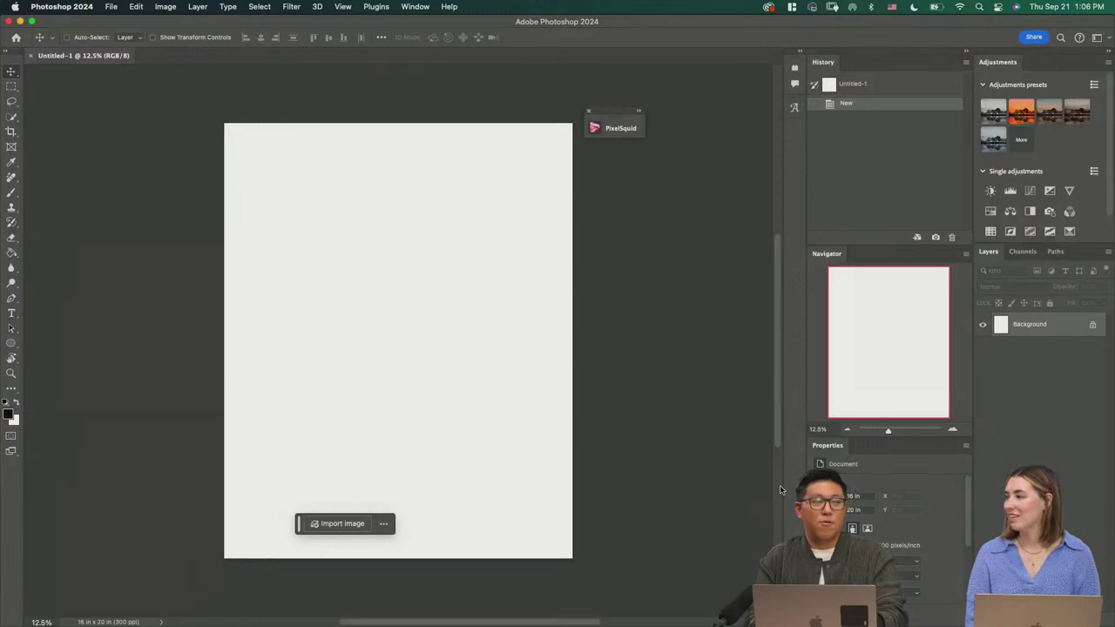
Step: Close the floating PixelSquid panel and place both downloaded Firefly landscapes from Finder folder "2" into the new document
{"action": "left_click", "coordinate": [590, 113]}
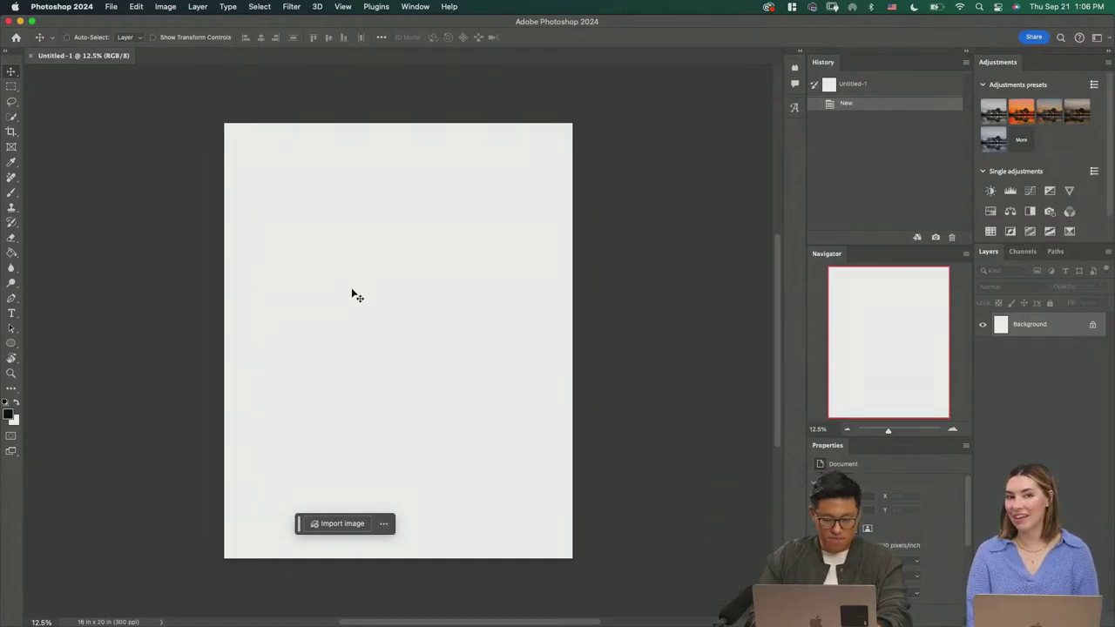
{"action": "key", "text": "super+Tab"}
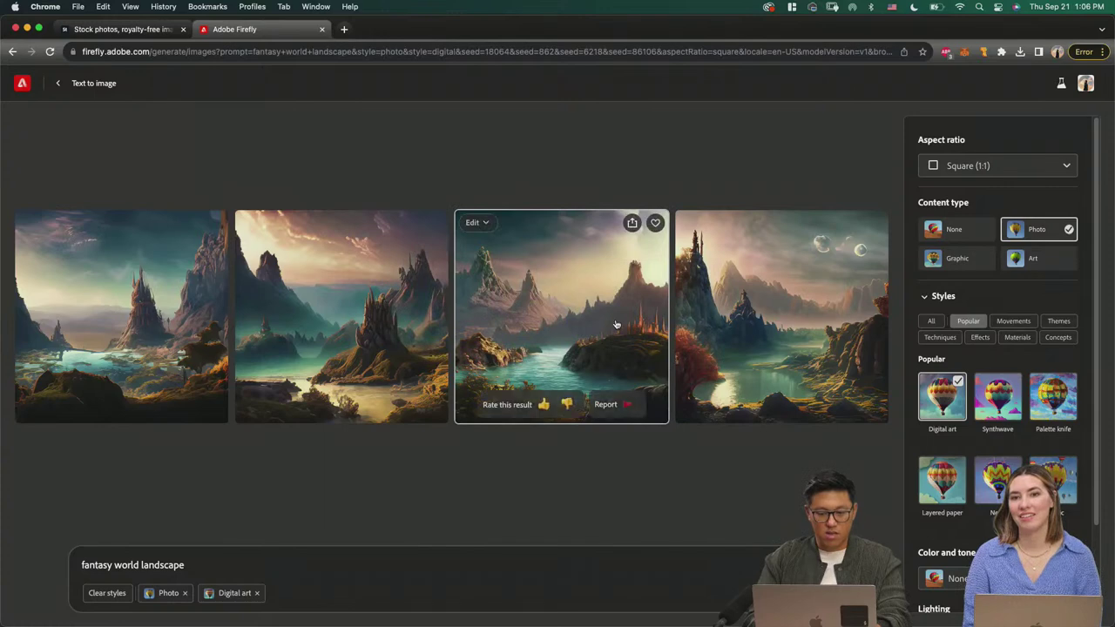
{"action": "key", "text": "super+Tab"}
{"action": "key", "text": "super+Tab"}
{"action": "key", "text": "Tab"}
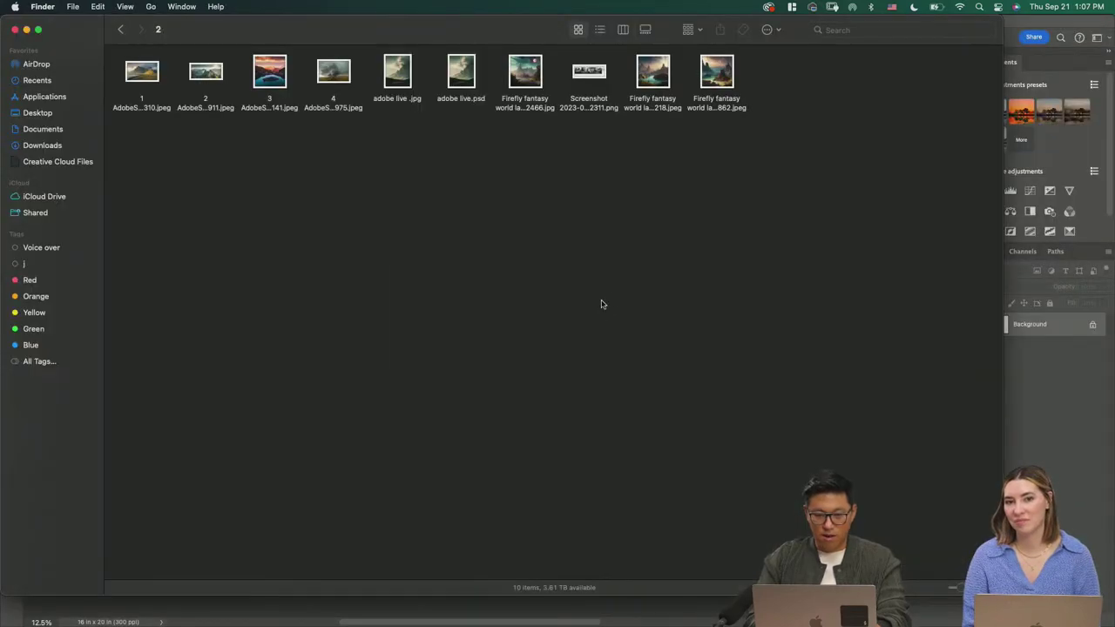
{"action": "left_click_drag", "start_coordinate": [730, 157], "coordinate": [436, 608]}
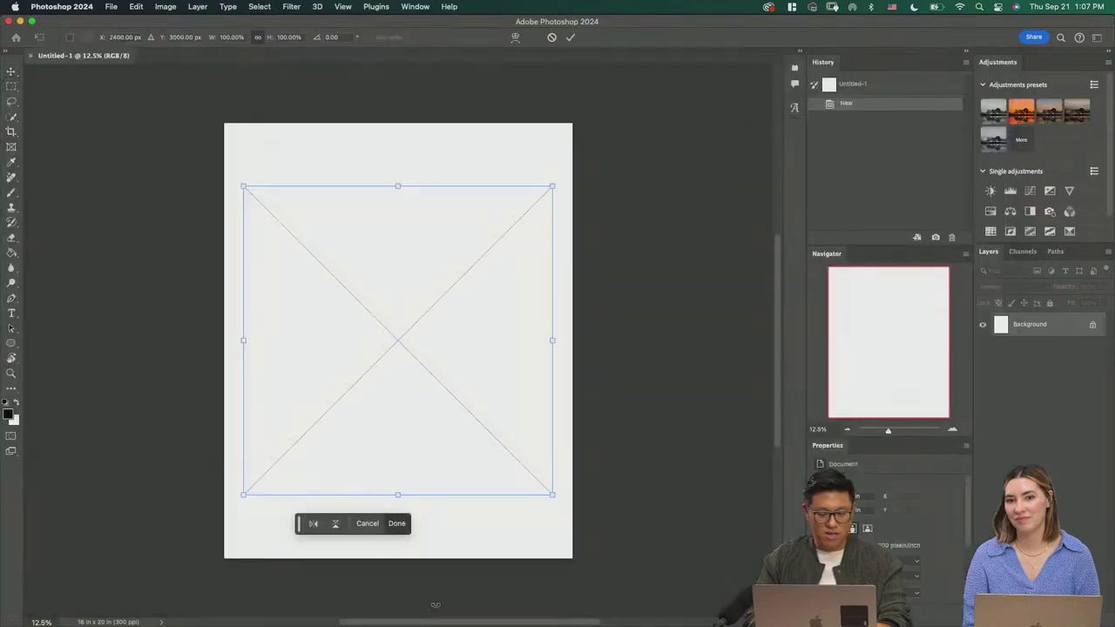
{"action": "key", "text": "Return"}
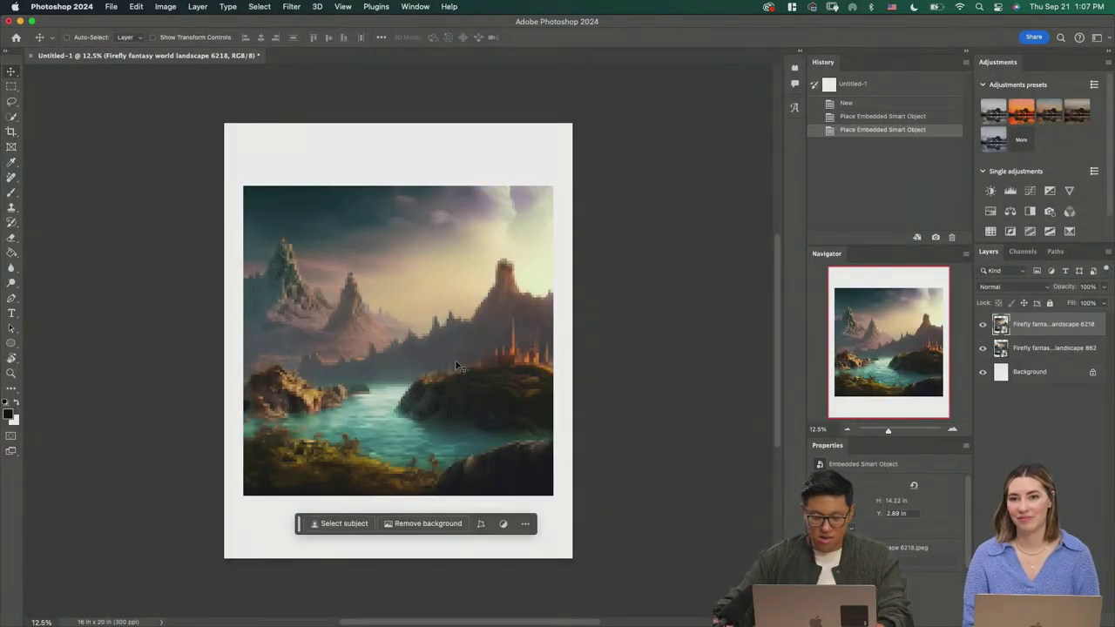
Step: Scale both landscape layers together to about 112% to fill the canvas width, and move them up to about the vertical middle
{"action": "key", "text": "z"}
{"action": "left_click_drag", "start_coordinate": [473, 351], "coordinate": [504, 385]}
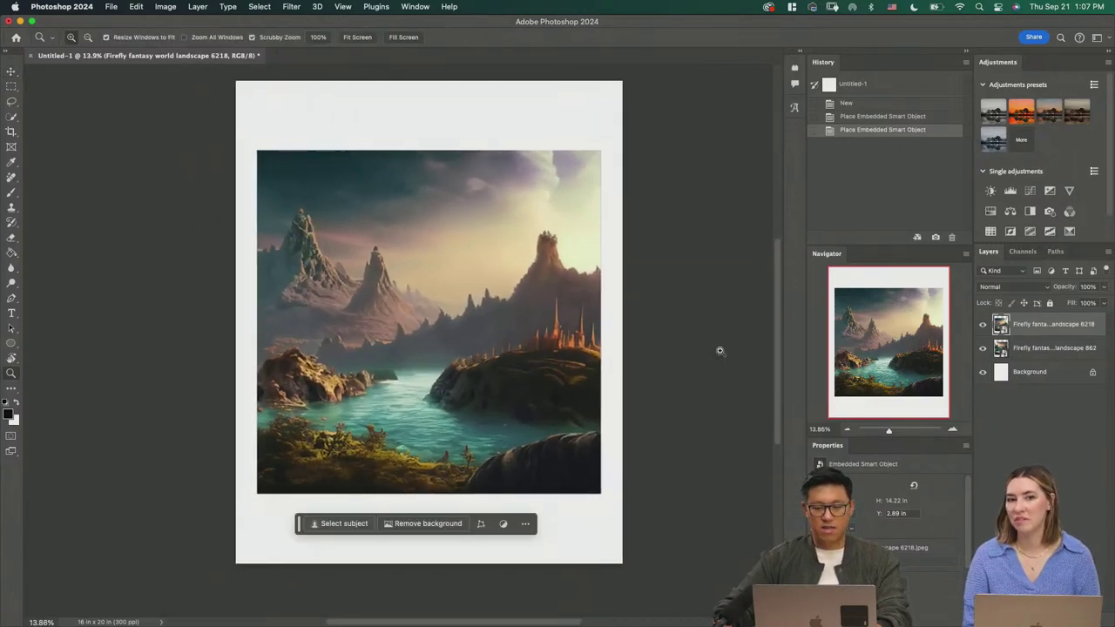
{"action": "key", "text": "super+t"}
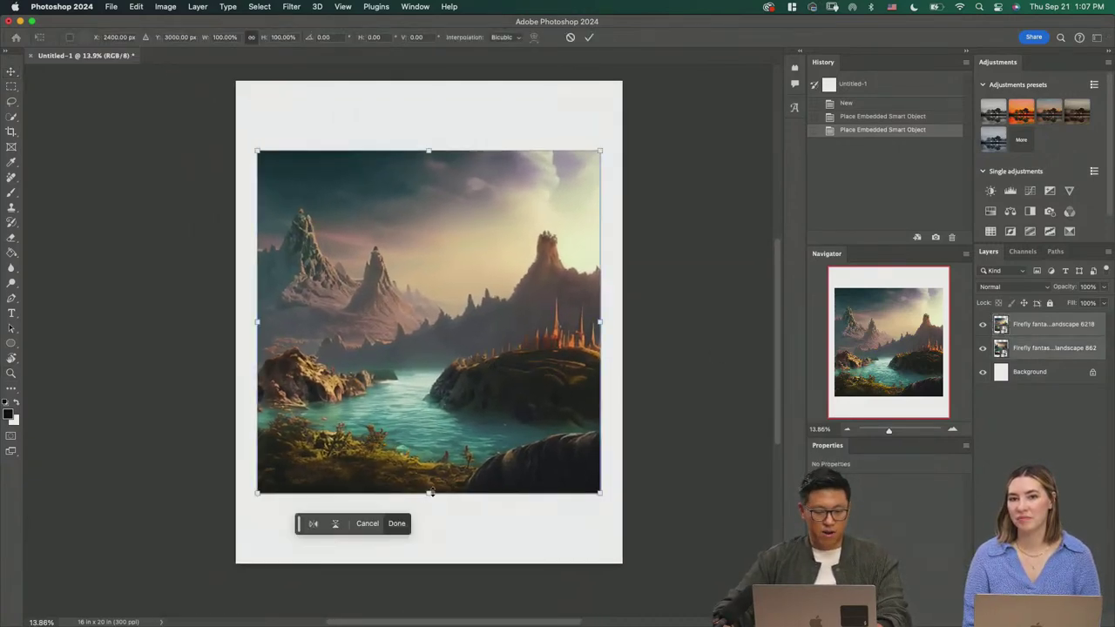
{"action": "left_click_drag", "start_coordinate": [430, 492], "coordinate": [428, 536]}
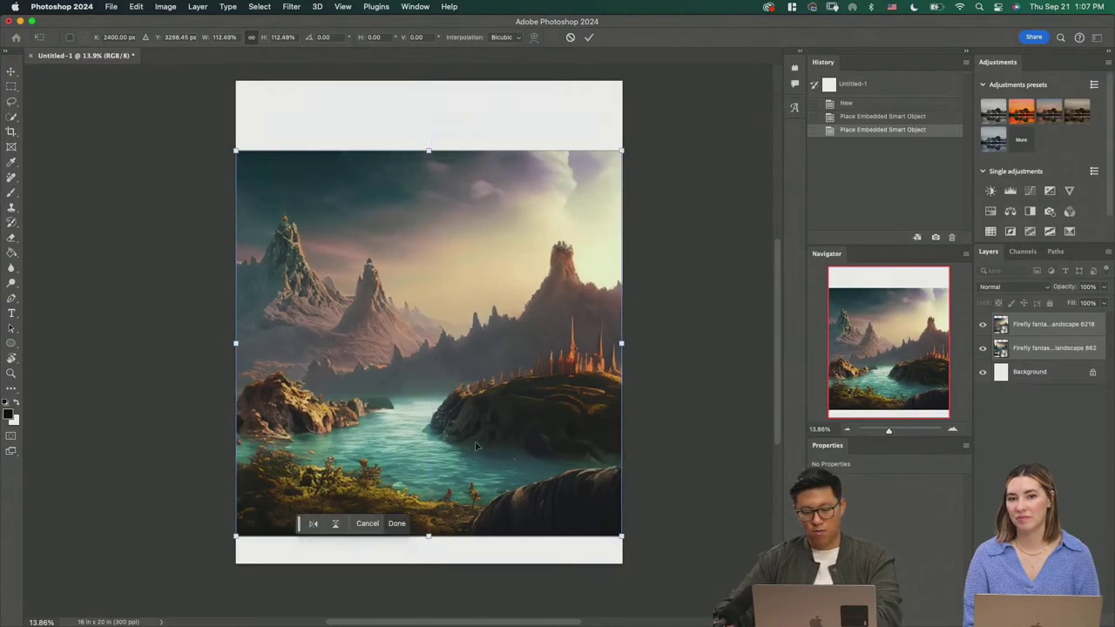
{"action": "key", "text": "Return"}
{"action": "key", "text": "v"}
{"action": "left_click_drag", "start_coordinate": [478, 434], "coordinate": [482, 411]}
Step: Inspect the composition and hide and show the upper landscape layer to compare it with the one below
{"action": "key", "text": "z"}
{"action": "left_click_drag", "start_coordinate": [550, 345], "coordinate": [565, 362]}
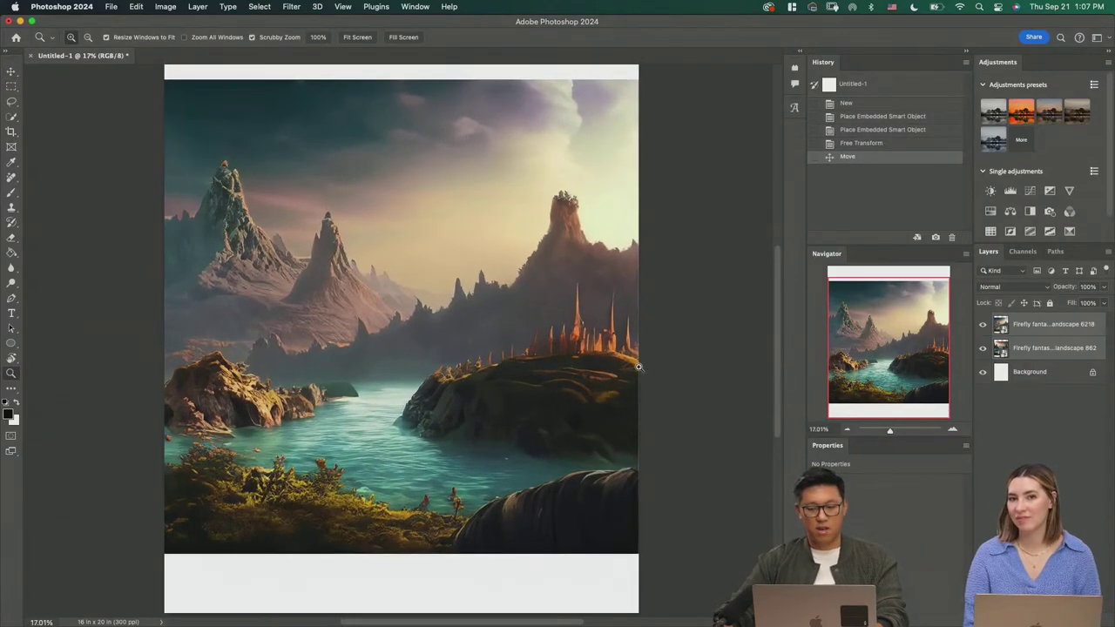
{"action": "left_click_drag", "start_coordinate": [638, 367], "coordinate": [566, 383]}
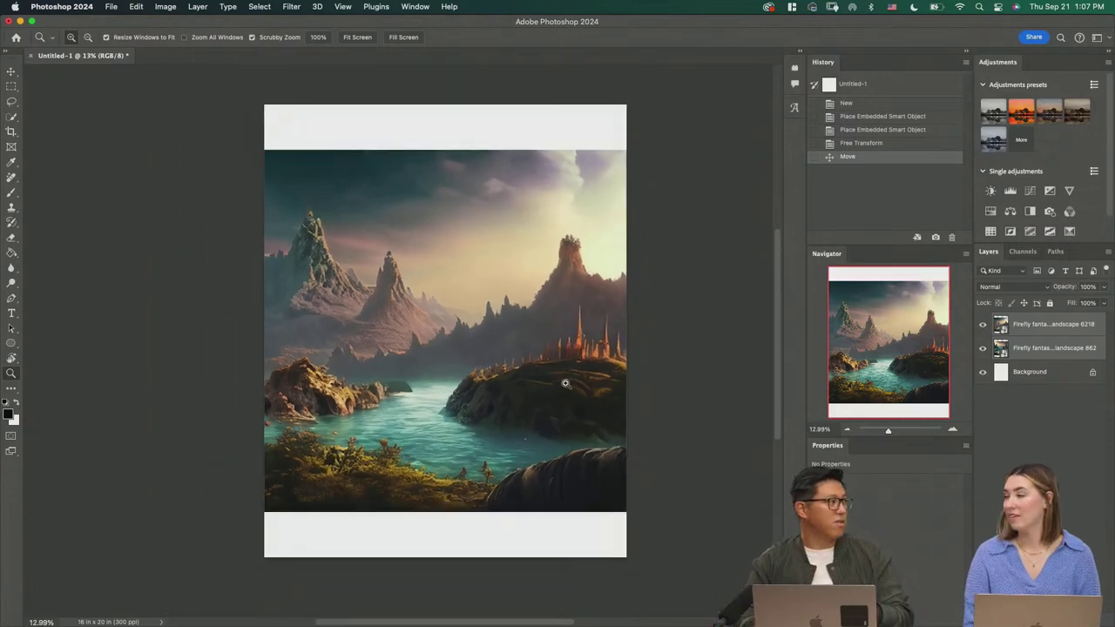
{"action": "left_click", "coordinate": [981, 325]}
{"action": "left_click", "coordinate": [984, 325]}
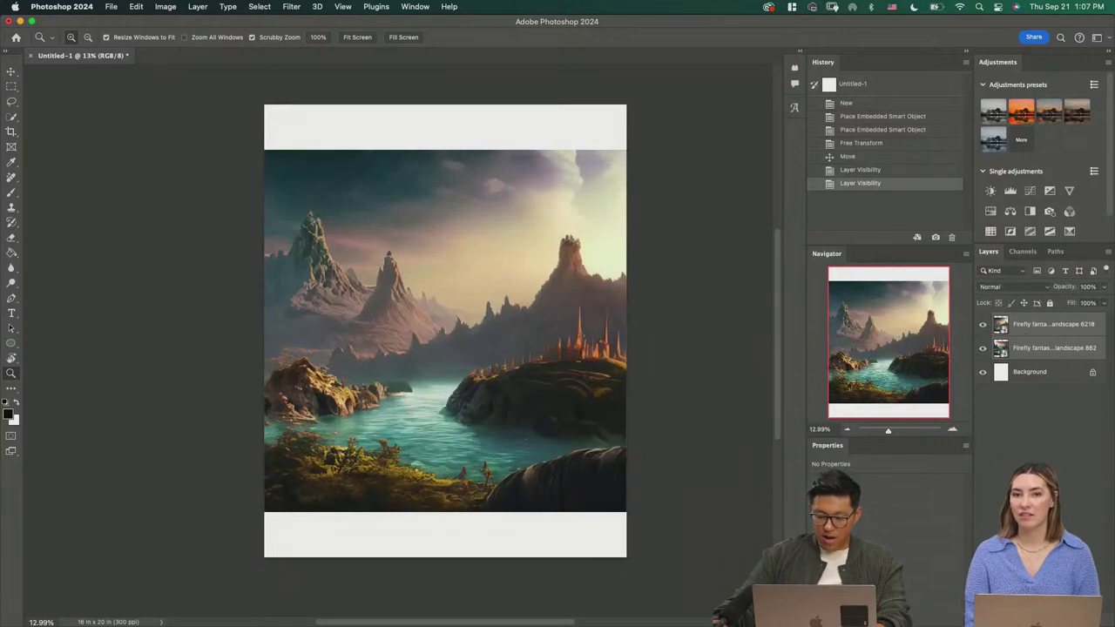
Step: Add a new empty layer above both landscape layers
{"action": "key", "text": "alt+shift+super+n"}
{"action": "key", "text": "b"}
{"action": "key", "text": "x"}
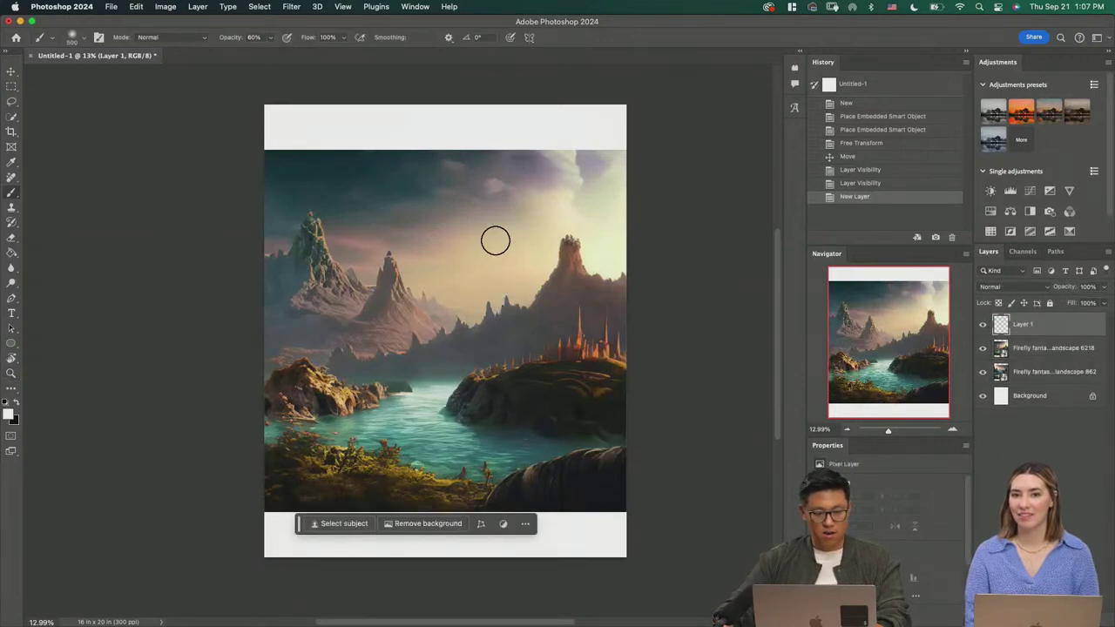
{"action": "left_click_drag", "start_coordinate": [570, 319], "coordinate": [539, 319]}
{"action": "key", "text": "z"}
Step: Select the blank strips above and below the landscape, slightly overlapping the image, and fill them with Generative Fill without a prompt
{"action": "key", "text": "m"}
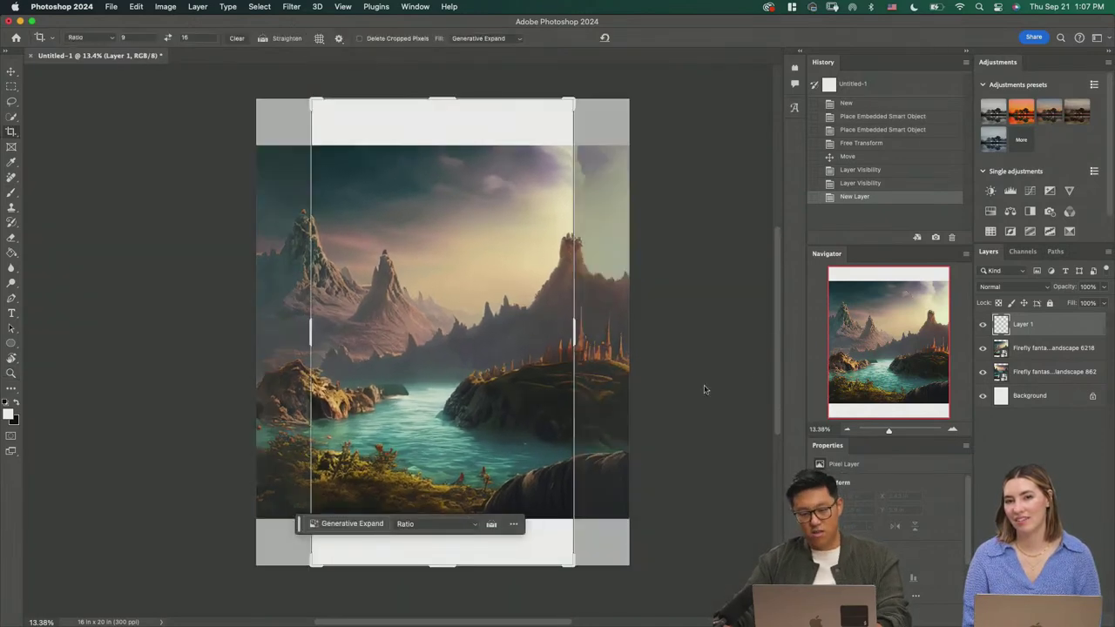
{"action": "left_click_drag", "start_coordinate": [226, 84], "coordinate": [721, 177]}
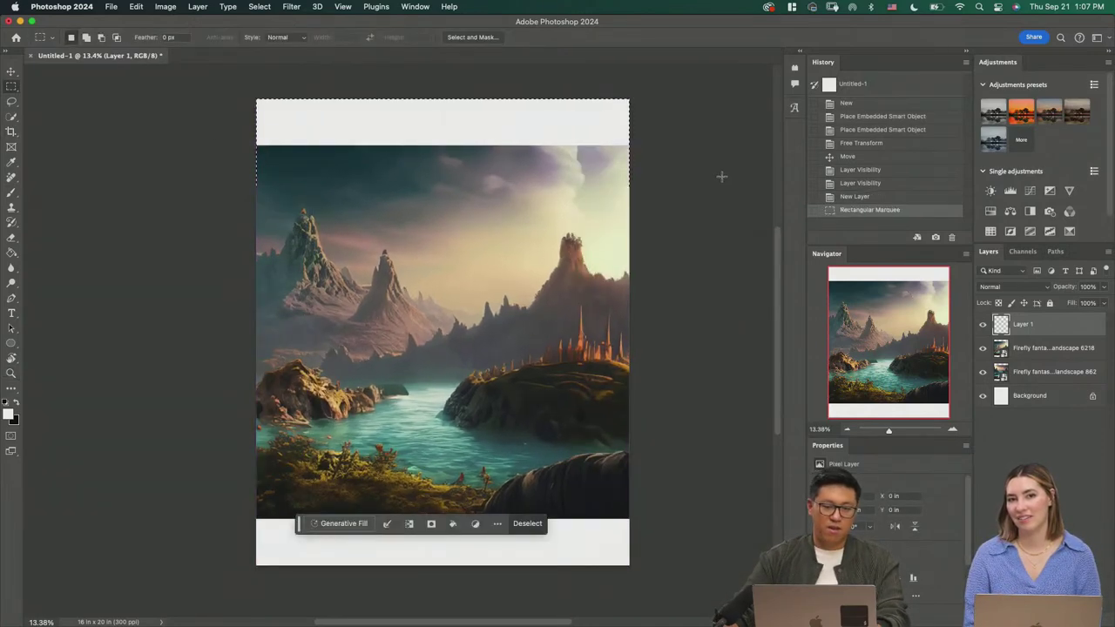
{"action": "left_click_drag", "start_coordinate": [229, 85], "coordinate": [671, 158]}
{"action": "left_click_drag", "start_coordinate": [241, 505], "coordinate": [643, 571]}
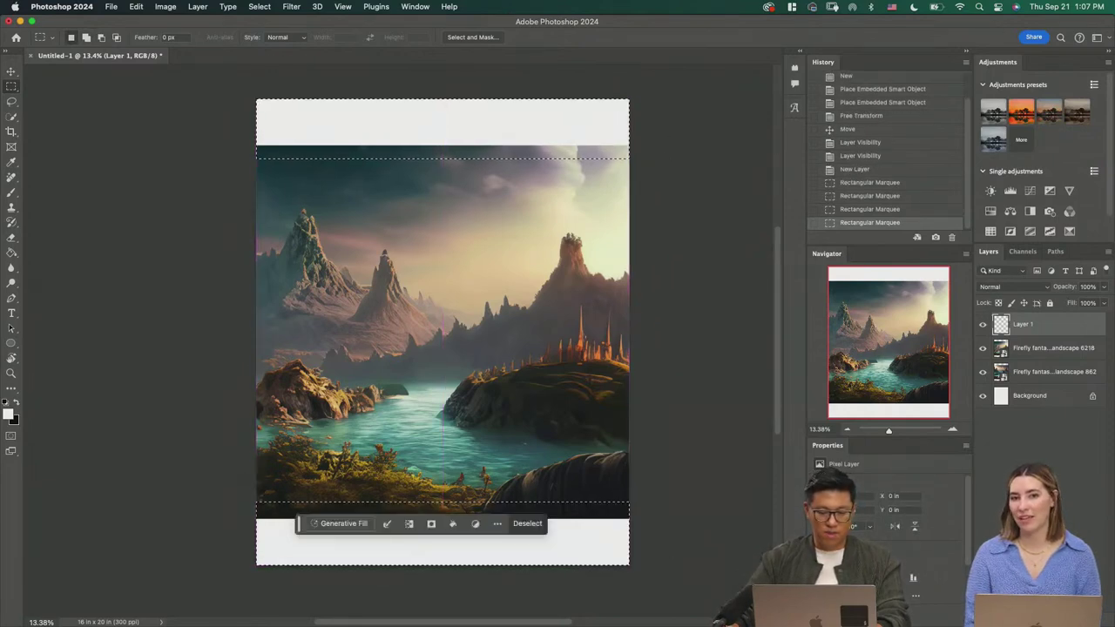
{"action": "left_click", "coordinate": [347, 523]}
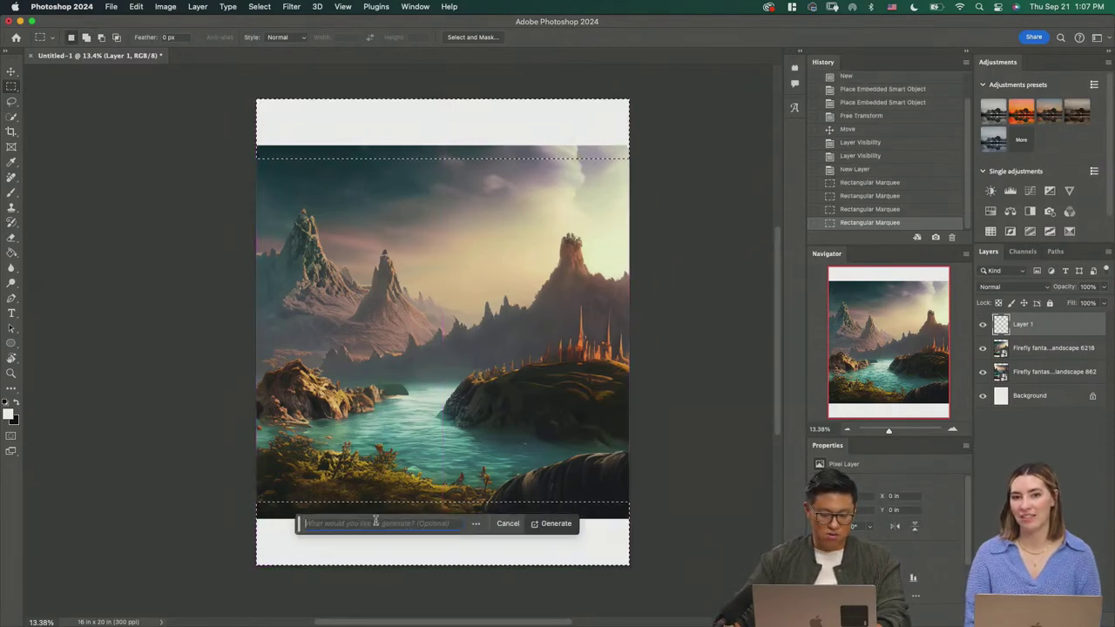
{"action": "left_click", "coordinate": [554, 524]}
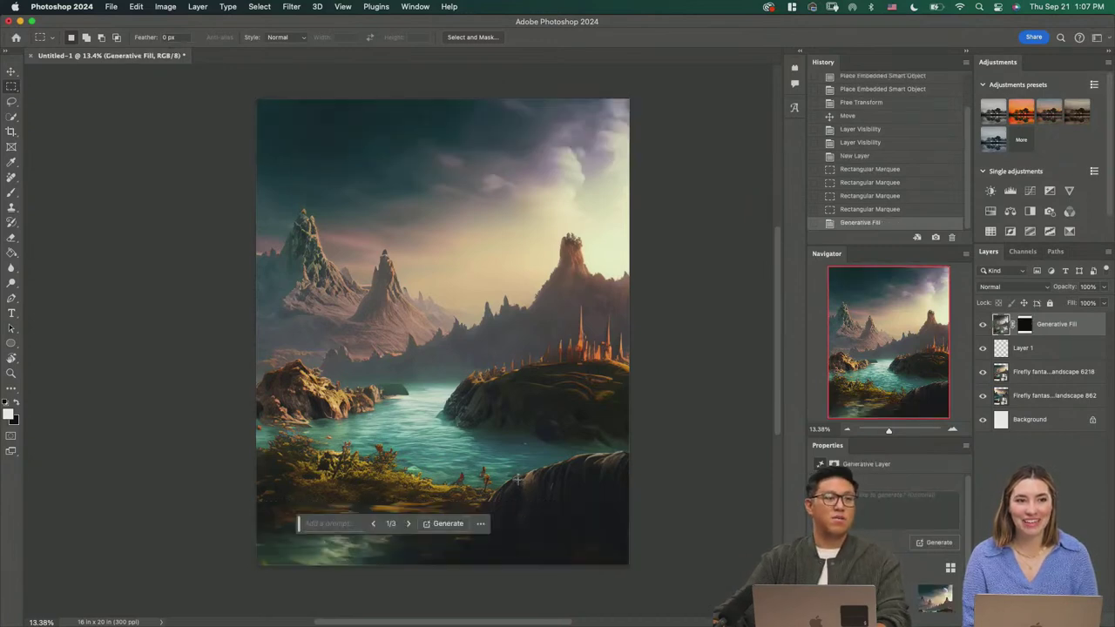
Step: Hide Layer 1 and move the Firefly landscape 6218 layer directly beneath the Generative Fill layer, checking both by toggling their visibility
{"action": "key", "text": "z"}
{"action": "left_click_drag", "start_coordinate": [635, 377], "coordinate": [644, 395]}
{"action": "left_click", "coordinate": [982, 348]}
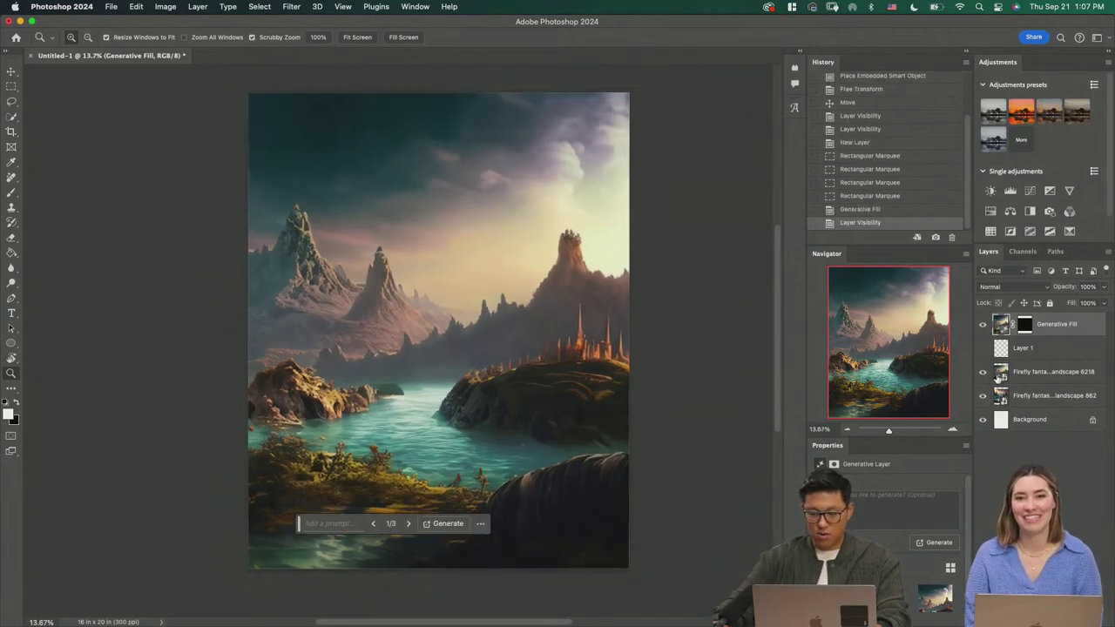
{"action": "left_click", "coordinate": [984, 372]}
{"action": "left_click", "coordinate": [984, 372]}
{"action": "left_click_drag", "start_coordinate": [1000, 372], "coordinate": [1002, 349]}
{"action": "left_click", "coordinate": [983, 324]}
{"action": "left_click", "coordinate": [983, 324]}
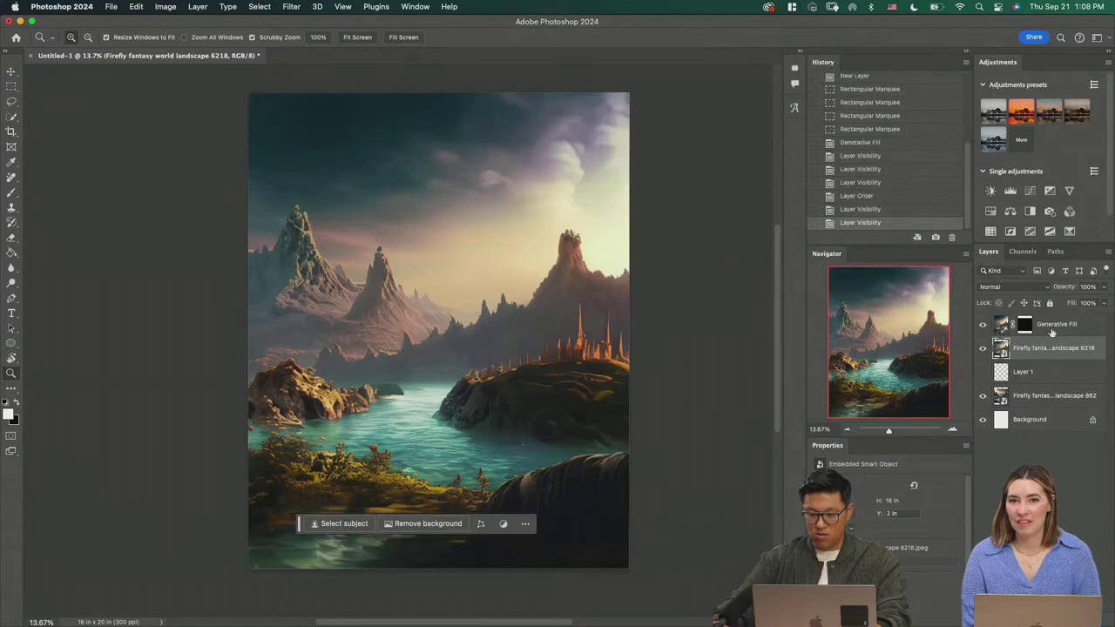
Step: Group the Generative Fill and landscape 6218 layers, and move the hidden Layer 1 above the group
{"action": "key", "text": "super+g"}
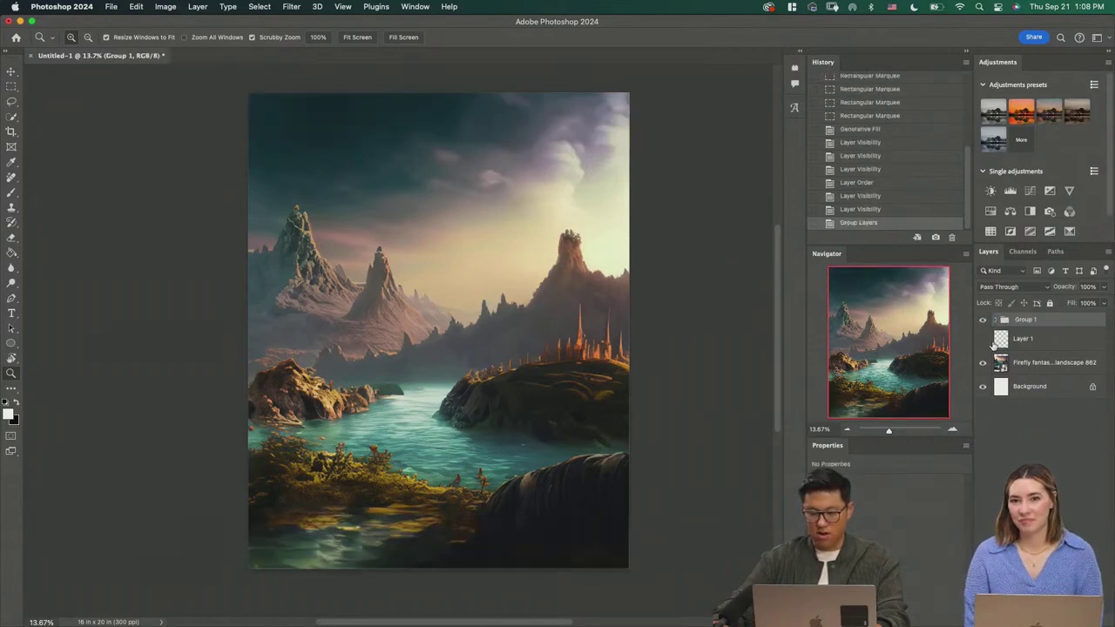
{"action": "left_click_drag", "start_coordinate": [993, 345], "coordinate": [1010, 317]}
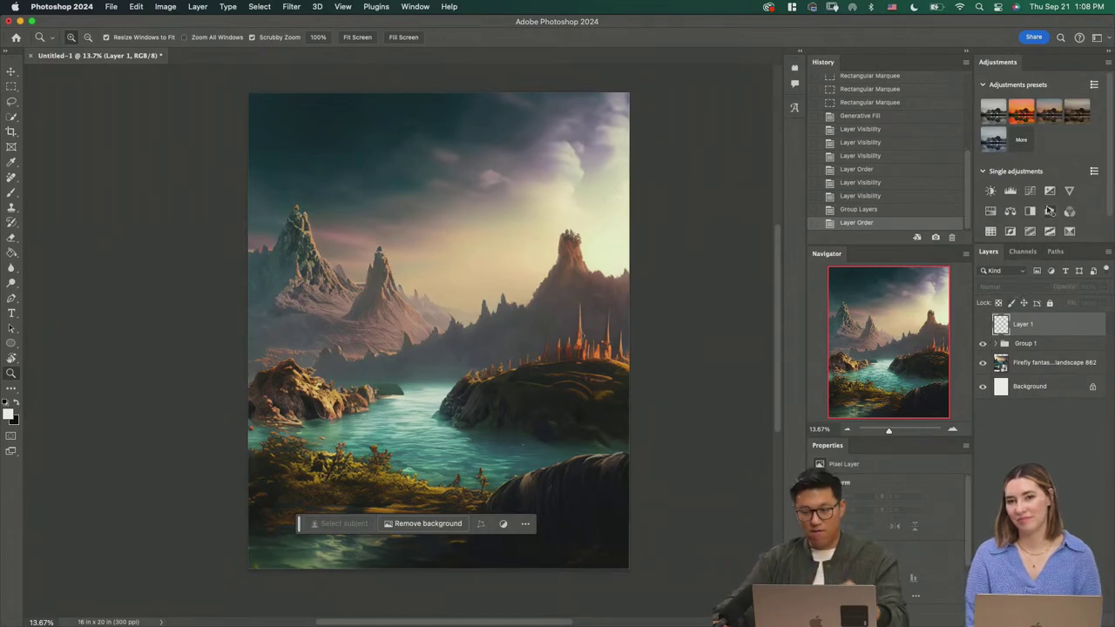
Step: Add a Black & White adjustment layer on top and toggle its visibility to compare the tonal values with the colour version
{"action": "left_click", "coordinate": [1030, 211]}
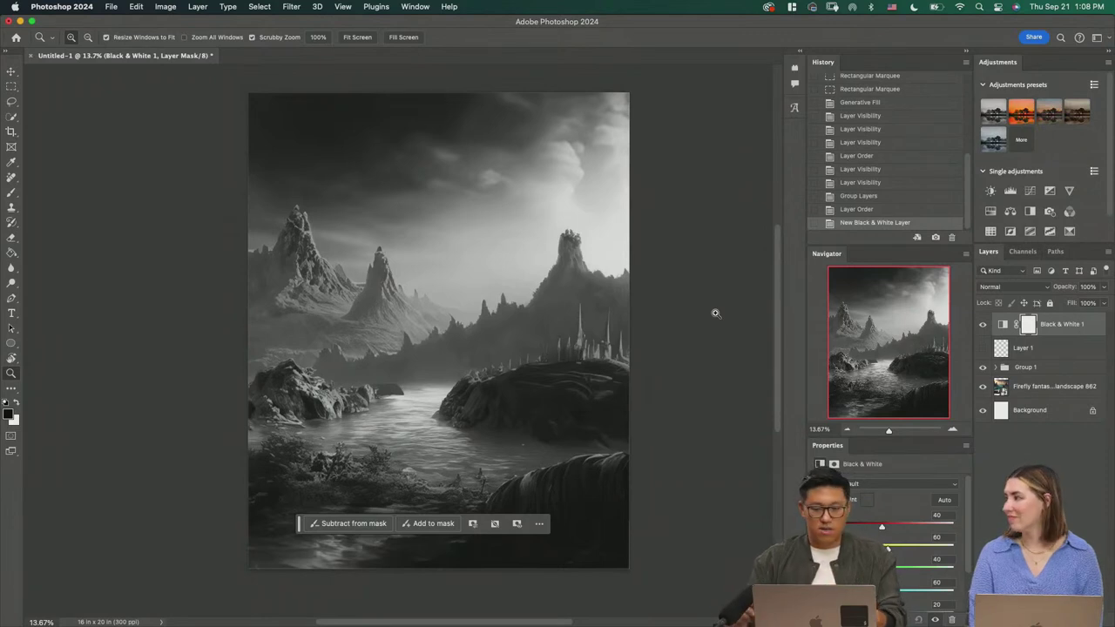
{"action": "mouse_move", "coordinate": [537, 349]}
{"action": "left_mouse_down"}
{"action": "mouse_move", "coordinate": [588, 358]}
{"action": "mouse_move", "coordinate": [549, 340]}
{"action": "left_mouse_up"}
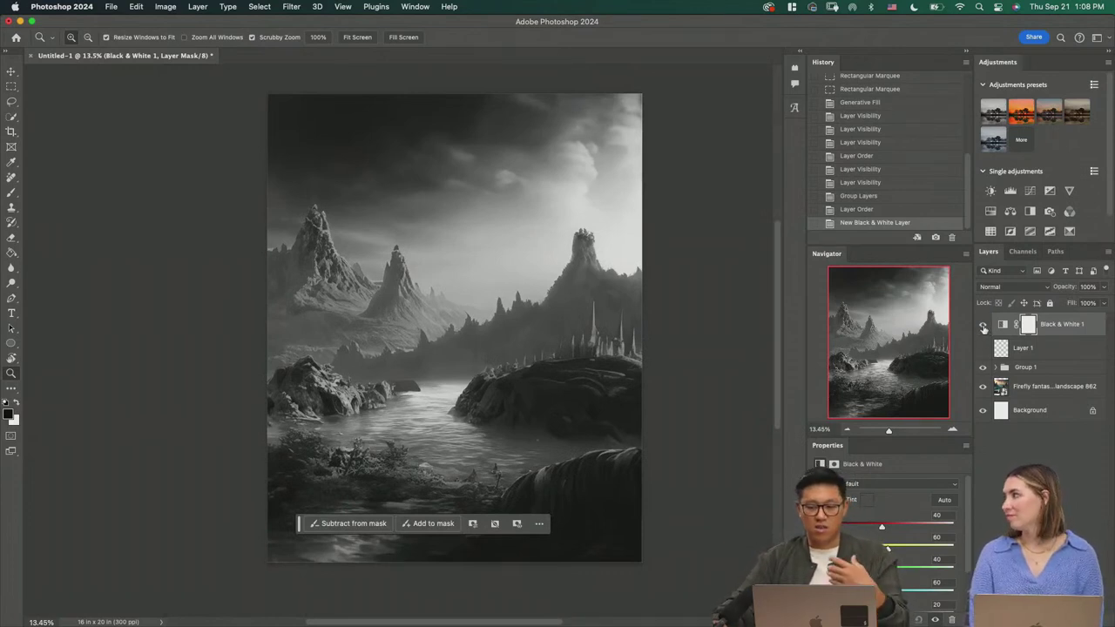
{"action": "left_click", "coordinate": [983, 325]}
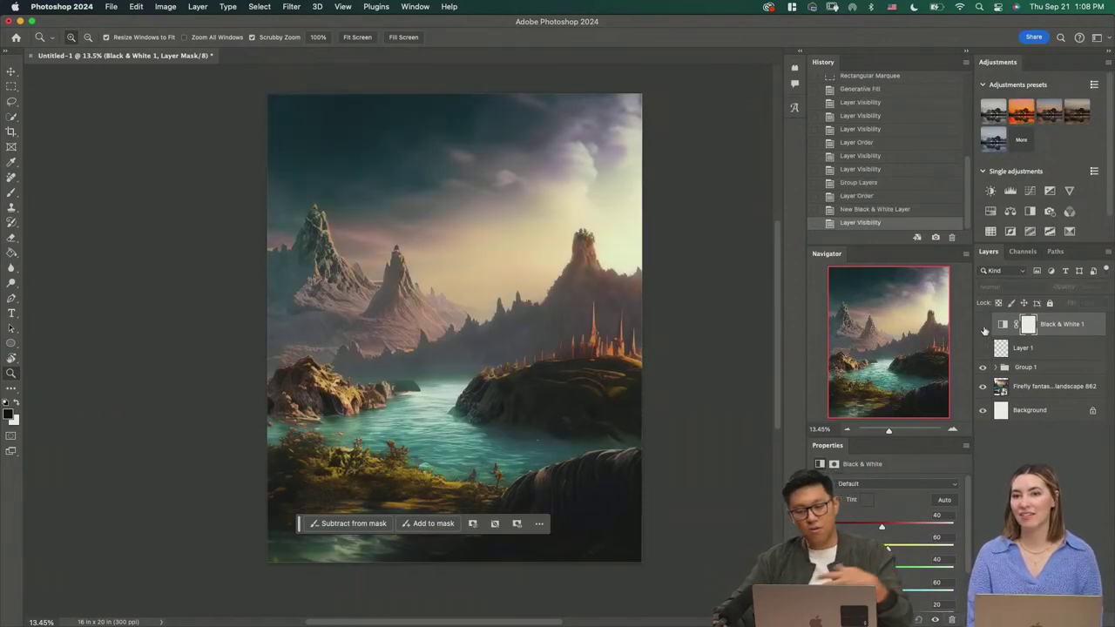
{"action": "left_click", "coordinate": [983, 324]}
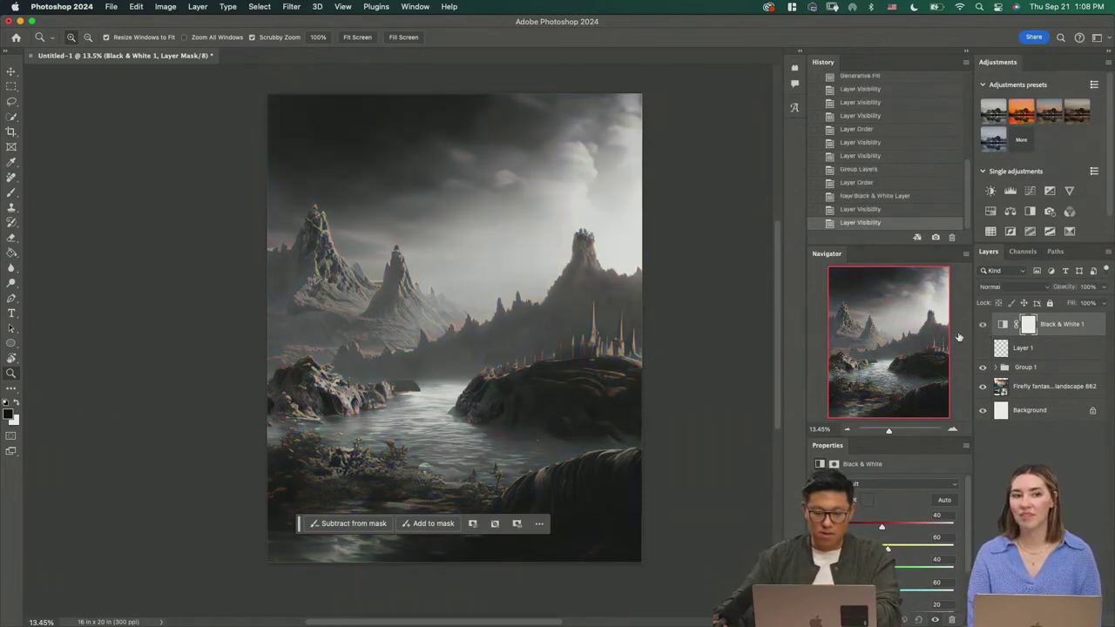
{"action": "scroll", "coordinate": [478, 380], "scroll_direction": "up", "scroll_amount": 2}
{"action": "scroll", "coordinate": [480, 392], "scroll_direction": "down", "scroll_amount": 1}
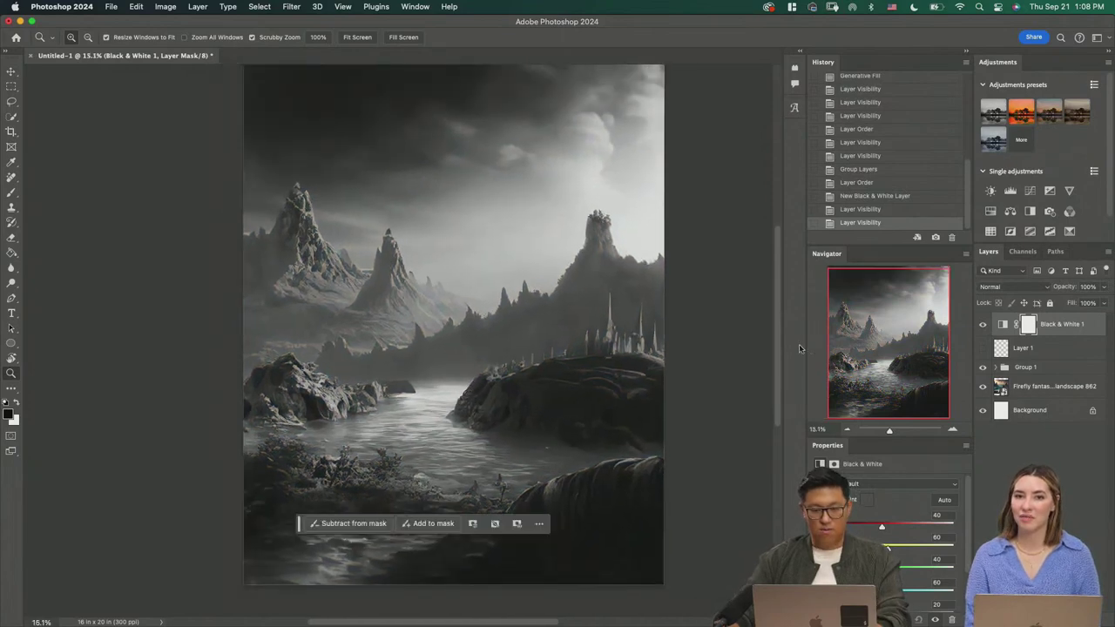
Step: Show Layer 1 and brush white outlines on it around the dark foreground rock, the plant-covered bank and the castle hill
{"action": "left_click", "coordinate": [1034, 346]}
{"action": "key", "text": "b"}
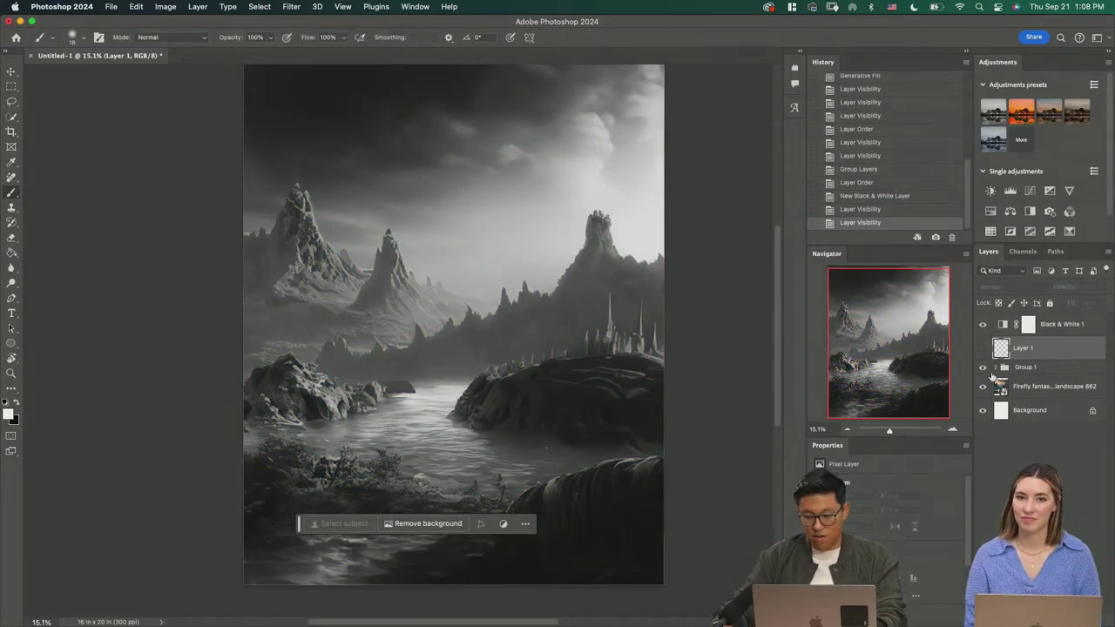
{"action": "left_click", "coordinate": [984, 347]}
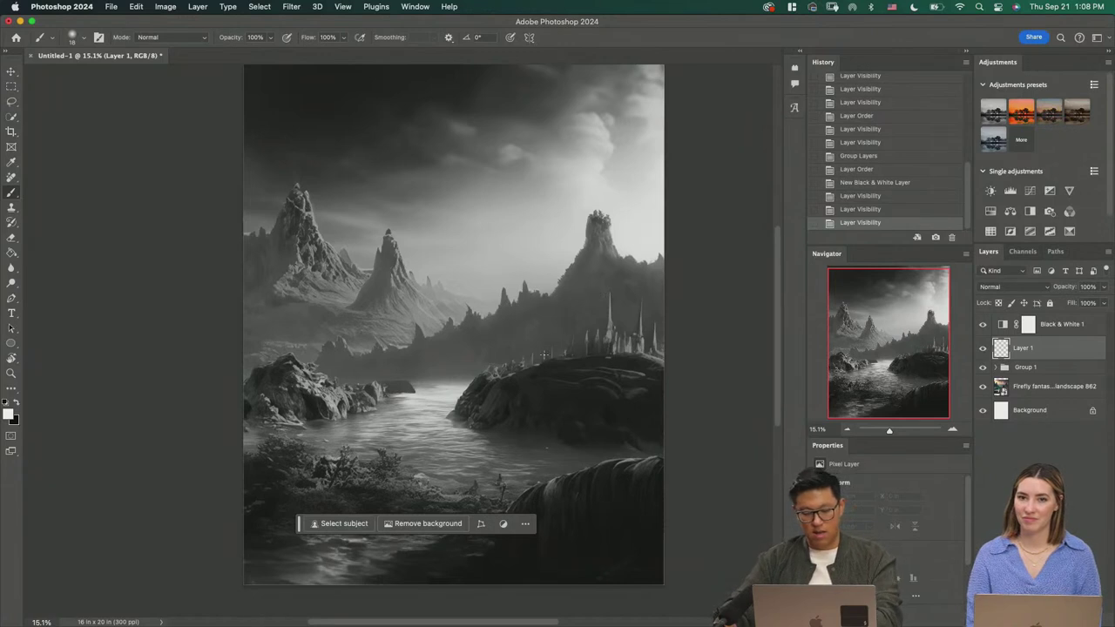
{"action": "left_click_drag", "start_coordinate": [482, 421], "coordinate": [518, 349]}
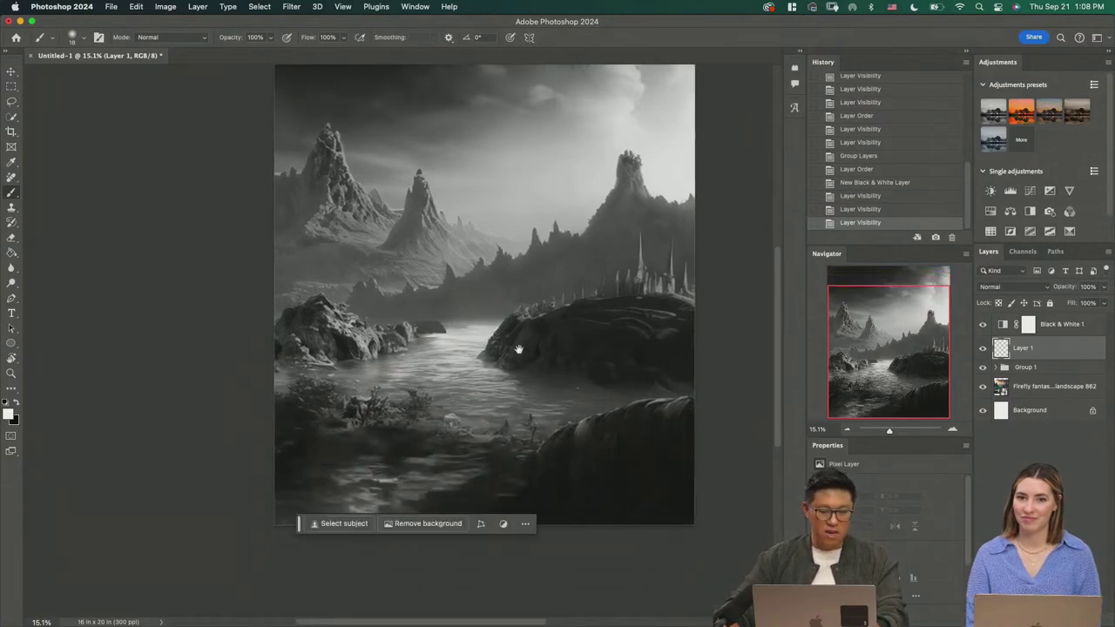
{"action": "left_click_drag", "start_coordinate": [300, 522], "coordinate": [348, 563]}
{"action": "left_click_drag", "start_coordinate": [544, 411], "coordinate": [525, 433]}
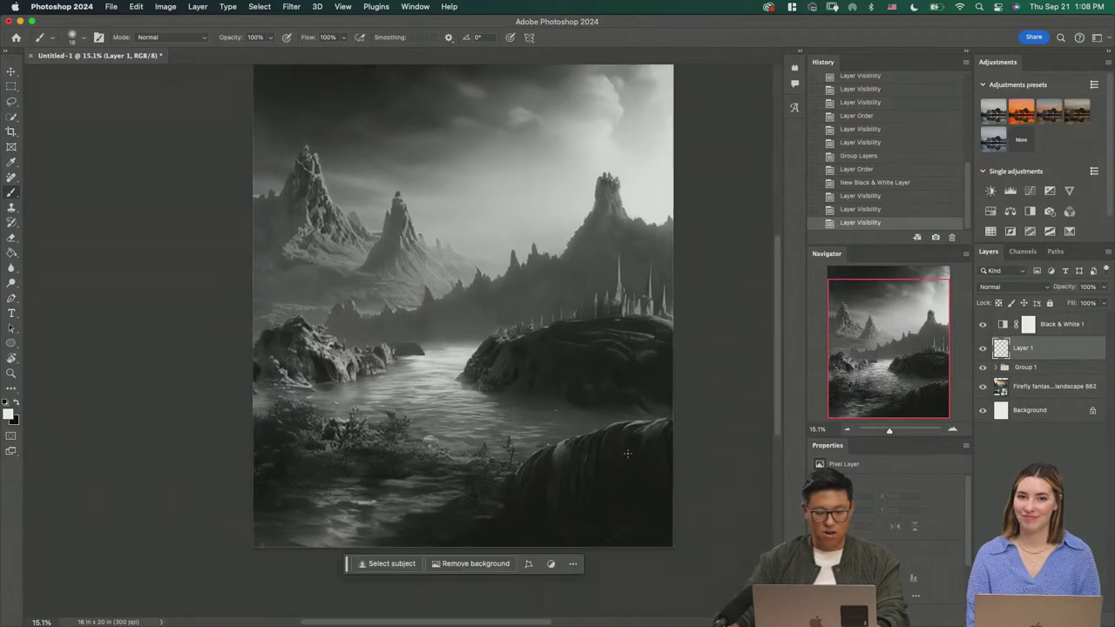
{"action": "mouse_move", "coordinate": [670, 402]}
{"action": "left_mouse_down"}
{"action": "mouse_move", "coordinate": [534, 452]}
{"action": "mouse_move", "coordinate": [403, 532]}
{"action": "left_mouse_up"}
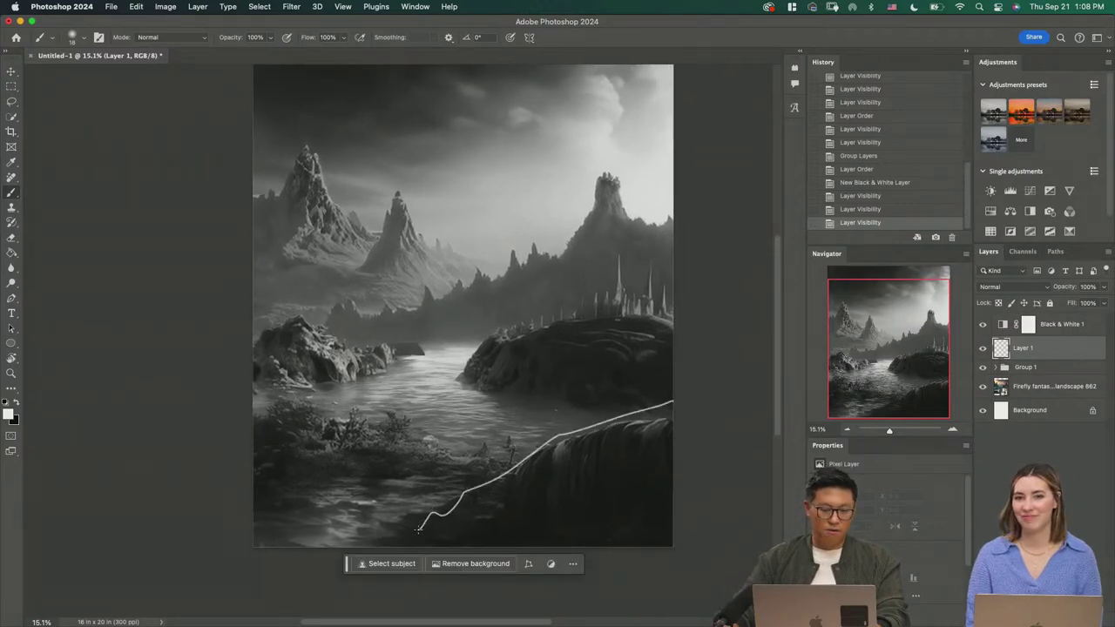
{"action": "left_click", "coordinate": [380, 396]}
{"action": "mouse_move", "coordinate": [380, 397]}
{"action": "left_mouse_down"}
{"action": "mouse_move", "coordinate": [291, 473]}
{"action": "mouse_move", "coordinate": [527, 385]}
{"action": "mouse_move", "coordinate": [462, 383]}
{"action": "mouse_move", "coordinate": [575, 319]}
{"action": "left_mouse_up"}
{"action": "mouse_move", "coordinate": [485, 396]}
{"action": "left_mouse_down"}
{"action": "mouse_move", "coordinate": [679, 387]}
{"action": "mouse_move", "coordinate": [538, 315]}
{"action": "left_mouse_up"}
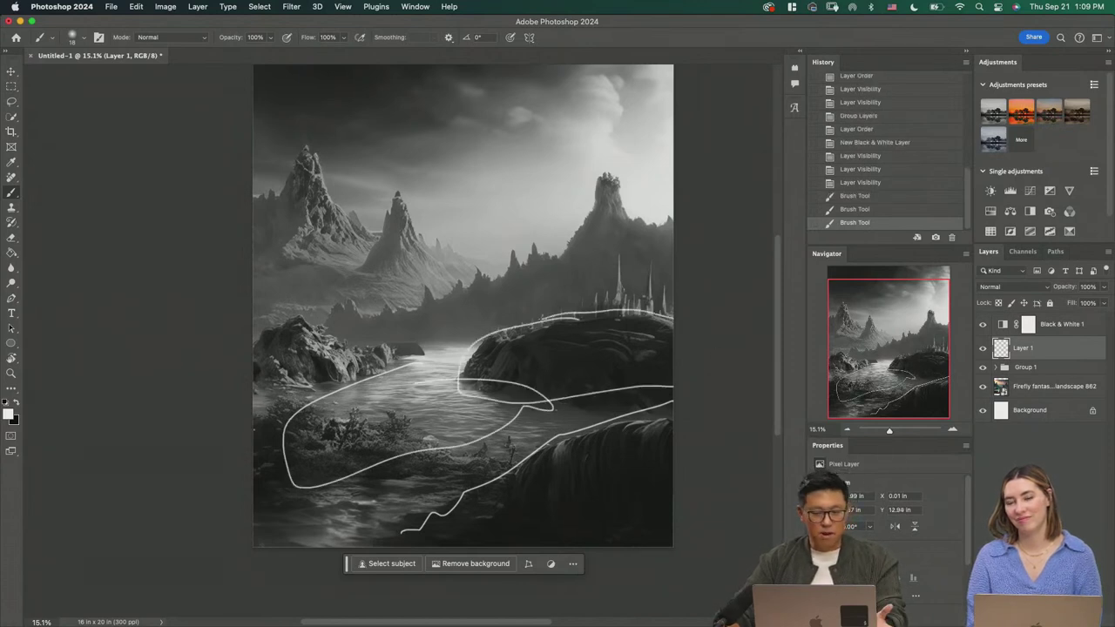
Step: Brush white outlines along the tower-topped middle ridge and its base, and around the skyline and foot of the distant mountains
{"action": "mouse_move", "coordinate": [342, 315]}
{"action": "left_mouse_down"}
{"action": "mouse_move", "coordinate": [515, 261]}
{"action": "mouse_move", "coordinate": [610, 195]}
{"action": "left_mouse_up"}
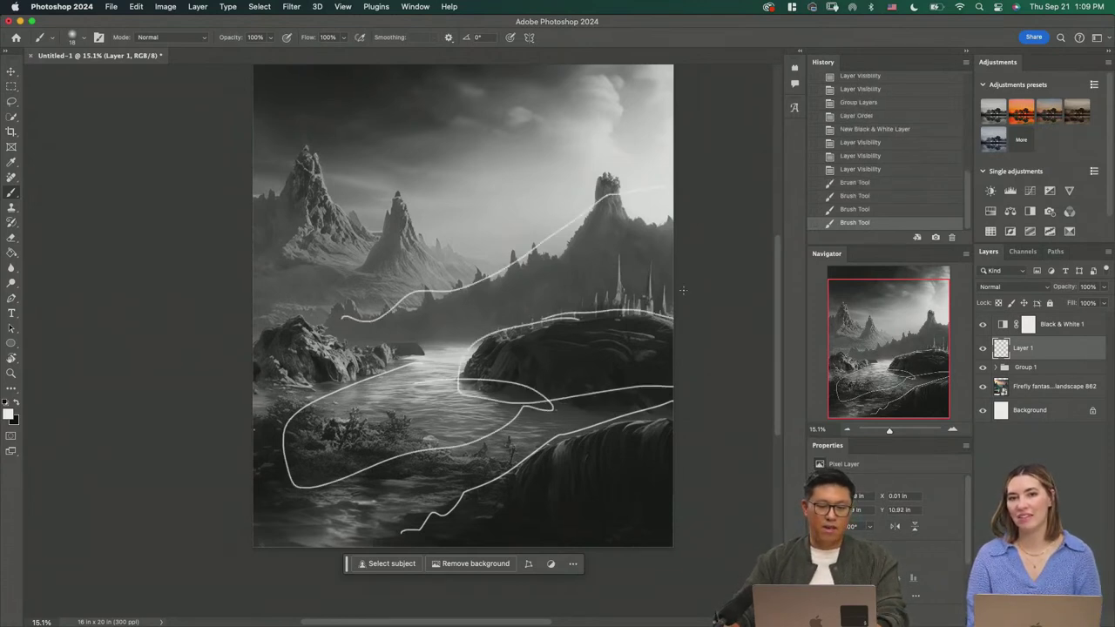
{"action": "left_click_drag", "start_coordinate": [348, 319], "coordinate": [518, 340]}
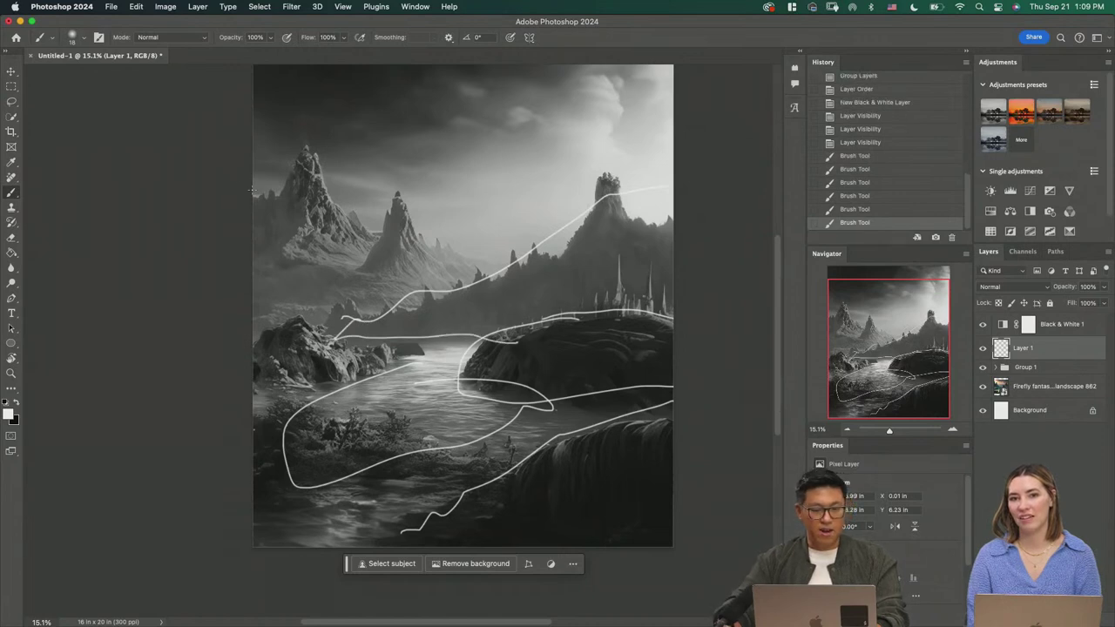
{"action": "mouse_move", "coordinate": [250, 190]}
{"action": "left_mouse_down"}
{"action": "mouse_move", "coordinate": [310, 155]}
{"action": "mouse_move", "coordinate": [336, 165]}
{"action": "mouse_move", "coordinate": [357, 216]}
{"action": "left_mouse_up"}
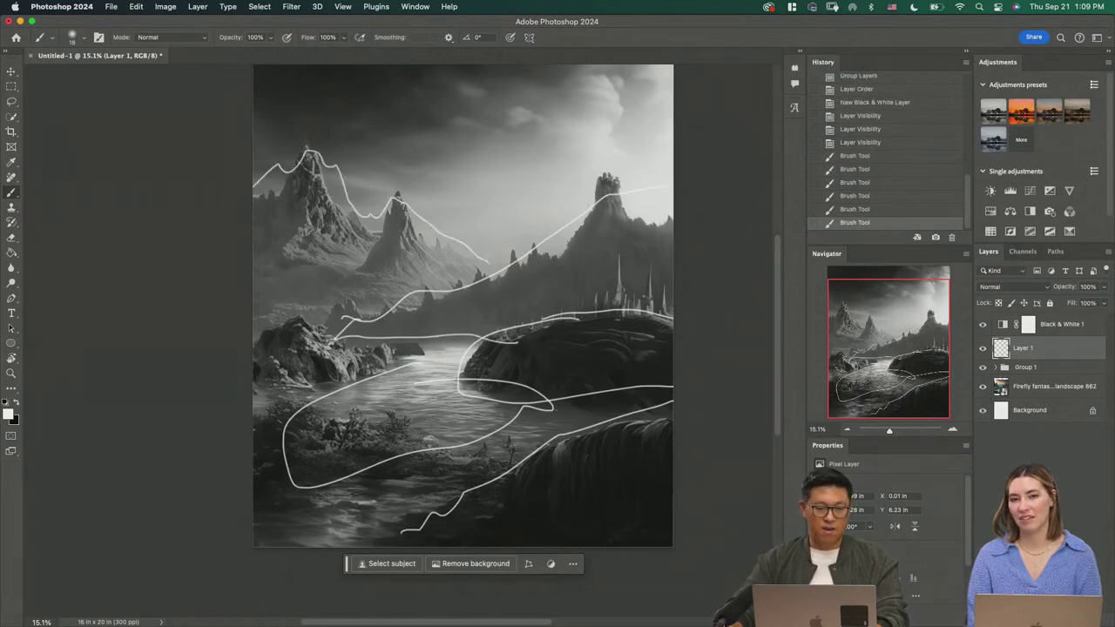
{"action": "left_click_drag", "start_coordinate": [487, 261], "coordinate": [502, 274]}
{"action": "left_click_drag", "start_coordinate": [254, 312], "coordinate": [374, 306]}
Step: Mark the distant mountains and the middle ridge with short white hatching strokes to distinguish the depth areas
{"action": "mouse_move", "coordinate": [290, 209]}
{"action": "left_mouse_down"}
{"action": "mouse_move", "coordinate": [275, 246]}
{"action": "mouse_move", "coordinate": [318, 216]}
{"action": "mouse_move", "coordinate": [325, 277]}
{"action": "left_mouse_up"}
{"action": "left_click_drag", "start_coordinate": [368, 246], "coordinate": [358, 268]}
{"action": "left_click_drag", "start_coordinate": [489, 294], "coordinate": [504, 316]}
{"action": "left_click_drag", "start_coordinate": [521, 288], "coordinate": [529, 300]}
Step: Handwrite "Sky" in white over the open sky area and undo the lettering strokes
{"action": "mouse_move", "coordinate": [413, 168]}
{"action": "left_mouse_down"}
{"action": "mouse_move", "coordinate": [499, 150]}
{"action": "mouse_move", "coordinate": [454, 139]}
{"action": "mouse_move", "coordinate": [507, 150]}
{"action": "left_mouse_up"}
{"action": "key", "text": "super+z"}
{"action": "left_click_drag", "start_coordinate": [522, 133], "coordinate": [500, 193]}
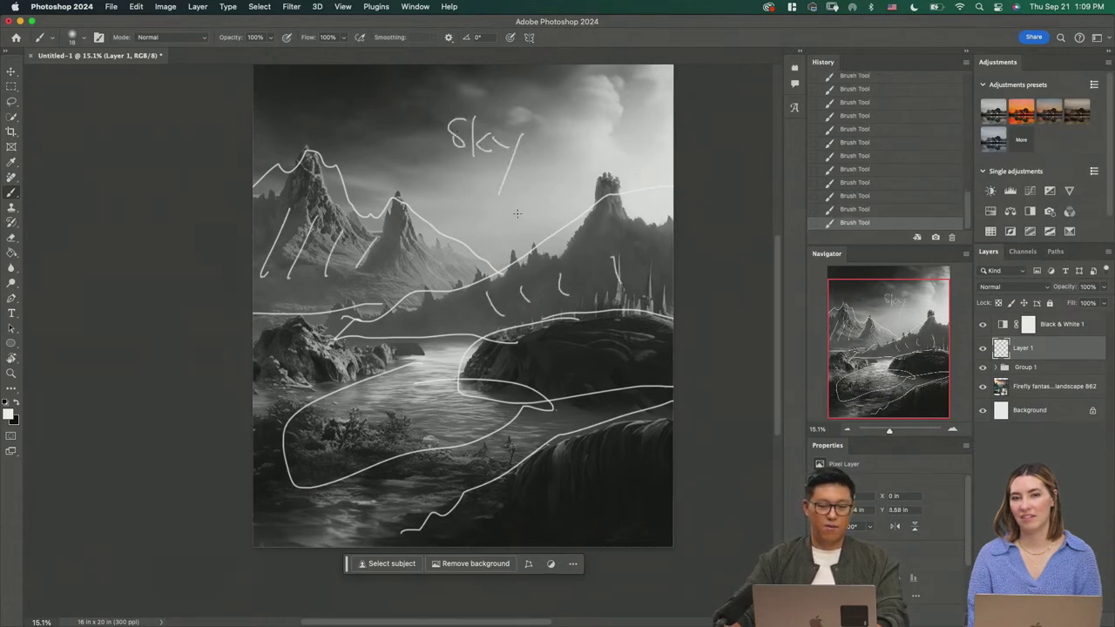
{"action": "key", "text": "ctrl+z"}
{"action": "key", "text": "ctrl+z"}
{"action": "key", "text": "ctrl+z"}
{"action": "key", "text": "ctrl+z"}
{"action": "key", "text": "ctrl+z"}
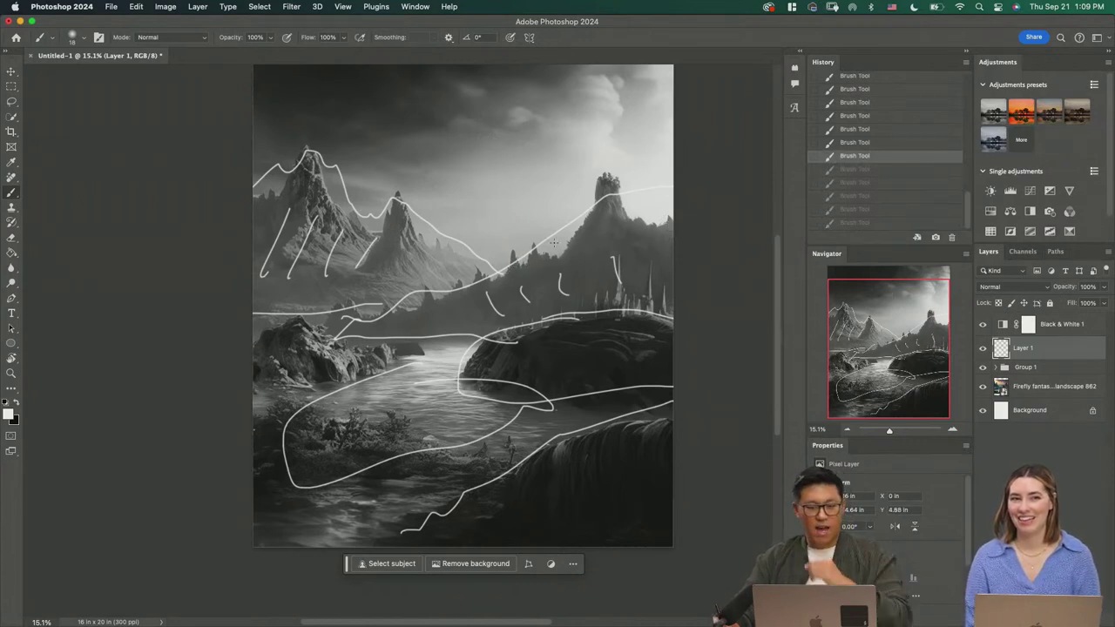
Step: Hide Layer 1 and the Black & White adjustment layer, and add a new empty layer above Layer 1
{"action": "left_click", "coordinate": [983, 348]}
{"action": "left_click", "coordinate": [984, 325]}
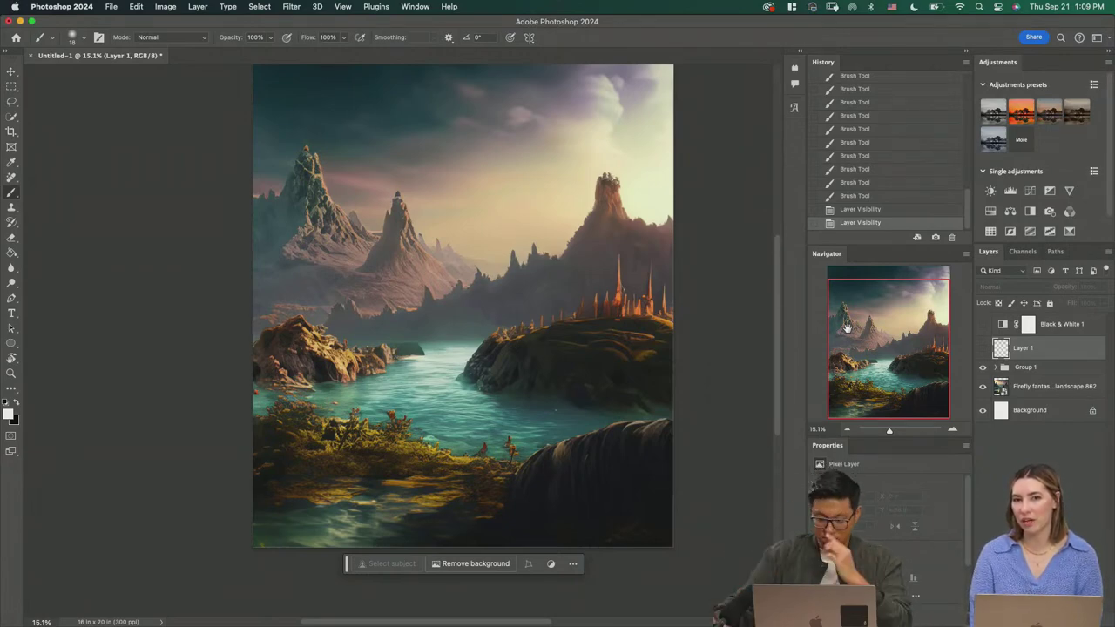
{"action": "key", "text": "super+shift+alt+n"}
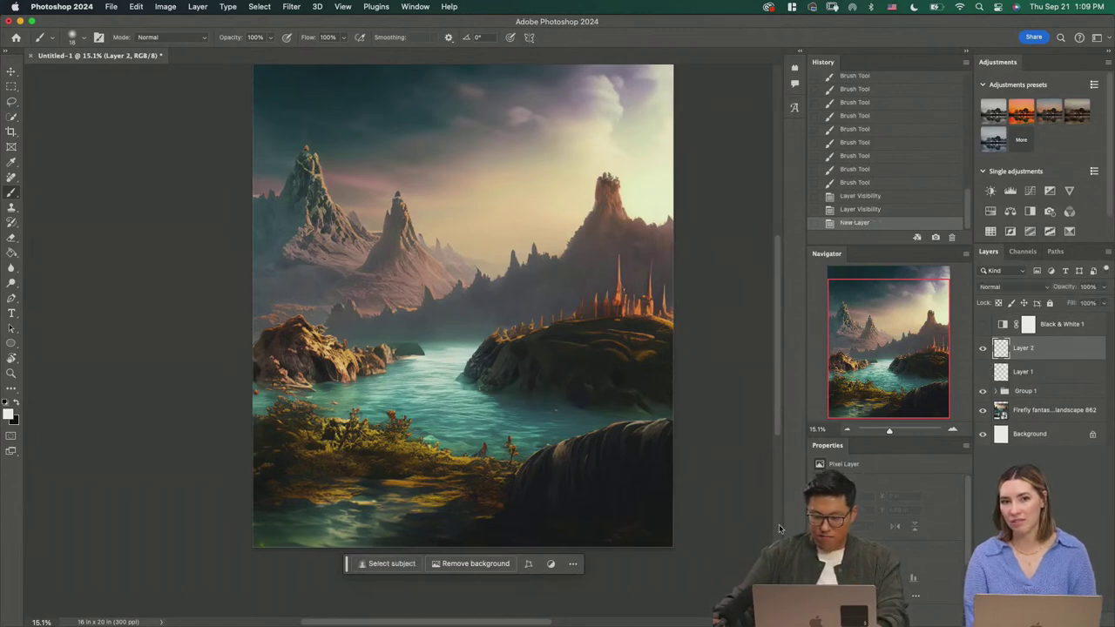
Step: Try painting haze over the distant mountains with a sampled warm sky colour and a large brush at 44% opacity, and undo it
{"action": "left_click", "coordinate": [506, 209], "text": "alt"}
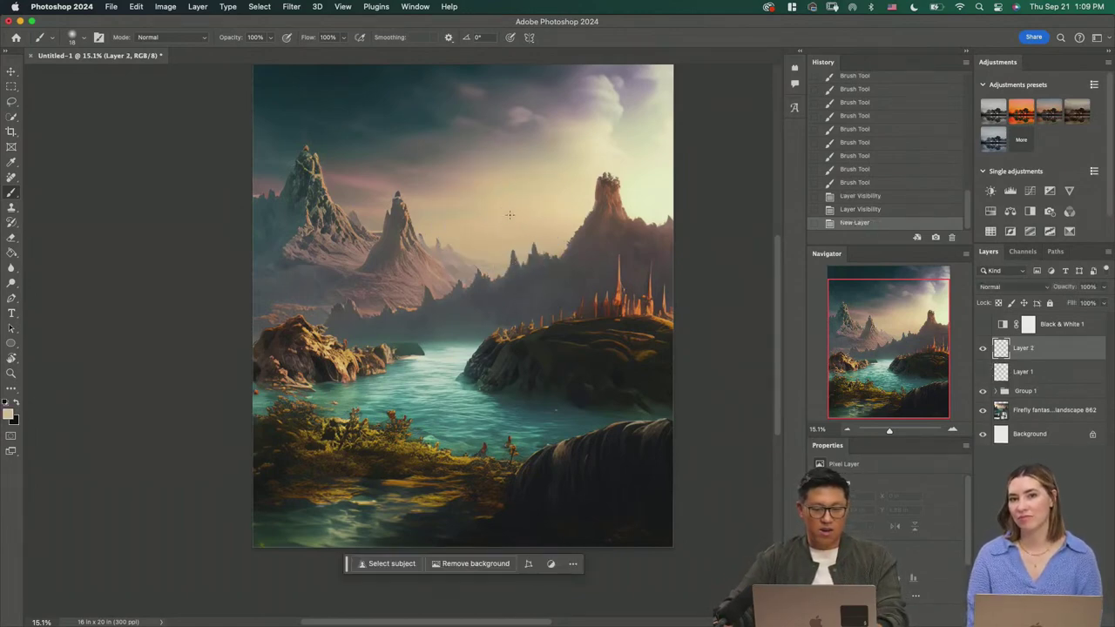
{"action": "left_click_drag", "start_coordinate": [523, 215], "coordinate": [572, 219]}
{"action": "mouse_move", "coordinate": [443, 227]}
{"action": "left_mouse_down"}
{"action": "mouse_move", "coordinate": [485, 209]}
{"action": "mouse_move", "coordinate": [444, 228]}
{"action": "mouse_move", "coordinate": [374, 188]}
{"action": "mouse_move", "coordinate": [311, 181]}
{"action": "mouse_move", "coordinate": [387, 225]}
{"action": "mouse_move", "coordinate": [447, 216]}
{"action": "left_mouse_up"}
{"action": "key", "text": "super+z"}
{"action": "key", "text": "4"}
{"action": "key", "text": "4"}
{"action": "key", "text": "super+z"}
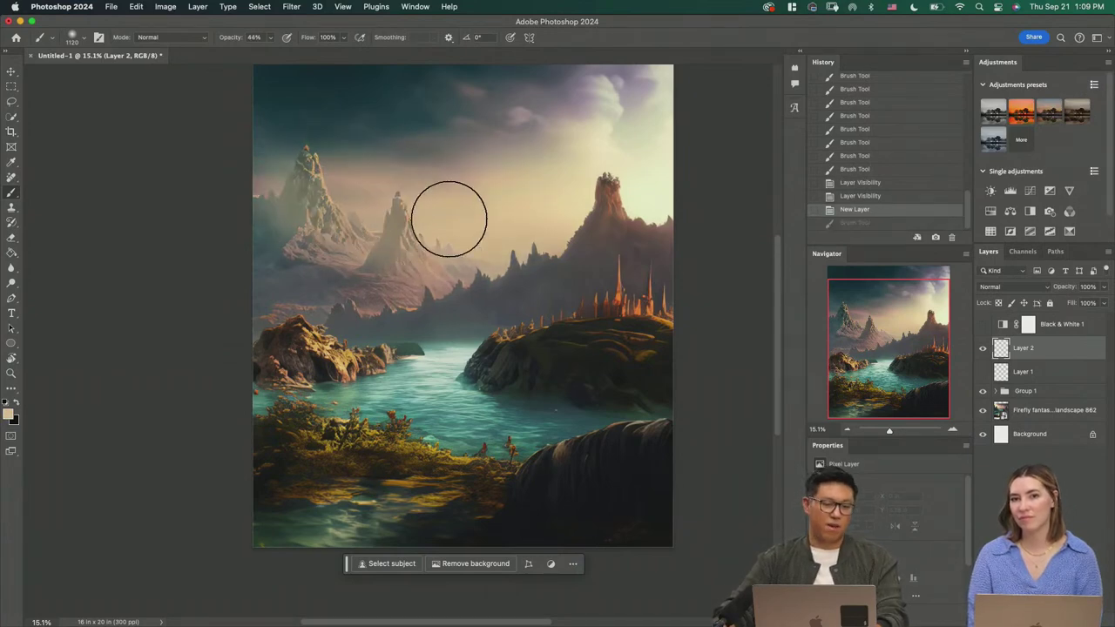
{"action": "key", "text": "super+z"}
Step: Try a large soft stroke across the middle ridge in a colour sampled from its slope, and undo the stroke
{"action": "left_click", "coordinate": [544, 282], "text": "alt"}
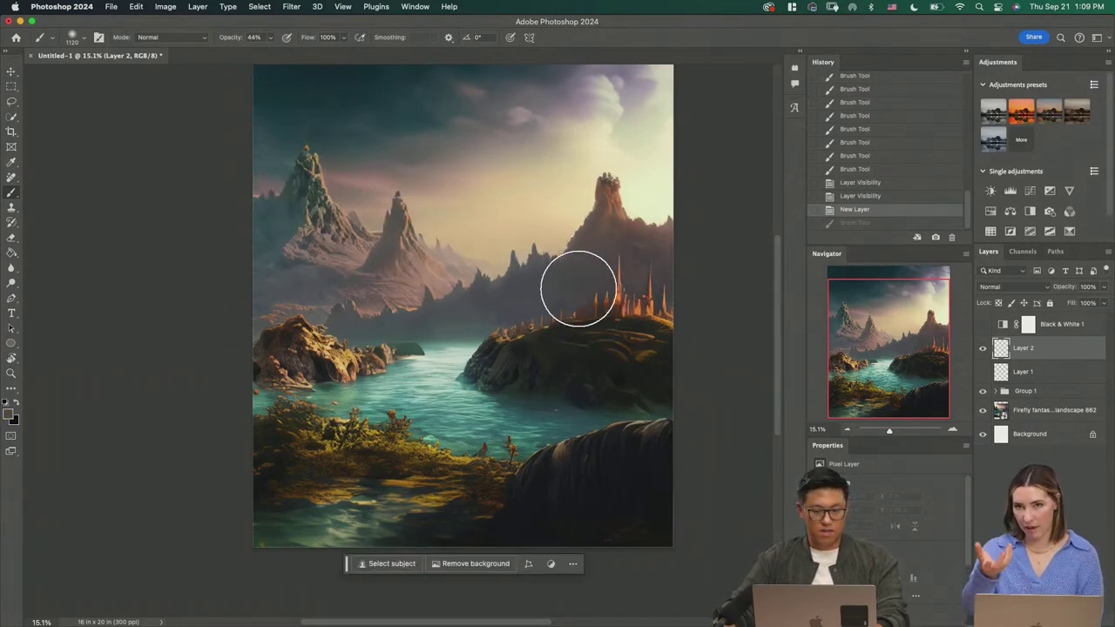
{"action": "mouse_move", "coordinate": [579, 286]}
{"action": "left_mouse_down"}
{"action": "mouse_move", "coordinate": [485, 325]}
{"action": "mouse_move", "coordinate": [534, 275]}
{"action": "mouse_move", "coordinate": [486, 282]}
{"action": "left_mouse_up"}
{"action": "key", "text": "super+z"}
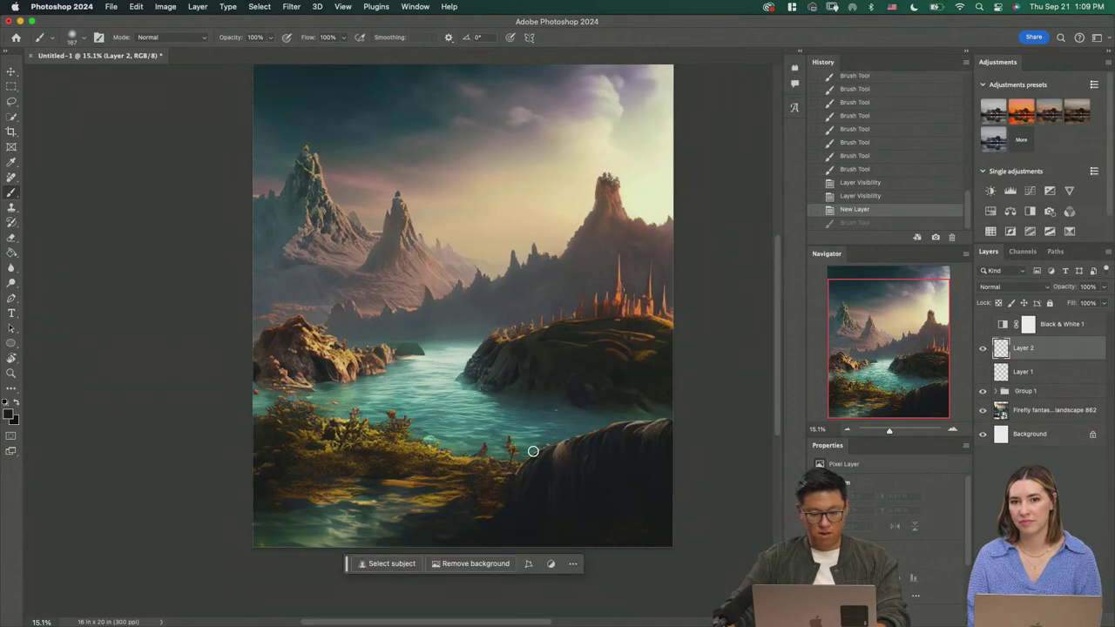
Step: Paint short vertical colour swatches side by side in the sky, using black and colours sampled from the water, middle ridge and distant mountains
{"action": "left_click_drag", "start_coordinate": [464, 190], "coordinate": [466, 240]}
{"action": "left_click", "coordinate": [460, 418], "text": "alt"}
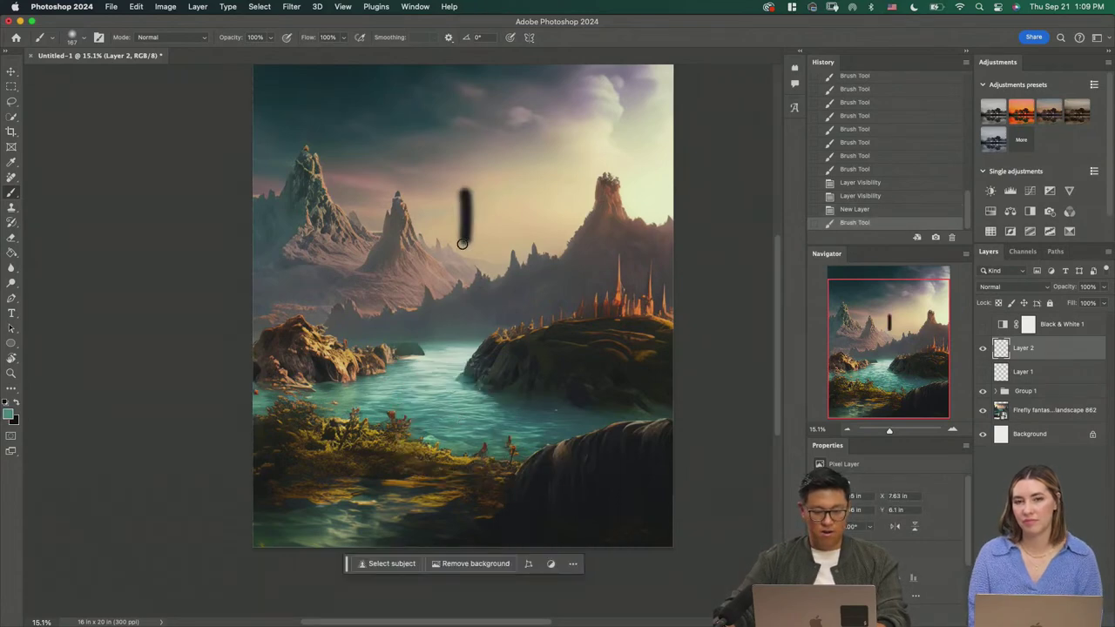
{"action": "left_click_drag", "start_coordinate": [469, 193], "coordinate": [470, 239]}
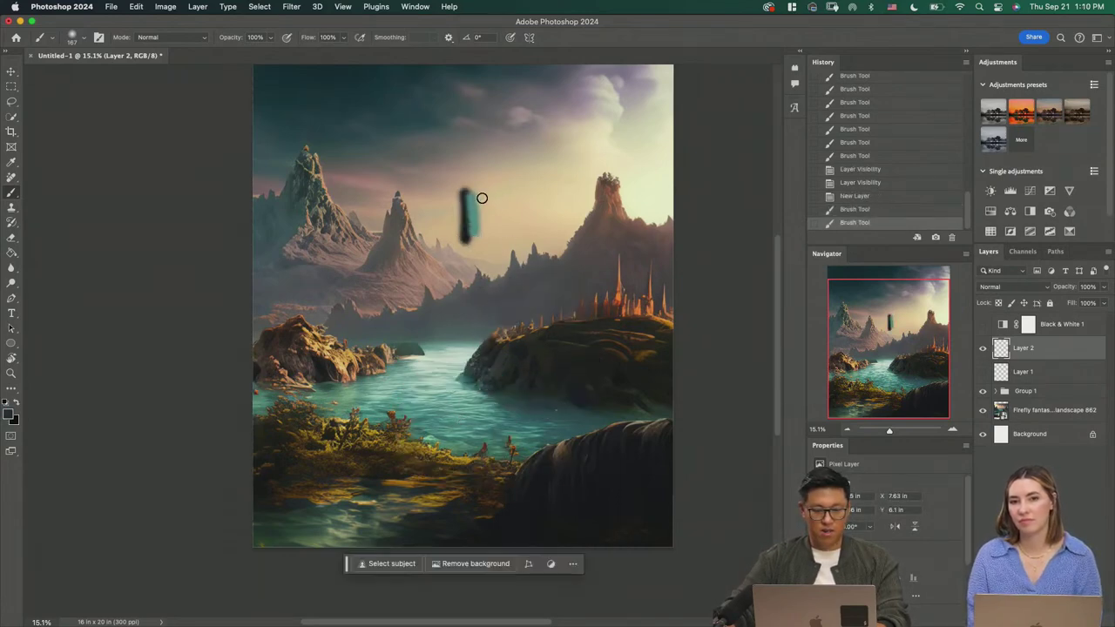
{"action": "left_click_drag", "start_coordinate": [482, 193], "coordinate": [484, 233]}
{"action": "left_click", "coordinate": [543, 297], "text": "alt"}
{"action": "left_click_drag", "start_coordinate": [490, 188], "coordinate": [493, 227]}
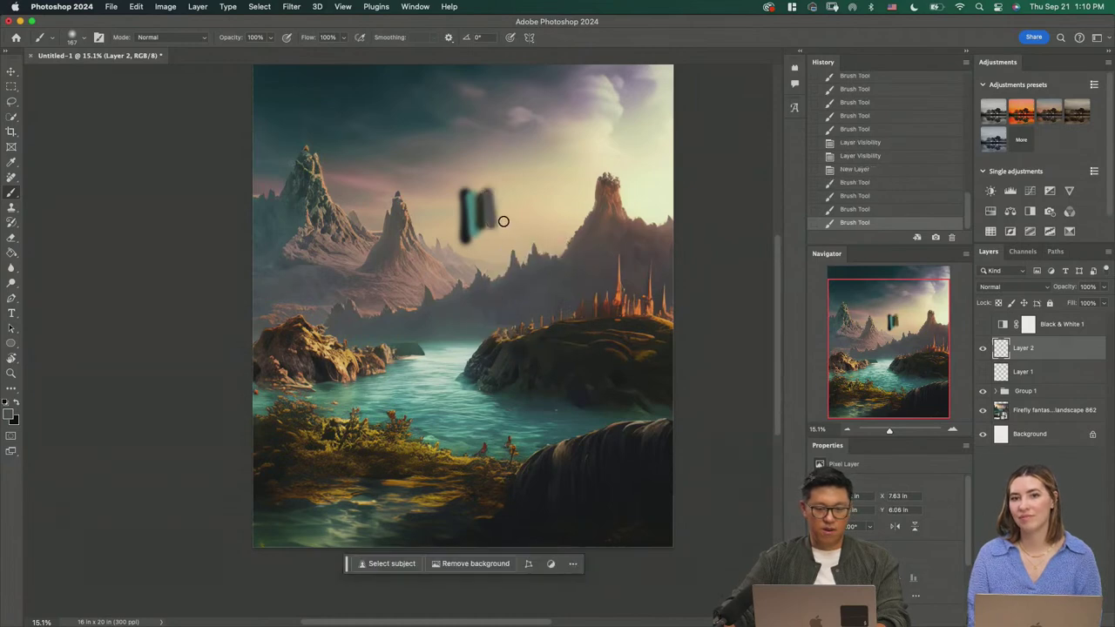
{"action": "left_click", "coordinate": [418, 257], "text": "alt"}
{"action": "left_click_drag", "start_coordinate": [494, 188], "coordinate": [498, 226]}
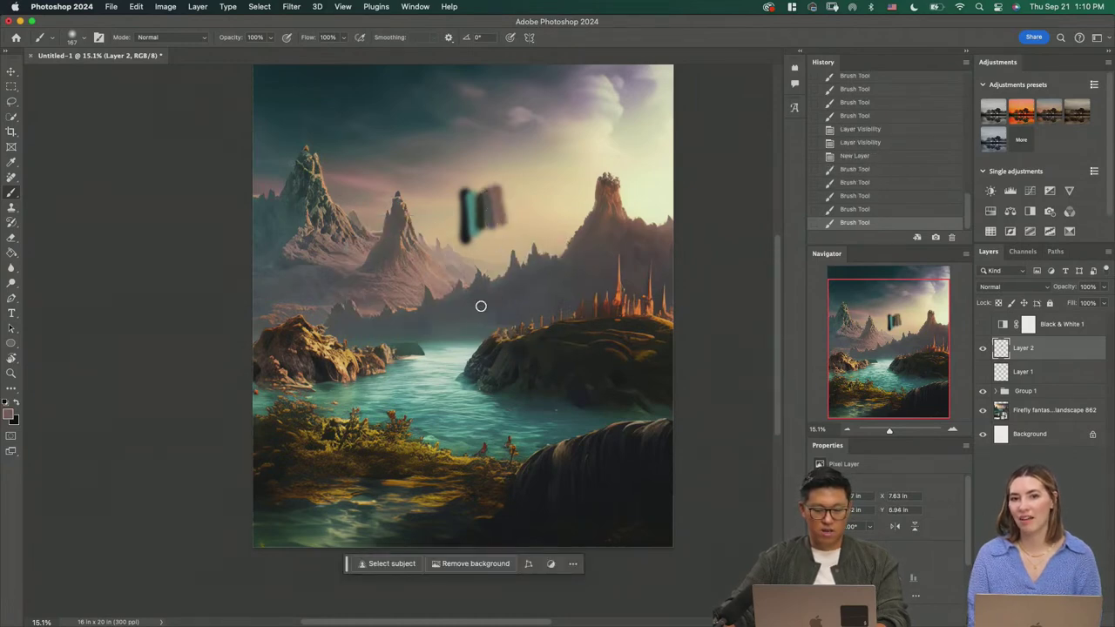
Step: Paint comparison swatches higher in the sky, using colours sampled from the dark foreground rock and the tall distant mountain
{"action": "left_click", "coordinate": [615, 480], "text": "alt"}
{"action": "mouse_move", "coordinate": [540, 132]}
{"action": "left_mouse_down"}
{"action": "mouse_move", "coordinate": [541, 165]}
{"action": "mouse_move", "coordinate": [542, 135]}
{"action": "left_mouse_up"}
{"action": "left_click_drag", "start_coordinate": [305, 186], "coordinate": [311, 179]}
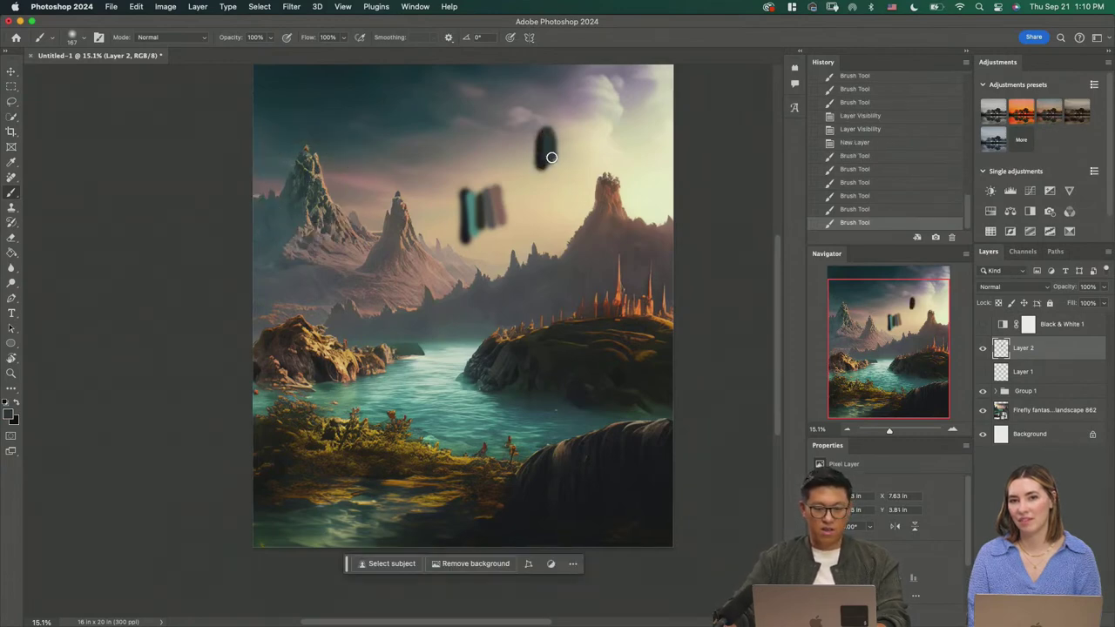
{"action": "key", "text": "z"}
{"action": "mouse_move", "coordinate": [547, 146]}
{"action": "left_mouse_down"}
{"action": "mouse_move", "coordinate": [575, 187]}
{"action": "mouse_move", "coordinate": [543, 191]}
{"action": "left_mouse_up"}
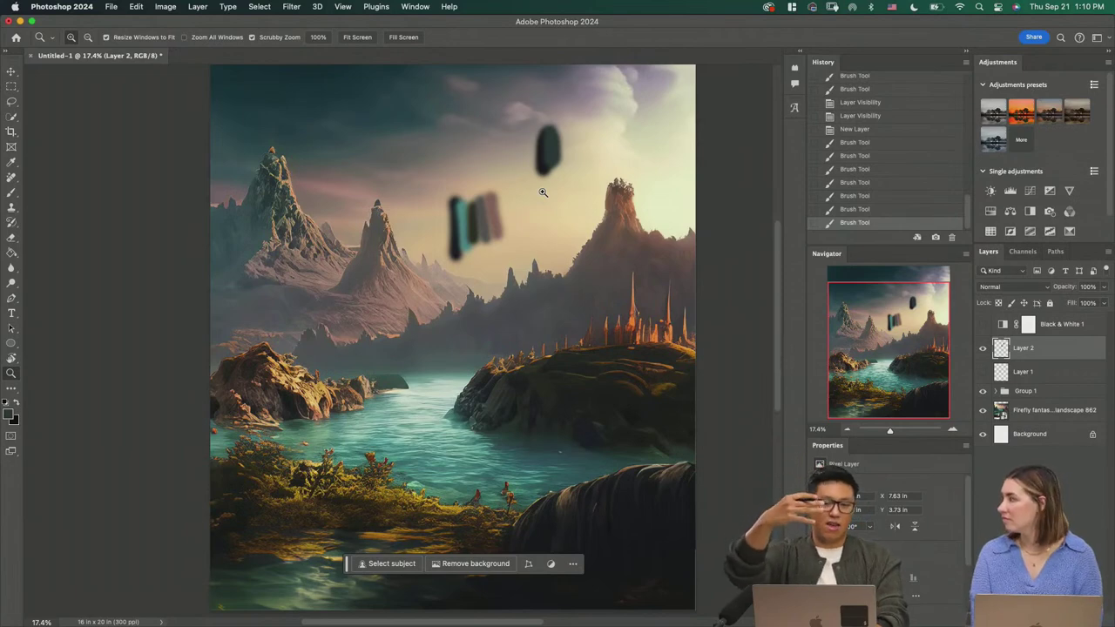
Step: Hide and show Layer 2 to compare the landscape with and without the colour swatches
{"action": "left_click", "coordinate": [982, 349]}
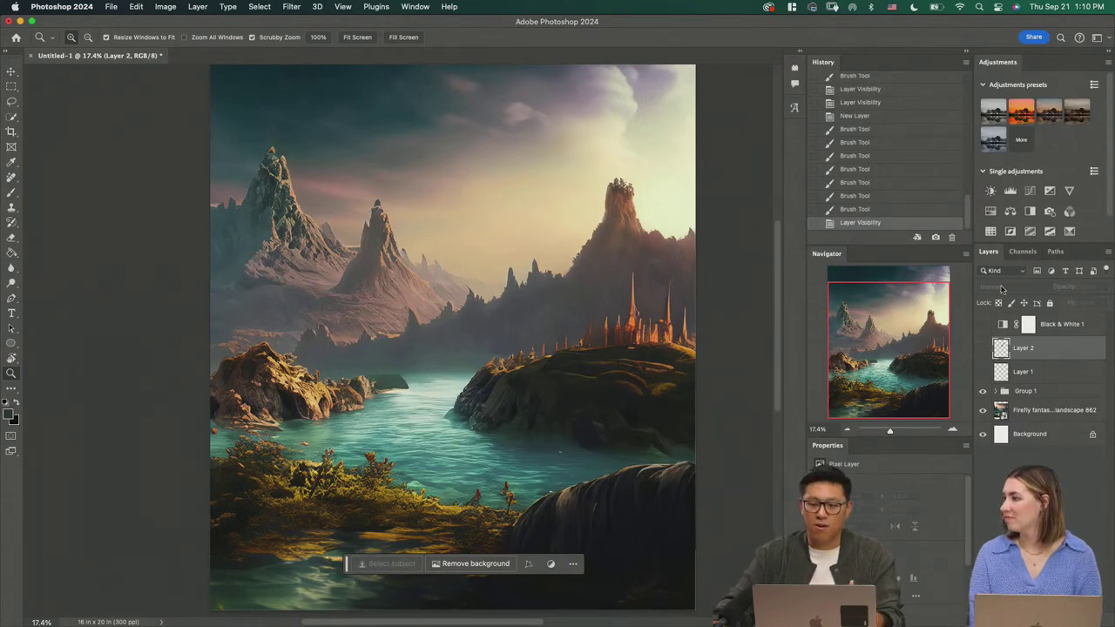
{"action": "left_click", "coordinate": [983, 348]}
{"action": "left_click", "coordinate": [1000, 288]}
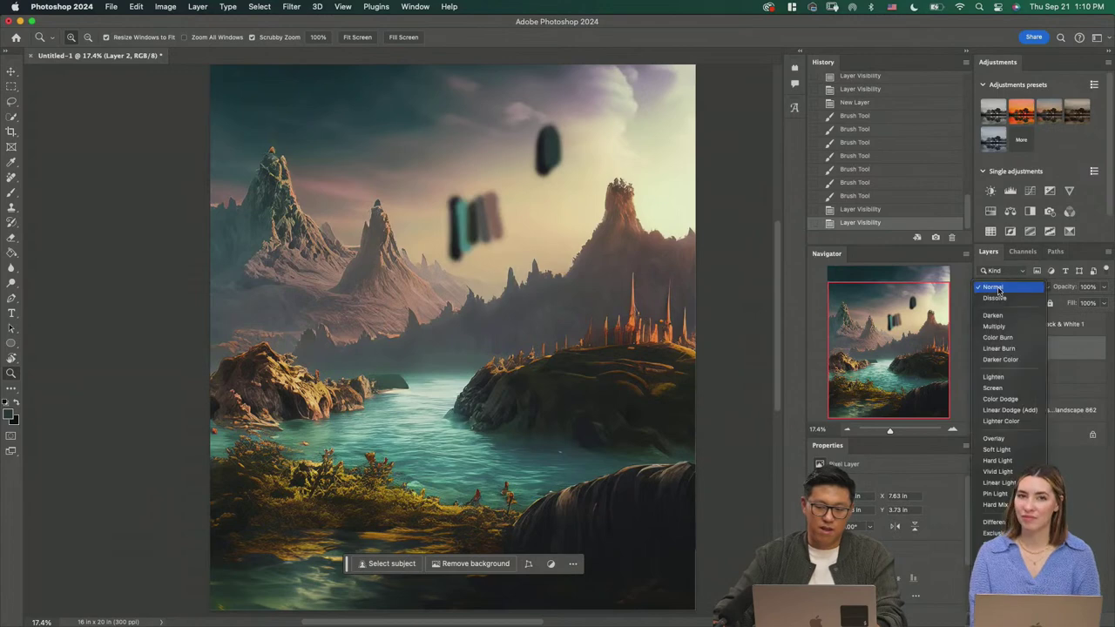
{"action": "key", "text": "Escape"}
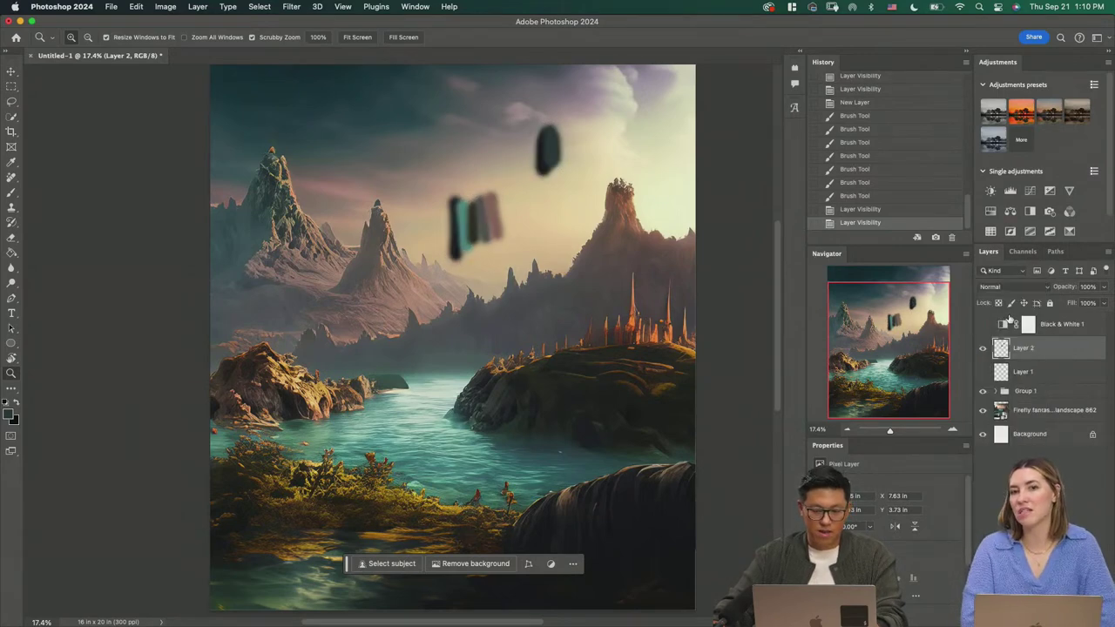
Step: Delete Layer 2 with its colour swatches, and briefly show and hide the Layer 1 outline sketch
{"action": "left_click", "coordinate": [982, 349]}
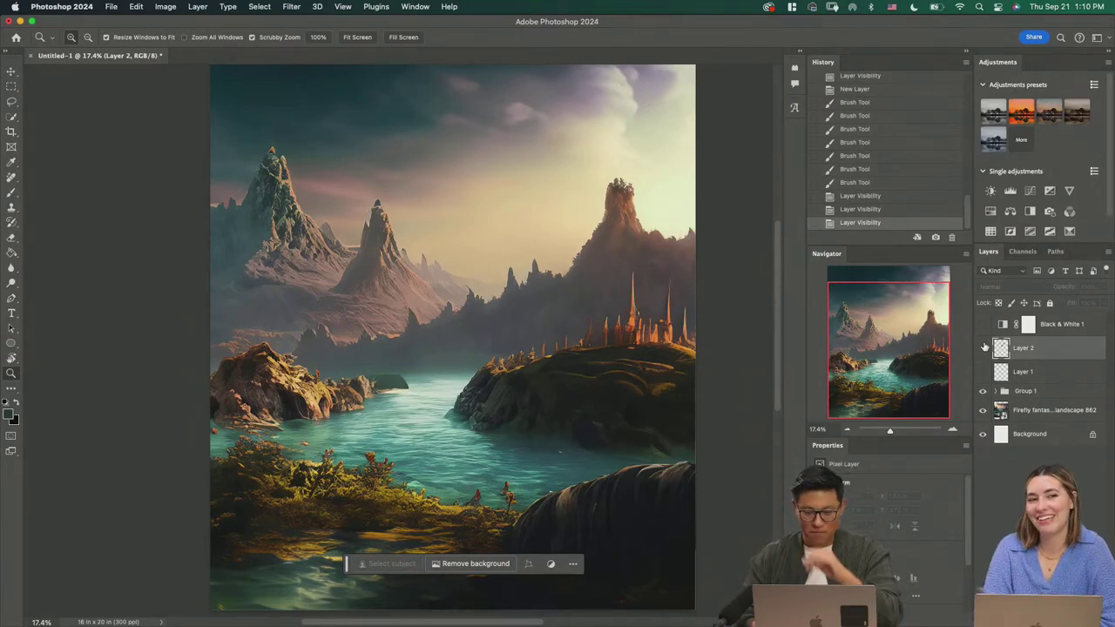
{"action": "left_click_drag", "start_coordinate": [575, 380], "coordinate": [559, 393]}
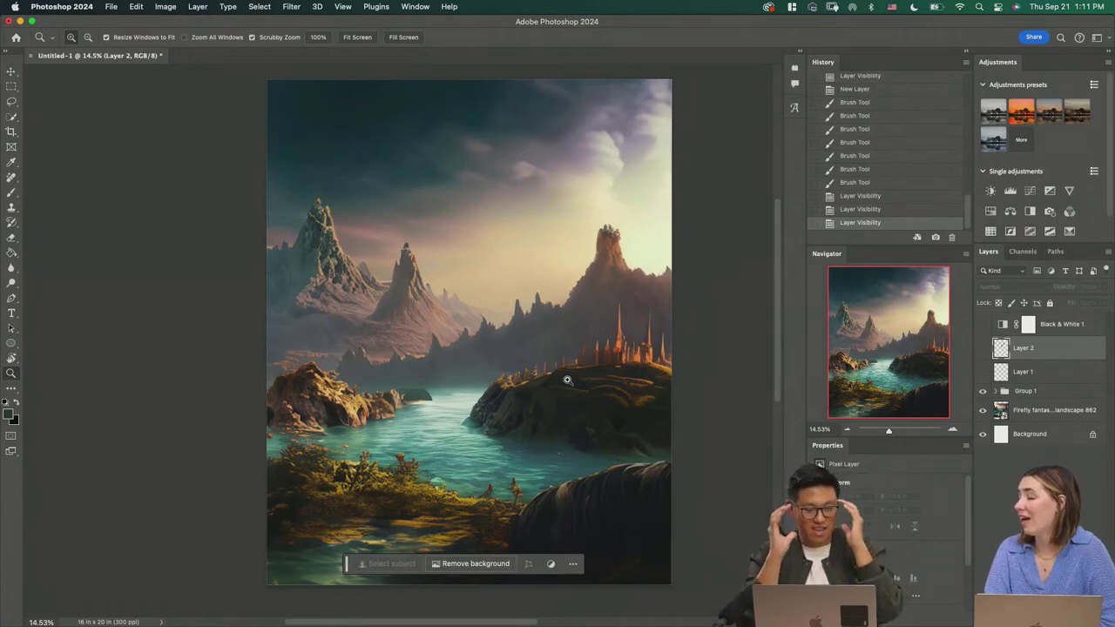
{"action": "key", "text": "Delete"}
{"action": "left_click", "coordinate": [982, 350]}
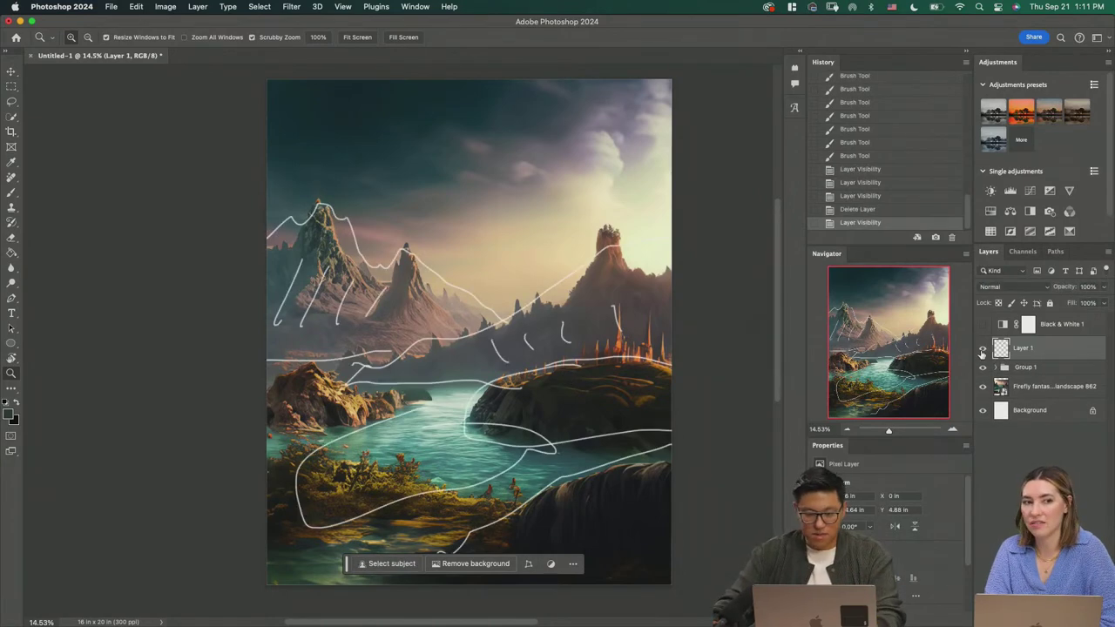
{"action": "left_click", "coordinate": [983, 348]}
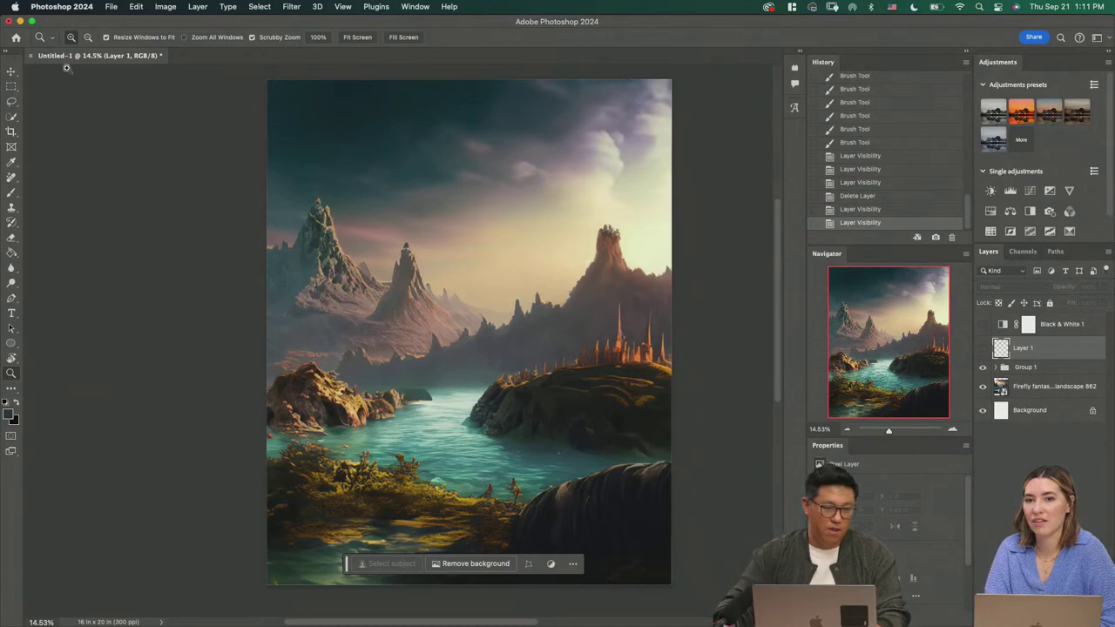
Step: Hide Group 1 and the Firefly fantasy world landscape 862 layer, leaving the white background visible
{"action": "left_click", "coordinate": [1028, 367]}
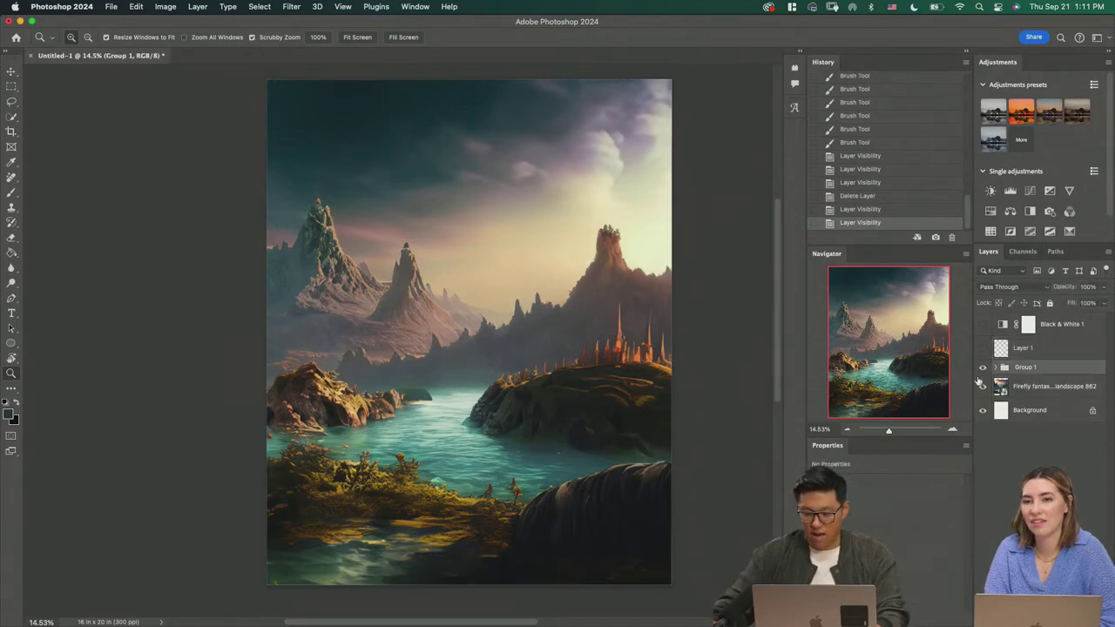
{"action": "left_click", "coordinate": [983, 386]}
{"action": "left_click", "coordinate": [984, 388]}
Step: Switch to Finder and preview Screenshot 2023-09-20 232311.png and Firefly fantasy world landscape 12466.jpg
{"action": "key", "text": "super+Tab"}
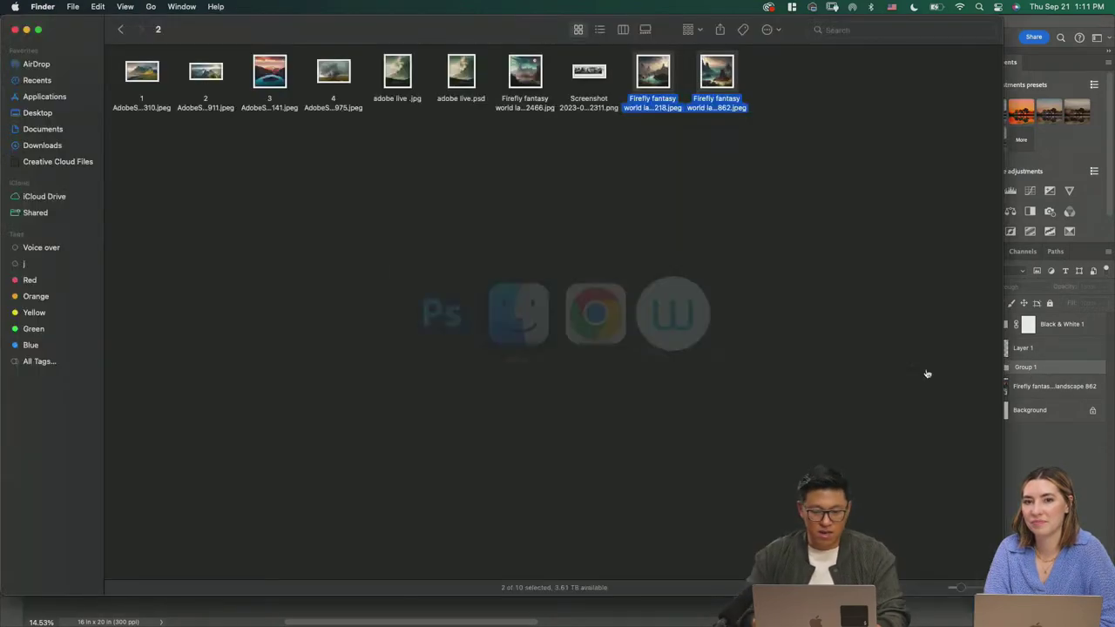
{"action": "left_click", "coordinate": [730, 235]}
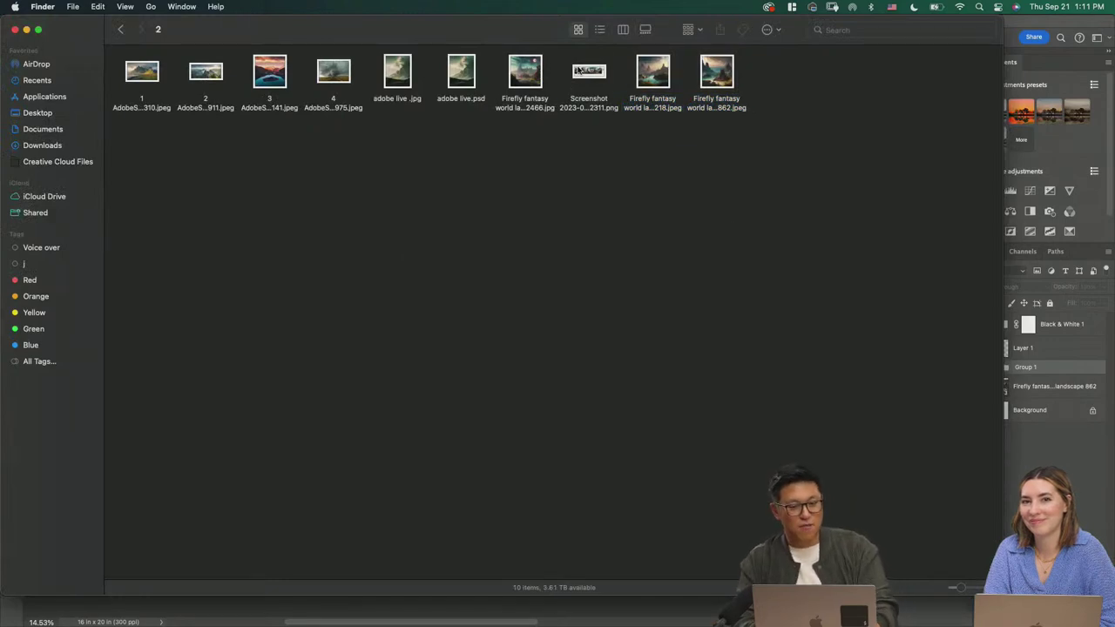
{"action": "left_click", "coordinate": [577, 71]}
{"action": "key", "text": "space"}
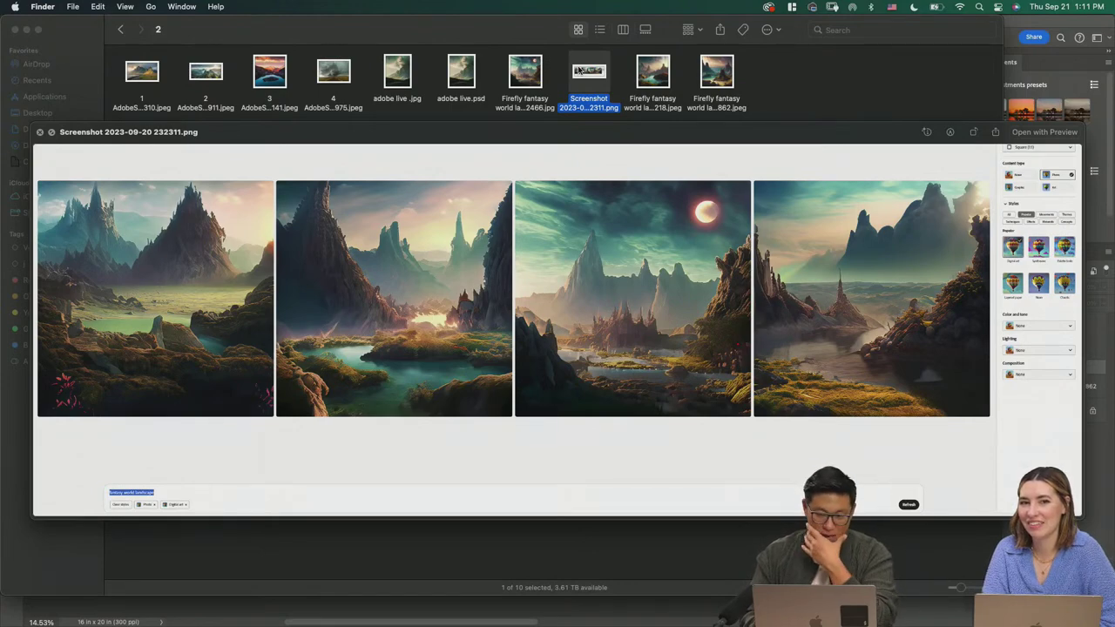
{"action": "key", "text": "Left"}
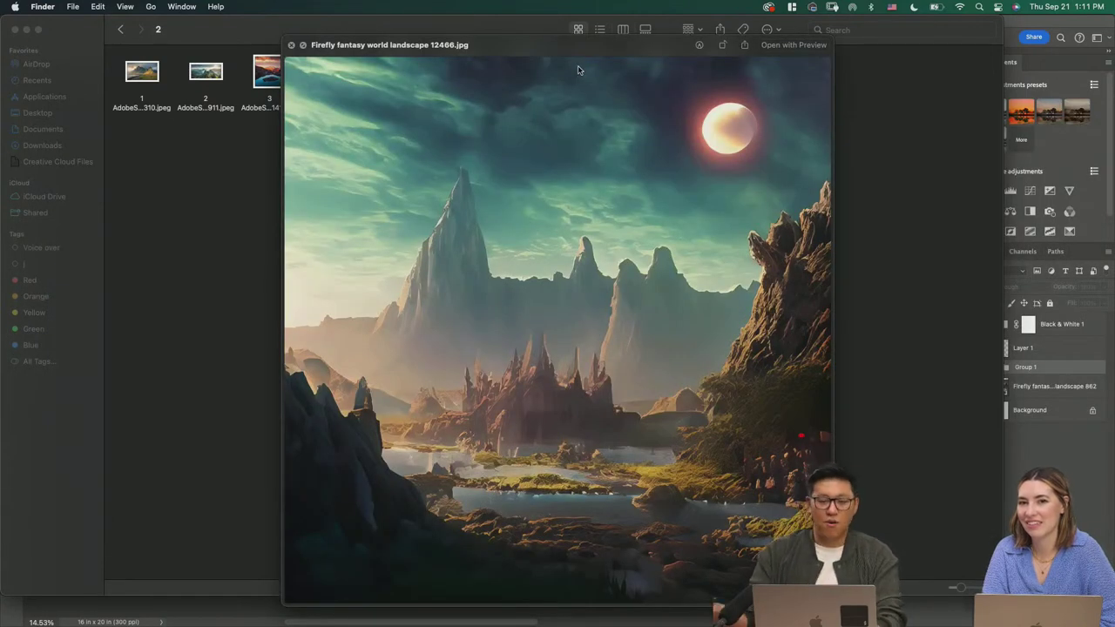
{"action": "key", "text": "space"}
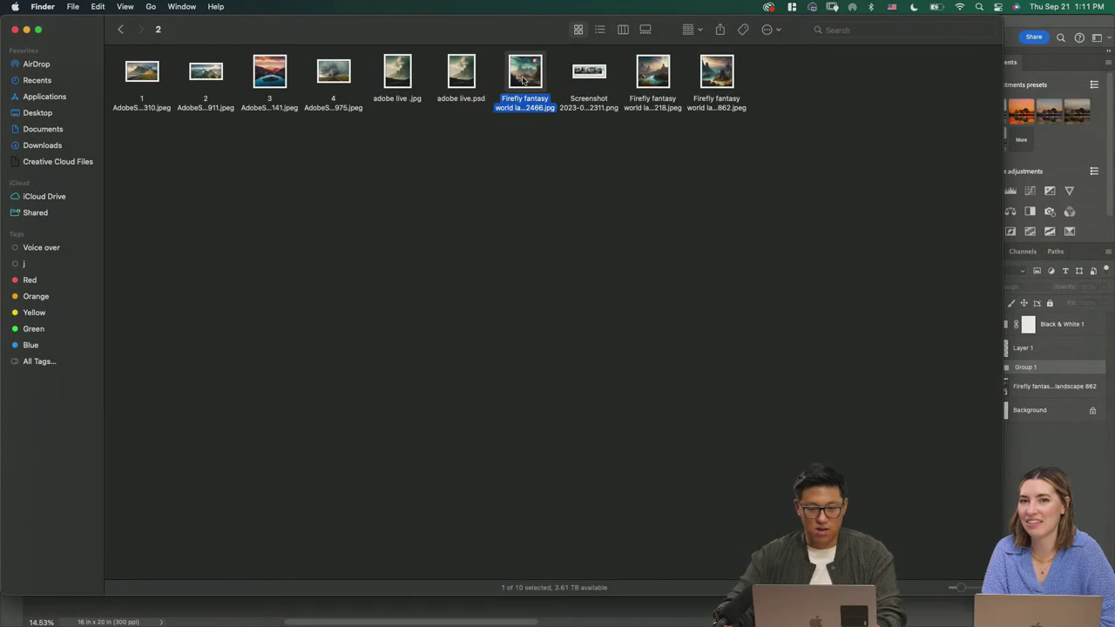
Step: Place Firefly fantasy world landscape 12466.jpg in the Photoshop document, align it to the canvas's left edge and scale it to the full canvas width
{"action": "left_click_drag", "start_coordinate": [525, 80], "coordinate": [798, 340]}
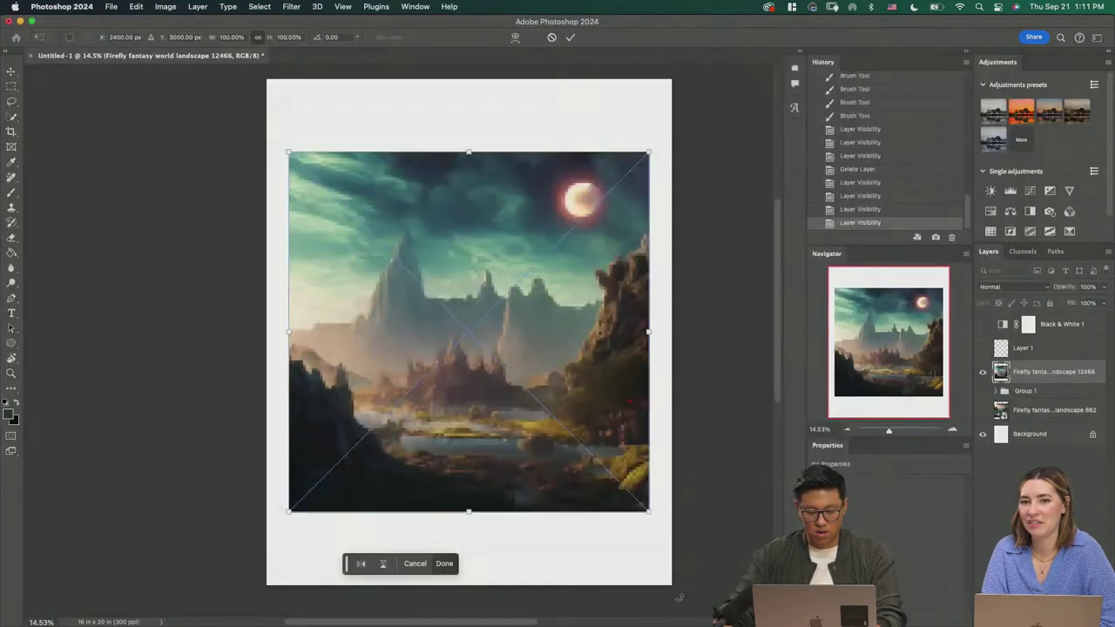
{"action": "key", "text": "Return"}
{"action": "left_click_drag", "start_coordinate": [475, 310], "coordinate": [484, 332]}
{"action": "key", "text": "v"}
{"action": "key", "text": "ctrl+t"}
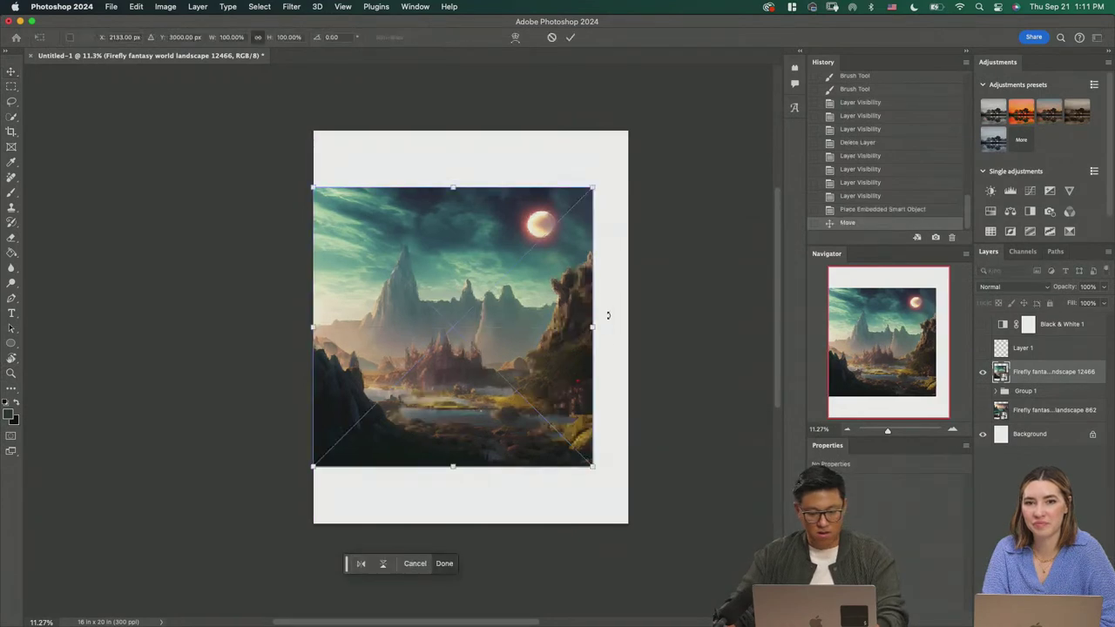
{"action": "left_click_drag", "start_coordinate": [593, 327], "coordinate": [627, 331]}
{"action": "key", "text": "Return"}
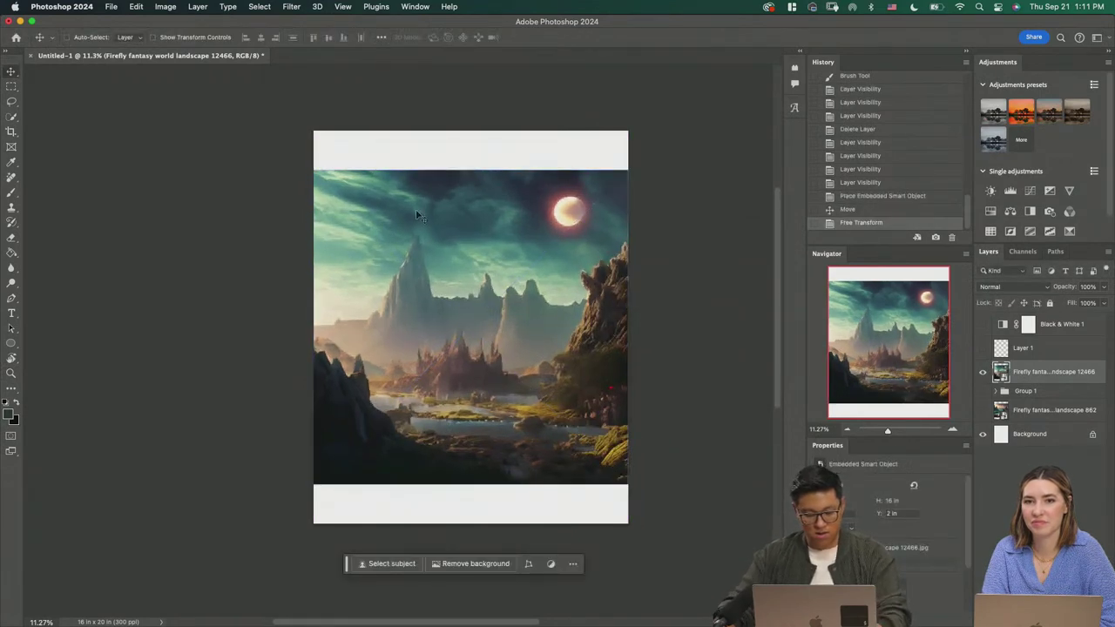
Step: Select the blank strip above the landscape with a rectangular marquee that slightly overlaps the image
{"action": "key", "text": "m"}
{"action": "mouse_move", "coordinate": [283, 119]}
{"action": "left_mouse_down"}
{"action": "mouse_move", "coordinate": [597, 196]}
{"action": "mouse_move", "coordinate": [645, 179]}
{"action": "left_mouse_up"}
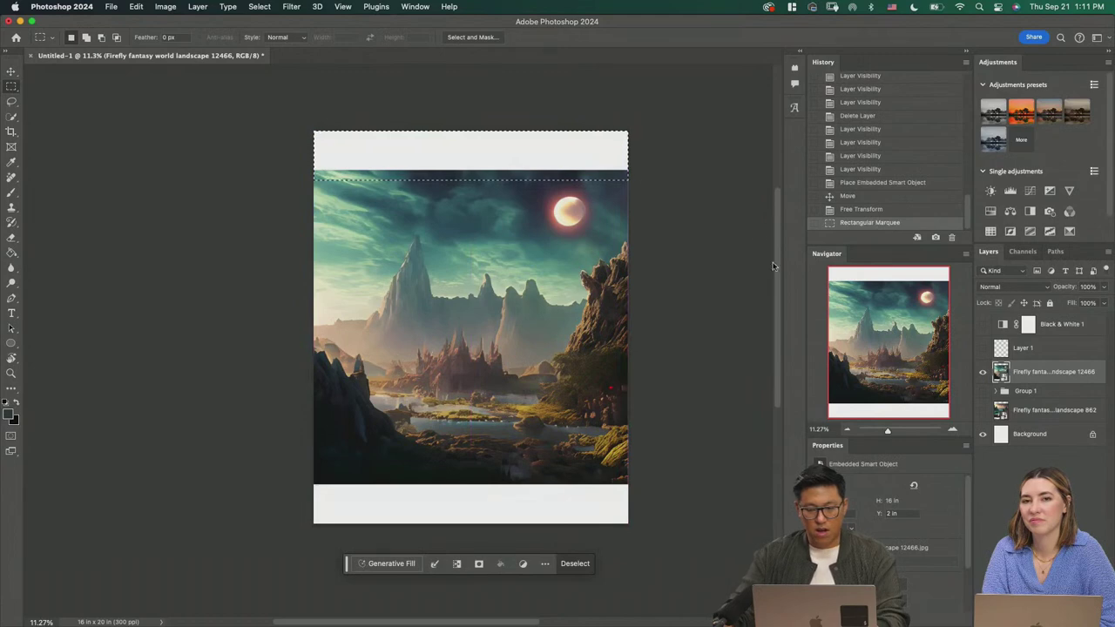
Step: Open Firefly fantasy world landscape 12466.jpg from Finder as its own document, try a 9:16 crop with Generative Expand, and discard it
{"action": "key", "text": "super+Tab"}
{"action": "left_click_drag", "start_coordinate": [536, 77], "coordinate": [626, 59]}
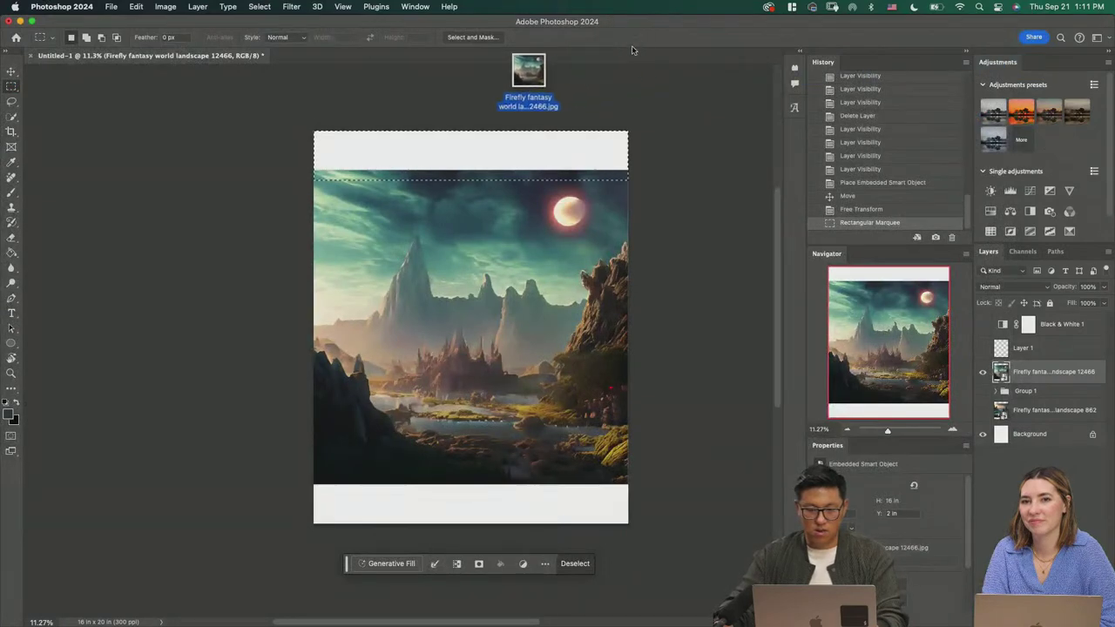
{"action": "key", "text": "c"}
{"action": "left_click_drag", "start_coordinate": [399, 142], "coordinate": [409, 77]}
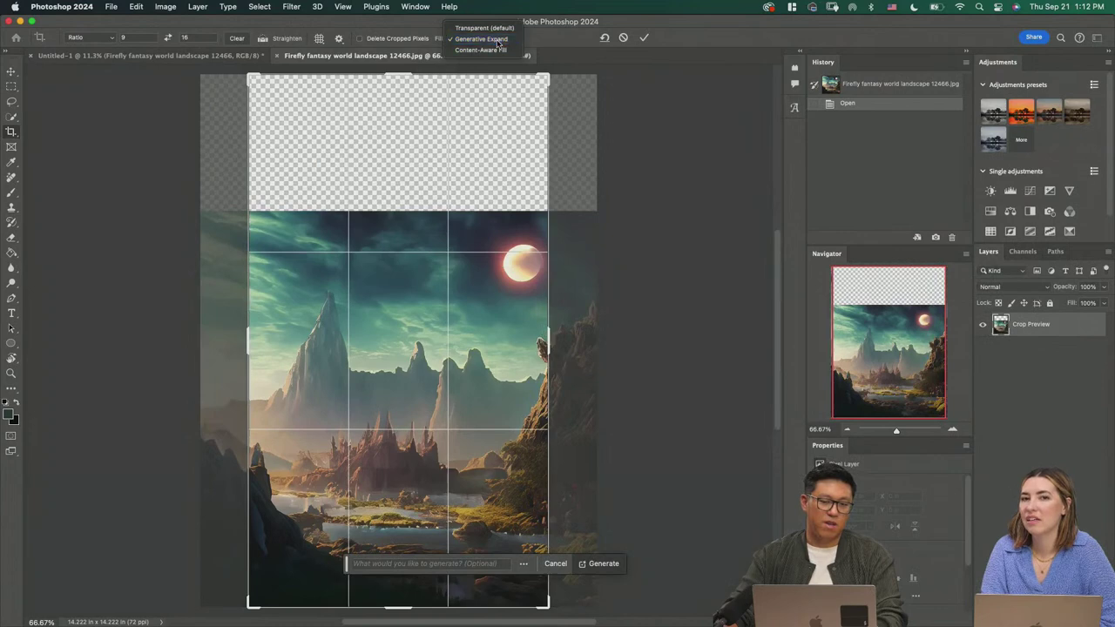
{"action": "left_click_drag", "start_coordinate": [469, 361], "coordinate": [448, 265]}
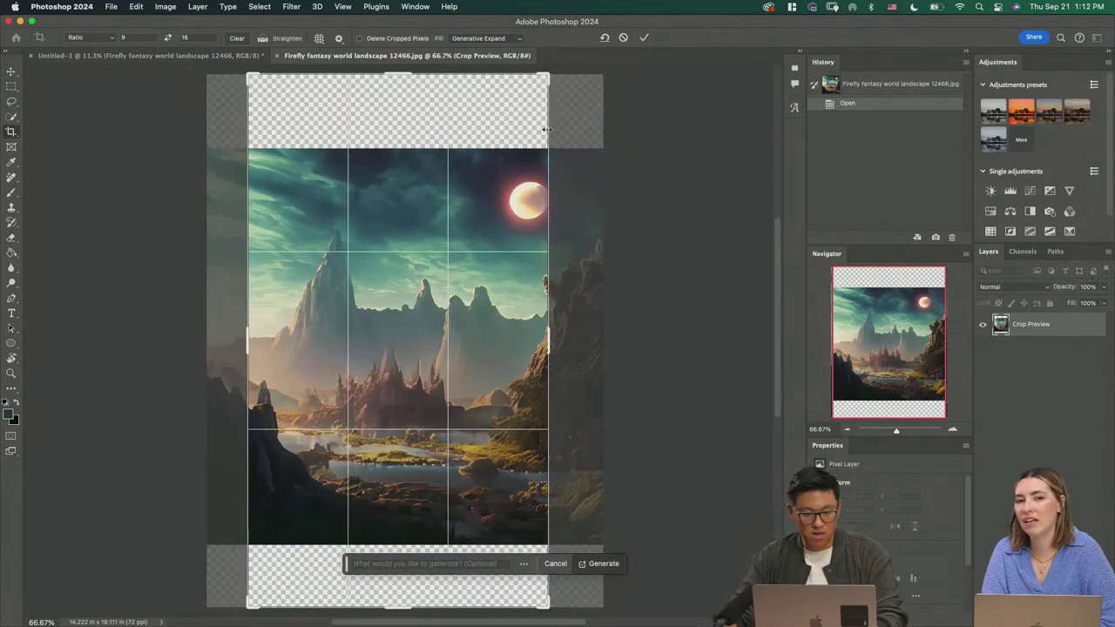
{"action": "key", "text": "Escape"}
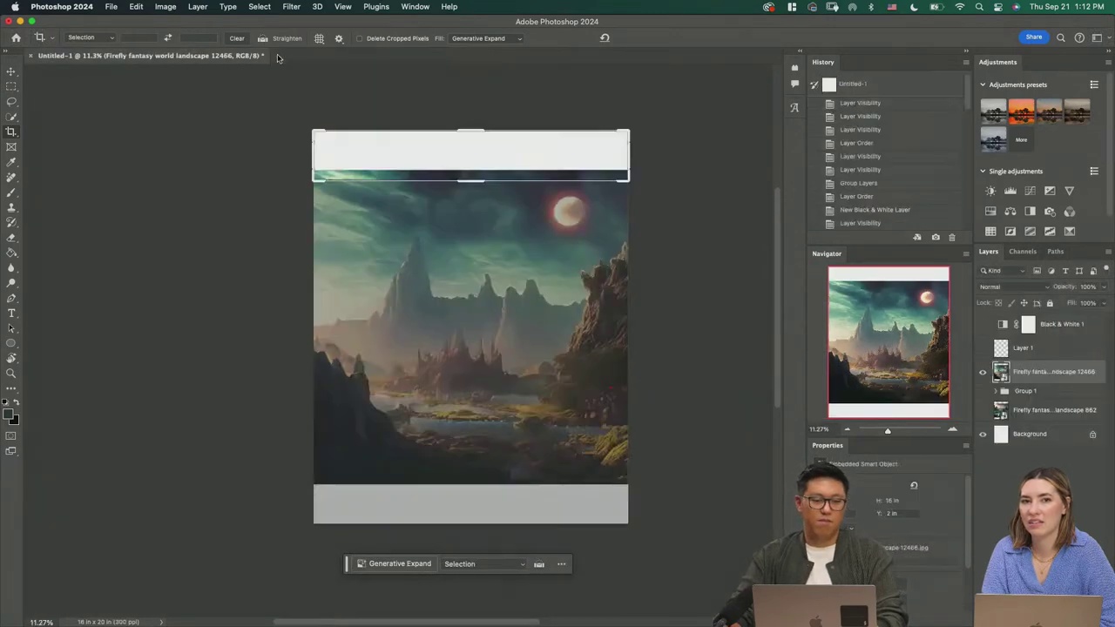
Step: Try adding the blank strip below the landscape to the marquee selection, and deselect everything
{"action": "key", "text": "m"}
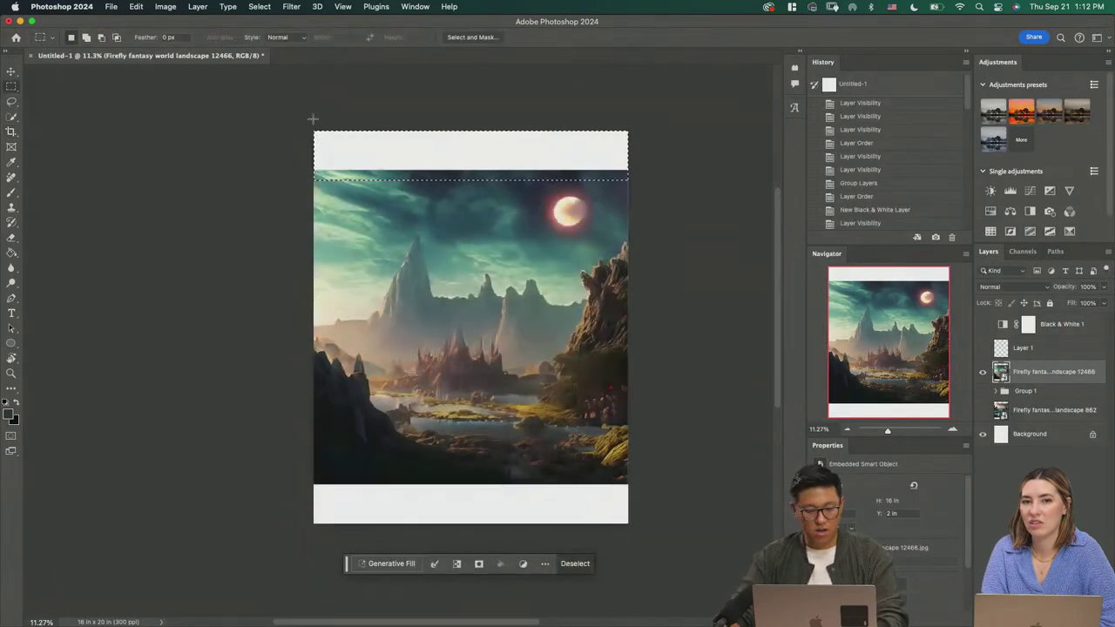
{"action": "left_click_drag", "start_coordinate": [313, 464], "coordinate": [737, 554]}
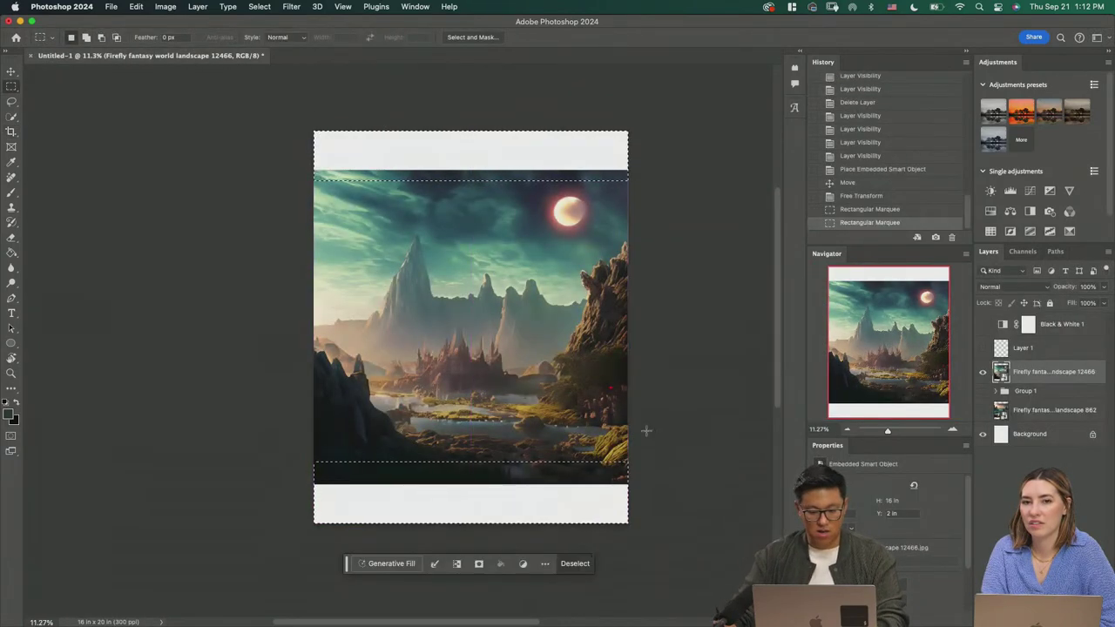
{"action": "scroll", "coordinate": [647, 409], "scroll_direction": "down", "scroll_amount": 2}
{"action": "left_click", "coordinate": [239, 406]}
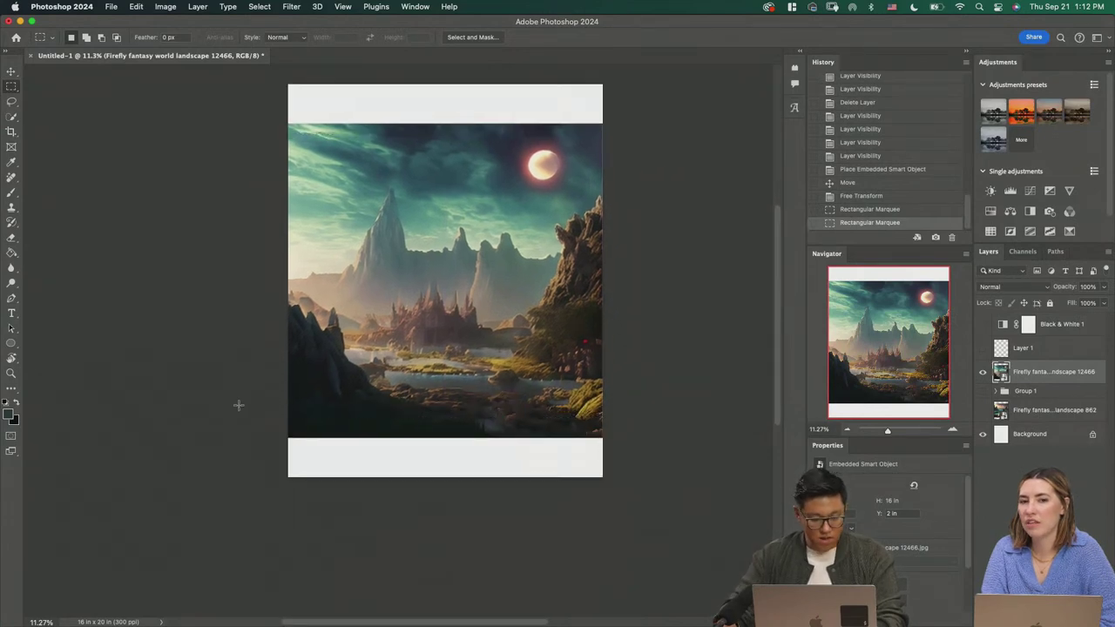
Step: Fill the blank strips above and below the landscape with prompt-free Generative Fill, slightly overlapping the image edges, and switch to the second variation
{"action": "left_click_drag", "start_coordinate": [278, 430], "coordinate": [610, 511]}
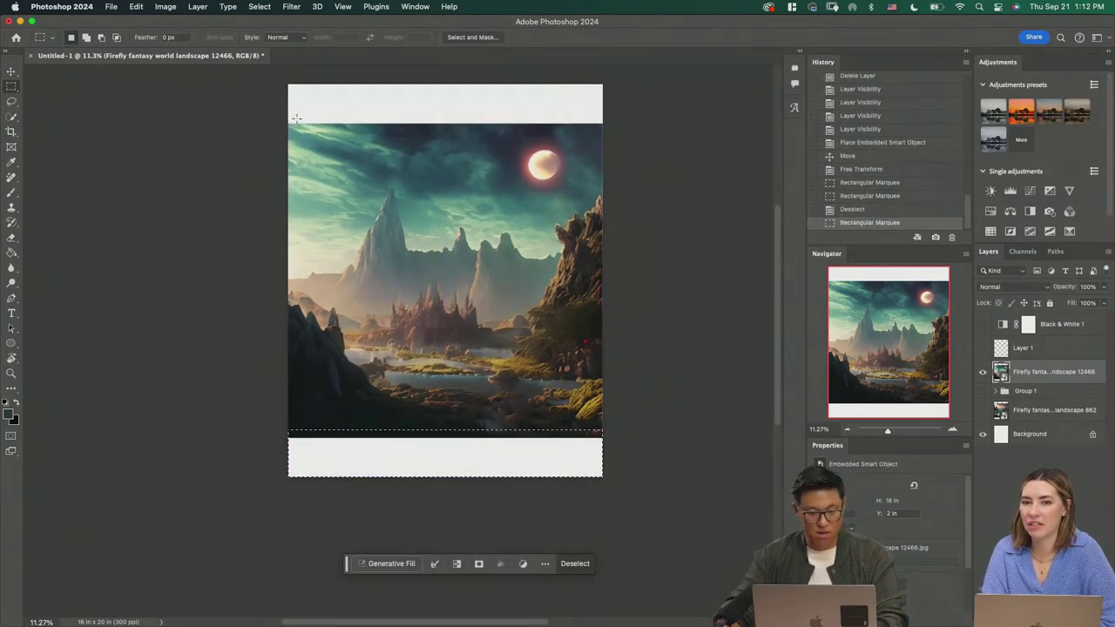
{"action": "left_click_drag", "start_coordinate": [288, 84], "coordinate": [603, 132]}
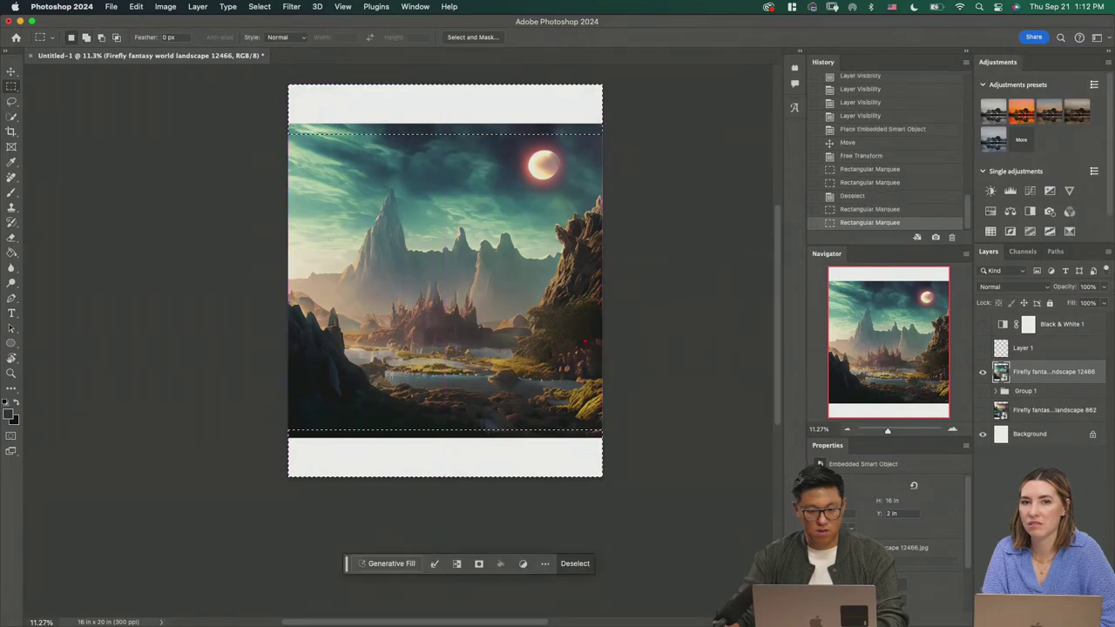
{"action": "left_click", "coordinate": [388, 563]}
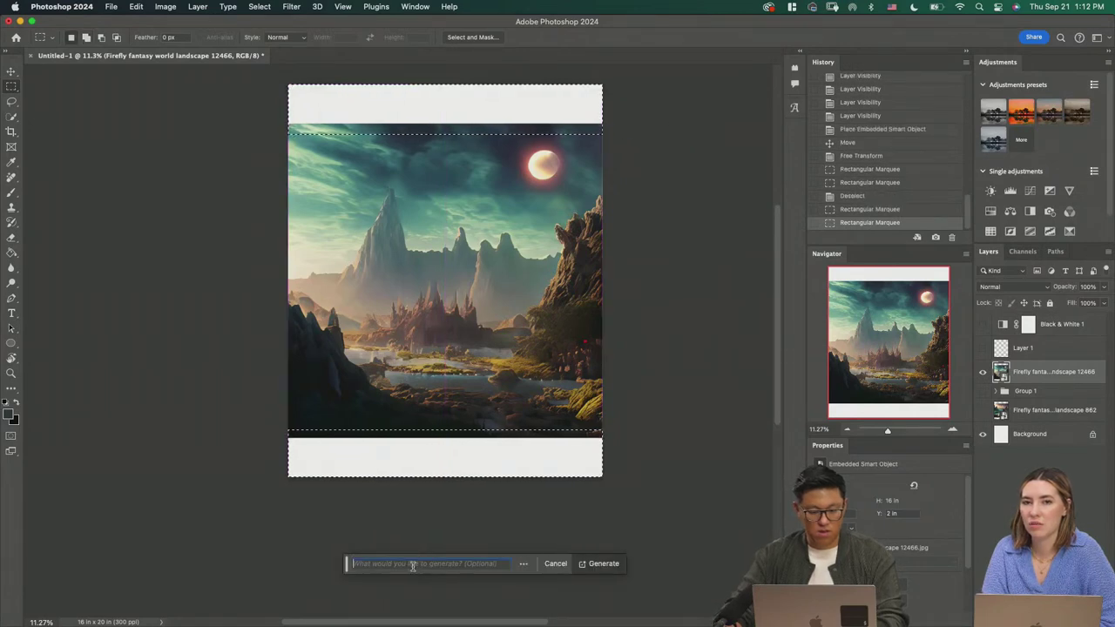
{"action": "left_click", "coordinate": [601, 563]}
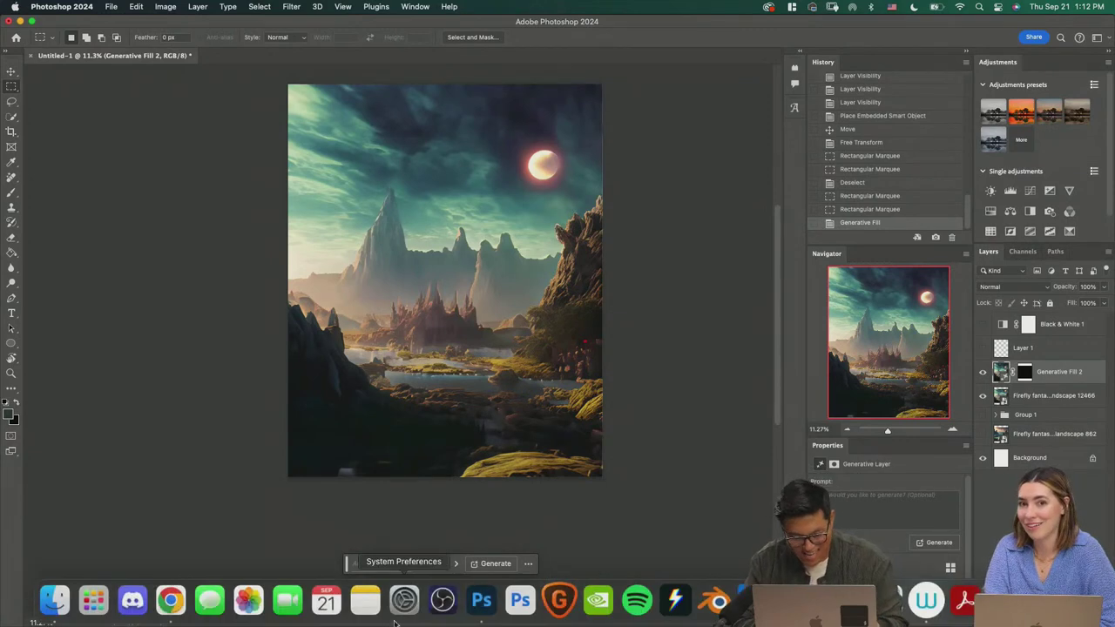
{"action": "left_click", "coordinate": [456, 565]}
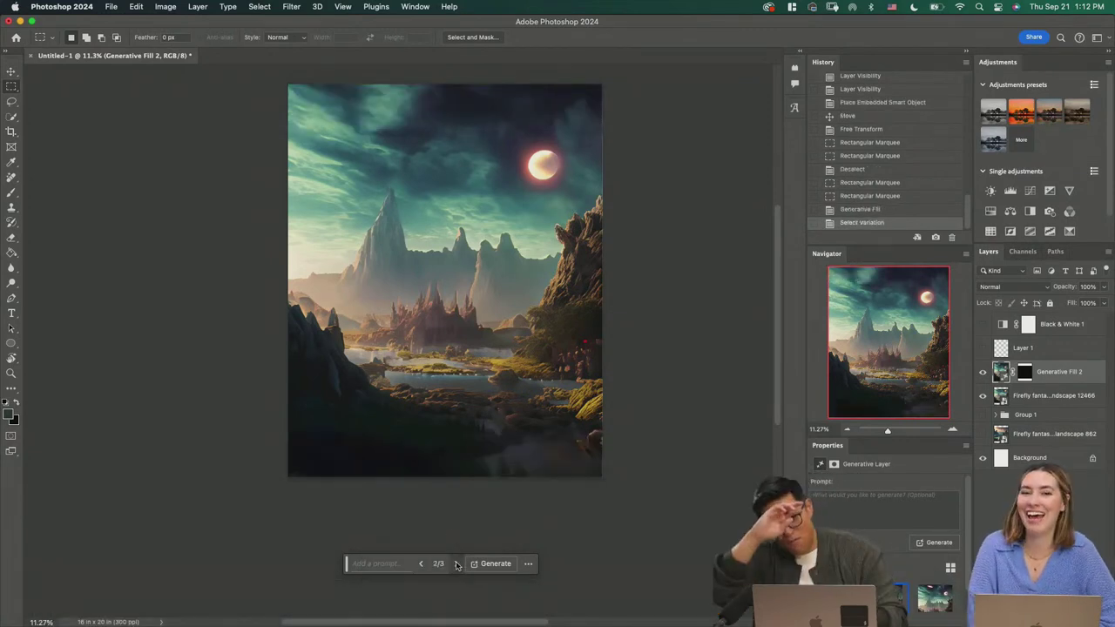
Step: Cycle the Generative Fill 2 variations past the third one and keep the first variation for the sky and foreground
{"action": "left_click", "coordinate": [455, 564]}
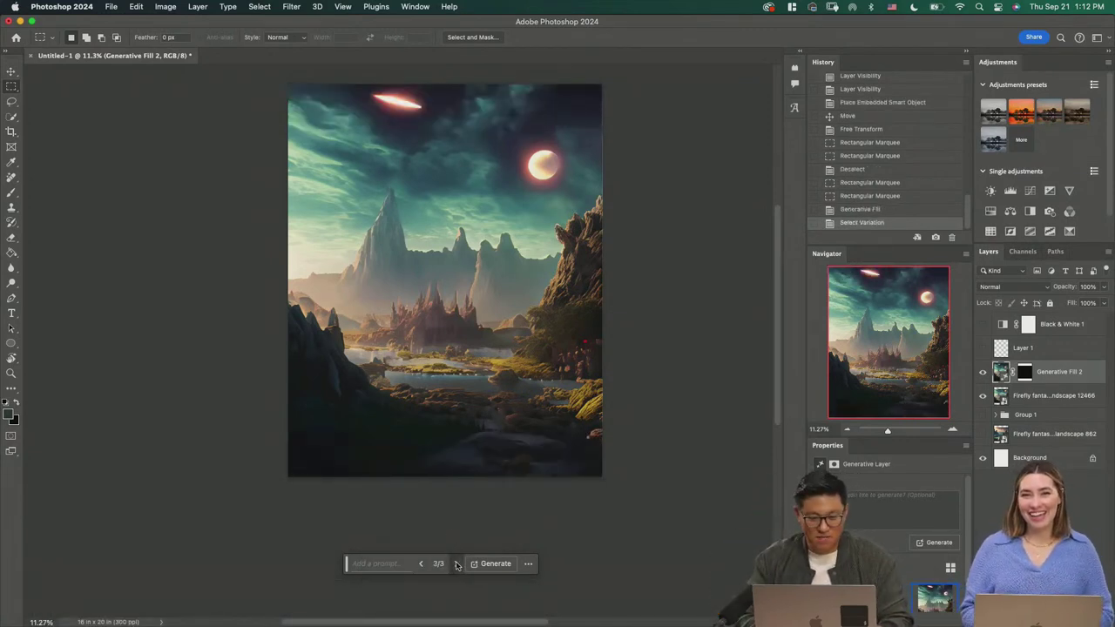
{"action": "left_click", "coordinate": [456, 564]}
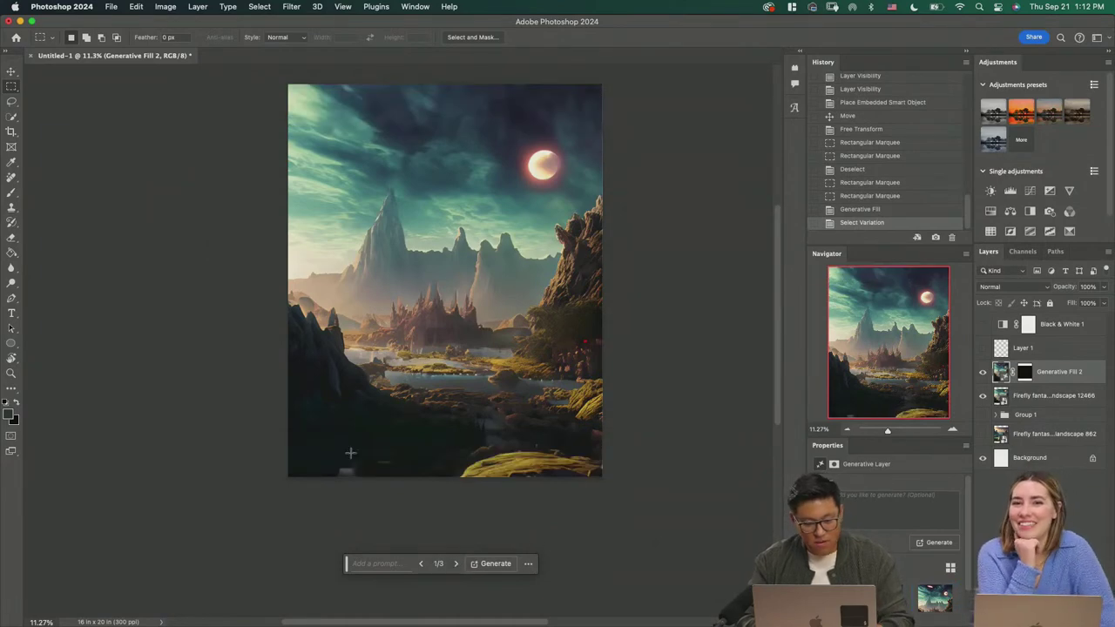
{"action": "key", "text": "z"}
{"action": "mouse_move", "coordinate": [405, 466]}
{"action": "left_mouse_down"}
{"action": "mouse_move", "coordinate": [433, 490]}
{"action": "mouse_move", "coordinate": [418, 479]}
{"action": "left_mouse_up"}
{"action": "key", "text": "space"}
{"action": "left_click_drag", "start_coordinate": [490, 384], "coordinate": [471, 455]}
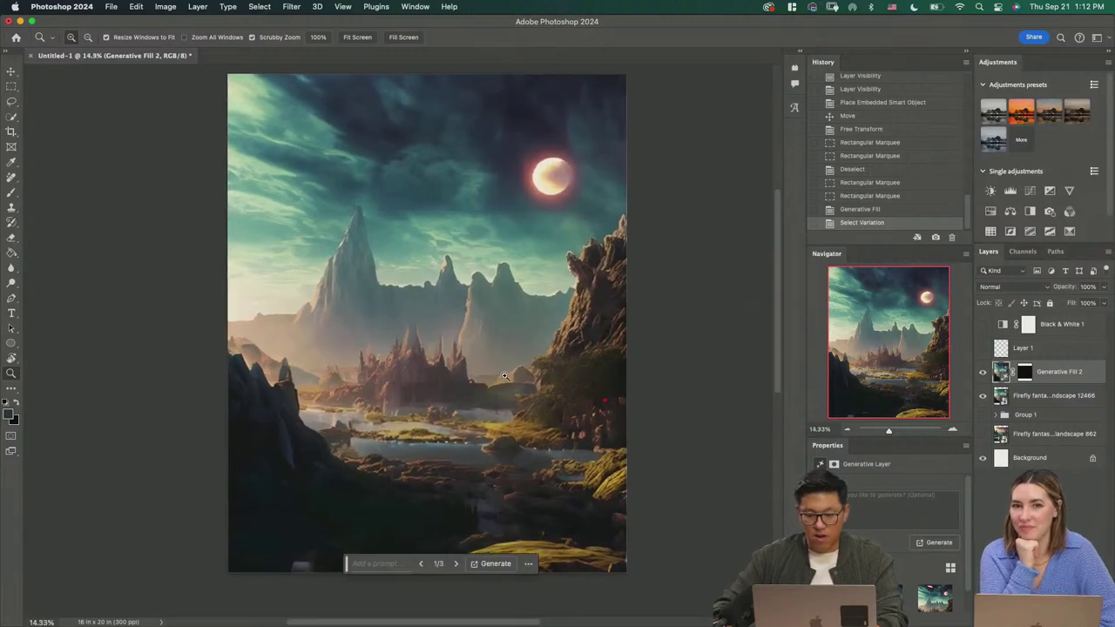
Step: Replace the old annotation Layer 1 with a new blank layer above Generative Fill 2, for Brush tool sketching
{"action": "left_click", "coordinate": [1056, 351]}
{"action": "key", "text": "Delete"}
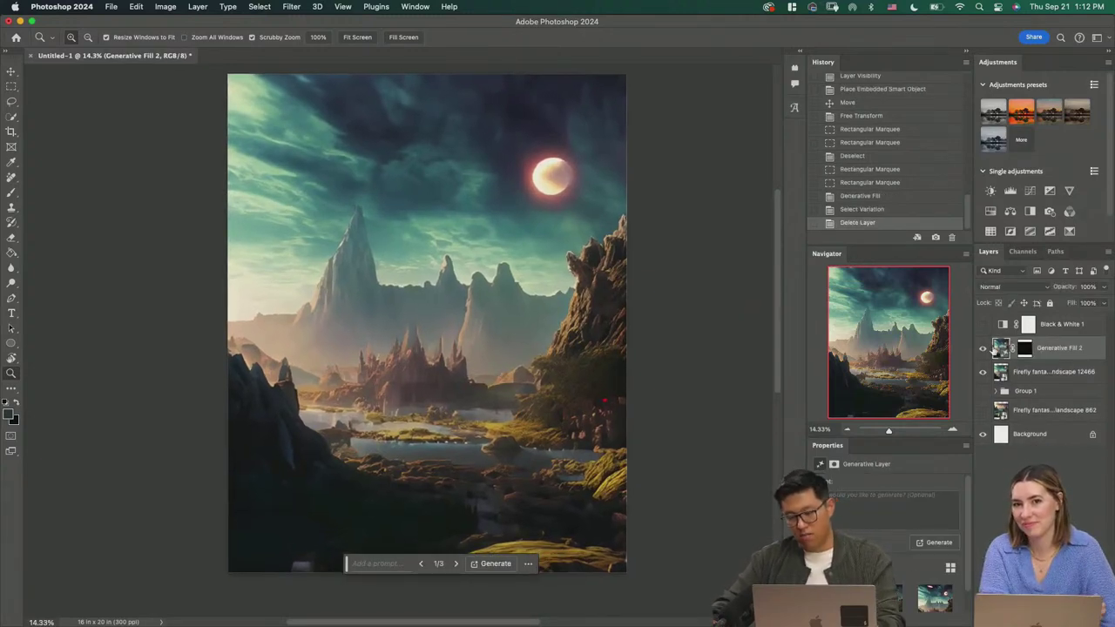
{"action": "key", "text": "super+shift+alt+n"}
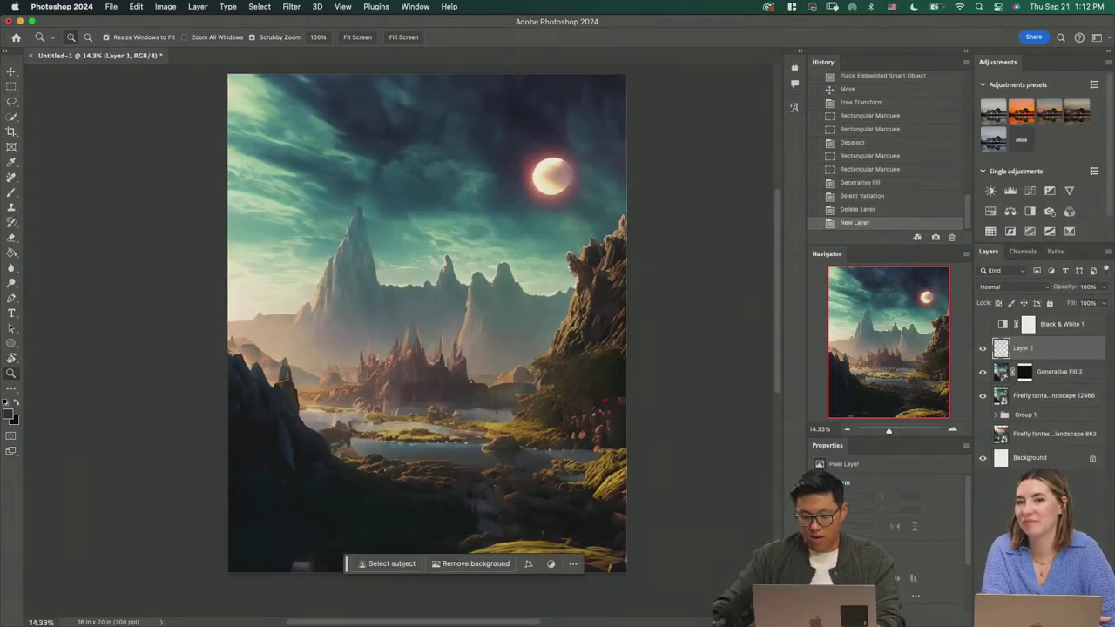
{"action": "left_click", "coordinate": [983, 324]}
{"action": "left_click", "coordinate": [984, 324]}
{"action": "key", "text": "b"}
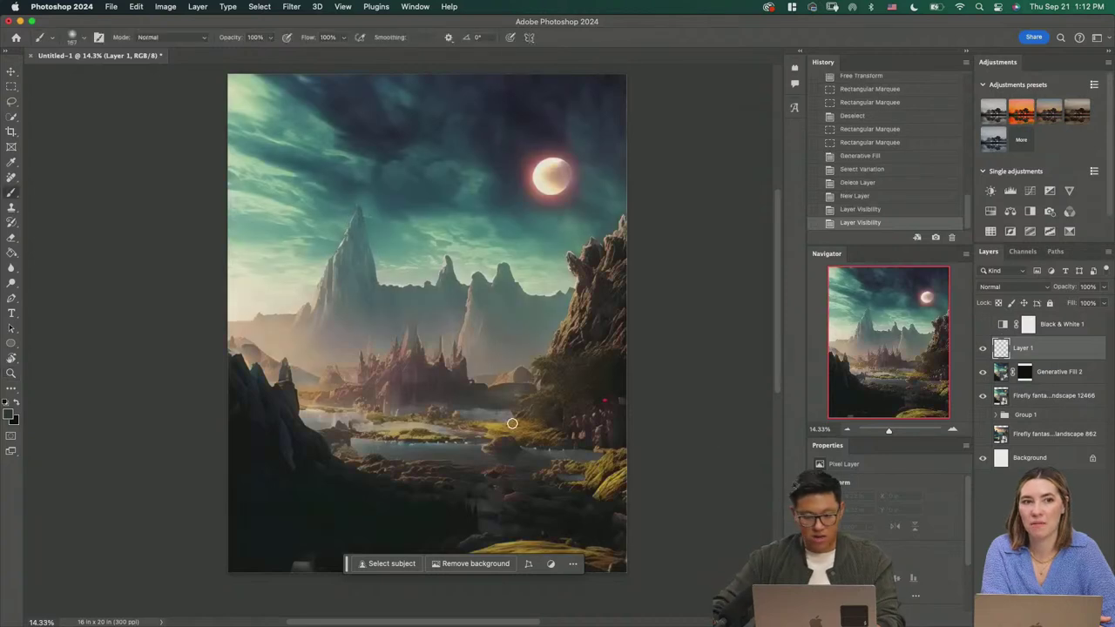
{"action": "left_click_drag", "start_coordinate": [199, 206], "coordinate": [348, 302]}
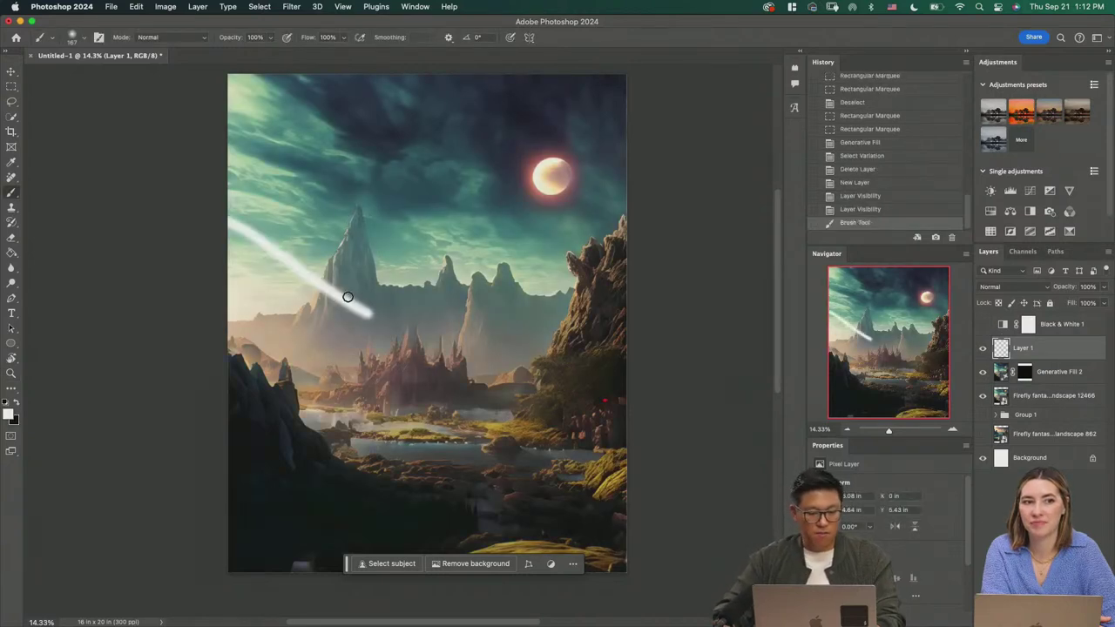
{"action": "key", "text": "super+z"}
{"action": "mouse_move", "coordinate": [200, 264]}
{"action": "left_mouse_down"}
{"action": "mouse_move", "coordinate": [343, 317]}
{"action": "mouse_move", "coordinate": [324, 294]}
{"action": "mouse_move", "coordinate": [343, 323]}
{"action": "mouse_move", "coordinate": [339, 303]}
{"action": "mouse_move", "coordinate": [323, 326]}
{"action": "left_mouse_up"}
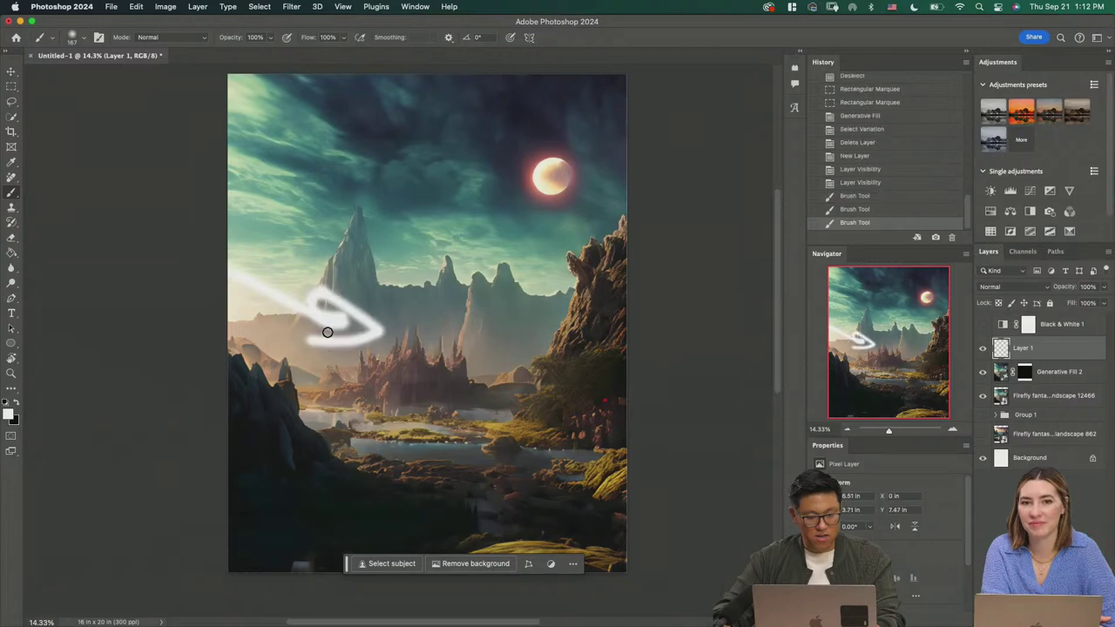
{"action": "key", "text": "super+z"}
{"action": "key", "text": "super+z"}
{"action": "key", "text": "super+z"}
Step: Brush a glow, light-direction arrows, mountain strokes and a loop around the water on Layer 1, and hide the layer
{"action": "mouse_move", "coordinate": [266, 293]}
{"action": "left_mouse_down"}
{"action": "mouse_move", "coordinate": [314, 261]}
{"action": "mouse_move", "coordinate": [279, 284]}
{"action": "mouse_move", "coordinate": [334, 309]}
{"action": "mouse_move", "coordinate": [287, 309]}
{"action": "mouse_move", "coordinate": [514, 354]}
{"action": "mouse_move", "coordinate": [507, 367]}
{"action": "left_mouse_up"}
{"action": "left_click_drag", "start_coordinate": [601, 248], "coordinate": [559, 369]}
{"action": "left_click_drag", "start_coordinate": [475, 287], "coordinate": [465, 345]}
{"action": "left_click_drag", "start_coordinate": [423, 275], "coordinate": [417, 324]}
{"action": "left_click_drag", "start_coordinate": [373, 247], "coordinate": [352, 338]}
{"action": "mouse_move", "coordinate": [333, 407]}
{"action": "left_mouse_down"}
{"action": "mouse_move", "coordinate": [461, 355]}
{"action": "mouse_move", "coordinate": [440, 403]}
{"action": "left_mouse_up"}
{"action": "left_click_drag", "start_coordinate": [342, 433], "coordinate": [348, 426]}
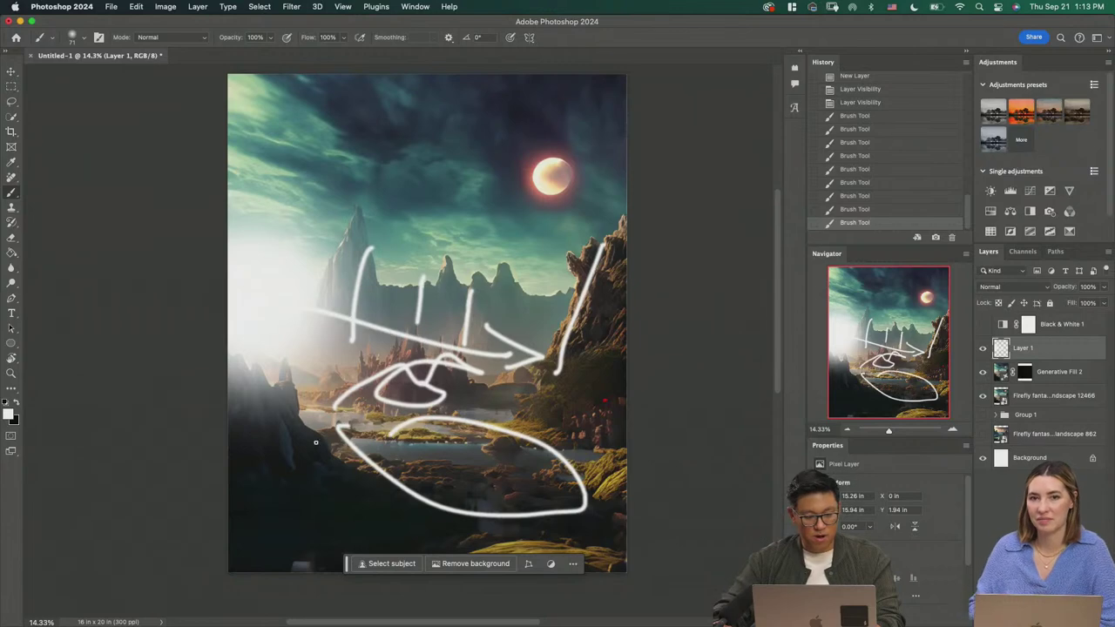
{"action": "scroll", "coordinate": [259, 273], "scroll_direction": "down", "scroll_amount": 5}
{"action": "mouse_move", "coordinate": [258, 273]}
{"action": "left_mouse_down"}
{"action": "mouse_move", "coordinate": [324, 315]}
{"action": "mouse_move", "coordinate": [409, 399]}
{"action": "mouse_move", "coordinate": [497, 432]}
{"action": "left_mouse_up"}
{"action": "left_click", "coordinate": [983, 348]}
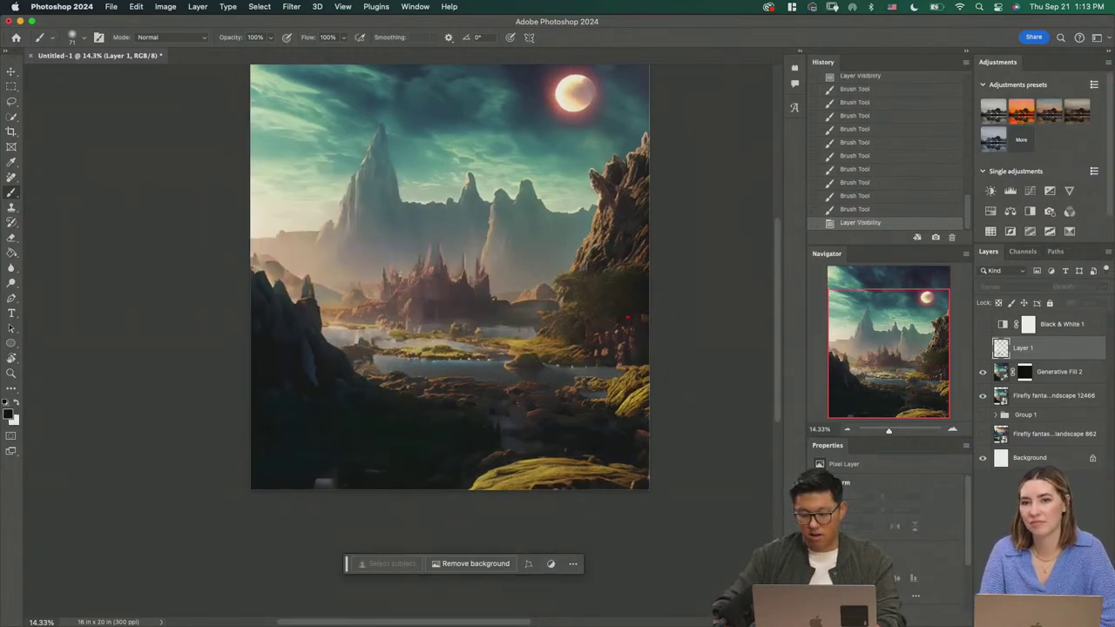
Step: On a new layer, brush a black arrow in from the landscape's left edge, and outline and hatch the dark foreground hill
{"action": "left_click", "coordinate": [1079, 621]}
{"action": "mouse_move", "coordinate": [249, 193]}
{"action": "left_mouse_down"}
{"action": "mouse_move", "coordinate": [302, 246]}
{"action": "mouse_move", "coordinate": [272, 237]}
{"action": "mouse_move", "coordinate": [301, 227]}
{"action": "left_mouse_up"}
{"action": "mouse_move", "coordinate": [252, 279]}
{"action": "left_mouse_down"}
{"action": "mouse_move", "coordinate": [306, 291]}
{"action": "mouse_move", "coordinate": [330, 336]}
{"action": "mouse_move", "coordinate": [484, 433]}
{"action": "left_mouse_up"}
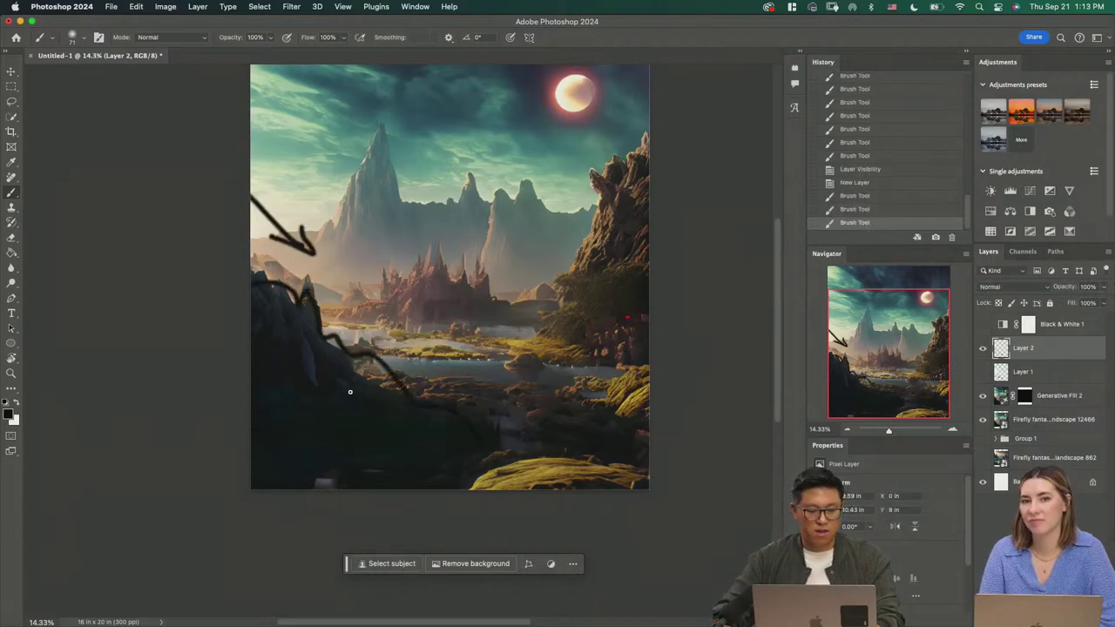
{"action": "left_click_drag", "start_coordinate": [285, 329], "coordinate": [268, 377]}
{"action": "mouse_move", "coordinate": [308, 329]}
{"action": "left_mouse_down"}
{"action": "mouse_move", "coordinate": [290, 397]}
{"action": "mouse_move", "coordinate": [317, 440]}
{"action": "left_mouse_up"}
{"action": "left_click_drag", "start_coordinate": [362, 376], "coordinate": [350, 456]}
{"action": "left_click_drag", "start_coordinate": [397, 392], "coordinate": [381, 450]}
Step: Brush white zigzag lines from the sky through the mountains down to the foreground, and delete that annotation layer
{"action": "key", "text": "x"}
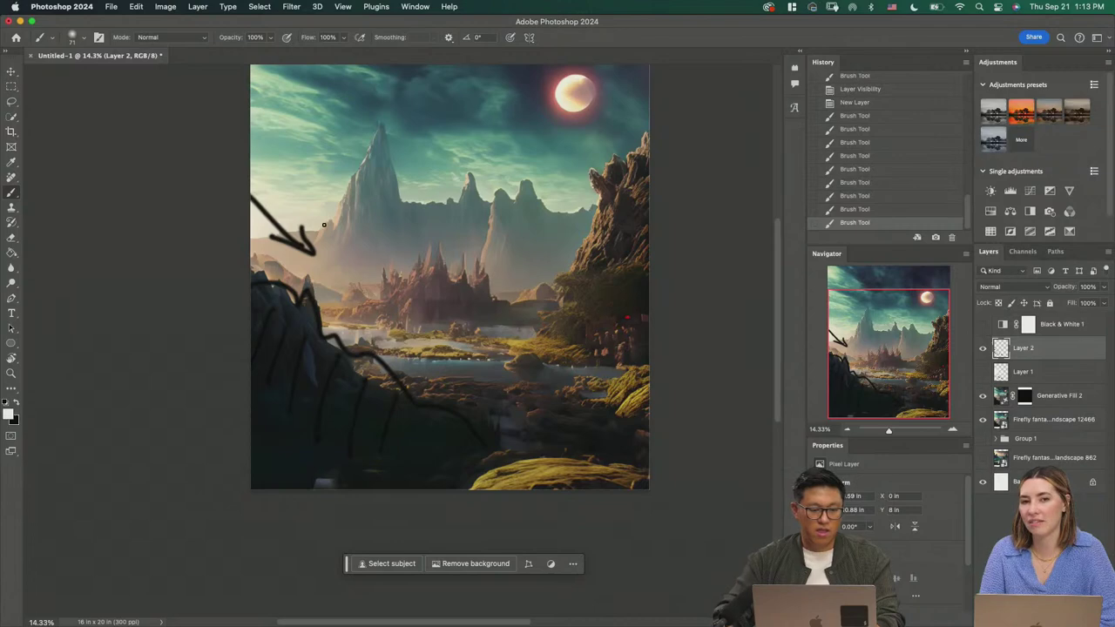
{"action": "mouse_move", "coordinate": [263, 173]}
{"action": "left_mouse_down"}
{"action": "mouse_move", "coordinate": [334, 210]}
{"action": "mouse_move", "coordinate": [476, 255]}
{"action": "left_mouse_up"}
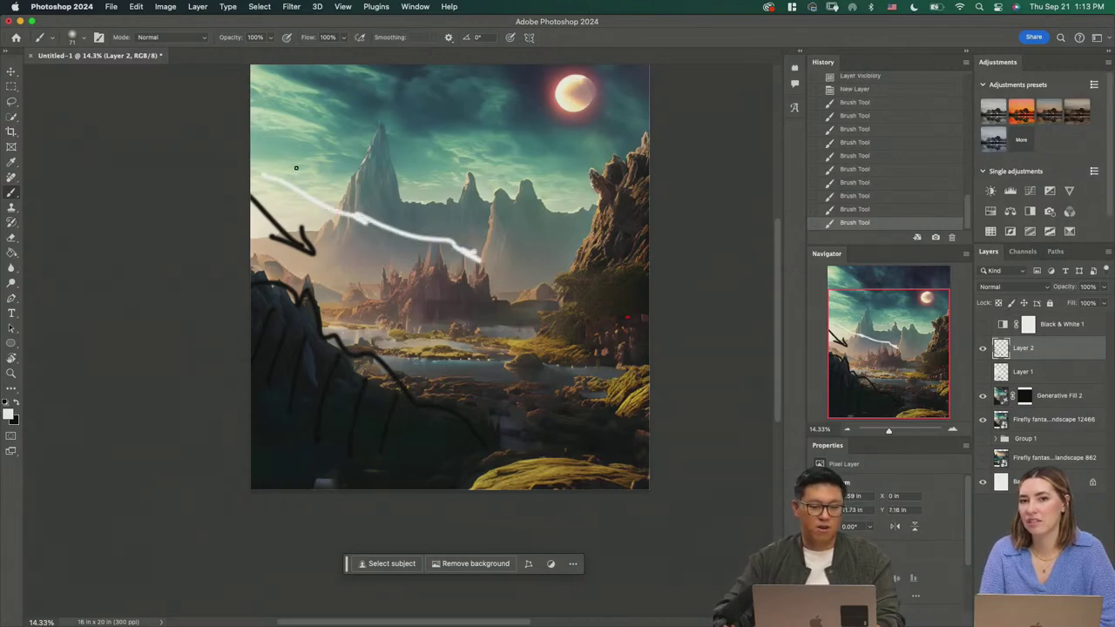
{"action": "mouse_move", "coordinate": [297, 167]}
{"action": "left_mouse_down"}
{"action": "mouse_move", "coordinate": [350, 194]}
{"action": "mouse_move", "coordinate": [288, 204]}
{"action": "left_mouse_up"}
{"action": "left_click_drag", "start_coordinate": [418, 197], "coordinate": [440, 242]}
{"action": "mouse_move", "coordinate": [460, 164]}
{"action": "left_mouse_down"}
{"action": "mouse_move", "coordinate": [596, 224]}
{"action": "mouse_move", "coordinate": [398, 312]}
{"action": "left_mouse_up"}
{"action": "mouse_move", "coordinate": [597, 300]}
{"action": "left_mouse_down"}
{"action": "mouse_move", "coordinate": [412, 329]}
{"action": "mouse_move", "coordinate": [511, 356]}
{"action": "mouse_move", "coordinate": [614, 422]}
{"action": "mouse_move", "coordinate": [362, 340]}
{"action": "mouse_move", "coordinate": [346, 361]}
{"action": "mouse_move", "coordinate": [349, 323]}
{"action": "mouse_move", "coordinate": [405, 314]}
{"action": "left_mouse_up"}
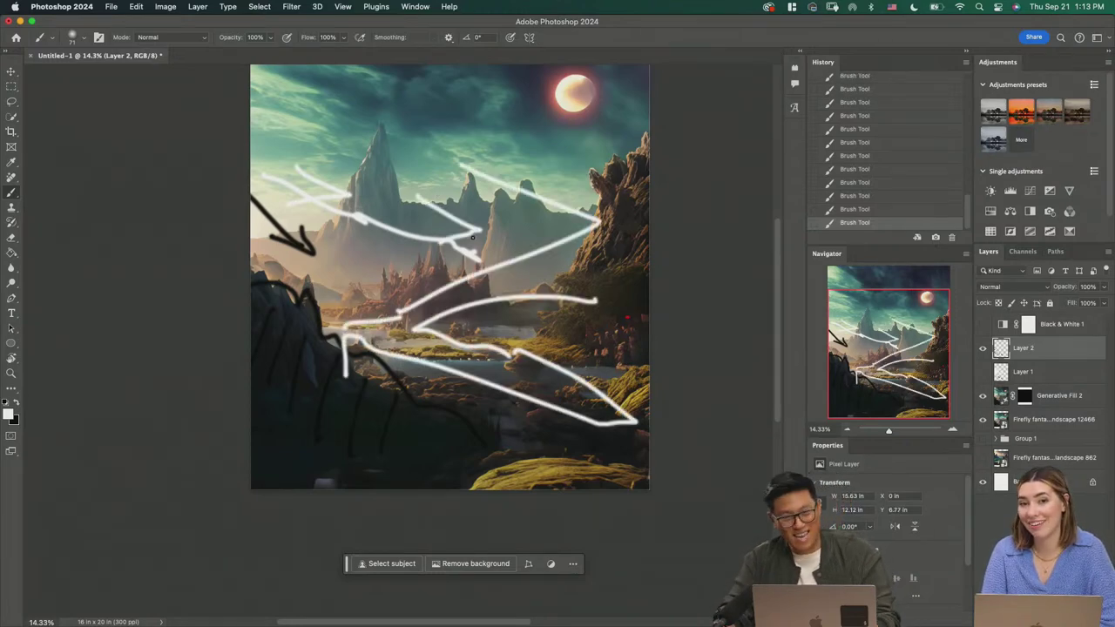
{"action": "key", "text": "Delete"}
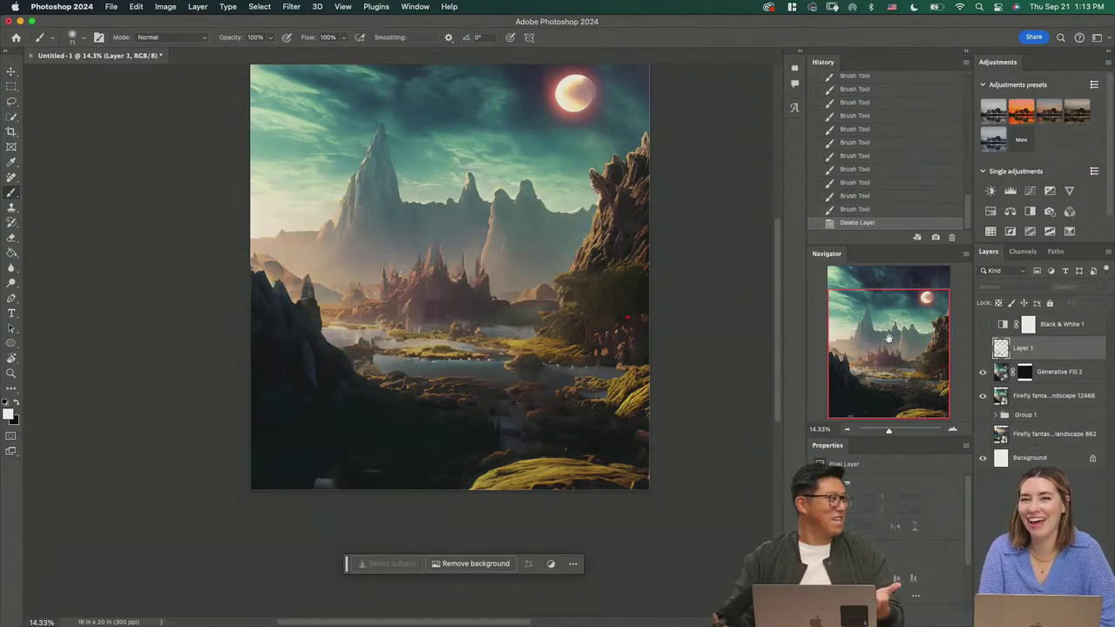
{"action": "left_click_drag", "start_coordinate": [578, 307], "coordinate": [572, 381]}
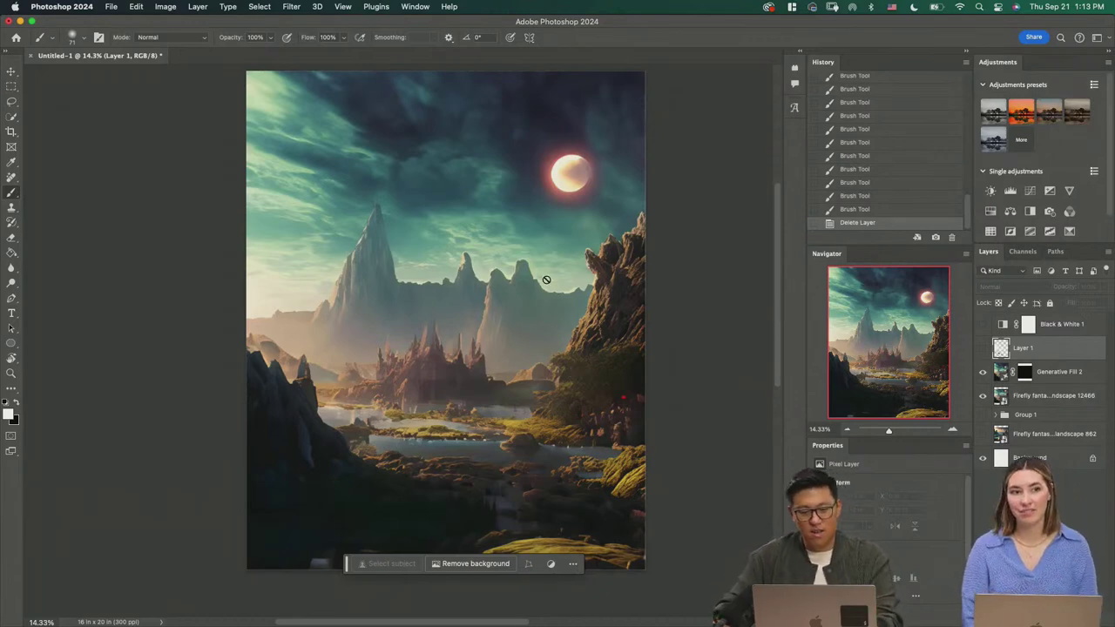
{"action": "mouse_move", "coordinate": [546, 280]}
{"action": "left_mouse_down"}
{"action": "mouse_move", "coordinate": [561, 307]}
{"action": "mouse_move", "coordinate": [557, 298]}
{"action": "left_mouse_up"}
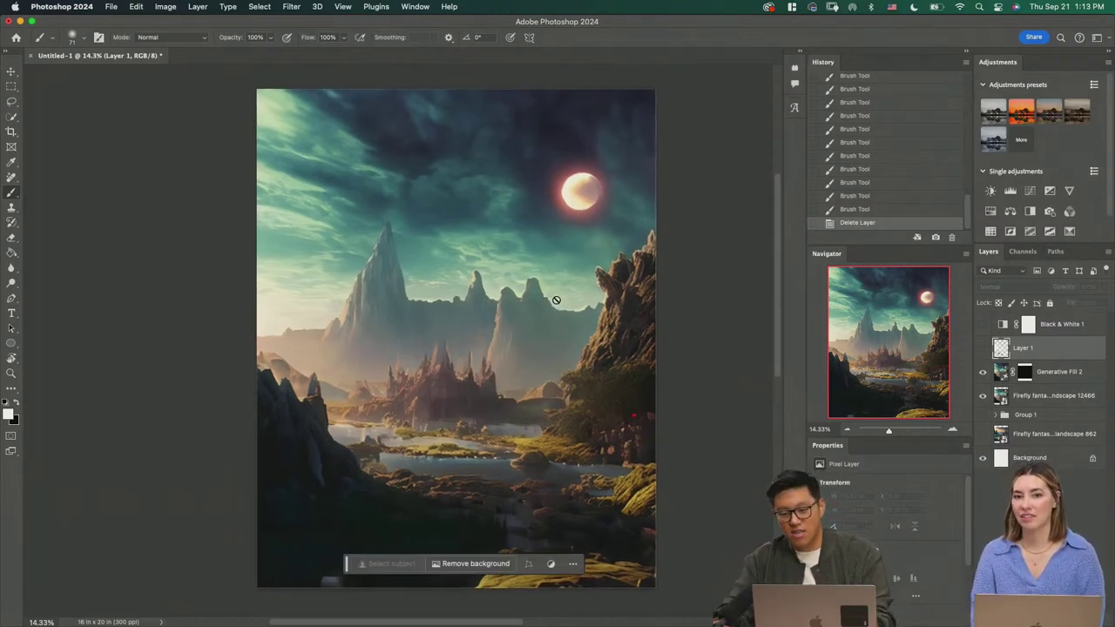
Step: Group the layers from Layer 1 down to the Firefly landscape 862 layer and expand the group
{"action": "left_click", "coordinate": [1050, 433], "text": "shift"}
{"action": "key", "text": "super+g"}
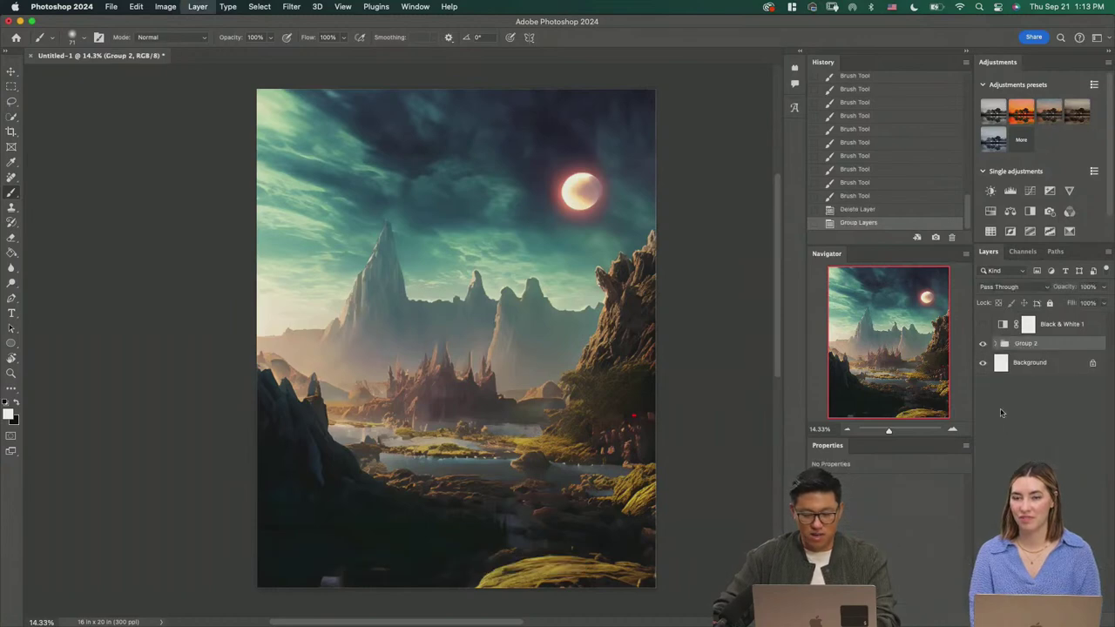
{"action": "left_click", "coordinate": [995, 345]}
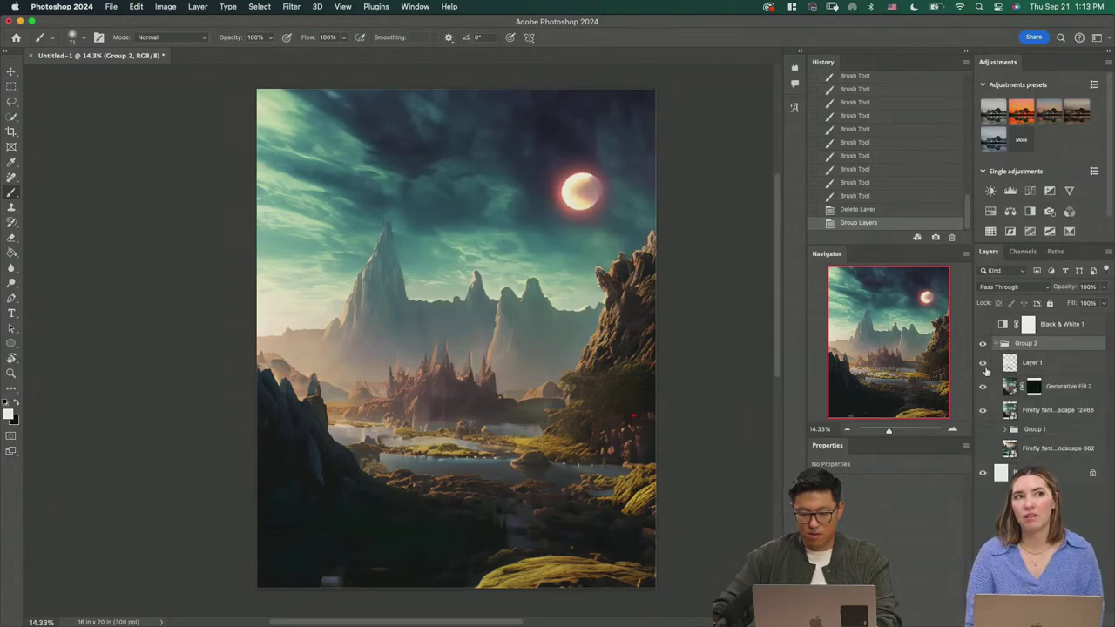
Step: Delete the sketched Layer 1 inside Group 2 and add a new blank layer above Generative Fill 2
{"action": "left_click", "coordinate": [984, 365]}
{"action": "left_click", "coordinate": [983, 364]}
{"action": "left_click", "coordinate": [1011, 367]}
{"action": "key", "text": "Delete"}
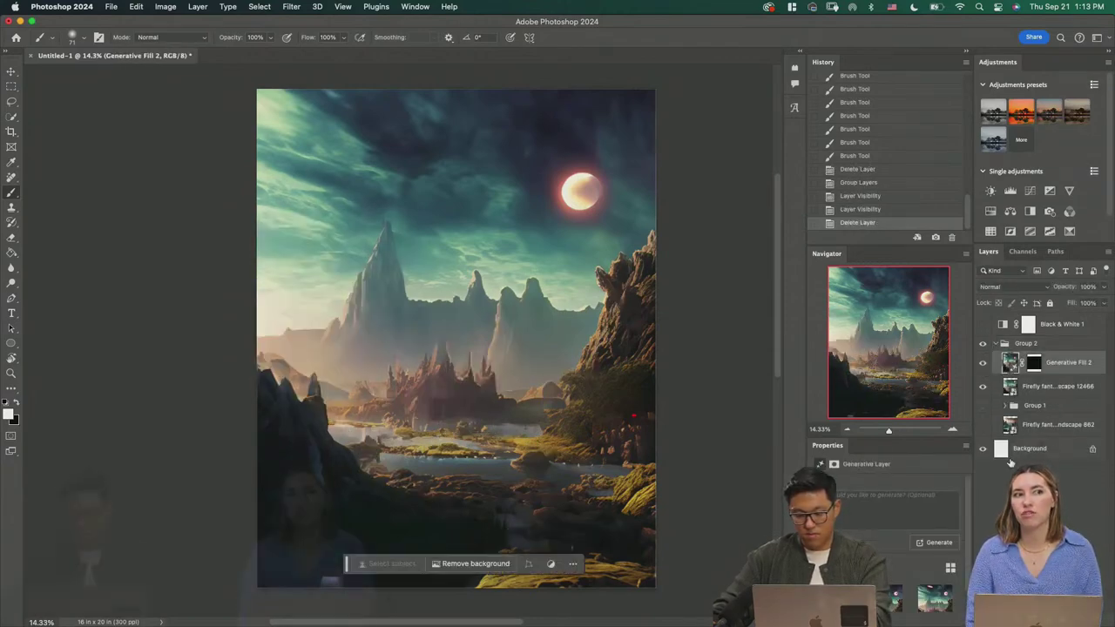
{"action": "left_click", "coordinate": [1079, 619]}
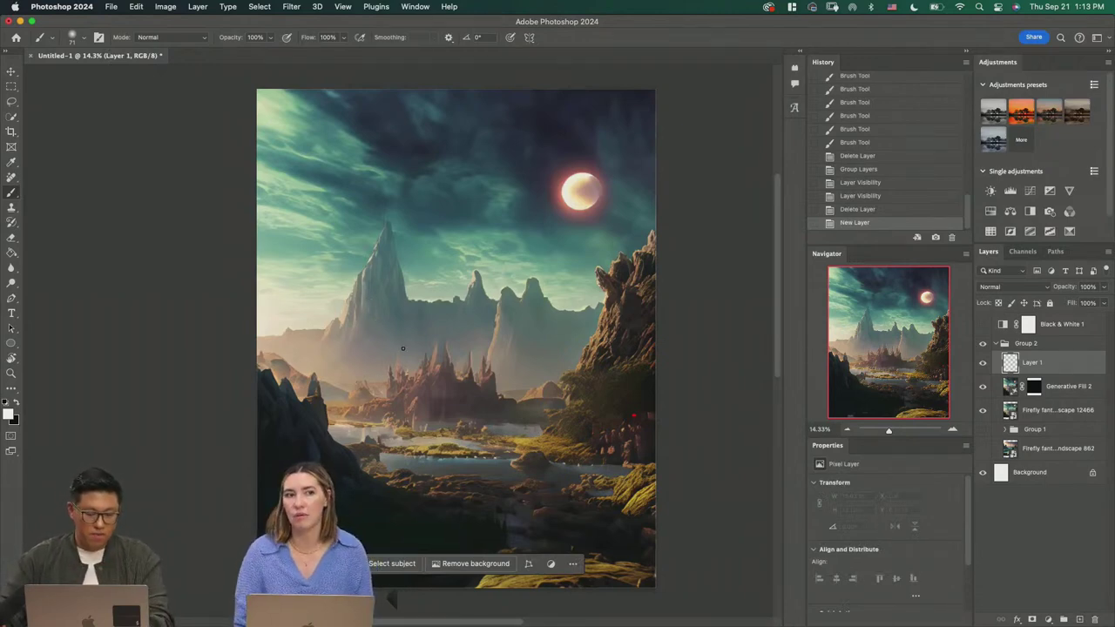
Step: Brush a closed white outline around the dark foreground hill in the landscape's lower-left area
{"action": "scroll", "coordinate": [456, 323], "scroll_direction": "down", "scroll_amount": 2}
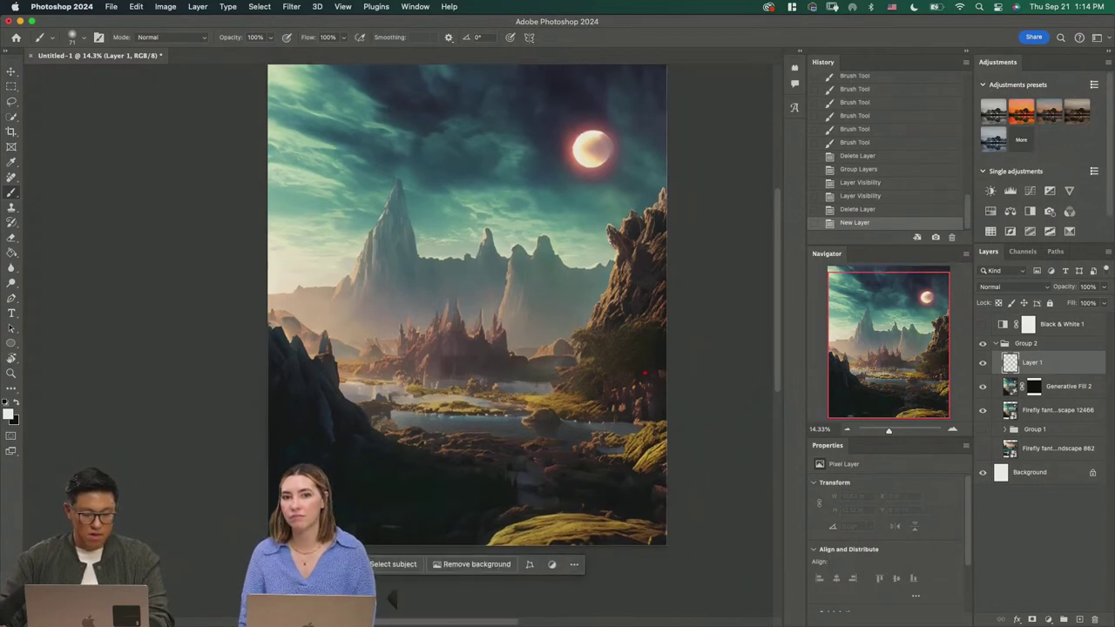
{"action": "left_click_drag", "start_coordinate": [425, 355], "coordinate": [417, 375]}
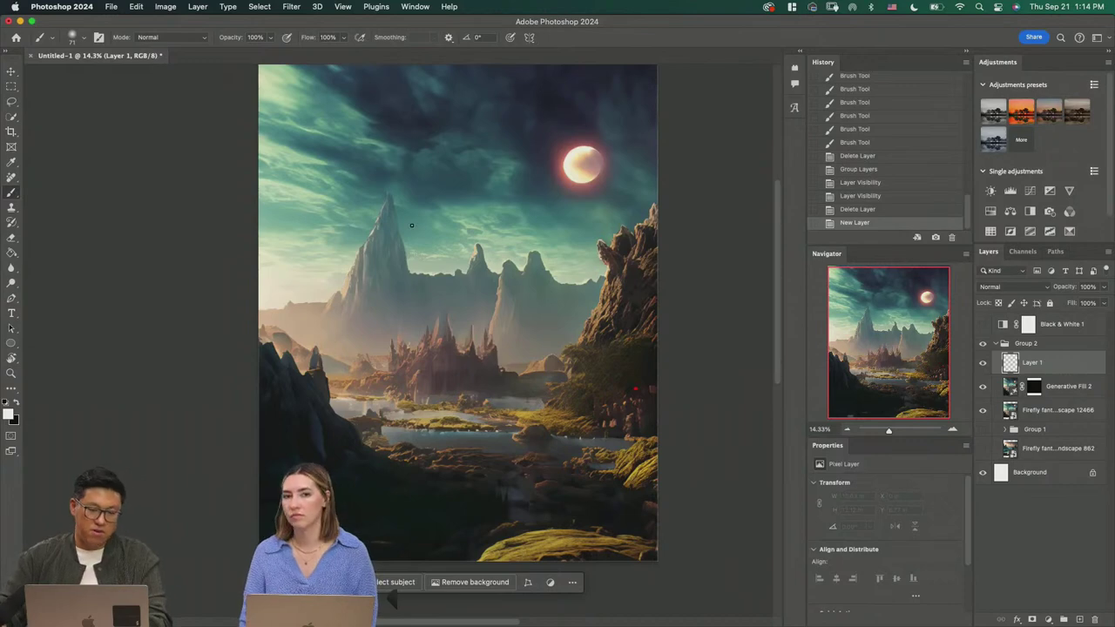
{"action": "mouse_move", "coordinate": [252, 336]}
{"action": "left_mouse_down"}
{"action": "mouse_move", "coordinate": [498, 476]}
{"action": "mouse_move", "coordinate": [524, 550]}
{"action": "mouse_move", "coordinate": [373, 559]}
{"action": "left_mouse_up"}
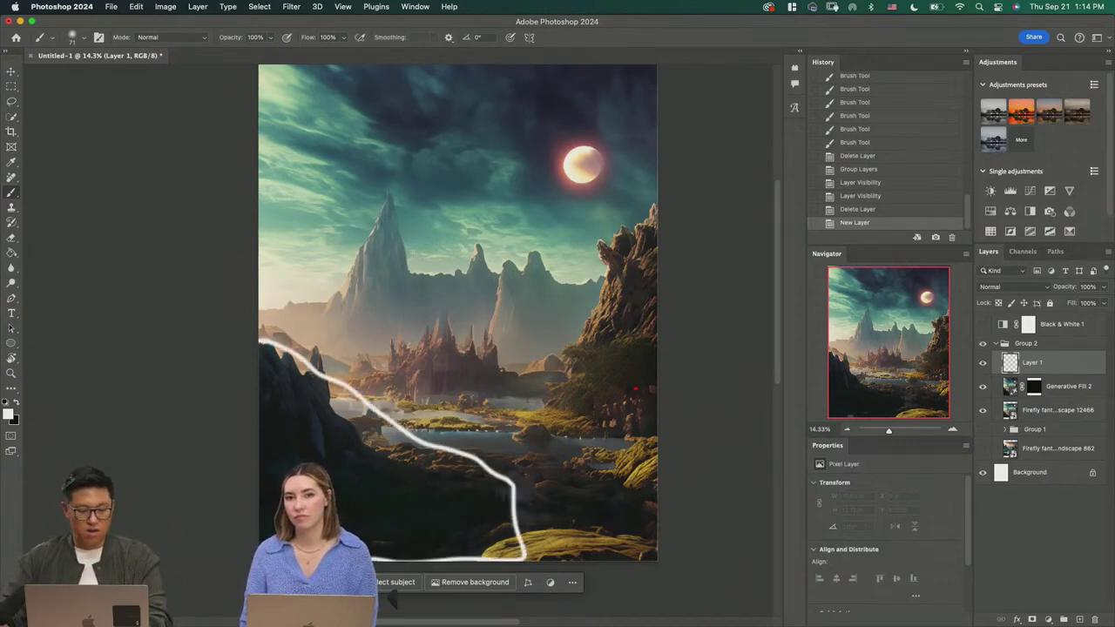
{"action": "left_click_drag", "start_coordinate": [248, 384], "coordinate": [247, 384]}
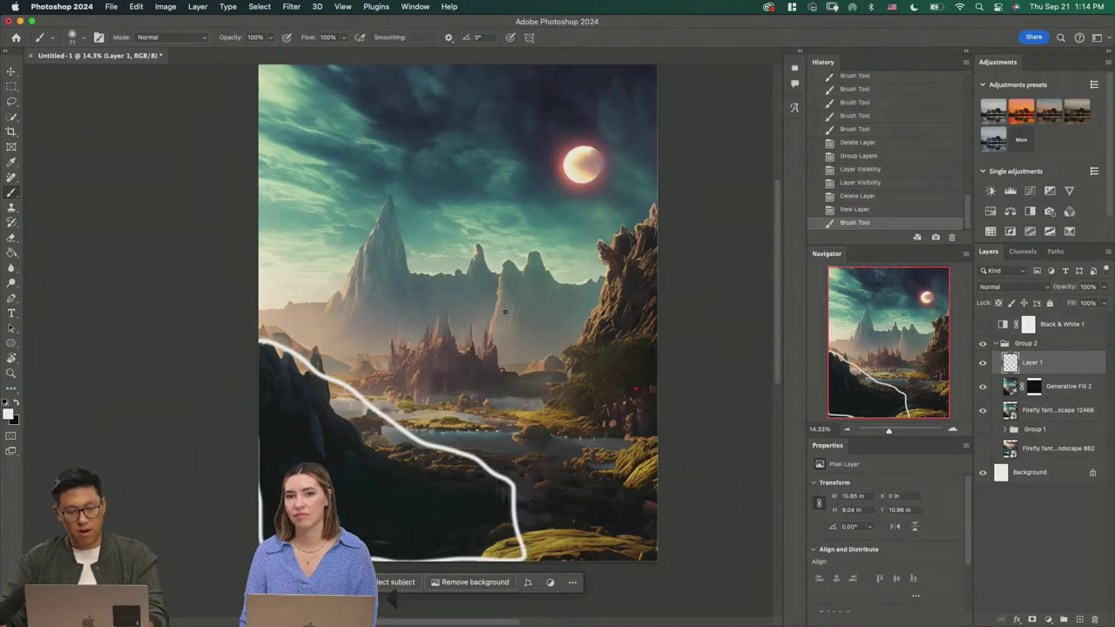
Step: Brush white outlines around the middle-ground cliff and water and along the distant mountain ridge, adding short strokes below the ridge
{"action": "mouse_move", "coordinate": [629, 209]}
{"action": "left_mouse_down"}
{"action": "mouse_move", "coordinate": [561, 329]}
{"action": "mouse_move", "coordinate": [558, 368]}
{"action": "mouse_move", "coordinate": [484, 348]}
{"action": "mouse_move", "coordinate": [378, 367]}
{"action": "mouse_move", "coordinate": [403, 420]}
{"action": "mouse_move", "coordinate": [547, 431]}
{"action": "mouse_move", "coordinate": [656, 455]}
{"action": "mouse_move", "coordinate": [666, 209]}
{"action": "mouse_move", "coordinate": [524, 331]}
{"action": "mouse_move", "coordinate": [417, 377]}
{"action": "mouse_move", "coordinate": [489, 378]}
{"action": "mouse_move", "coordinate": [558, 357]}
{"action": "left_mouse_up"}
{"action": "mouse_move", "coordinate": [293, 302]}
{"action": "left_mouse_down"}
{"action": "mouse_move", "coordinate": [386, 194]}
{"action": "mouse_move", "coordinate": [428, 277]}
{"action": "mouse_move", "coordinate": [446, 265]}
{"action": "mouse_move", "coordinate": [568, 273]}
{"action": "left_mouse_up"}
{"action": "mouse_move", "coordinate": [347, 294]}
{"action": "left_mouse_down"}
{"action": "mouse_move", "coordinate": [344, 333]}
{"action": "mouse_move", "coordinate": [383, 333]}
{"action": "left_mouse_up"}
{"action": "left_click_drag", "start_coordinate": [413, 296], "coordinate": [416, 329]}
{"action": "left_click_drag", "start_coordinate": [453, 284], "coordinate": [449, 324]}
{"action": "left_click_drag", "start_coordinate": [497, 295], "coordinate": [495, 321]}
Step: Loop part of the sky as 4, number the foreground 1, middle ground 2 and mountains 3, circle the moon, and hide the layer
{"action": "mouse_move", "coordinate": [442, 98]}
{"action": "left_mouse_down"}
{"action": "mouse_move", "coordinate": [324, 102]}
{"action": "mouse_move", "coordinate": [303, 161]}
{"action": "mouse_move", "coordinate": [365, 160]}
{"action": "mouse_move", "coordinate": [453, 115]}
{"action": "left_mouse_up"}
{"action": "left_click_drag", "start_coordinate": [370, 110], "coordinate": [385, 128]}
{"action": "left_click_drag", "start_coordinate": [376, 115], "coordinate": [373, 142]}
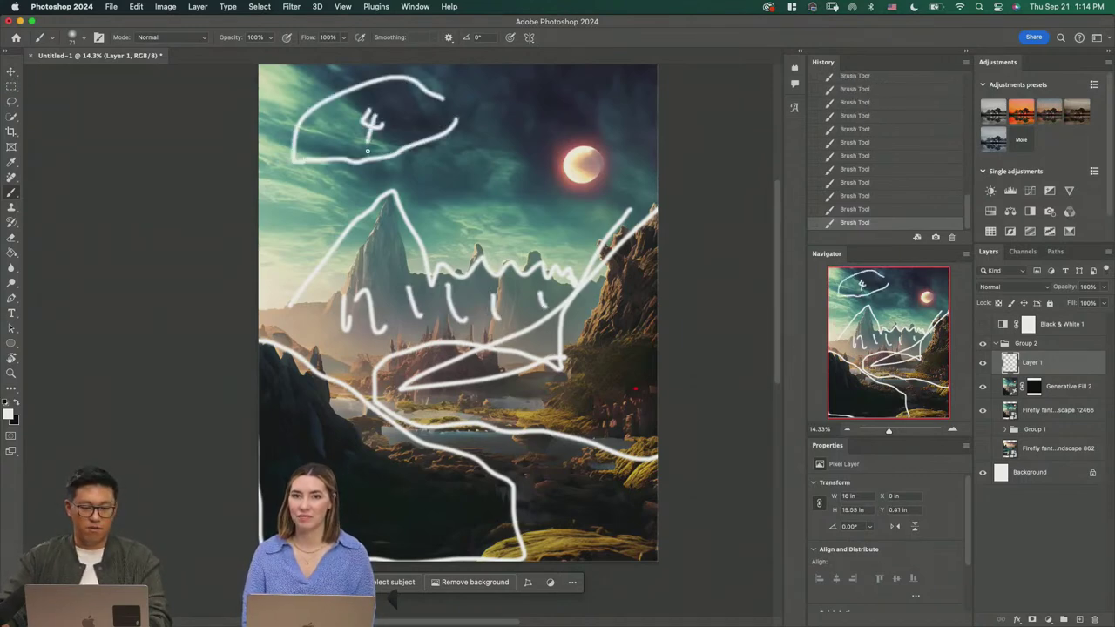
{"action": "left_click_drag", "start_coordinate": [350, 407], "coordinate": [353, 452]}
{"action": "left_click_drag", "start_coordinate": [571, 353], "coordinate": [611, 380]}
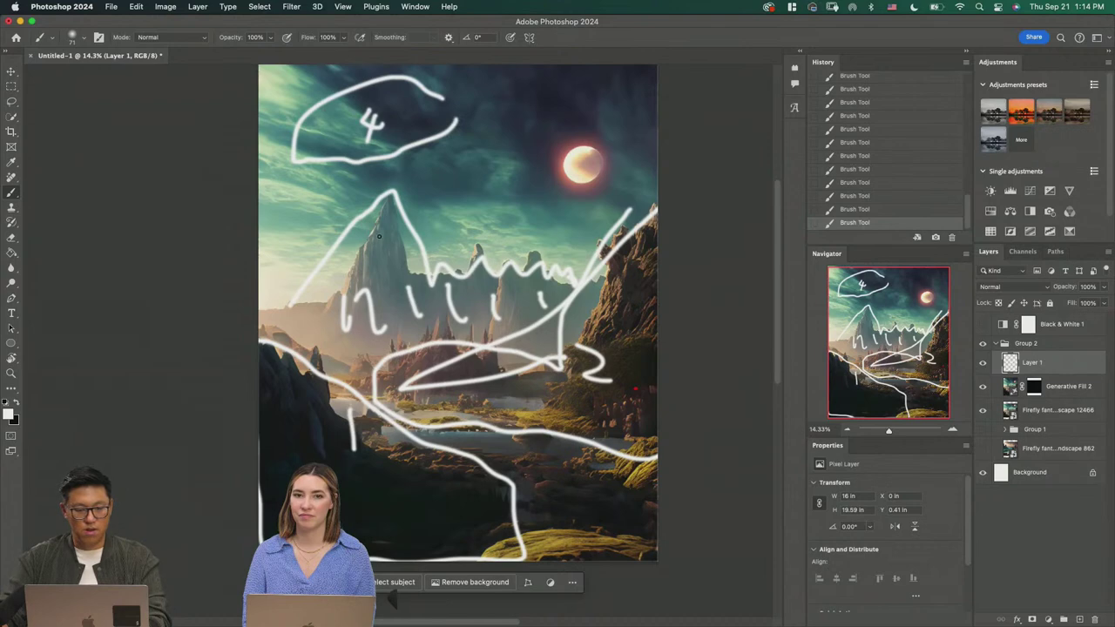
{"action": "left_click_drag", "start_coordinate": [379, 237], "coordinate": [370, 277]}
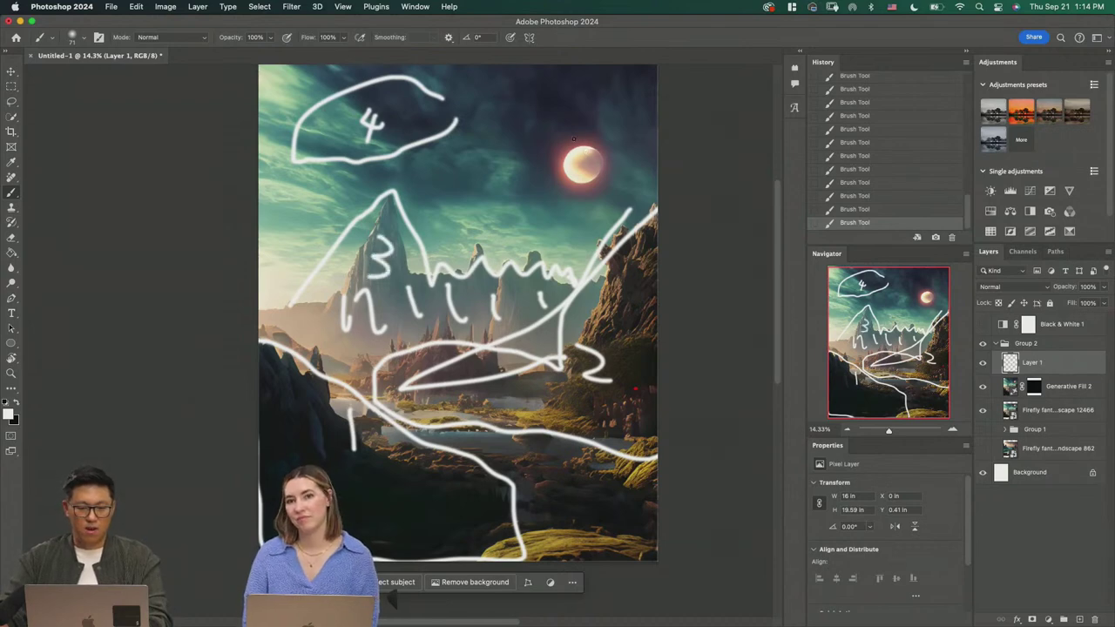
{"action": "left_click_drag", "start_coordinate": [574, 138], "coordinate": [575, 139]}
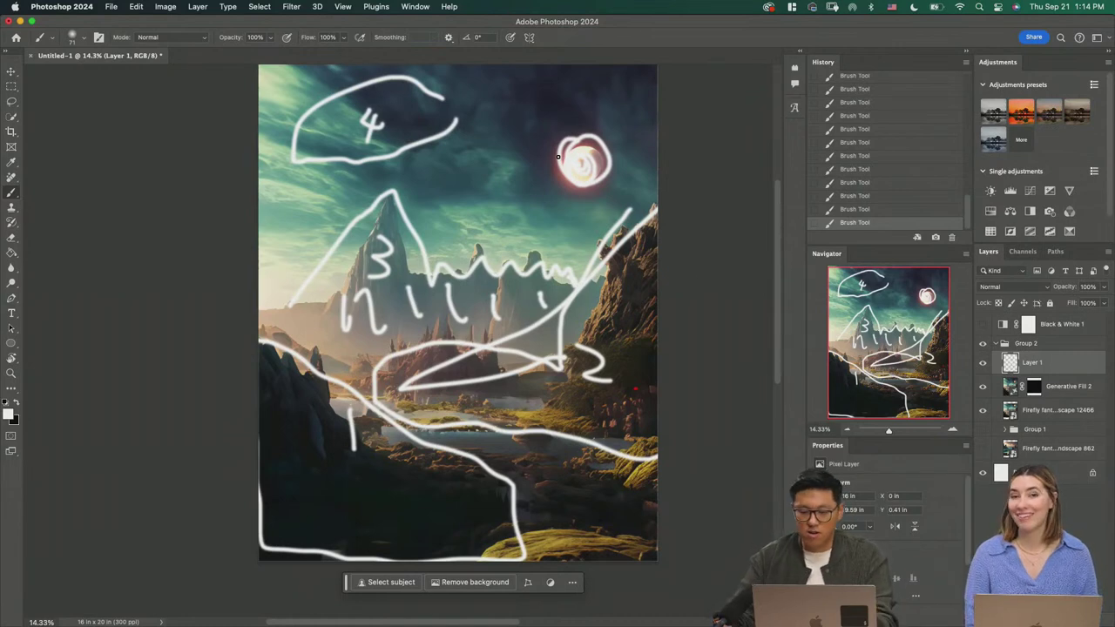
{"action": "left_click", "coordinate": [982, 362]}
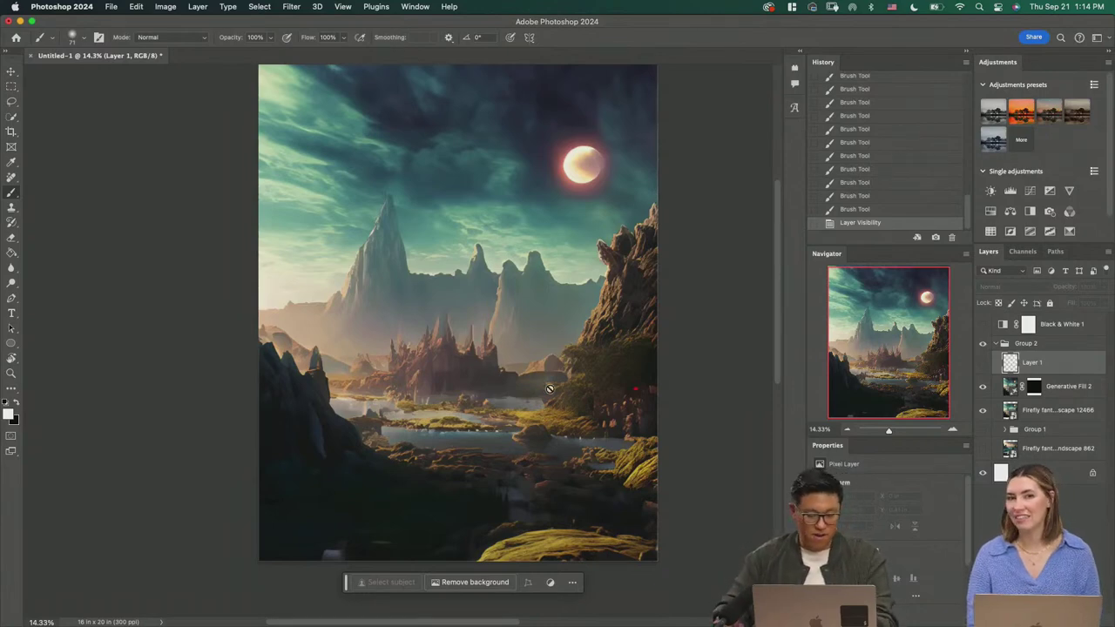
Step: Switch to Chrome, go to Adobe Stock and search its Free assets for "mountain"
{"action": "key", "text": "super+Tab"}
{"action": "key", "text": "super+Tab"}
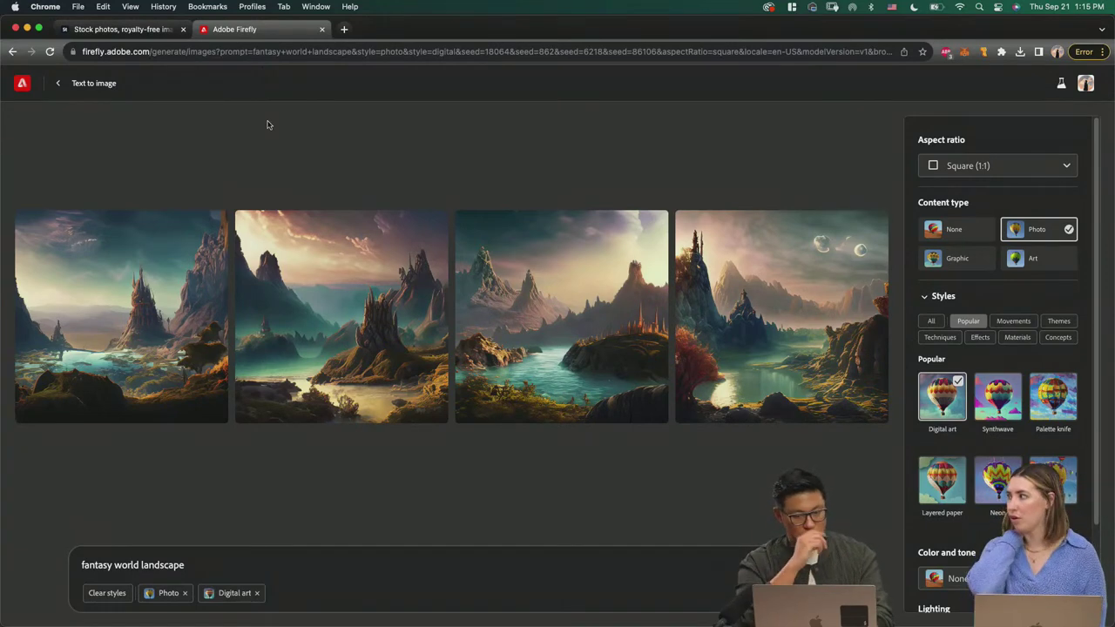
{"action": "left_click", "coordinate": [135, 27]}
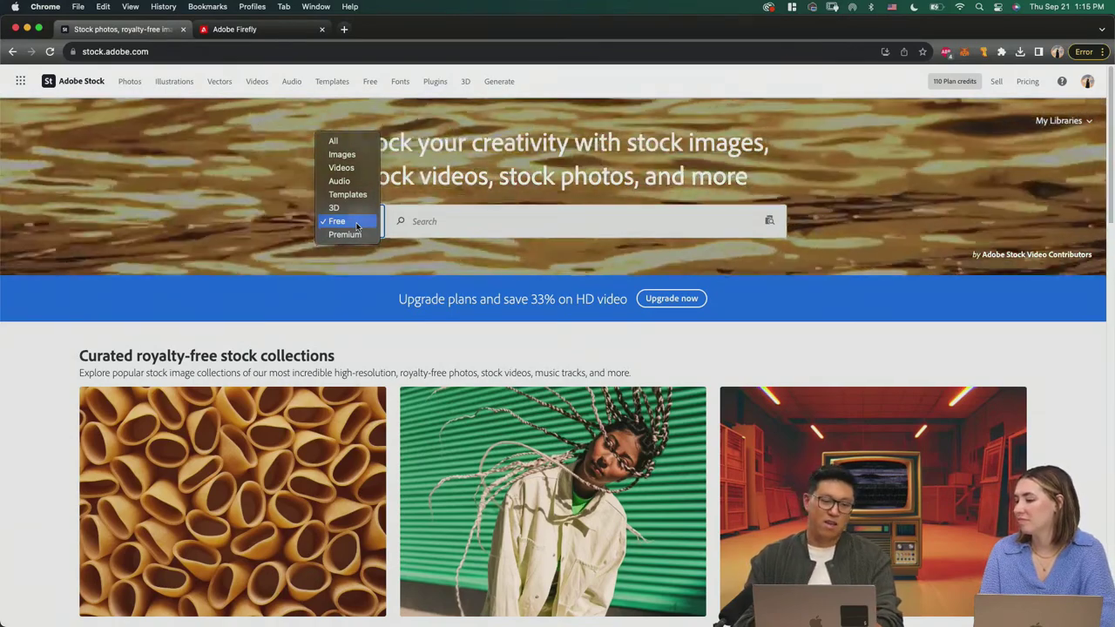
{"action": "left_click", "coordinate": [368, 219]}
{"action": "left_click", "coordinate": [442, 220]}
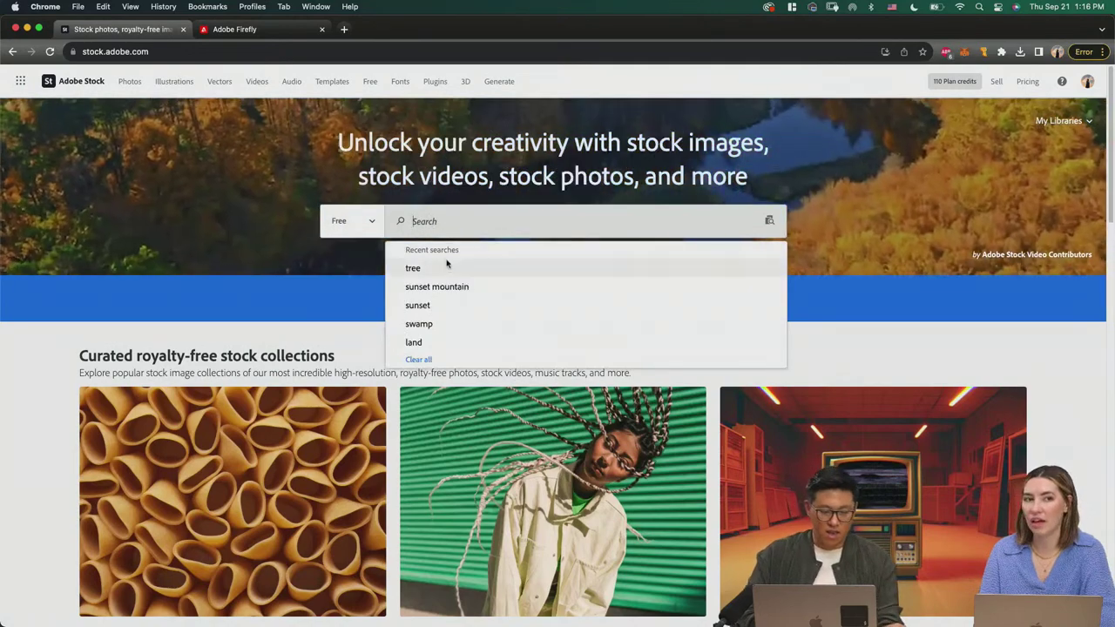
{"action": "scroll", "coordinate": [447, 302], "scroll_direction": "down", "scroll_amount": 1}
{"action": "scroll", "coordinate": [446, 302], "scroll_direction": "up", "scroll_amount": 1}
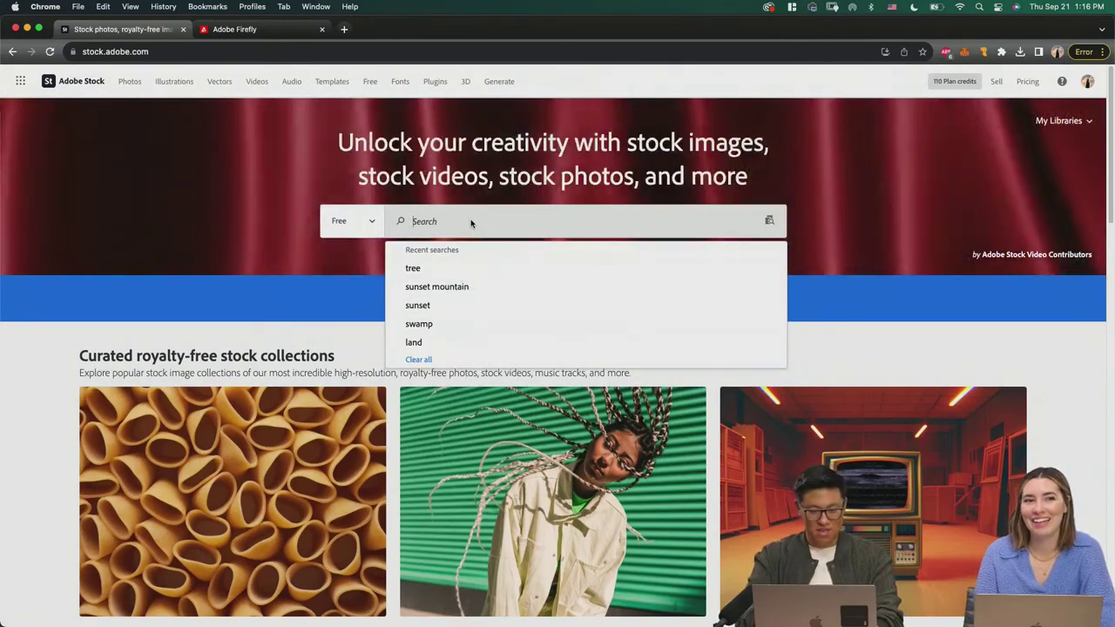
{"action": "type", "text": "mountain"}
{"action": "key", "text": "Return"}
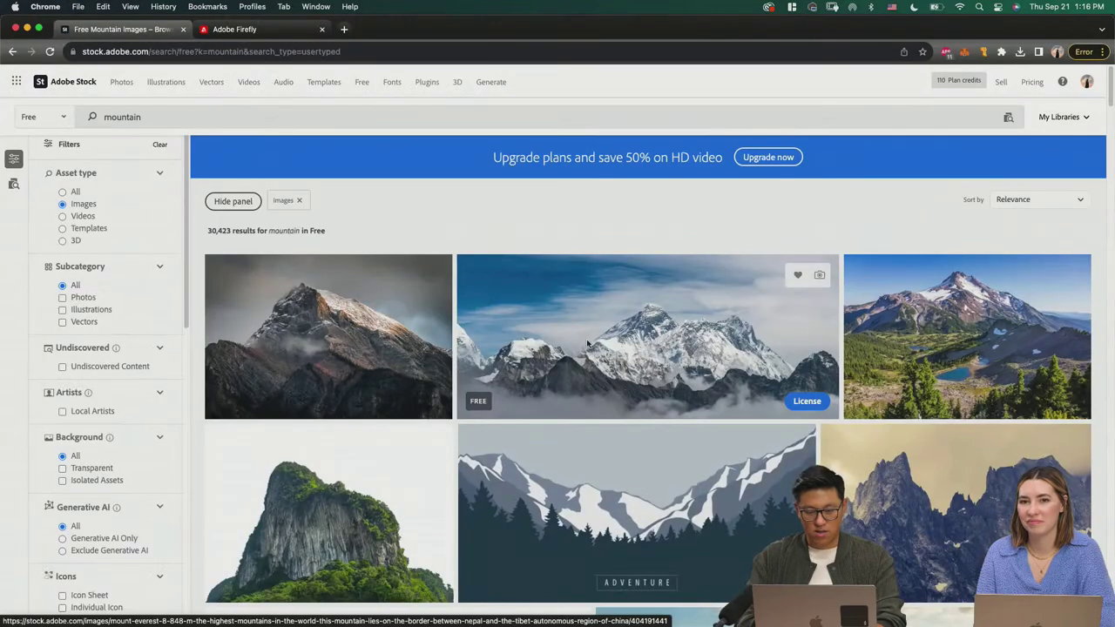
Step: Restrict the free mountain results to photos and review the remaining search filters
{"action": "scroll", "coordinate": [625, 390], "scroll_direction": "down", "scroll_amount": 5}
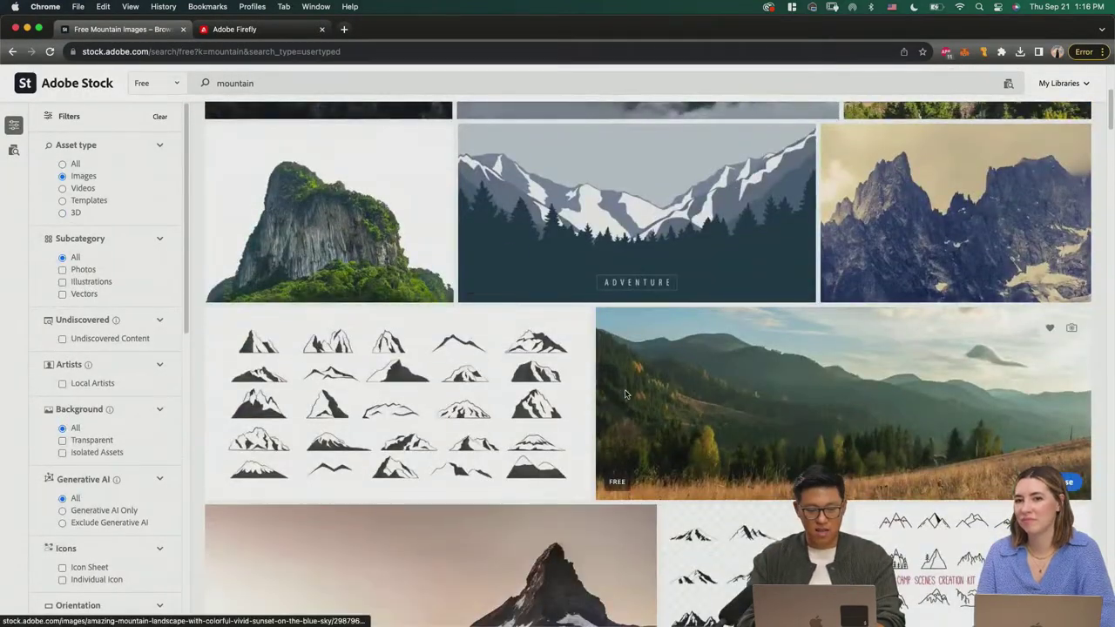
{"action": "scroll", "coordinate": [87, 225], "scroll_direction": "up", "scroll_amount": 2}
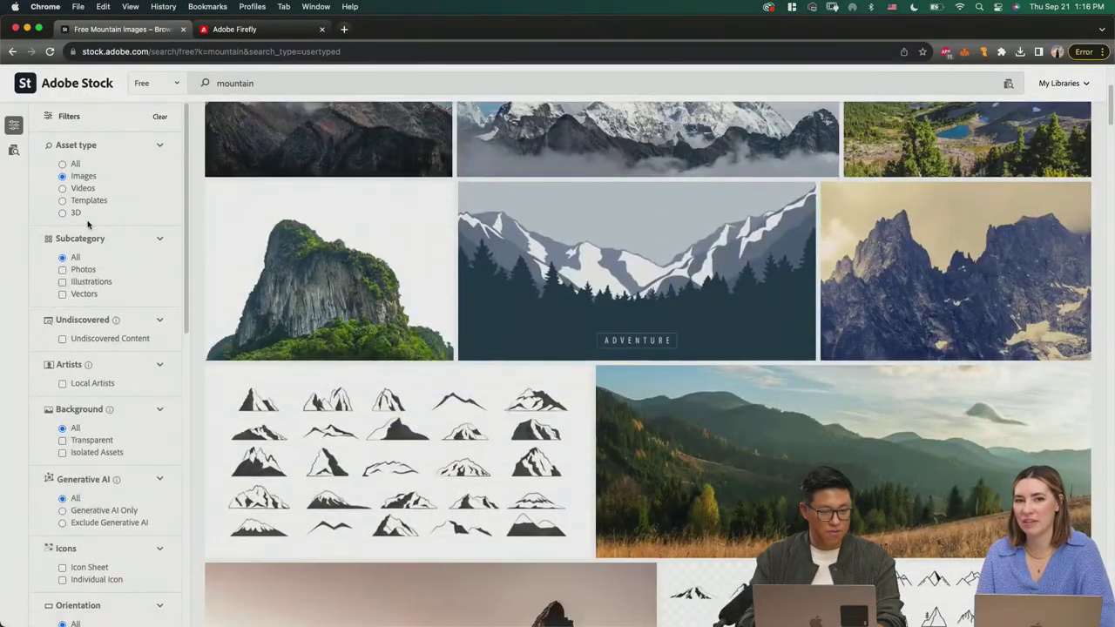
{"action": "left_click", "coordinate": [77, 269]}
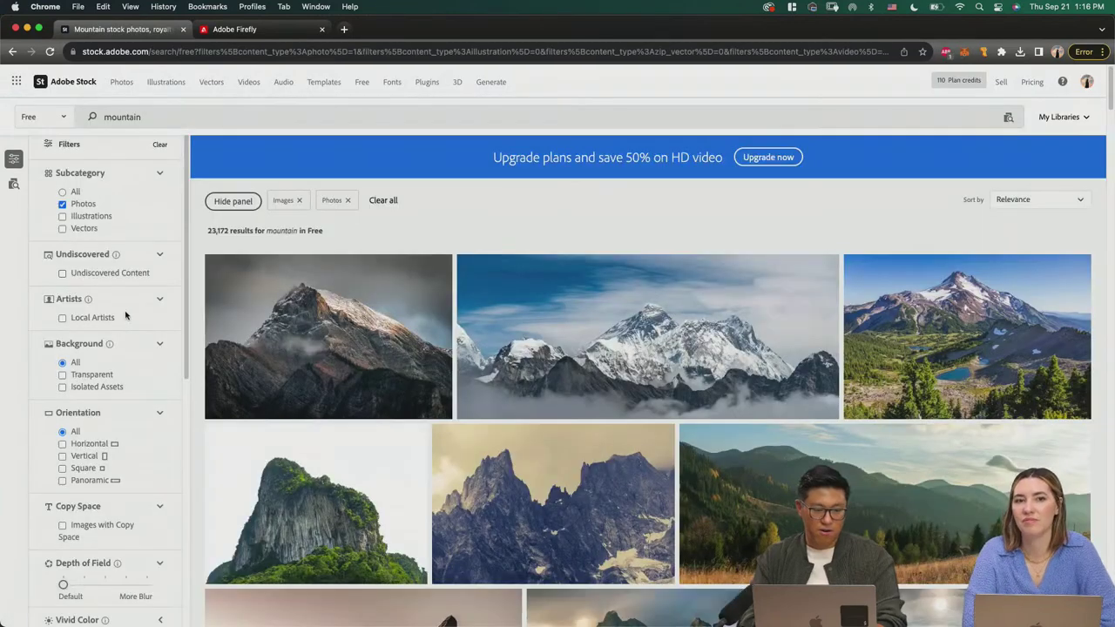
{"action": "scroll", "coordinate": [73, 303], "scroll_direction": "down", "scroll_amount": 3}
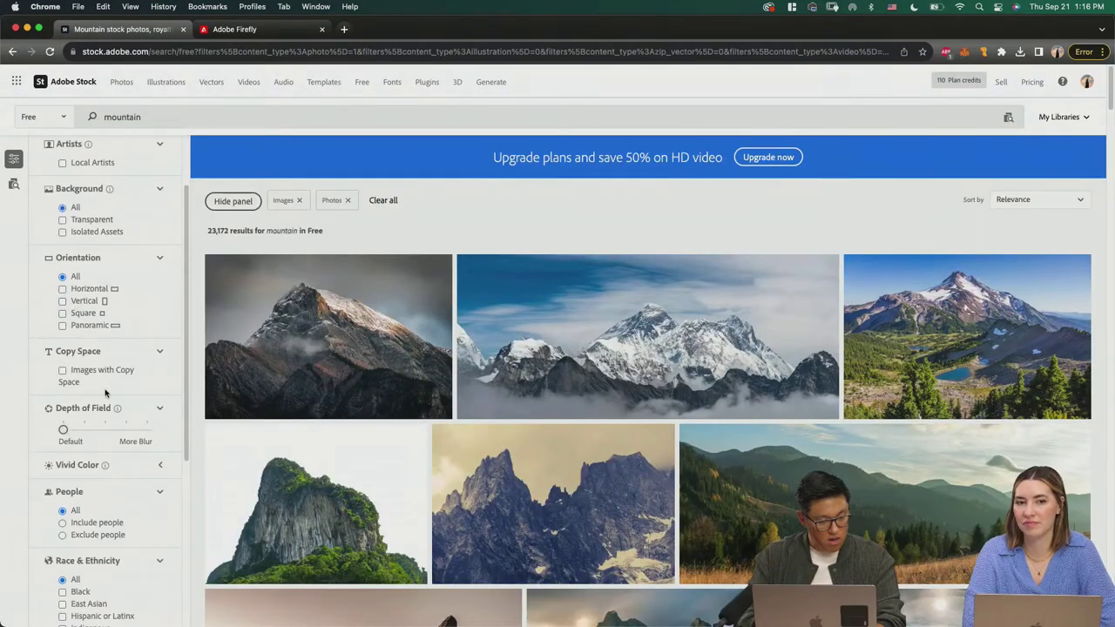
{"action": "scroll", "coordinate": [96, 366], "scroll_direction": "down", "scroll_amount": 3}
{"action": "scroll", "coordinate": [106, 390], "scroll_direction": "down", "scroll_amount": 1}
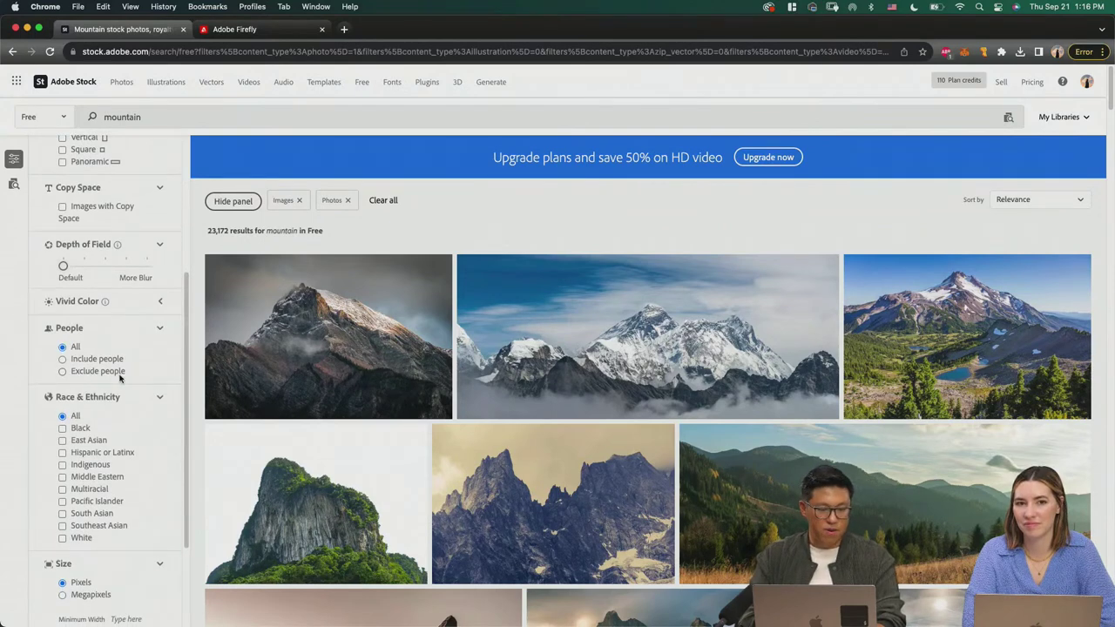
{"action": "scroll", "coordinate": [120, 377], "scroll_direction": "down", "scroll_amount": 3}
{"action": "scroll", "coordinate": [120, 377], "scroll_direction": "up", "scroll_amount": 6}
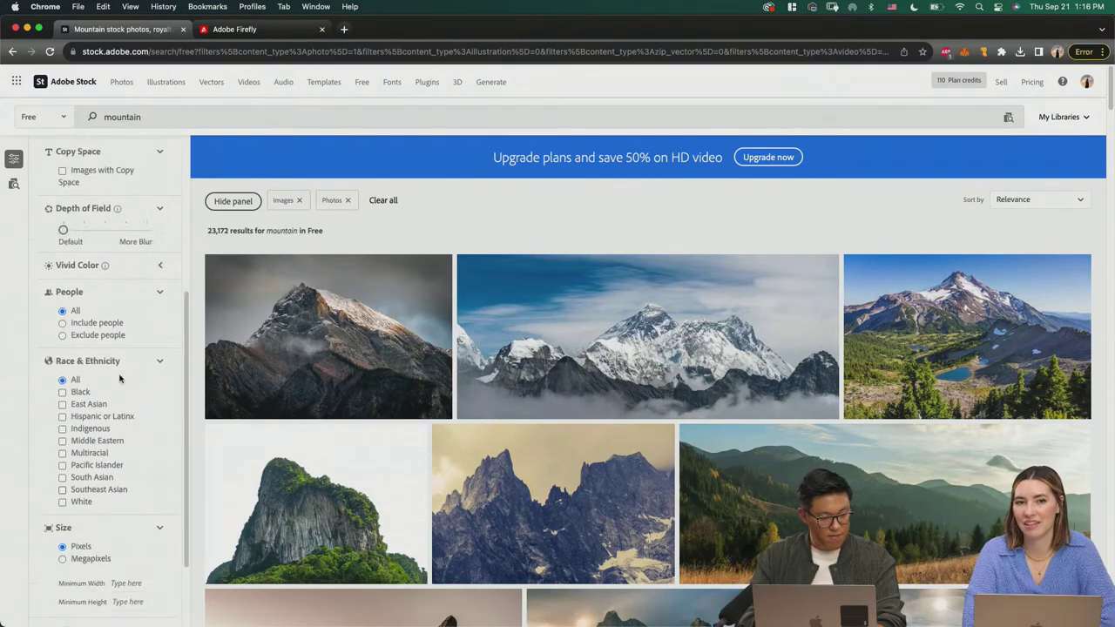
{"action": "scroll", "coordinate": [120, 377], "scroll_direction": "up", "scroll_amount": 4}
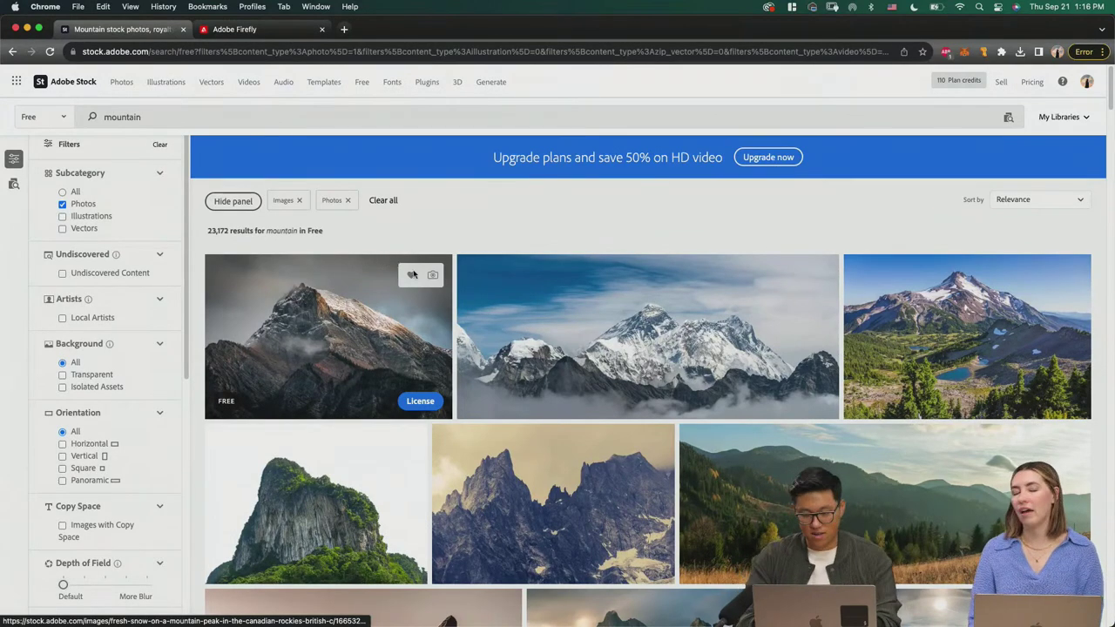
Step: Examine the free mountain photos for lighting, depth and shapes that could suit the fantasy landscape
{"action": "scroll", "coordinate": [573, 345], "scroll_direction": "down", "scroll_amount": 3}
{"action": "scroll", "coordinate": [573, 345], "scroll_direction": "down", "scroll_amount": 3}
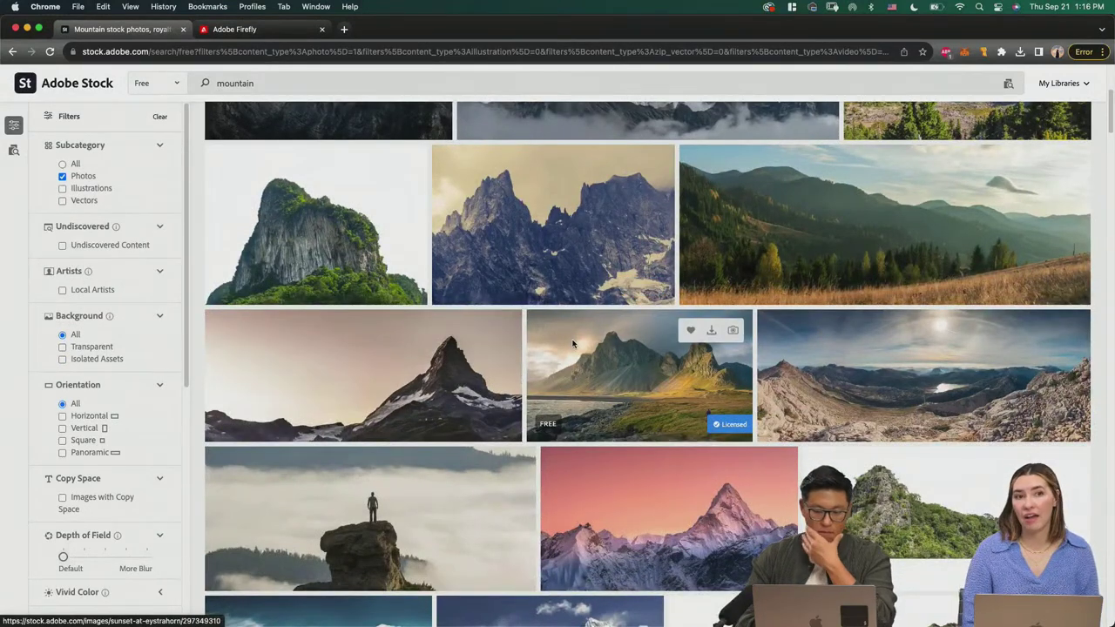
{"action": "scroll", "coordinate": [574, 345], "scroll_direction": "down", "scroll_amount": 1}
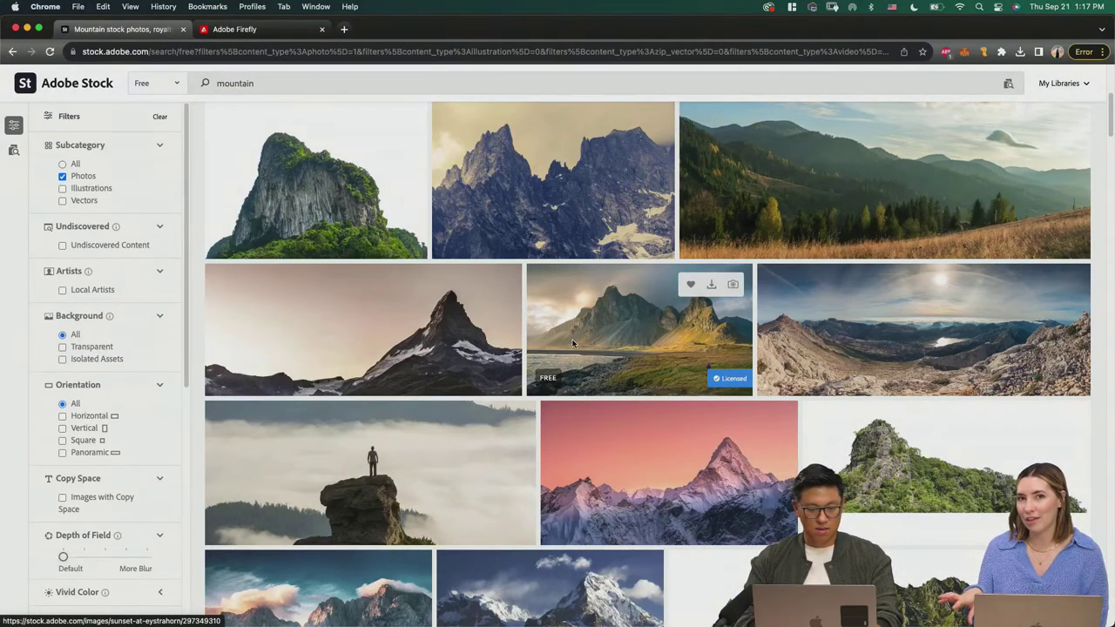
{"action": "scroll", "coordinate": [572, 342], "scroll_direction": "down", "scroll_amount": 1}
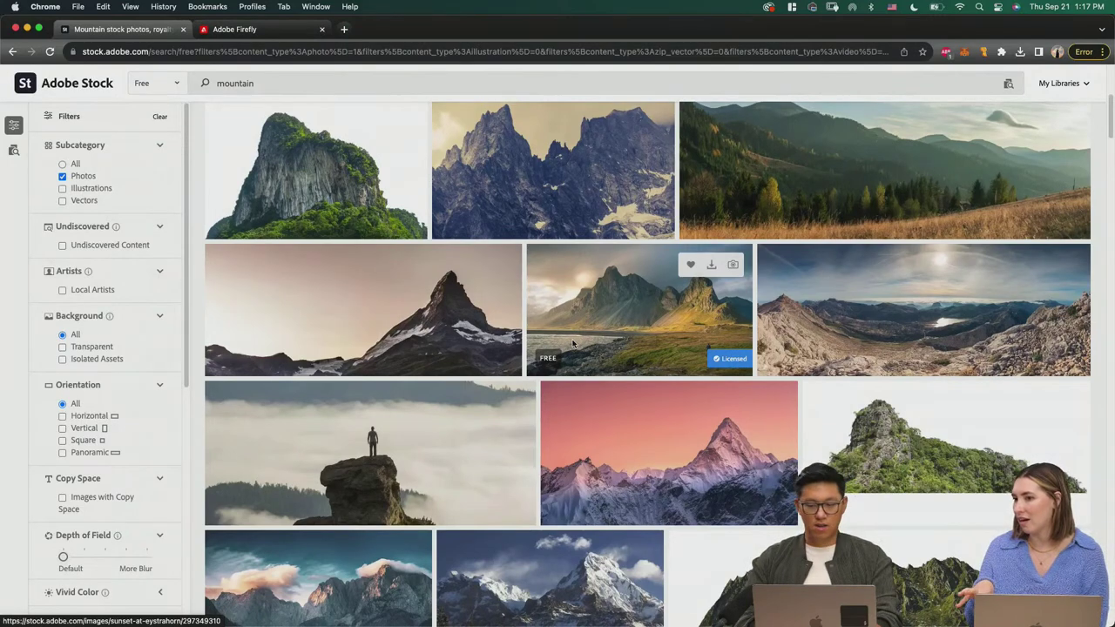
{"action": "scroll", "coordinate": [572, 342], "scroll_direction": "down", "scroll_amount": 3}
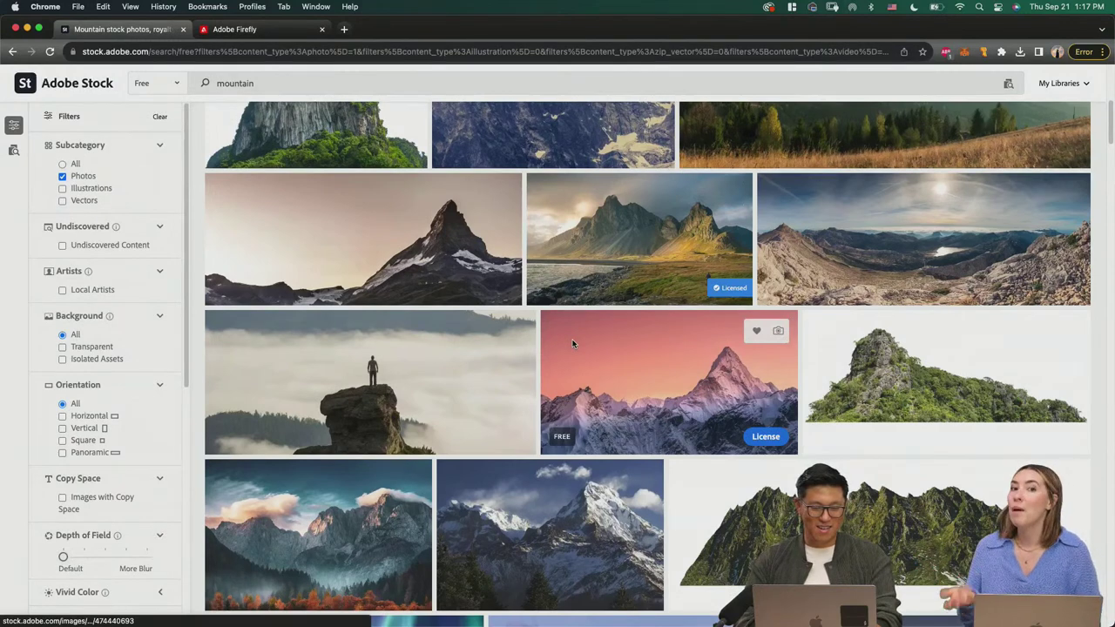
{"action": "scroll", "coordinate": [573, 343], "scroll_direction": "down", "scroll_amount": 1}
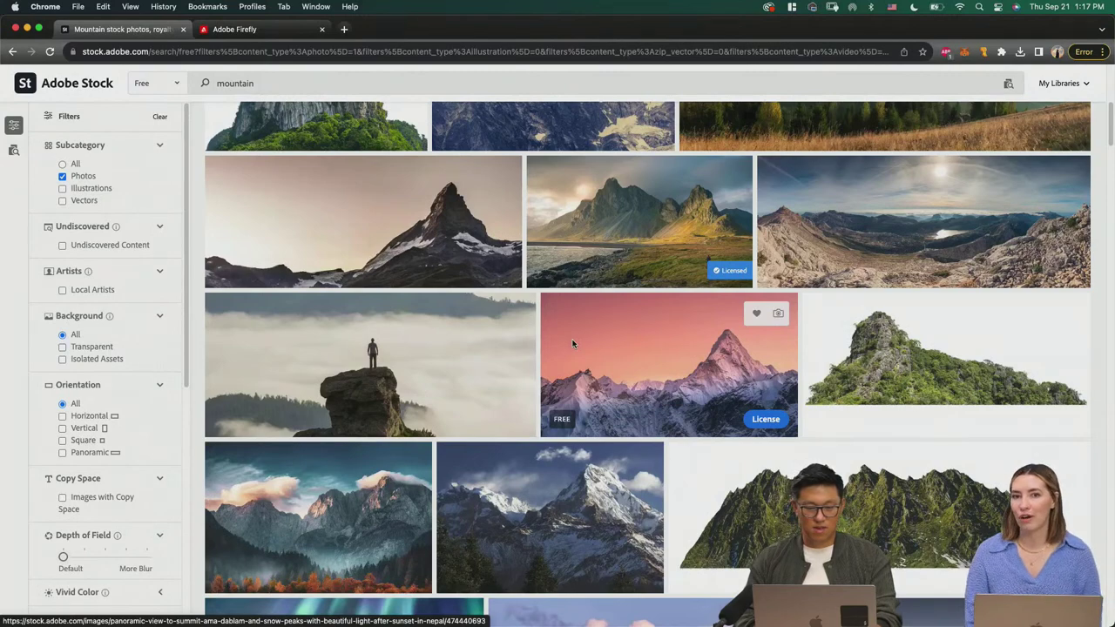
{"action": "scroll", "coordinate": [572, 344], "scroll_direction": "up", "scroll_amount": 1}
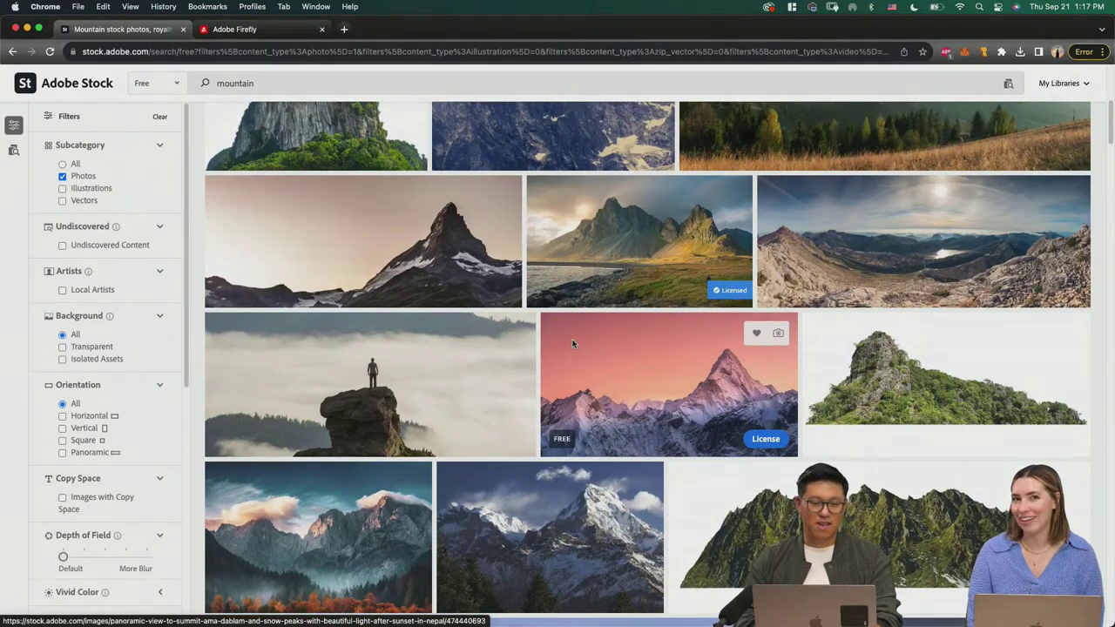
{"action": "scroll", "coordinate": [572, 343], "scroll_direction": "down", "scroll_amount": 1}
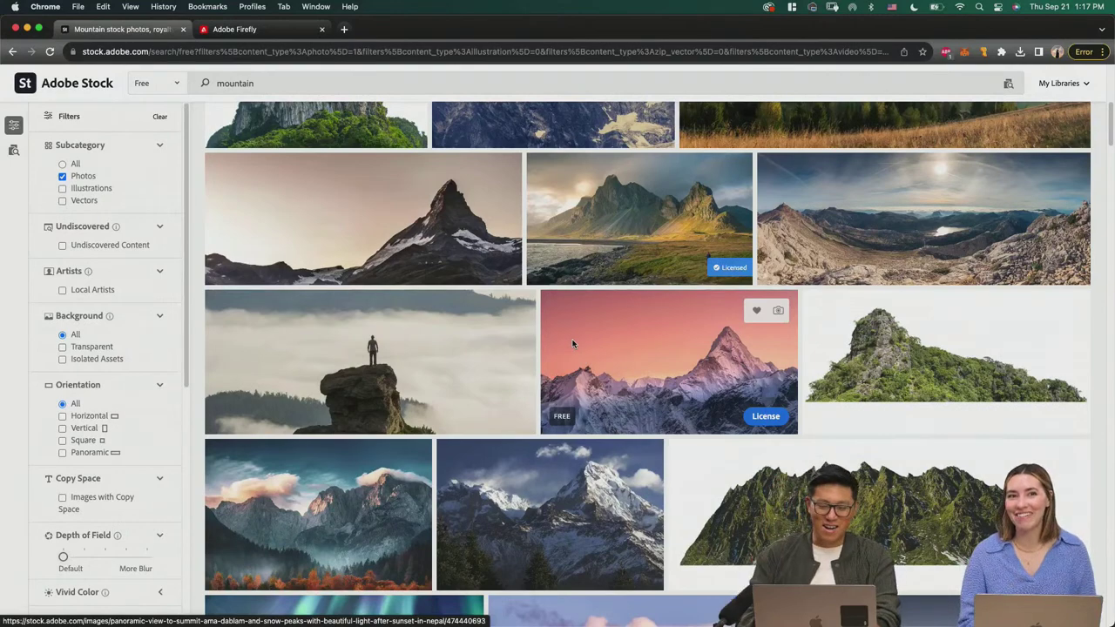
{"action": "scroll", "coordinate": [572, 344], "scroll_direction": "down", "scroll_amount": 5}
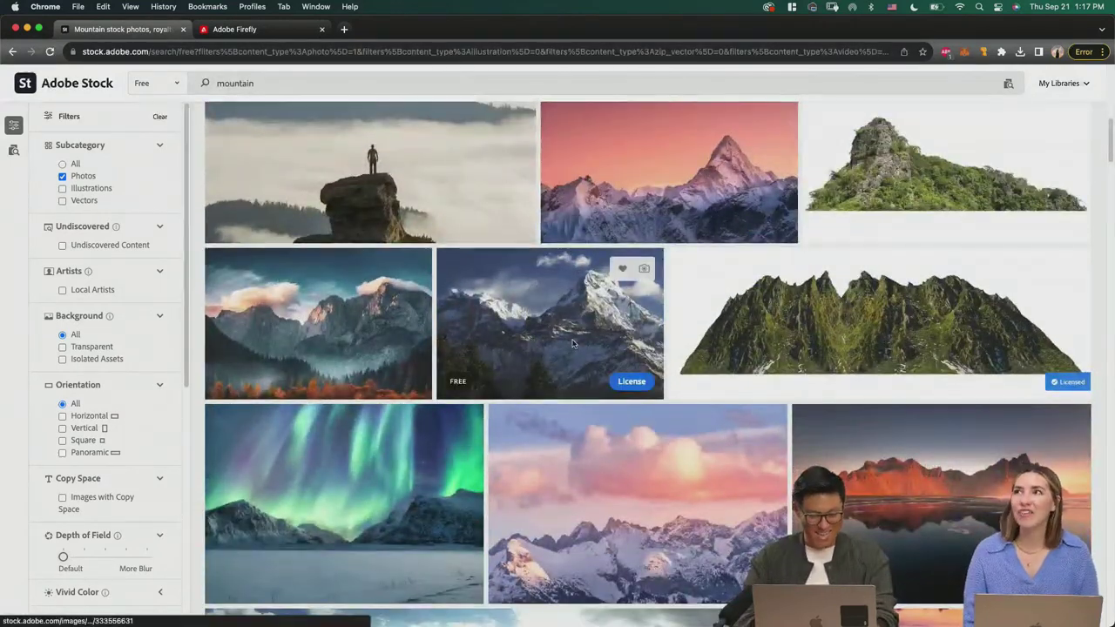
{"action": "scroll", "coordinate": [573, 344], "scroll_direction": "down", "scroll_amount": 4}
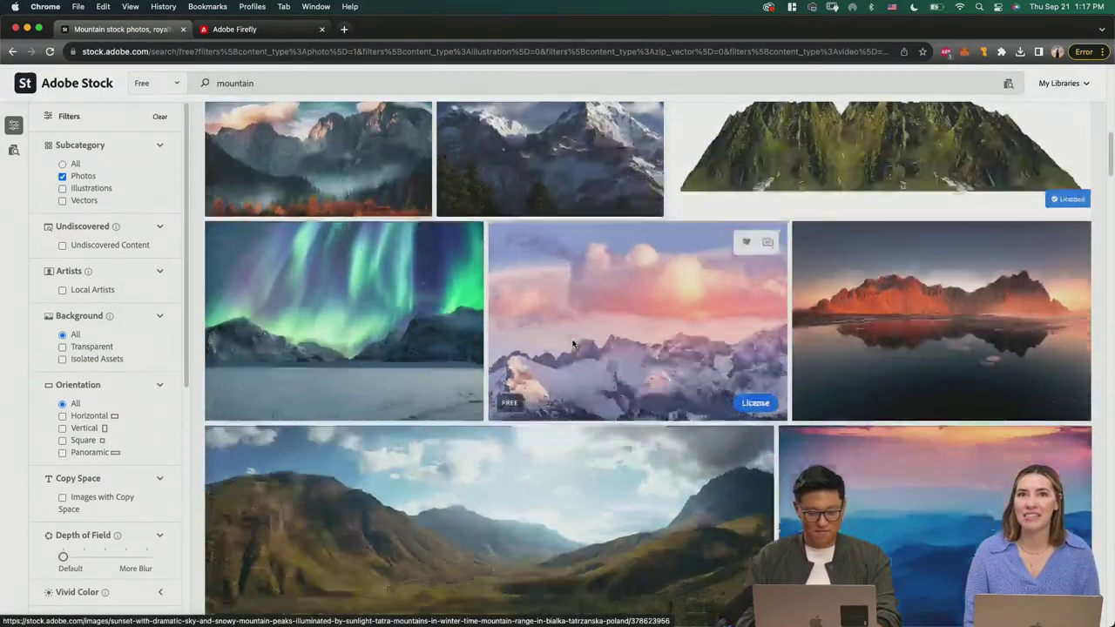
{"action": "scroll", "coordinate": [572, 343], "scroll_direction": "down", "scroll_amount": 7}
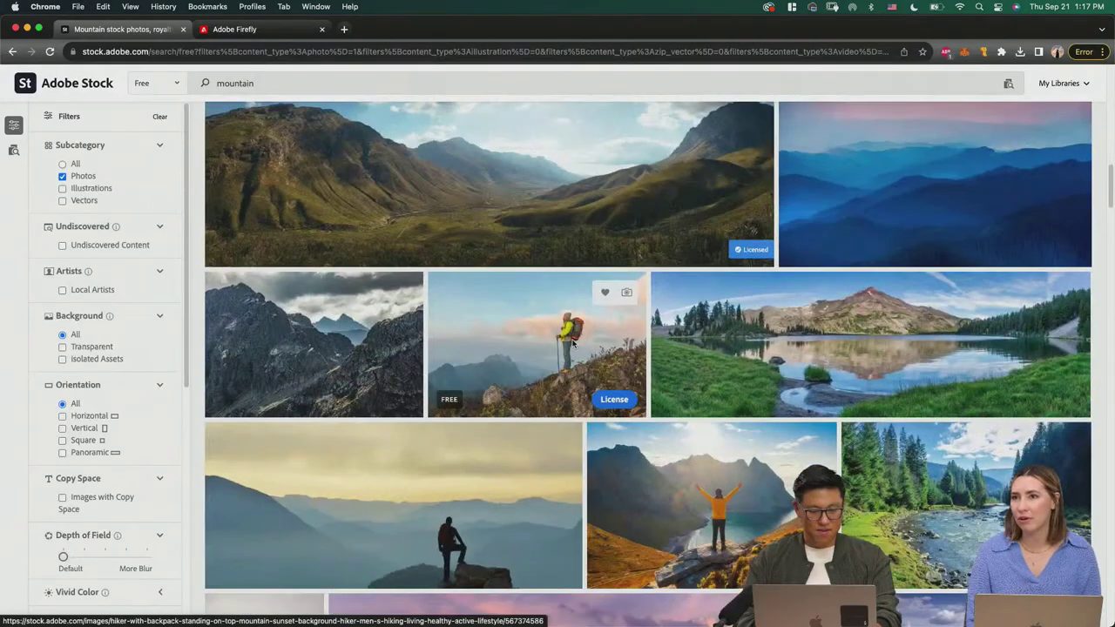
{"action": "scroll", "coordinate": [572, 343], "scroll_direction": "down", "scroll_amount": 6}
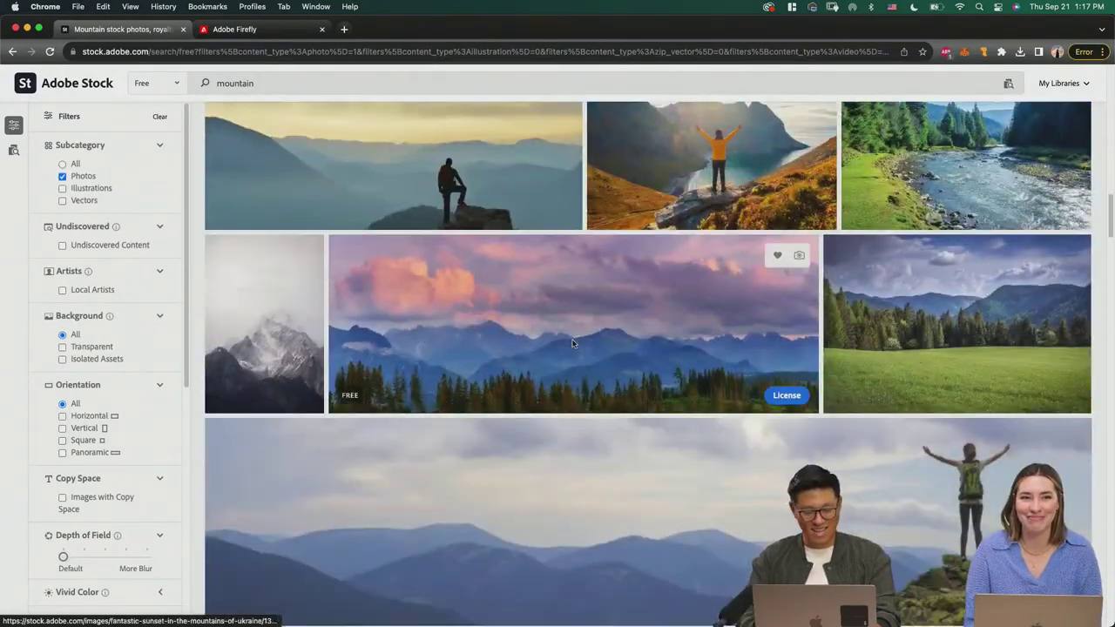
Step: Open the preview of the Sunset at Eystrahorn photo and compare it with the fantasy landscape in Photoshop, returning to Chrome
{"action": "scroll", "coordinate": [572, 343], "scroll_direction": "up", "scroll_amount": 20}
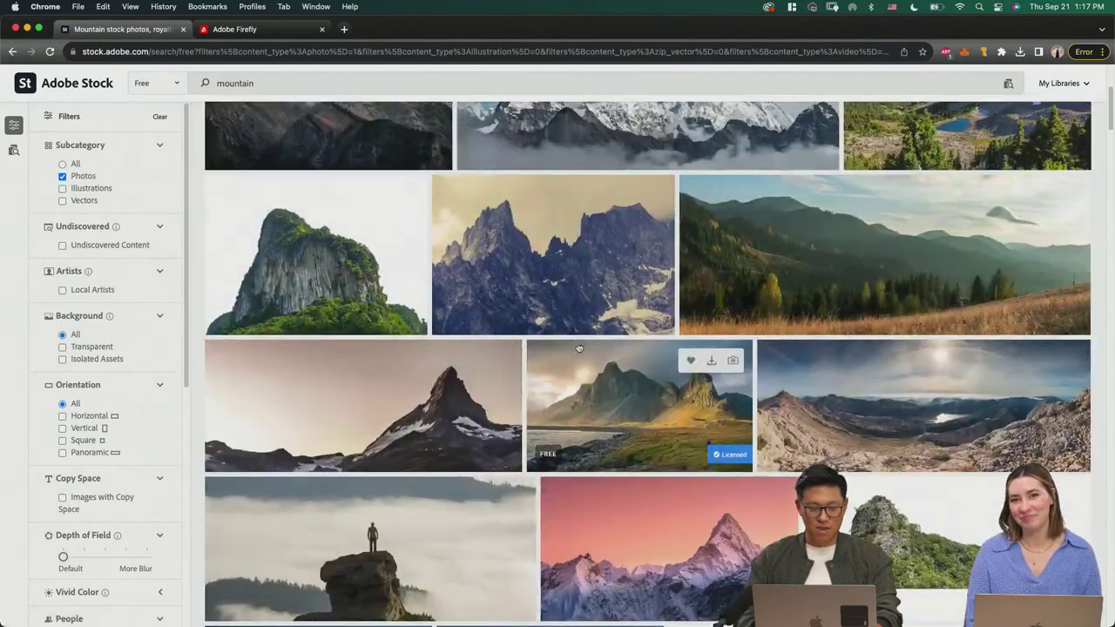
{"action": "left_click", "coordinate": [615, 394]}
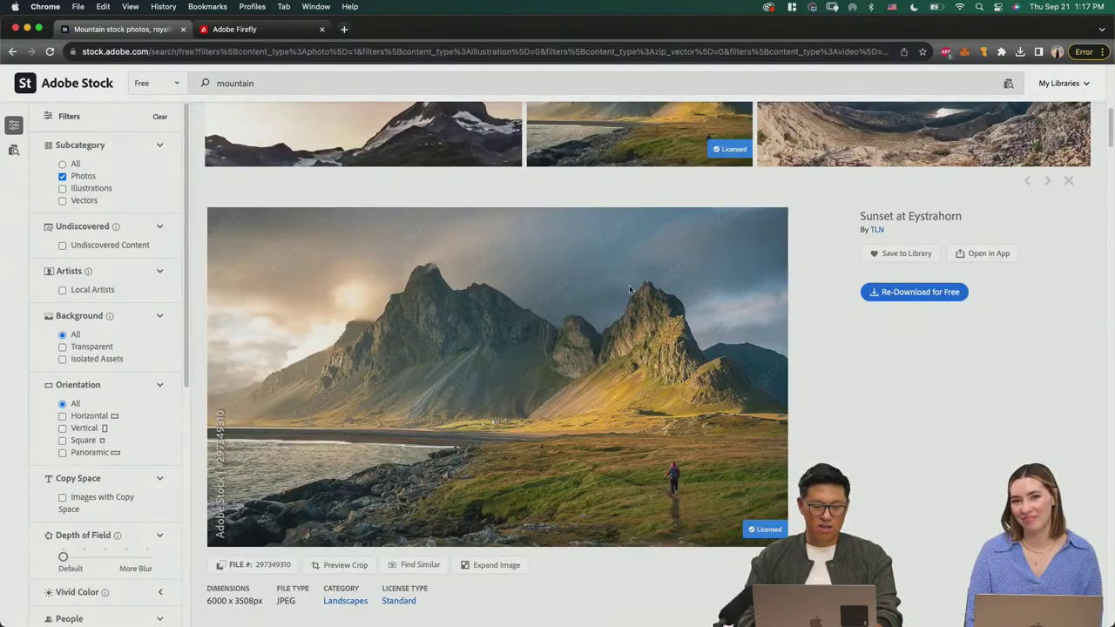
{"action": "key", "text": "super+Tab"}
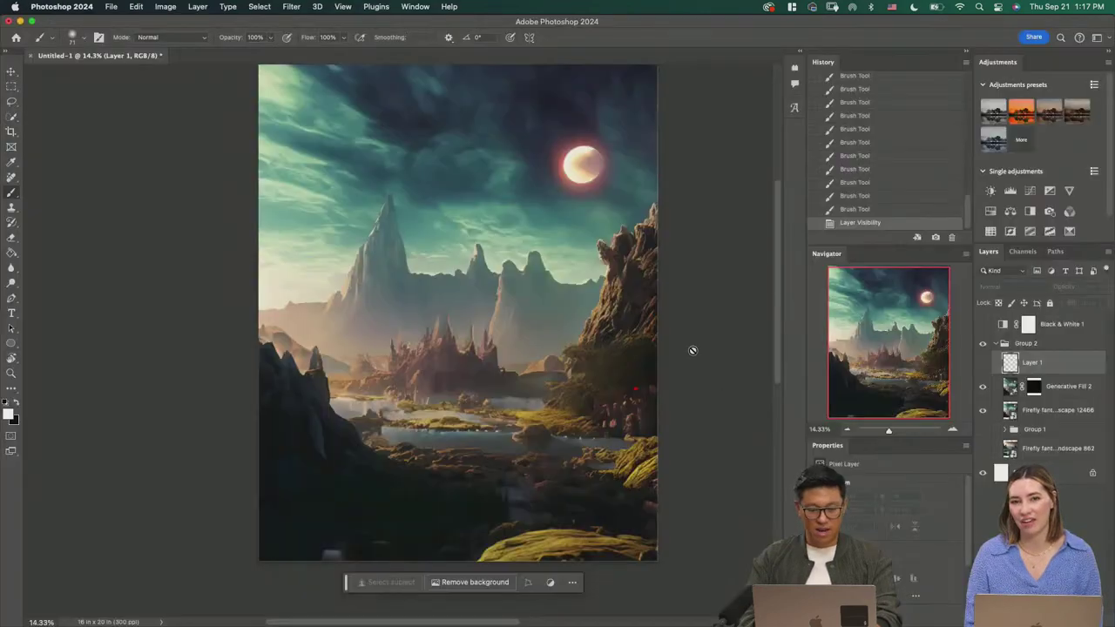
{"action": "key", "text": "super+Tab"}
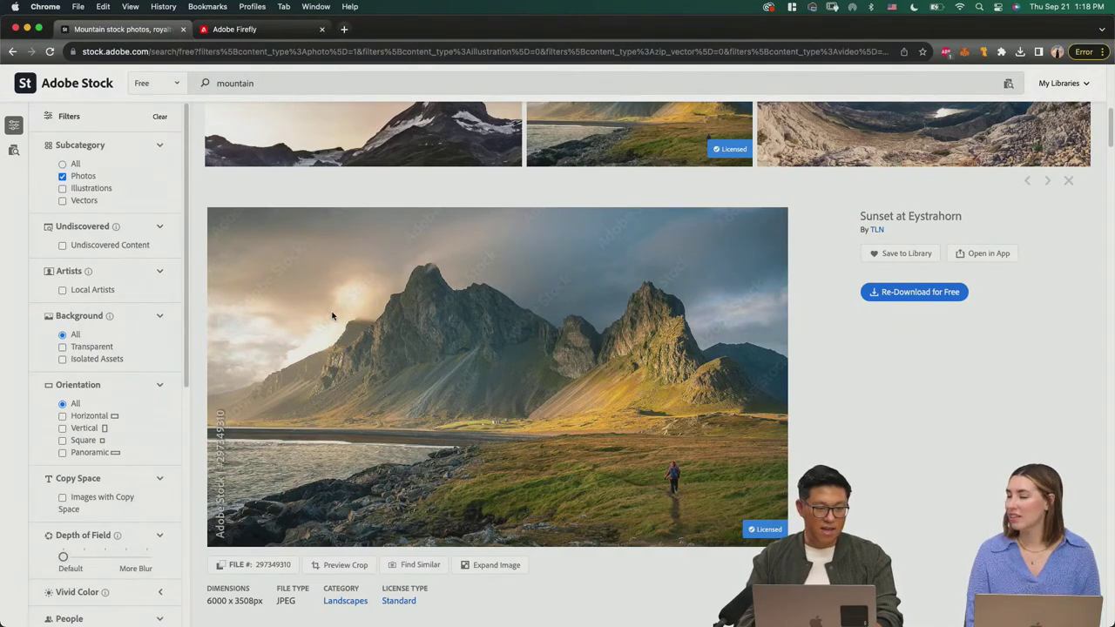
{"action": "scroll", "coordinate": [332, 315], "scroll_direction": "down", "scroll_amount": 2}
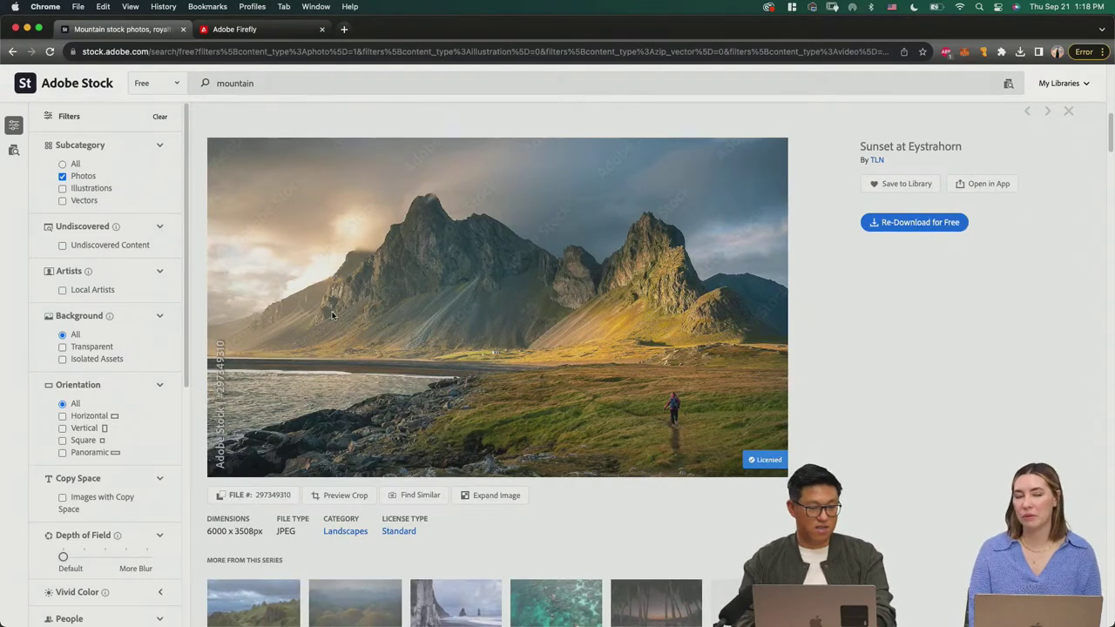
Step: Browse the free mountain photos below the Sunset at Eystrahorn preview for further landscapes and isolated rock cutouts
{"action": "scroll", "coordinate": [332, 315], "scroll_direction": "down", "scroll_amount": 20}
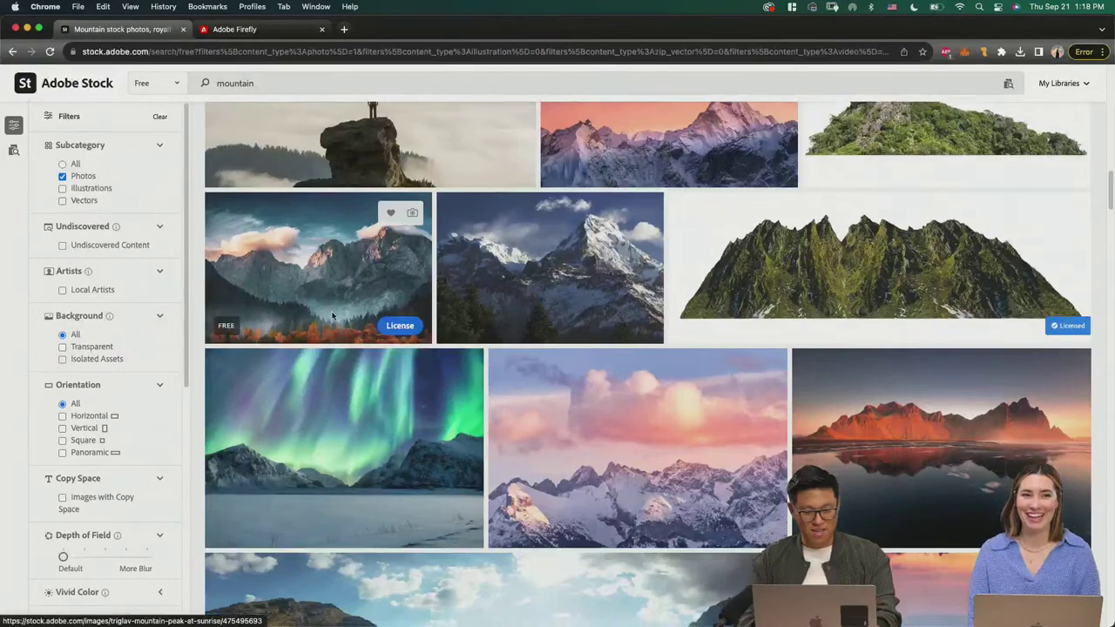
{"action": "scroll", "coordinate": [331, 315], "scroll_direction": "down", "scroll_amount": 10}
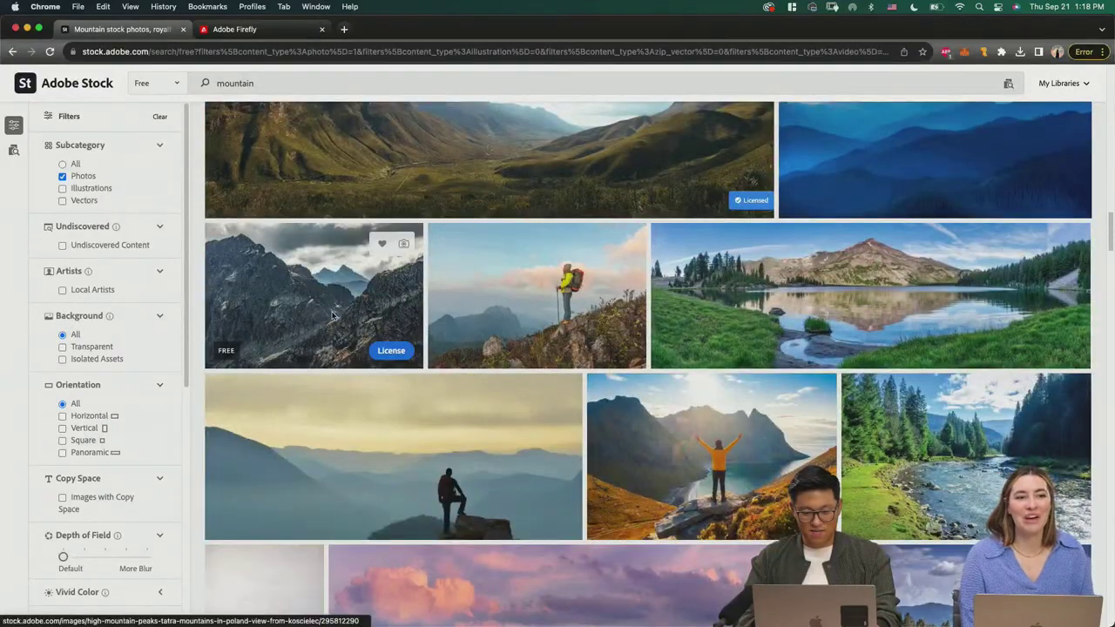
{"action": "scroll", "coordinate": [331, 315], "scroll_direction": "down", "scroll_amount": 5}
{"action": "scroll", "coordinate": [332, 316], "scroll_direction": "down", "scroll_amount": 4}
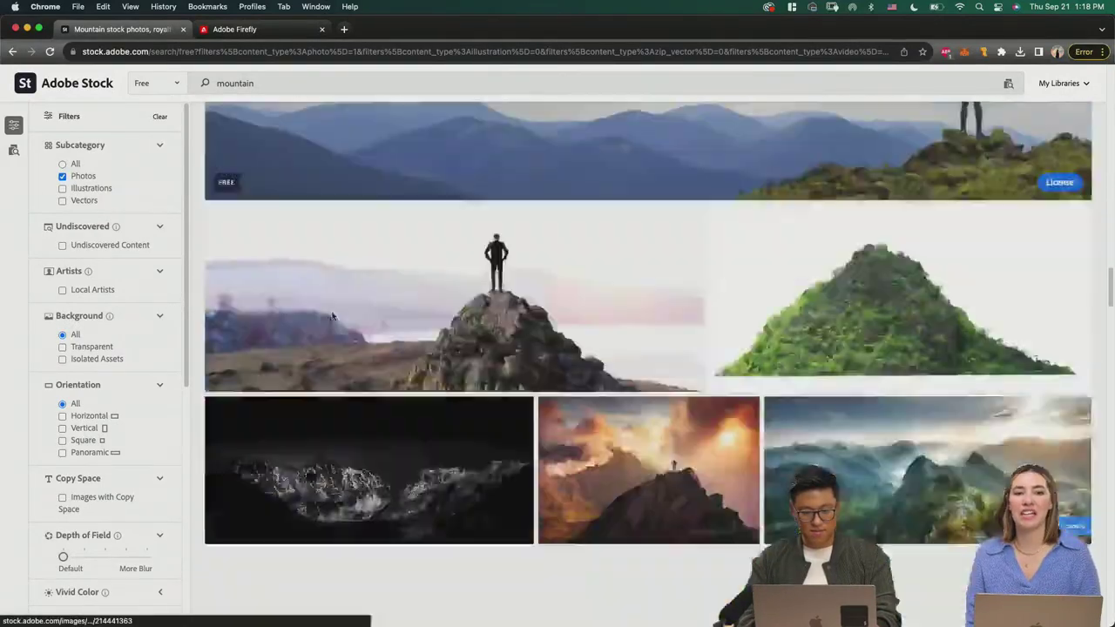
{"action": "scroll", "coordinate": [331, 315], "scroll_direction": "down", "scroll_amount": 3}
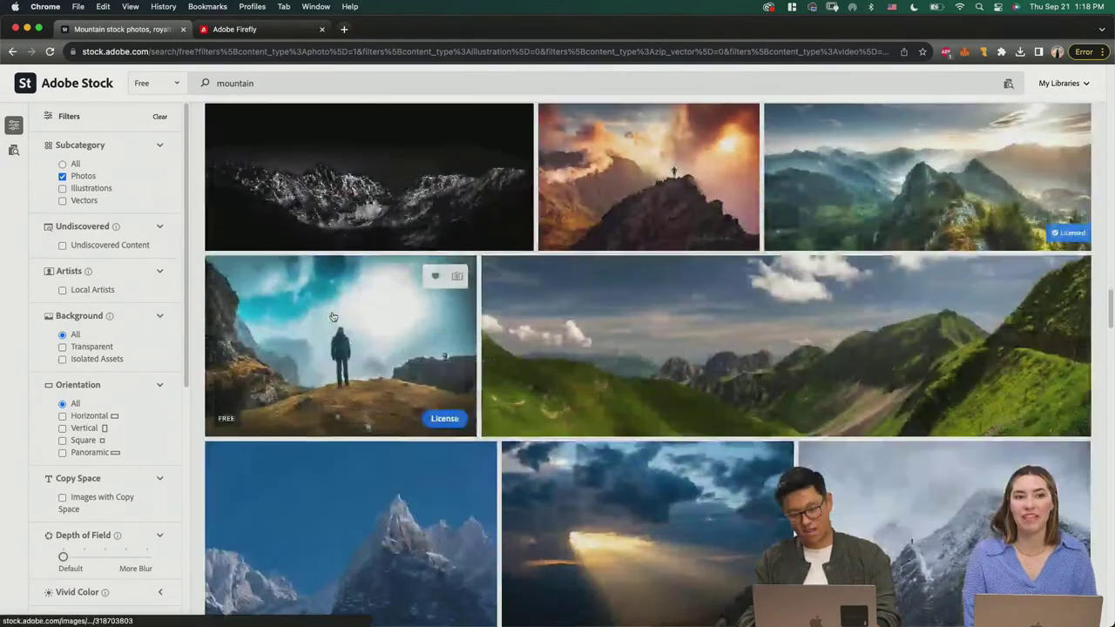
{"action": "scroll", "coordinate": [331, 315], "scroll_direction": "down", "scroll_amount": 2}
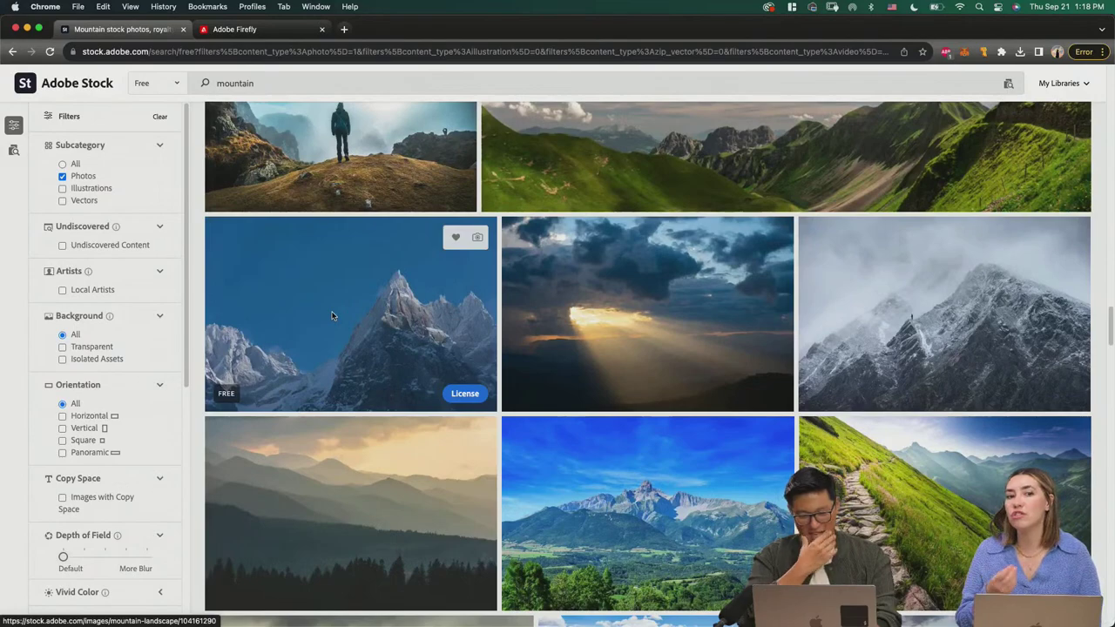
{"action": "scroll", "coordinate": [331, 315], "scroll_direction": "down", "scroll_amount": 6}
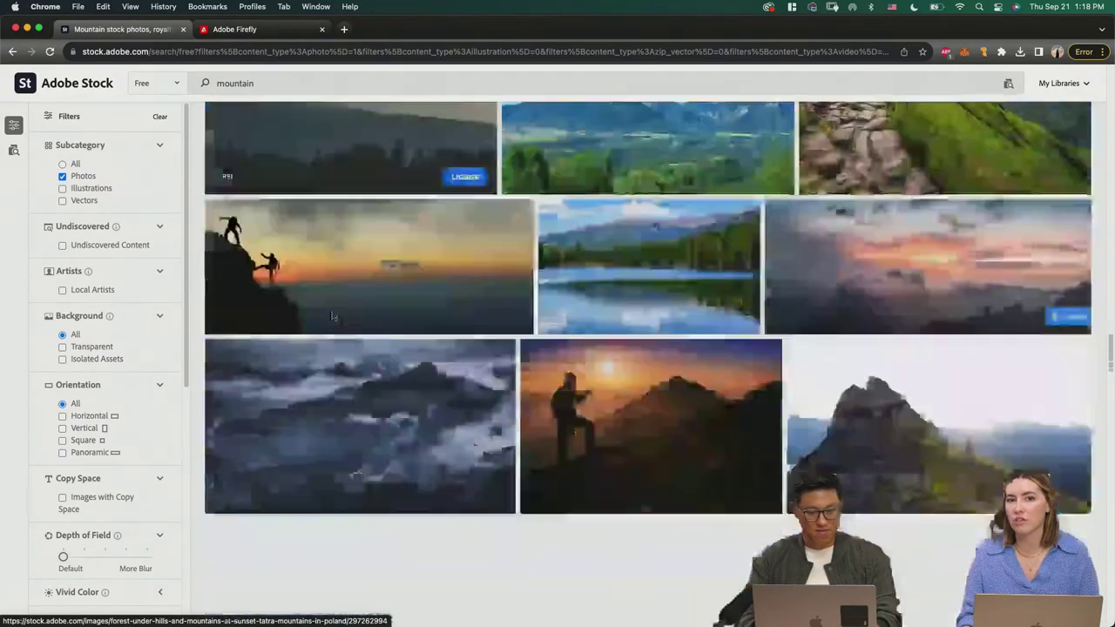
{"action": "scroll", "coordinate": [332, 316], "scroll_direction": "down", "scroll_amount": 2}
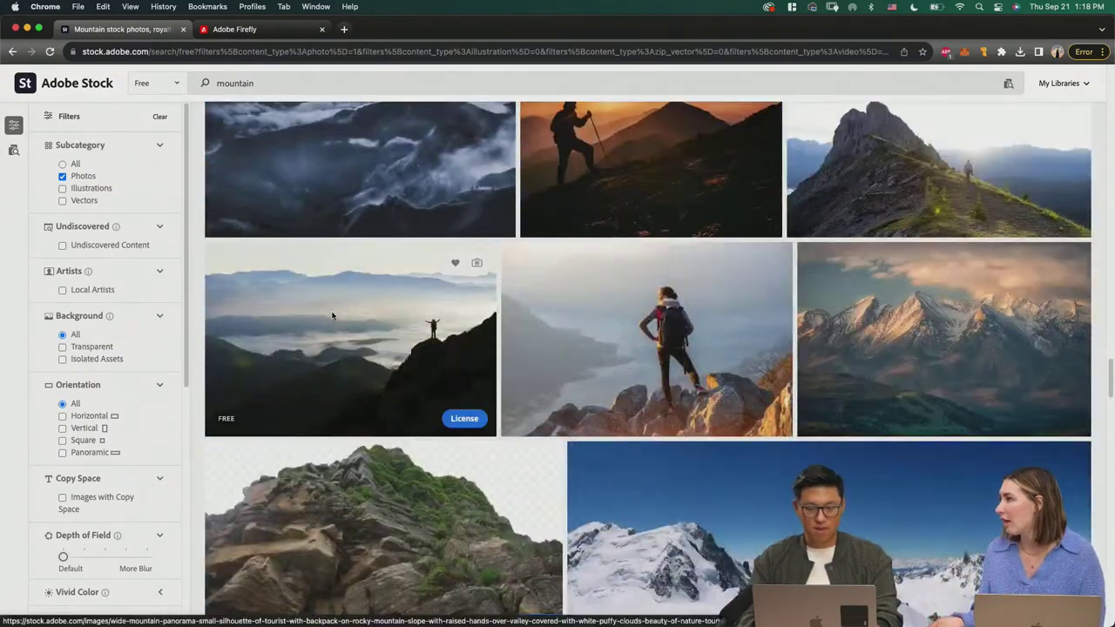
{"action": "scroll", "coordinate": [332, 315], "scroll_direction": "down", "scroll_amount": 3}
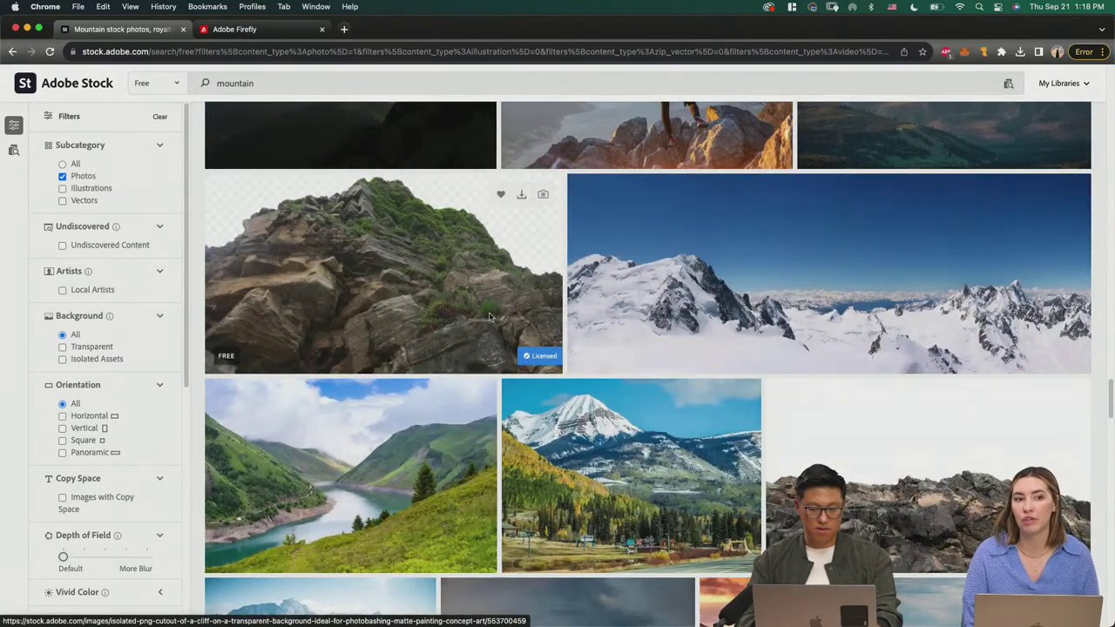
{"action": "scroll", "coordinate": [489, 316], "scroll_direction": "down", "scroll_amount": 2}
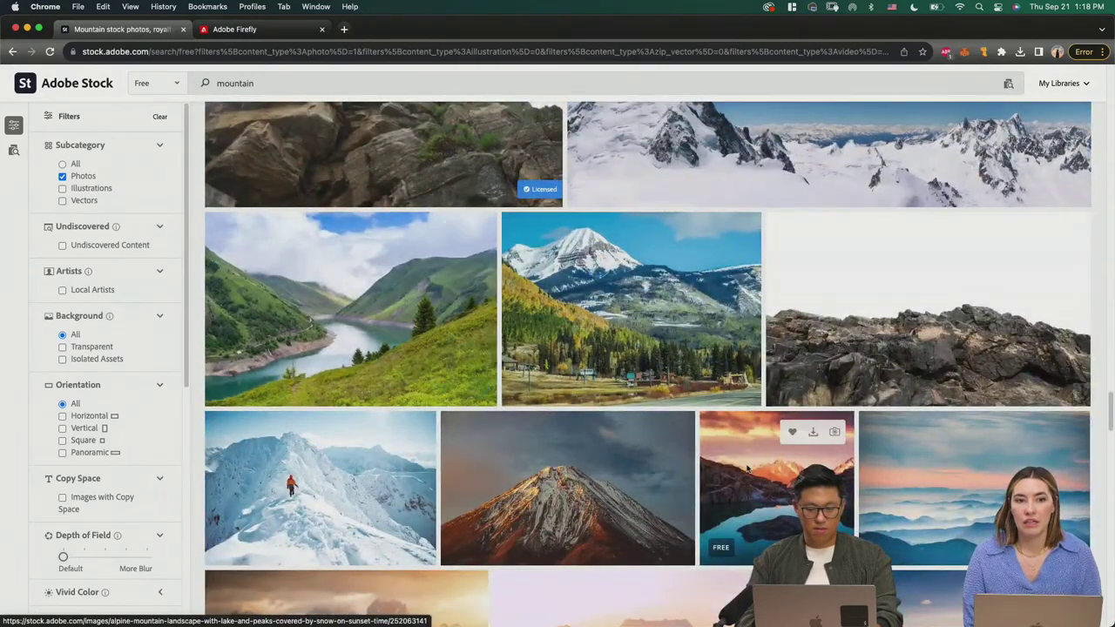
{"action": "scroll", "coordinate": [604, 423], "scroll_direction": "down", "scroll_amount": 3}
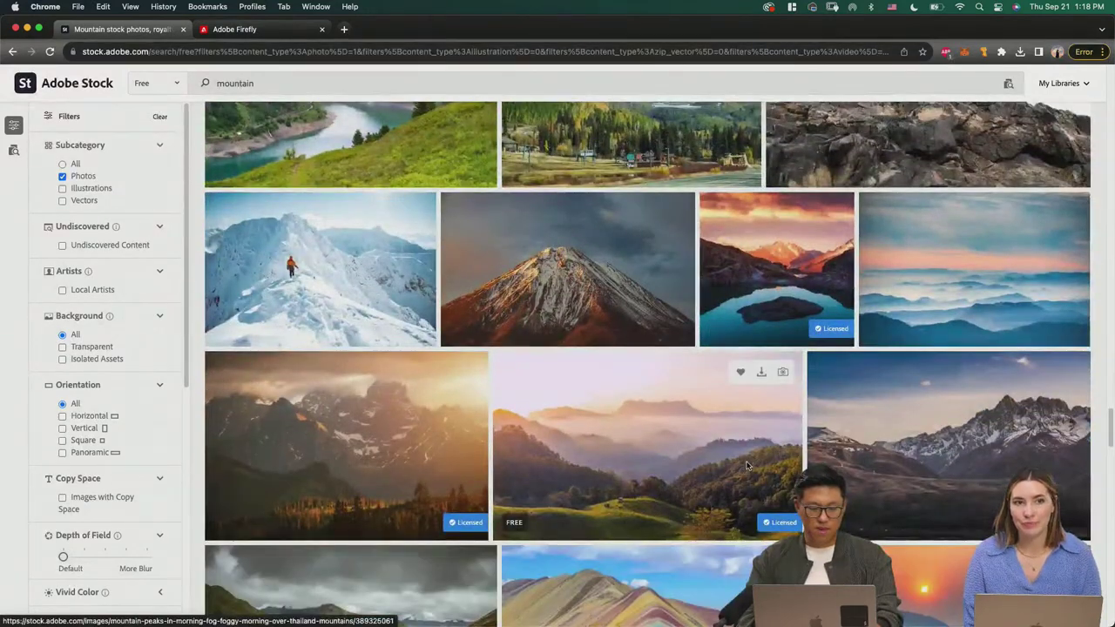
{"action": "scroll", "coordinate": [605, 419], "scroll_direction": "down", "scroll_amount": 1}
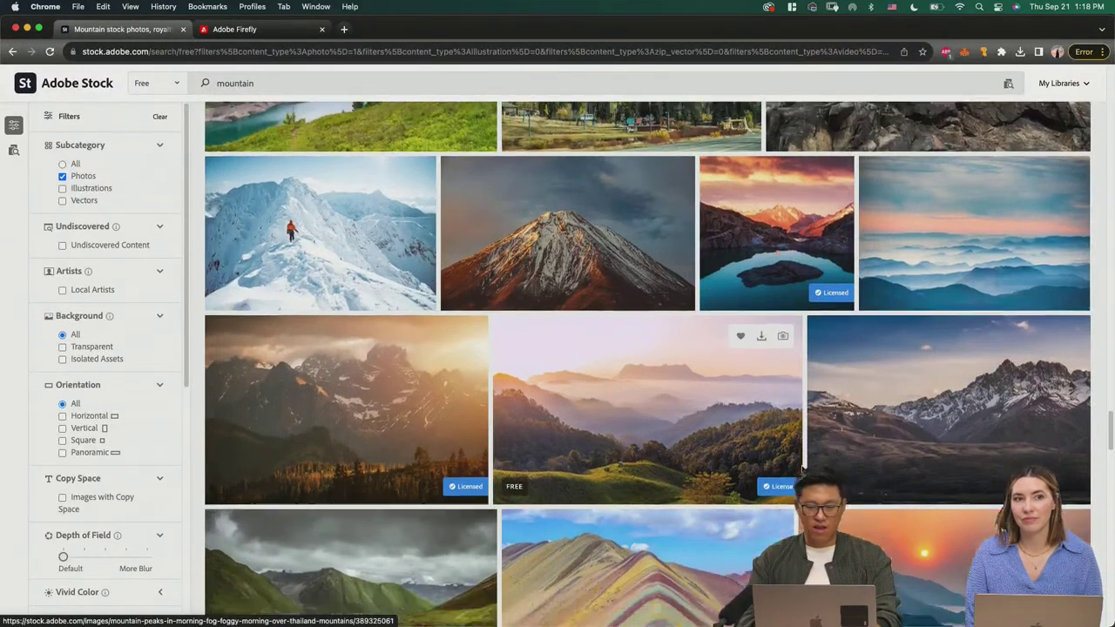
{"action": "scroll", "coordinate": [801, 468], "scroll_direction": "down", "scroll_amount": 4}
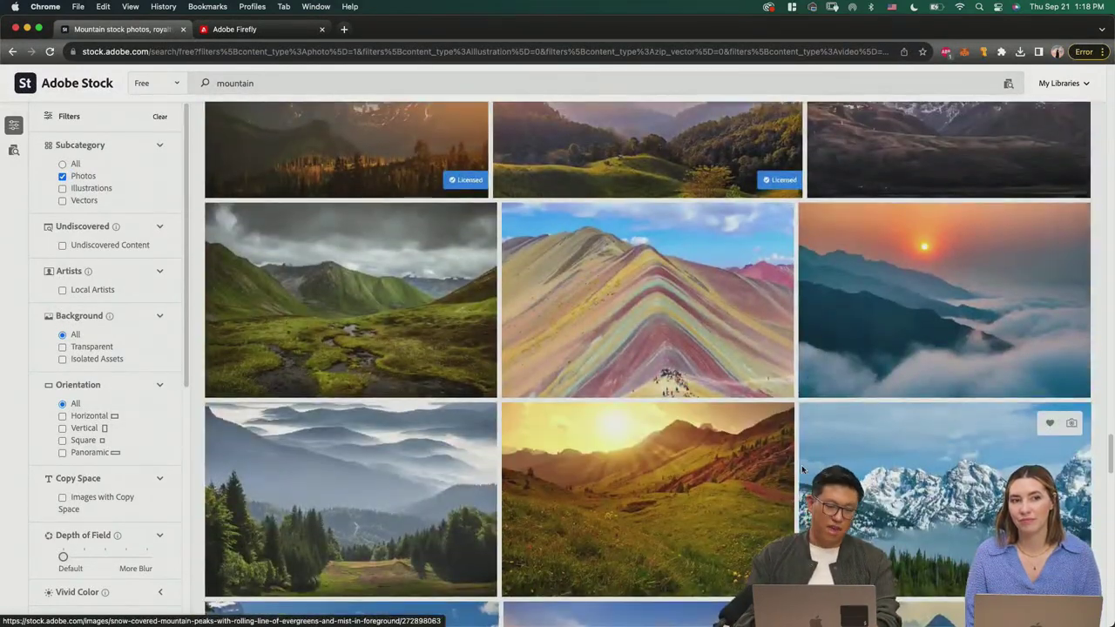
Step: Look further through the free mountain photos for misty layered ranges, lake reflections and rock cutouts
{"action": "scroll", "coordinate": [803, 471], "scroll_direction": "up", "scroll_amount": 3}
{"action": "scroll", "coordinate": [803, 471], "scroll_direction": "down", "scroll_amount": 7}
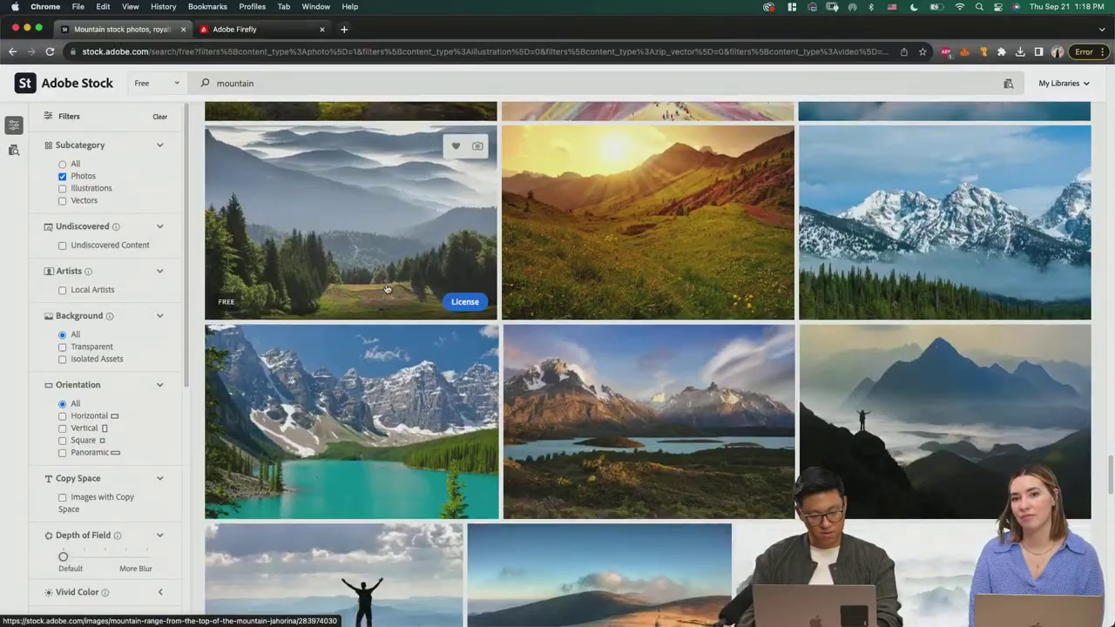
{"action": "scroll", "coordinate": [387, 289], "scroll_direction": "down", "scroll_amount": 10}
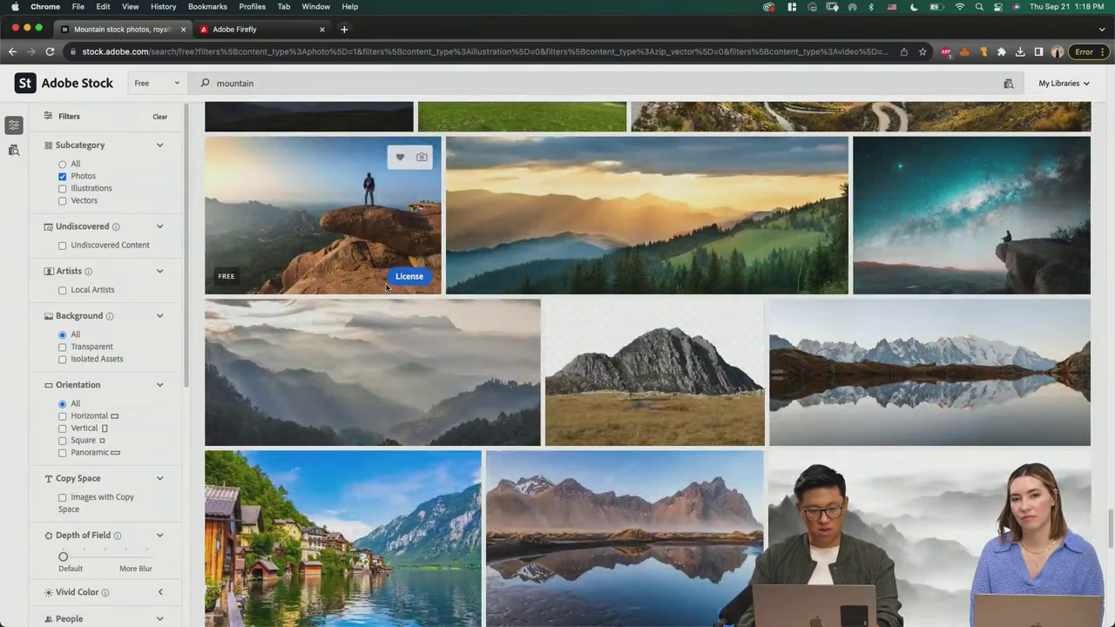
{"action": "scroll", "coordinate": [386, 289], "scroll_direction": "down", "scroll_amount": 2}
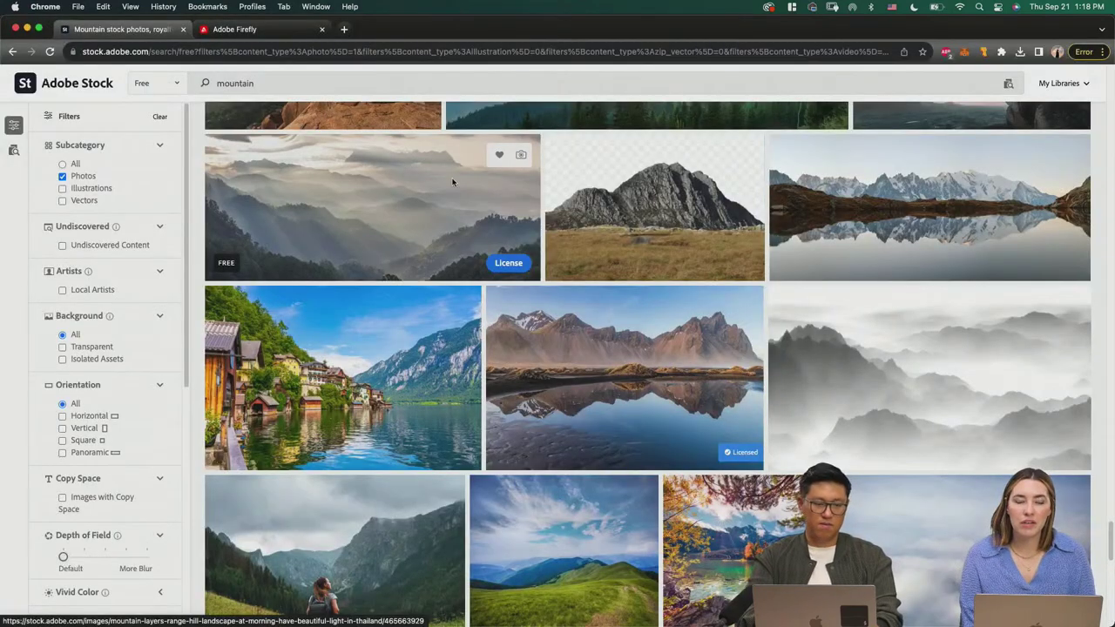
Step: Search the free Adobe Stock photos for dramatic cloud
{"action": "key", "text": "super+a"}
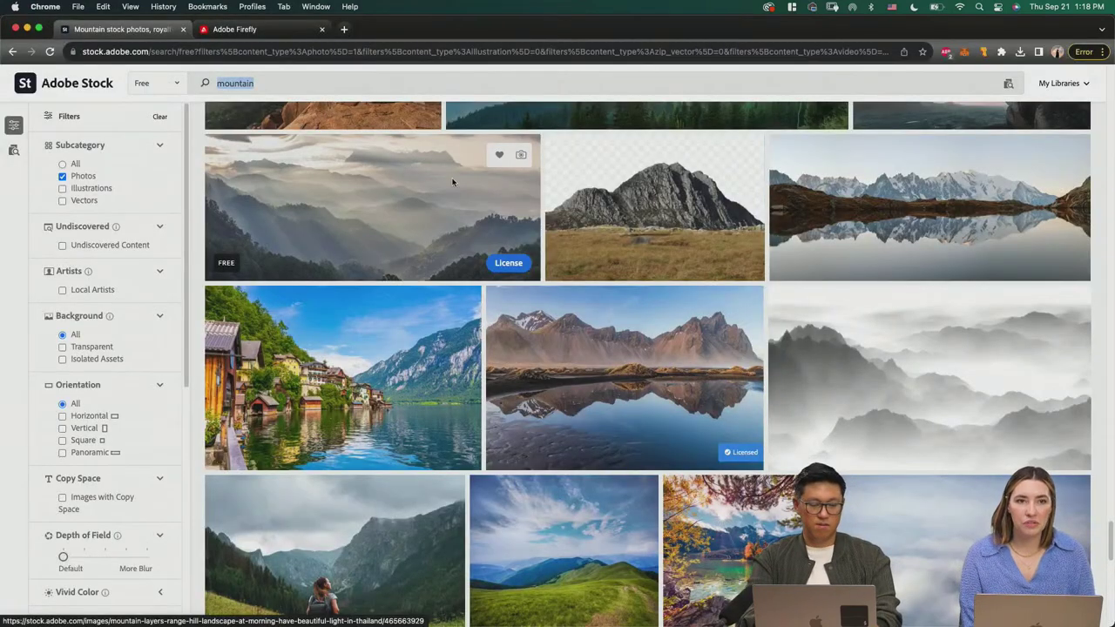
{"action": "type", "text": "dramatic cloud"}
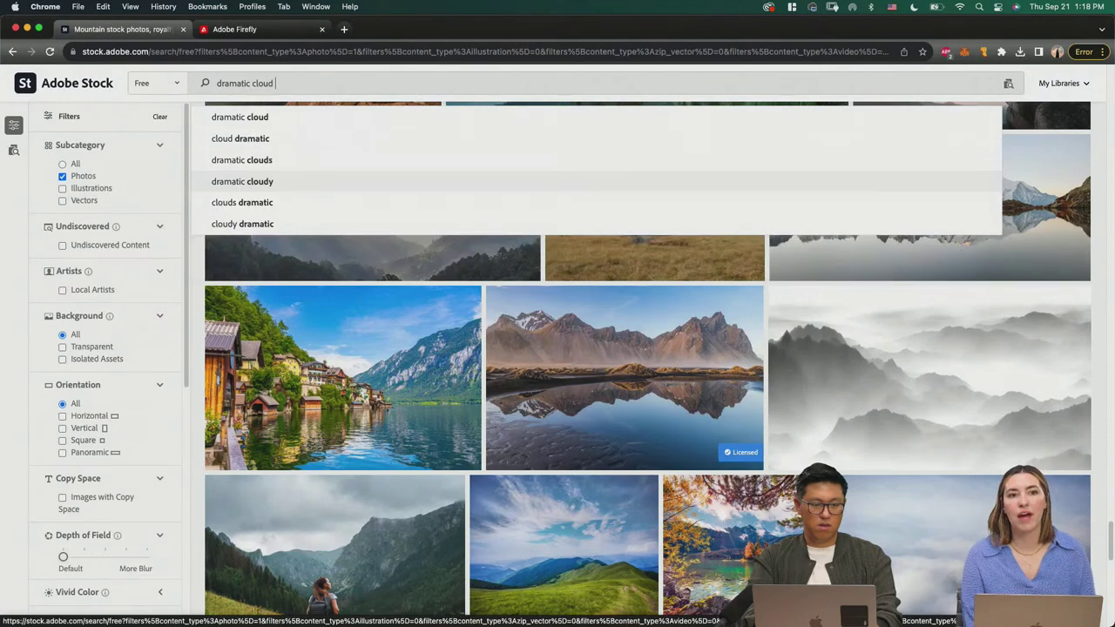
{"action": "key", "text": "Return"}
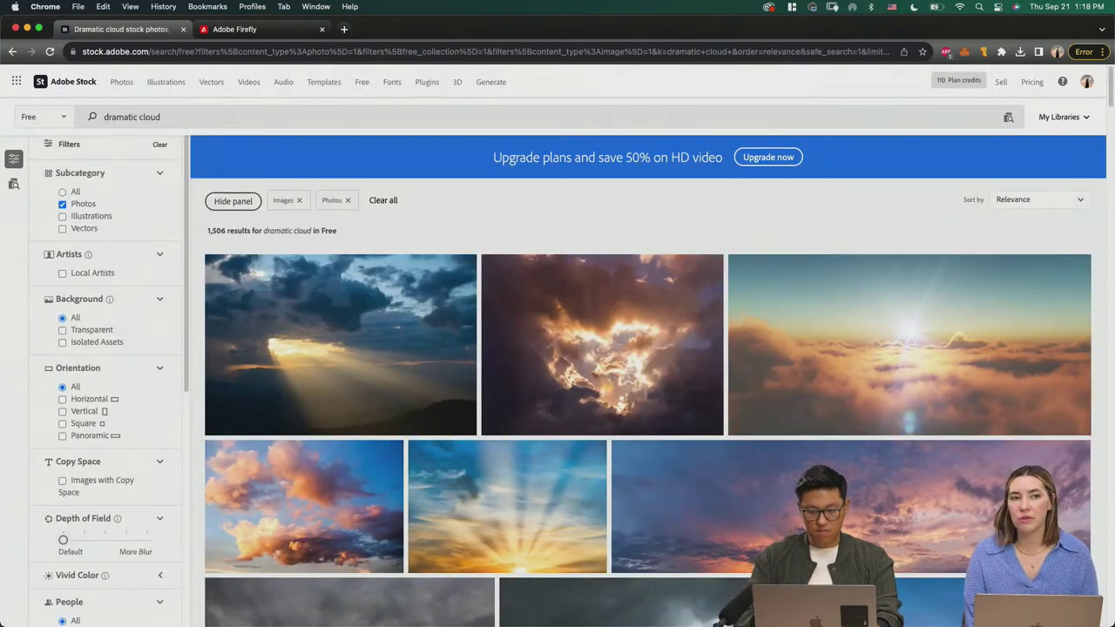
{"action": "key", "text": "super+Tab"}
{"action": "key", "text": "super+Tab"}
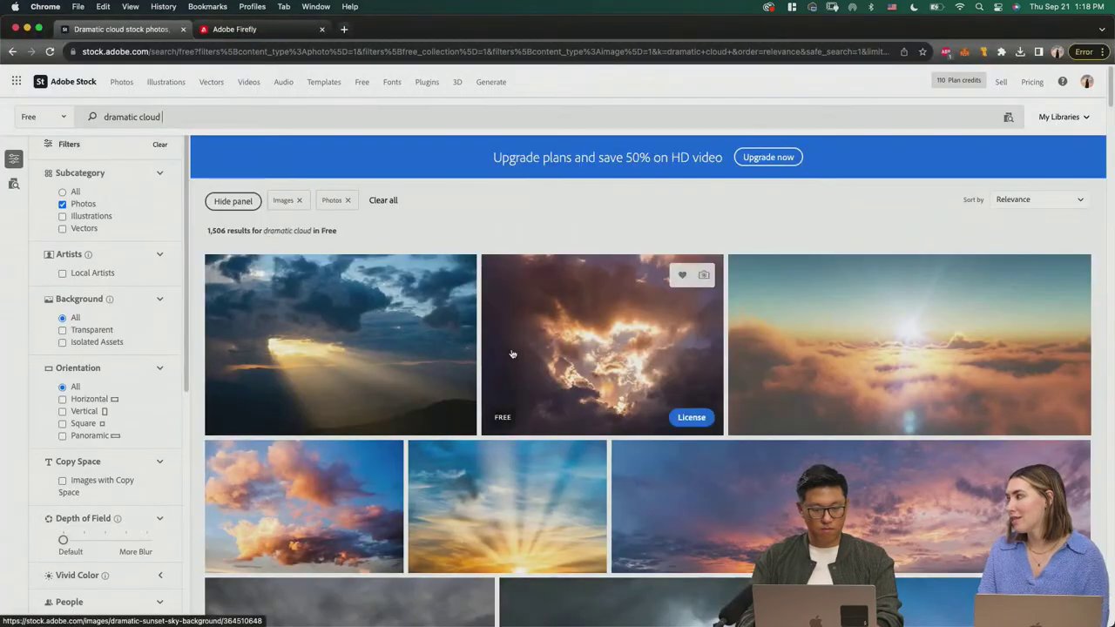
Step: License the wide purple and orange sunset sky panorama and save it as AdobeStock_374885113 in folder 2
{"action": "scroll", "coordinate": [513, 353], "scroll_direction": "down", "scroll_amount": 5}
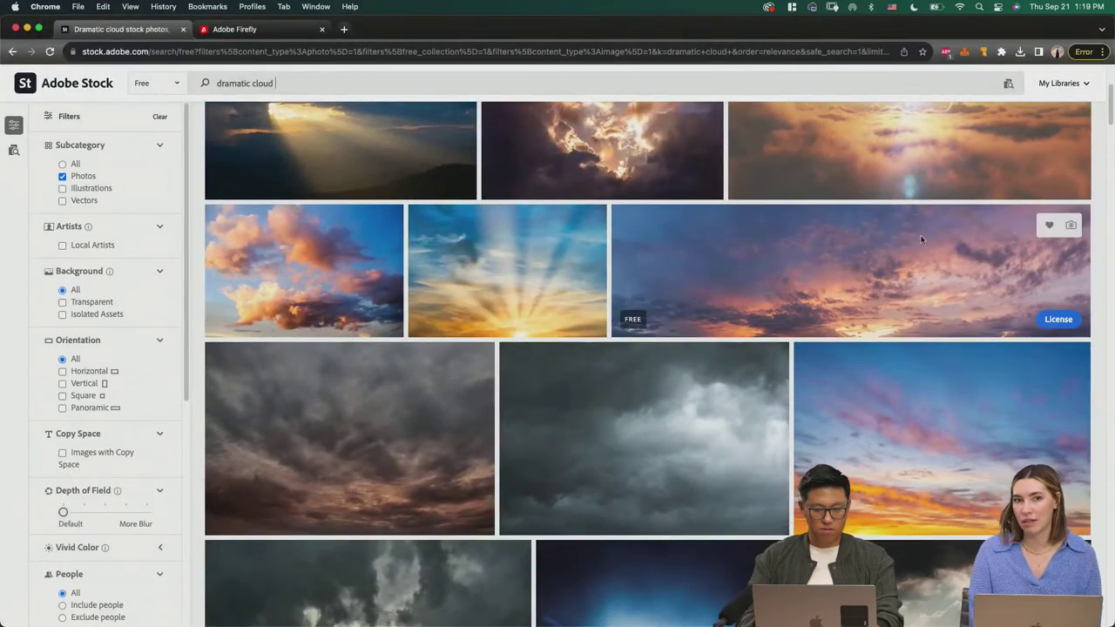
{"action": "left_click", "coordinate": [1056, 320]}
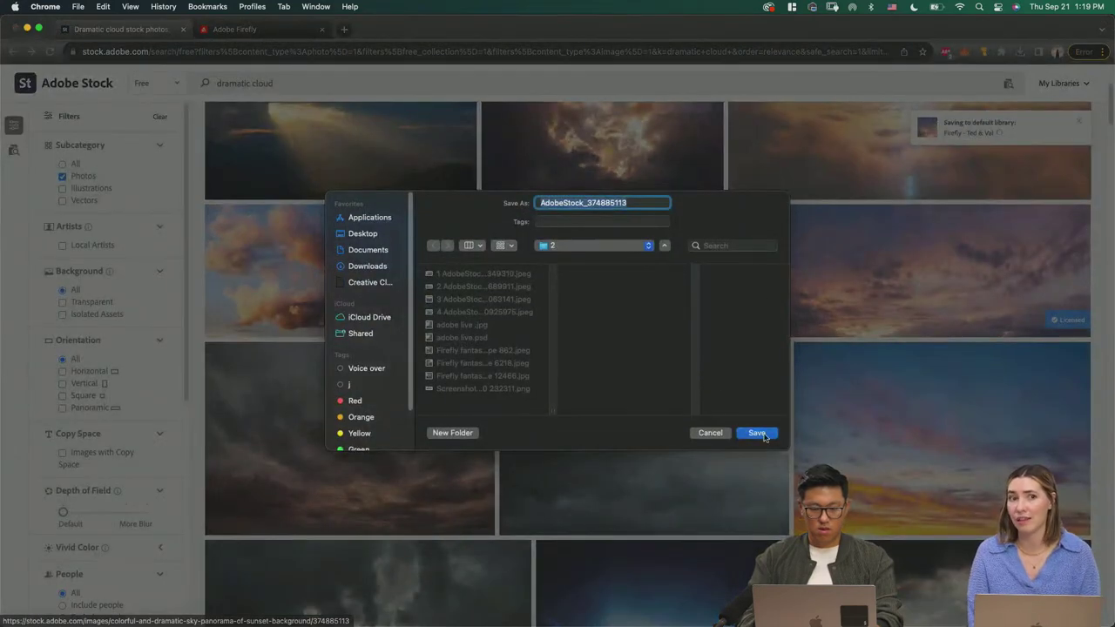
{"action": "left_click", "coordinate": [766, 426]}
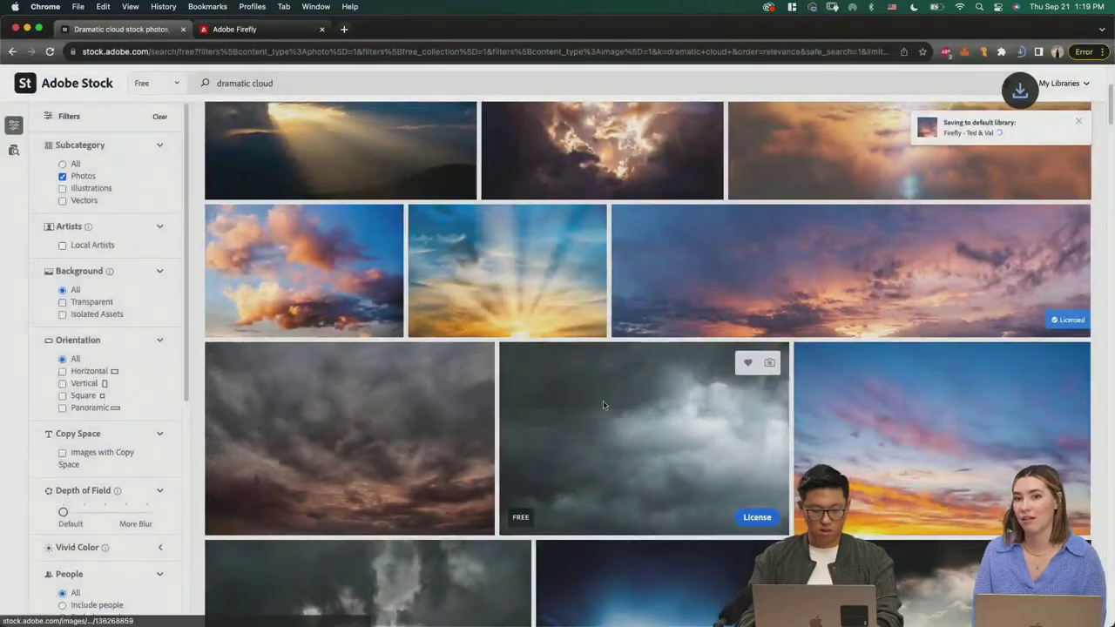
Step: Browse more dramatic cloud photos and compare them with the fantasy landscape in Photoshop, returning to Chrome
{"action": "scroll", "coordinate": [603, 403], "scroll_direction": "down", "scroll_amount": 3}
{"action": "scroll", "coordinate": [603, 404], "scroll_direction": "down", "scroll_amount": 5}
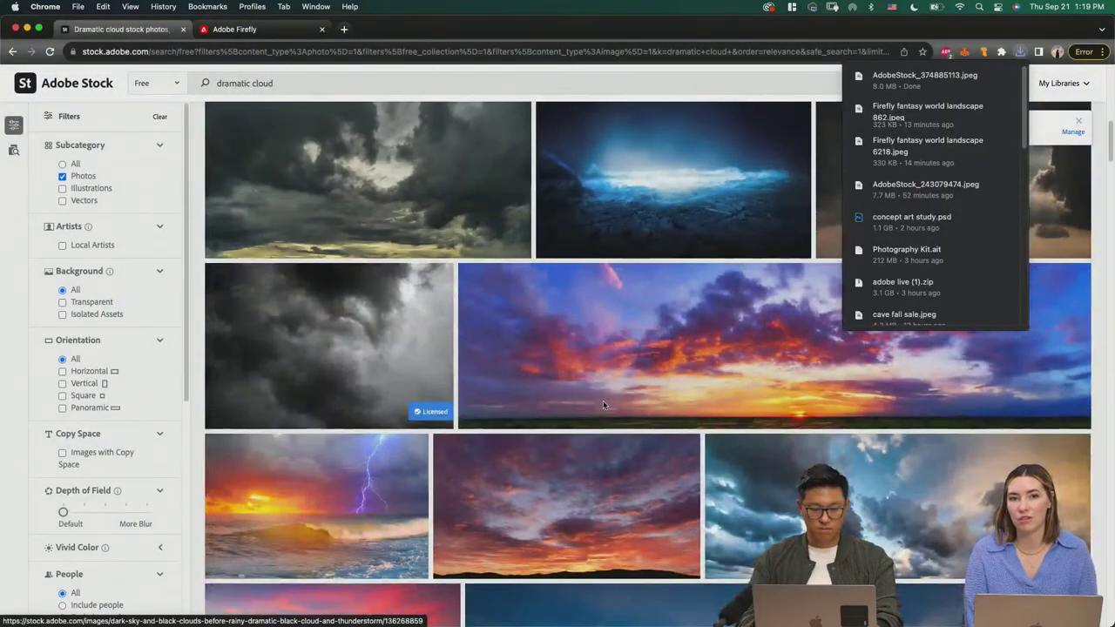
{"action": "scroll", "coordinate": [603, 404], "scroll_direction": "down", "scroll_amount": 4}
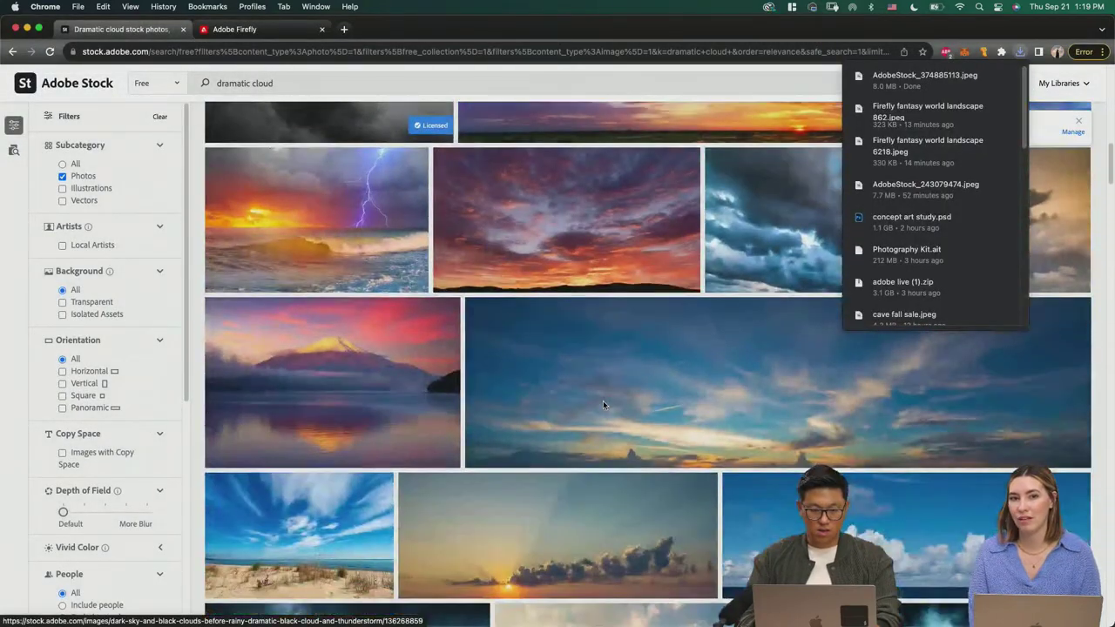
{"action": "key", "text": "super+Tab"}
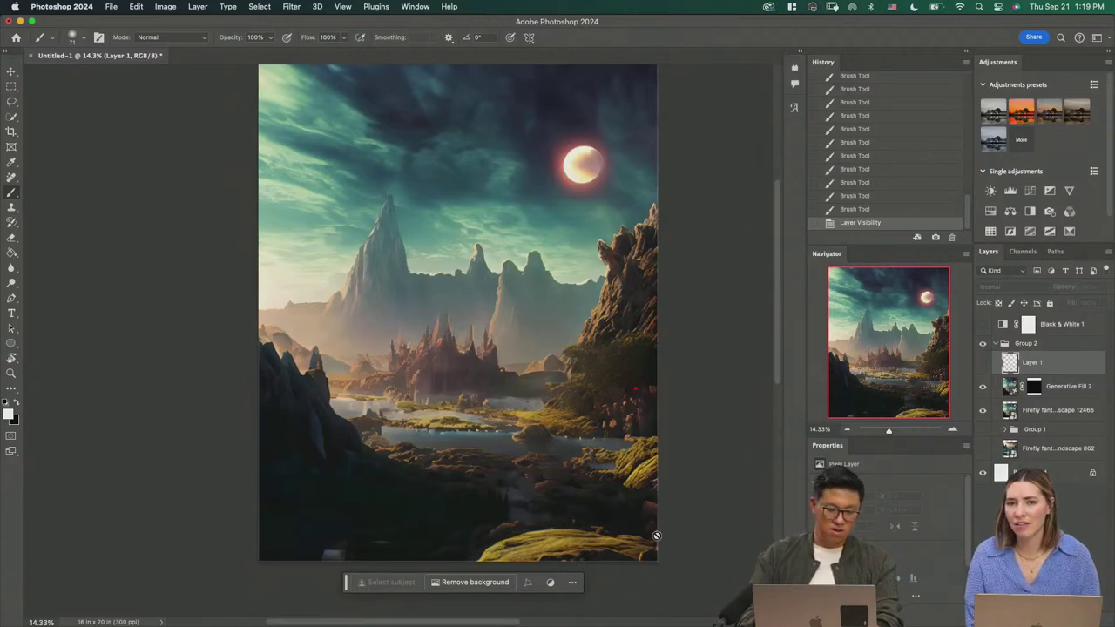
{"action": "key", "text": "super+Tab"}
Step: Search the free photos for grass hill, checking the fantasy landscape in Photoshop before returning to the results in Chrome
{"action": "left_click", "coordinate": [442, 92]}
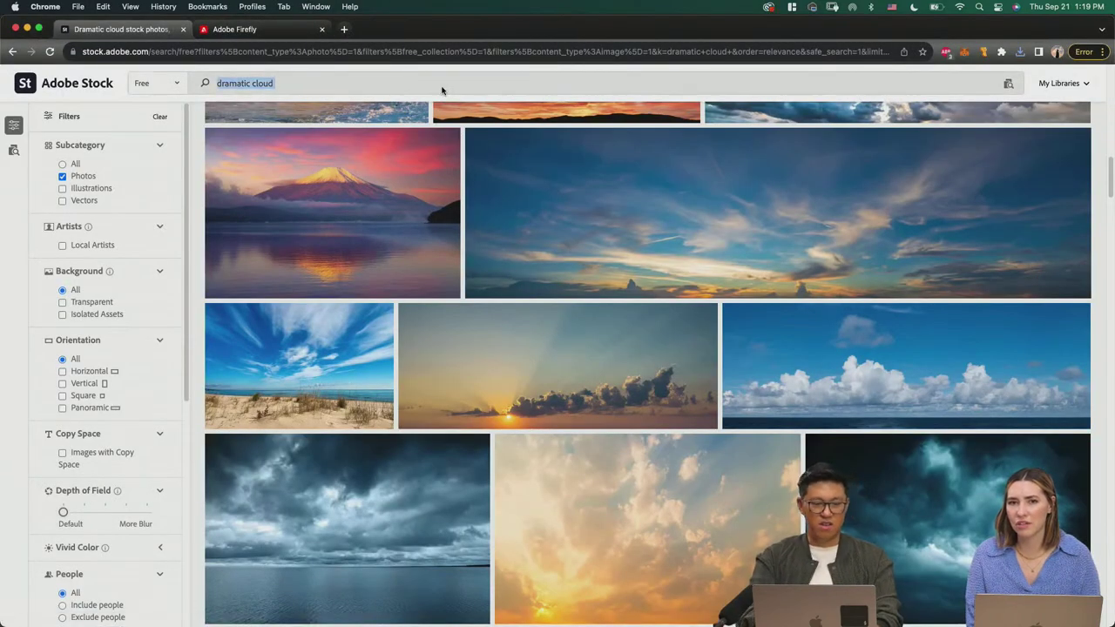
{"action": "type", "text": "hill"}
{"action": "key", "text": "super+a"}
{"action": "type", "text": "grass"}
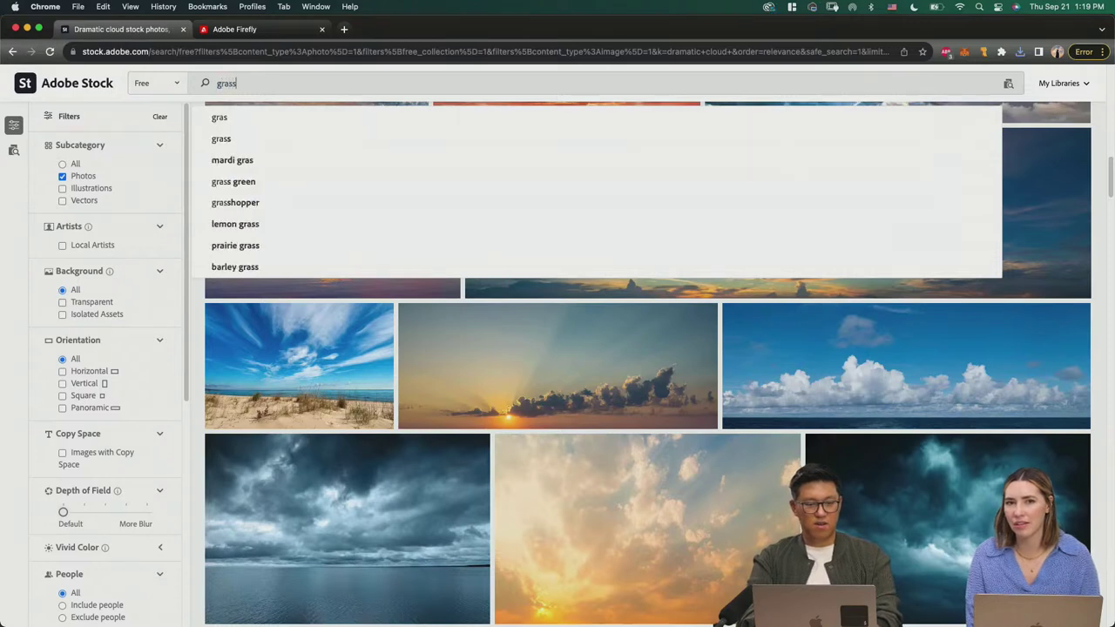
{"action": "type", "text": "y"}
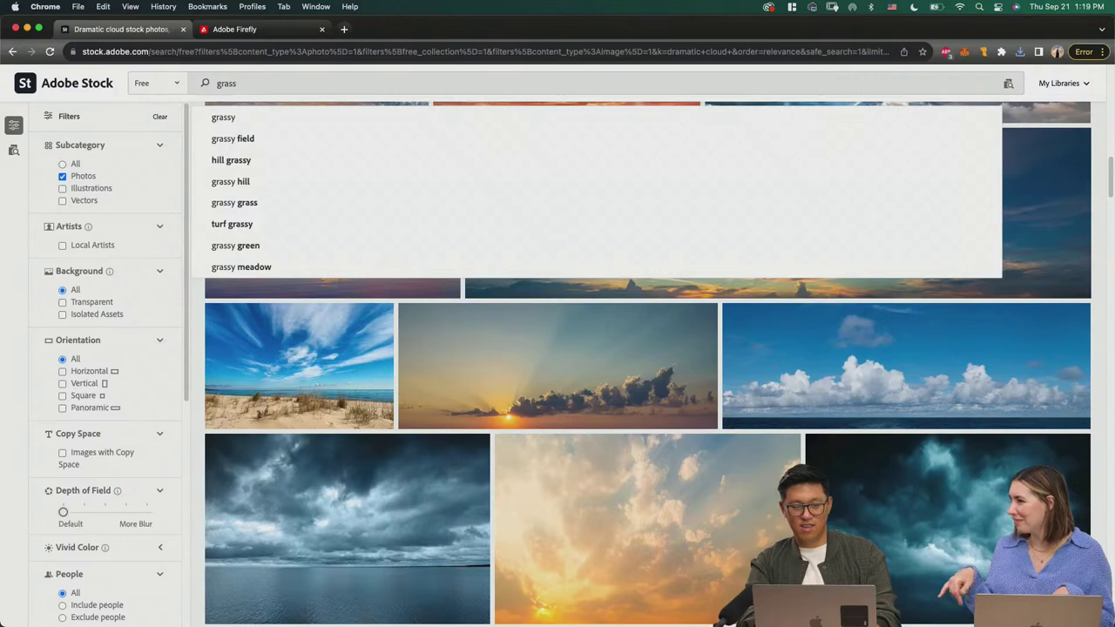
{"action": "type", "text": "hill"}
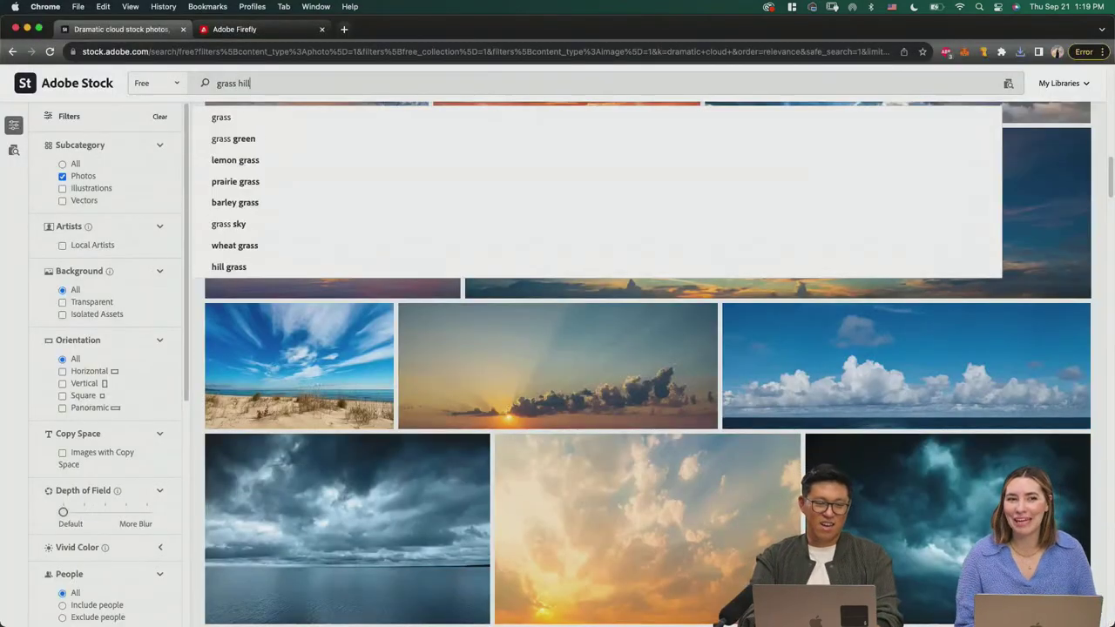
{"action": "key", "text": "Return"}
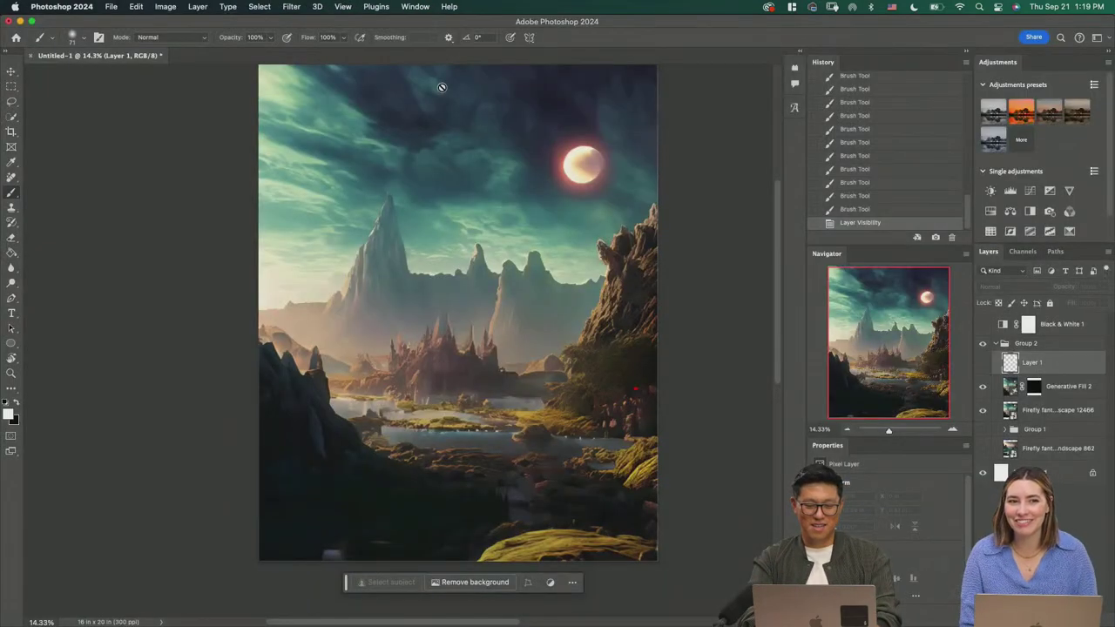
{"action": "key", "text": "super+Tab"}
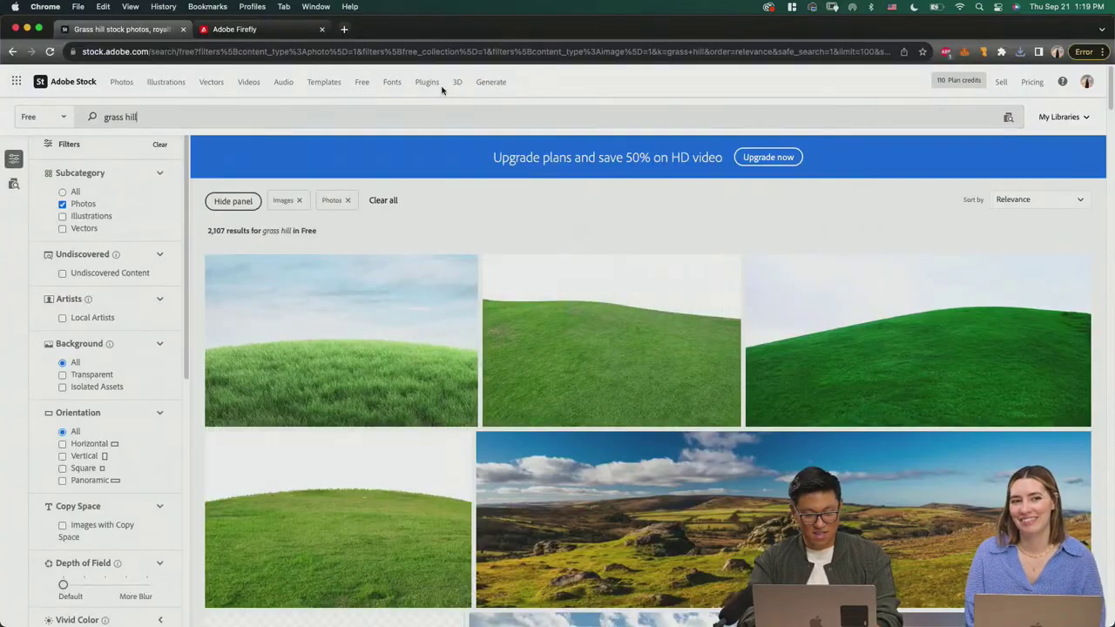
Step: Examine the free grass hill photos for rolling terrain, paths and foregrounds that could suit the fantasy landscape
{"action": "scroll", "coordinate": [523, 335], "scroll_direction": "down", "scroll_amount": 5}
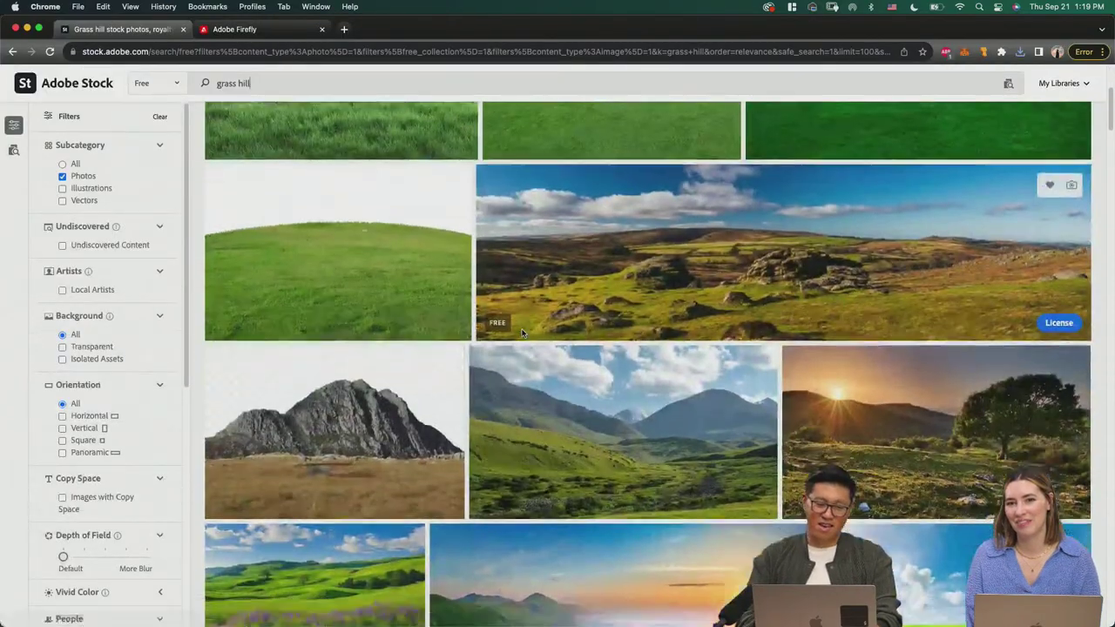
{"action": "scroll", "coordinate": [523, 335], "scroll_direction": "down", "scroll_amount": 4}
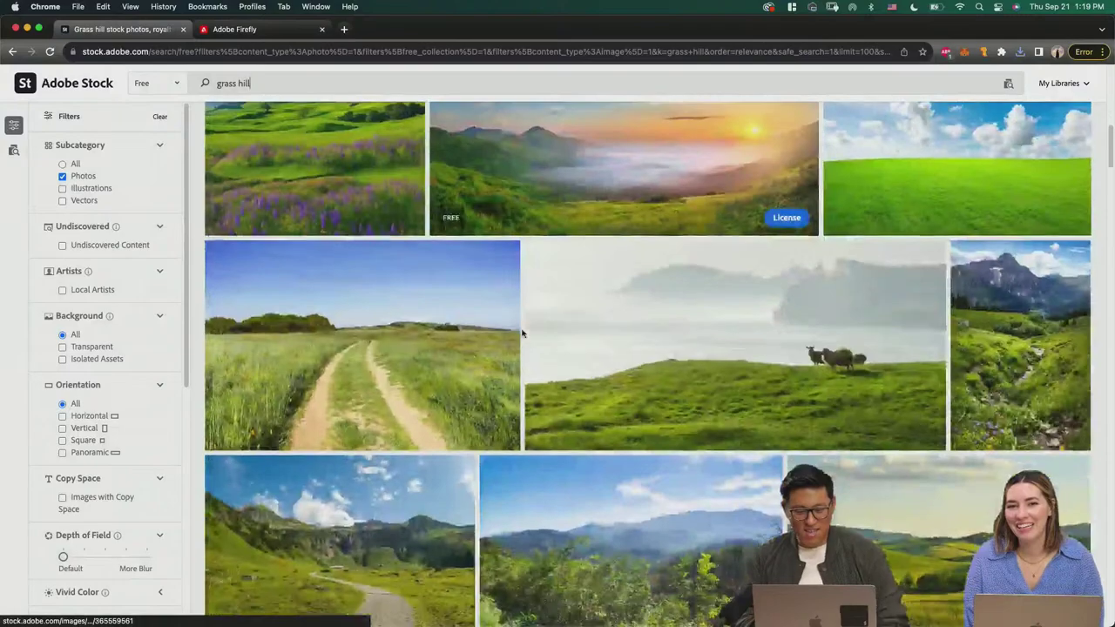
{"action": "scroll", "coordinate": [523, 334], "scroll_direction": "down", "scroll_amount": 6}
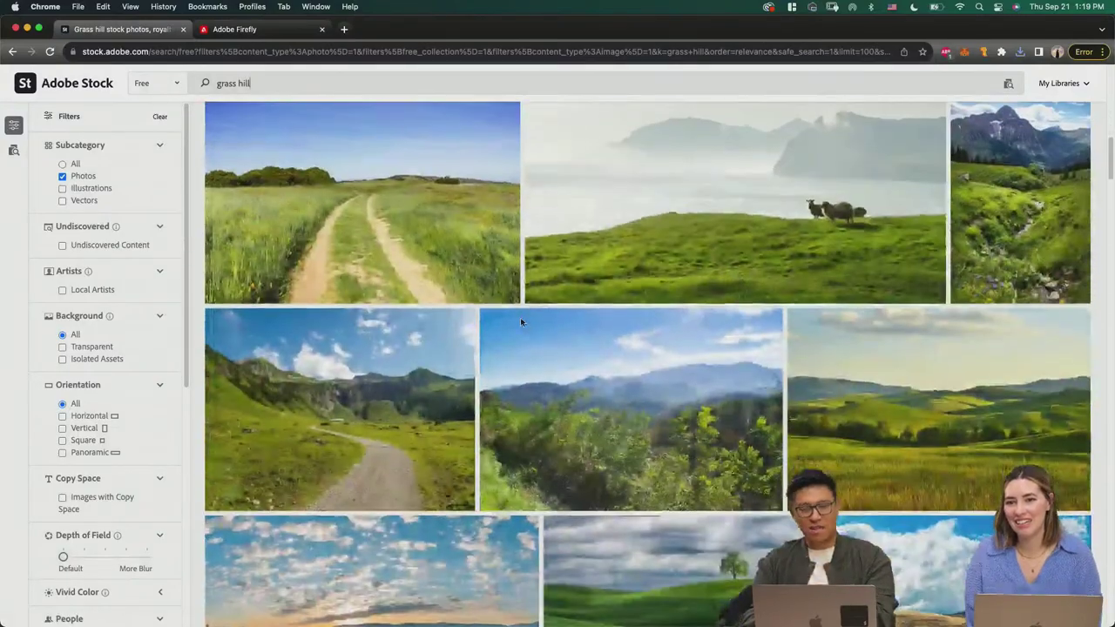
{"action": "scroll", "coordinate": [521, 324], "scroll_direction": "down", "scroll_amount": 5}
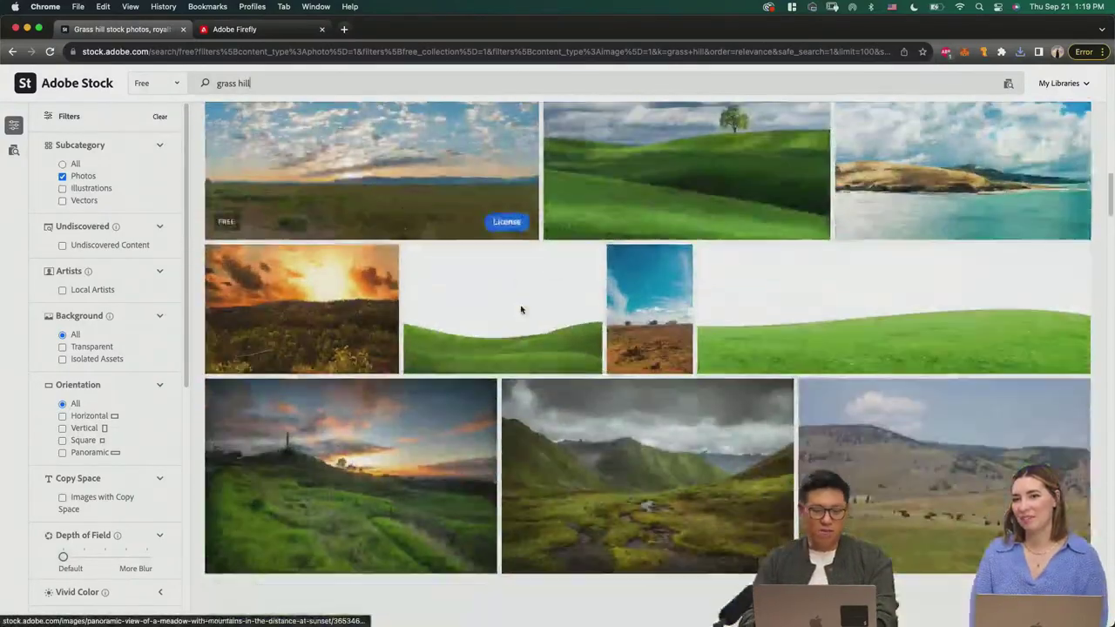
{"action": "scroll", "coordinate": [520, 308], "scroll_direction": "down", "scroll_amount": 5}
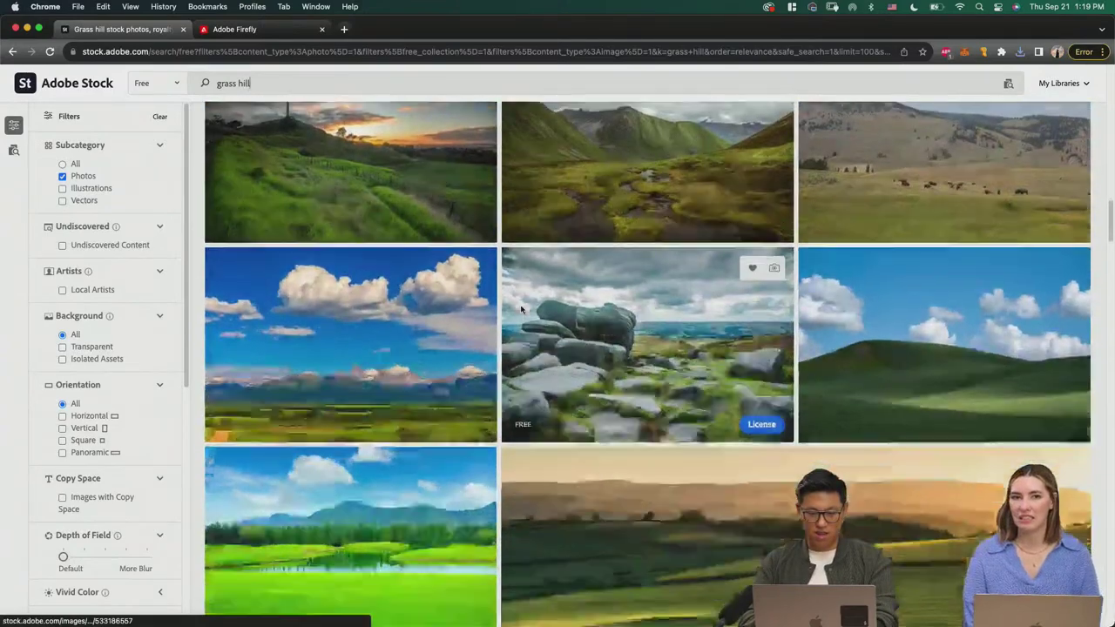
{"action": "scroll", "coordinate": [520, 308], "scroll_direction": "down", "scroll_amount": 3}
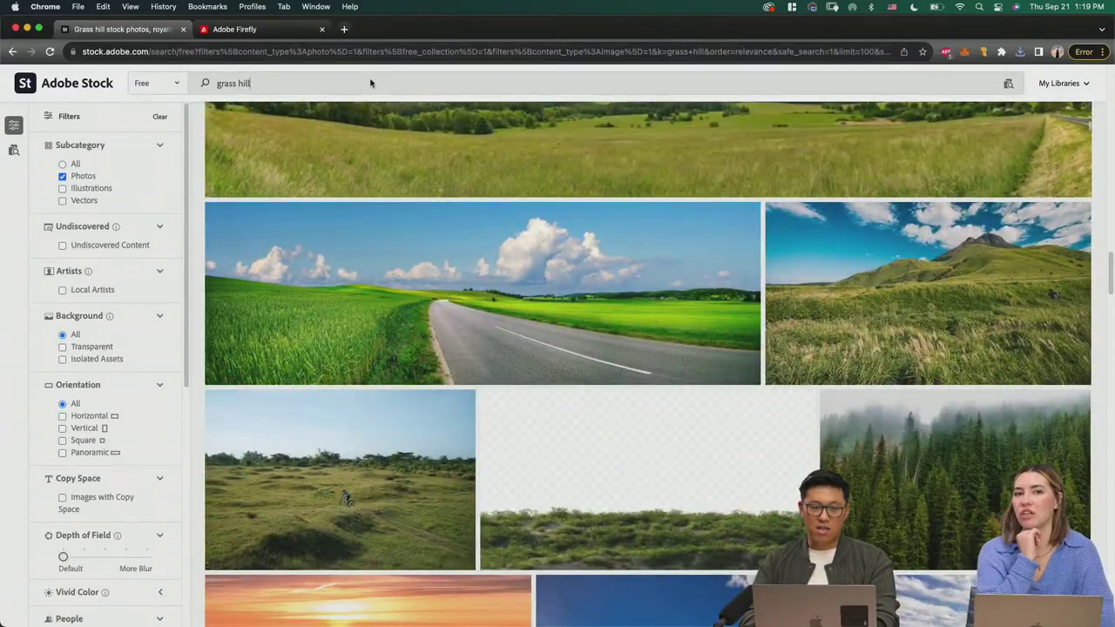
{"action": "scroll", "coordinate": [406, 299], "scroll_direction": "down", "scroll_amount": 5}
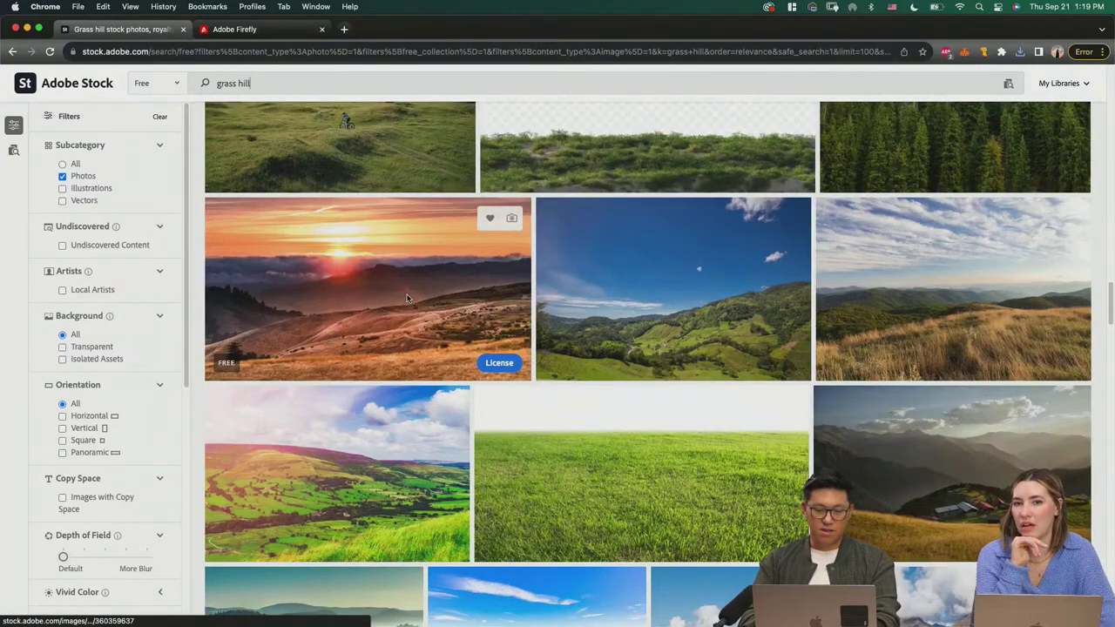
Step: Search the free photos for land and look over the resulting fields, terrain and sunset landscapes
{"action": "key", "text": "super+a"}
{"action": "type", "text": "land"}
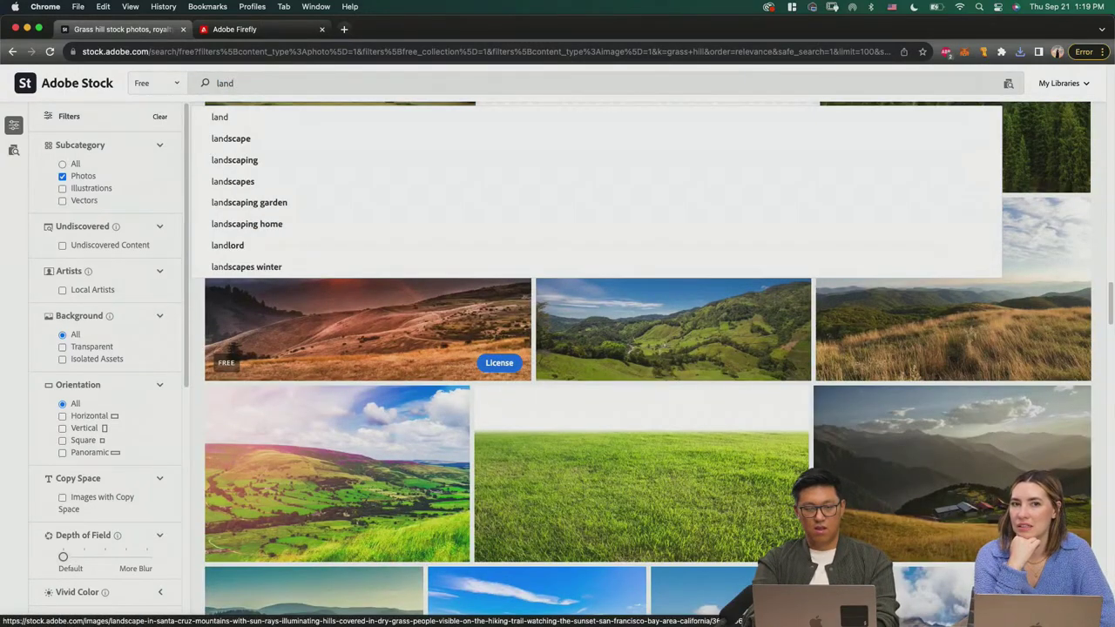
{"action": "key", "text": "Return"}
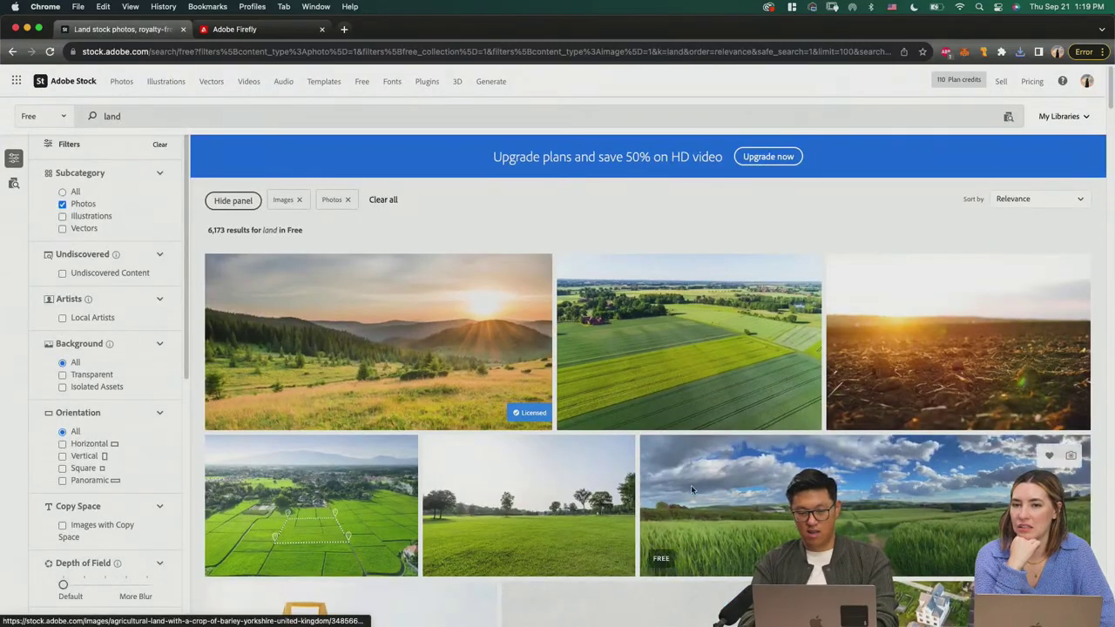
{"action": "scroll", "coordinate": [691, 485], "scroll_direction": "down", "scroll_amount": 4}
{"action": "scroll", "coordinate": [693, 491], "scroll_direction": "down", "scroll_amount": 4}
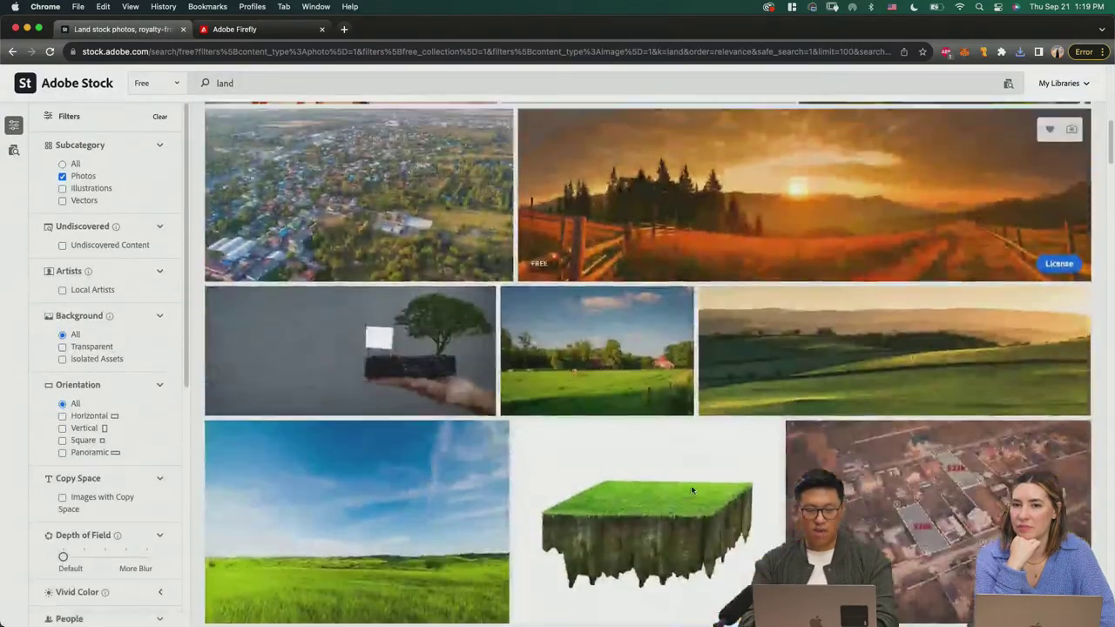
{"action": "scroll", "coordinate": [688, 474], "scroll_direction": "up", "scroll_amount": 8}
{"action": "scroll", "coordinate": [683, 457], "scroll_direction": "down", "scroll_amount": 4}
{"action": "scroll", "coordinate": [682, 452], "scroll_direction": "up", "scroll_amount": 10}
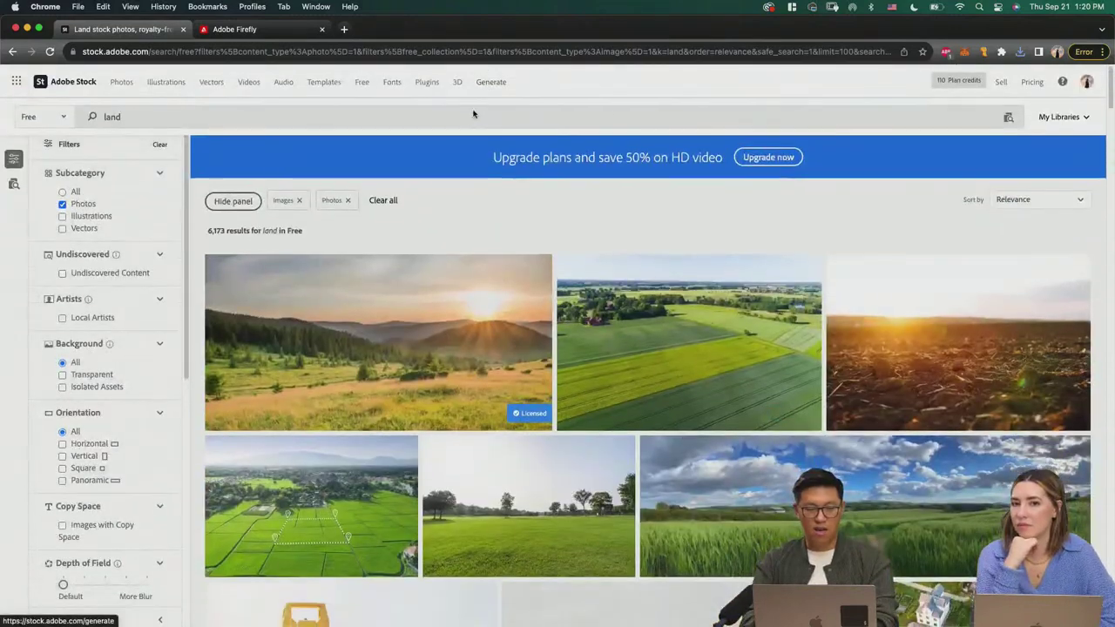
Step: Revisit the fantasy landscape in Photoshop, switch to Finder and preview the first numbered Adobe Stock photo in folder 2
{"action": "left_click", "coordinate": [471, 118]}
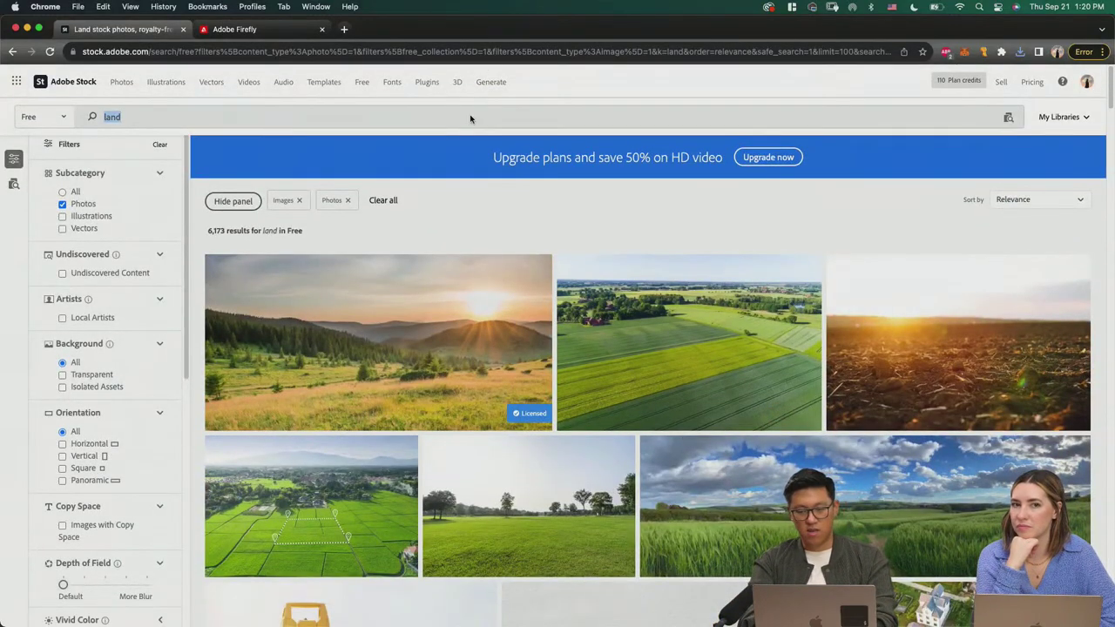
{"action": "key", "text": "super+Tab"}
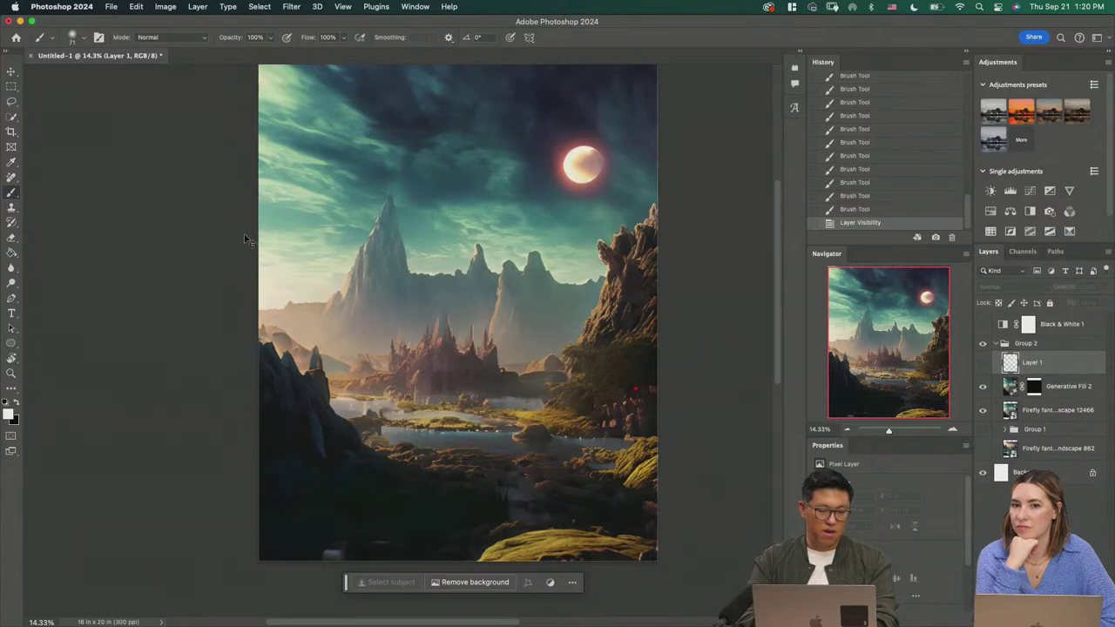
{"action": "key", "text": "super+Tab"}
{"action": "key", "text": "super+Tab"}
{"action": "key", "text": "super+Tab"}
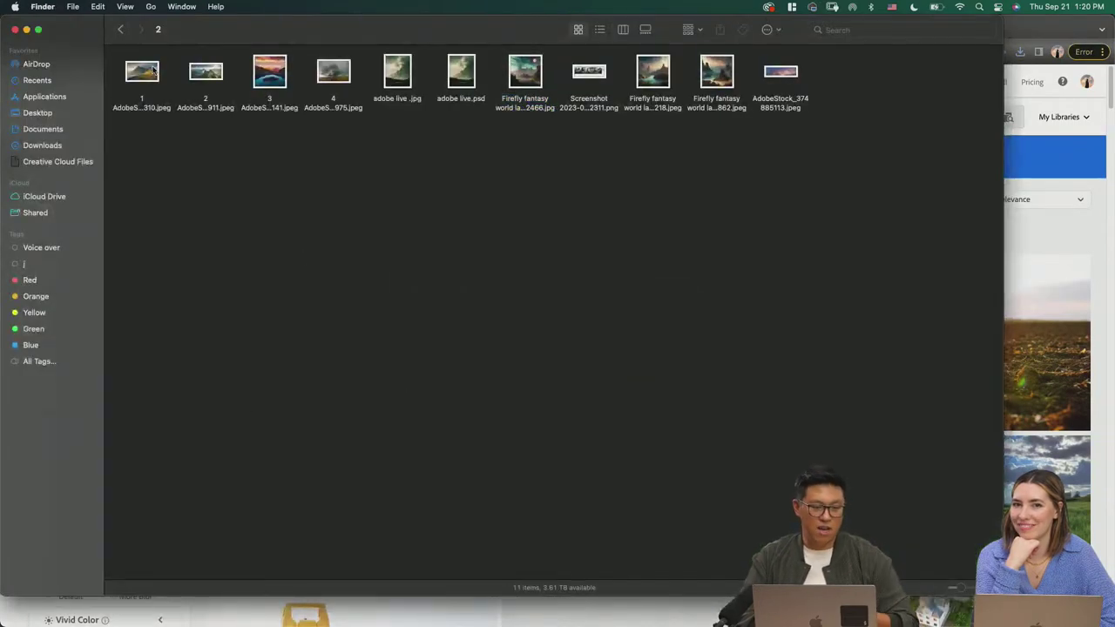
{"action": "left_click", "coordinate": [152, 71]}
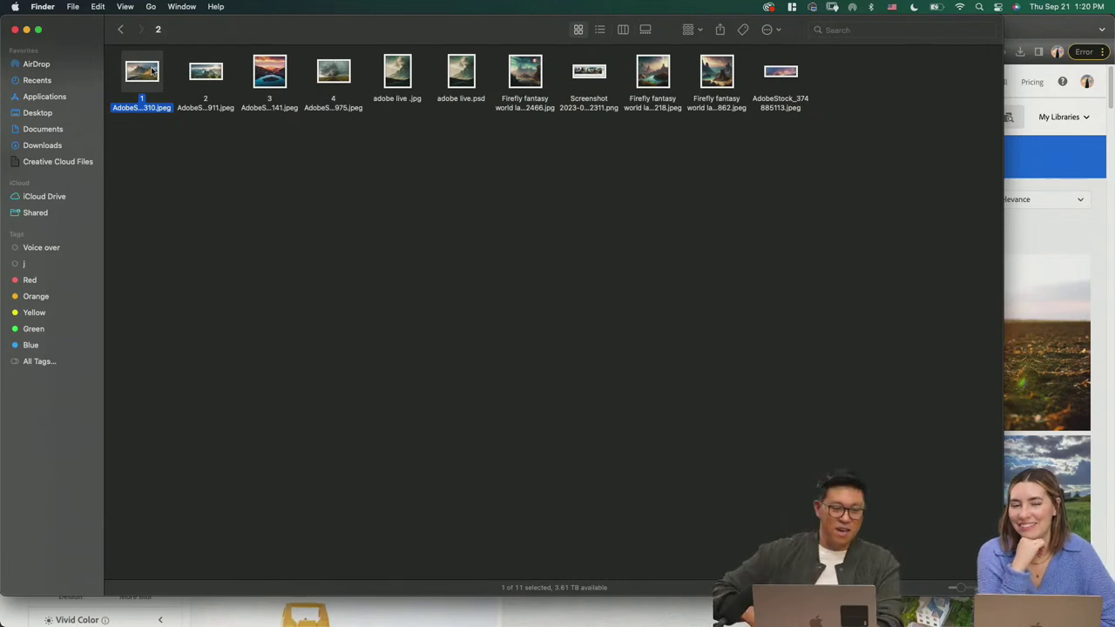
{"action": "key", "text": "space"}
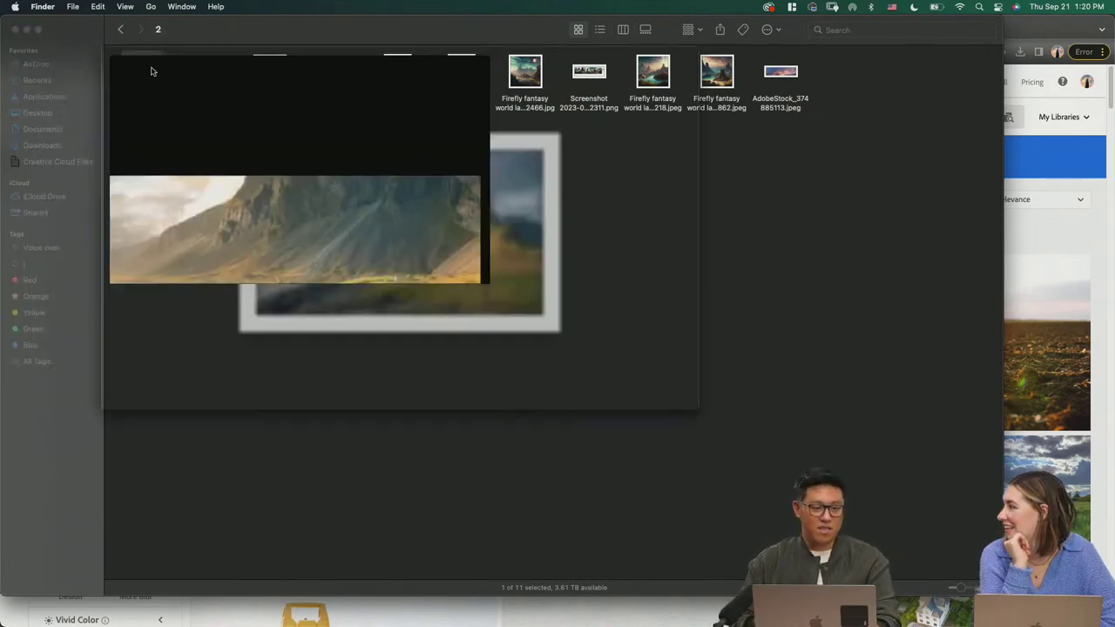
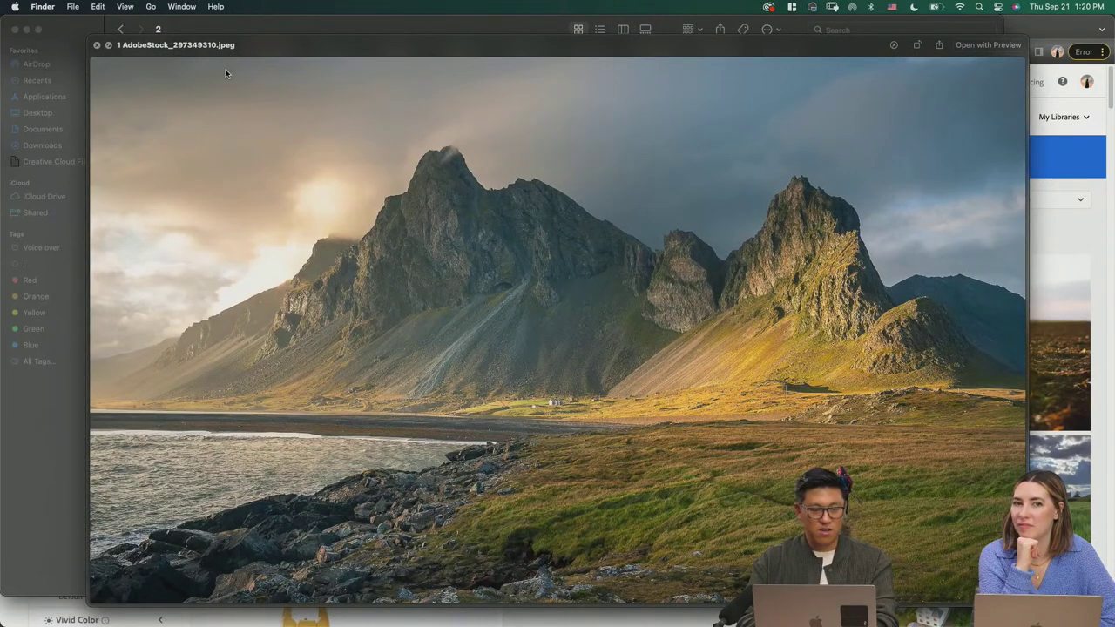
Step: Preview the second, third and fourth numbered Adobe Stock photos in folder 2, comparing them with the fantasy landscape in Photoshop
{"action": "key", "text": "Right"}
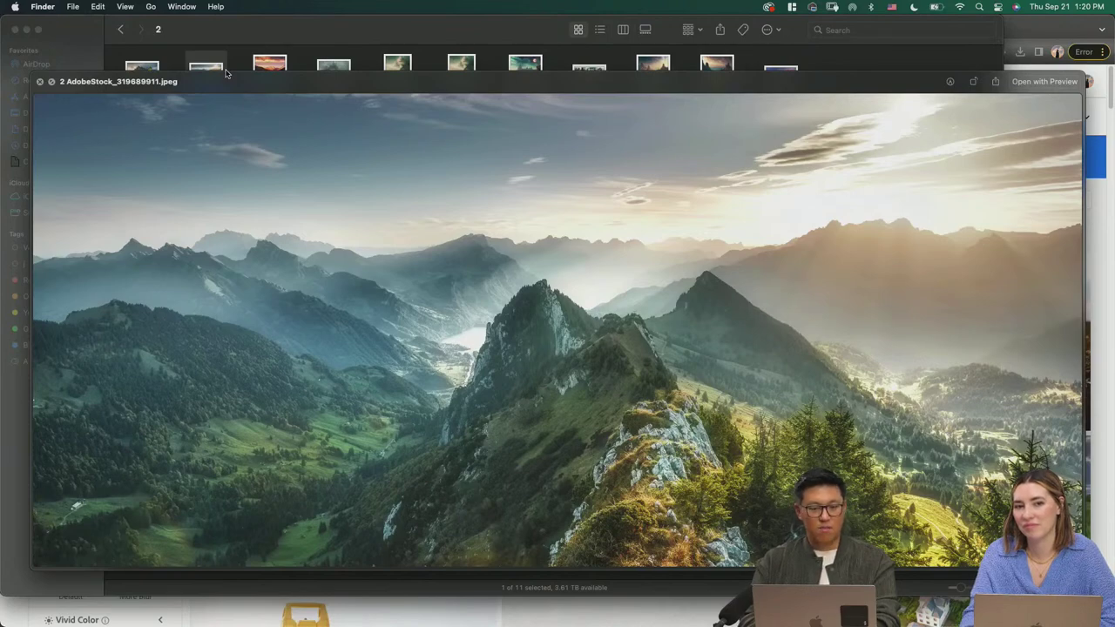
{"action": "key", "text": "Right"}
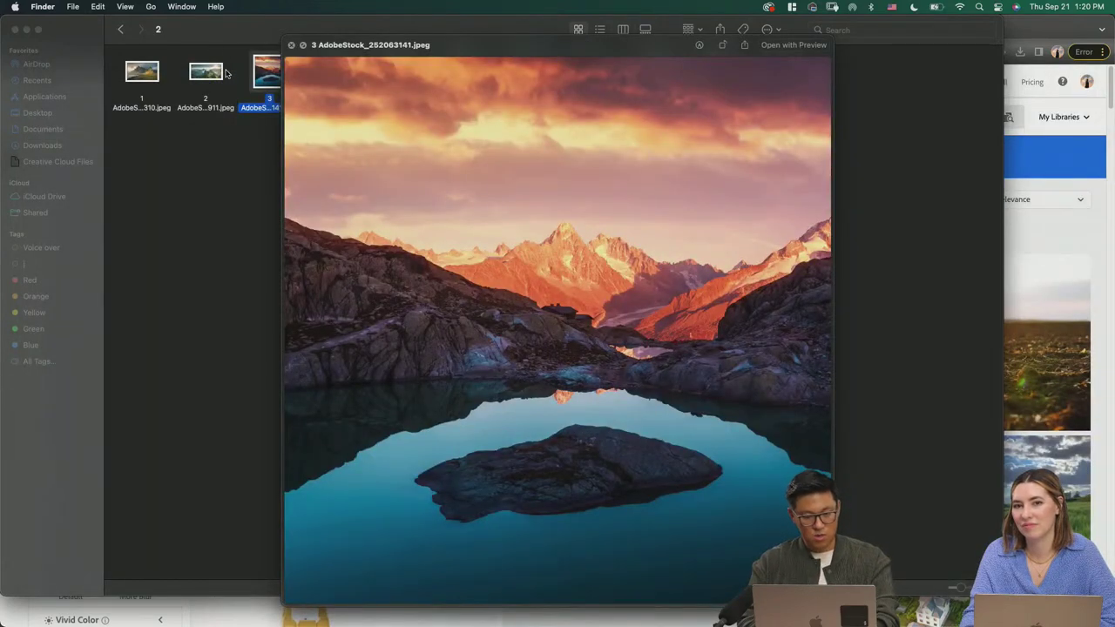
{"action": "key", "text": "super+Tab"}
{"action": "key", "text": "super+Tab"}
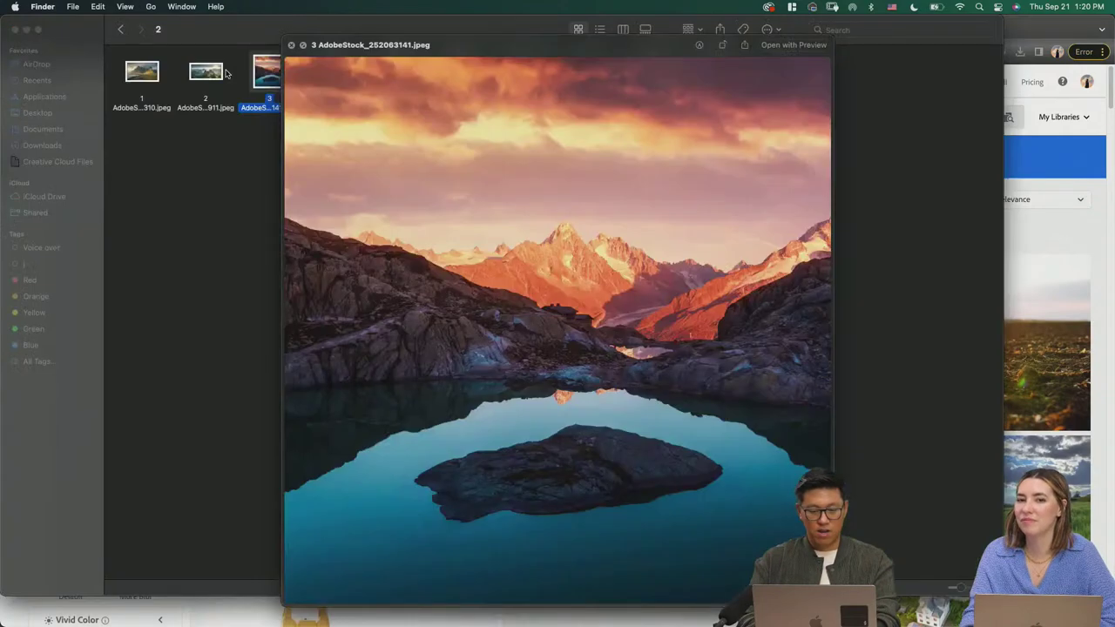
{"action": "key", "text": "super+Tab"}
{"action": "key", "text": "super+Tab"}
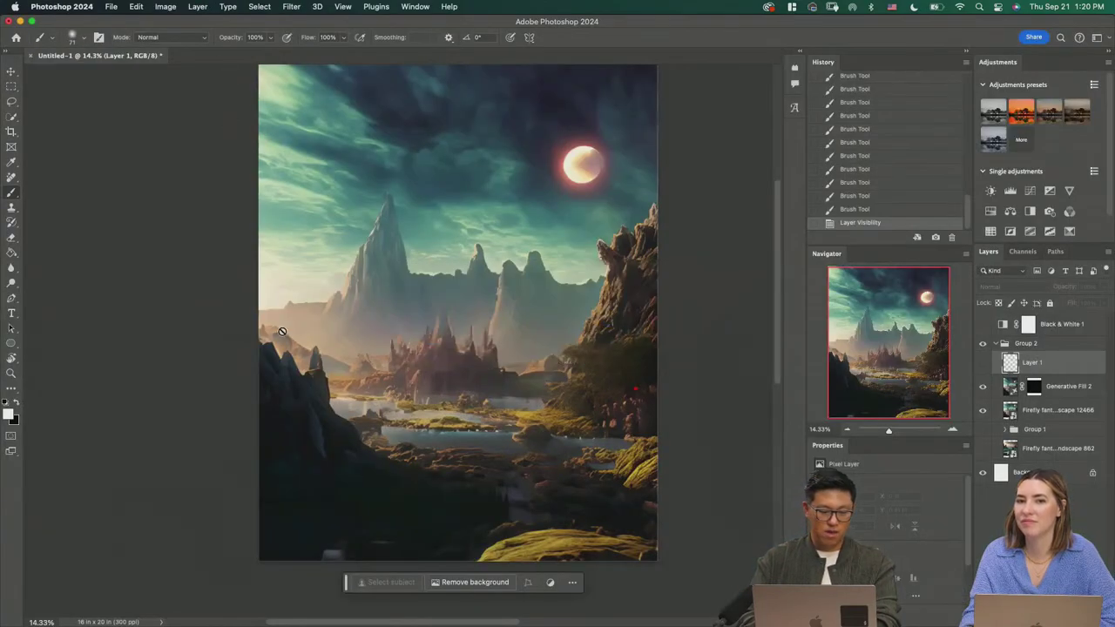
{"action": "key", "text": "super+Tab"}
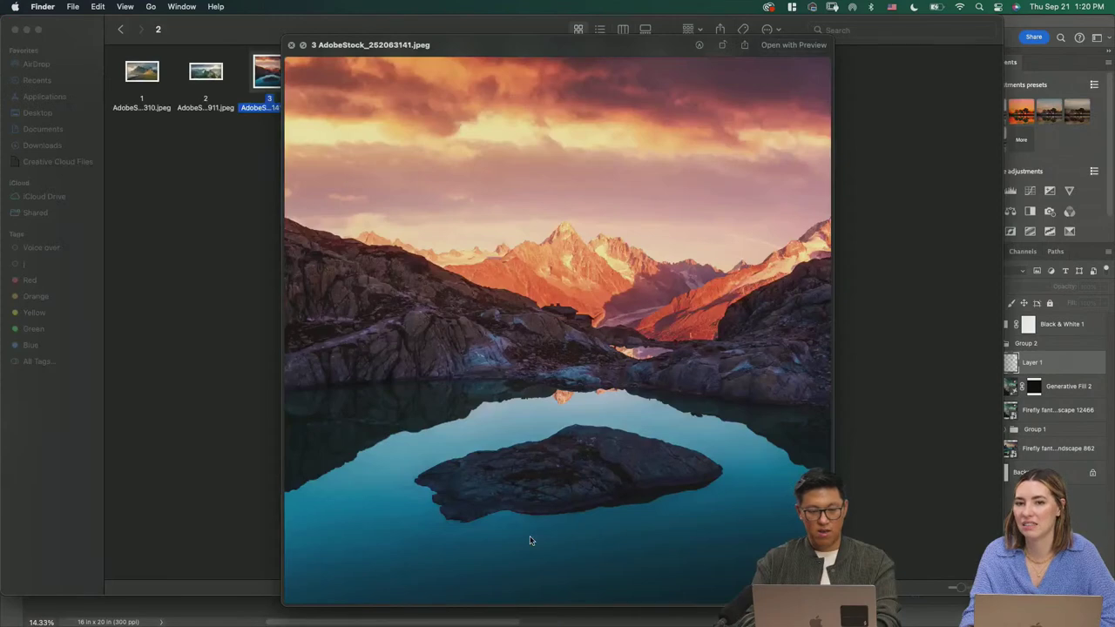
{"action": "key", "text": "Right"}
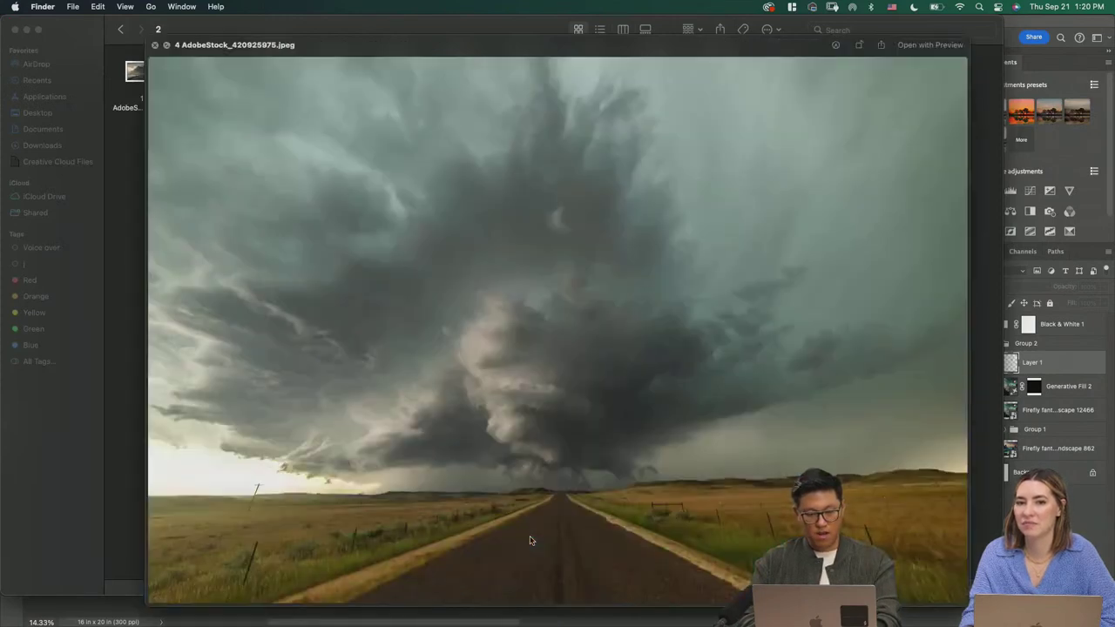
{"action": "key", "text": "super+Tab"}
{"action": "key", "text": "super+Tab"}
{"action": "key", "text": "space"}
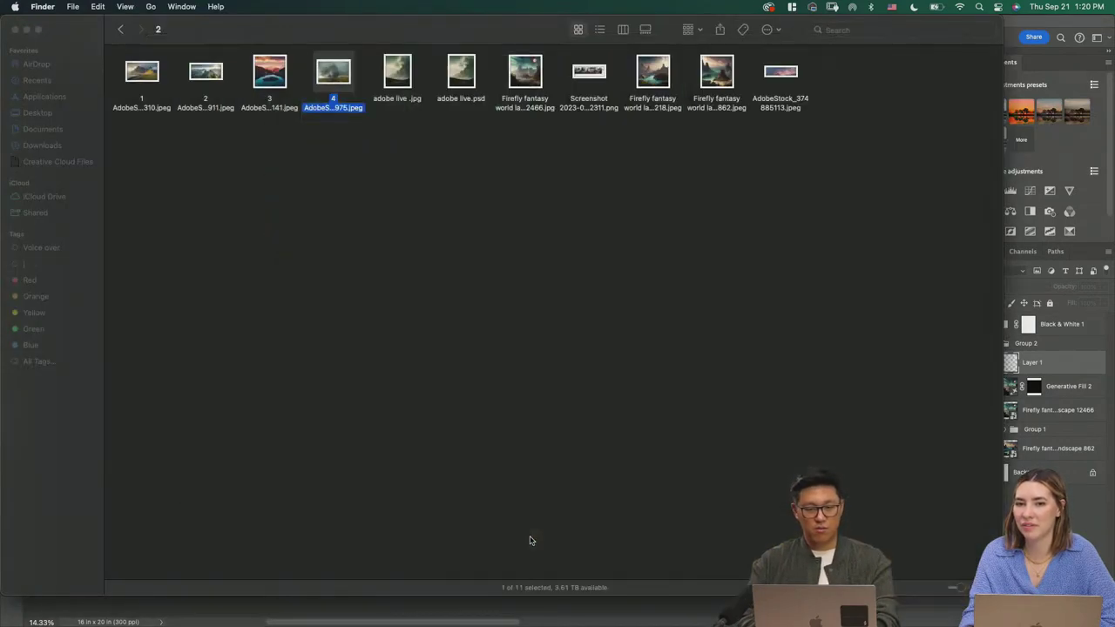
Step: Place the four numbered Adobe Stock photos from Finder into the Photoshop landscape document as embedded smart objects and hide their layers
{"action": "left_click", "coordinate": [530, 372]}
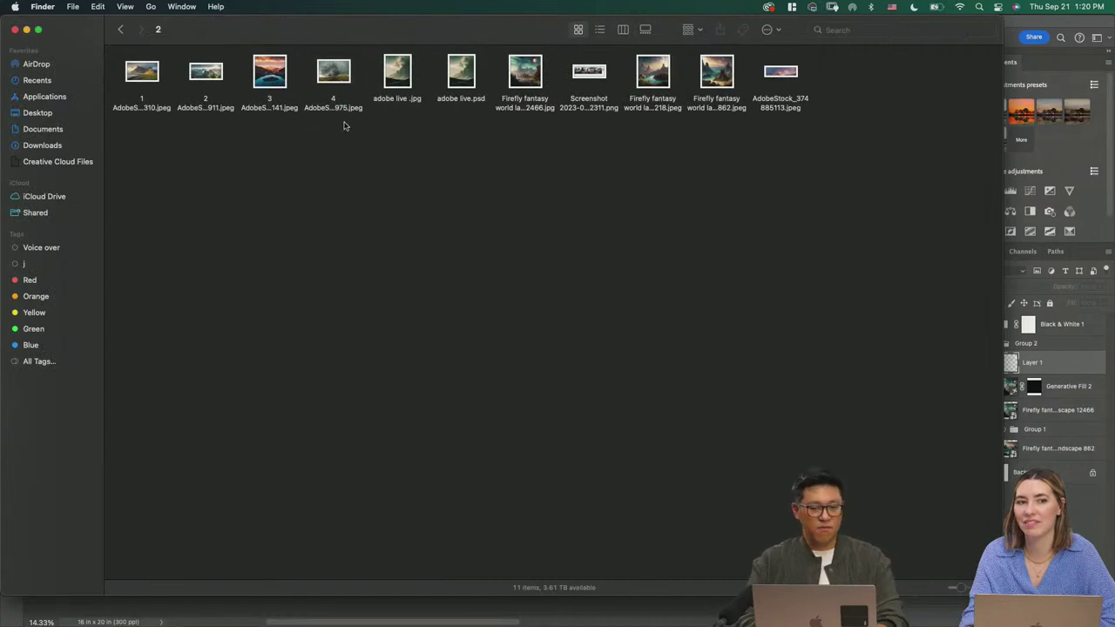
{"action": "left_click_drag", "start_coordinate": [352, 134], "coordinate": [1073, 545]}
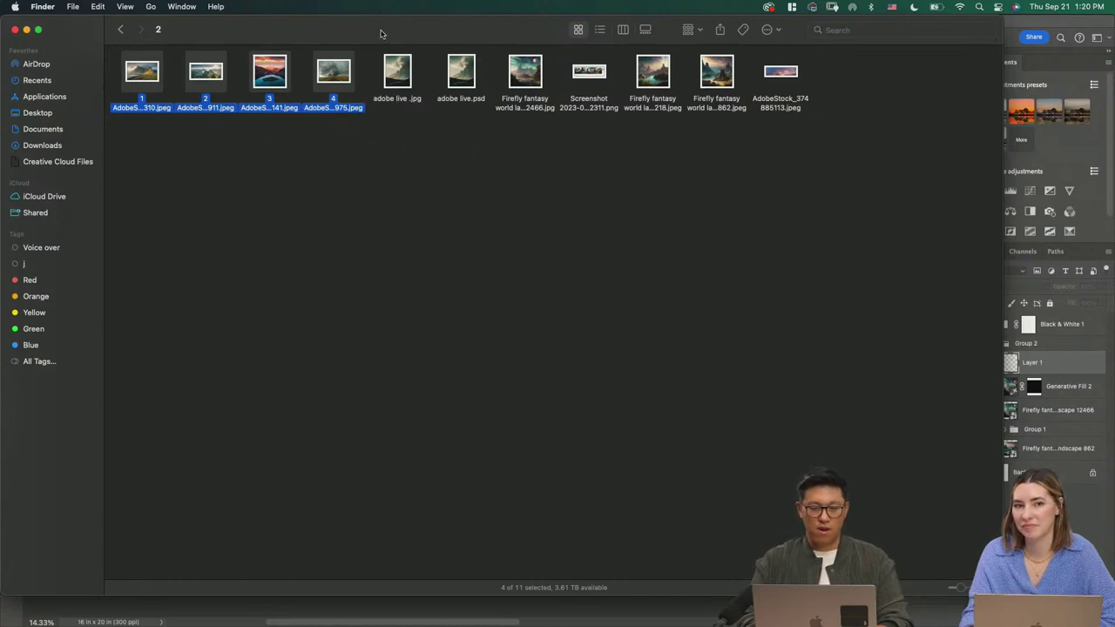
{"action": "left_click_drag", "start_coordinate": [380, 33], "coordinate": [832, 87]}
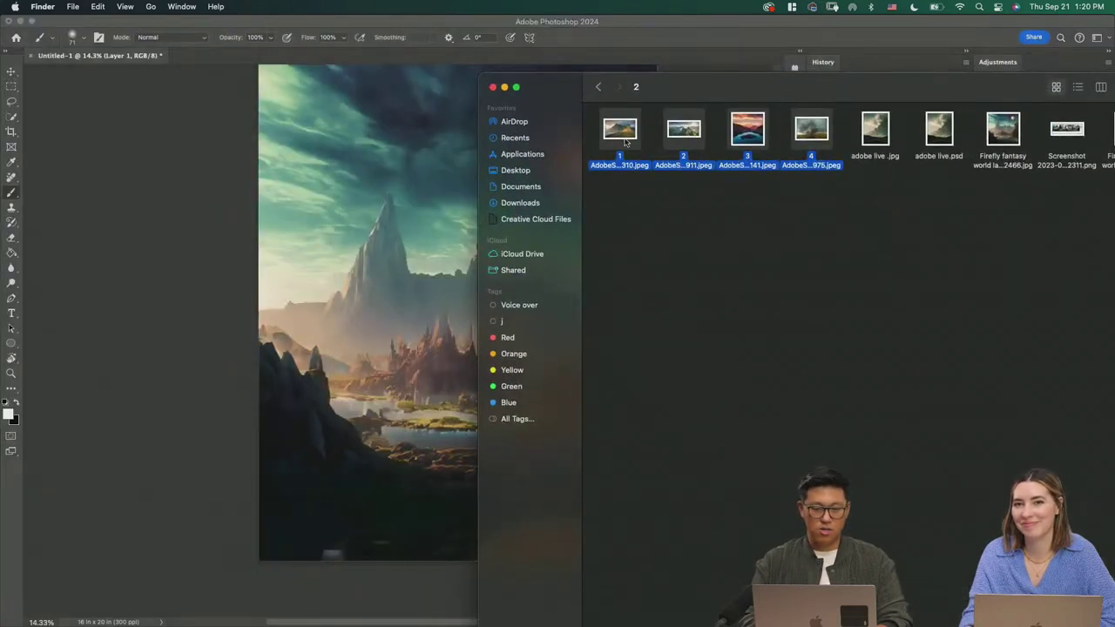
{"action": "left_click_drag", "start_coordinate": [625, 142], "coordinate": [336, 212]}
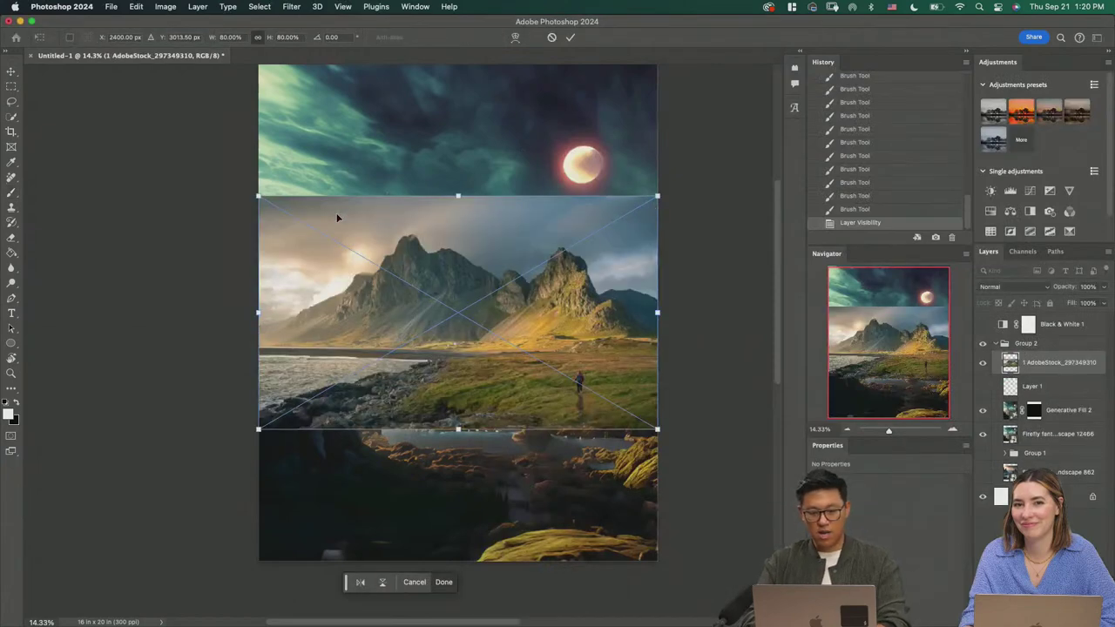
{"action": "key", "text": "Return"}
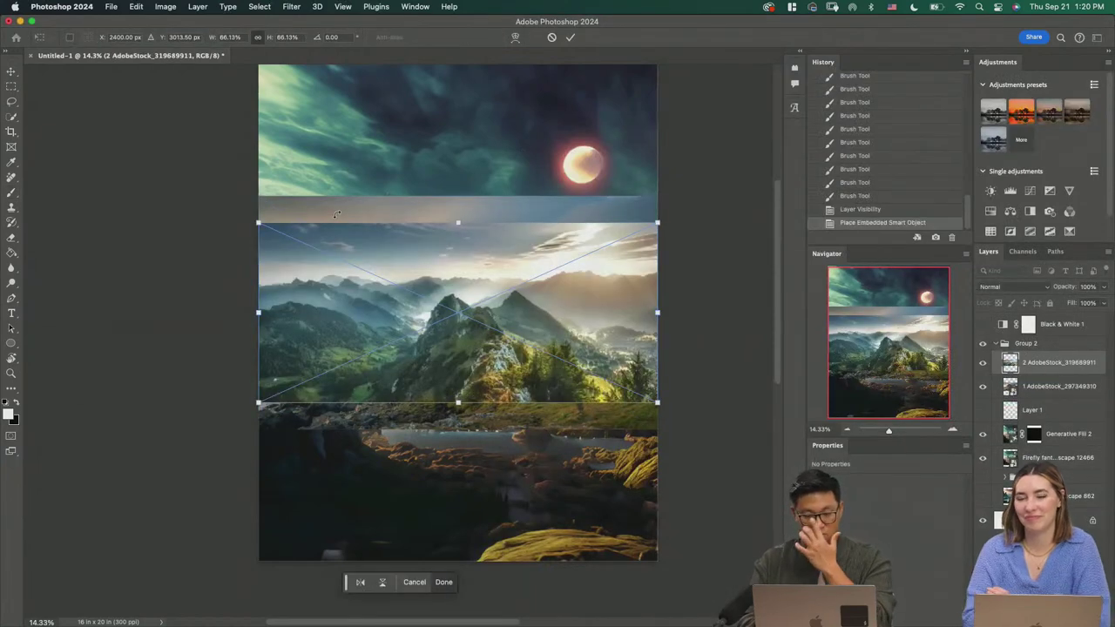
{"action": "key", "text": "Return"}
{"action": "key", "text": "Return"}
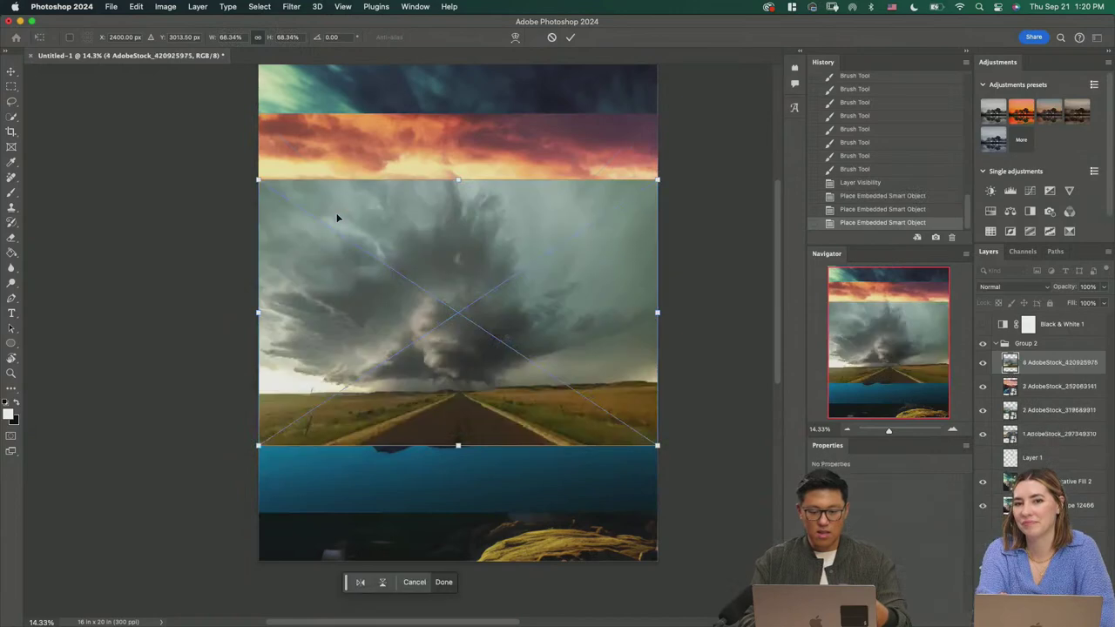
{"action": "key", "text": "Return"}
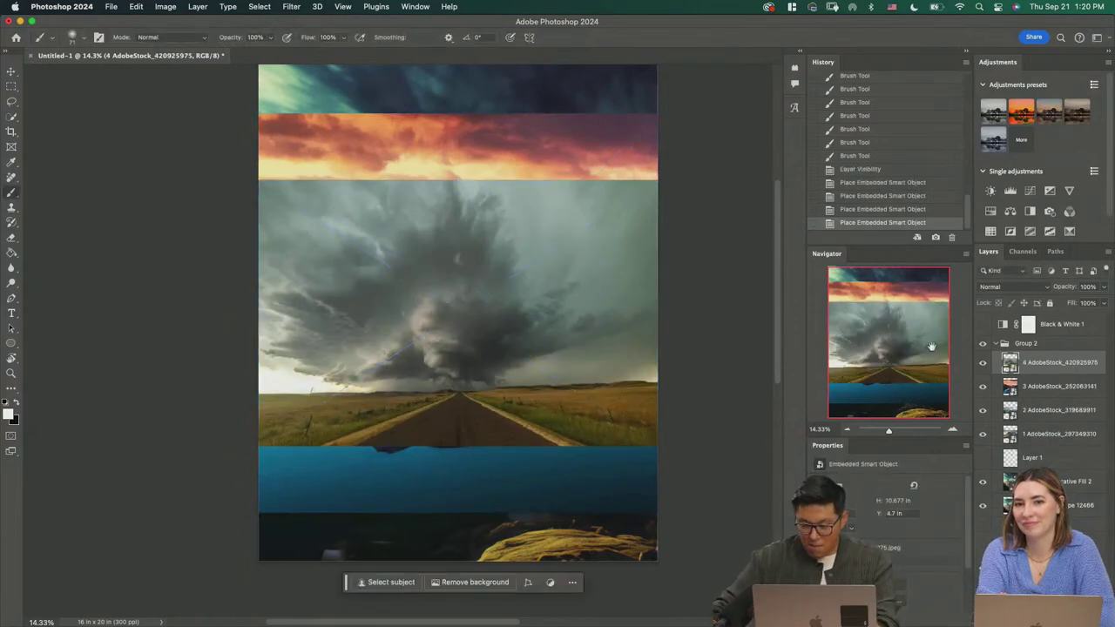
{"action": "left_click_drag", "start_coordinate": [983, 363], "coordinate": [987, 442]}
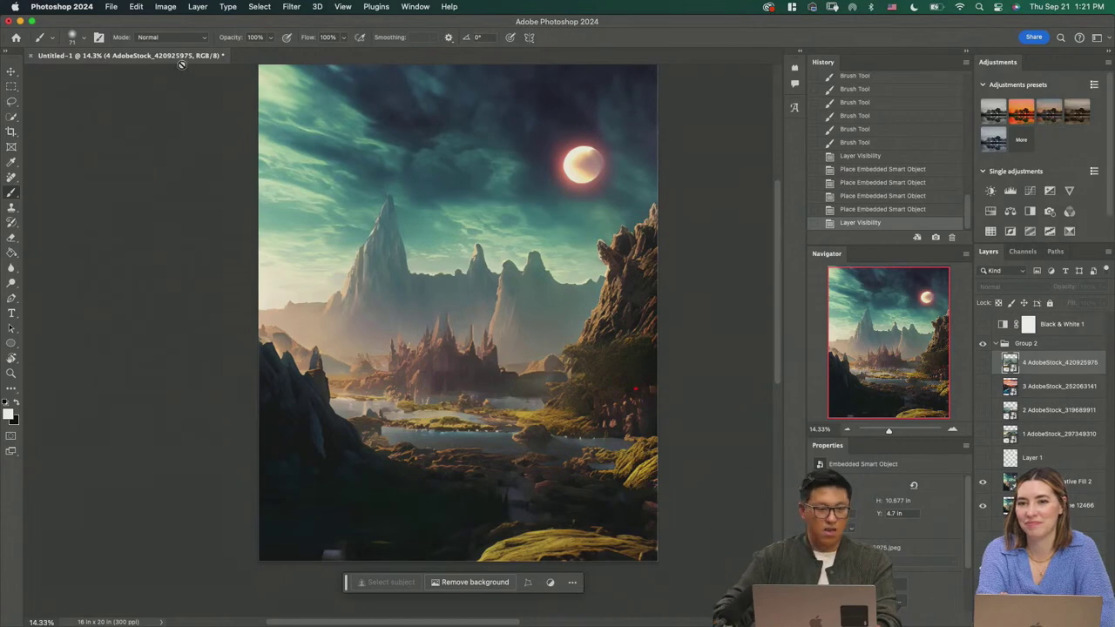
Step: Create a new blank 16 x 20 in document at 300 ppi
{"action": "left_click", "coordinate": [416, 7]}
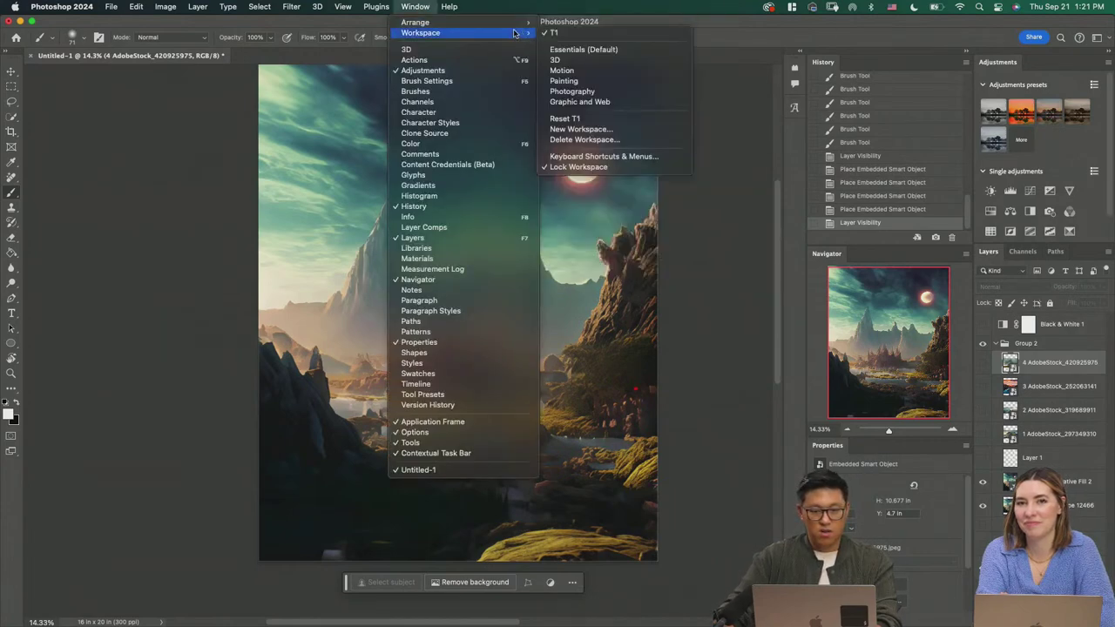
{"action": "mouse_move", "coordinate": [513, 23]}
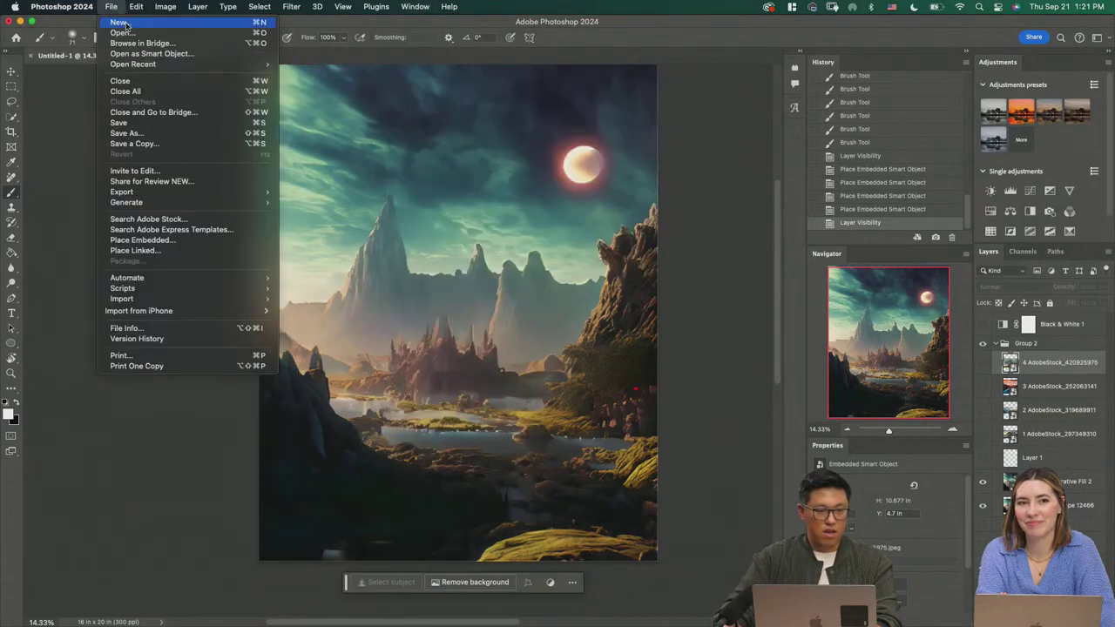
{"action": "left_click", "coordinate": [122, 22]}
{"action": "left_click", "coordinate": [781, 486]}
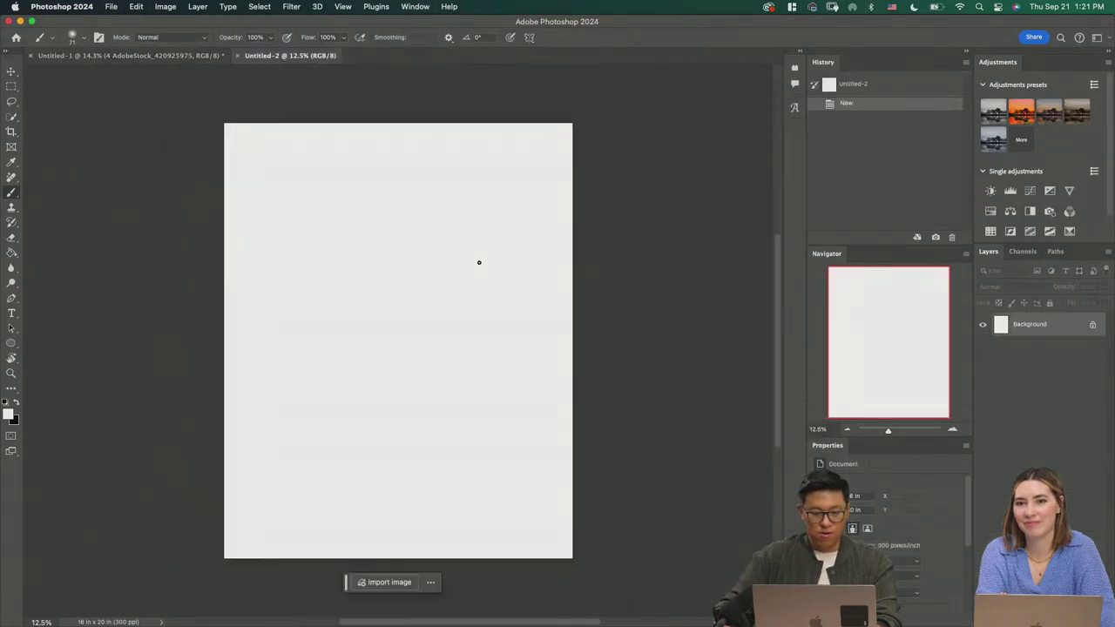
Step: Arrange the two open documents in a 2-up Vertical layout and fit each whole canvas into its half
{"action": "left_click", "coordinate": [416, 9]}
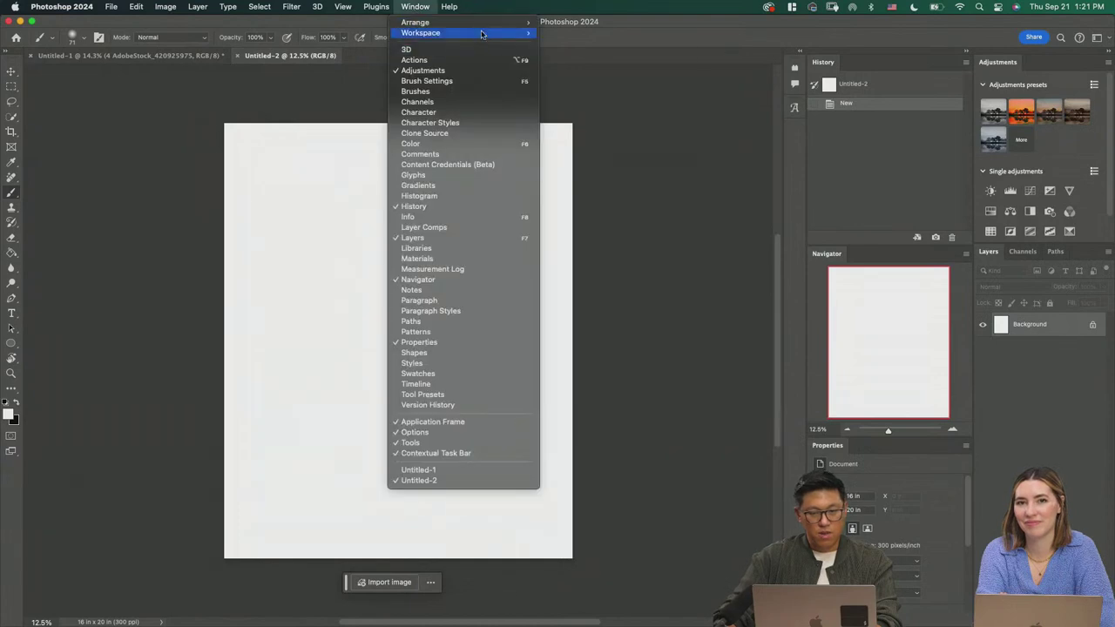
{"action": "mouse_move", "coordinate": [489, 23]}
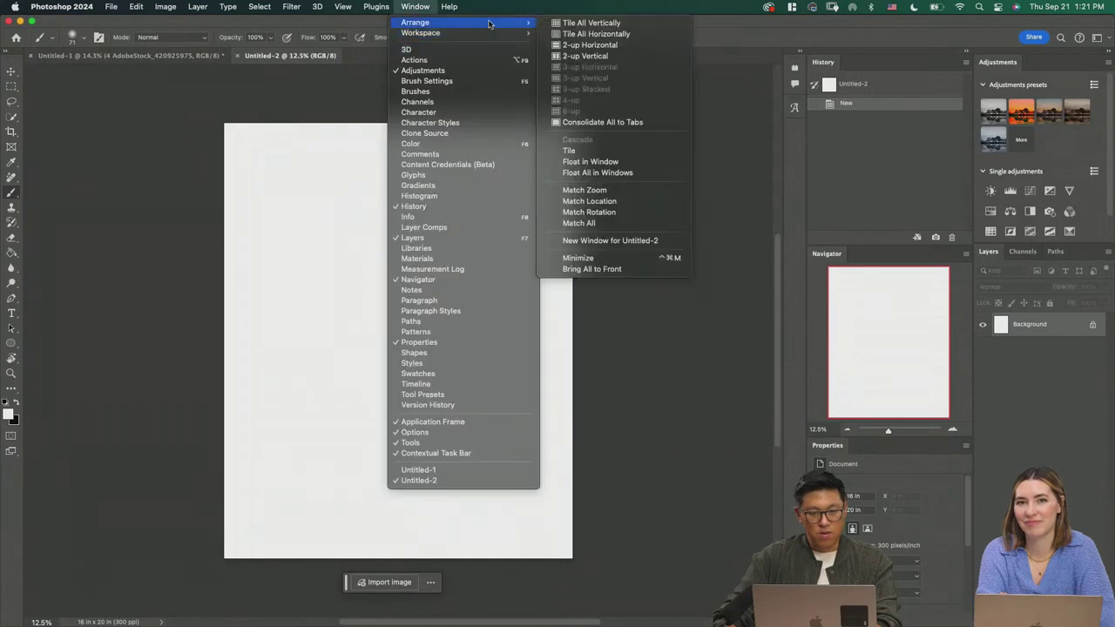
{"action": "left_click", "coordinate": [589, 57]}
{"action": "key", "text": "z"}
{"action": "left_click_drag", "start_coordinate": [650, 226], "coordinate": [634, 247]}
{"action": "left_click", "coordinate": [247, 266]}
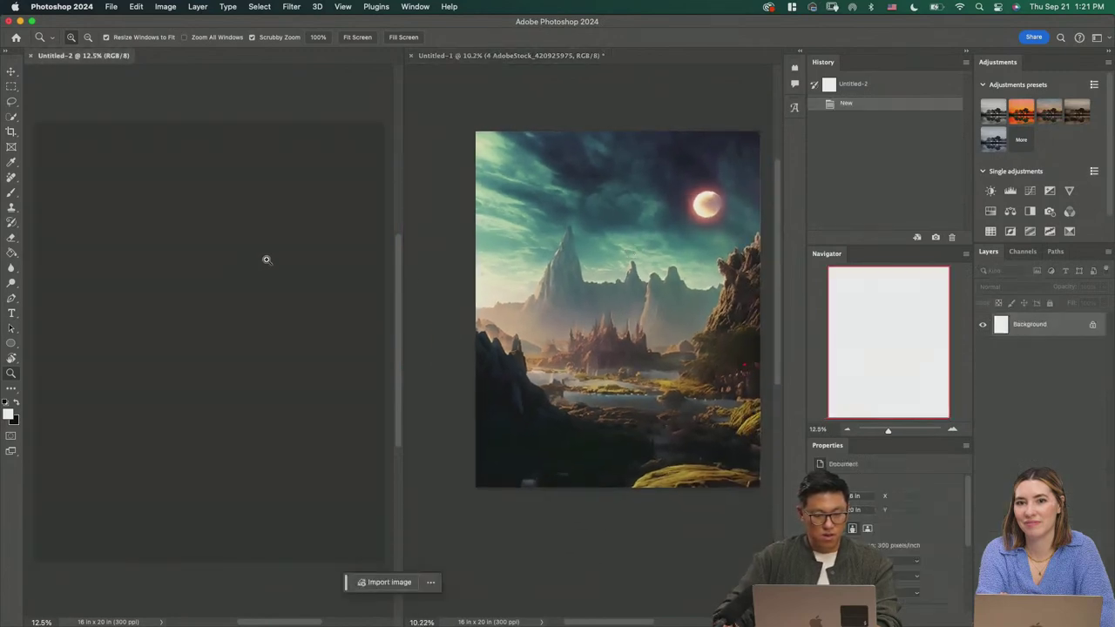
{"action": "scroll", "coordinate": [262, 261], "scroll_direction": "down", "scroll_amount": 2}
Step: Group the Generative Fill 2 and Firefly fantasy 12466 layers in Untitled-1 and copy the group into Untitled-2, aligned to fill its canvas
{"action": "left_click", "coordinate": [672, 283]}
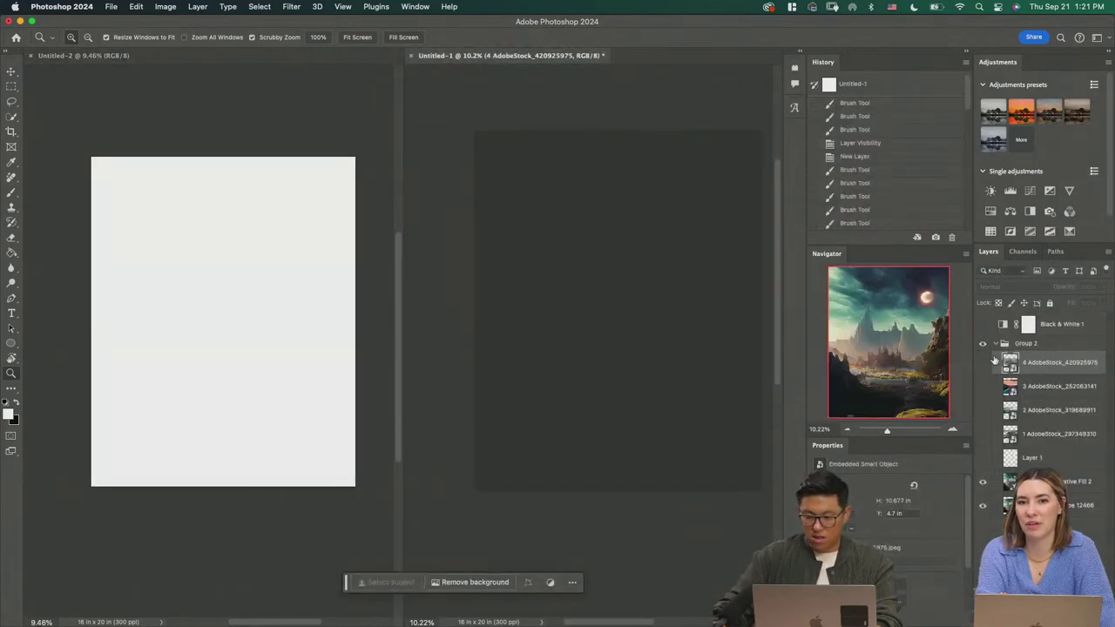
{"action": "left_click", "coordinate": [997, 485]}
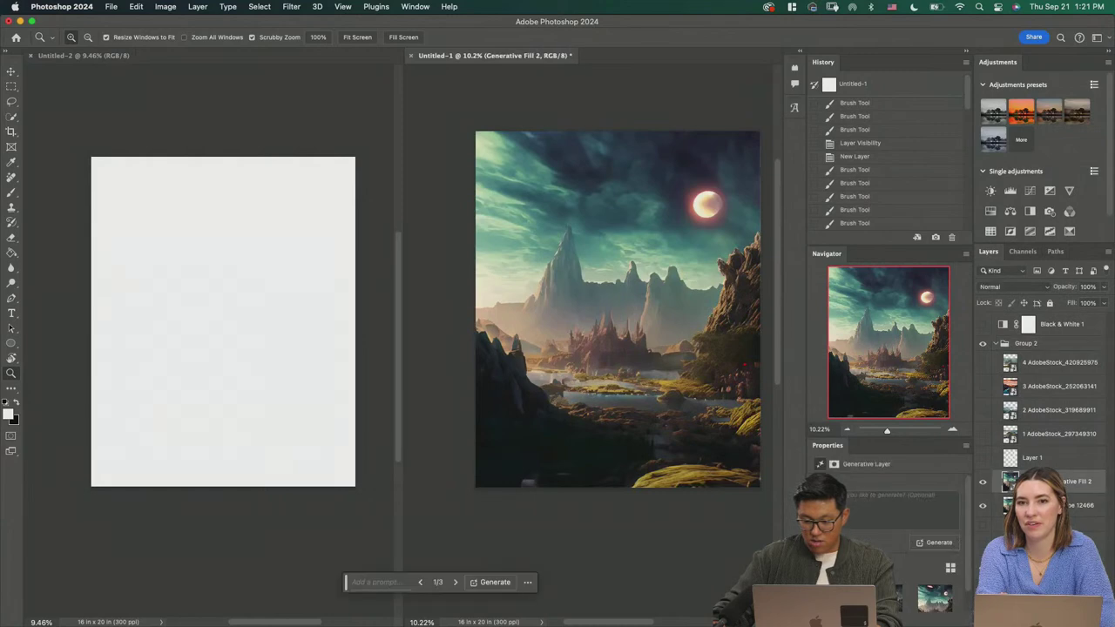
{"action": "left_click", "coordinate": [999, 505], "text": "shift"}
{"action": "key", "text": "super+g"}
{"action": "left_click_drag", "start_coordinate": [999, 480], "coordinate": [263, 343]}
{"action": "key", "text": "v"}
{"action": "key", "text": "z"}
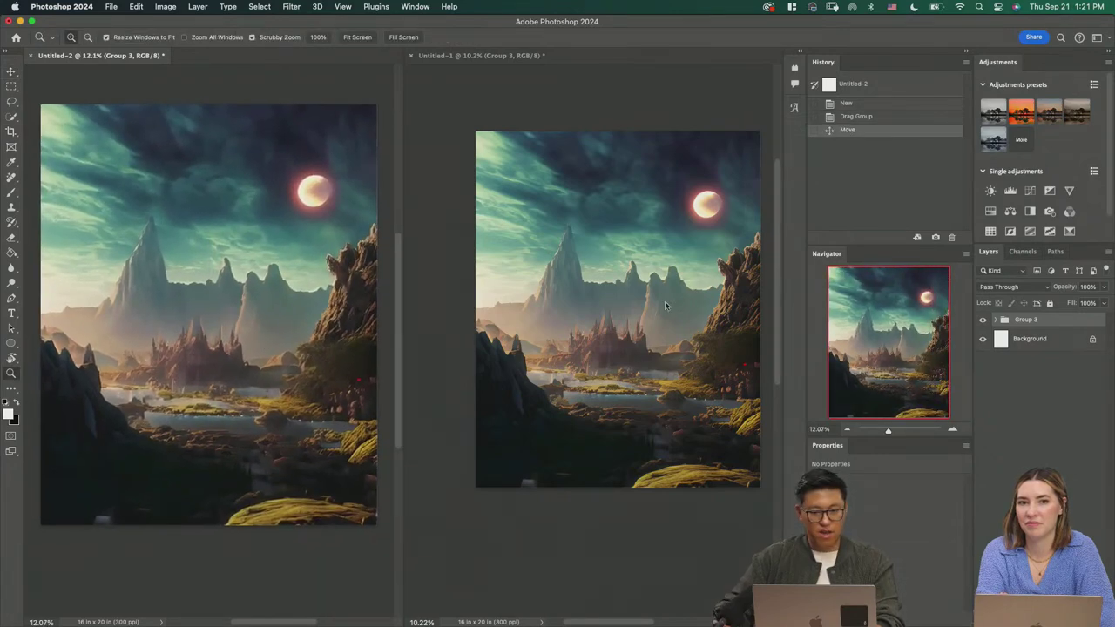
Step: Return to Untitled-1 and hide the grouped fantasy landscape there
{"action": "left_click", "coordinate": [667, 305]}
{"action": "left_click_drag", "start_coordinate": [669, 302], "coordinate": [613, 301]}
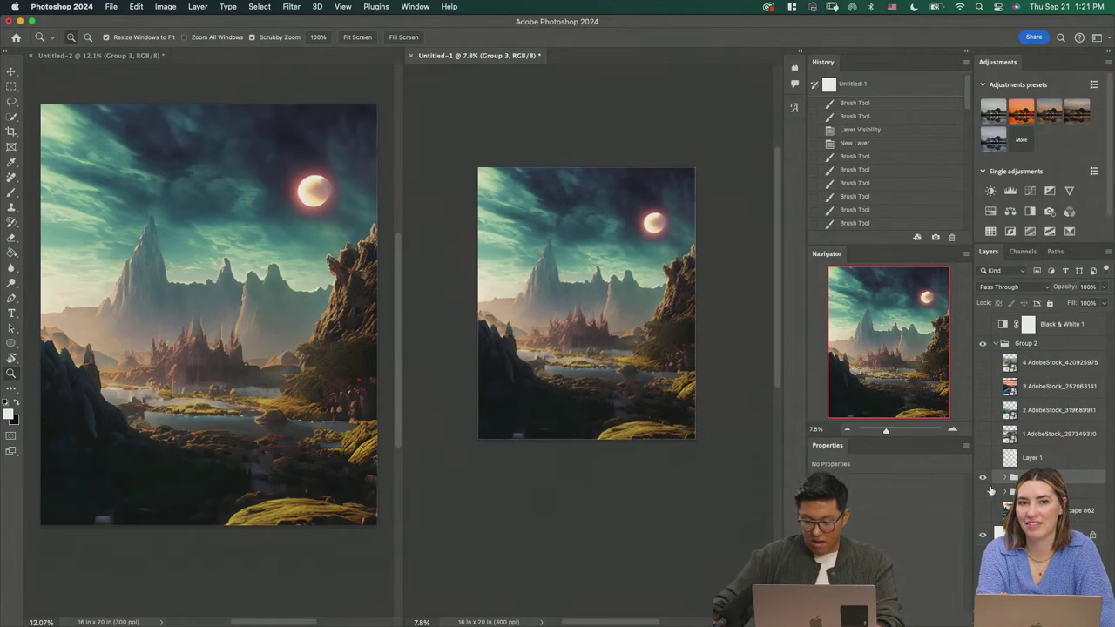
{"action": "left_click", "coordinate": [982, 477]}
Step: View the four placed stock photos one at a time, leaving only 1 AdobeStock_297349310 visible and selected
{"action": "left_click", "coordinate": [982, 363]}
{"action": "left_click_drag", "start_coordinate": [562, 327], "coordinate": [575, 327]}
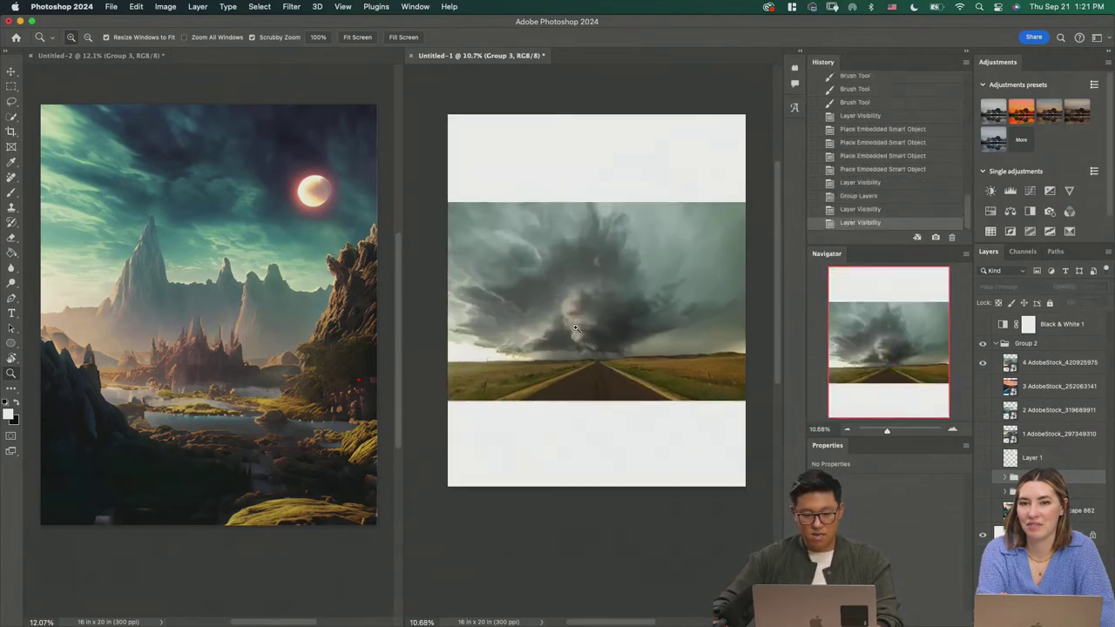
{"action": "left_click", "coordinate": [982, 362]}
{"action": "left_click", "coordinate": [982, 386]}
{"action": "left_click", "coordinate": [983, 386]}
{"action": "left_click", "coordinate": [983, 409]}
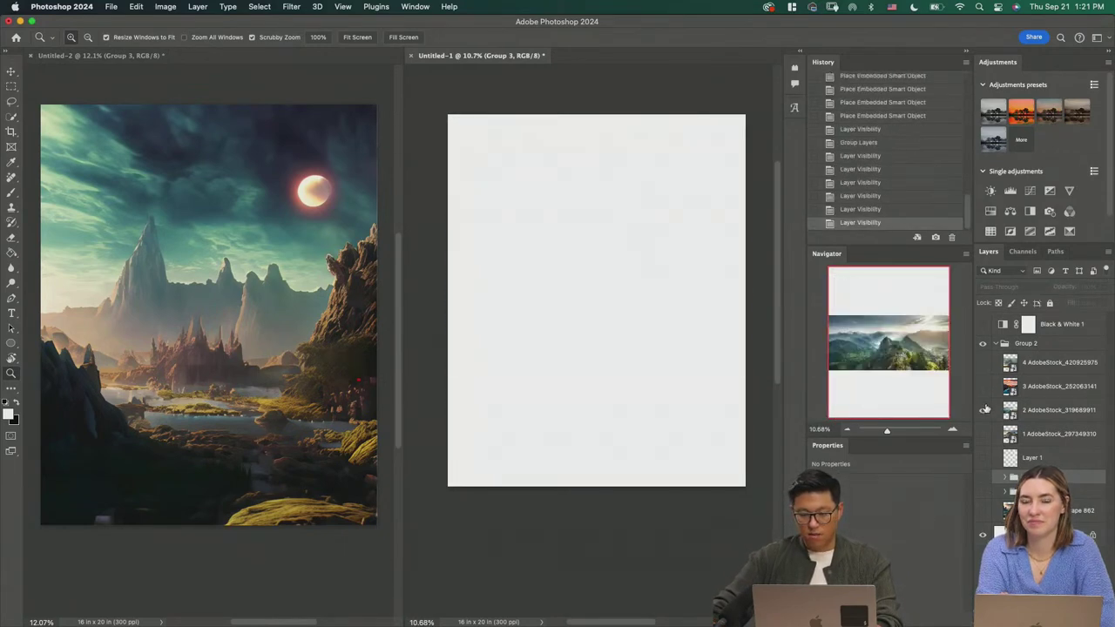
{"action": "left_click", "coordinate": [983, 409]}
{"action": "left_click", "coordinate": [982, 434]}
{"action": "left_click", "coordinate": [1054, 434]}
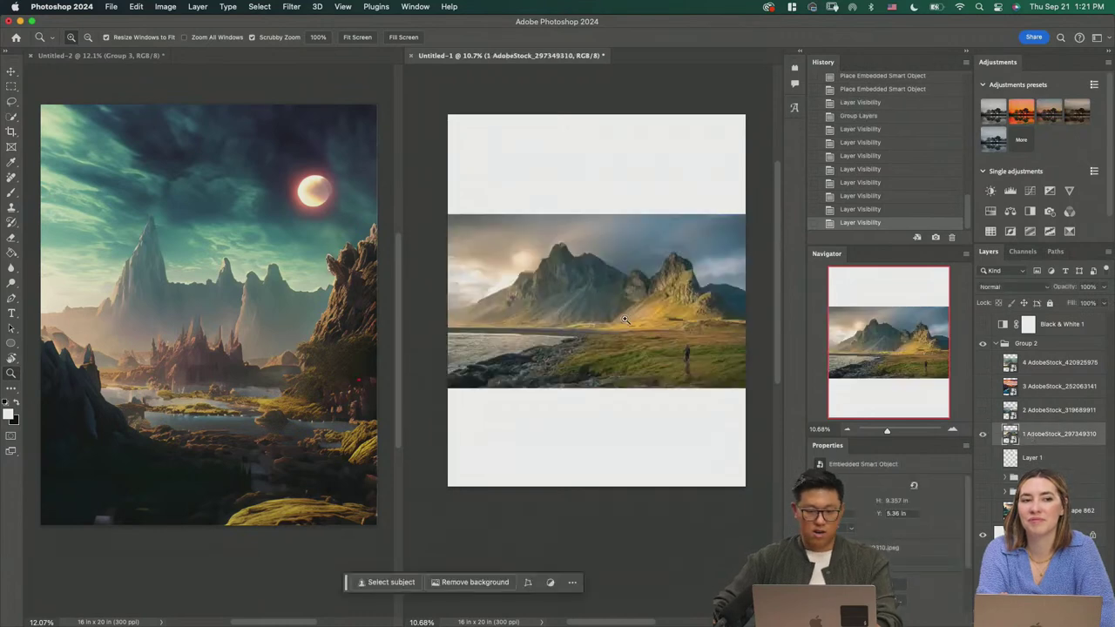
Step: Move the coastal mountain photo down to the lower edge of the canvas and enlarge the Quick Selection brush to 329
{"action": "mouse_move", "coordinate": [625, 320]}
{"action": "left_mouse_down"}
{"action": "mouse_move", "coordinate": [660, 336]}
{"action": "mouse_move", "coordinate": [635, 337]}
{"action": "mouse_move", "coordinate": [635, 421]}
{"action": "left_mouse_up"}
{"action": "key", "text": "v"}
{"action": "key", "text": "w"}
{"action": "key", "text": "super+0"}
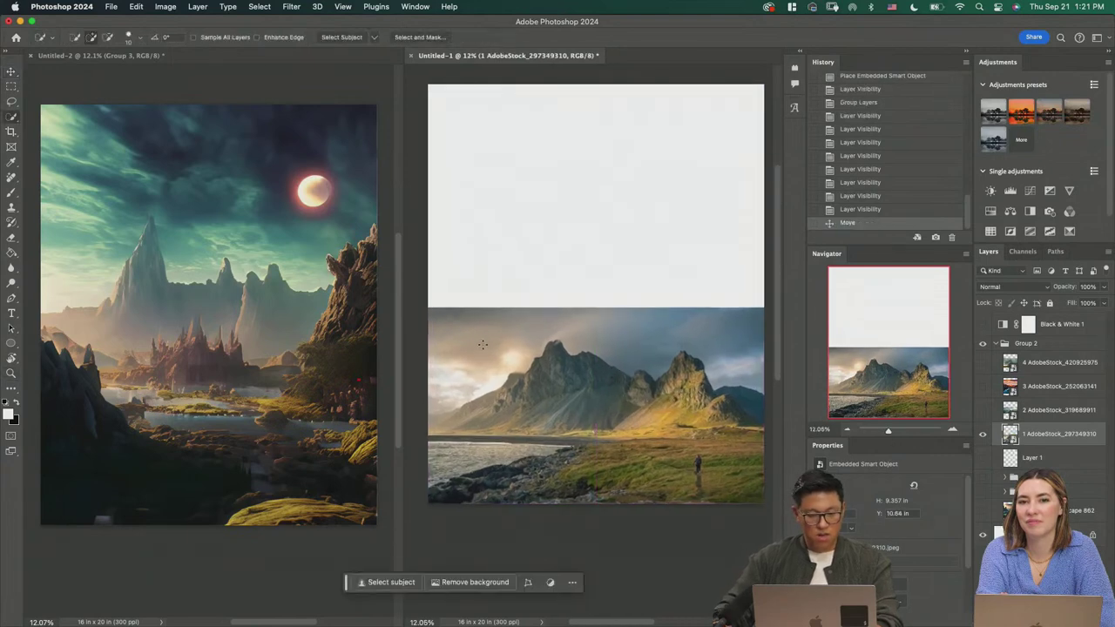
{"action": "left_click_drag", "start_coordinate": [518, 315], "coordinate": [529, 315]}
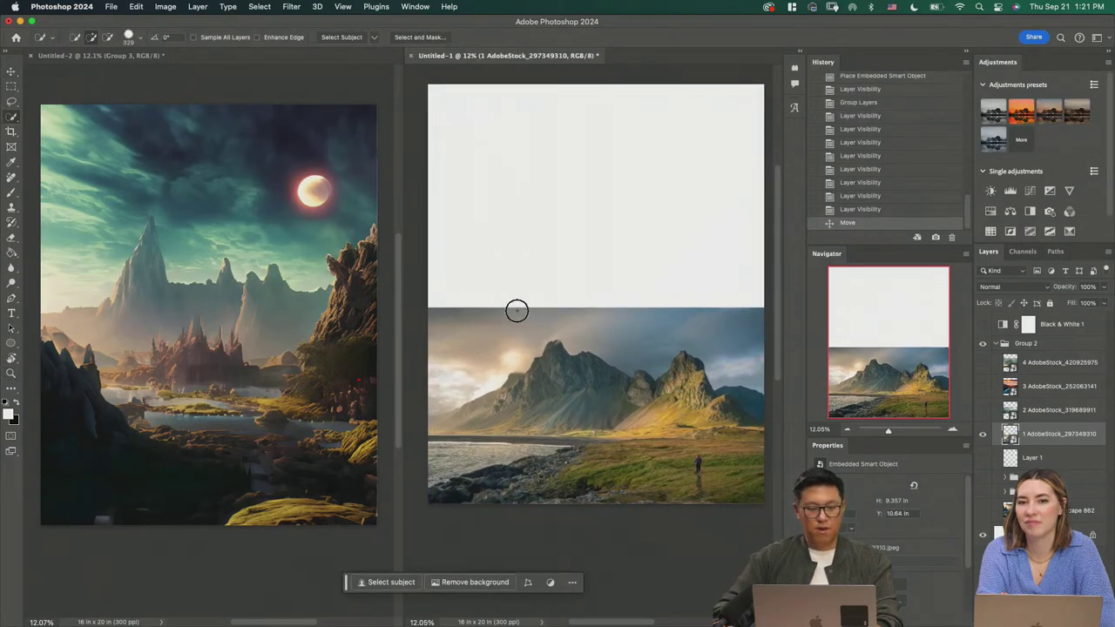
Step: Select the sky in the coastal mountain photo and check the selection in Quick Mask mode
{"action": "left_click", "coordinate": [210, 6]}
{"action": "mouse_move", "coordinate": [259, 6]}
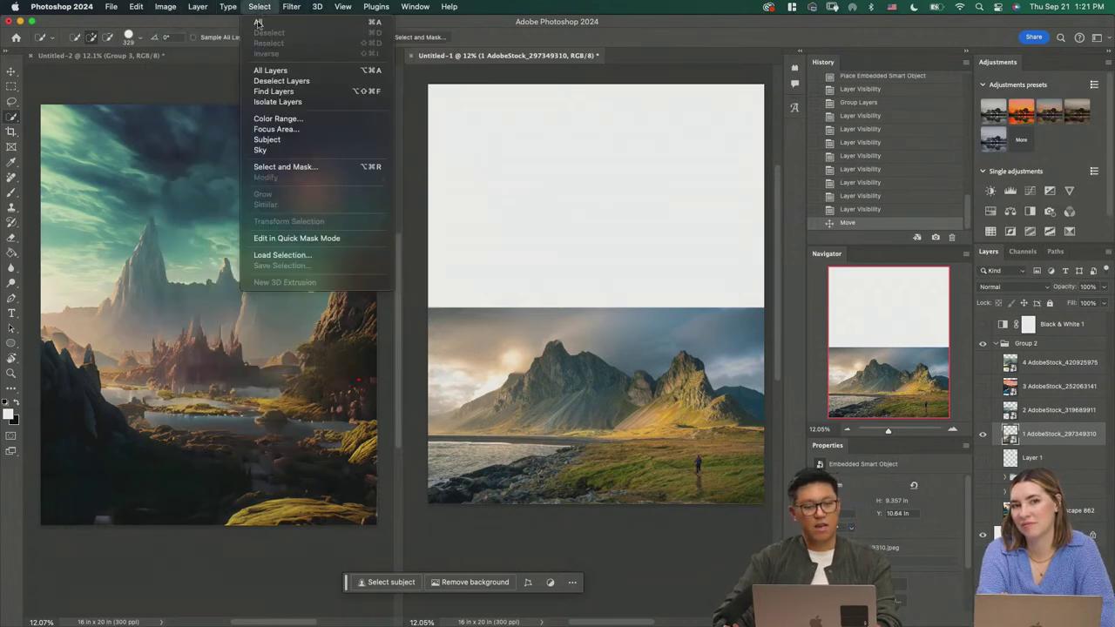
{"action": "left_click", "coordinate": [261, 150]}
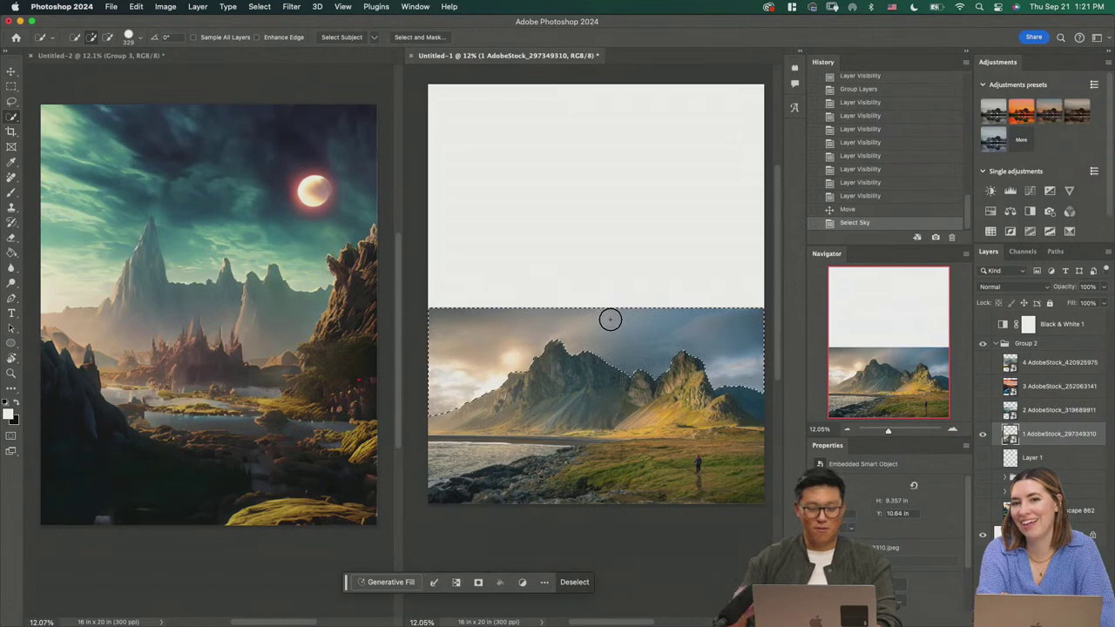
{"action": "key", "text": "q"}
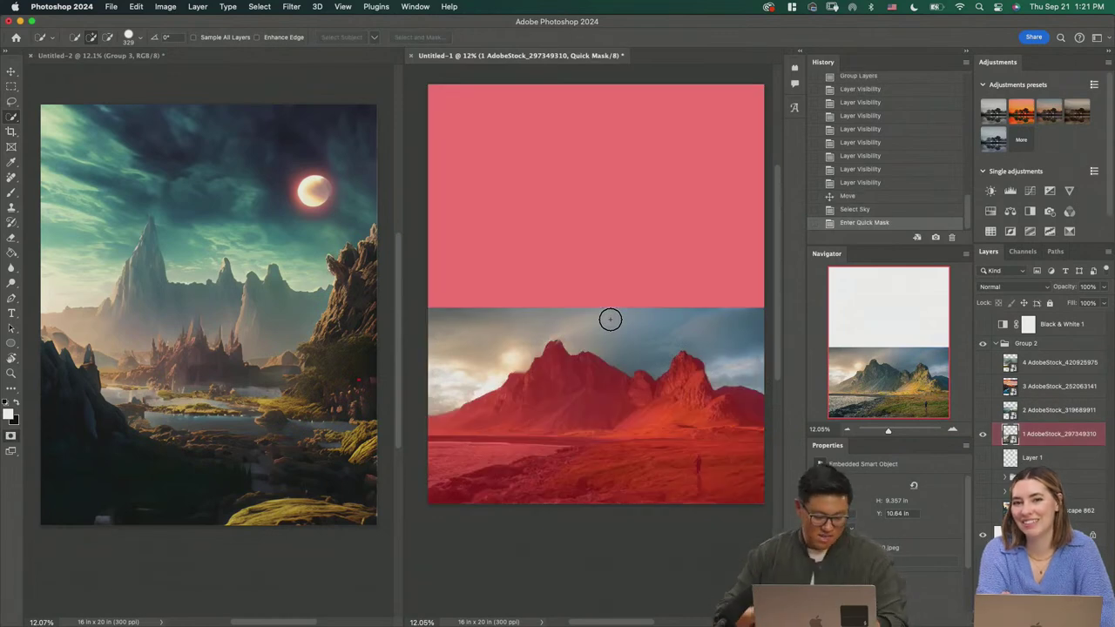
{"action": "key", "text": "q"}
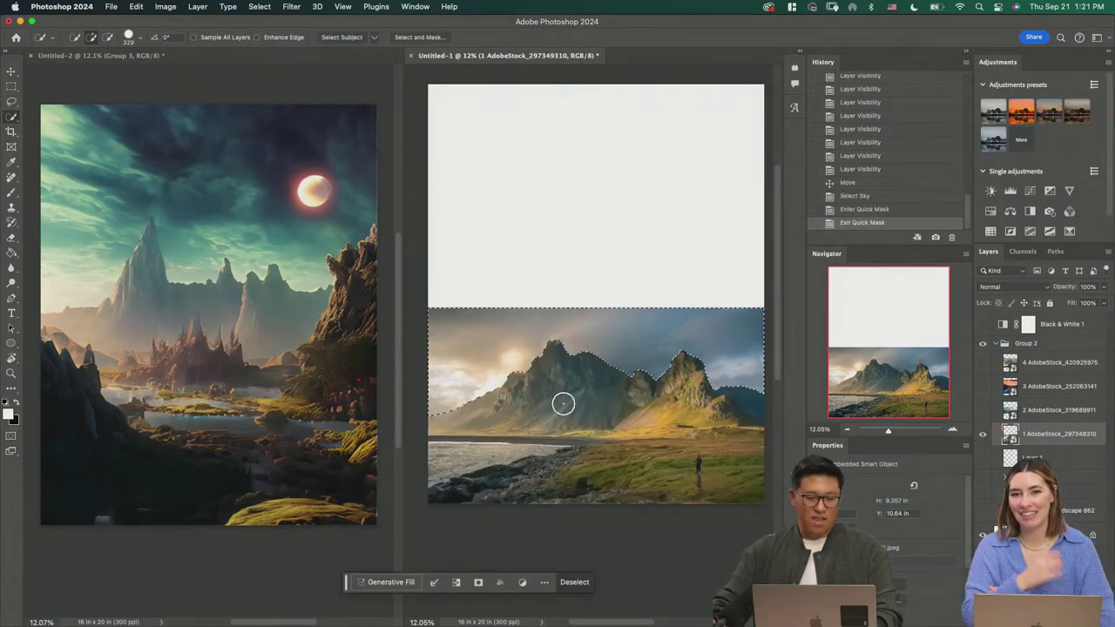
Step: Try masking the coastal mountain photo with the sky selection and inverting the layer mask, then undo both changes
{"action": "key", "text": "z"}
{"action": "left_click_drag", "start_coordinate": [540, 388], "coordinate": [610, 383]}
{"action": "left_click", "coordinate": [479, 583]}
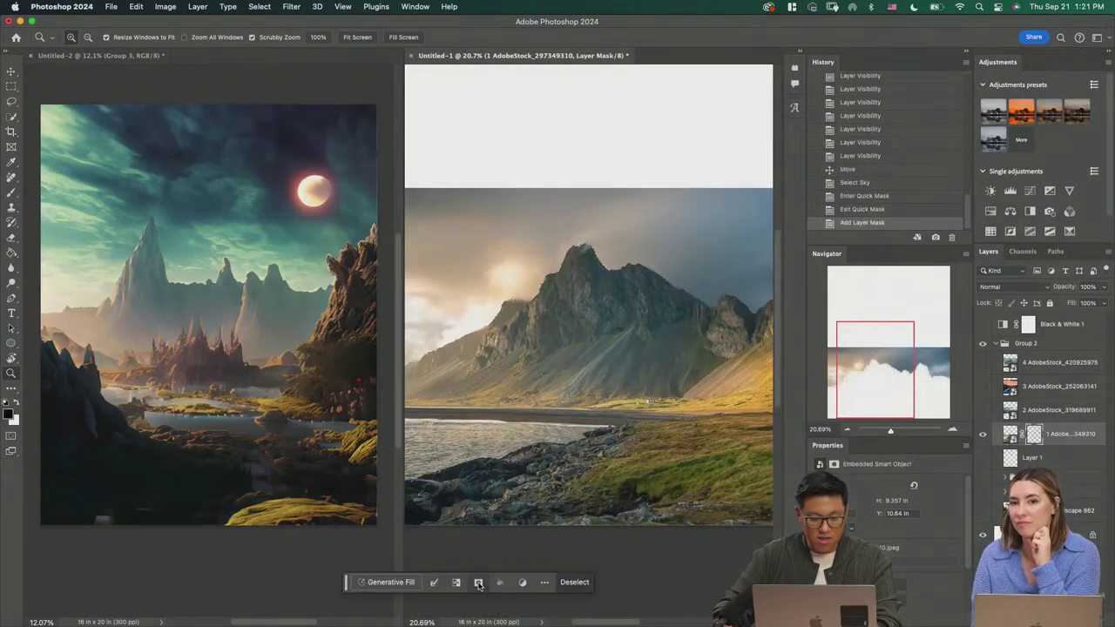
{"action": "key", "text": "super+i"}
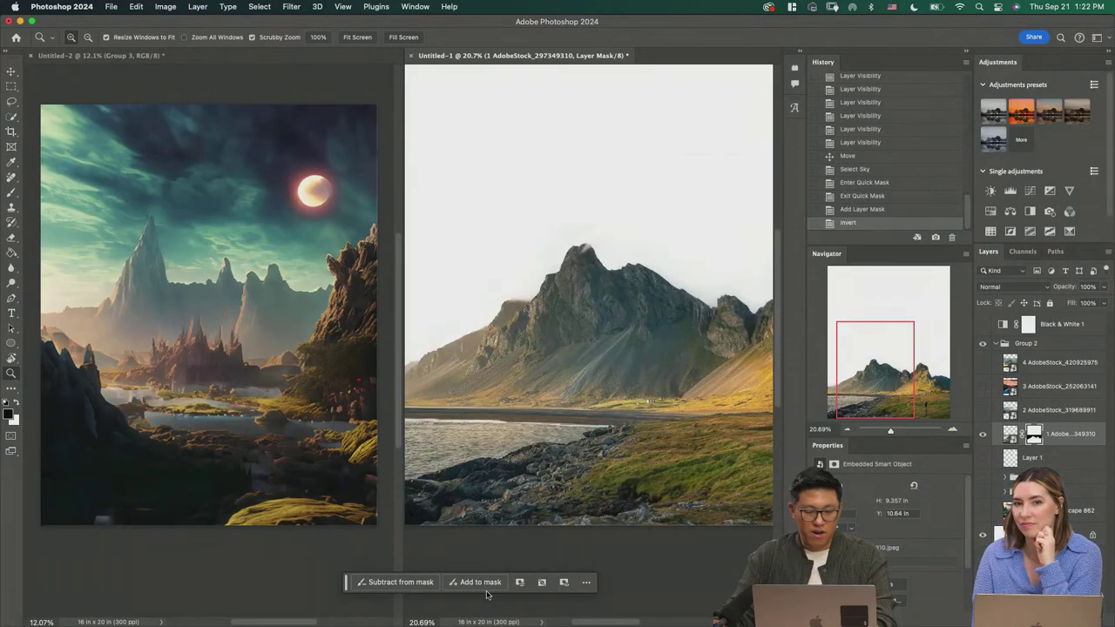
{"action": "key", "text": "super+z"}
{"action": "key", "text": "super+z"}
Step: Examine the sky selection's edge along the mountain ridges up close in Quick Mask mode
{"action": "key", "text": "q"}
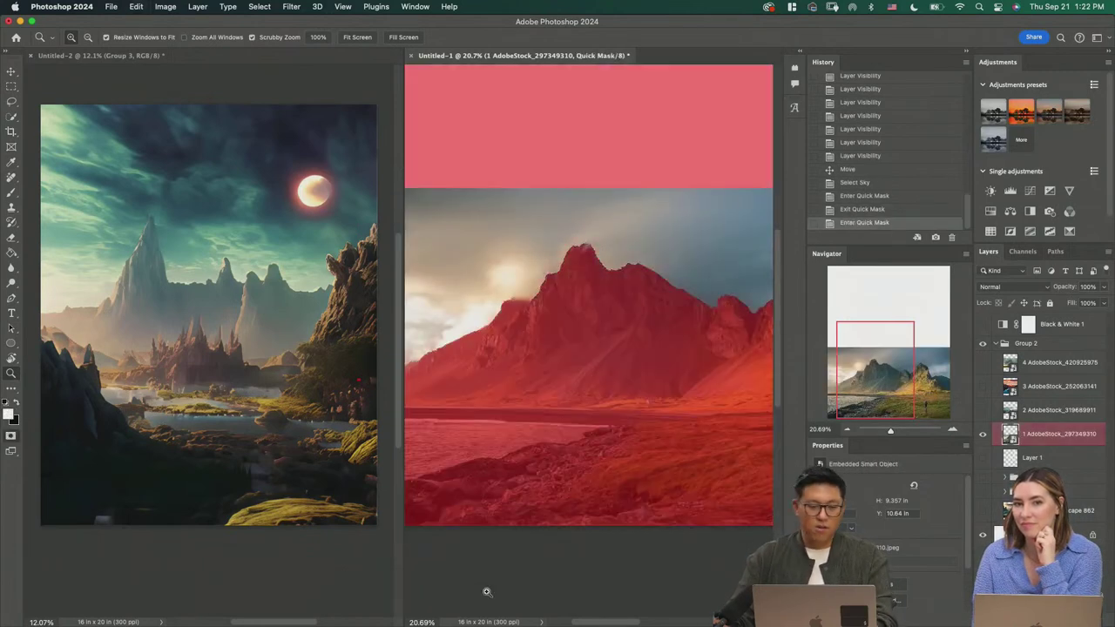
{"action": "scroll", "coordinate": [606, 329], "scroll_direction": "down", "scroll_amount": 3}
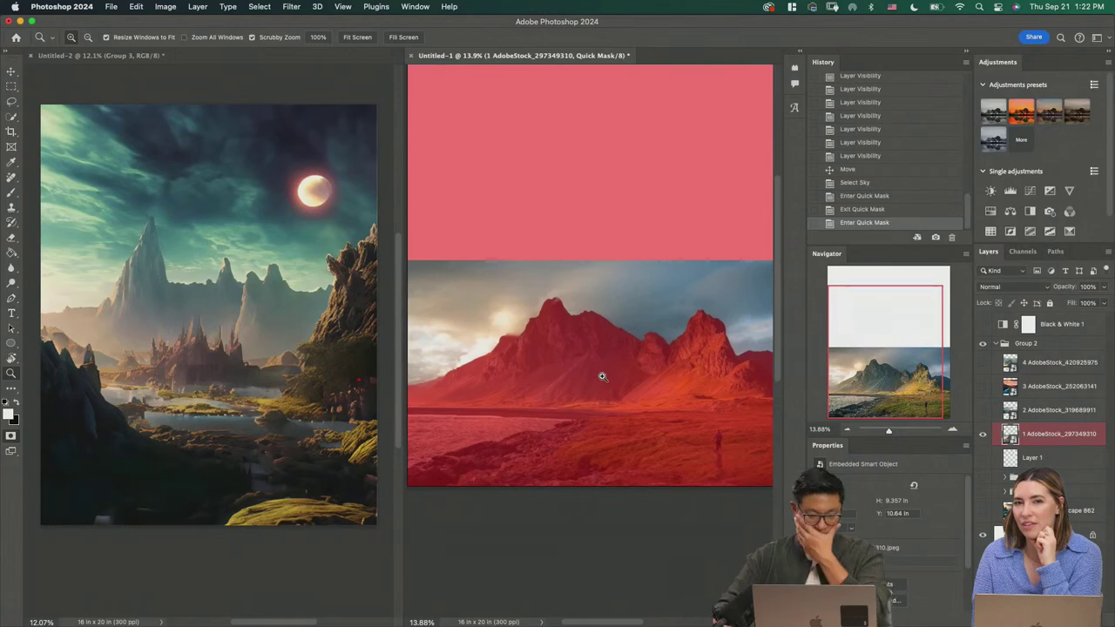
{"action": "key", "text": "q"}
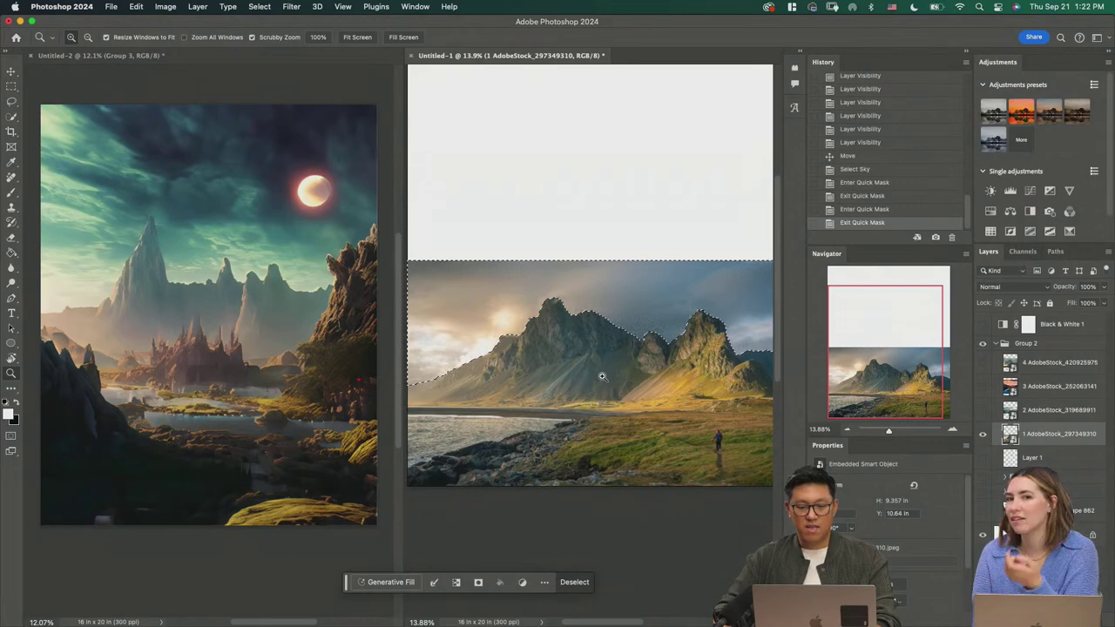
{"action": "key", "text": "q"}
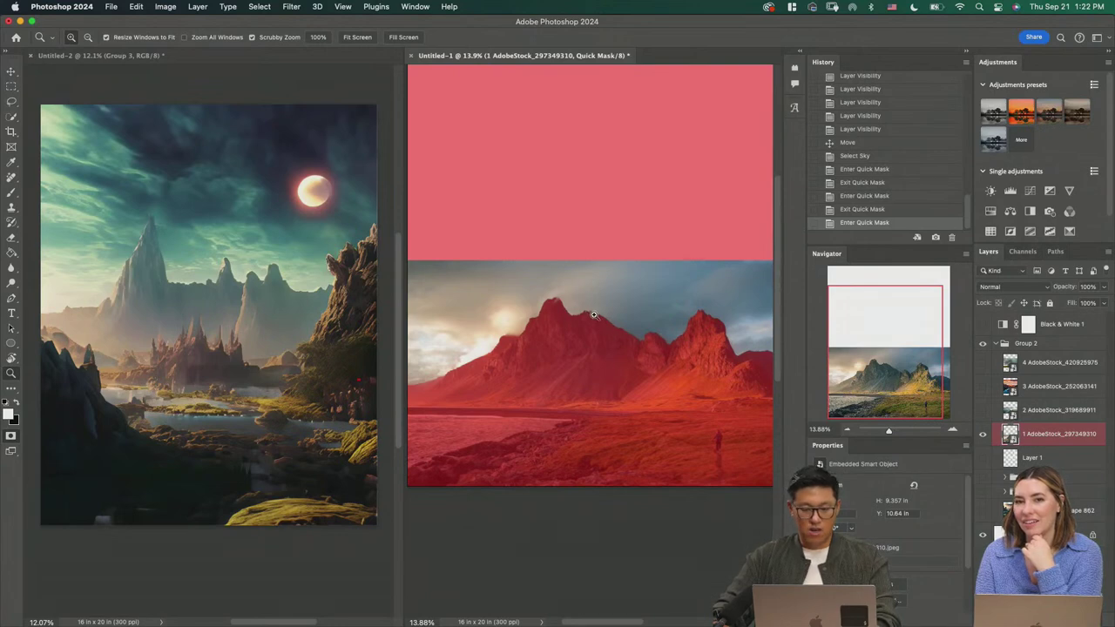
{"action": "left_click_drag", "start_coordinate": [594, 315], "coordinate": [685, 427]}
{"action": "scroll", "coordinate": [655, 338], "scroll_direction": "down", "scroll_amount": 5}
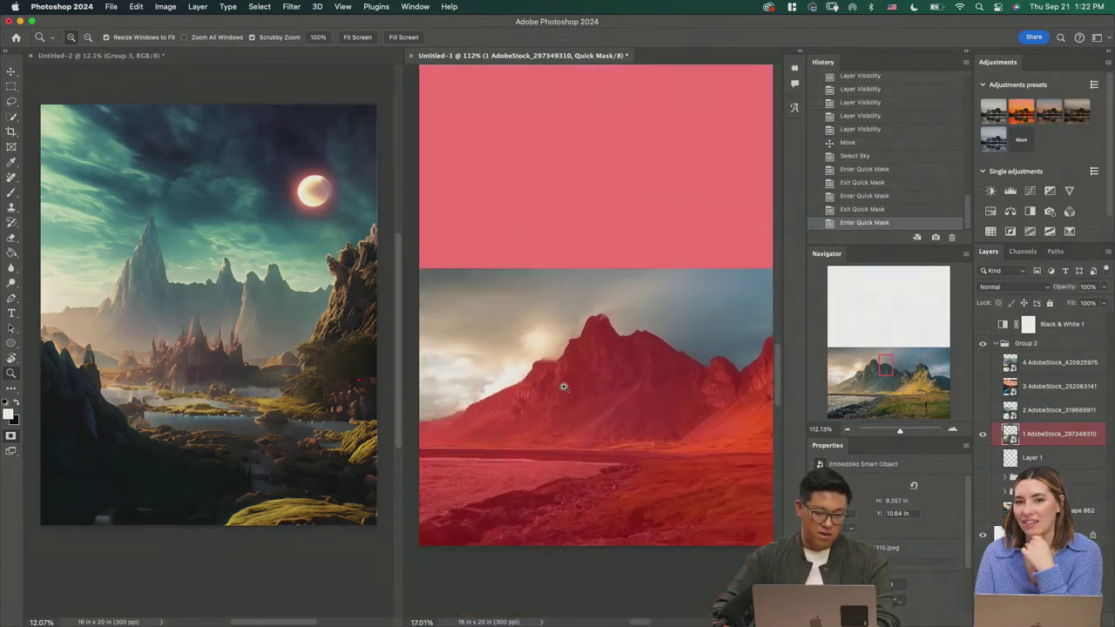
Step: Invert the sky selection in Quick Mask mode and add the result to the coastal mountain photo as a layer mask
{"action": "key", "text": "q"}
{"action": "key", "text": "q"}
{"action": "key", "text": "super+i"}
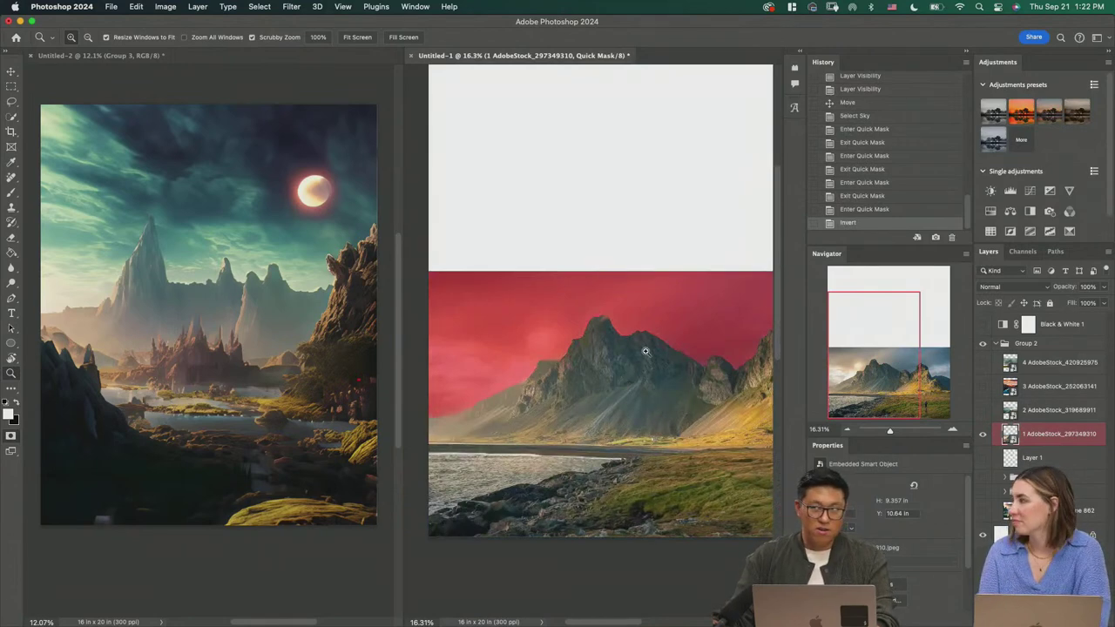
{"action": "key", "text": "q"}
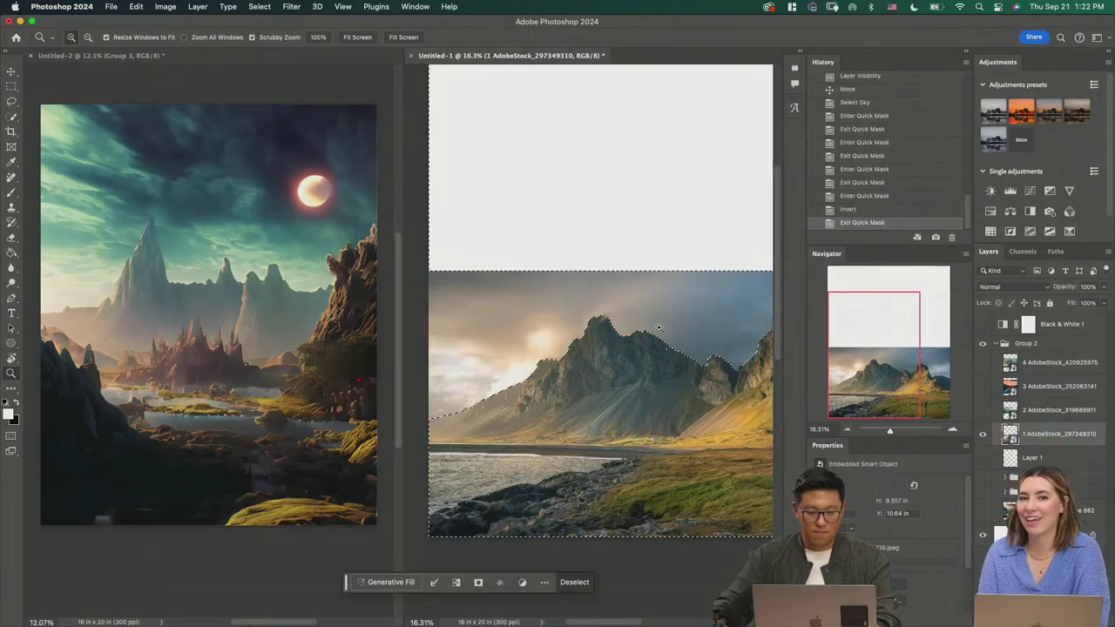
{"action": "scroll", "coordinate": [627, 365], "scroll_direction": "down", "scroll_amount": 1}
{"action": "left_click_drag", "start_coordinate": [618, 384], "coordinate": [592, 382]}
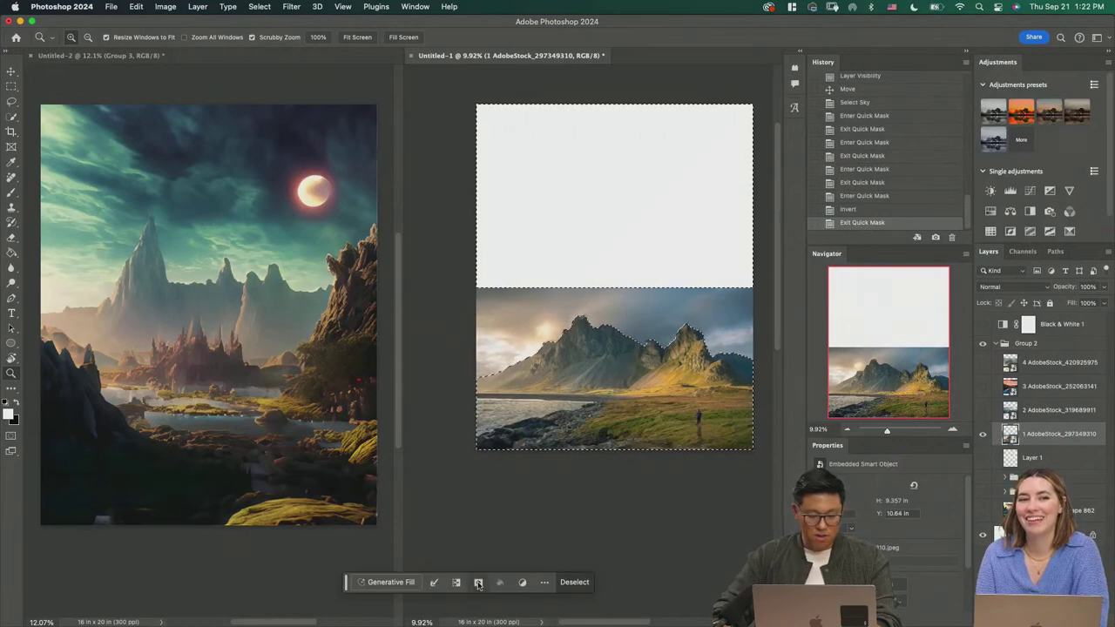
{"action": "left_click", "coordinate": [479, 582]}
Step: Undo the layer mask, the Quick Mask inversion and the preceding Quick Mask toggles
{"action": "key", "text": "super+z"}
{"action": "key", "text": "super+z"}
{"action": "key", "text": "super+z"}
{"action": "key", "text": "super+z"}
{"action": "key", "text": "super+z"}
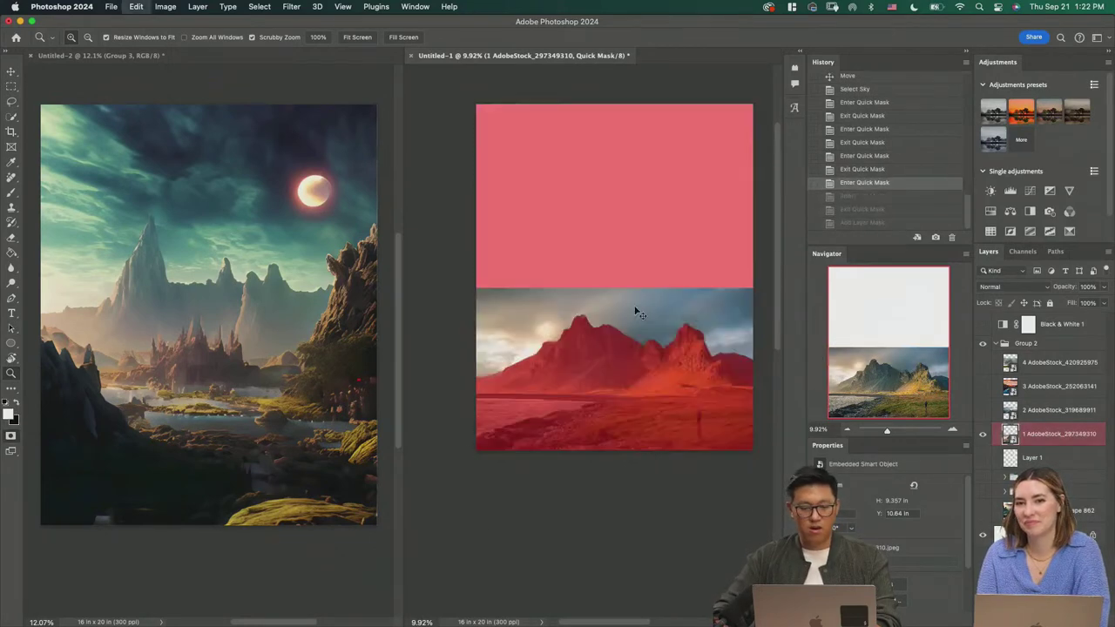
{"action": "key", "text": "super+z"}
{"action": "key", "text": "super+z"}
{"action": "key", "text": "super+z"}
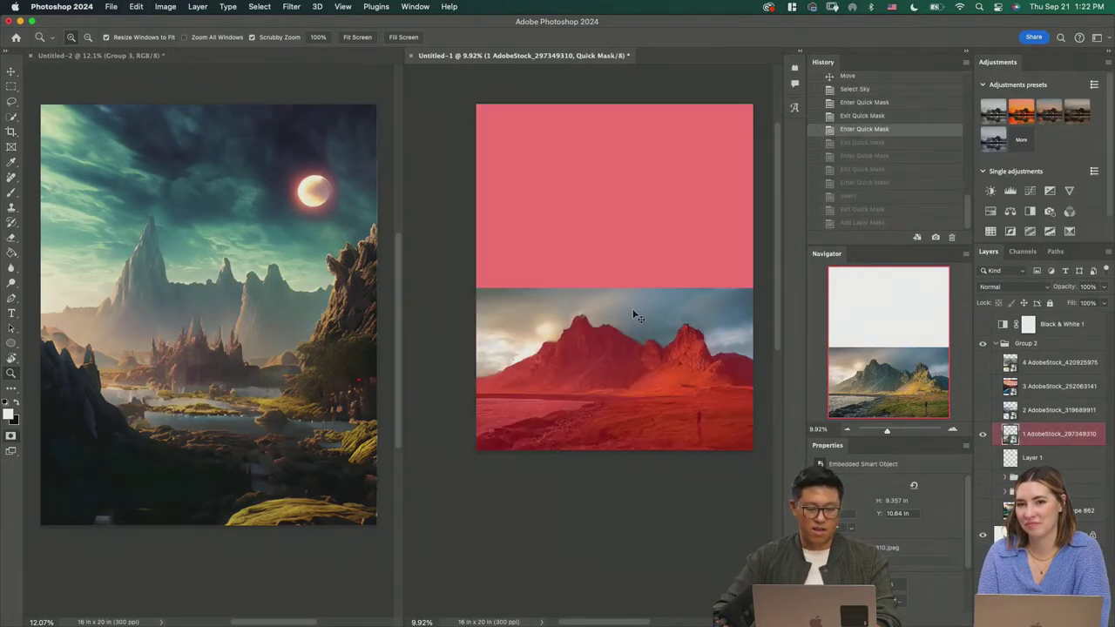
Step: Clear the current selection and select the sky above the coastal mountains again with the Quick Selection tool
{"action": "key", "text": "super+d"}
{"action": "key", "text": "w"}
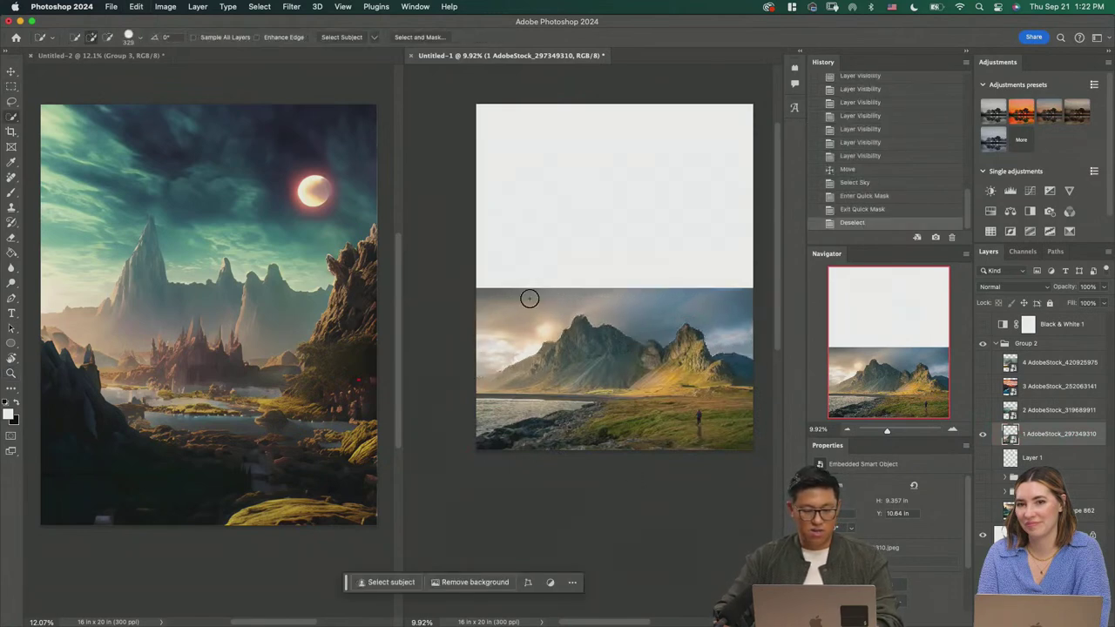
{"action": "mouse_move", "coordinate": [507, 325]}
{"action": "left_mouse_down"}
{"action": "mouse_move", "coordinate": [604, 303]}
{"action": "mouse_move", "coordinate": [725, 311]}
{"action": "left_mouse_up"}
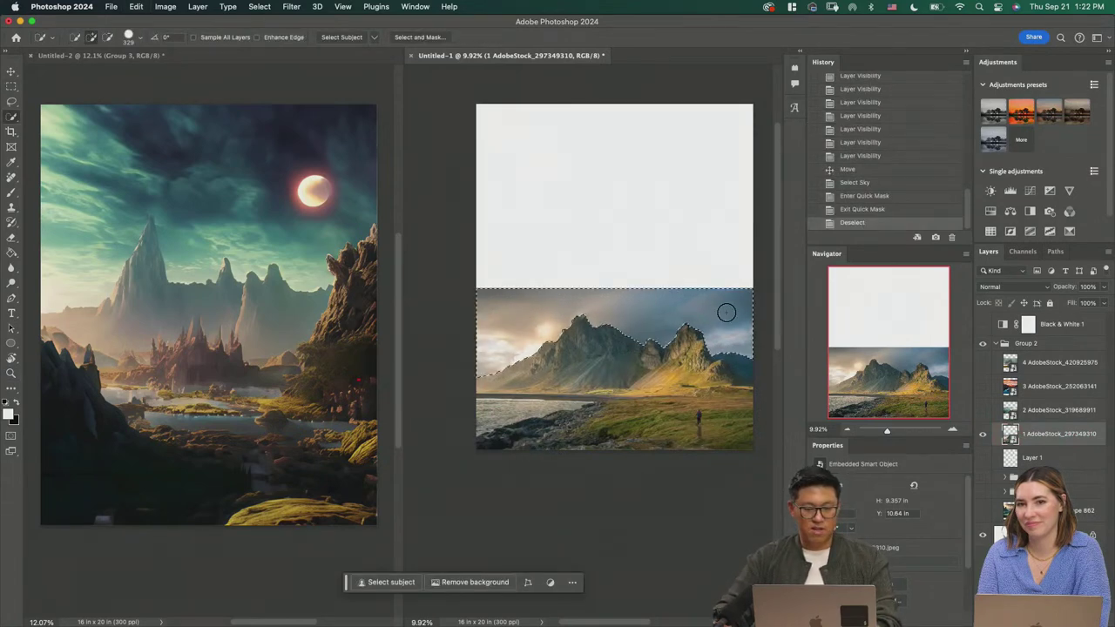
Step: Preview the sky selection as a Quick Mask overlay and drop the selection
{"action": "key", "text": "q"}
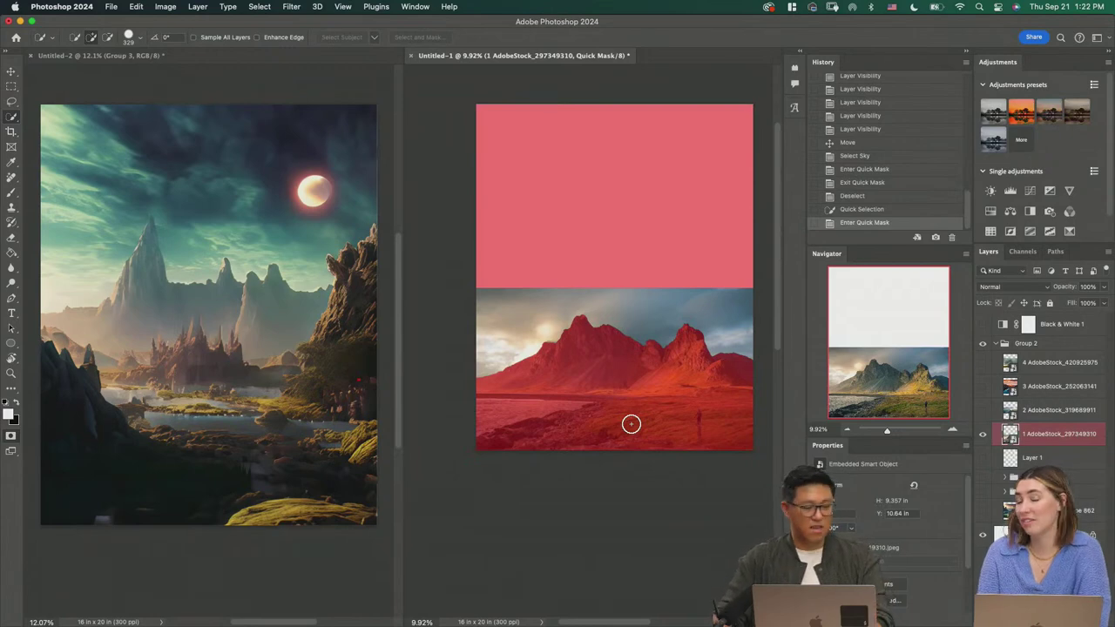
{"action": "key", "text": "q"}
{"action": "key", "text": "m"}
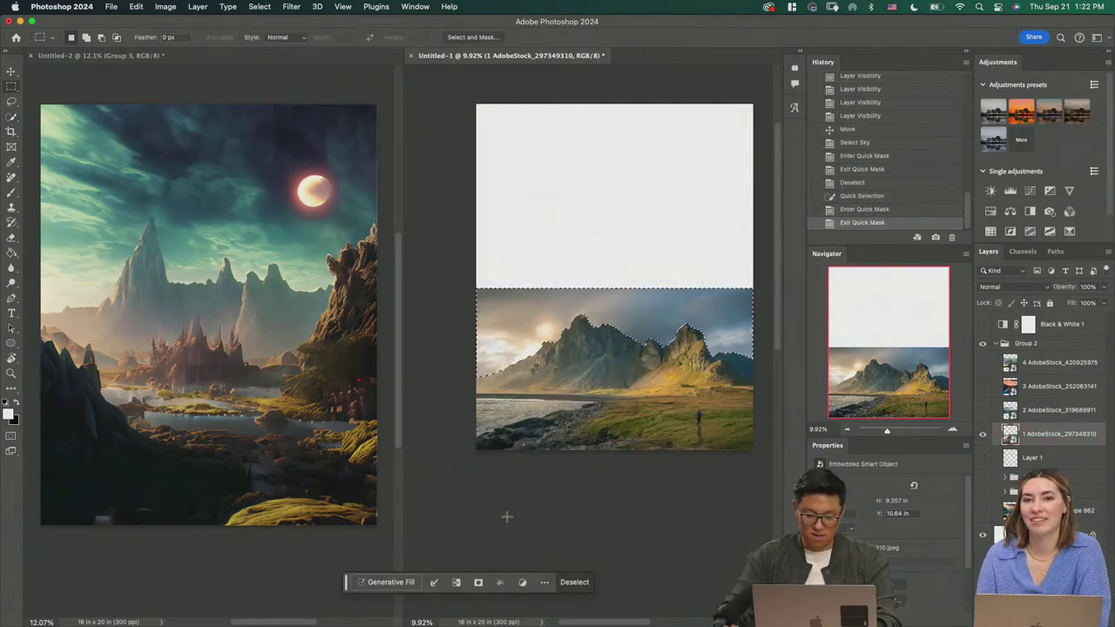
{"action": "key", "text": "super+d"}
Step: Mask out the sky of the 1 AdobeStock_297349310 layer using Select Sky, inverted in Quick Mask
{"action": "left_click", "coordinate": [291, 7]}
{"action": "mouse_move", "coordinate": [259, 7]}
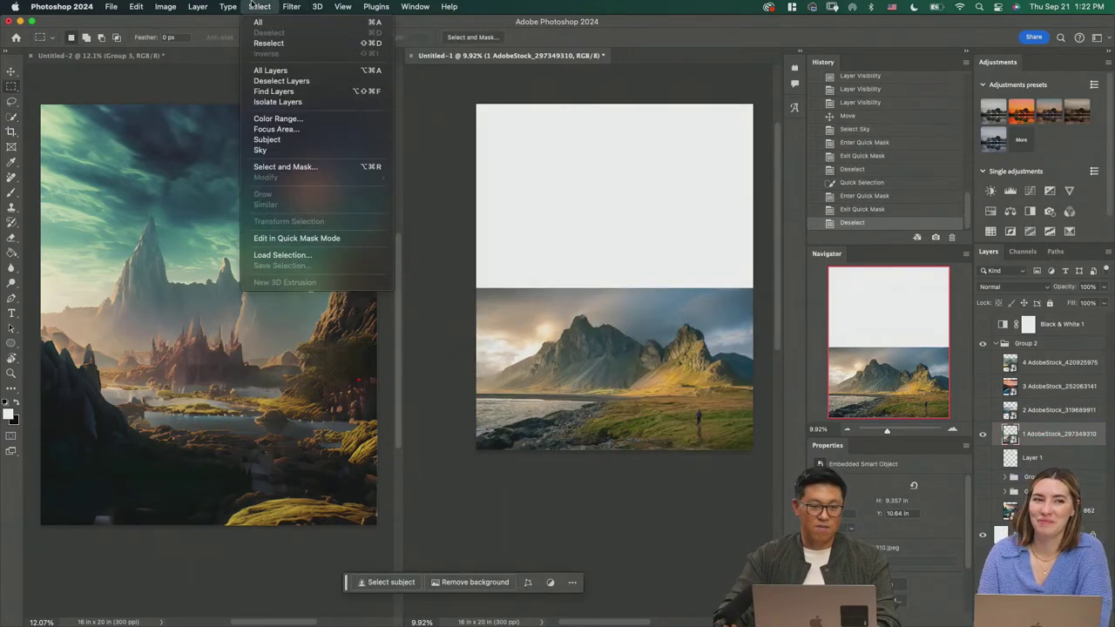
{"action": "left_click", "coordinate": [282, 151]}
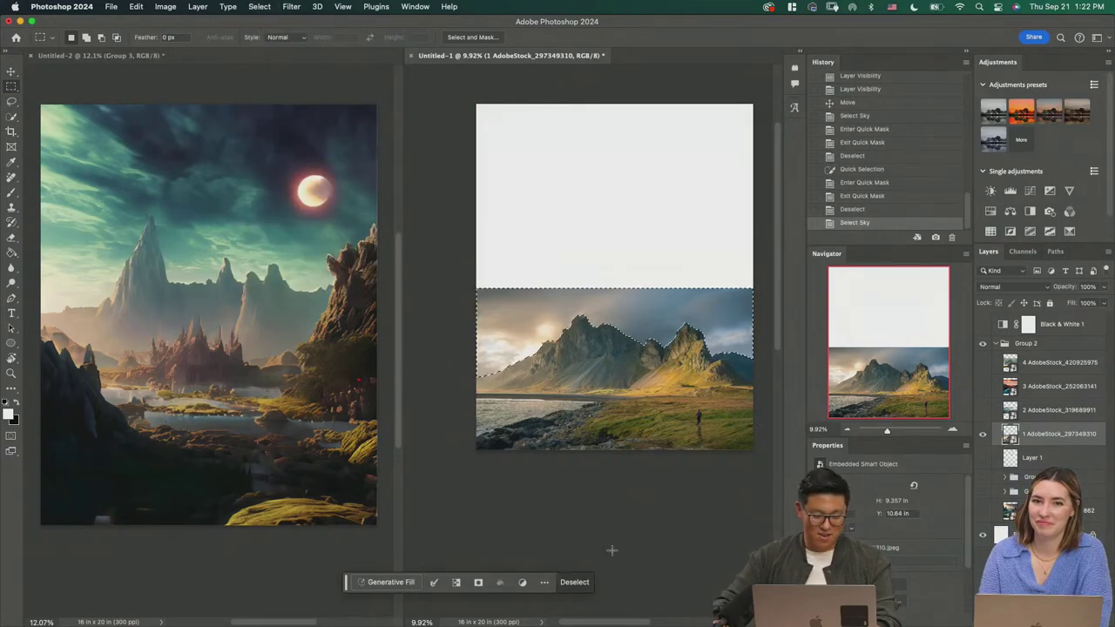
{"action": "key", "text": "q"}
{"action": "key", "text": "ctrl+i"}
{"action": "key", "text": "q"}
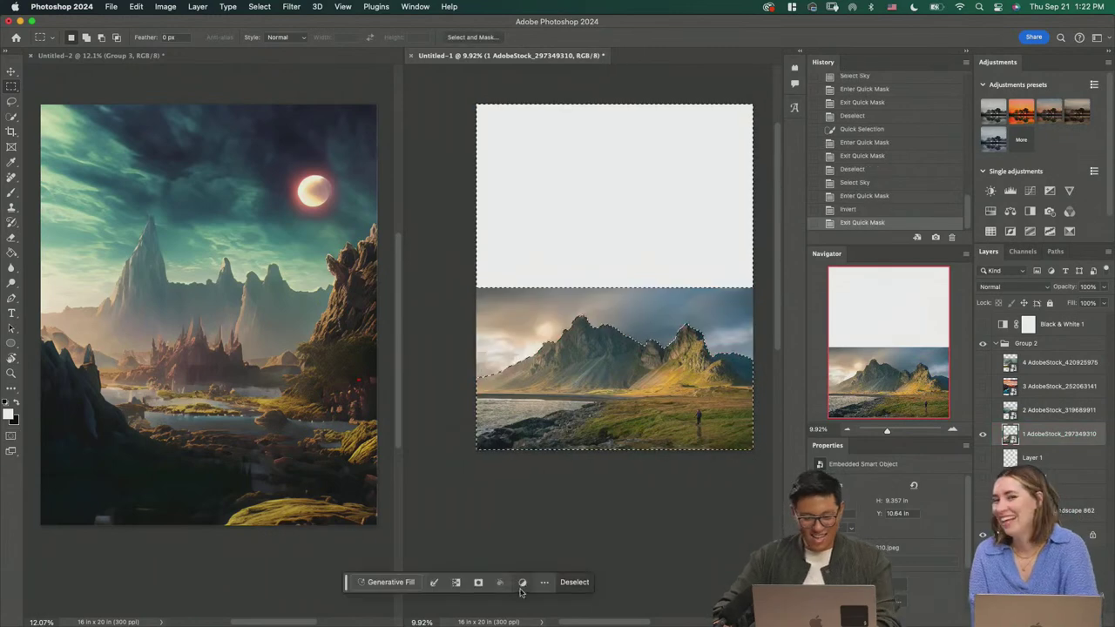
{"action": "left_click", "coordinate": [477, 582]}
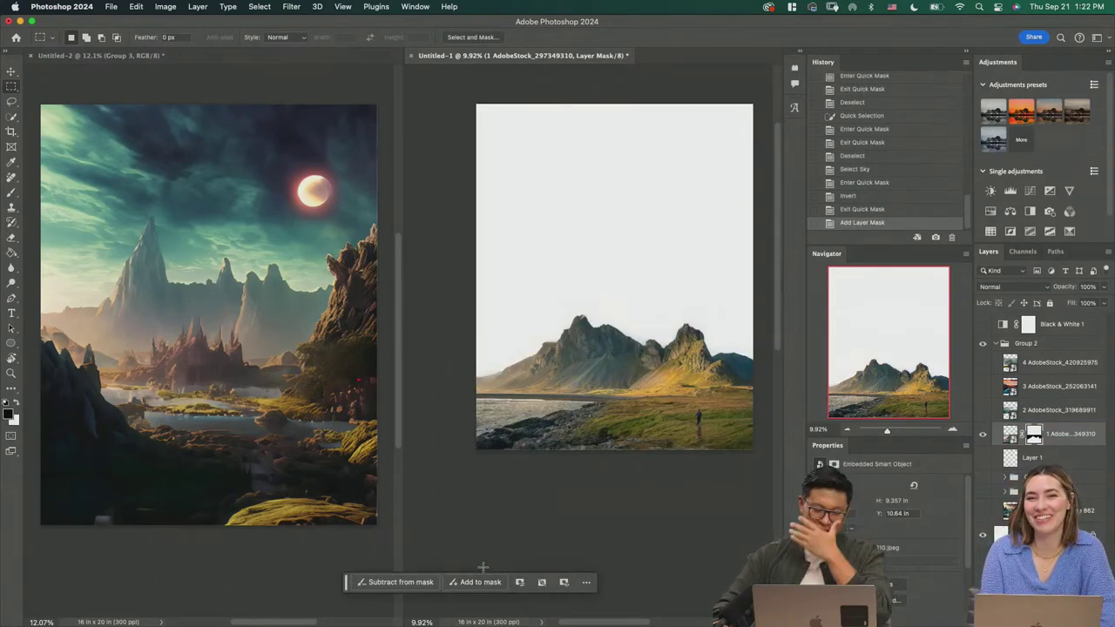
Step: Widen the working document's pane and zoom the reference artwork out so both canvases fit side by side
{"action": "key", "text": "z"}
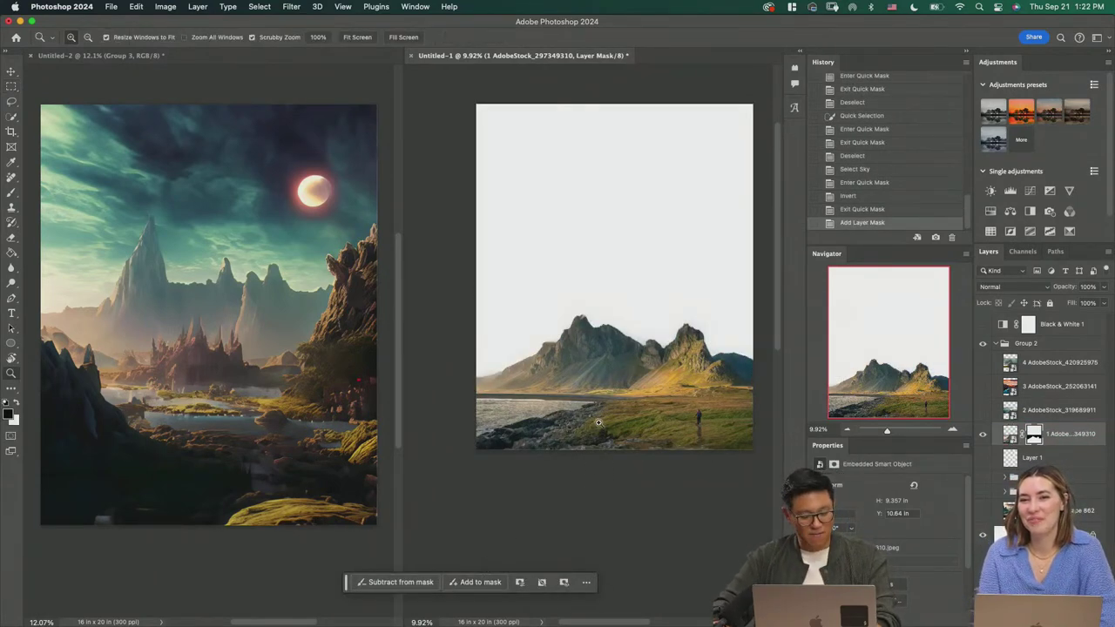
{"action": "left_click_drag", "start_coordinate": [599, 425], "coordinate": [561, 437]}
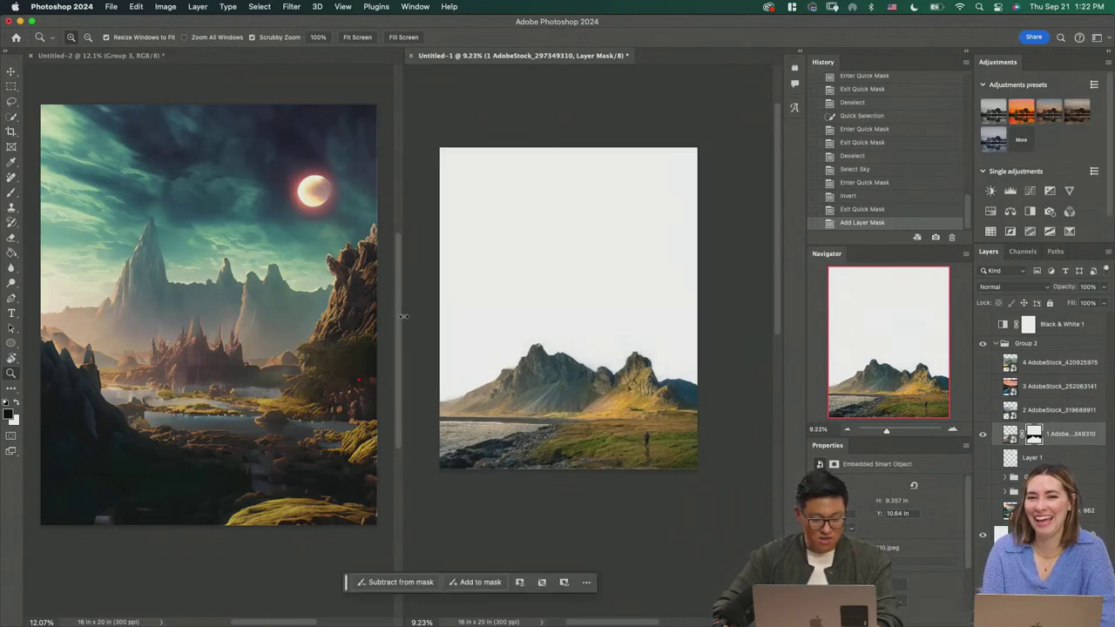
{"action": "left_click_drag", "start_coordinate": [403, 315], "coordinate": [319, 323]}
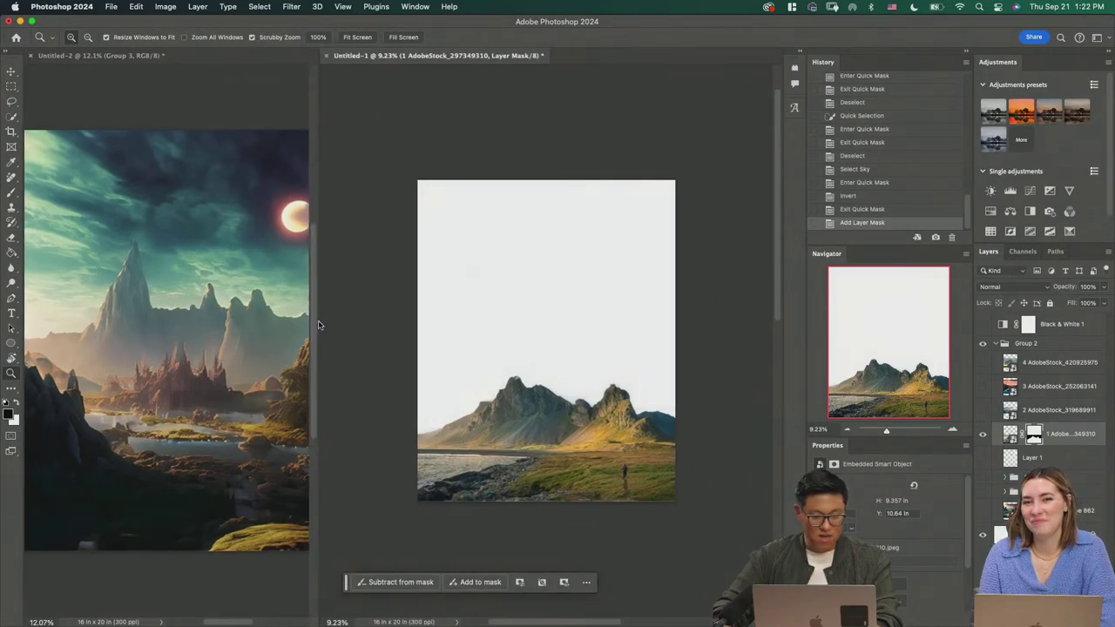
{"action": "left_click", "coordinate": [176, 310]}
{"action": "left_click_drag", "start_coordinate": [187, 306], "coordinate": [186, 333]}
{"action": "left_click", "coordinate": [614, 385]}
{"action": "left_click_drag", "start_coordinate": [560, 380], "coordinate": [617, 389]}
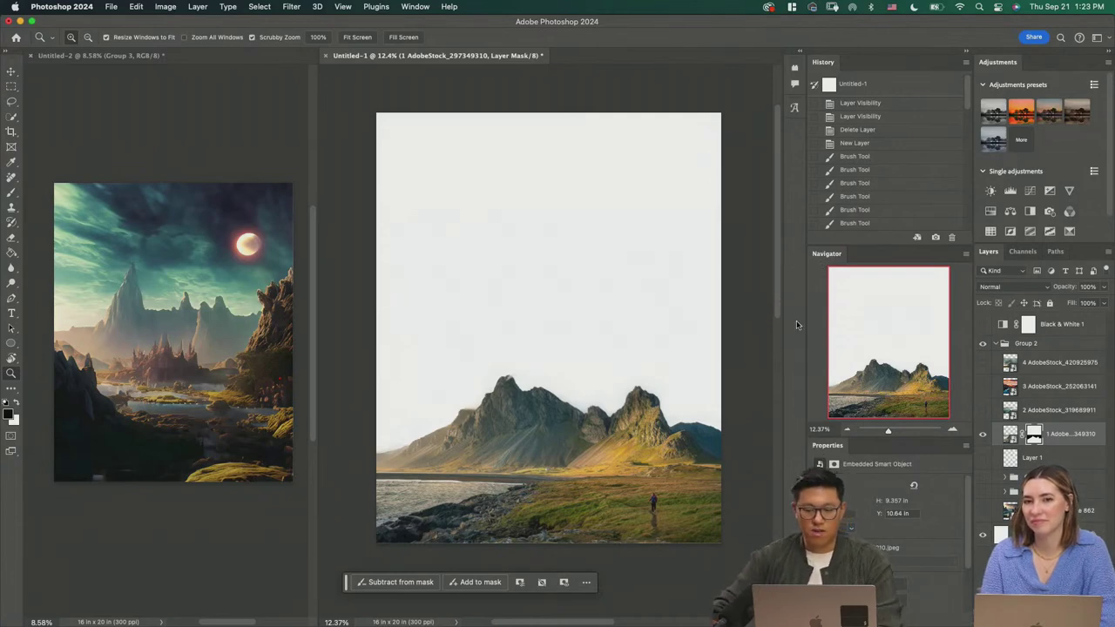
{"action": "scroll", "coordinate": [606, 349], "scroll_direction": "down", "scroll_amount": 2}
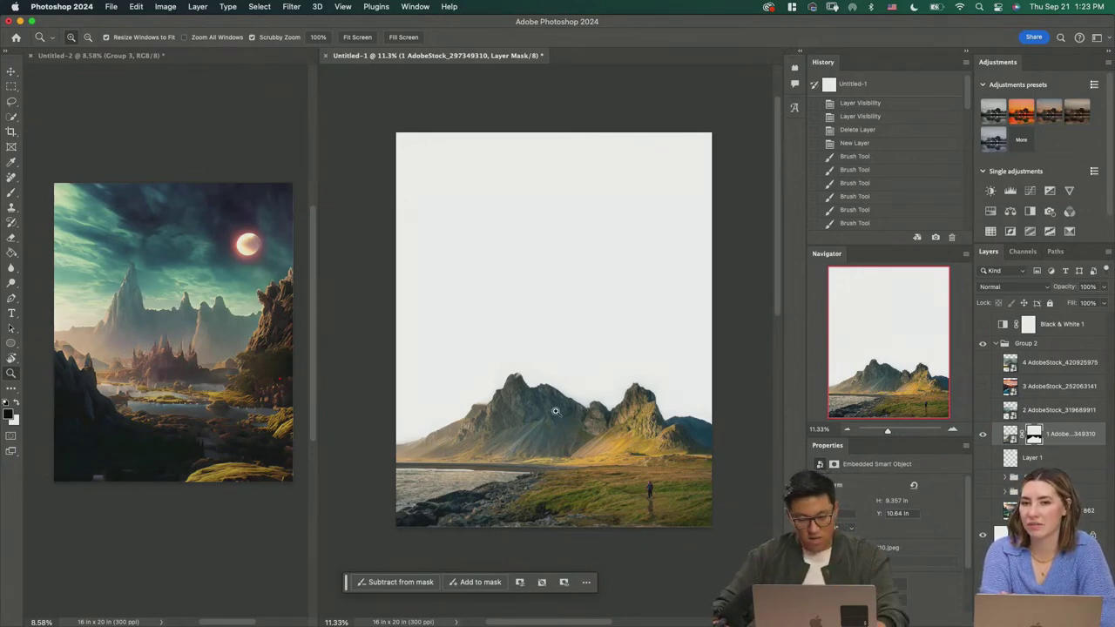
Step: Enlarge the masked mountain layer to about 161% and position it over the lower part of the canvas
{"action": "left_click_drag", "start_coordinate": [555, 411], "coordinate": [542, 413]}
{"action": "key", "text": "super+t"}
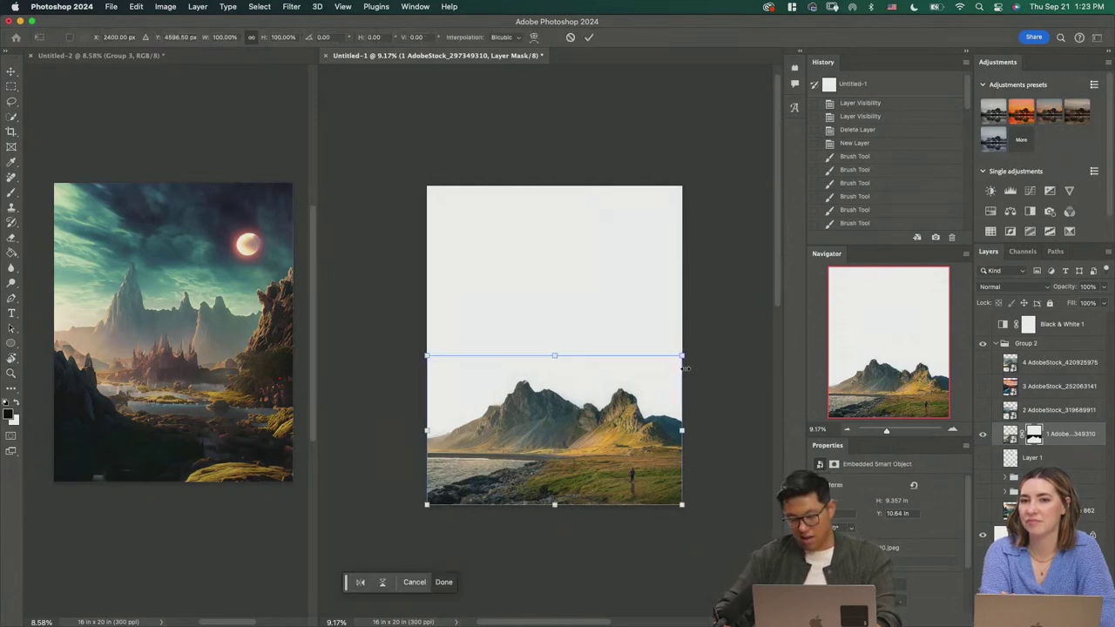
{"action": "mouse_move", "coordinate": [683, 355]}
{"action": "left_mouse_down"}
{"action": "mouse_move", "coordinate": [789, 278]}
{"action": "mouse_move", "coordinate": [693, 336]}
{"action": "left_mouse_up"}
{"action": "left_click_drag", "start_coordinate": [575, 404], "coordinate": [638, 367]}
{"action": "left_click_drag", "start_coordinate": [719, 469], "coordinate": [763, 493]}
{"action": "left_click_drag", "start_coordinate": [739, 513], "coordinate": [731, 507]}
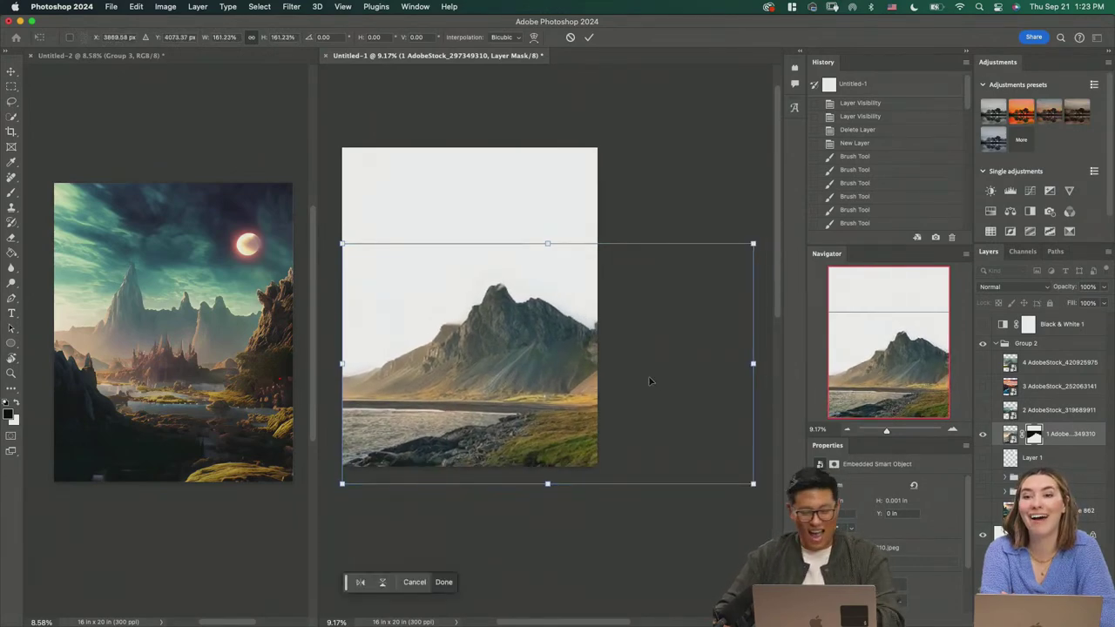
{"action": "key", "text": "Return"}
Step: Paint black on the mountain layer's mask to hide the thin line across the sky
{"action": "left_click_drag", "start_coordinate": [541, 396], "coordinate": [635, 419]}
{"action": "left_click", "coordinate": [1036, 436]}
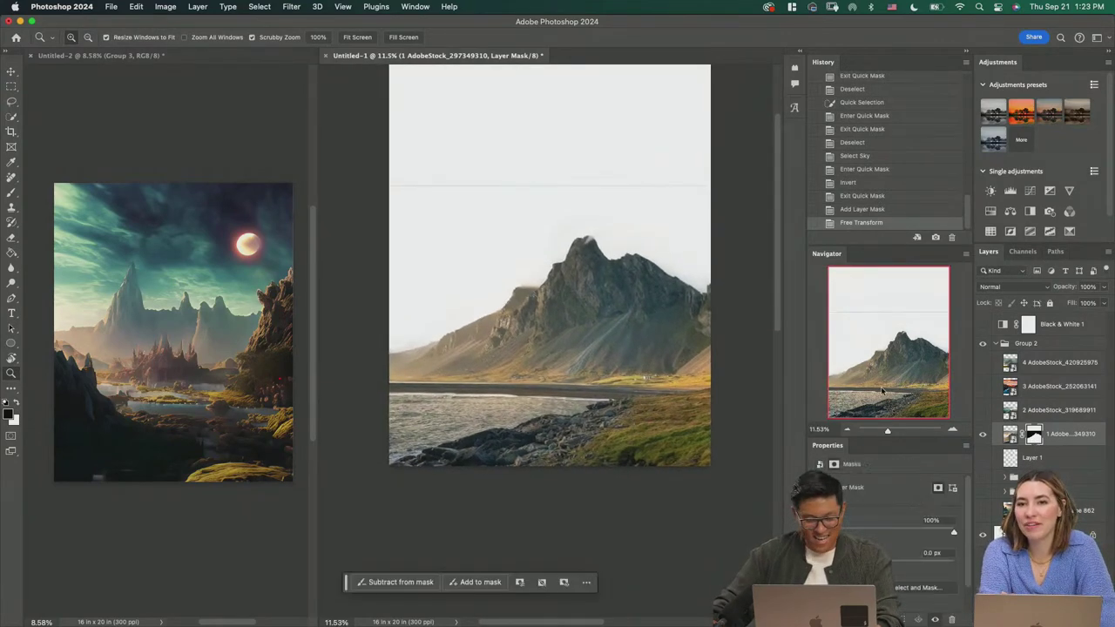
{"action": "key", "text": "b"}
{"action": "left_click_drag", "start_coordinate": [433, 191], "coordinate": [468, 201]}
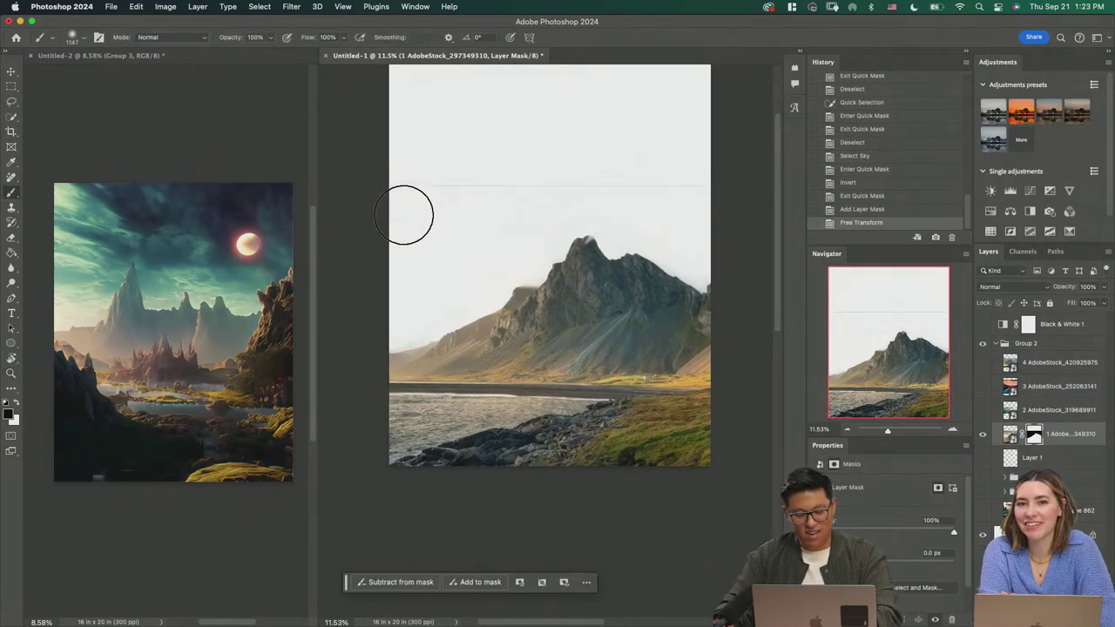
{"action": "left_click", "coordinate": [664, 176]}
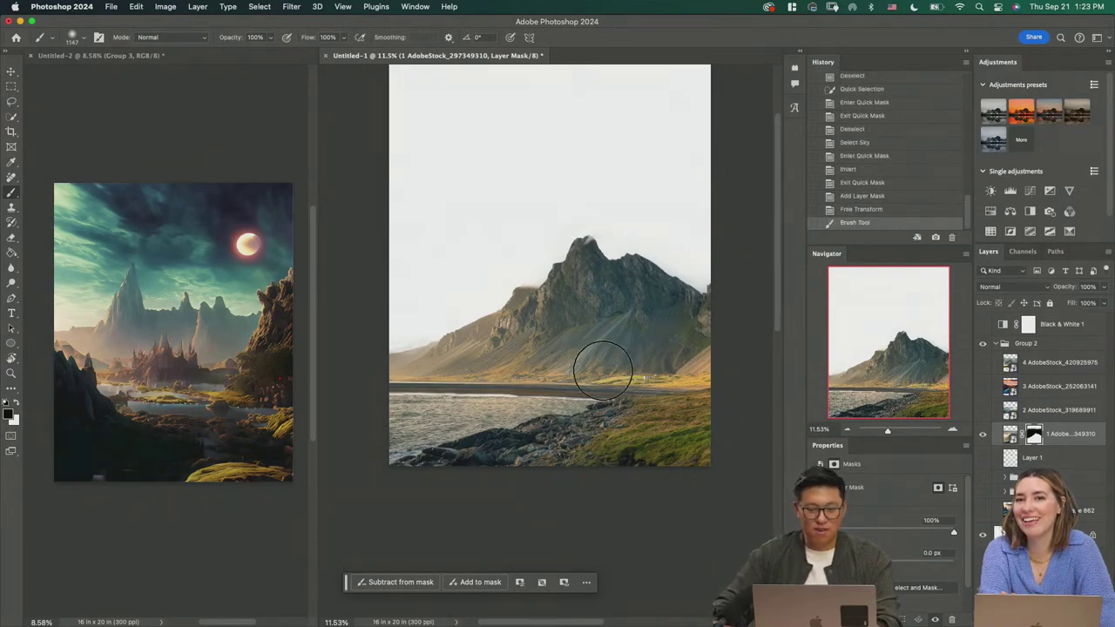
Step: Scale the masked mountain layer down to about 93%, keeping its left edge on the canvas edge
{"action": "key", "text": "v"}
{"action": "mouse_move", "coordinate": [639, 386]}
{"action": "left_mouse_down"}
{"action": "mouse_move", "coordinate": [612, 384]}
{"action": "mouse_move", "coordinate": [641, 395]}
{"action": "mouse_move", "coordinate": [615, 429]}
{"action": "left_mouse_up"}
{"action": "scroll", "coordinate": [616, 386], "scroll_direction": "down", "scroll_amount": 1}
{"action": "key", "text": "z"}
{"action": "key", "text": "super+t"}
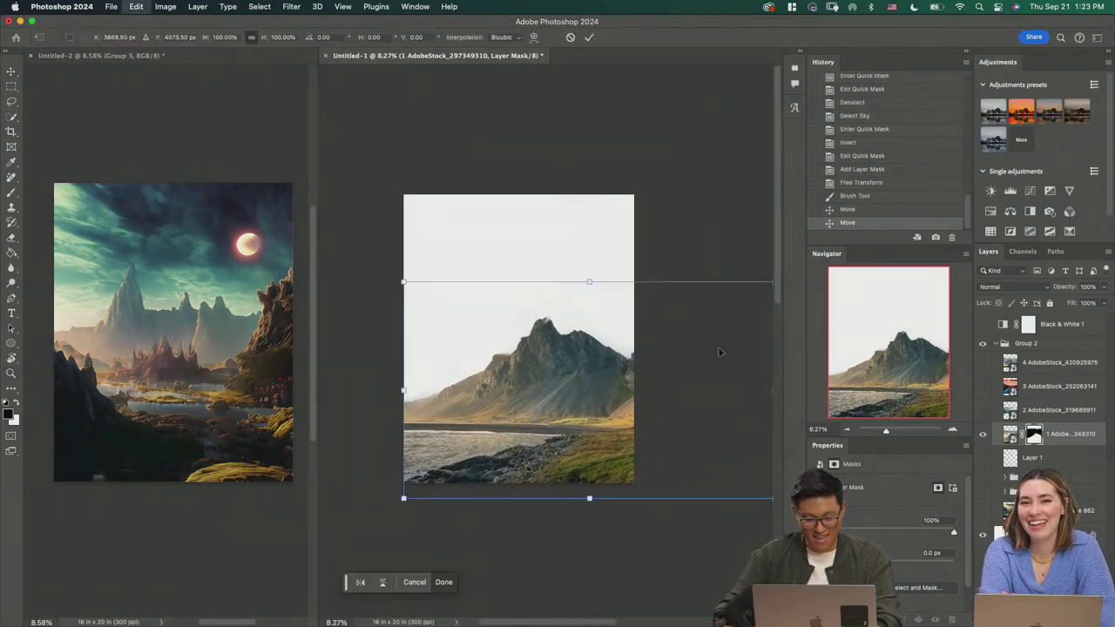
{"action": "scroll", "coordinate": [679, 364], "scroll_direction": "right", "scroll_amount": 2}
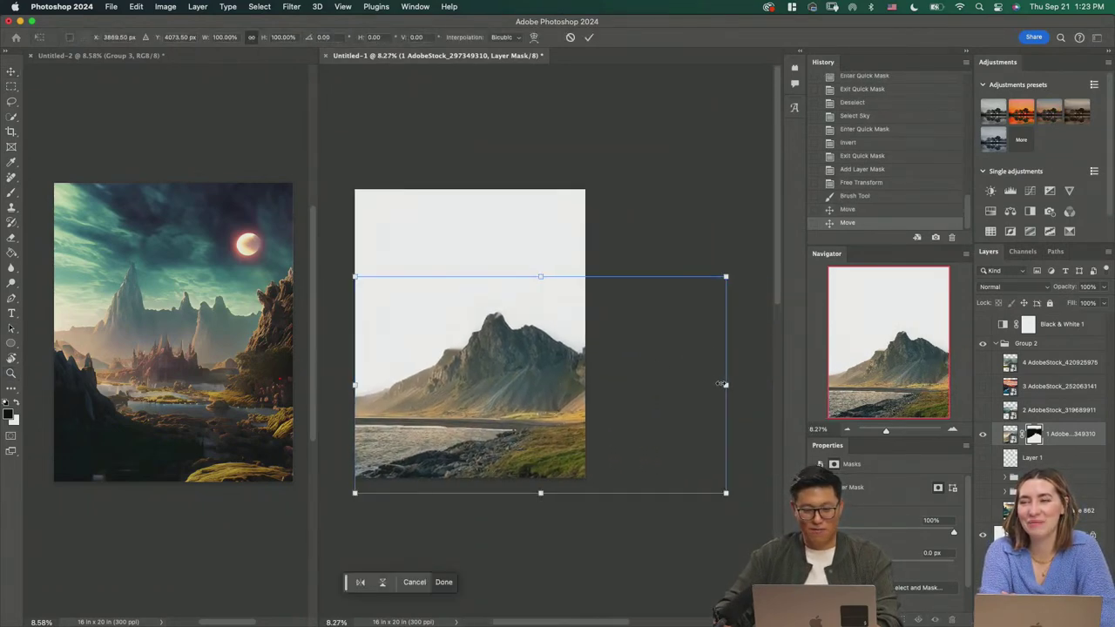
{"action": "left_click_drag", "start_coordinate": [723, 384], "coordinate": [702, 399]}
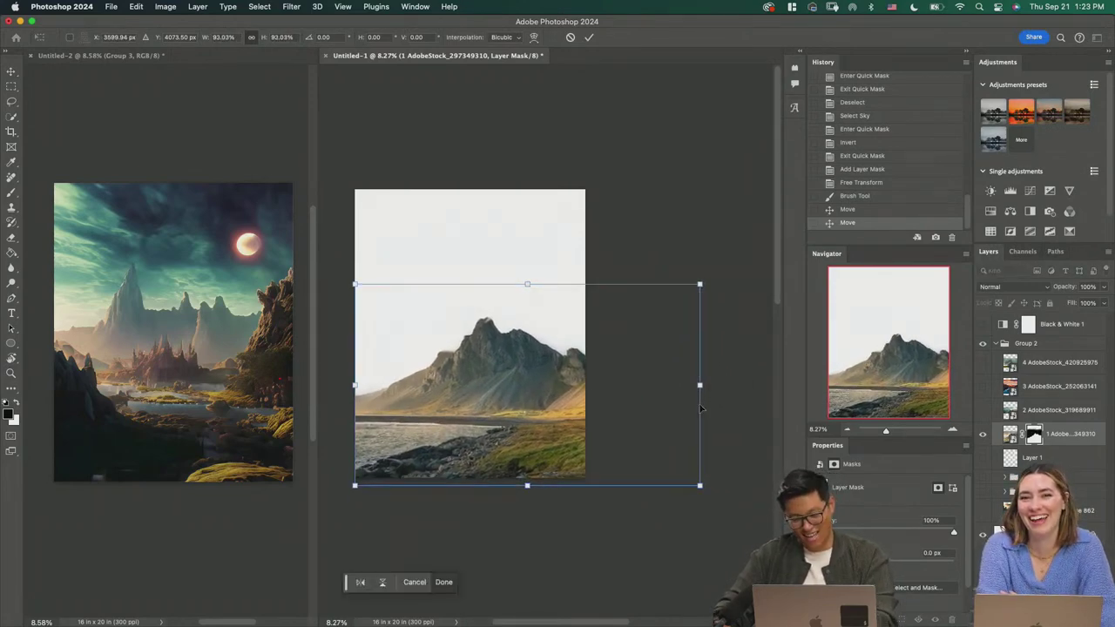
{"action": "key", "text": "Return"}
Step: Show and select the 2 AdobeStock_319689911 layer, toggling its visibility to compare it with the mountain below
{"action": "key", "text": "z"}
{"action": "left_click_drag", "start_coordinate": [519, 420], "coordinate": [567, 391]}
{"action": "left_click", "coordinate": [984, 409]}
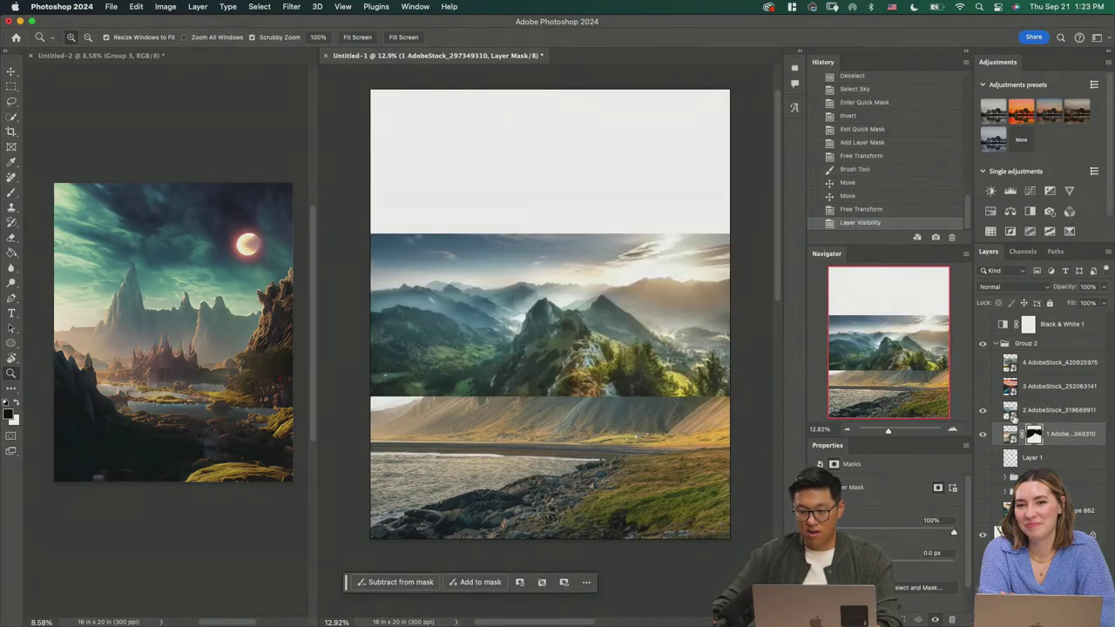
{"action": "left_click", "coordinate": [1010, 416]}
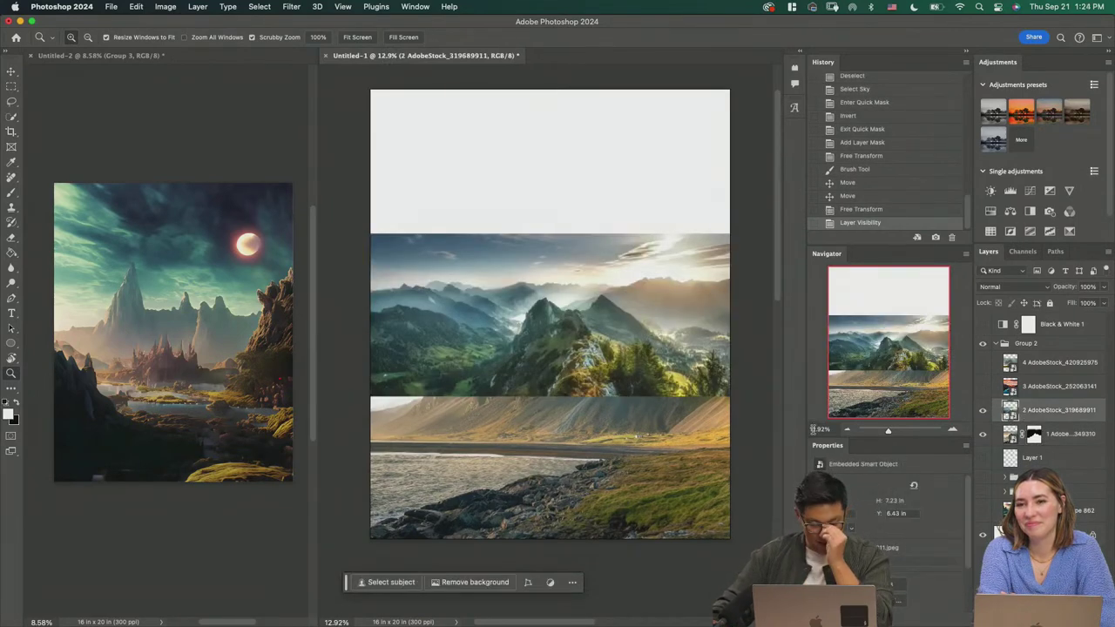
{"action": "left_click_drag", "start_coordinate": [589, 353], "coordinate": [557, 354]}
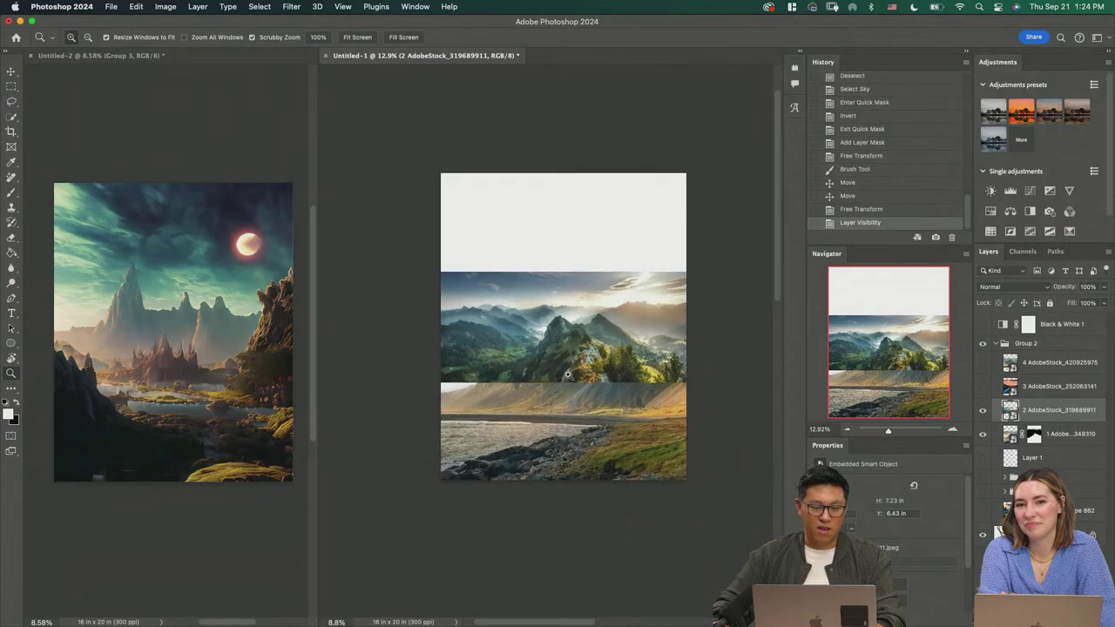
{"action": "left_click", "coordinate": [983, 410]}
{"action": "left_click", "coordinate": [984, 410]}
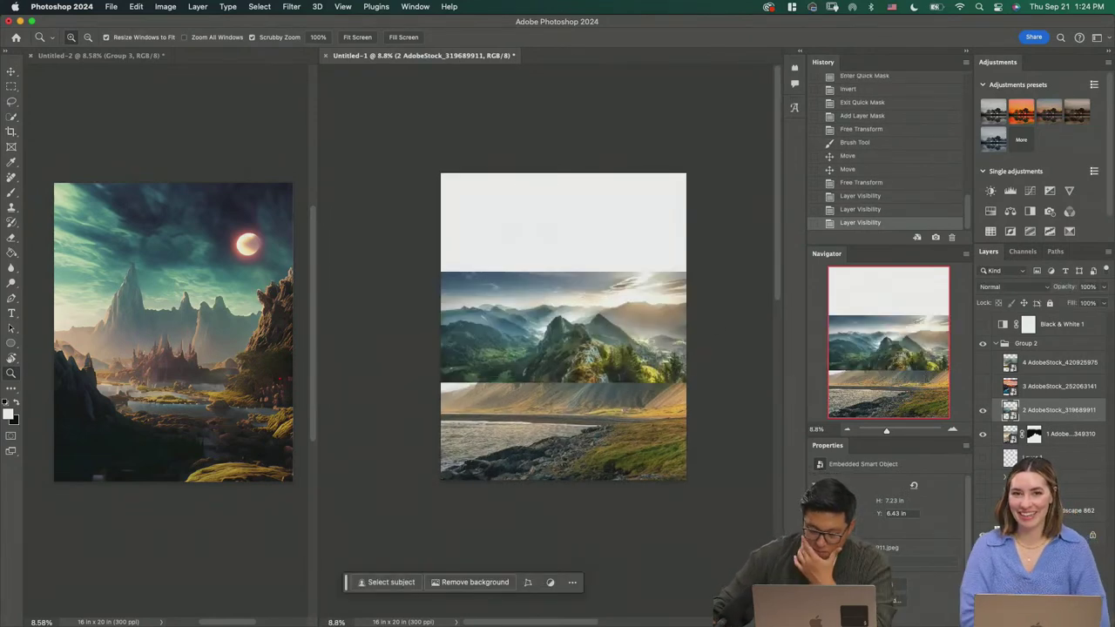
Step: Add a new layer and try white brush strokes over the photo's sky, undoing each one
{"action": "key", "text": "alt+shift+super+n"}
{"action": "key", "text": "b"}
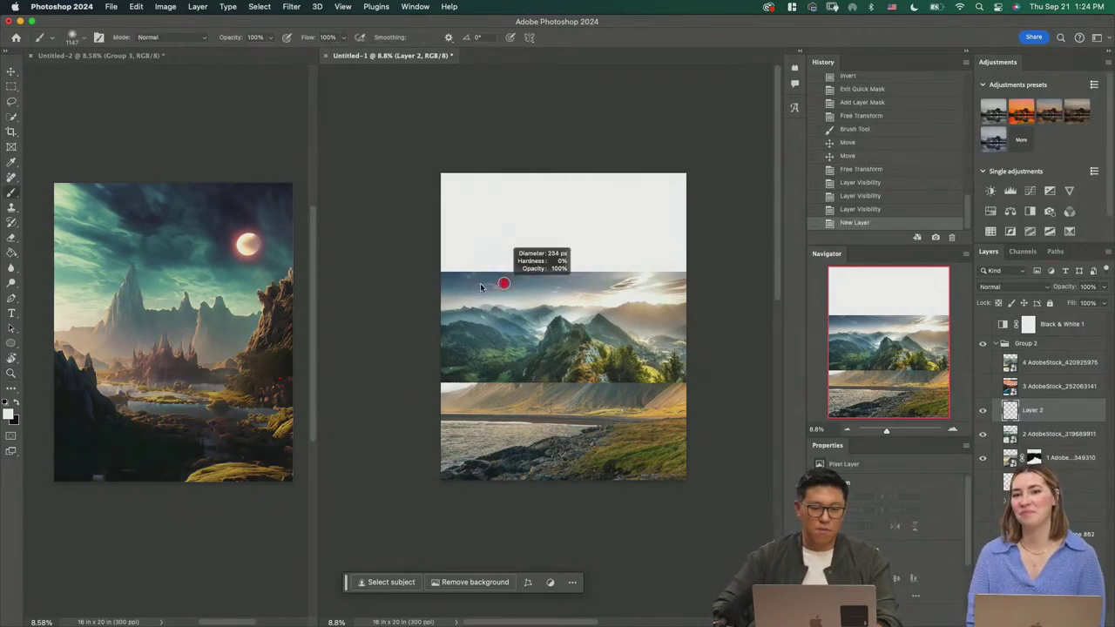
{"action": "mouse_move", "coordinate": [442, 266]}
{"action": "left_mouse_down"}
{"action": "mouse_move", "coordinate": [442, 254]}
{"action": "mouse_move", "coordinate": [526, 317]}
{"action": "left_mouse_up"}
{"action": "key", "text": "super+z"}
{"action": "left_click_drag", "start_coordinate": [612, 289], "coordinate": [653, 304]}
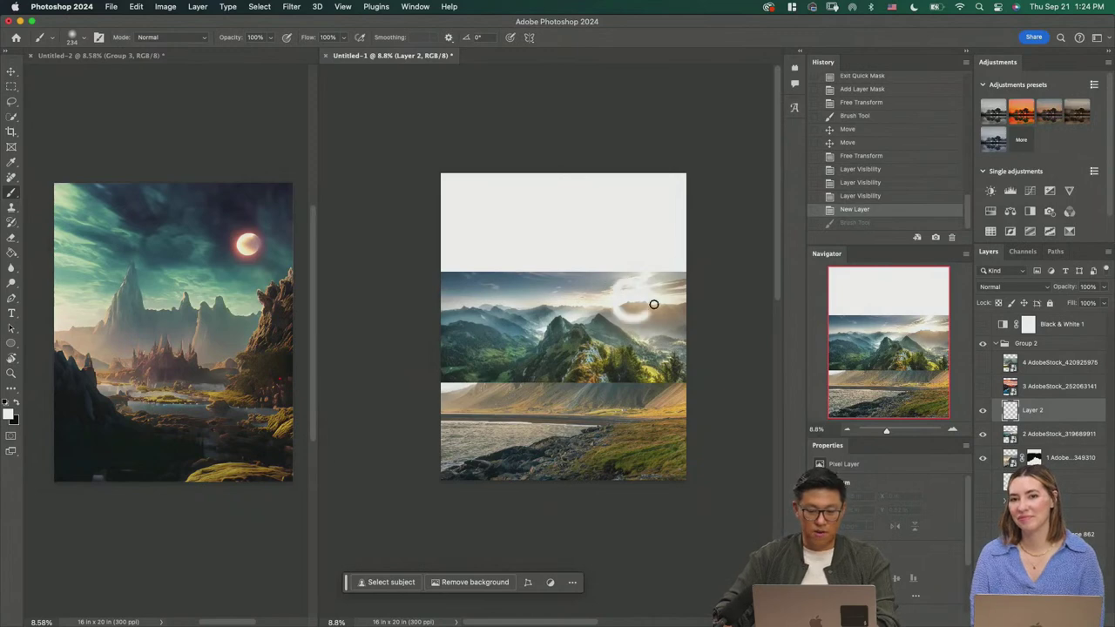
{"action": "key", "text": "super+z"}
Step: Flip the 2 AdobeStock_319689911 layer horizontally
{"action": "left_click", "coordinate": [1039, 432]}
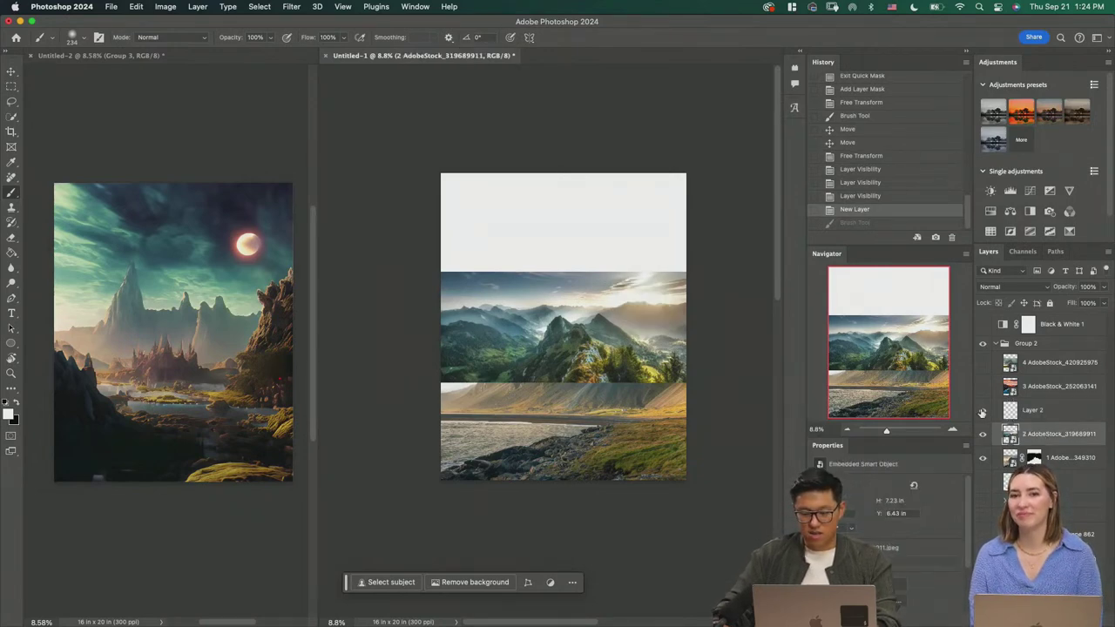
{"action": "key", "text": "super+t"}
{"action": "right_click", "coordinate": [633, 360]}
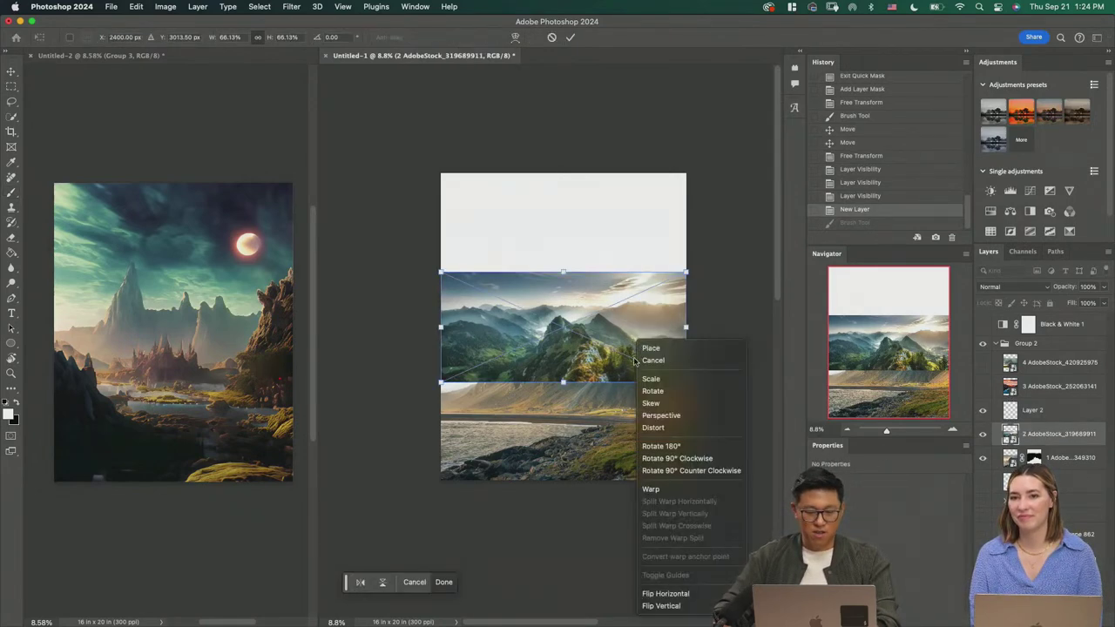
{"action": "left_click", "coordinate": [688, 594]}
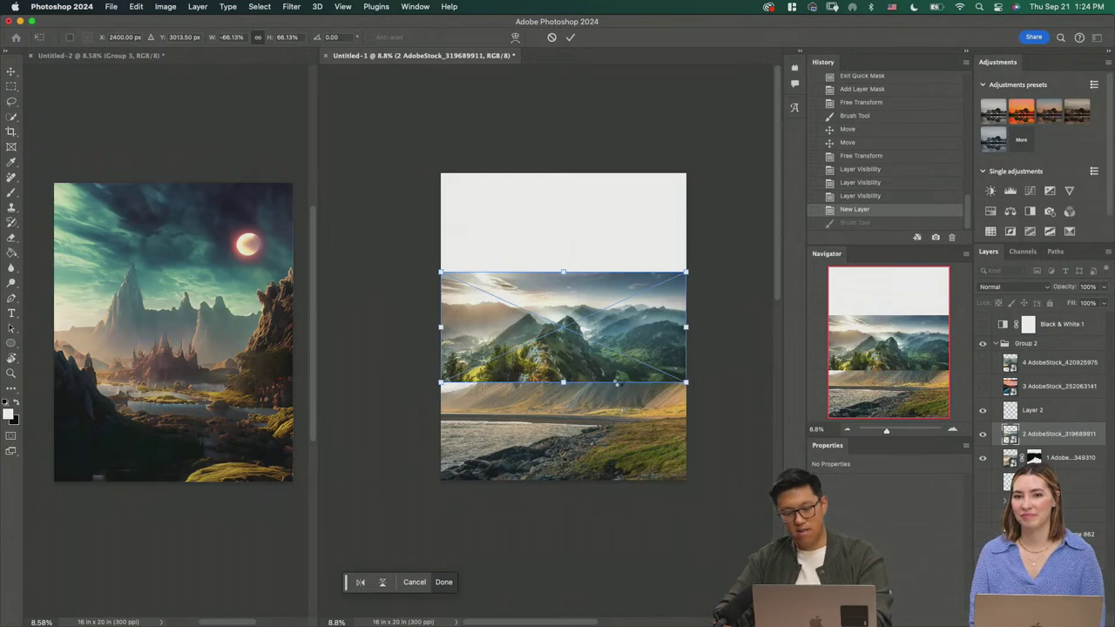
{"action": "key", "text": "Return"}
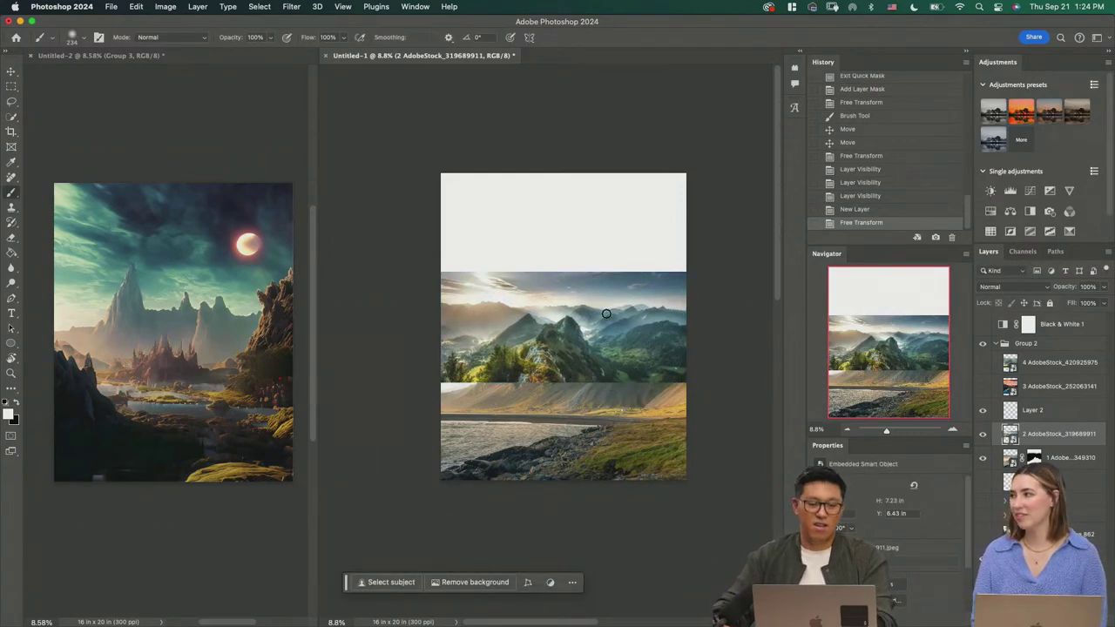
Step: Place the 2 AdobeStock_319689911 layer below the masked mountain layer and enlarge it to about 204%
{"action": "key", "text": "z"}
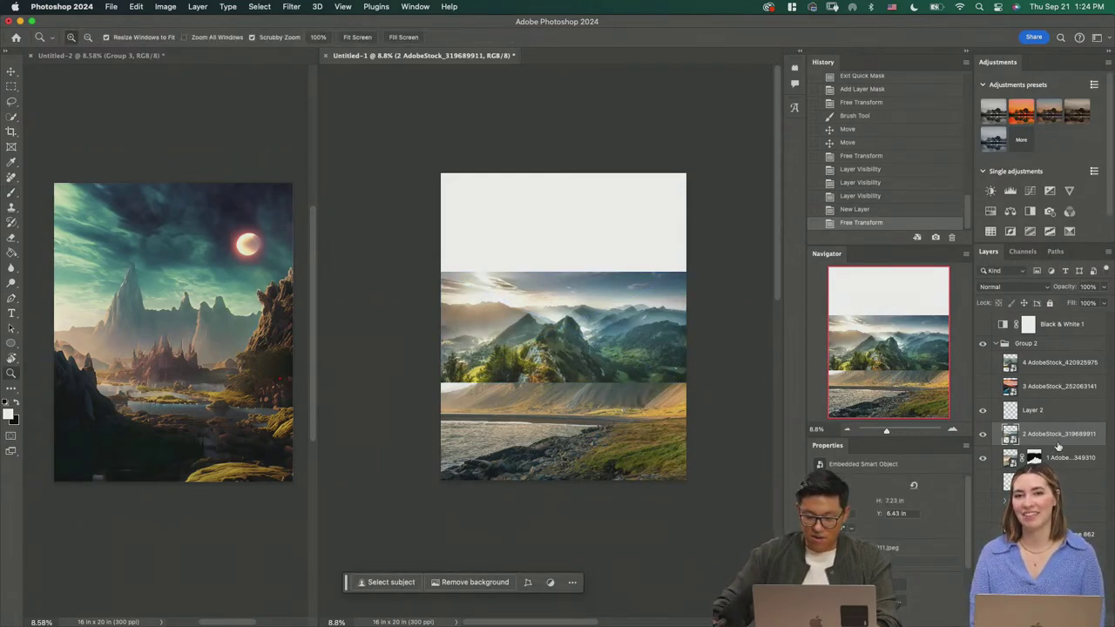
{"action": "left_click_drag", "start_coordinate": [1058, 446], "coordinate": [1061, 466]}
{"action": "left_click_drag", "start_coordinate": [559, 350], "coordinate": [636, 394]}
{"action": "key", "text": "super+t"}
{"action": "key", "text": "Return"}
Step: Enlarge the masked 1 AdobeStock_297349310 mountain layer slightly, extending it past the canvas's right edge
{"action": "left_click", "coordinate": [1054, 534]}
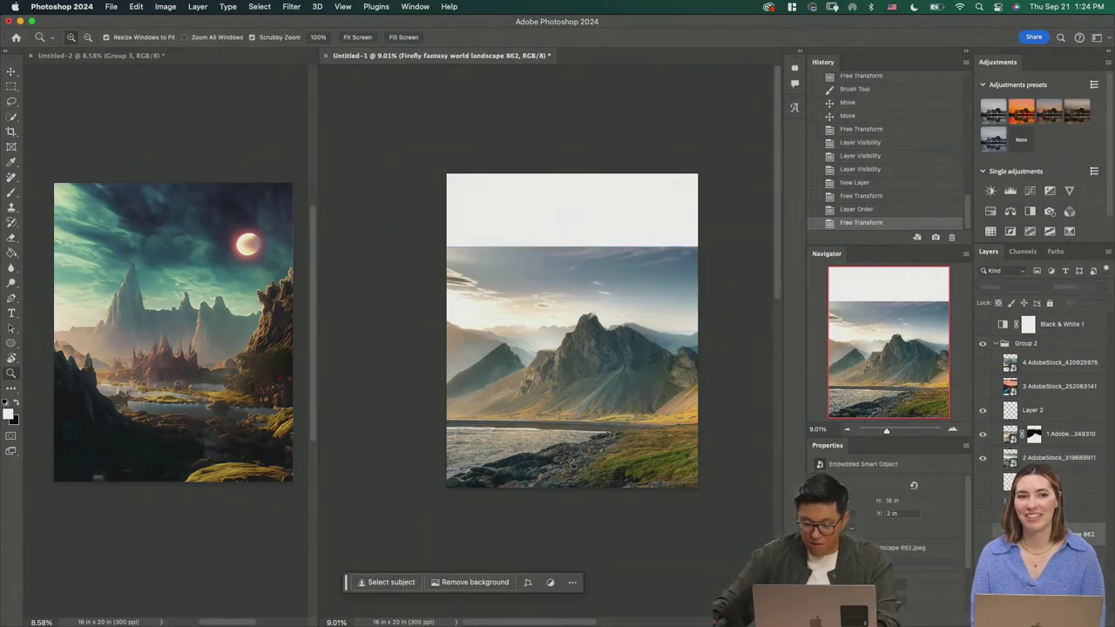
{"action": "key", "text": "v"}
{"action": "left_click", "coordinate": [1012, 435]}
{"action": "mouse_move", "coordinate": [647, 378]}
{"action": "left_mouse_down"}
{"action": "mouse_move", "coordinate": [696, 378]}
{"action": "mouse_move", "coordinate": [648, 380]}
{"action": "left_mouse_up"}
{"action": "scroll", "coordinate": [647, 380], "scroll_direction": "down", "scroll_amount": 2}
{"action": "key", "text": "super+t"}
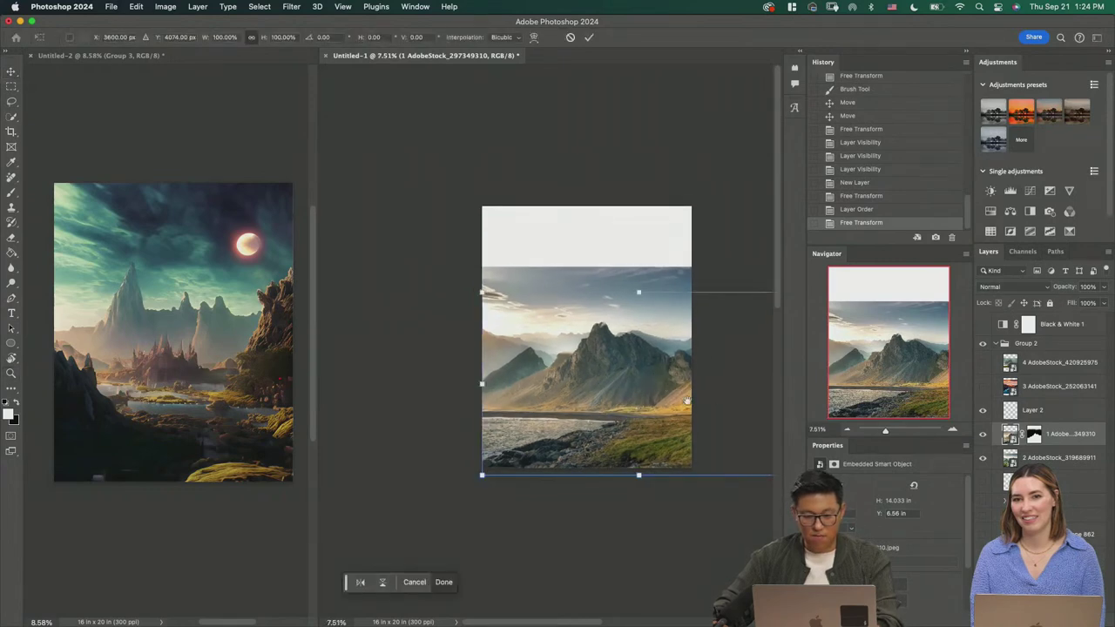
{"action": "left_click_drag", "start_coordinate": [714, 390], "coordinate": [751, 392]}
{"action": "key", "text": "Return"}
Step: Shift the 2 AdobeStock_319689911 background layer up and to the right behind the main mountain
{"action": "left_click_drag", "start_coordinate": [527, 369], "coordinate": [636, 373]}
{"action": "left_click", "coordinate": [1056, 465]}
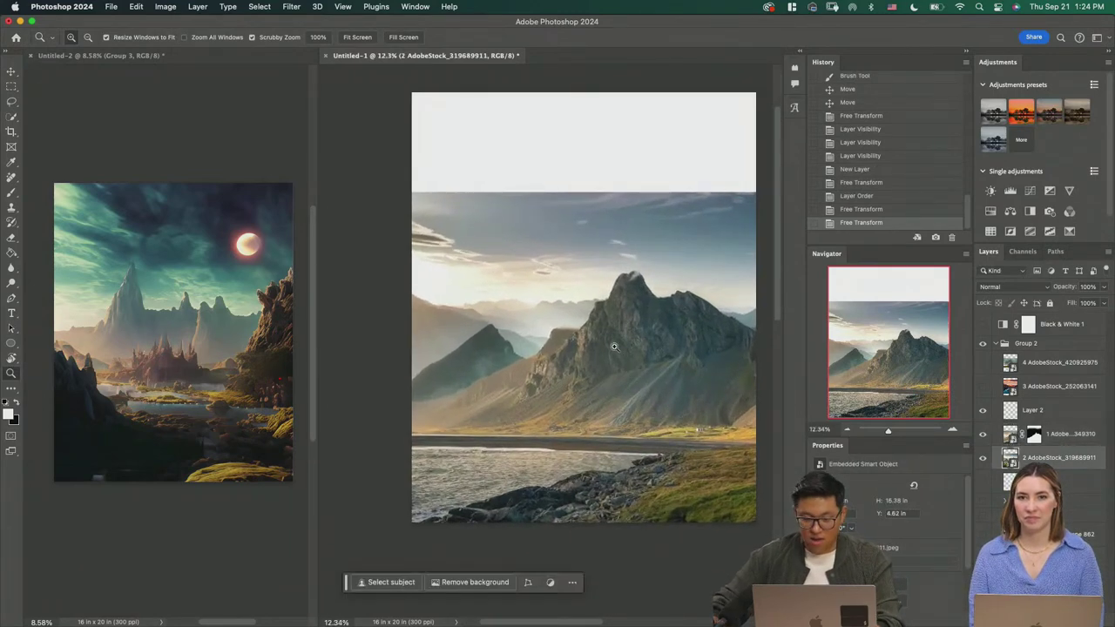
{"action": "left_click_drag", "start_coordinate": [567, 351], "coordinate": [555, 352]}
{"action": "key", "text": "super+t"}
{"action": "left_click_drag", "start_coordinate": [592, 395], "coordinate": [554, 370]}
{"action": "key", "text": "Return"}
{"action": "key", "text": "super+t"}
{"action": "left_click_drag", "start_coordinate": [565, 449], "coordinate": [570, 517]}
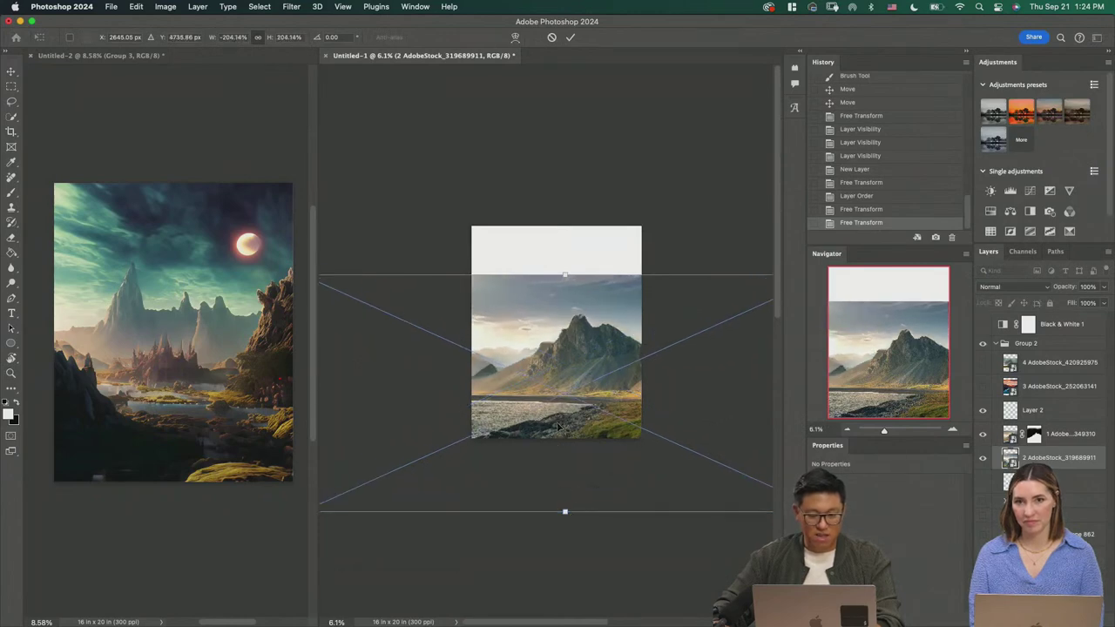
{"action": "left_click_drag", "start_coordinate": [554, 430], "coordinate": [586, 393]}
{"action": "key", "text": "Escape"}
{"action": "left_click_drag", "start_coordinate": [527, 351], "coordinate": [586, 403]}
{"action": "left_click_drag", "start_coordinate": [628, 409], "coordinate": [637, 352]}
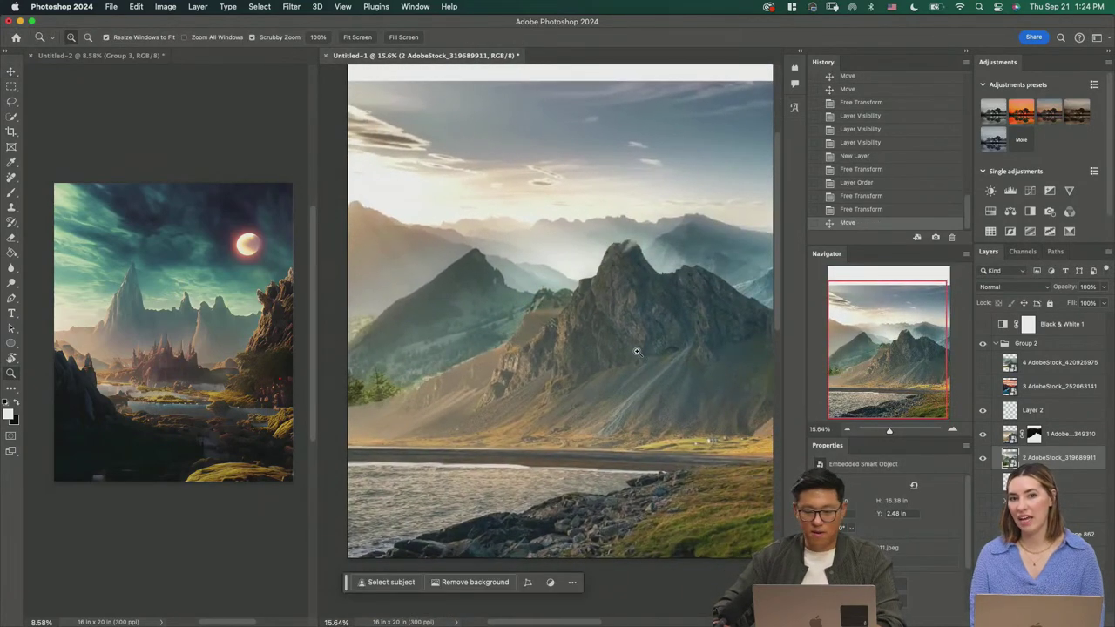
Step: Draw temporary brush marks over the distant ridges on Layer 2 and undo them
{"action": "left_click", "coordinate": [1049, 414]}
{"action": "left_click", "coordinate": [982, 410]}
{"action": "left_click", "coordinate": [983, 410]}
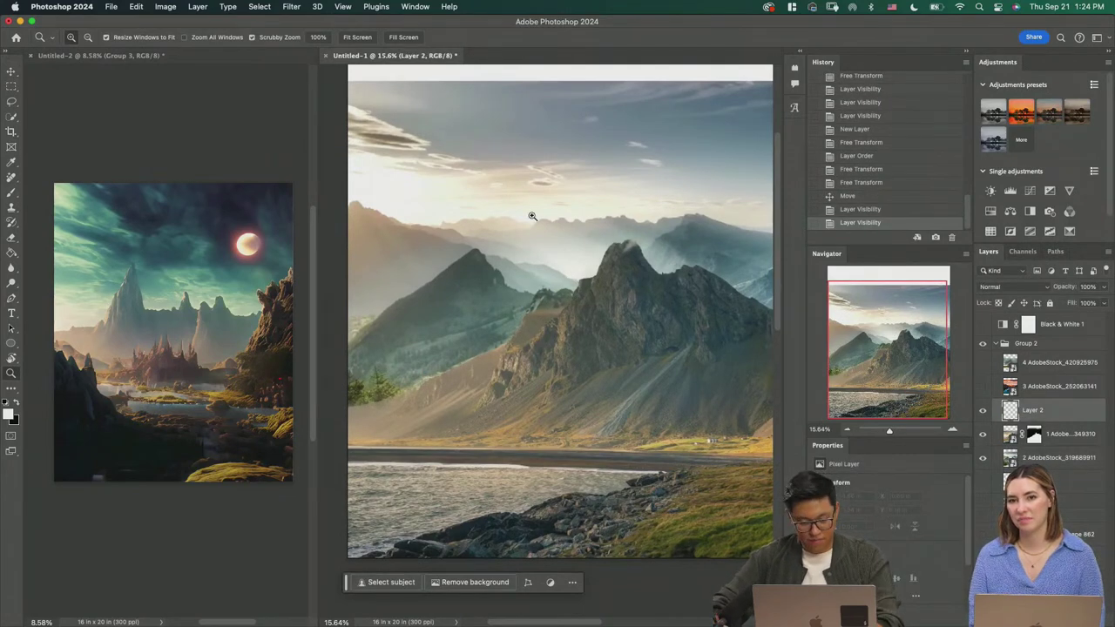
{"action": "key", "text": "b"}
{"action": "left_click", "coordinate": [474, 253]}
{"action": "mouse_move", "coordinate": [475, 253]}
{"action": "left_mouse_down"}
{"action": "mouse_move", "coordinate": [488, 290]}
{"action": "mouse_move", "coordinate": [503, 257]}
{"action": "left_mouse_up"}
{"action": "key", "text": "super+z"}
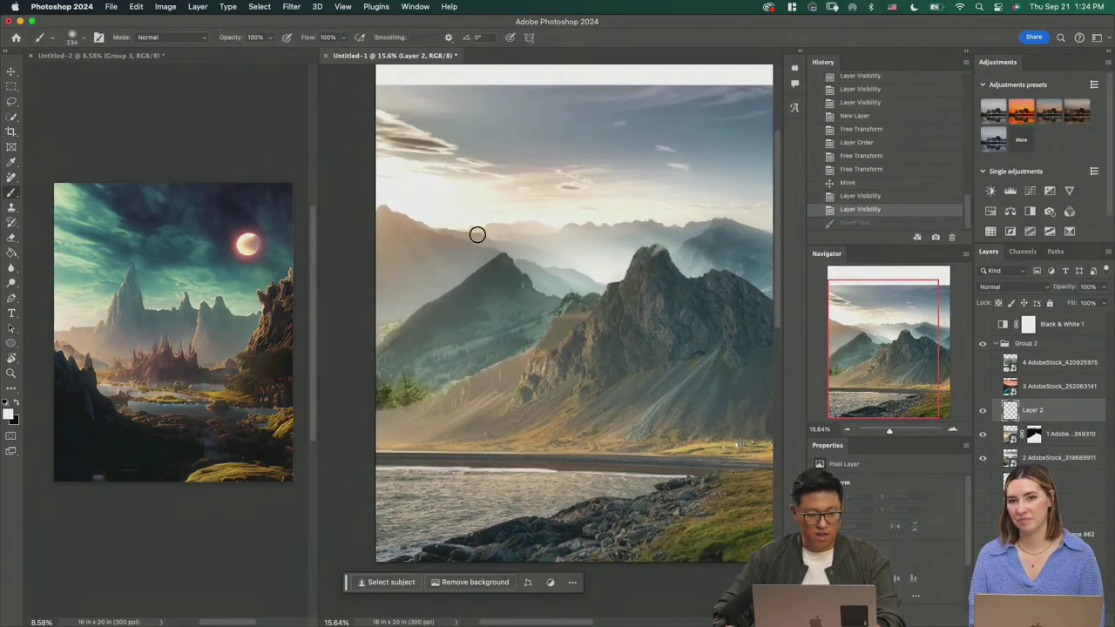
{"action": "mouse_move", "coordinate": [514, 216]}
{"action": "left_mouse_down"}
{"action": "mouse_move", "coordinate": [506, 181]}
{"action": "mouse_move", "coordinate": [383, 257]}
{"action": "left_mouse_up"}
{"action": "key", "text": "super+z"}
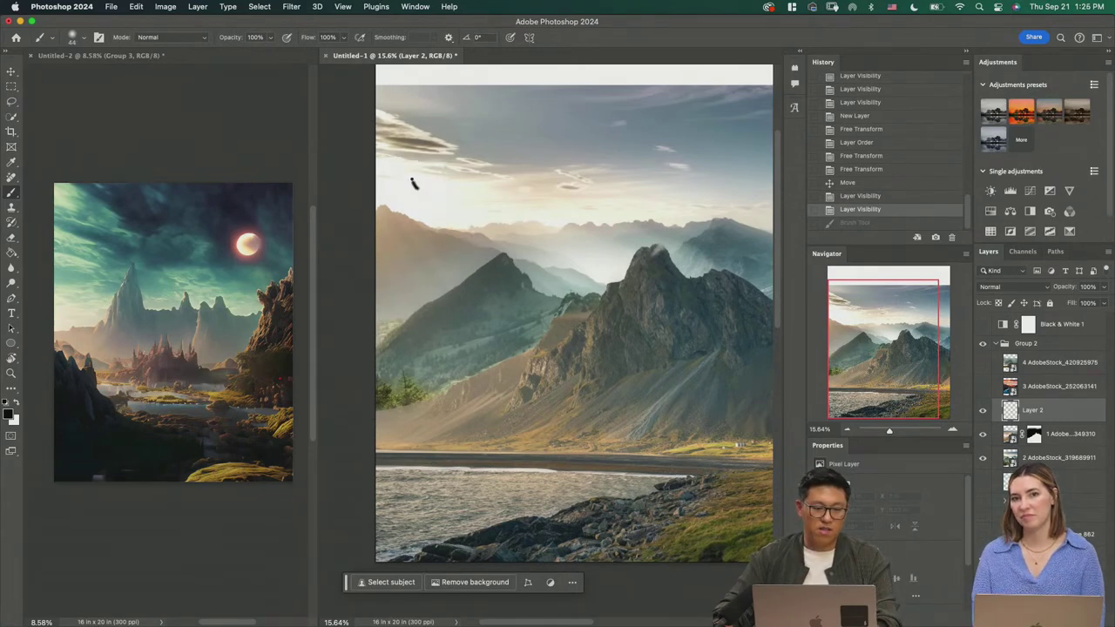
{"action": "left_click_drag", "start_coordinate": [391, 186], "coordinate": [491, 227]}
{"action": "mouse_move", "coordinate": [443, 197]}
{"action": "left_mouse_down"}
{"action": "mouse_move", "coordinate": [457, 243]}
{"action": "mouse_move", "coordinate": [438, 256]}
{"action": "left_mouse_up"}
{"action": "key", "text": "super+z"}
{"action": "key", "text": "super+z"}
{"action": "key", "text": "super+z"}
{"action": "key", "text": "super+z"}
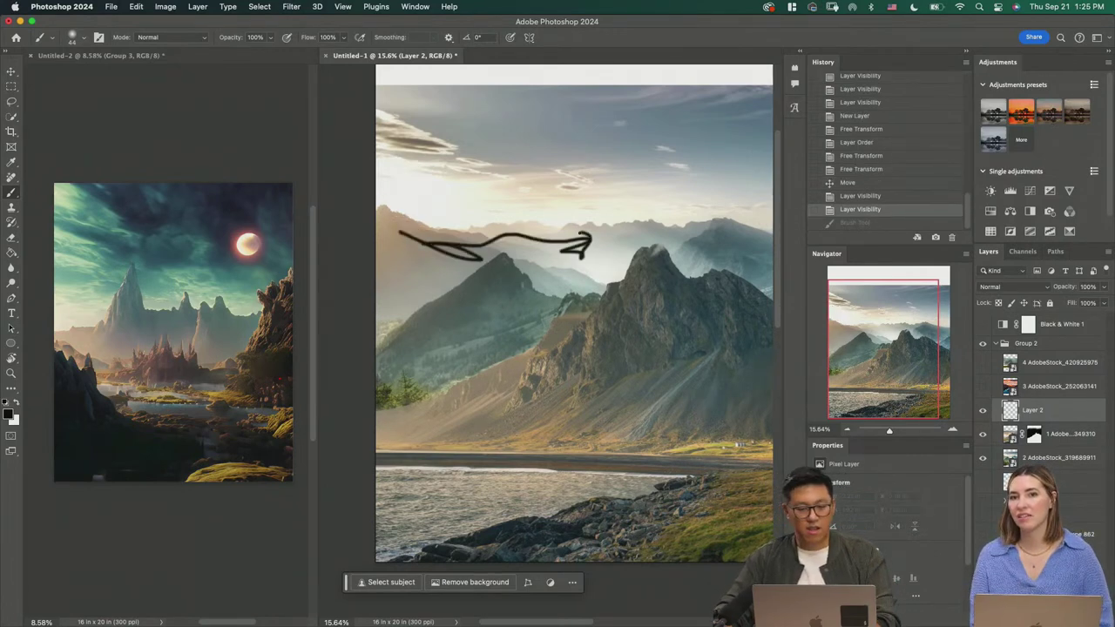
{"action": "key", "text": "super+z"}
Step: Circle the distant peaks and the dark background mountain with temporary brush marks on Layer 2, and undo the circles
{"action": "left_click_drag", "start_coordinate": [427, 220], "coordinate": [440, 228]}
{"action": "left_click_drag", "start_coordinate": [548, 230], "coordinate": [490, 230]}
{"action": "mouse_move", "coordinate": [591, 216]}
{"action": "left_mouse_down"}
{"action": "mouse_move", "coordinate": [614, 273]}
{"action": "mouse_move", "coordinate": [571, 215]}
{"action": "left_mouse_up"}
{"action": "mouse_move", "coordinate": [615, 226]}
{"action": "left_mouse_down"}
{"action": "mouse_move", "coordinate": [531, 225]}
{"action": "mouse_move", "coordinate": [660, 199]}
{"action": "left_mouse_up"}
{"action": "key", "text": "super+z"}
{"action": "key", "text": "super+z"}
{"action": "key", "text": "super+z"}
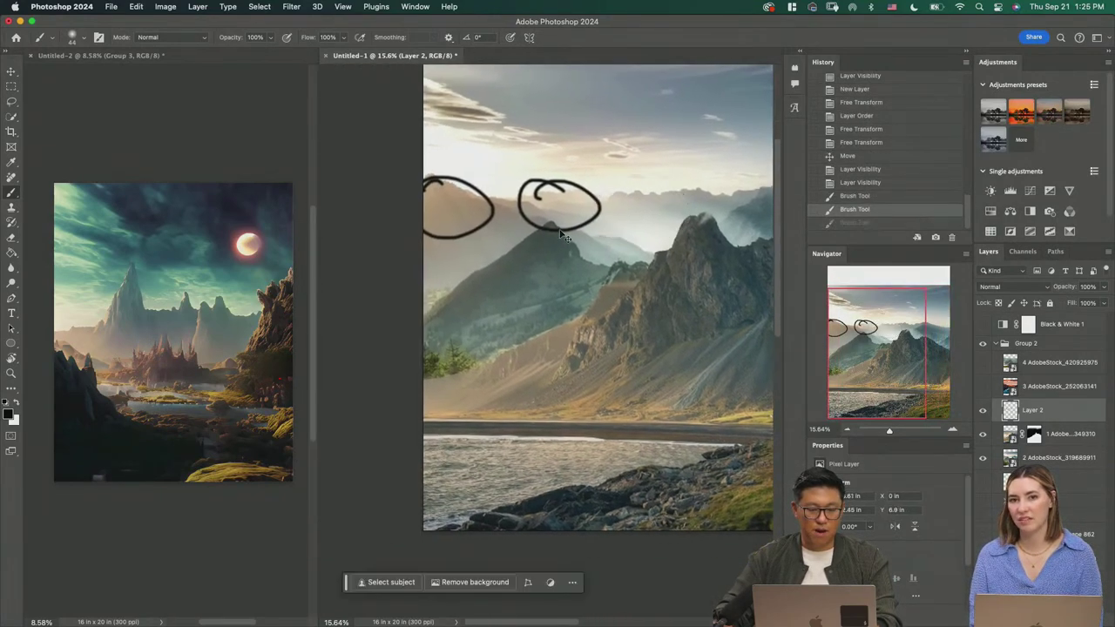
{"action": "left_click_drag", "start_coordinate": [617, 262], "coordinate": [514, 209]}
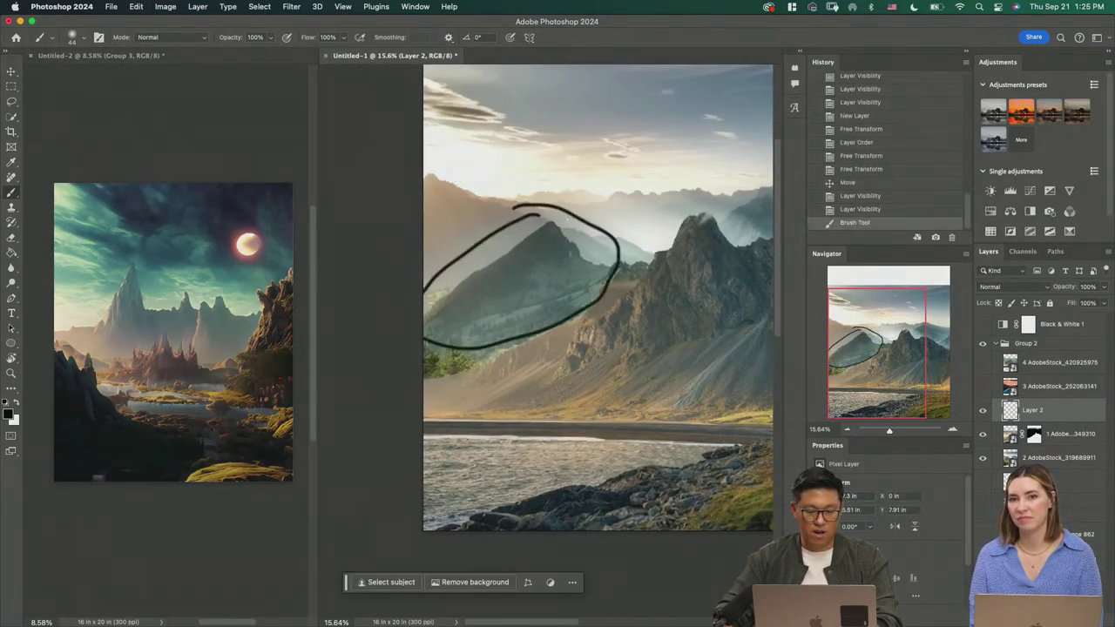
{"action": "key", "text": "super+z"}
Step: Enlarge the 2 AdobeStock_319689911 background layer to about 194% and shift it so its hazy ridge sits behind the main mountain
{"action": "key", "text": "z"}
{"action": "left_click", "coordinate": [588, 270]}
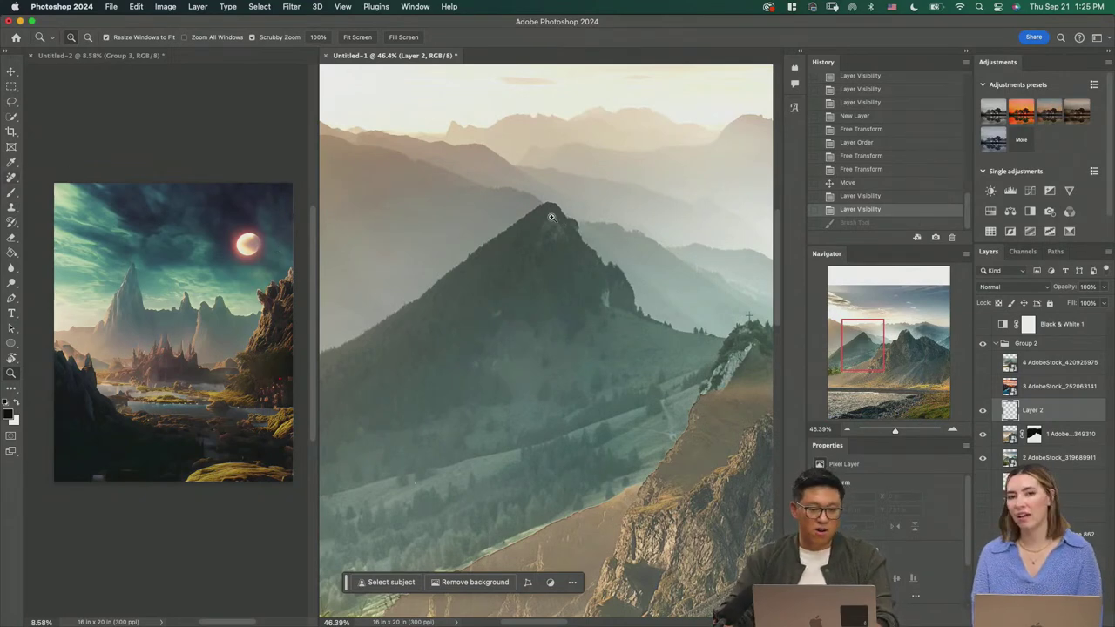
{"action": "left_click_drag", "start_coordinate": [568, 215], "coordinate": [516, 204]}
{"action": "left_click_drag", "start_coordinate": [586, 251], "coordinate": [548, 229]}
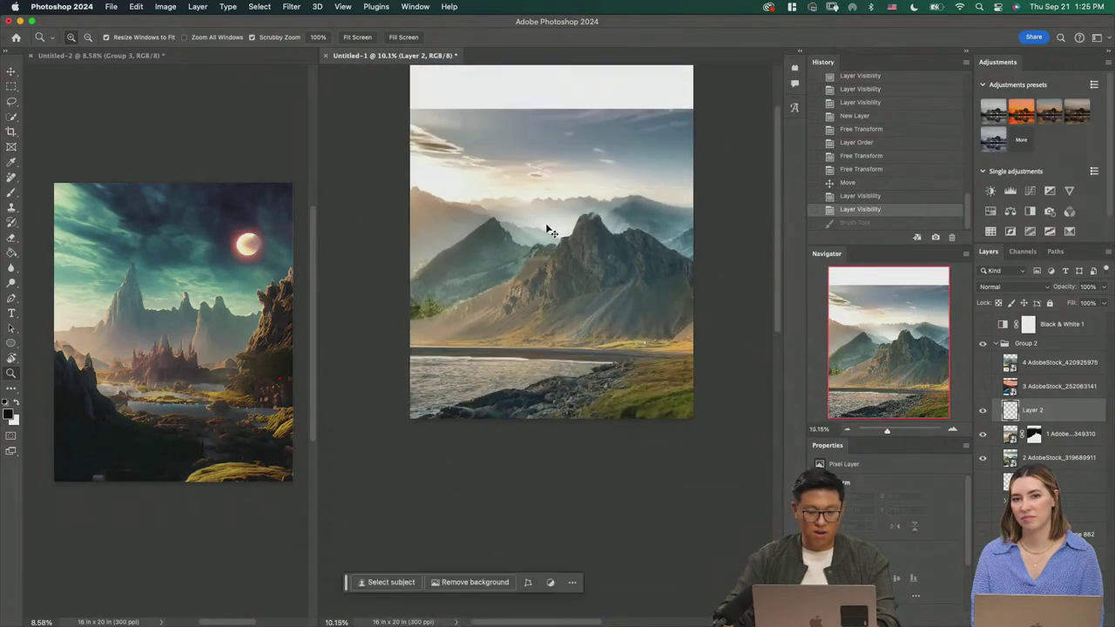
{"action": "key", "text": "super+t"}
{"action": "key", "text": "Return"}
{"action": "left_click", "coordinate": [1041, 434]}
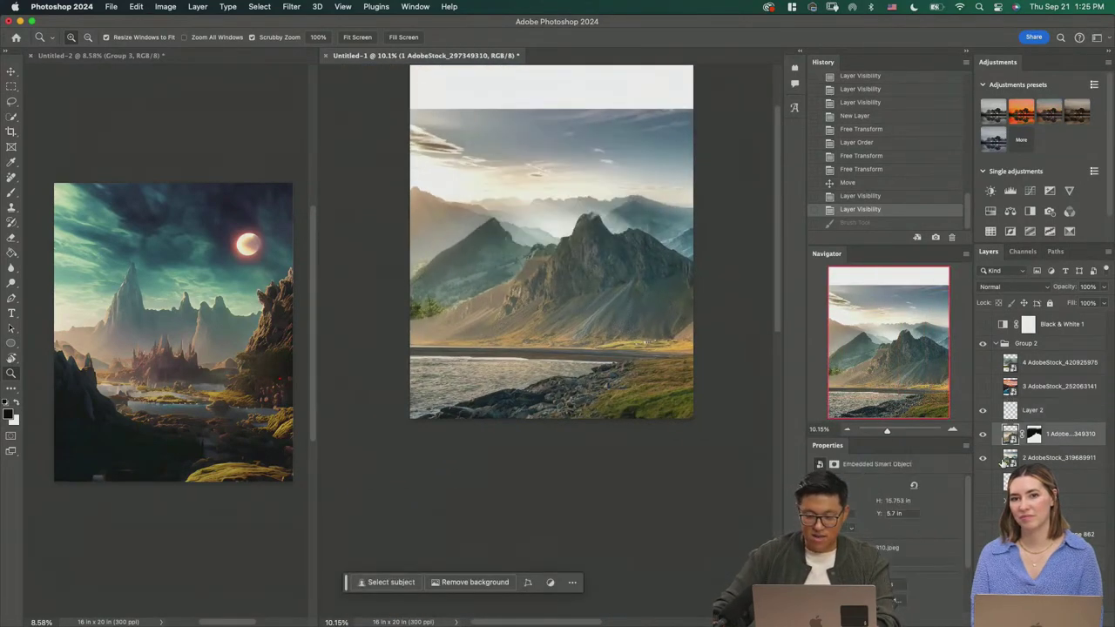
{"action": "left_click", "coordinate": [1054, 457]}
{"action": "key", "text": "super+t"}
{"action": "left_click_drag", "start_coordinate": [582, 399], "coordinate": [581, 481]}
{"action": "left_click_drag", "start_coordinate": [506, 338], "coordinate": [625, 329]}
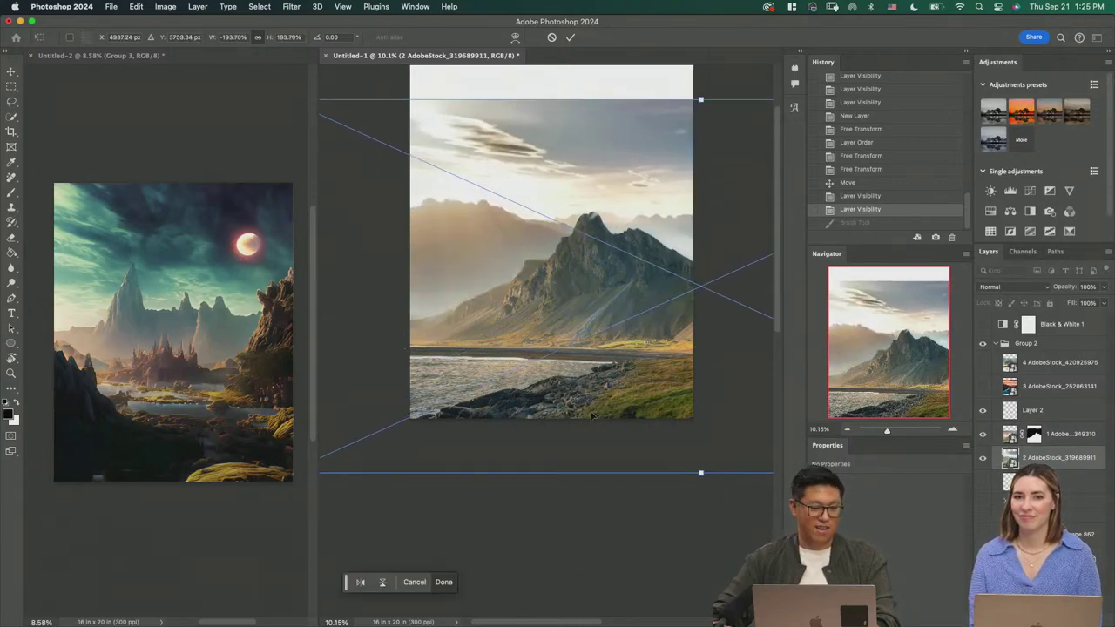
{"action": "key", "text": "Return"}
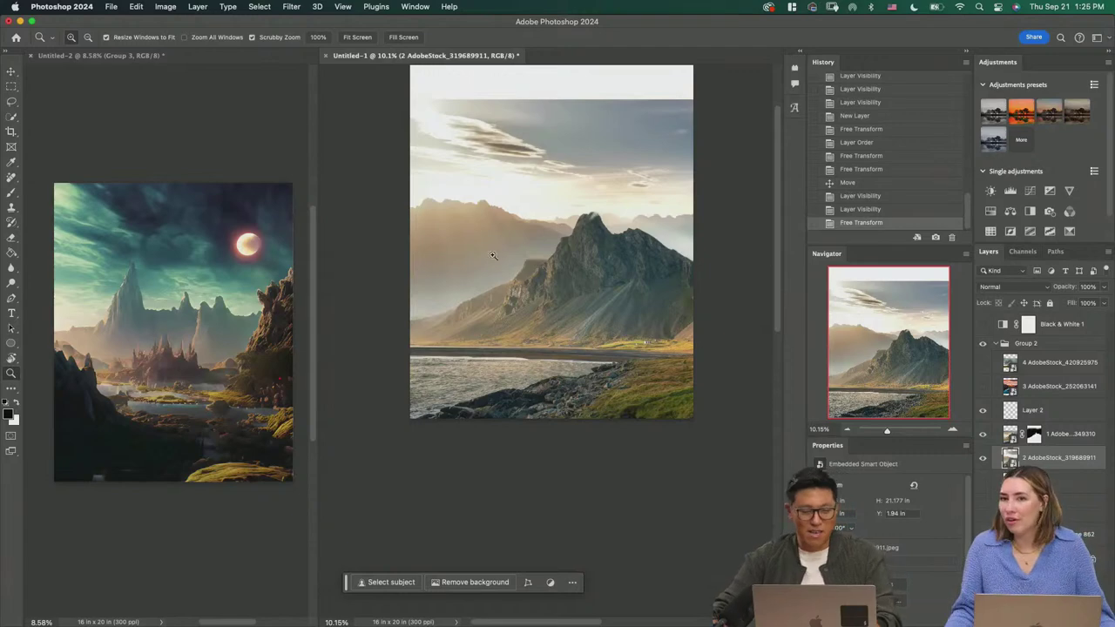
Step: Examine the main mountain's left ledge up close with its layer mask disabled and enabled again
{"action": "left_click_drag", "start_coordinate": [544, 268], "coordinate": [611, 283]}
{"action": "key", "text": "v"}
{"action": "key", "text": "super+z"}
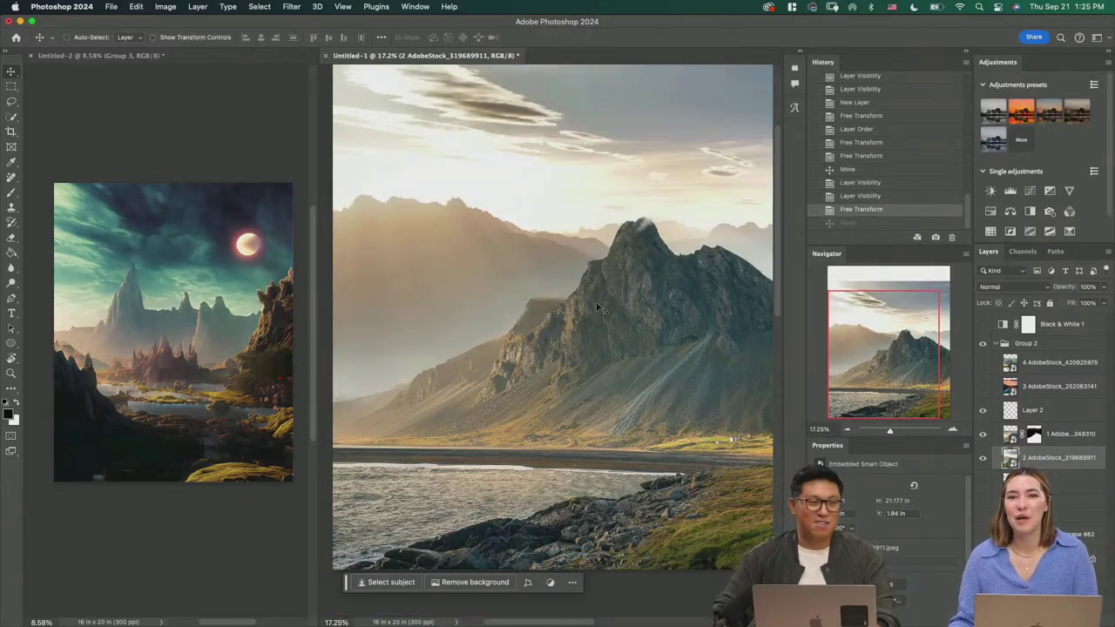
{"action": "key", "text": "z"}
{"action": "left_click_drag", "start_coordinate": [617, 296], "coordinate": [810, 307]}
{"action": "left_click_drag", "start_coordinate": [490, 348], "coordinate": [520, 331]}
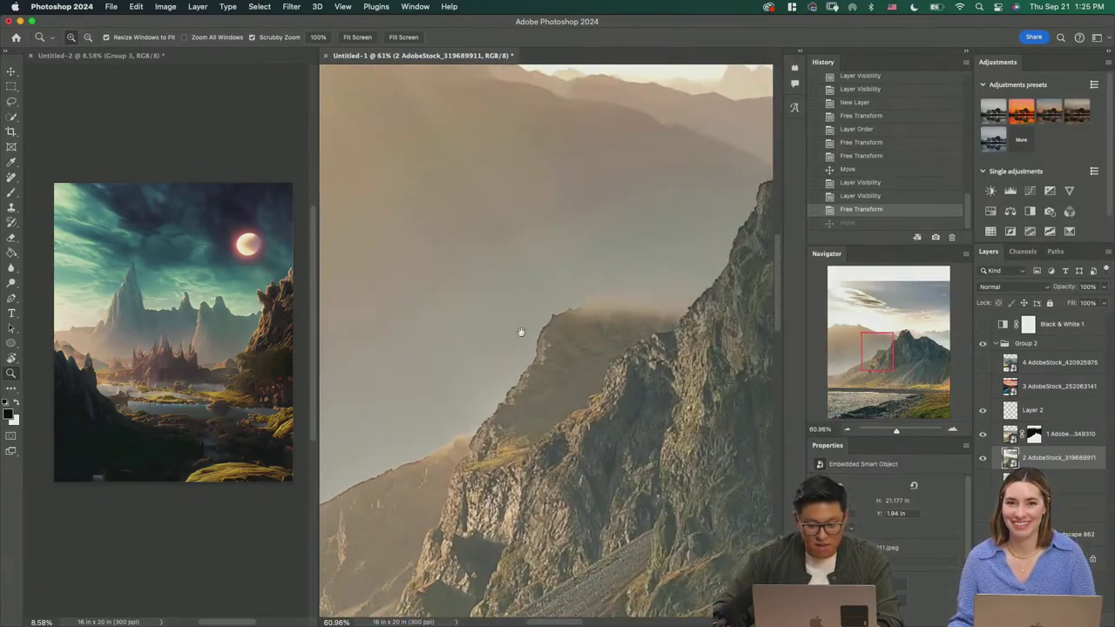
{"action": "left_click", "coordinate": [1033, 434], "text": "shift"}
{"action": "left_click", "coordinate": [1034, 434], "text": "shift"}
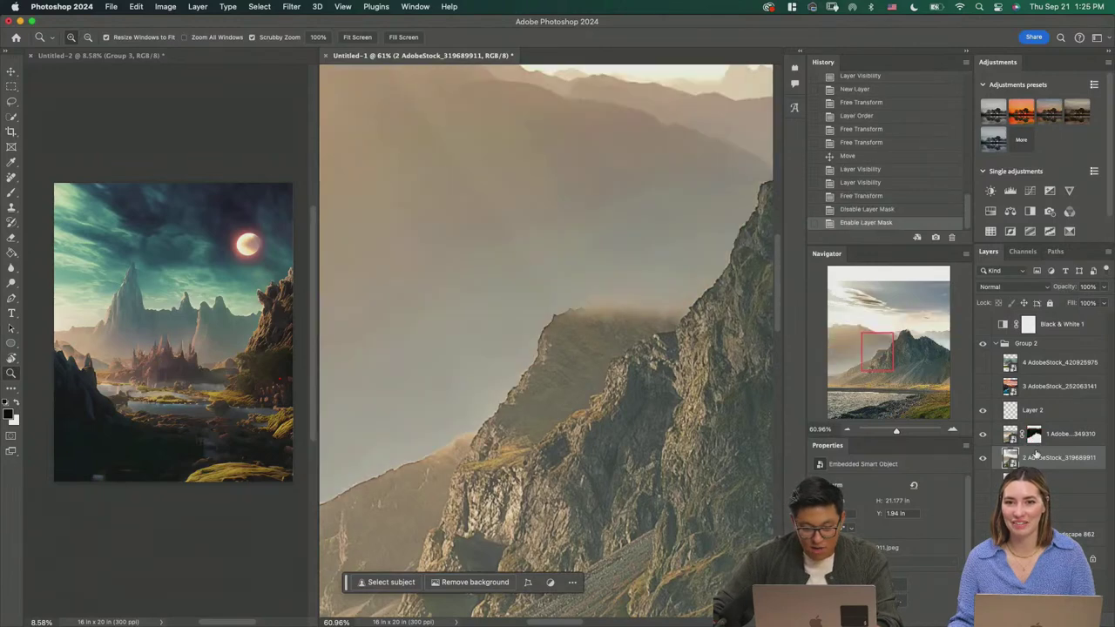
Step: Paint black on the 1 AdobeStock_297349310 layer mask above the left ledge at 50% brush opacity to blend its edge
{"action": "left_click", "coordinate": [1034, 434]}
{"action": "key", "text": "b"}
{"action": "mouse_move", "coordinate": [596, 286]}
{"action": "left_mouse_down"}
{"action": "mouse_move", "coordinate": [641, 278]}
{"action": "mouse_move", "coordinate": [590, 276]}
{"action": "mouse_move", "coordinate": [637, 279]}
{"action": "mouse_move", "coordinate": [632, 258]}
{"action": "left_mouse_up"}
{"action": "key", "text": "5"}
{"action": "left_click", "coordinate": [614, 279]}
{"action": "left_click", "coordinate": [612, 279]}
{"action": "left_click", "coordinate": [605, 282]}
{"action": "left_click", "coordinate": [596, 284]}
{"action": "left_click", "coordinate": [597, 288]}
{"action": "left_click", "coordinate": [602, 296]}
Step: Soften the haze above the ledge on the mountain's mask with black brush dabs at 30% opacity
{"action": "key", "text": "3"}
{"action": "left_click", "coordinate": [616, 284]}
{"action": "left_click", "coordinate": [634, 275]}
{"action": "left_click", "coordinate": [645, 268]}
{"action": "left_click", "coordinate": [660, 259]}
{"action": "left_click", "coordinate": [559, 279]}
{"action": "left_click", "coordinate": [563, 276]}
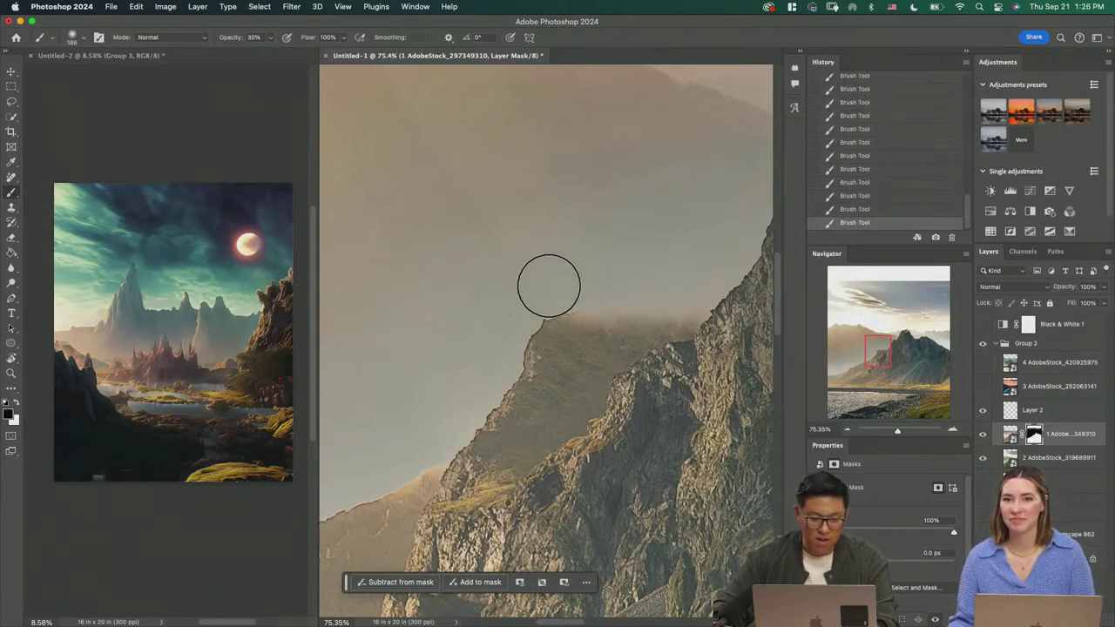
{"action": "left_click_drag", "start_coordinate": [548, 286], "coordinate": [589, 273]}
{"action": "left_click", "coordinate": [582, 272]}
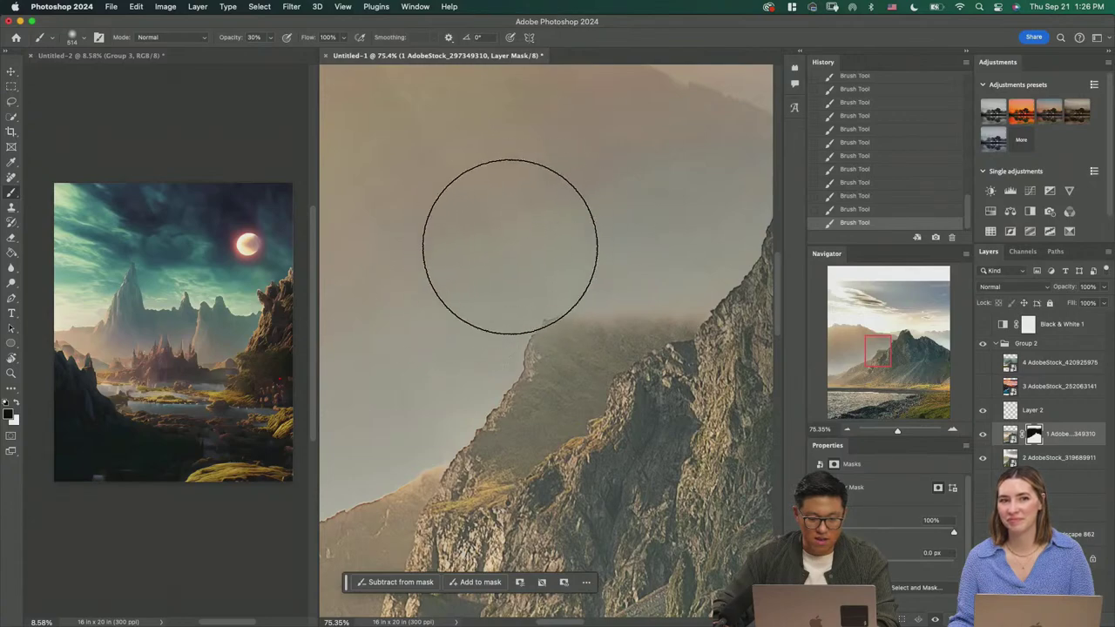
Step: Try painting the cloud above the ledge back into the mask with white at full opacity, and undo the strokes
{"action": "key", "text": "z"}
{"action": "mouse_move", "coordinate": [625, 239]}
{"action": "left_mouse_down"}
{"action": "mouse_move", "coordinate": [547, 277]}
{"action": "mouse_move", "coordinate": [655, 289]}
{"action": "mouse_move", "coordinate": [609, 301]}
{"action": "left_mouse_up"}
{"action": "left_click_drag", "start_coordinate": [664, 388], "coordinate": [603, 391]}
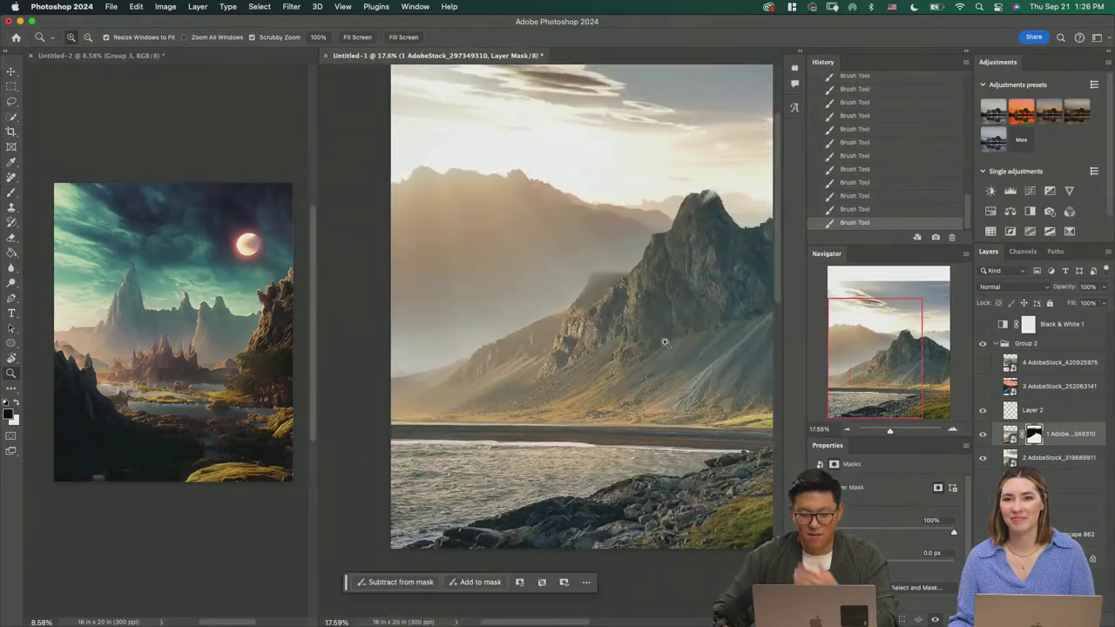
{"action": "left_click_drag", "start_coordinate": [611, 303], "coordinate": [662, 303]}
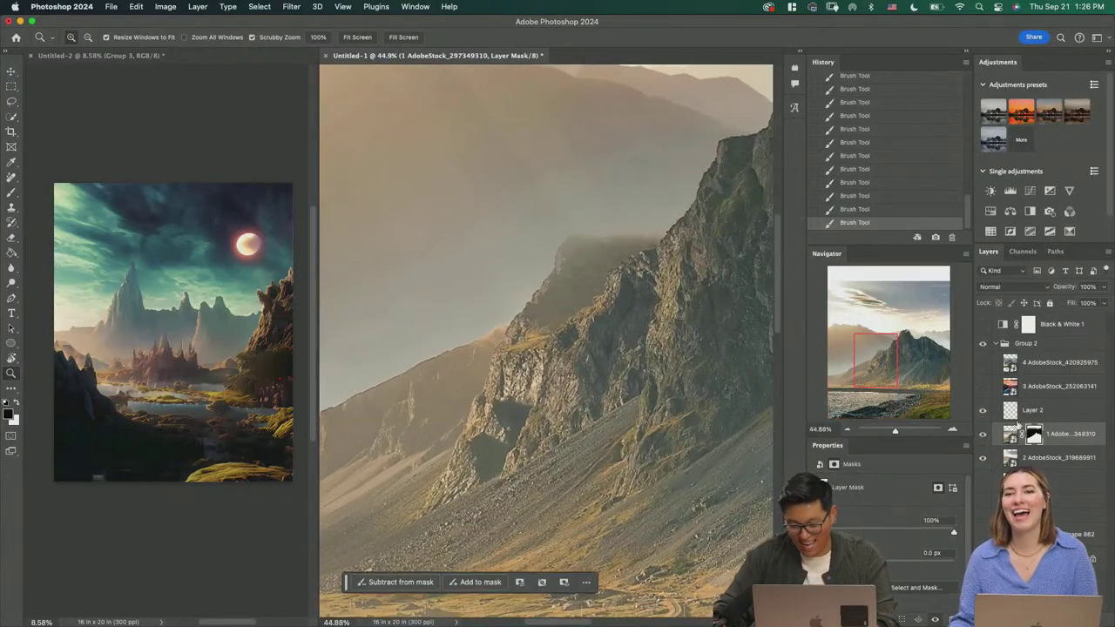
{"action": "key", "text": "b"}
{"action": "key", "text": "x"}
{"action": "key", "text": "bracketleft"}
{"action": "key", "text": "bracketleft"}
{"action": "mouse_move", "coordinate": [612, 246]}
{"action": "left_mouse_down"}
{"action": "mouse_move", "coordinate": [563, 229]}
{"action": "mouse_move", "coordinate": [602, 196]}
{"action": "mouse_move", "coordinate": [594, 212]}
{"action": "mouse_move", "coordinate": [644, 216]}
{"action": "mouse_move", "coordinate": [654, 228]}
{"action": "left_mouse_up"}
{"action": "key", "text": "super+z"}
{"action": "key", "text": "0"}
{"action": "left_click_drag", "start_coordinate": [696, 199], "coordinate": [703, 191]}
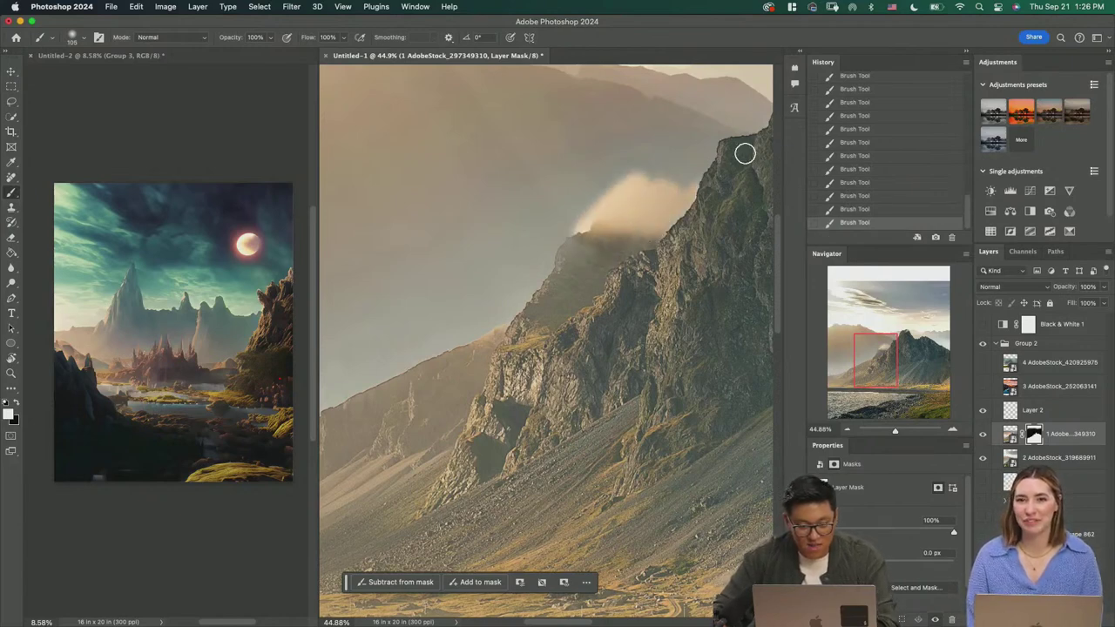
{"action": "key", "text": "super+z"}
Step: Try restoring the haze with a large soft white brush at 30% opacity, and undo the recent mask strokes
{"action": "mouse_move", "coordinate": [659, 228]}
{"action": "left_mouse_down"}
{"action": "mouse_move", "coordinate": [614, 250]}
{"action": "mouse_move", "coordinate": [631, 255]}
{"action": "left_mouse_up"}
{"action": "key", "text": "3"}
{"action": "left_click", "coordinate": [611, 230]}
{"action": "key", "text": "super+z"}
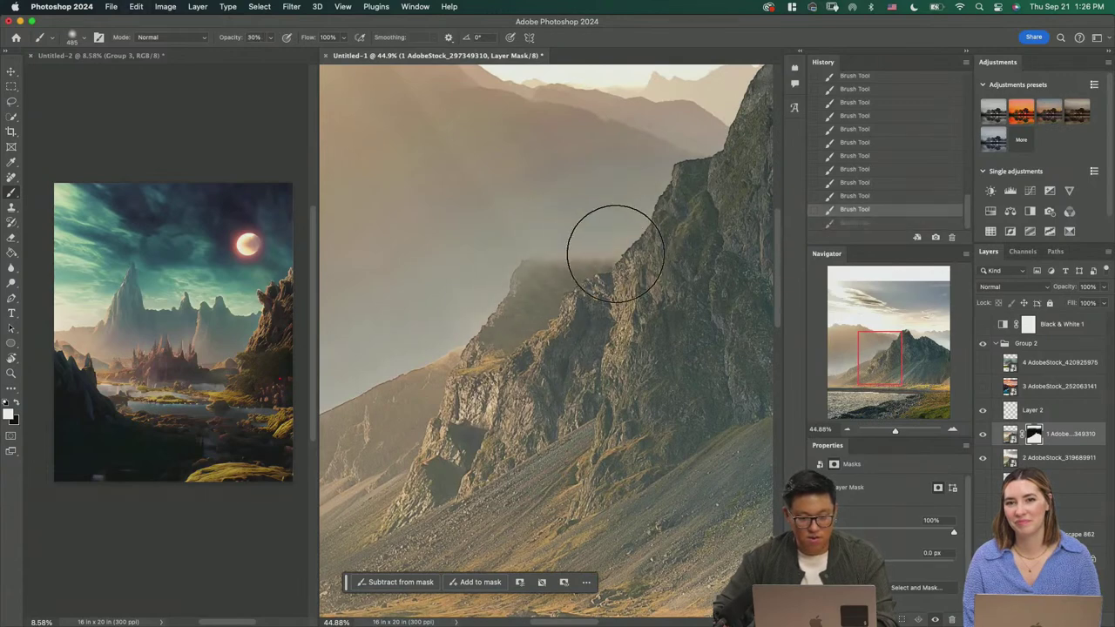
{"action": "left_click", "coordinate": [601, 247]}
{"action": "key", "text": "super+z"}
{"action": "key", "text": "super+shift+z"}
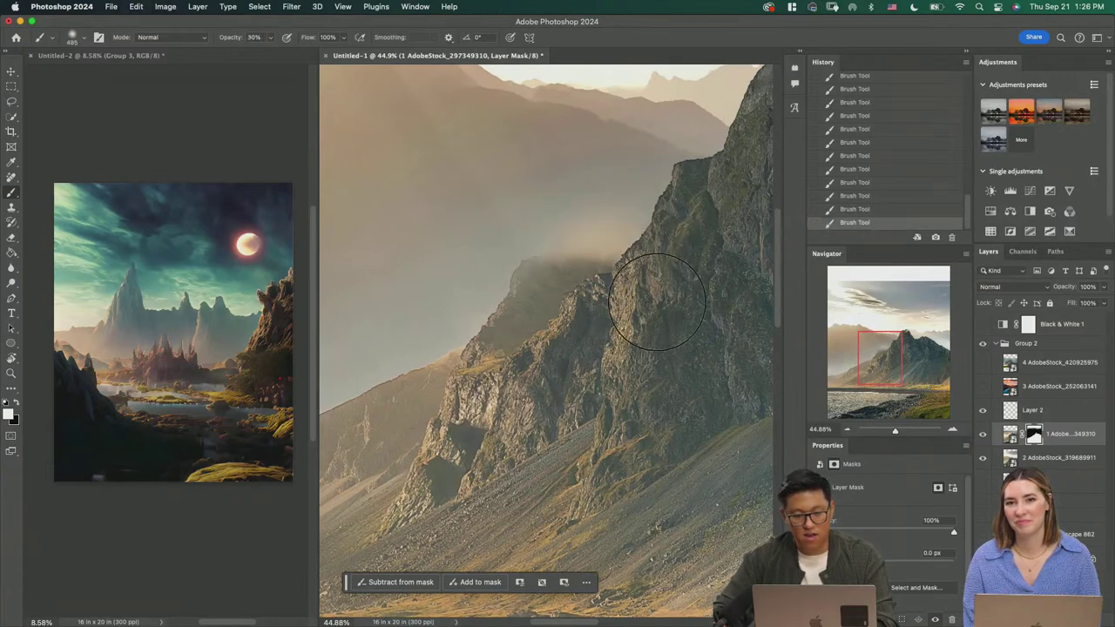
{"action": "key", "text": "z"}
{"action": "scroll", "coordinate": [656, 289], "scroll_direction": "down", "scroll_amount": 3}
{"action": "key", "text": "super+z"}
{"action": "key", "text": "super+z"}
{"action": "key", "text": "super+z"}
{"action": "key", "text": "super+z"}
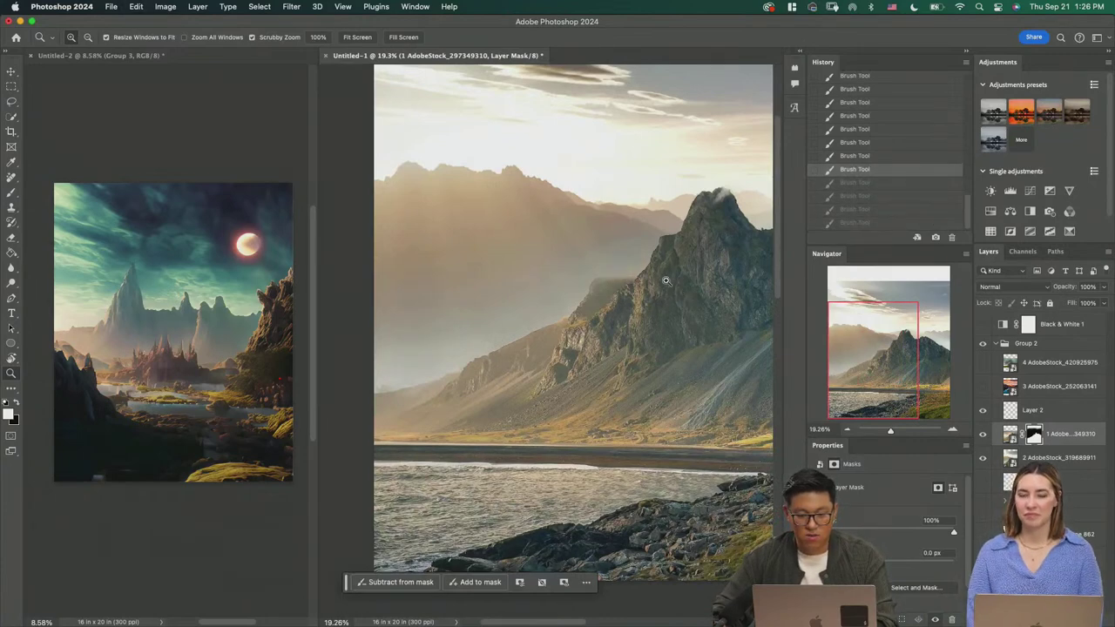
Step: Try repositioning the 2 AdobeStock_319689911 background layer, undo the move, and review the whole composition
{"action": "scroll", "coordinate": [666, 280], "scroll_direction": "down", "scroll_amount": 1}
{"action": "left_click", "coordinate": [1061, 464]}
{"action": "key", "text": "v"}
{"action": "left_click_drag", "start_coordinate": [669, 312], "coordinate": [632, 321]}
{"action": "key", "text": "super+z"}
{"action": "key", "text": "z"}
{"action": "left_click_drag", "start_coordinate": [694, 280], "coordinate": [710, 305]}
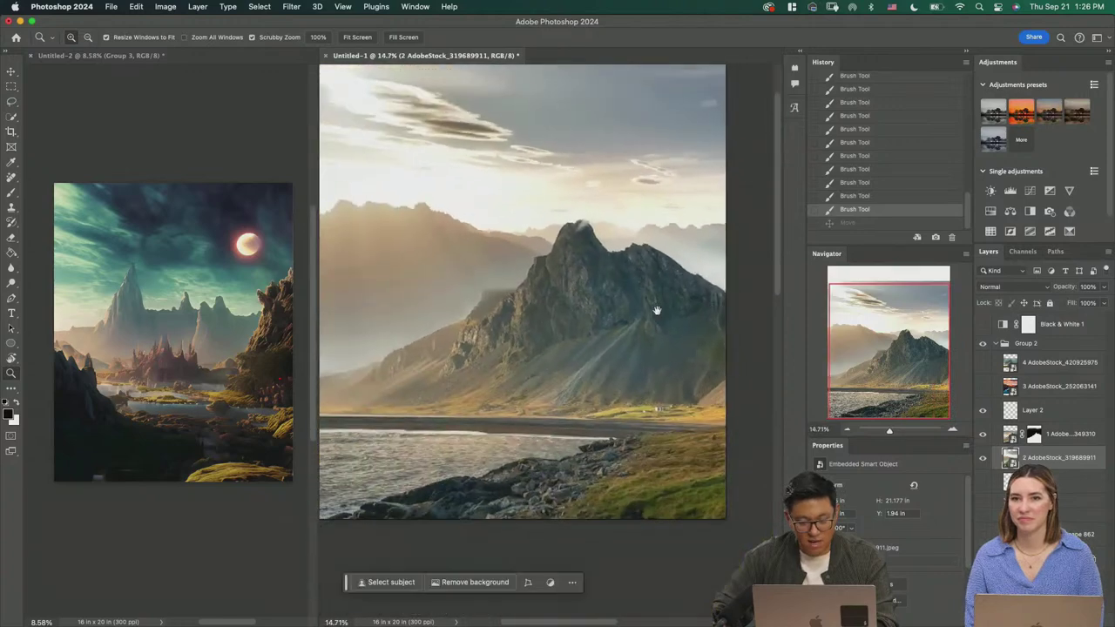
{"action": "left_click_drag", "start_coordinate": [614, 308], "coordinate": [658, 321]}
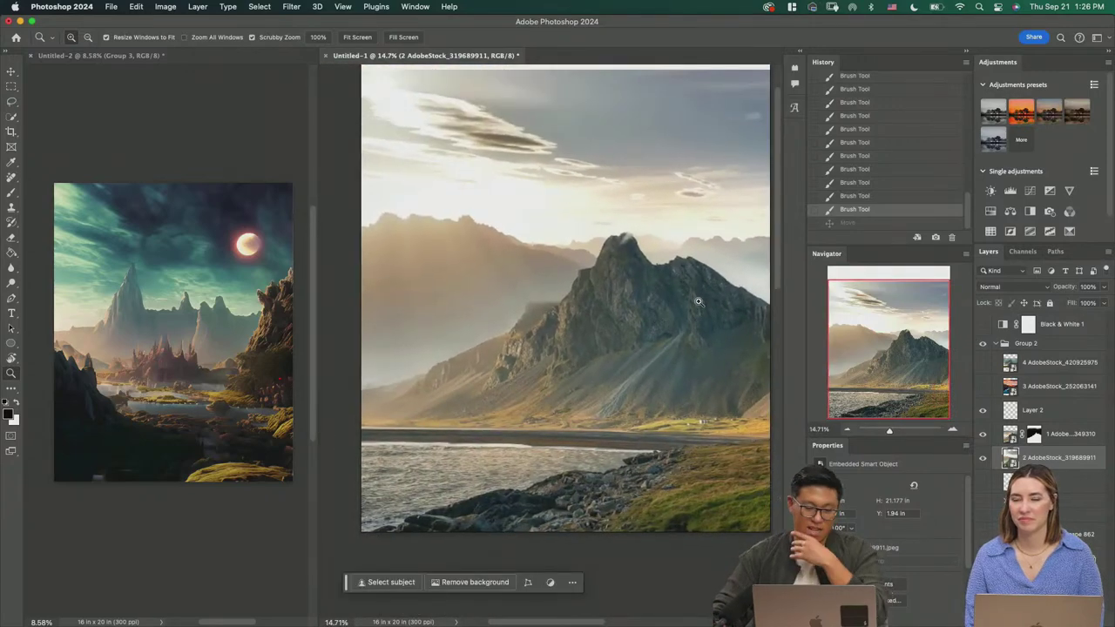
{"action": "scroll", "coordinate": [656, 319], "scroll_direction": "down", "scroll_amount": 2}
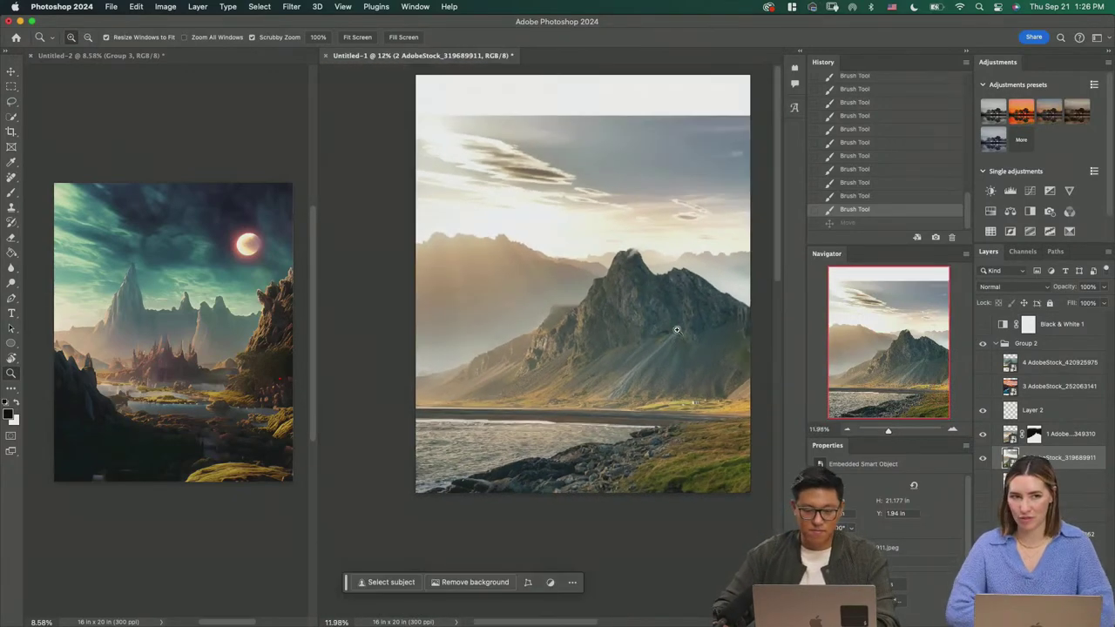
Step: Add a new layer above Group 3 in the Untitled-2 reference document and ready the brush with a white foreground colour
{"action": "left_click", "coordinate": [234, 371]}
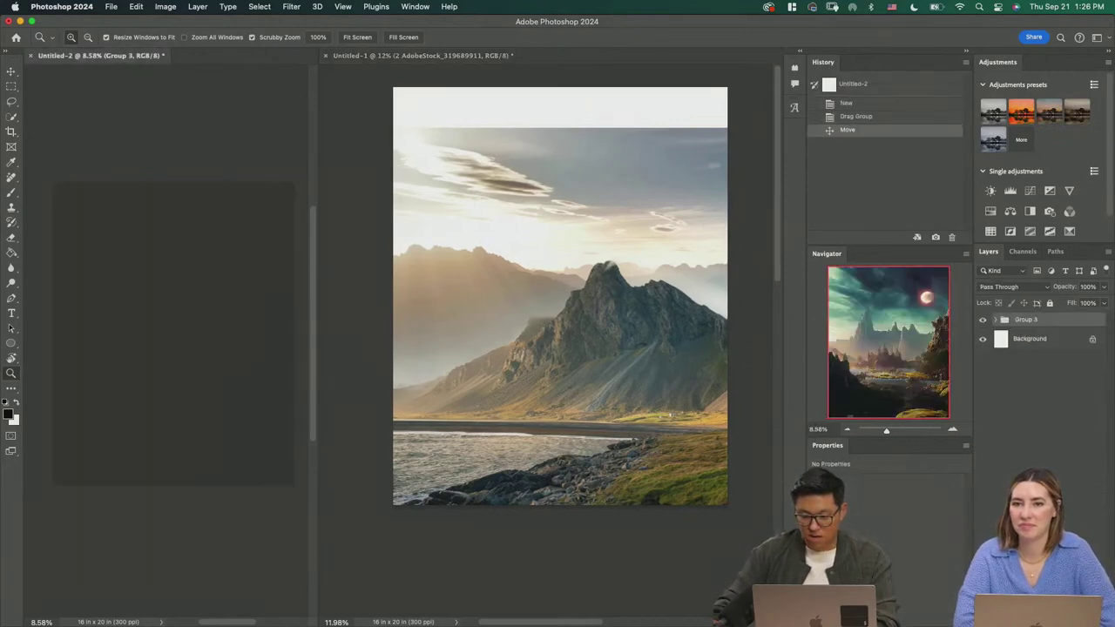
{"action": "key", "text": "alt+shift+super+n"}
{"action": "key", "text": "b"}
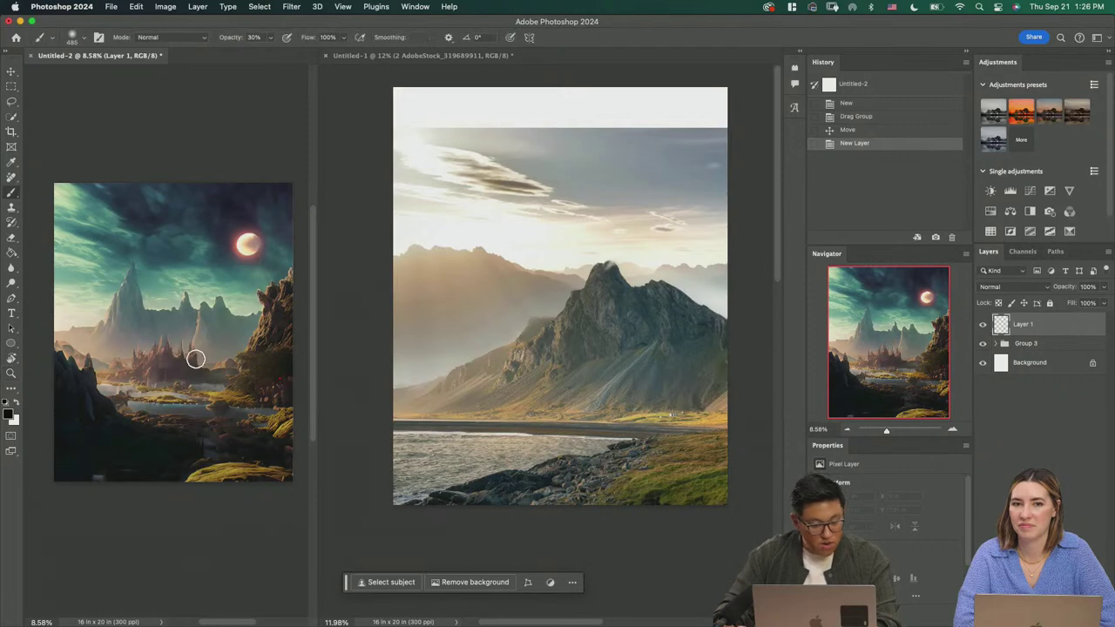
{"action": "key", "text": "x"}
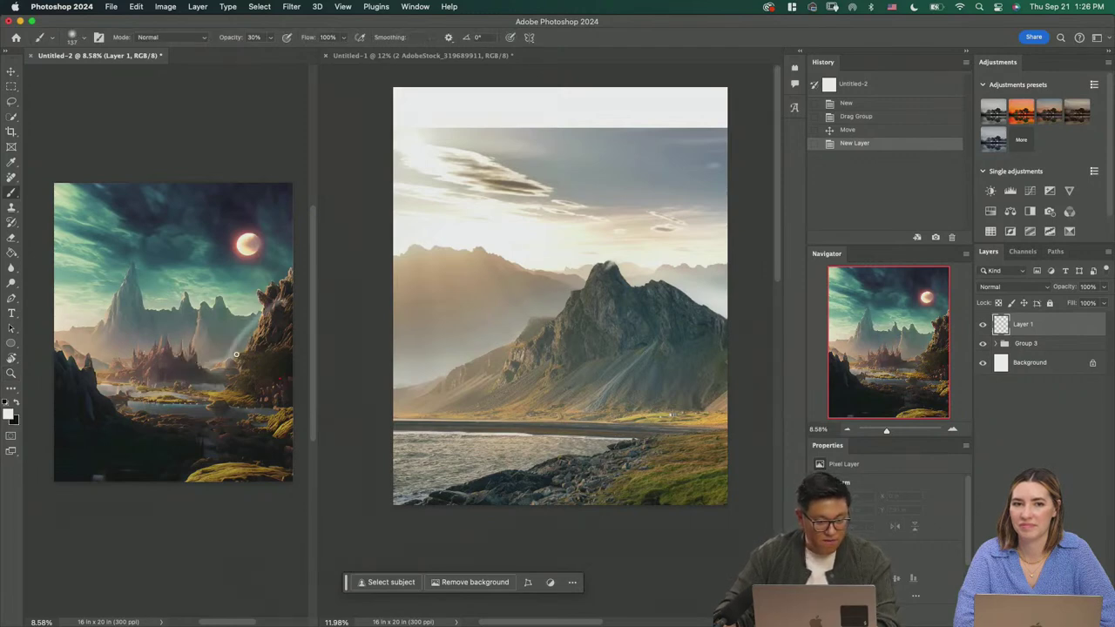
Step: Outline the reference artwork's cliffs, middle ground, foreground rocks and sky with temporary brush marks, and undo them
{"action": "left_click_drag", "start_coordinate": [236, 354], "coordinate": [290, 299]}
{"action": "key", "text": "super+z"}
{"action": "left_click_drag", "start_coordinate": [85, 331], "coordinate": [167, 373]}
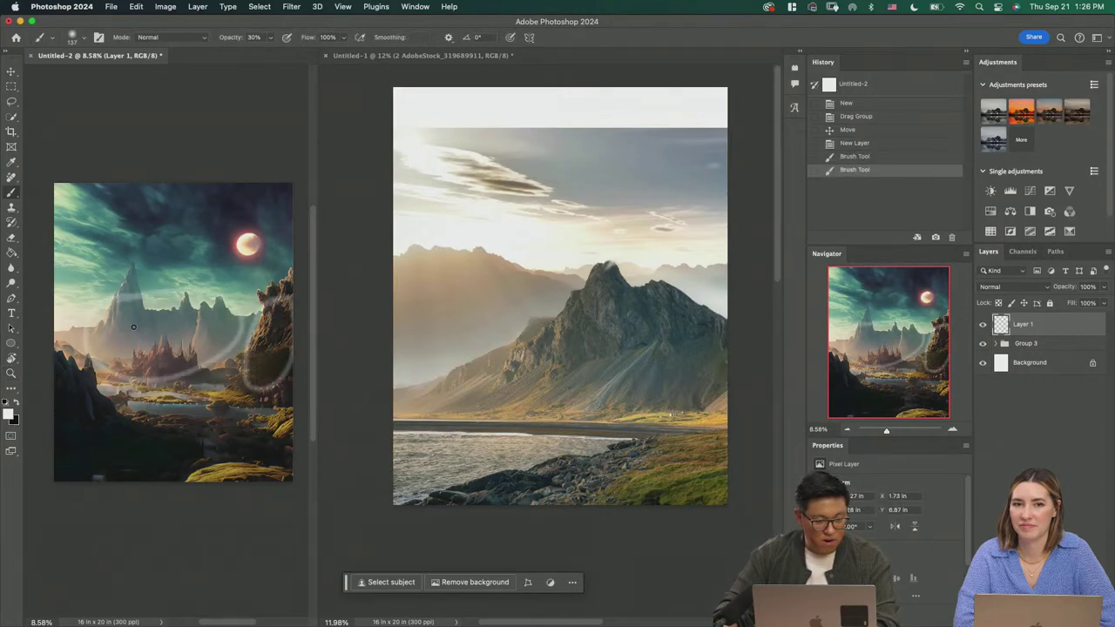
{"action": "key", "text": "super+z"}
{"action": "key", "text": "super+z"}
{"action": "mouse_move", "coordinate": [94, 355]}
{"action": "left_mouse_down"}
{"action": "mouse_move", "coordinate": [119, 471]}
{"action": "mouse_move", "coordinate": [68, 354]}
{"action": "left_mouse_up"}
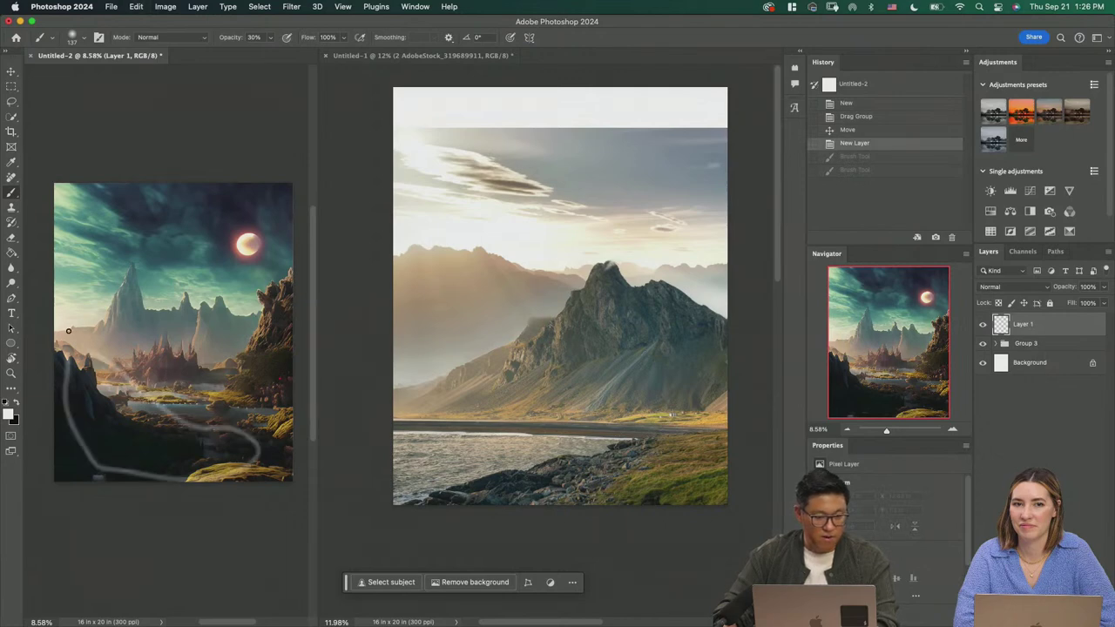
{"action": "mouse_move", "coordinate": [105, 313]}
{"action": "left_mouse_down"}
{"action": "mouse_move", "coordinate": [252, 231]}
{"action": "mouse_move", "coordinate": [135, 190]}
{"action": "left_mouse_up"}
{"action": "key", "text": "super+z"}
{"action": "key", "text": "super+z"}
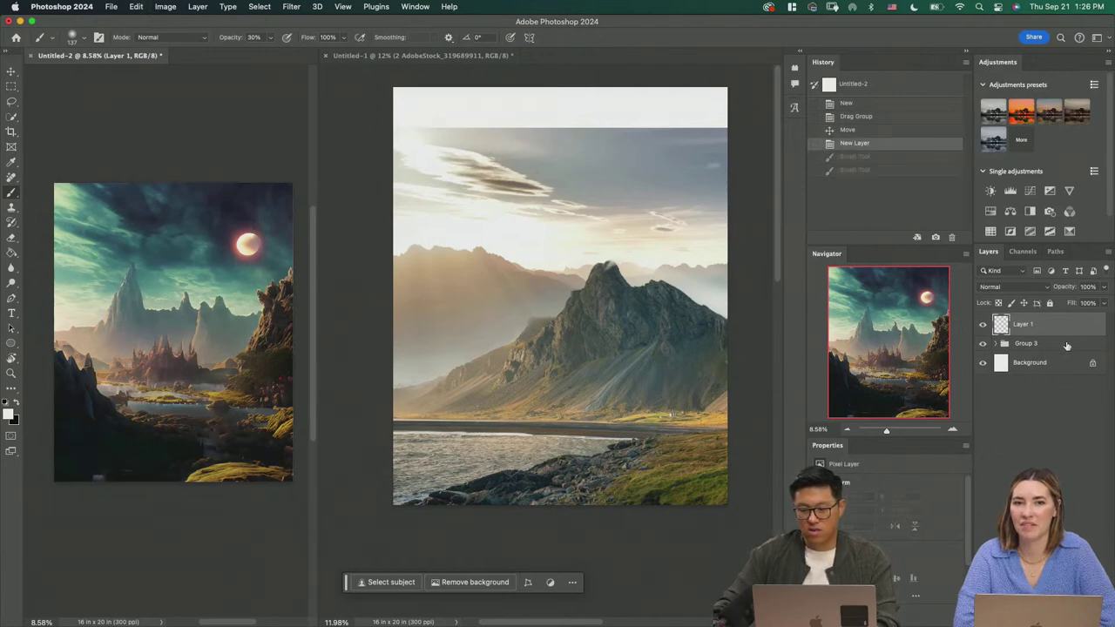
Step: Return to the Untitled-1 composite and ready the Quick Selection tool on the 2 AdobeStock_319689911 layer
{"action": "left_click", "coordinate": [988, 346]}
{"action": "left_click", "coordinate": [692, 365]}
{"action": "key", "text": "z"}
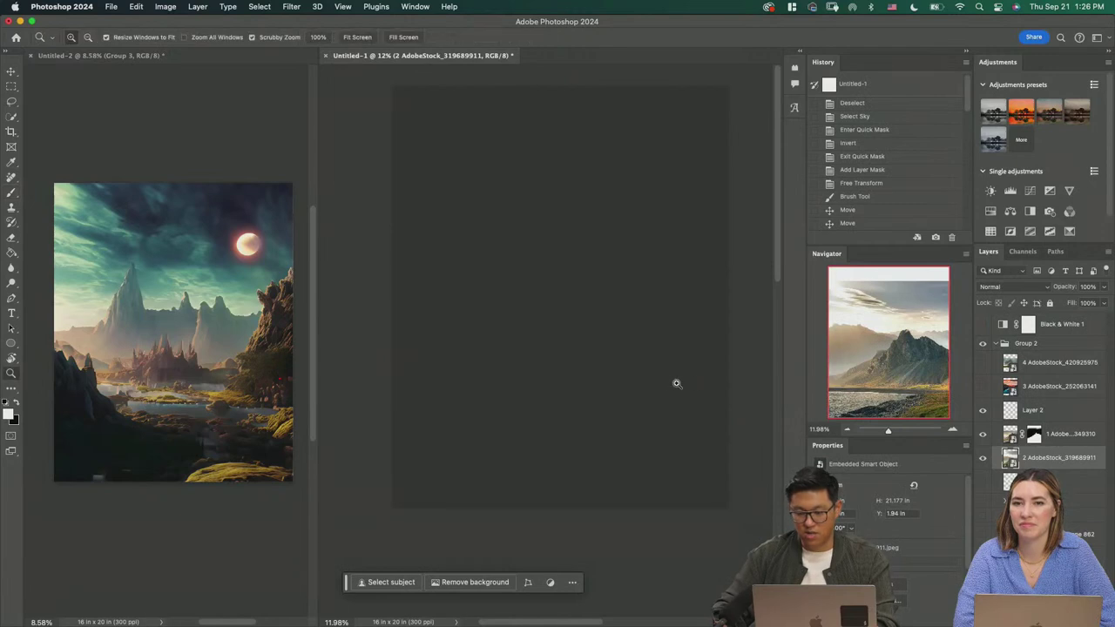
{"action": "left_click_drag", "start_coordinate": [676, 383], "coordinate": [690, 383]}
{"action": "key", "text": "w"}
{"action": "mouse_move", "coordinate": [500, 216]}
{"action": "left_mouse_down"}
{"action": "mouse_move", "coordinate": [502, 286]}
{"action": "mouse_move", "coordinate": [505, 250]}
{"action": "left_mouse_up"}
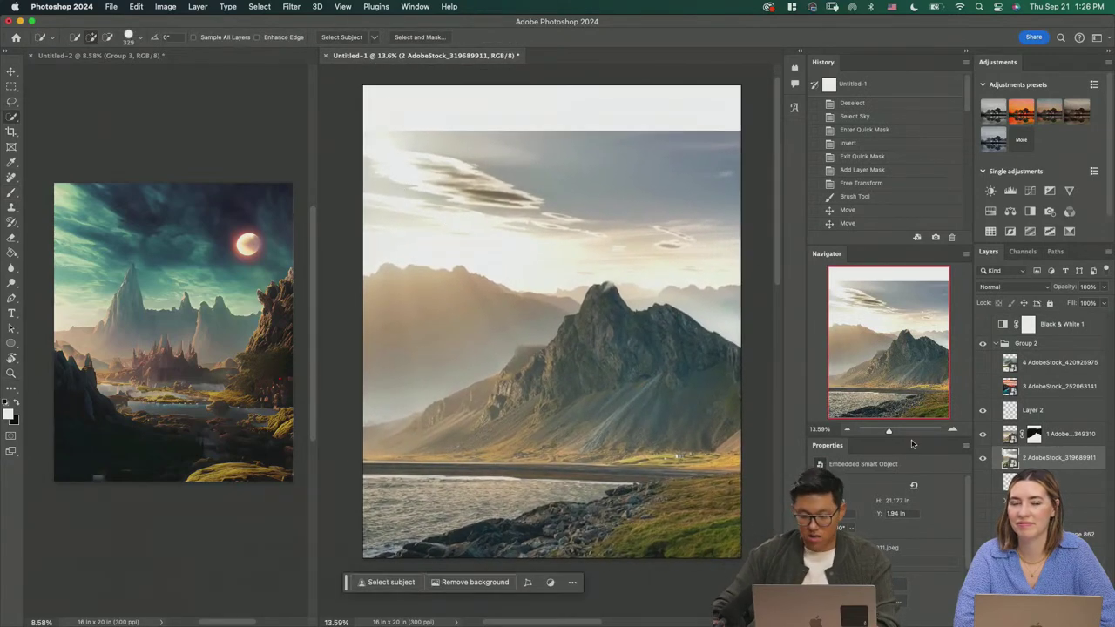
Step: Select the sky on the 2 AdobeStock_319689911 layer with Select Sky, retrying after toggling the layer's visibility
{"action": "left_click", "coordinate": [260, 6]}
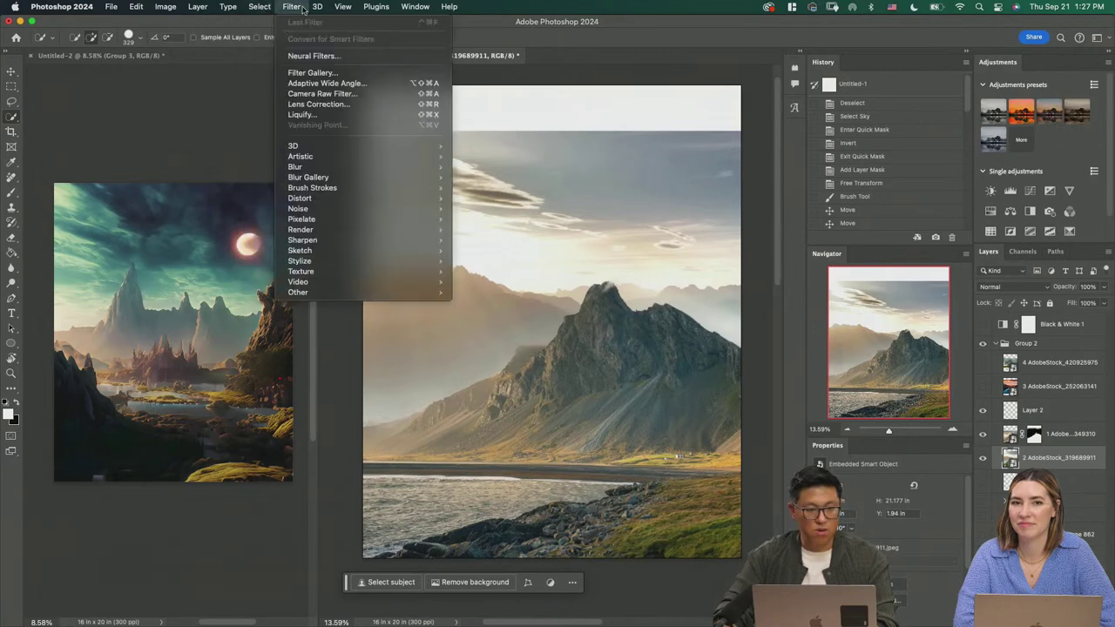
{"action": "left_click", "coordinate": [262, 150]}
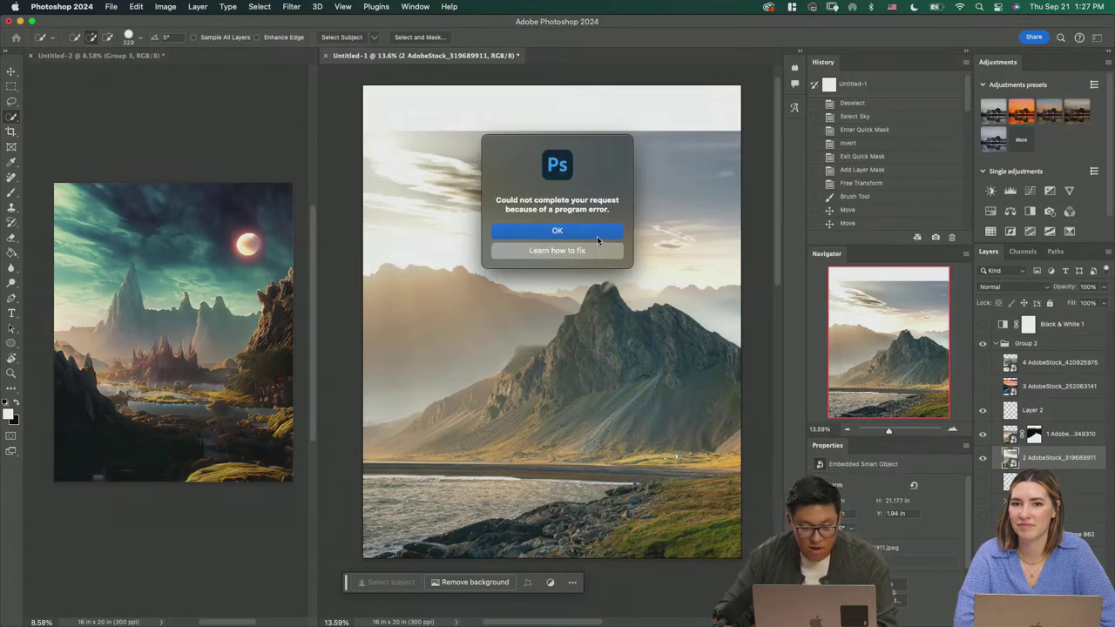
{"action": "left_click", "coordinate": [597, 232]}
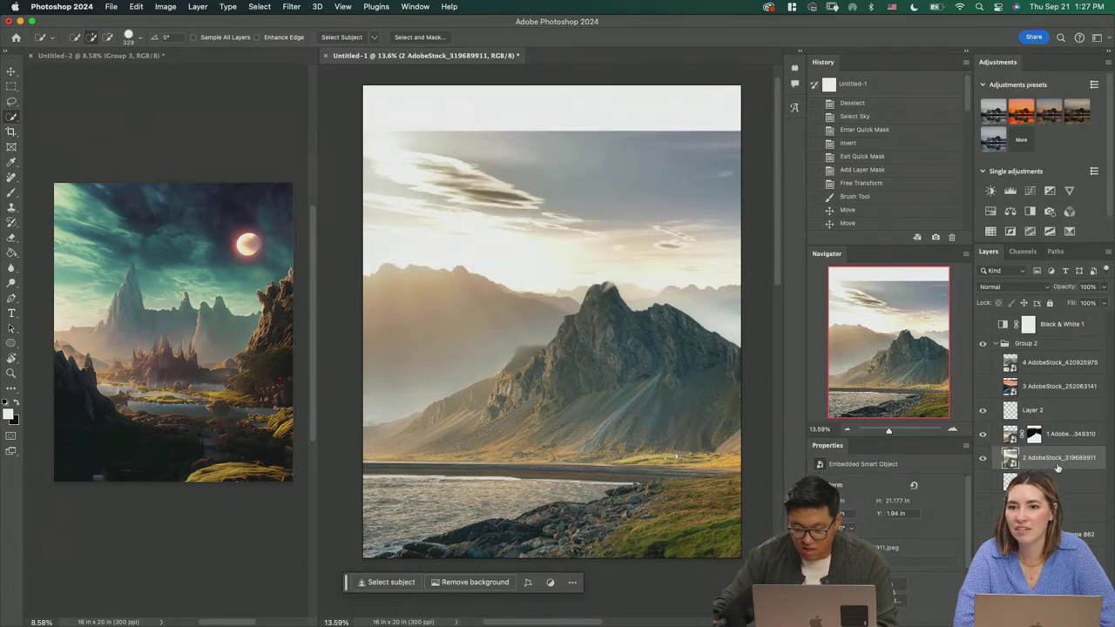
{"action": "left_click", "coordinate": [982, 457]}
{"action": "left_click", "coordinate": [983, 457]}
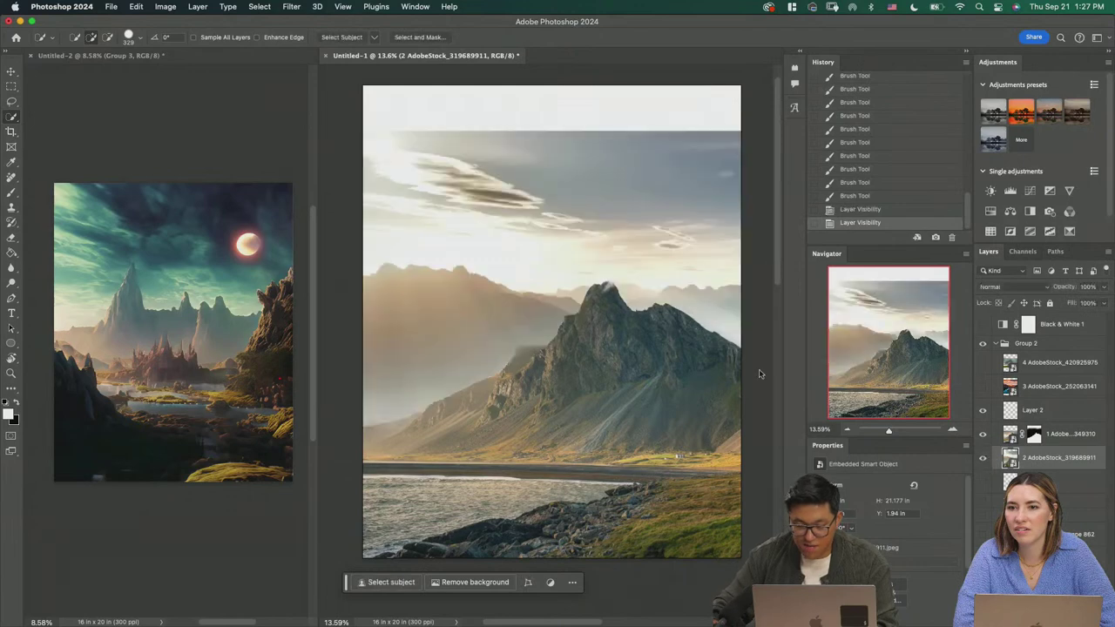
{"action": "left_click", "coordinate": [257, 6]}
{"action": "left_click", "coordinate": [286, 151]}
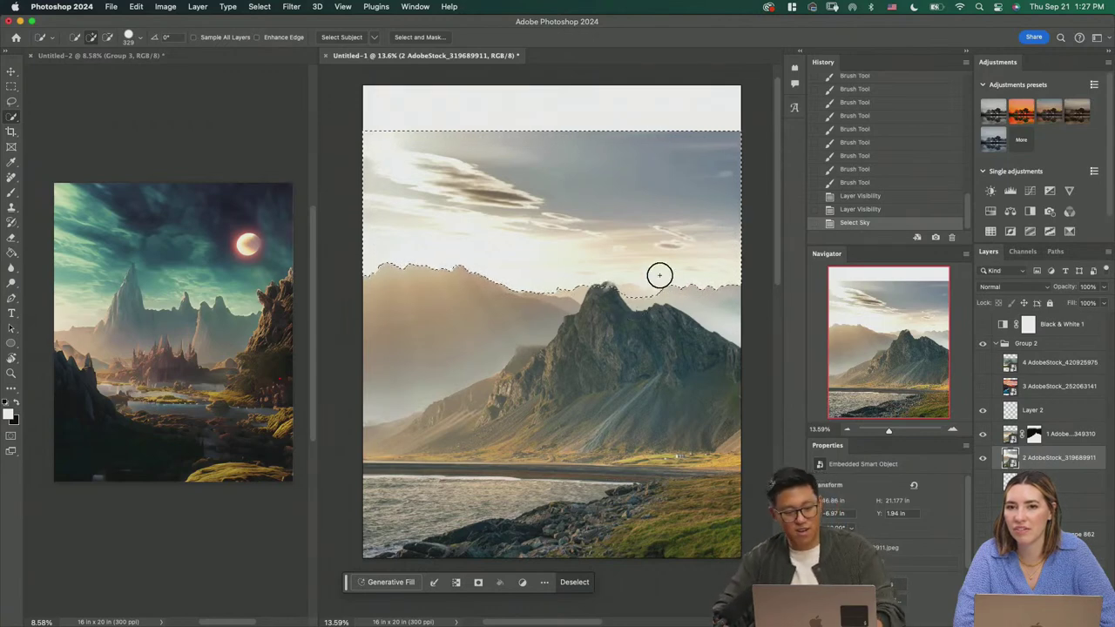
Step: Check the sky selection in Quick Mask, invert it, and add a layer mask that hides the sky
{"action": "key", "text": "q"}
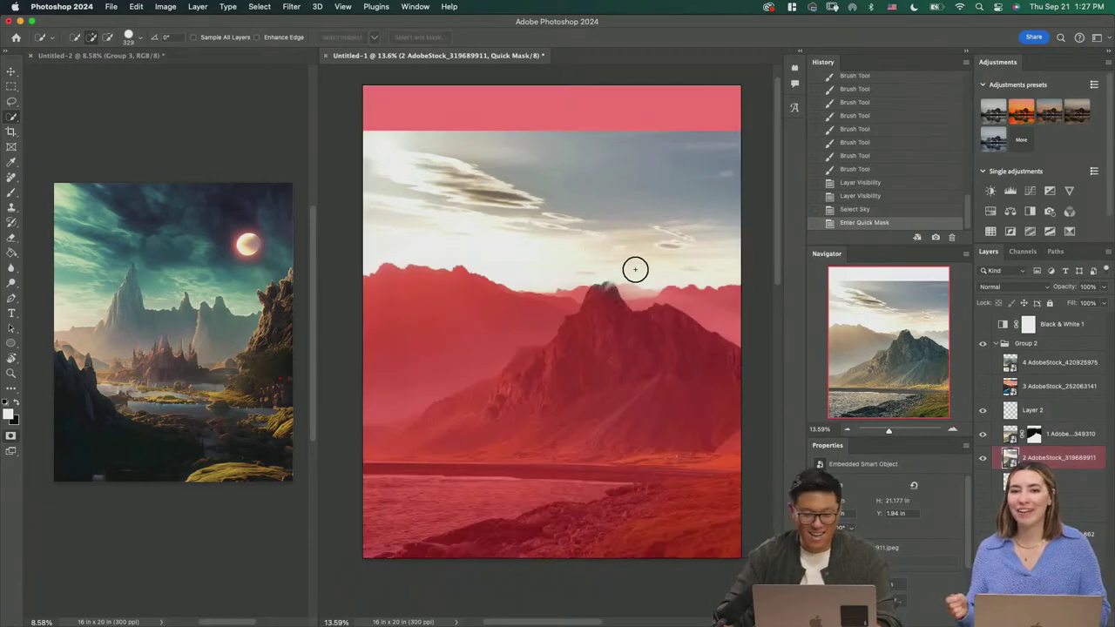
{"action": "key", "text": "q"}
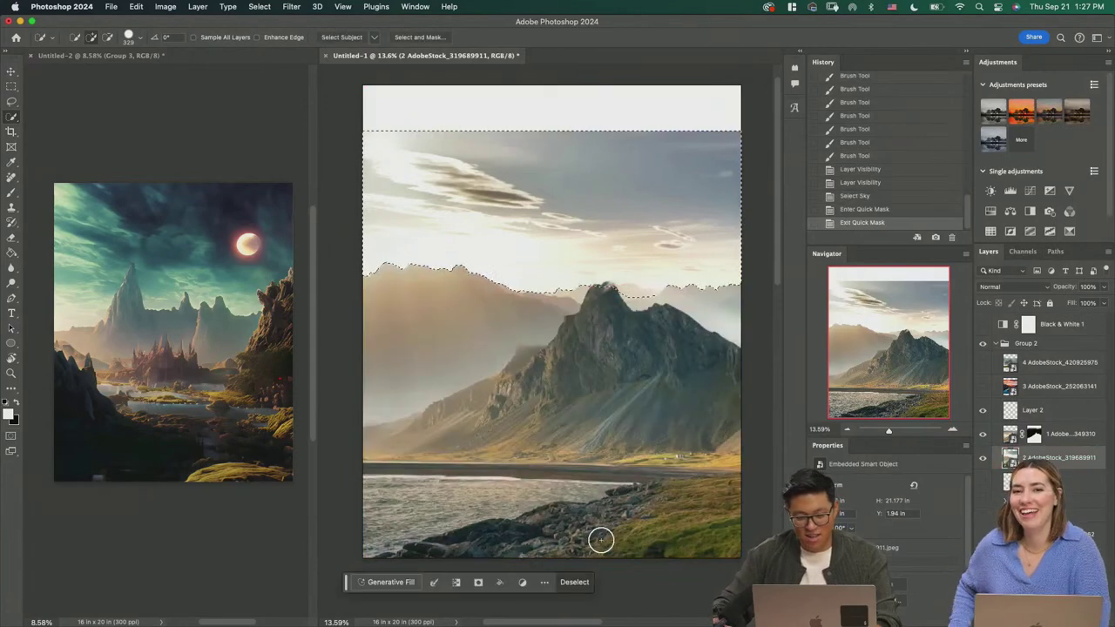
{"action": "key", "text": "q"}
{"action": "key", "text": "super+i"}
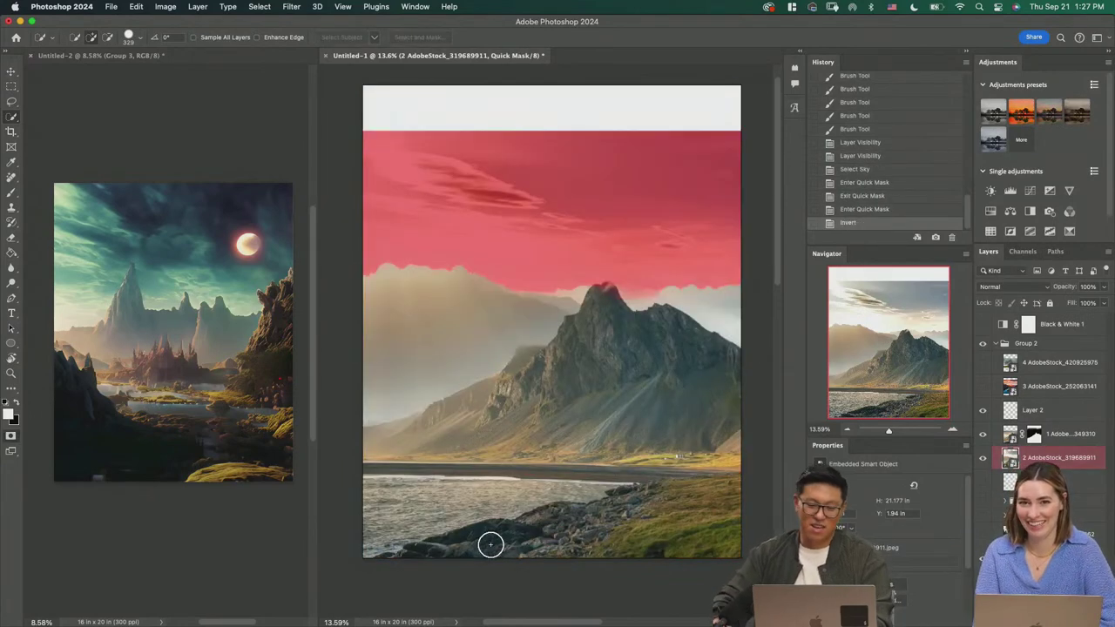
{"action": "key", "text": "q"}
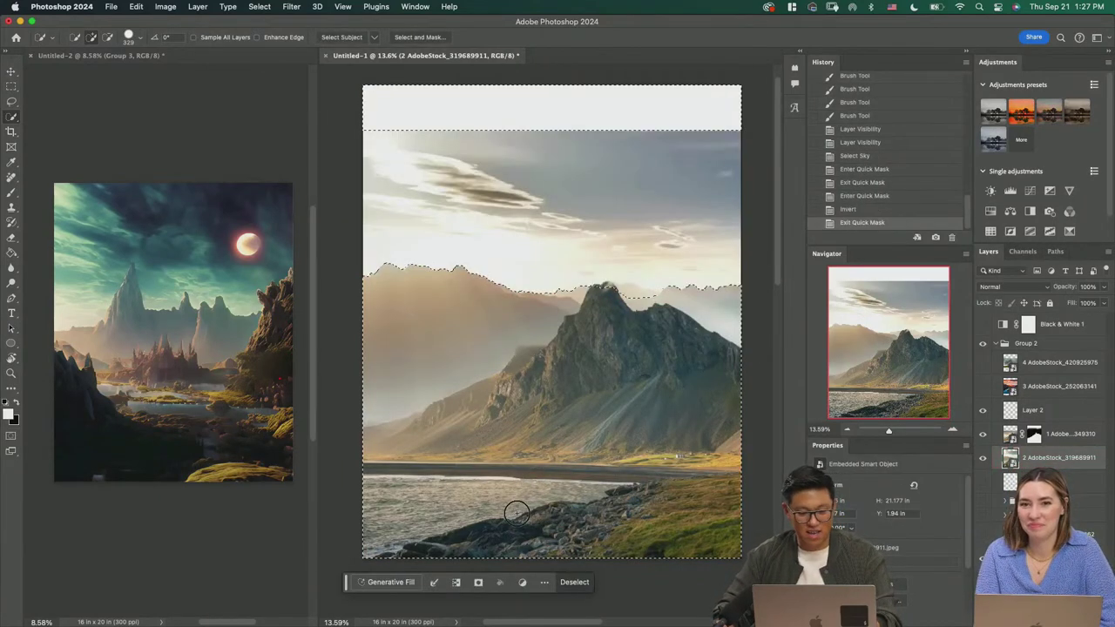
{"action": "left_click", "coordinate": [480, 582]}
Step: Inspect the masked mountains up close, try repositioning a mountain layer, and undo the move
{"action": "key", "text": "z"}
{"action": "left_click_drag", "start_coordinate": [632, 340], "coordinate": [625, 347]}
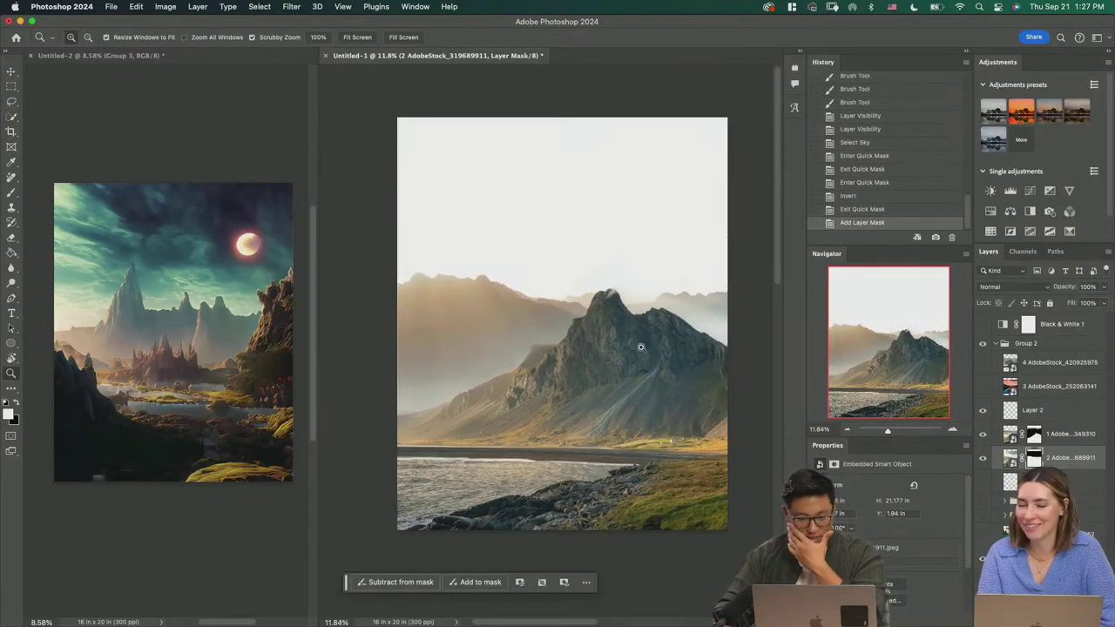
{"action": "left_click_drag", "start_coordinate": [578, 334], "coordinate": [614, 345]}
{"action": "left_click_drag", "start_coordinate": [548, 375], "coordinate": [691, 328]}
{"action": "left_click_drag", "start_coordinate": [615, 389], "coordinate": [561, 412]}
{"action": "left_click_drag", "start_coordinate": [644, 383], "coordinate": [567, 384]}
{"action": "left_click", "coordinate": [1077, 443]}
{"action": "key", "text": "v"}
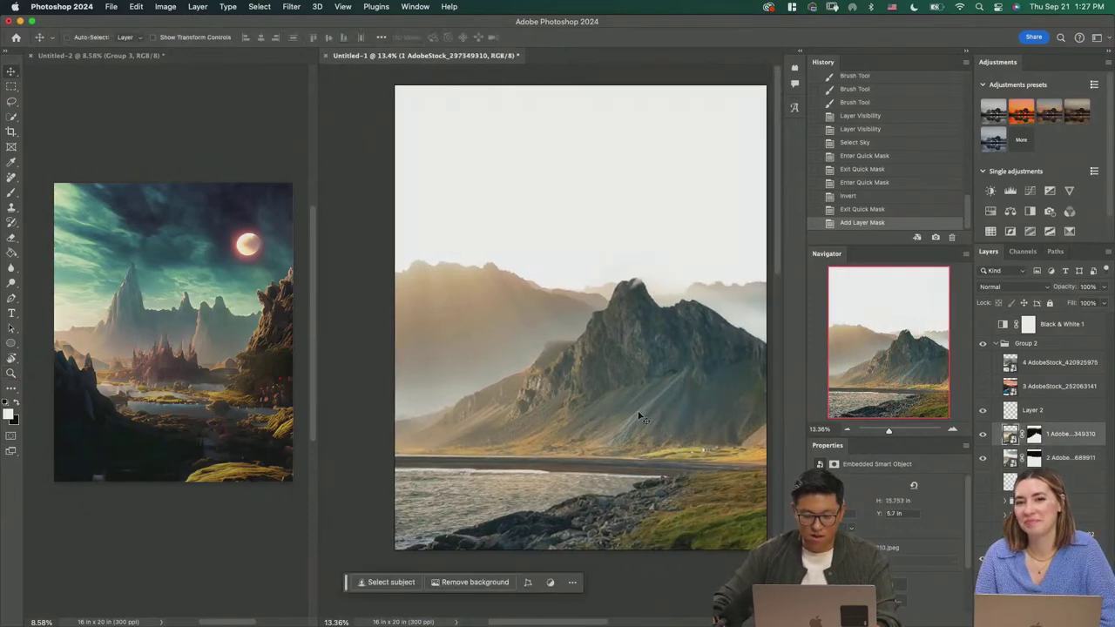
{"action": "left_click_drag", "start_coordinate": [649, 407], "coordinate": [649, 413]}
{"action": "key", "text": "ctrl+z"}
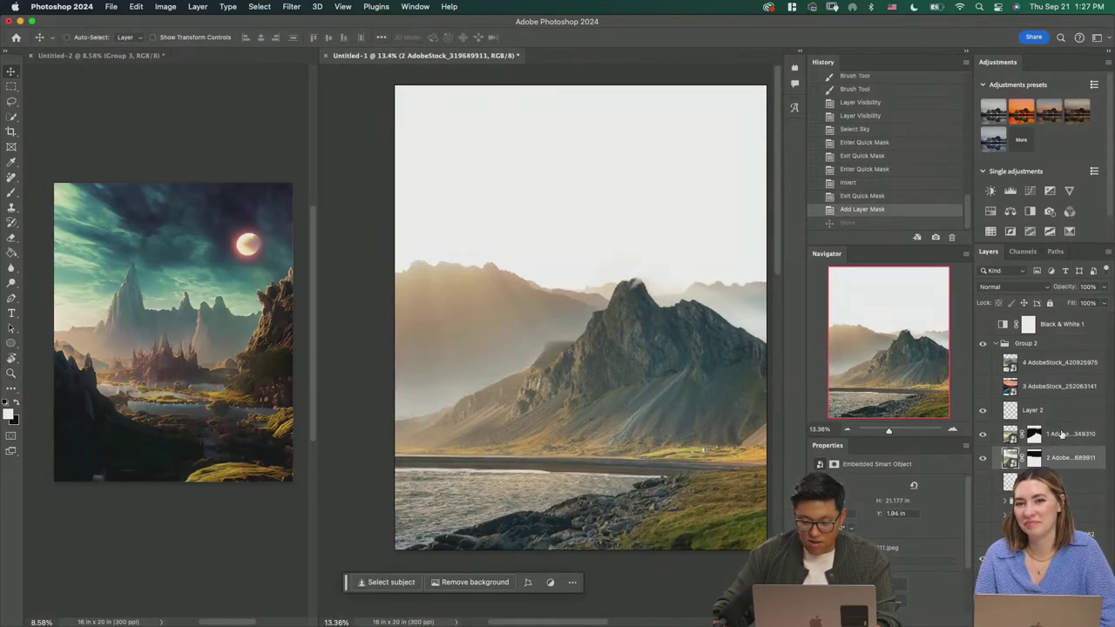
Step: Rename the 1 AdobeStock_297349310 layer to FG and the 2 AdobeStock_319689911 layer to MG
{"action": "double_click", "coordinate": [1068, 433]}
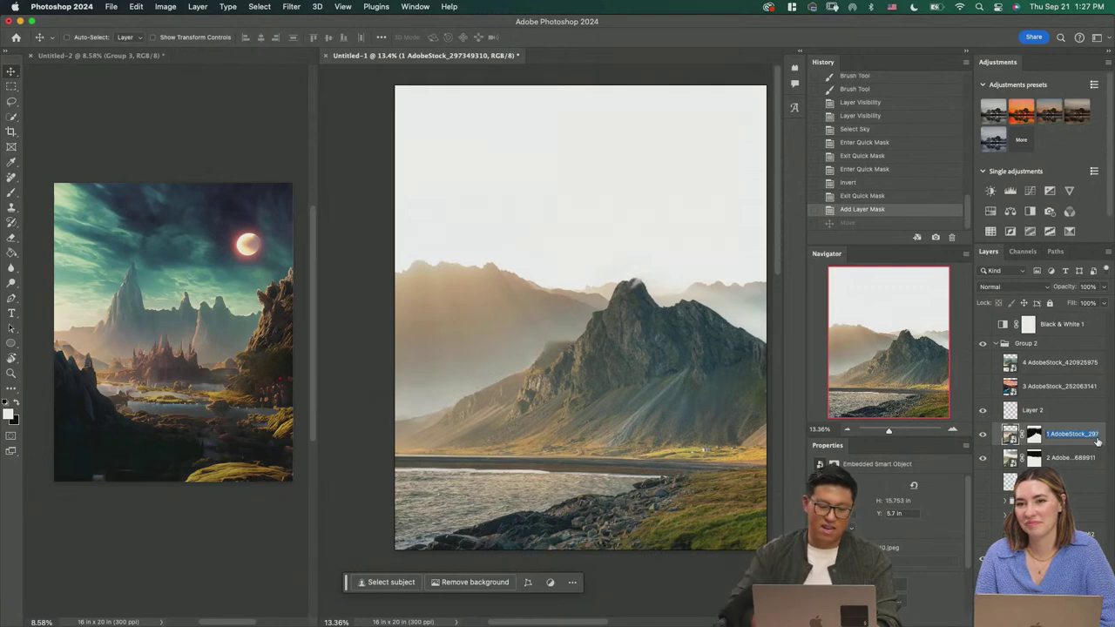
{"action": "type", "text": "FG"}
{"action": "key", "text": "Return"}
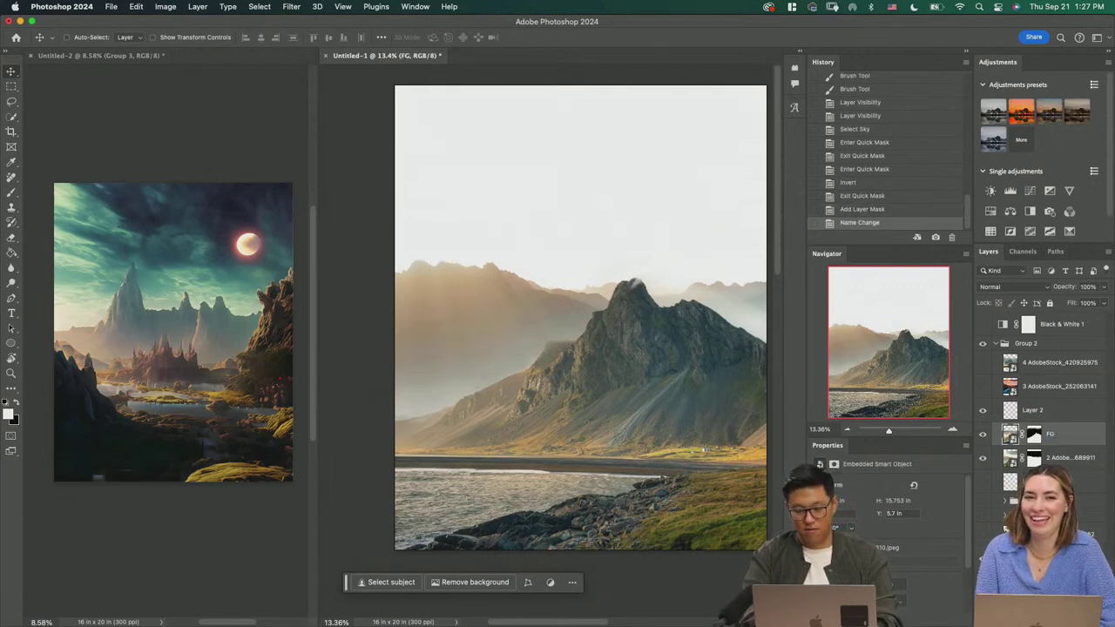
{"action": "double_click", "coordinate": [1074, 460]}
{"action": "type", "text": "MG"}
{"action": "key", "text": "Return"}
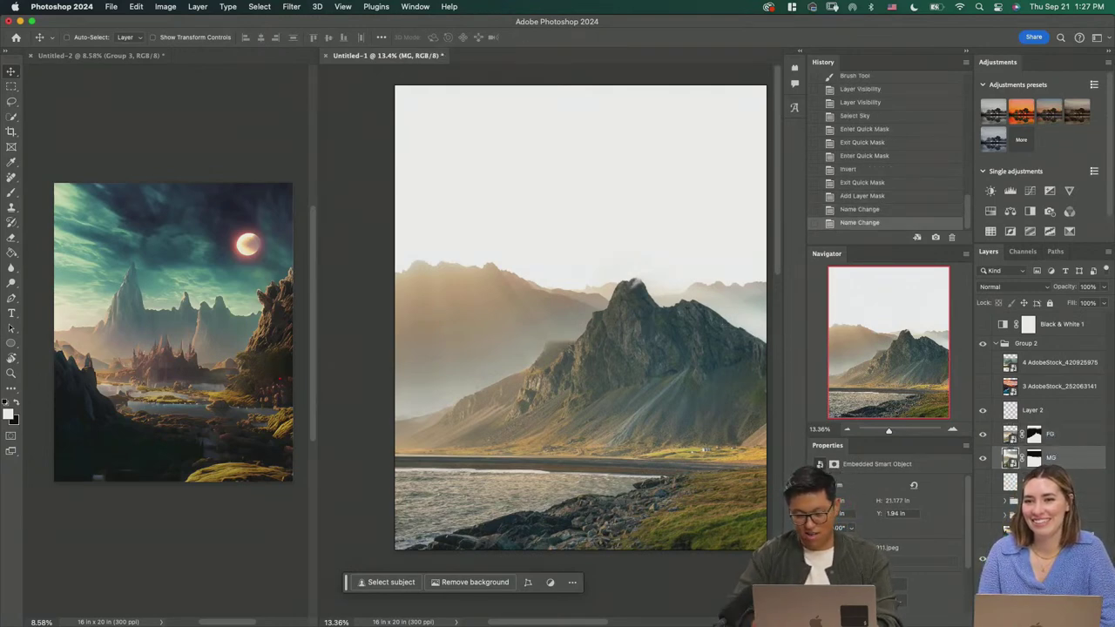
Step: Try shifting the MG layer behind the foreground mountain, and undo the move
{"action": "mouse_move", "coordinate": [529, 356]}
{"action": "left_mouse_down"}
{"action": "mouse_move", "coordinate": [512, 363]}
{"action": "mouse_move", "coordinate": [540, 362]}
{"action": "left_mouse_up"}
{"action": "key", "text": "z"}
{"action": "left_click_drag", "start_coordinate": [534, 351], "coordinate": [514, 373]}
{"action": "key", "text": "cmd+z"}
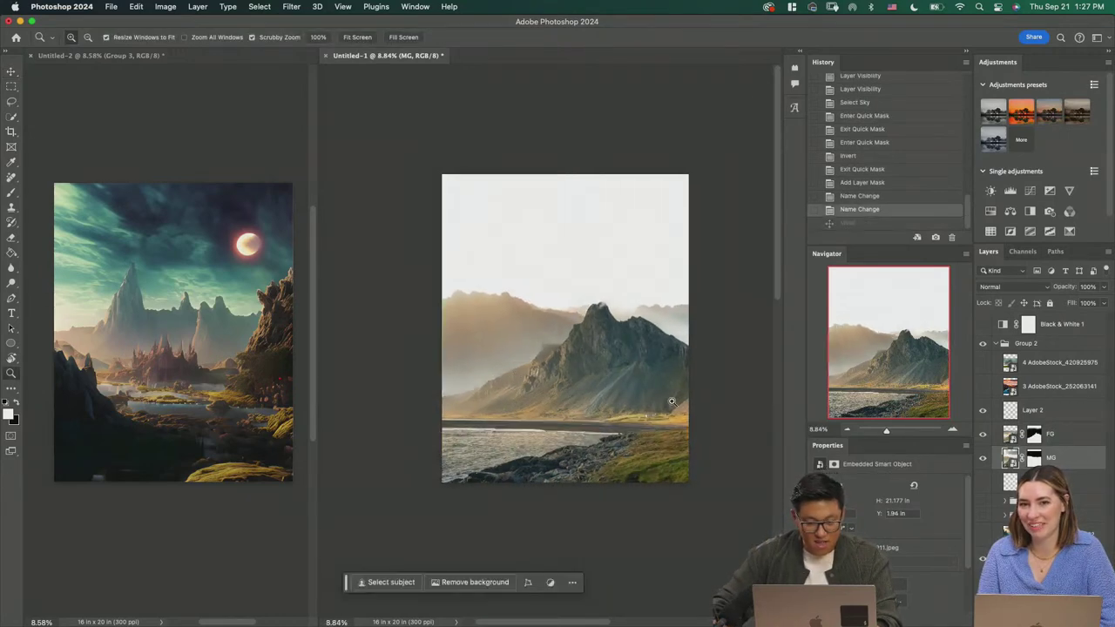
Step: Try enlarging the MG layer to about 126% with Free Transform and repositioning it behind the FG mountain
{"action": "key", "text": "cmd+t"}
{"action": "left_click_drag", "start_coordinate": [692, 528], "coordinate": [694, 556]}
{"action": "left_click_drag", "start_coordinate": [650, 450], "coordinate": [609, 444]}
{"action": "left_click_drag", "start_coordinate": [654, 553], "coordinate": [663, 610]}
{"action": "left_click_drag", "start_coordinate": [611, 439], "coordinate": [669, 436]}
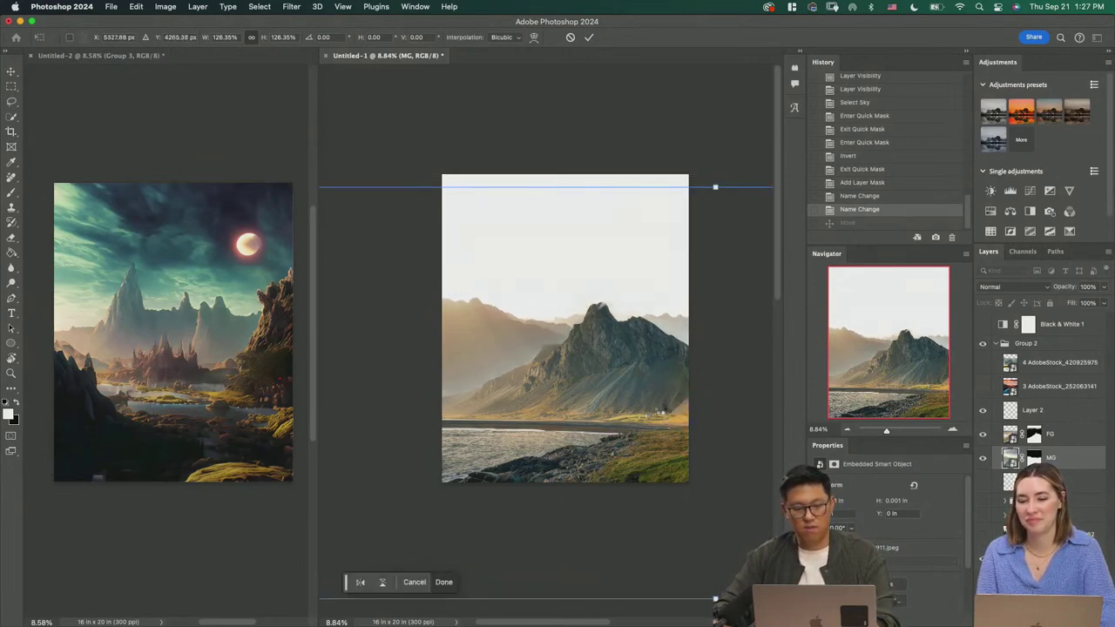
{"action": "key", "text": "Return"}
Step: Compare the composite with and without the MG transform, and leave the transform undone
{"action": "key", "text": "z"}
{"action": "key", "text": "super+z"}
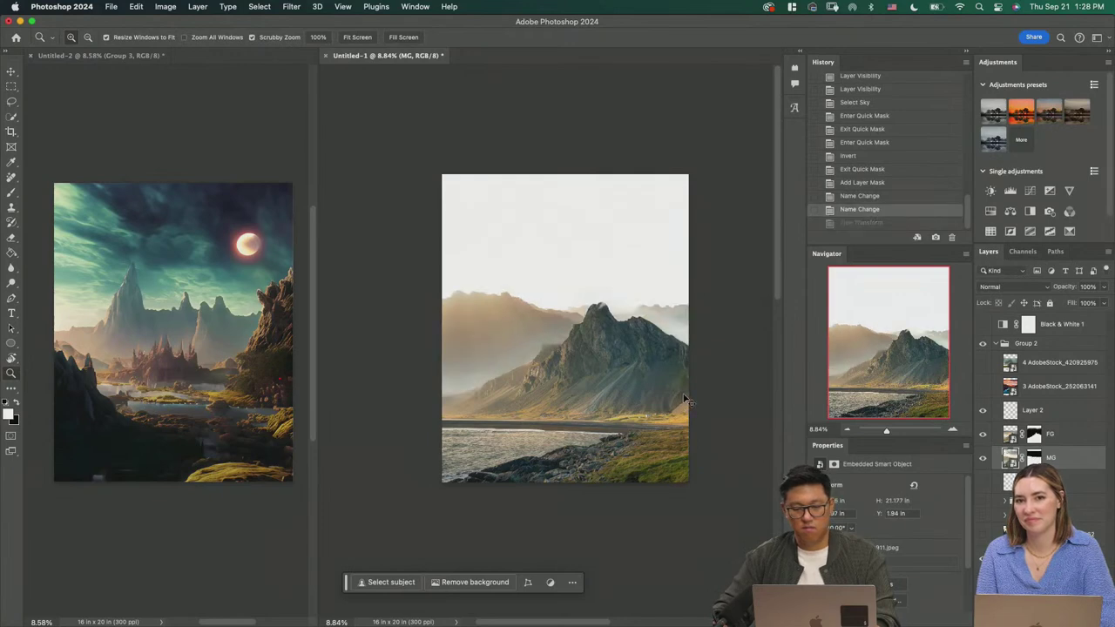
{"action": "key", "text": "super+shift+z"}
{"action": "key", "text": "super+z"}
{"action": "key", "text": "super+shift+z"}
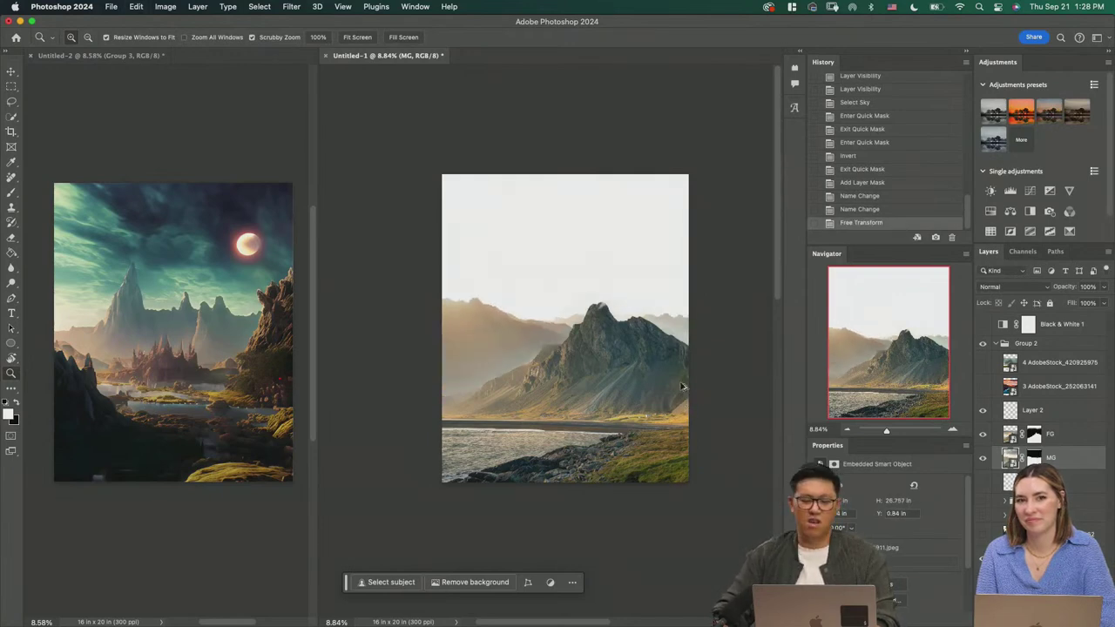
{"action": "key", "text": "super+z"}
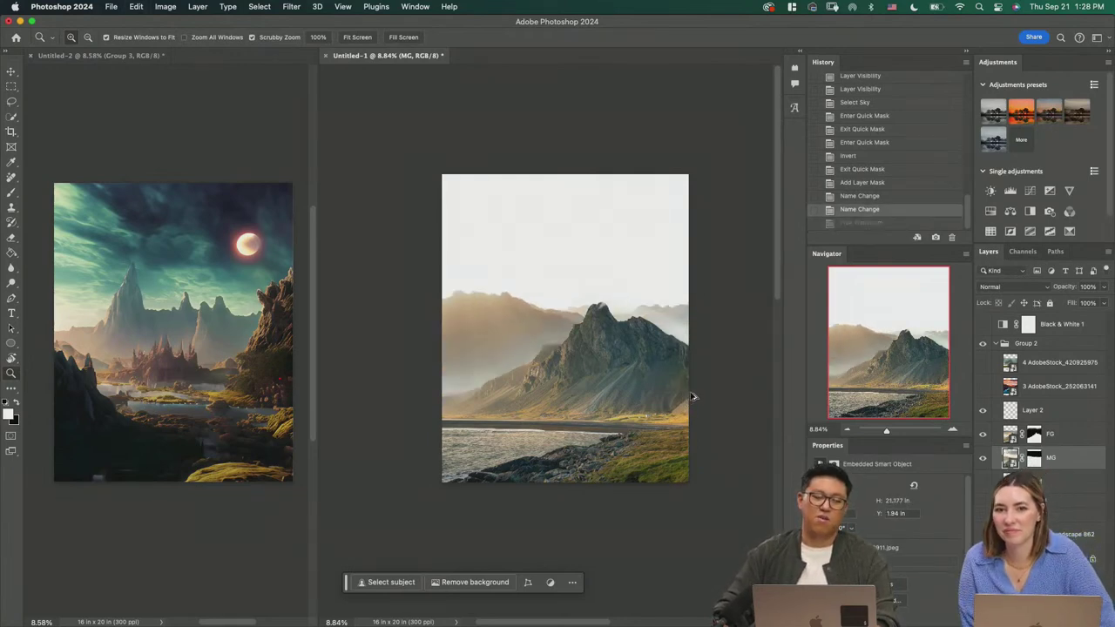
{"action": "key", "text": "super+shift+z"}
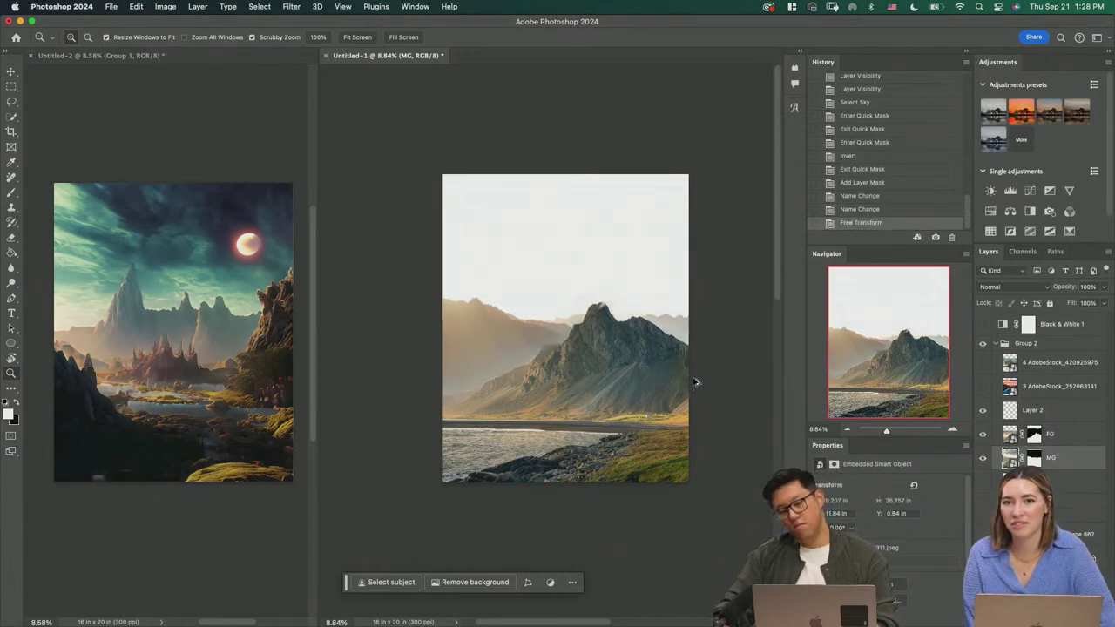
{"action": "key", "text": "super+z"}
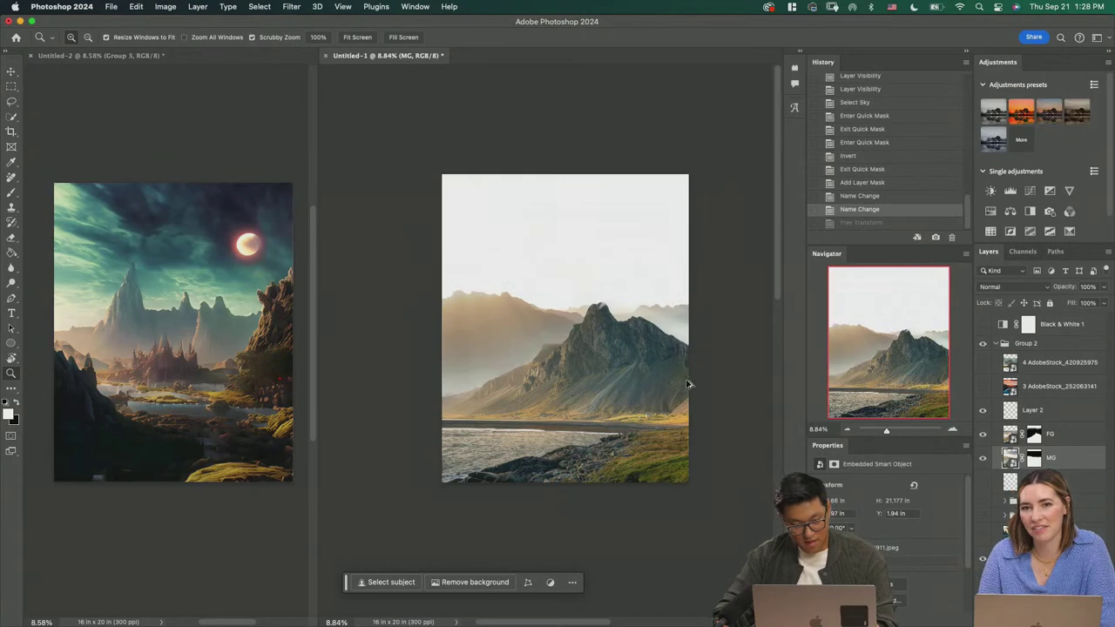
Step: Save the composite as adobe live.psd in Photoshop format
{"action": "left_click_drag", "start_coordinate": [585, 318], "coordinate": [602, 377]}
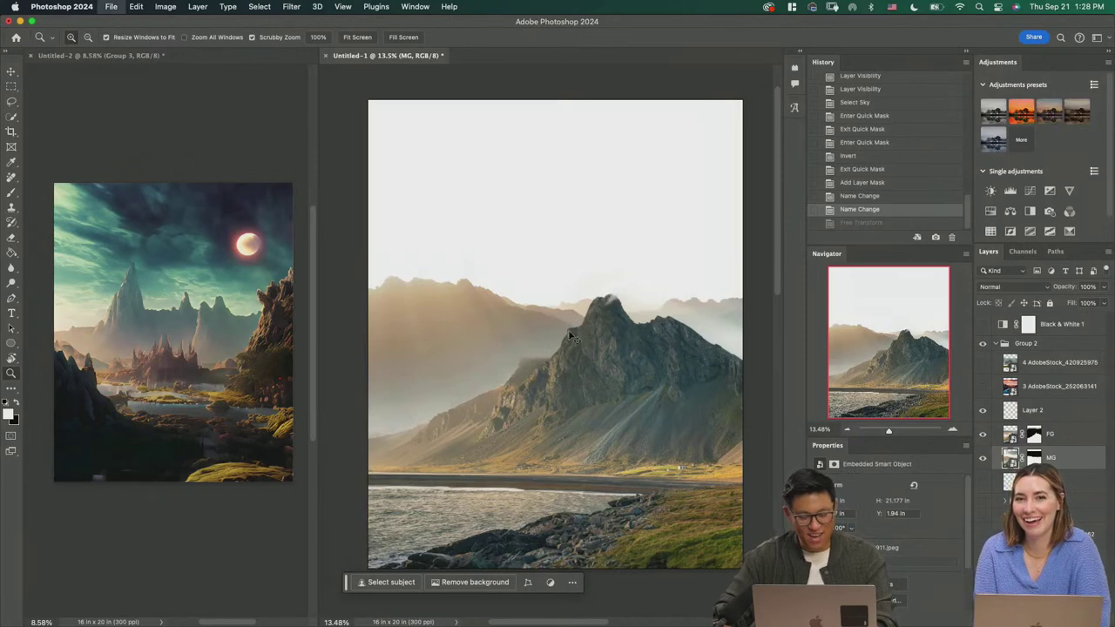
{"action": "key", "text": "super+s"}
{"action": "key", "text": "Escape"}
{"action": "key", "text": "super+s"}
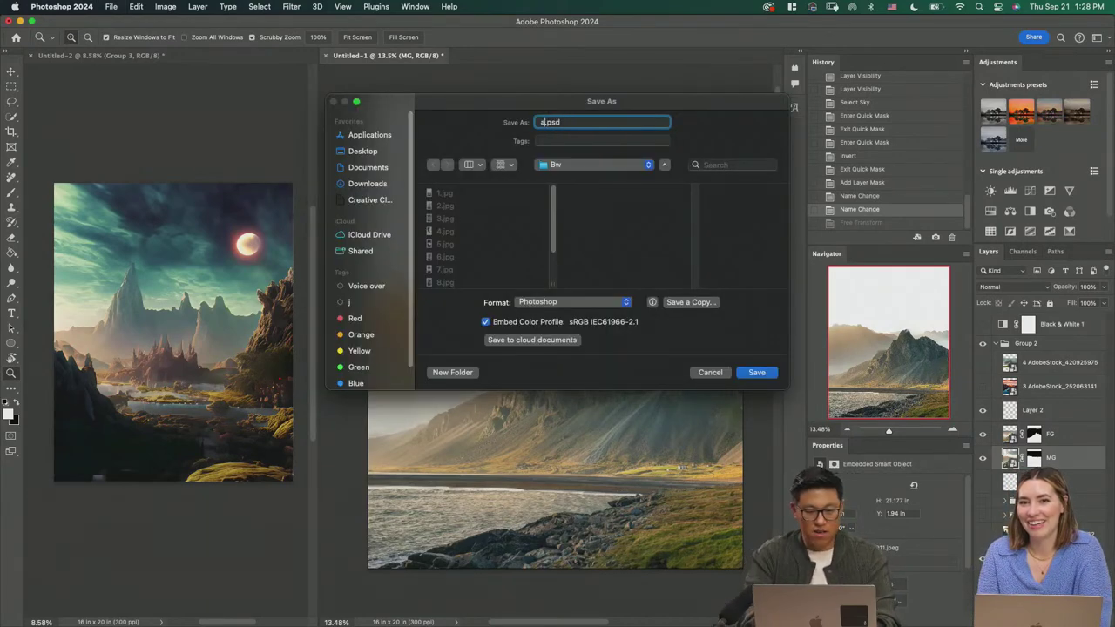
{"action": "type", "text": "adobe live"}
{"action": "key", "text": "Return"}
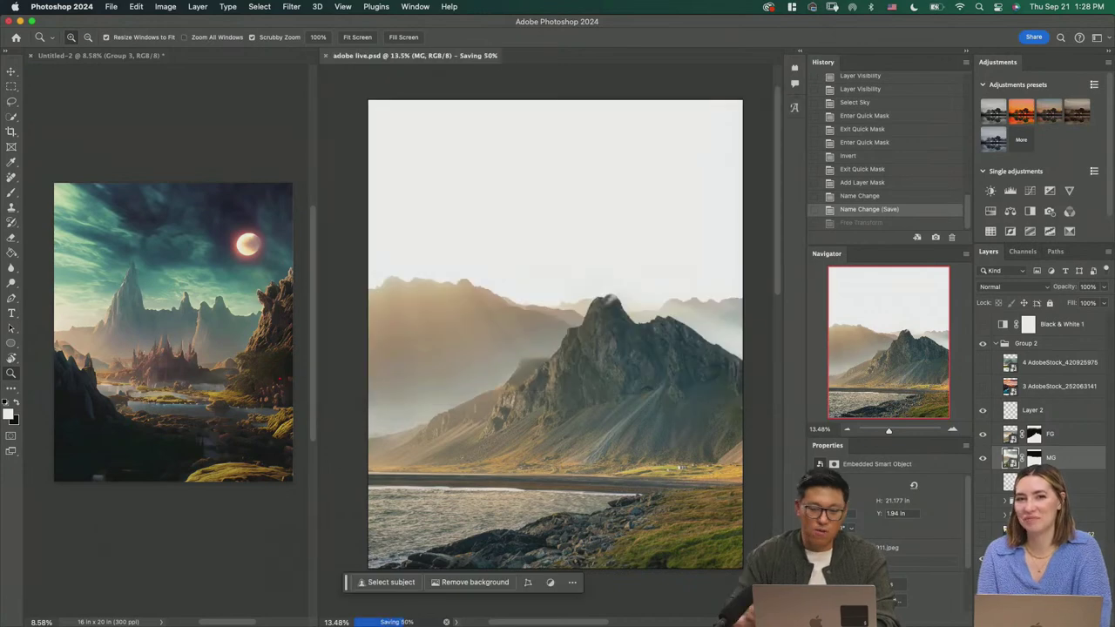
{"action": "left_click_drag", "start_coordinate": [612, 346], "coordinate": [616, 364]}
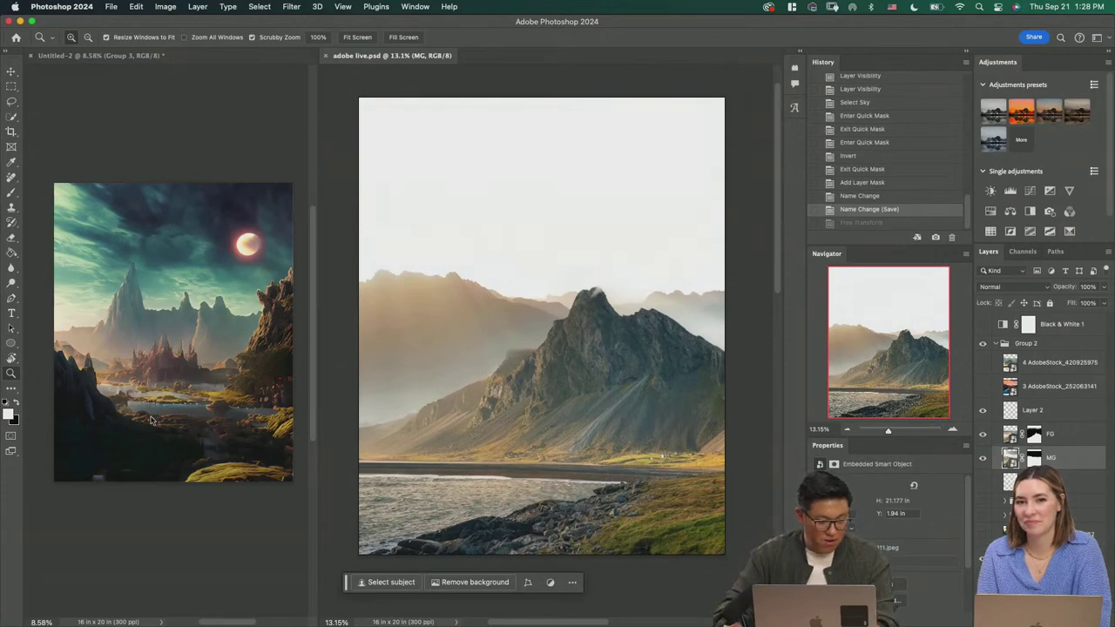
Step: Show the 3 AdobeStock_252063141 lake photo and add a new layer above it, ready for brush marks
{"action": "left_click", "coordinate": [984, 389]}
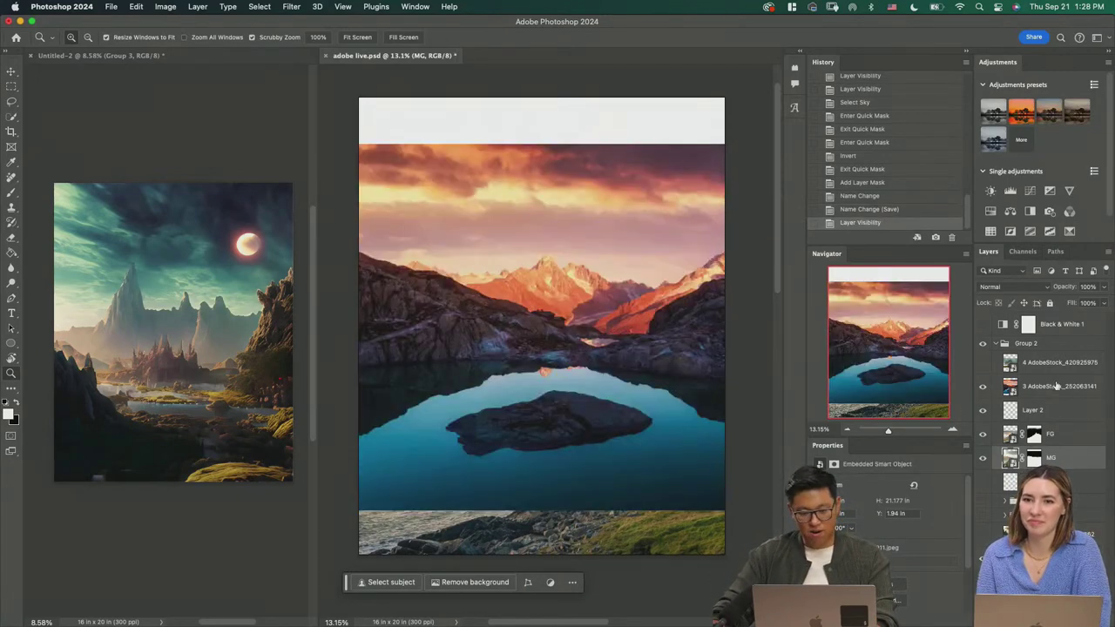
{"action": "left_click", "coordinate": [1063, 388]}
{"action": "scroll", "coordinate": [584, 338], "scroll_direction": "down", "scroll_amount": 2}
{"action": "scroll", "coordinate": [583, 338], "scroll_direction": "left", "scroll_amount": 1}
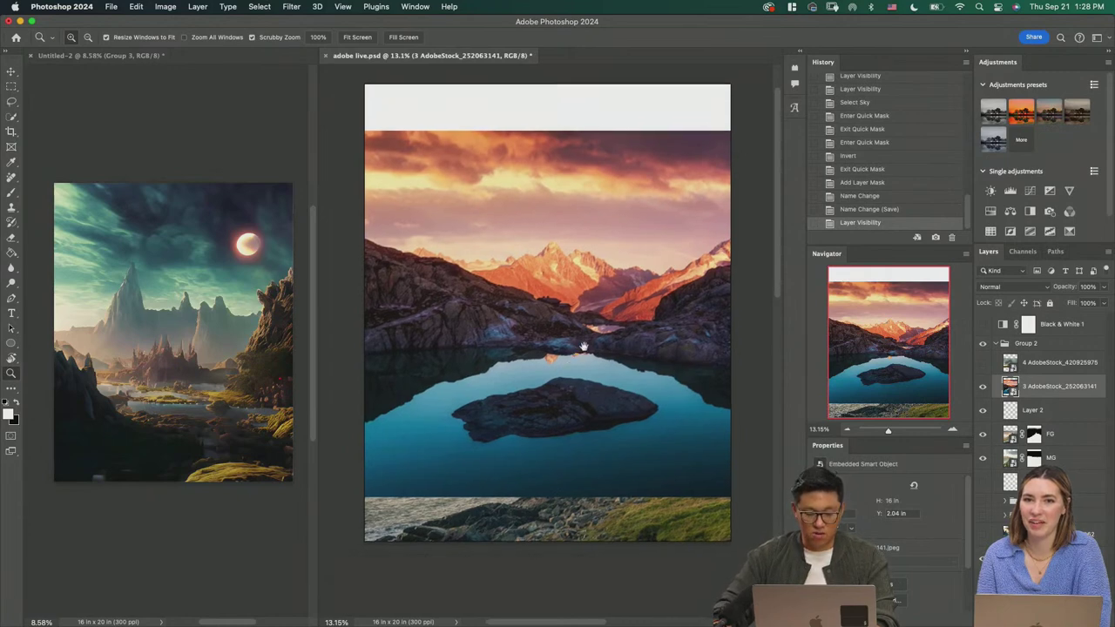
{"action": "key", "text": "super+alt+shift+n"}
{"action": "key", "text": "b"}
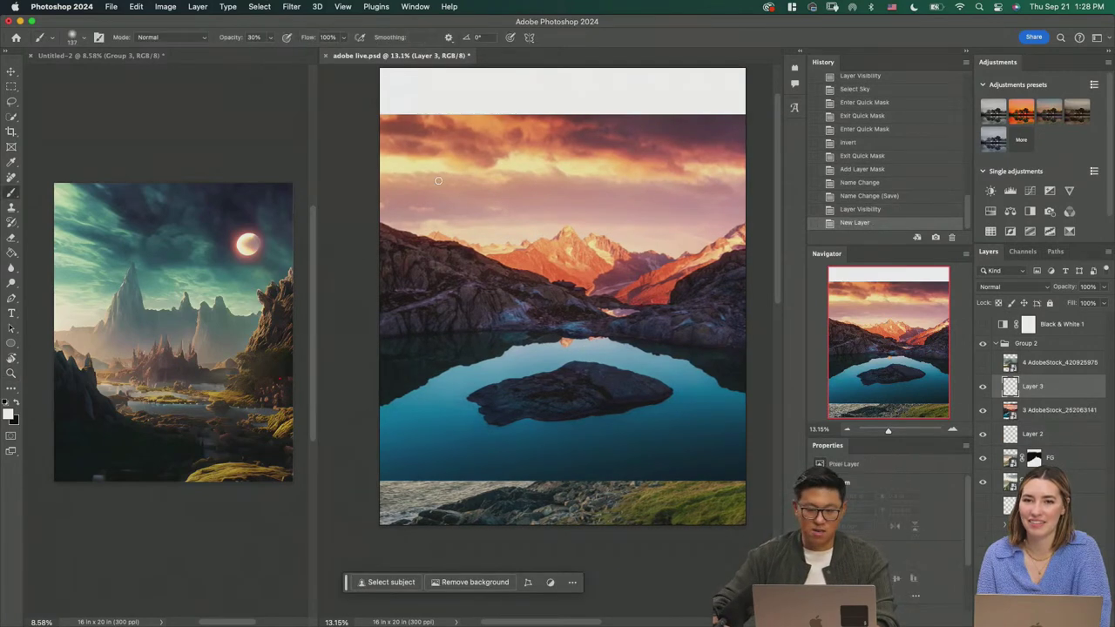
Step: Test a faint brush stroke on the new layer, undo it, and set the brush opacity to 100%
{"action": "left_click_drag", "start_coordinate": [509, 221], "coordinate": [493, 217]}
{"action": "key", "text": "super+z"}
{"action": "key", "text": "z"}
{"action": "mouse_move", "coordinate": [568, 259]}
{"action": "left_mouse_down"}
{"action": "mouse_move", "coordinate": [638, 305]}
{"action": "mouse_move", "coordinate": [609, 312]}
{"action": "left_mouse_up"}
{"action": "key", "text": "b"}
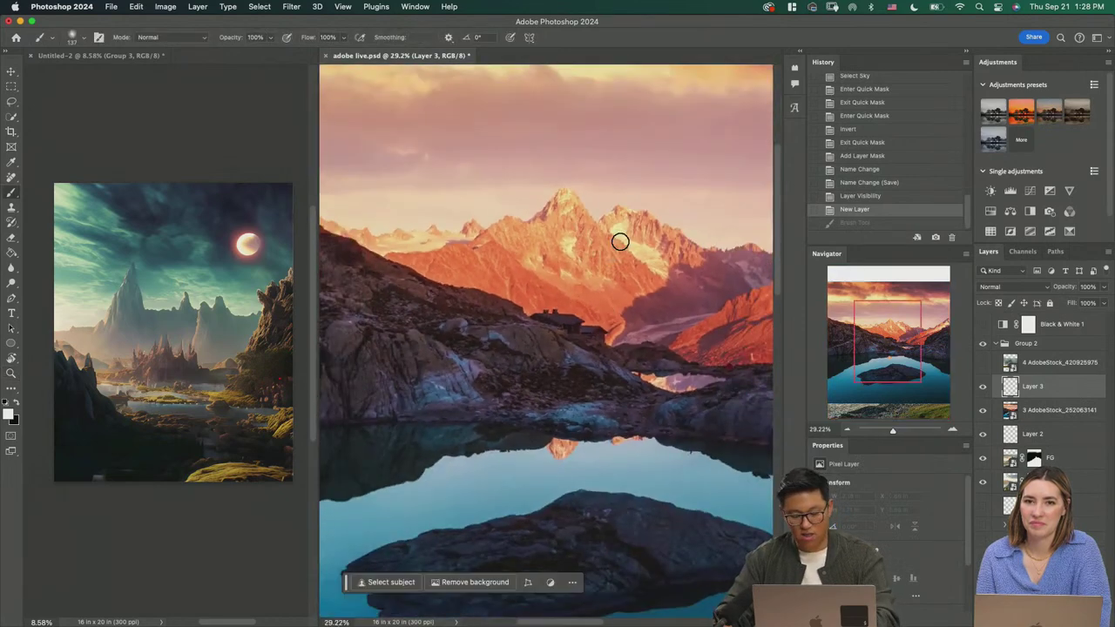
Step: Mark the dark cliffs on both sides of the lake photo and its distant ridges with loose white brush strokes
{"action": "key", "text": "z"}
{"action": "mouse_move", "coordinate": [607, 279]}
{"action": "left_mouse_down"}
{"action": "mouse_move", "coordinate": [450, 289]}
{"action": "mouse_move", "coordinate": [599, 285]}
{"action": "left_mouse_up"}
{"action": "key", "text": "b"}
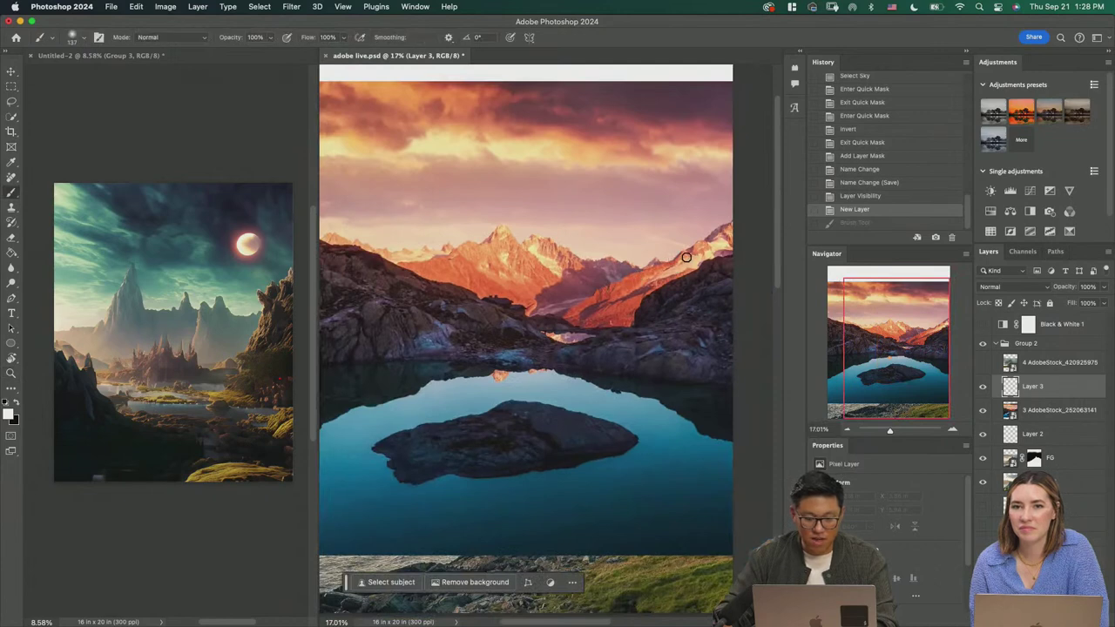
{"action": "mouse_move", "coordinate": [680, 284]}
{"action": "left_mouse_down"}
{"action": "mouse_move", "coordinate": [728, 314]}
{"action": "mouse_move", "coordinate": [701, 310]}
{"action": "left_mouse_up"}
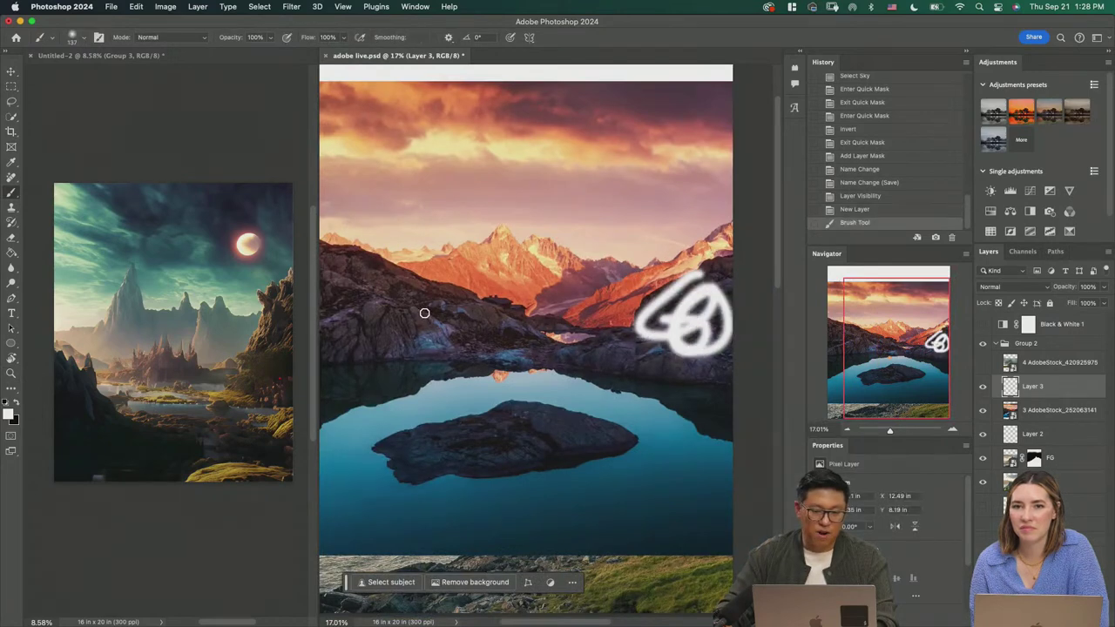
{"action": "left_click_drag", "start_coordinate": [436, 307], "coordinate": [399, 310]}
{"action": "mouse_move", "coordinate": [722, 260]}
{"action": "left_mouse_down"}
{"action": "mouse_move", "coordinate": [653, 222]}
{"action": "mouse_move", "coordinate": [643, 244]}
{"action": "mouse_move", "coordinate": [687, 234]}
{"action": "left_mouse_up"}
{"action": "left_click_drag", "start_coordinate": [592, 280], "coordinate": [603, 274]}
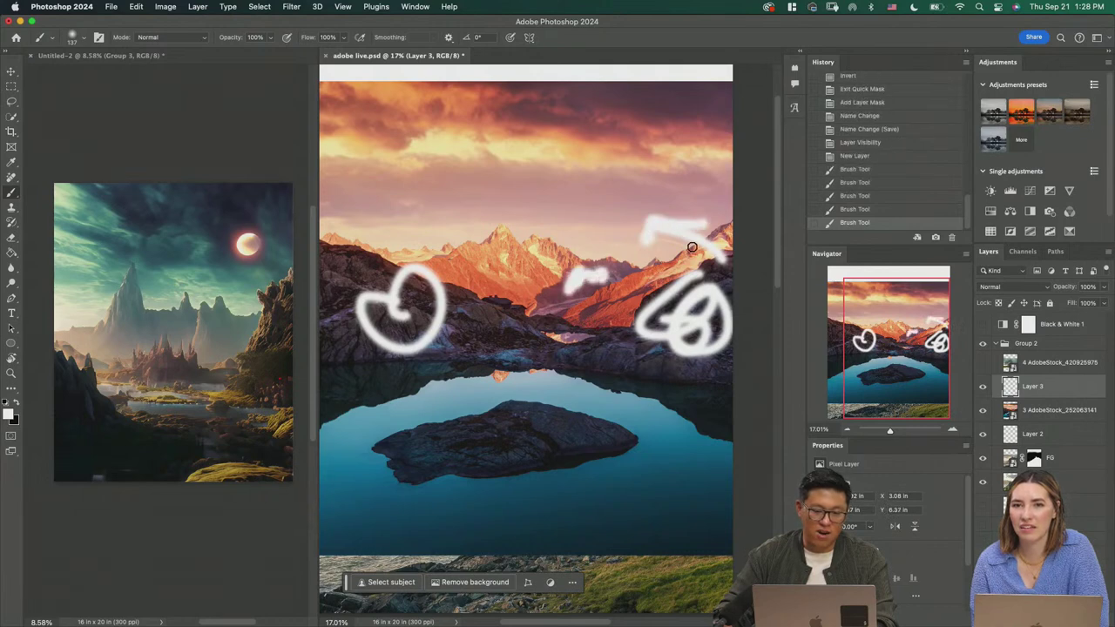
Step: Undo all the white brush marks over the lake photo and delete the empty layer that held them
{"action": "left_click_drag", "start_coordinate": [719, 240], "coordinate": [592, 305]}
{"action": "left_click", "coordinate": [605, 293]}
{"action": "key", "text": "super+z"}
{"action": "key", "text": "super+z"}
{"action": "key", "text": "super+z"}
{"action": "key", "text": "super+z"}
{"action": "key", "text": "super+z"}
{"action": "key", "text": "super+z"}
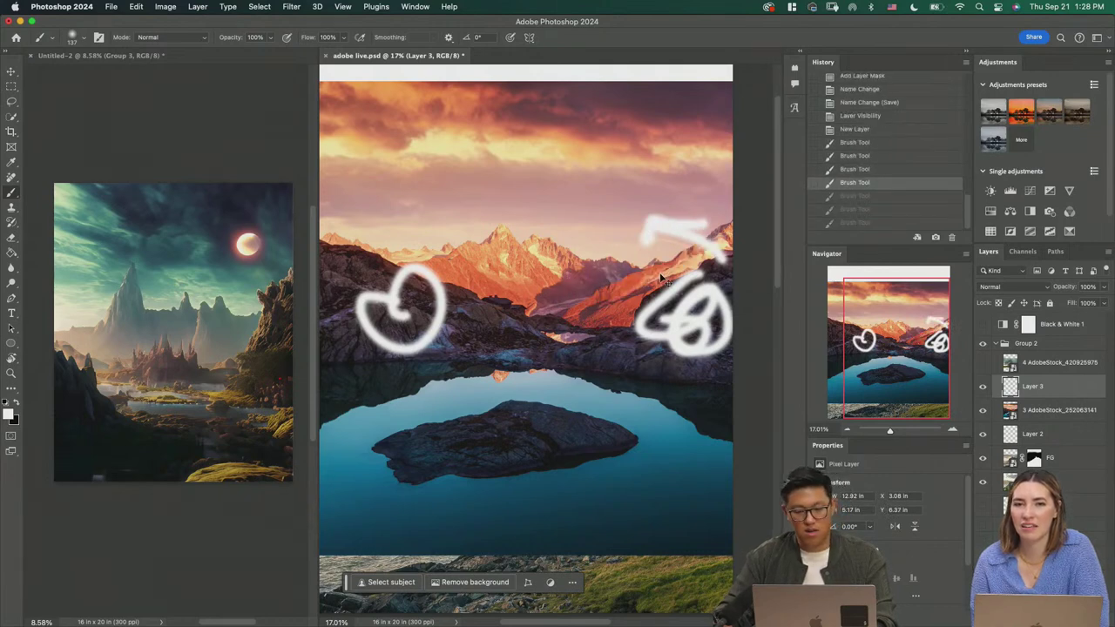
{"action": "key", "text": "super+z"}
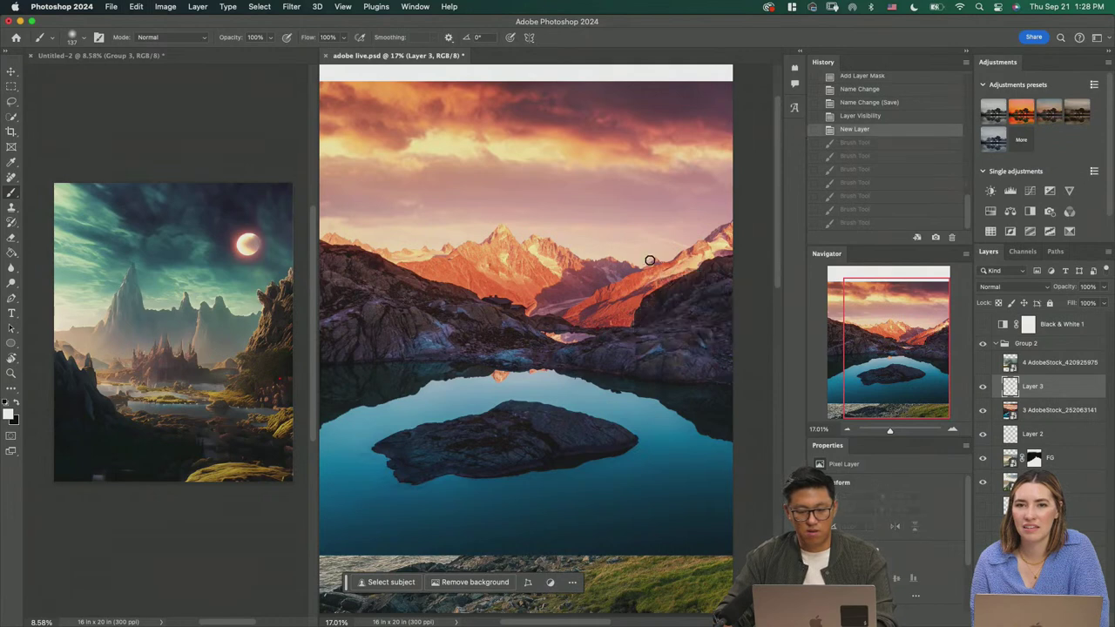
{"action": "key", "text": "Delete"}
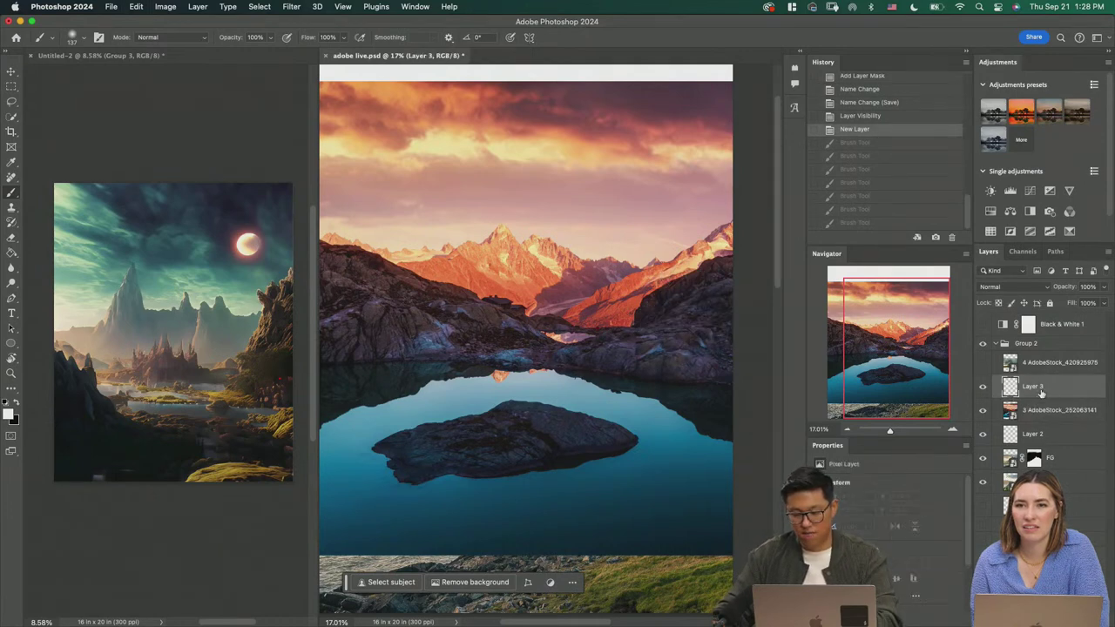
Step: Quick-select the lake photo's sky and orange distant peaks, invert the selection in Quick Mask, and hide that area with a layer mask
{"action": "key", "text": "w"}
{"action": "mouse_move", "coordinate": [389, 179]}
{"action": "left_mouse_down"}
{"action": "mouse_move", "coordinate": [554, 187]}
{"action": "mouse_move", "coordinate": [489, 187]}
{"action": "mouse_move", "coordinate": [463, 228]}
{"action": "mouse_move", "coordinate": [625, 267]}
{"action": "mouse_move", "coordinate": [604, 263]}
{"action": "mouse_move", "coordinate": [607, 302]}
{"action": "mouse_move", "coordinate": [622, 261]}
{"action": "mouse_move", "coordinate": [640, 336]}
{"action": "mouse_move", "coordinate": [617, 335]}
{"action": "mouse_move", "coordinate": [621, 326]}
{"action": "mouse_move", "coordinate": [582, 333]}
{"action": "mouse_move", "coordinate": [616, 336]}
{"action": "left_mouse_up"}
{"action": "key", "text": "q"}
{"action": "key", "text": "z"}
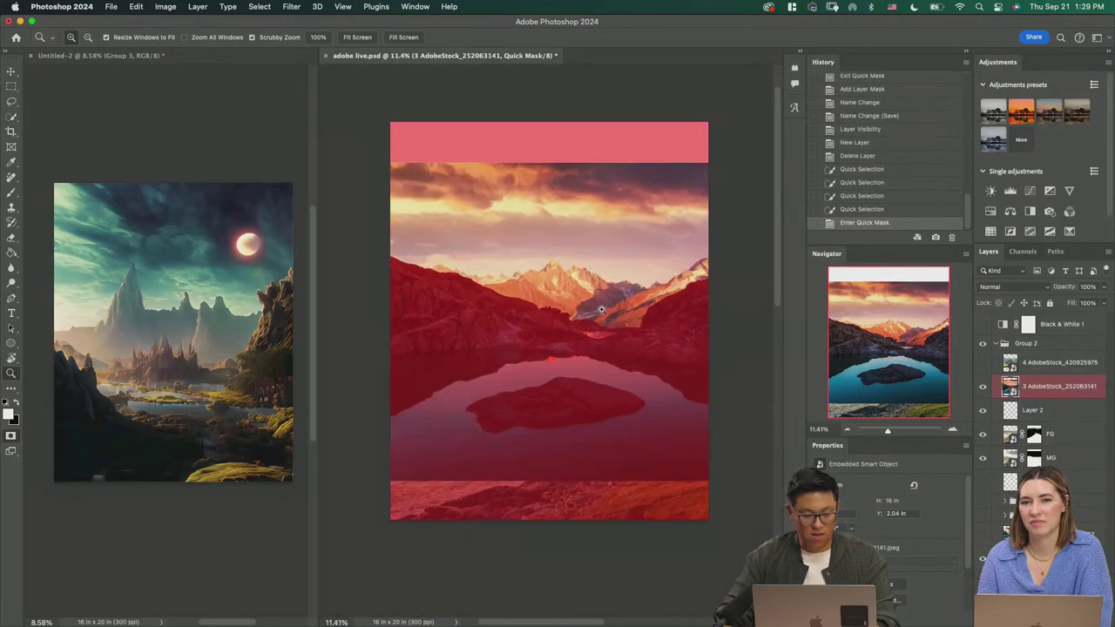
{"action": "key", "text": "super+i"}
{"action": "key", "text": "q"}
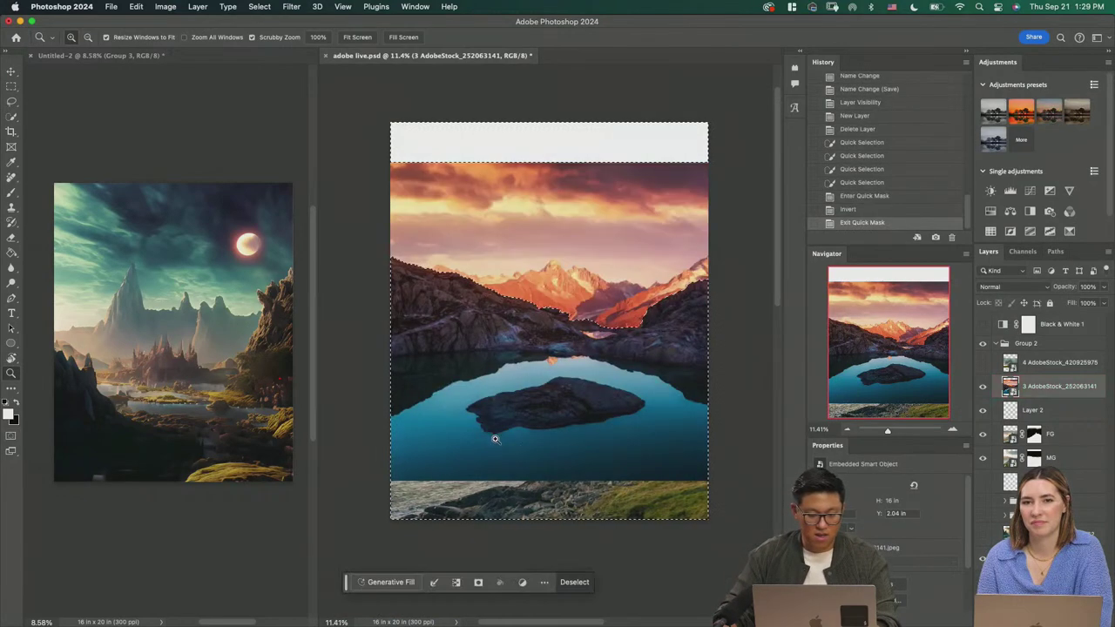
{"action": "left_click", "coordinate": [479, 582]}
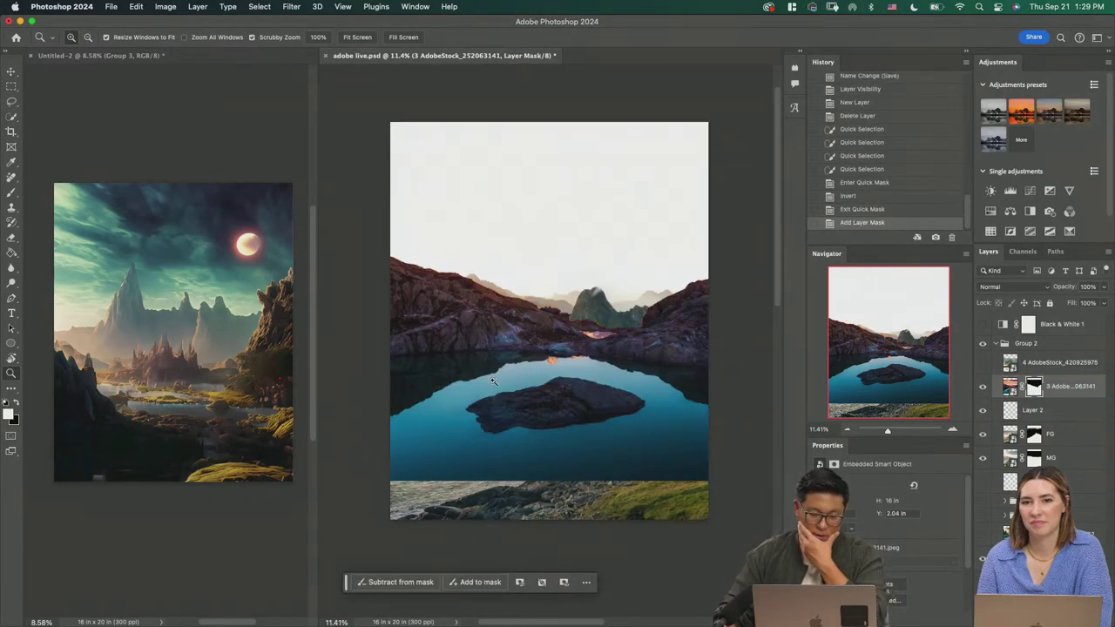
Step: Move the masked lake photo down so the green mountain shows above its dark cliffs
{"action": "key", "text": "v"}
{"action": "scroll", "coordinate": [617, 299], "scroll_direction": "down", "scroll_amount": 3}
{"action": "left_click_drag", "start_coordinate": [617, 298], "coordinate": [640, 383]}
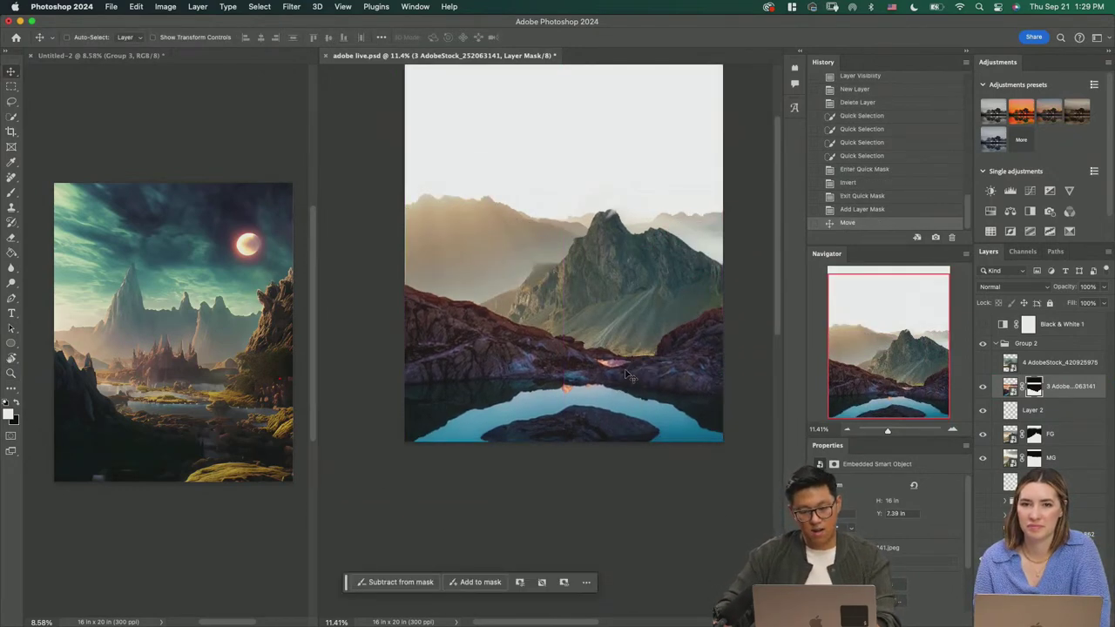
Step: Try flipping the masked lake photo horizontally
{"action": "key", "text": "super+t"}
{"action": "right_click", "coordinate": [633, 371]}
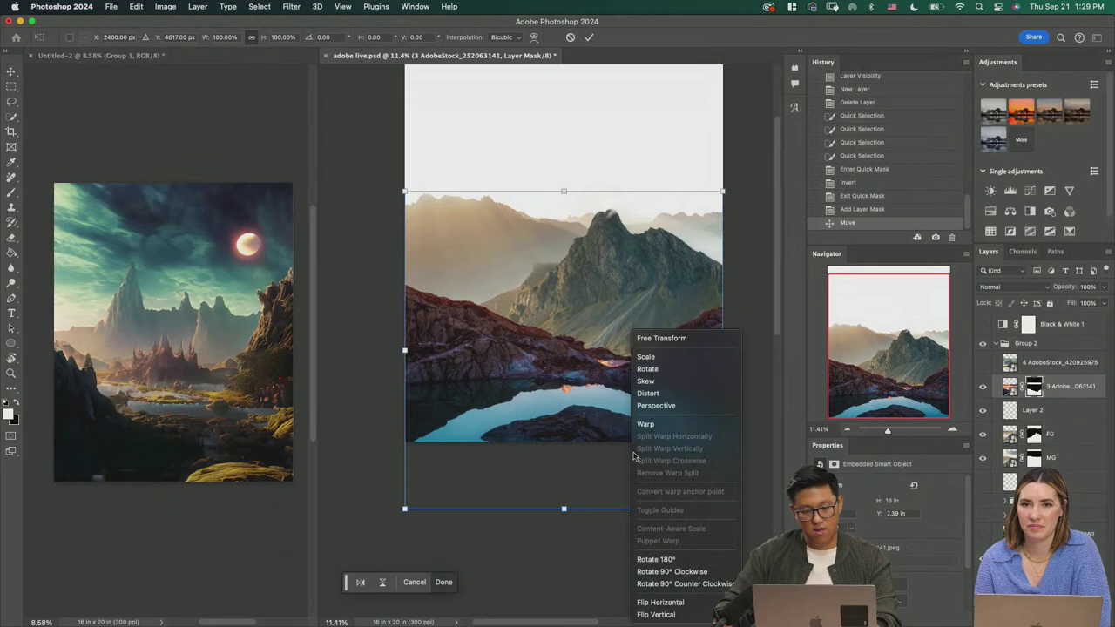
{"action": "left_click", "coordinate": [671, 602]}
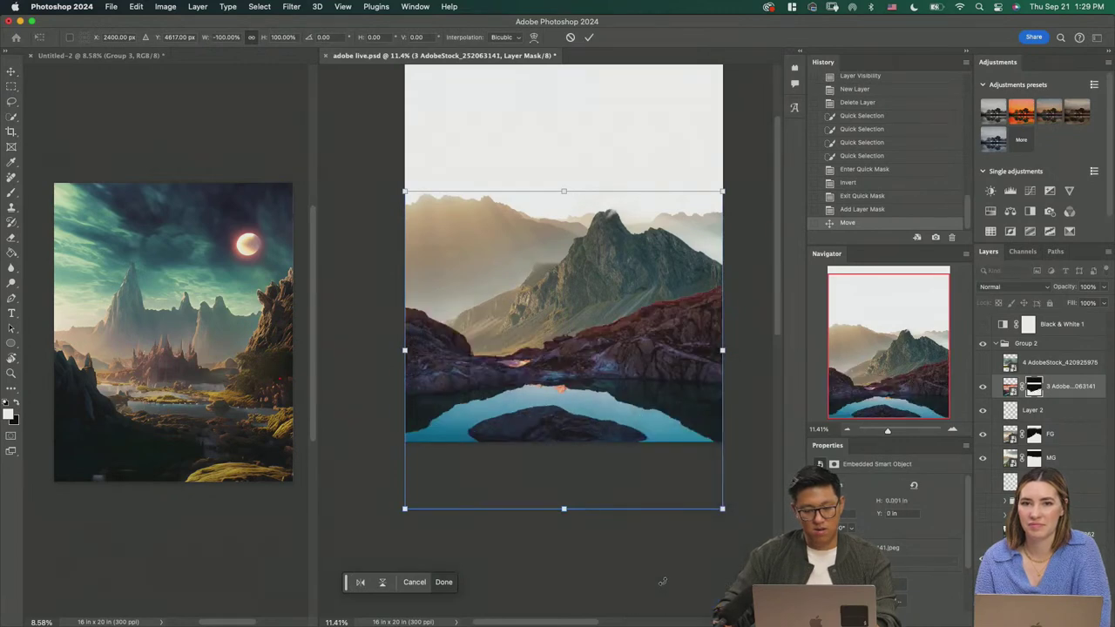
{"action": "key", "text": "Return"}
Step: Shift the masked lake photo slightly up so more of the lake and its rock island fits on the canvas
{"action": "key", "text": "z"}
{"action": "mouse_move", "coordinate": [638, 396]}
{"action": "left_mouse_down"}
{"action": "mouse_move", "coordinate": [645, 338]}
{"action": "mouse_move", "coordinate": [643, 401]}
{"action": "left_mouse_up"}
{"action": "key", "text": "v"}
{"action": "left_click_drag", "start_coordinate": [562, 403], "coordinate": [584, 360]}
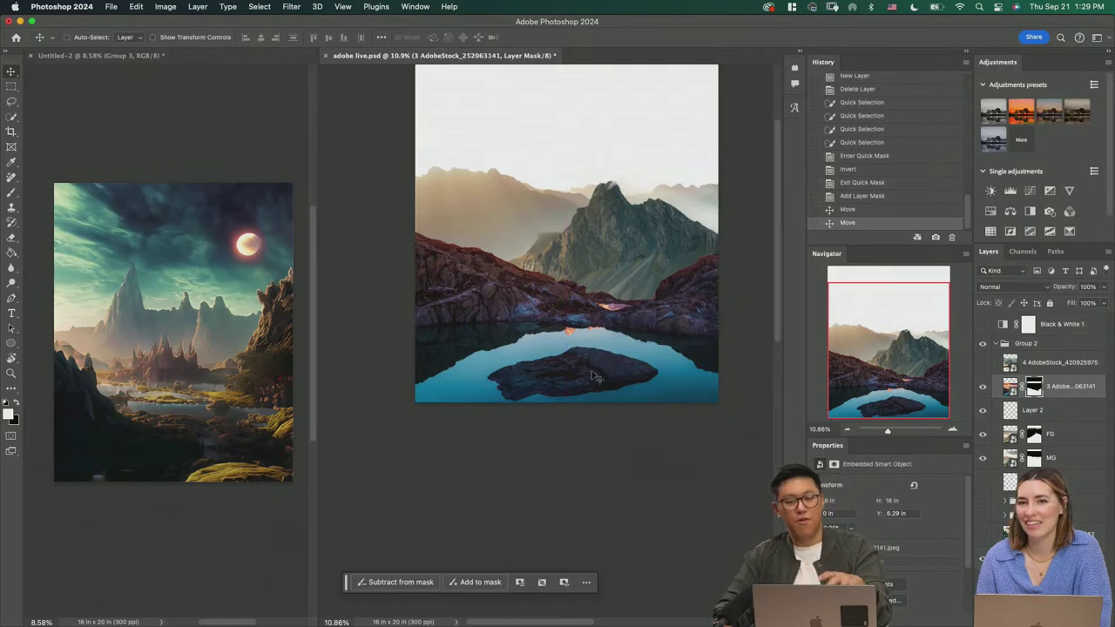
{"action": "mouse_move", "coordinate": [625, 336]}
{"action": "left_mouse_down"}
{"action": "mouse_move", "coordinate": [653, 342]}
{"action": "mouse_move", "coordinate": [630, 351]}
{"action": "left_mouse_up"}
{"action": "left_click_drag", "start_coordinate": [629, 351], "coordinate": [630, 368]}
{"action": "key", "text": "ctrl+t"}
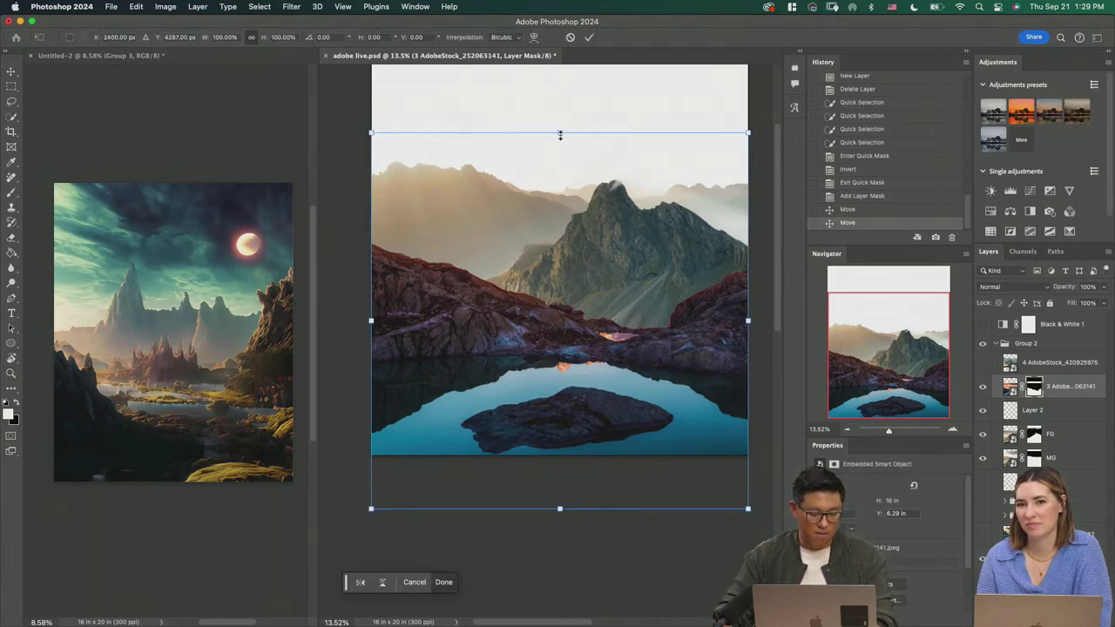
{"action": "left_click_drag", "start_coordinate": [556, 136], "coordinate": [562, 252]}
{"action": "key", "text": "Escape"}
{"action": "key", "text": "z"}
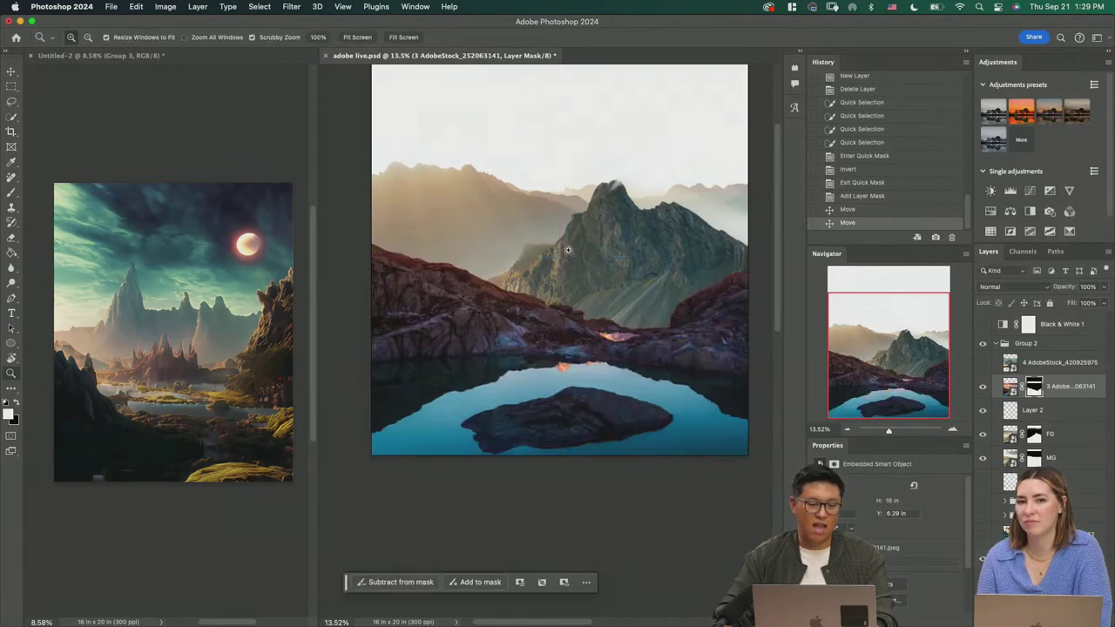
{"action": "key", "text": "super+t"}
{"action": "left_click_drag", "start_coordinate": [559, 137], "coordinate": [584, 187]}
{"action": "key", "text": "Escape"}
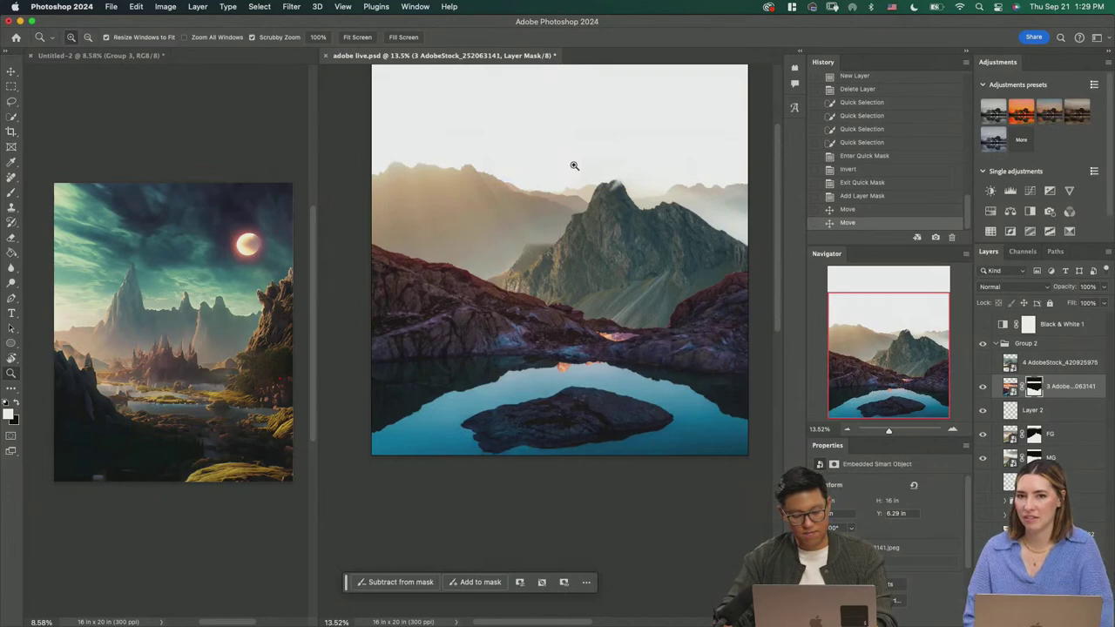
Step: Squash the lake photo to about 54.37% of its height and move it up so the lake fills the canvas's lower edge
{"action": "key", "text": "super+t"}
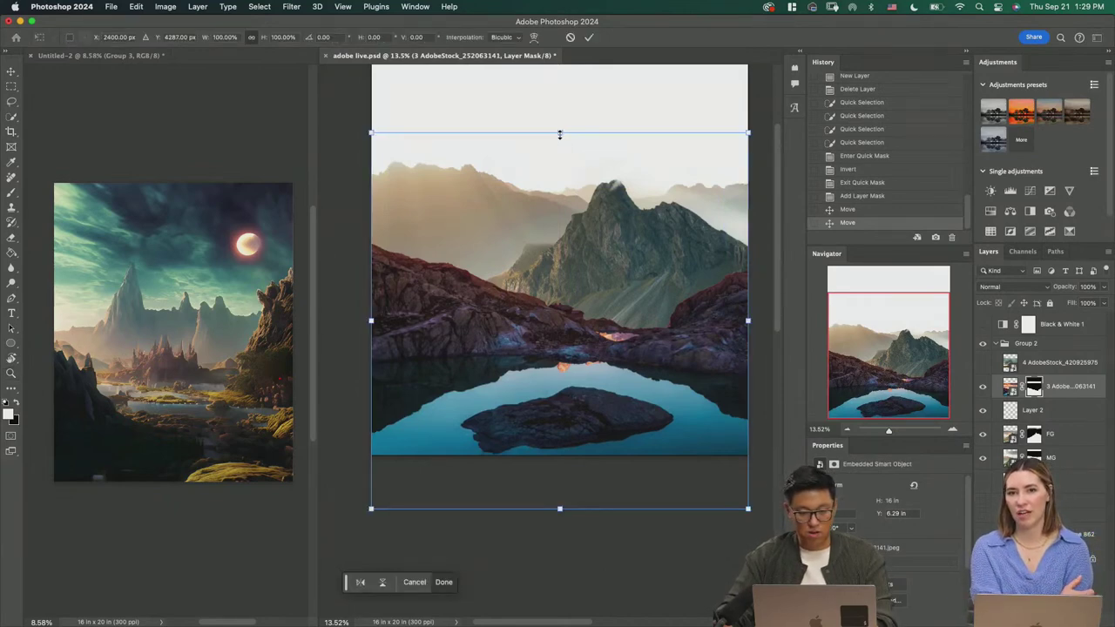
{"action": "left_click_drag", "start_coordinate": [560, 134], "coordinate": [543, 304]}
{"action": "left_click_drag", "start_coordinate": [634, 436], "coordinate": [634, 394]}
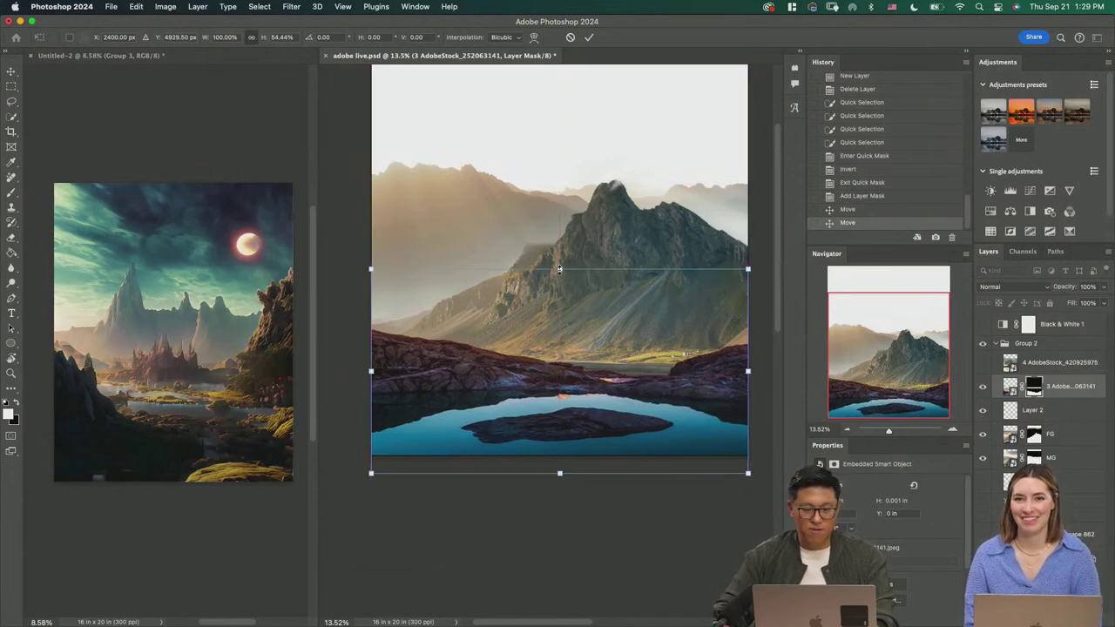
{"action": "mouse_move", "coordinate": [559, 270]}
{"action": "left_mouse_down"}
{"action": "mouse_move", "coordinate": [561, 249]}
{"action": "mouse_move", "coordinate": [564, 265]}
{"action": "left_mouse_up"}
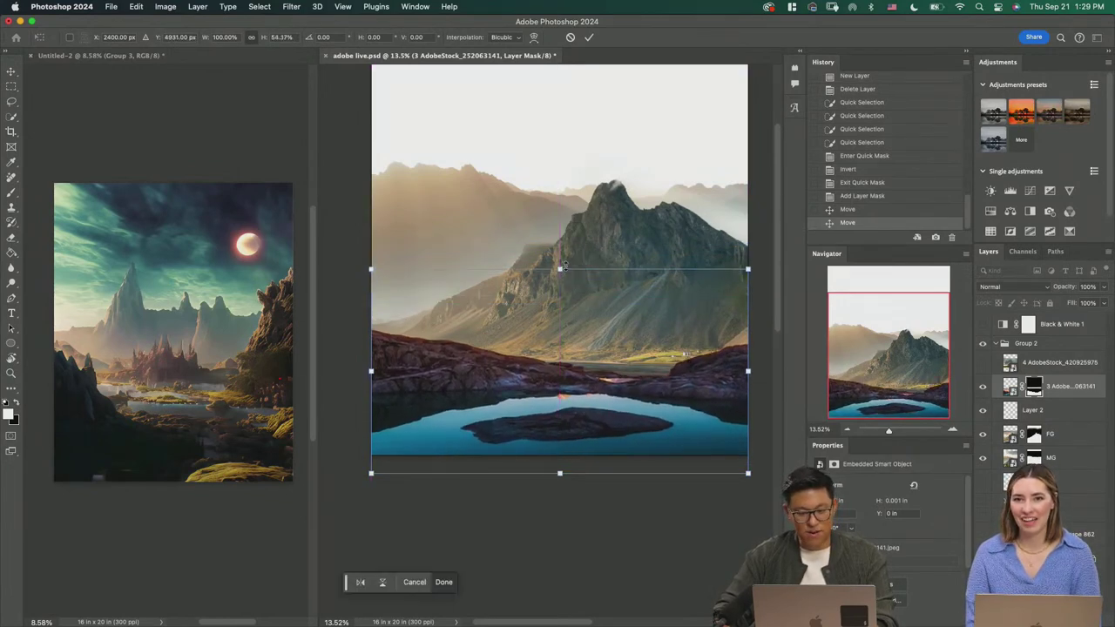
{"action": "key", "text": "Return"}
Step: Add a new layer above the masked lake photo and get the Brush tool ready for marking
{"action": "key", "text": "z"}
{"action": "left_click_drag", "start_coordinate": [638, 392], "coordinate": [525, 419]}
{"action": "left_click_drag", "start_coordinate": [632, 372], "coordinate": [602, 417]}
{"action": "left_click_drag", "start_coordinate": [556, 413], "coordinate": [761, 400]}
{"action": "left_click_drag", "start_coordinate": [576, 357], "coordinate": [627, 415]}
{"action": "key", "text": "super+shift+alt+n"}
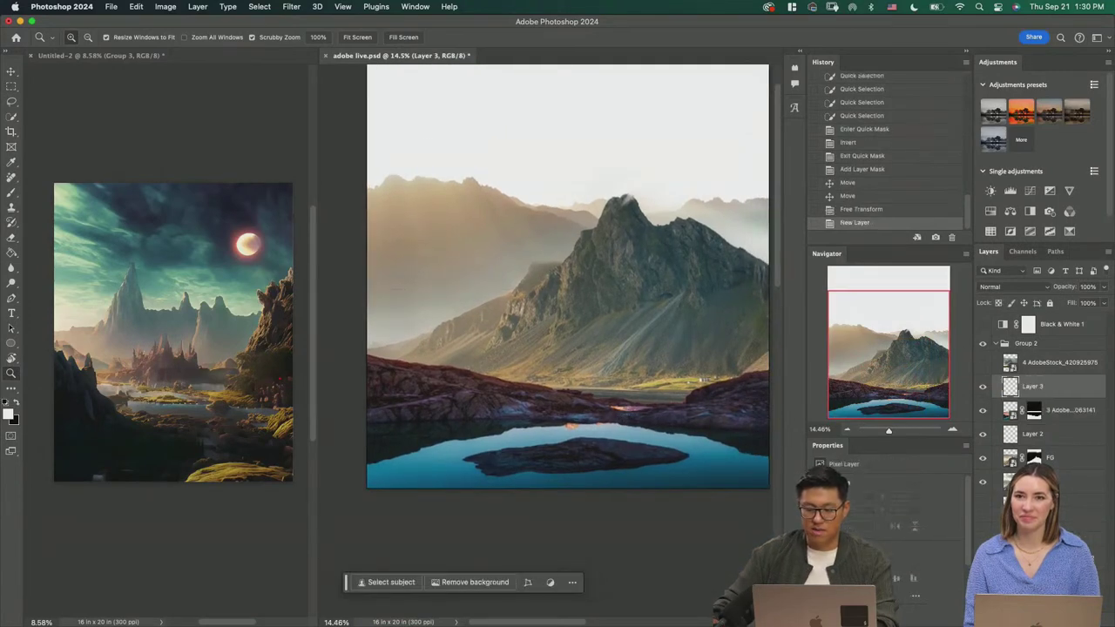
{"action": "key", "text": "b"}
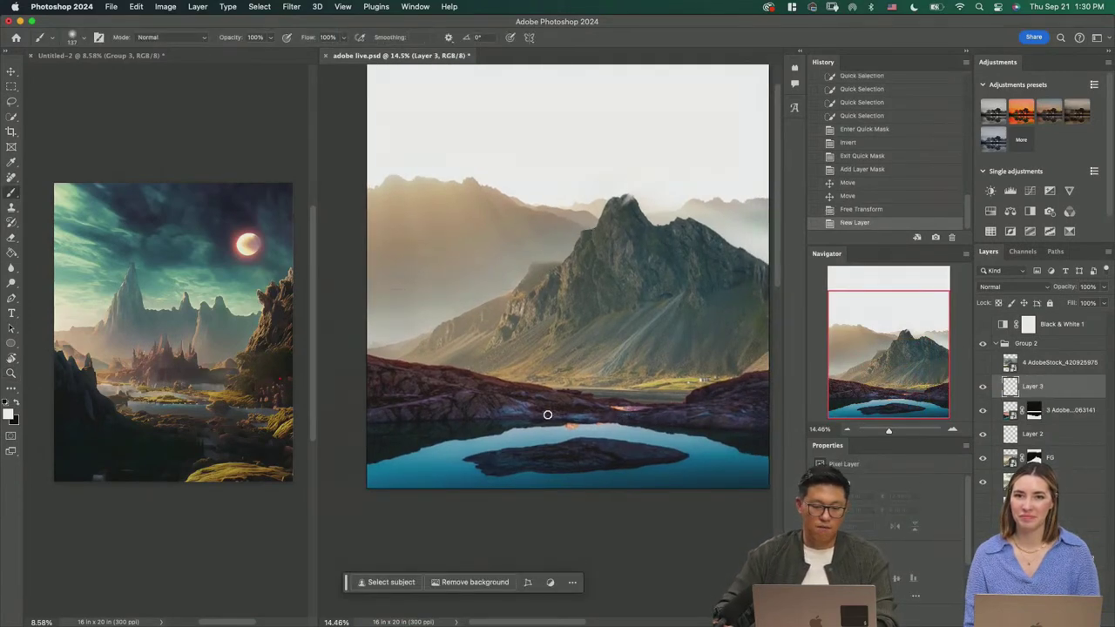
Step: Try white brush marks along the rocky shoreline and around the small pond, and undo them
{"action": "mouse_move", "coordinate": [411, 383]}
{"action": "left_mouse_down"}
{"action": "mouse_move", "coordinate": [579, 412]}
{"action": "mouse_move", "coordinate": [726, 416]}
{"action": "left_mouse_up"}
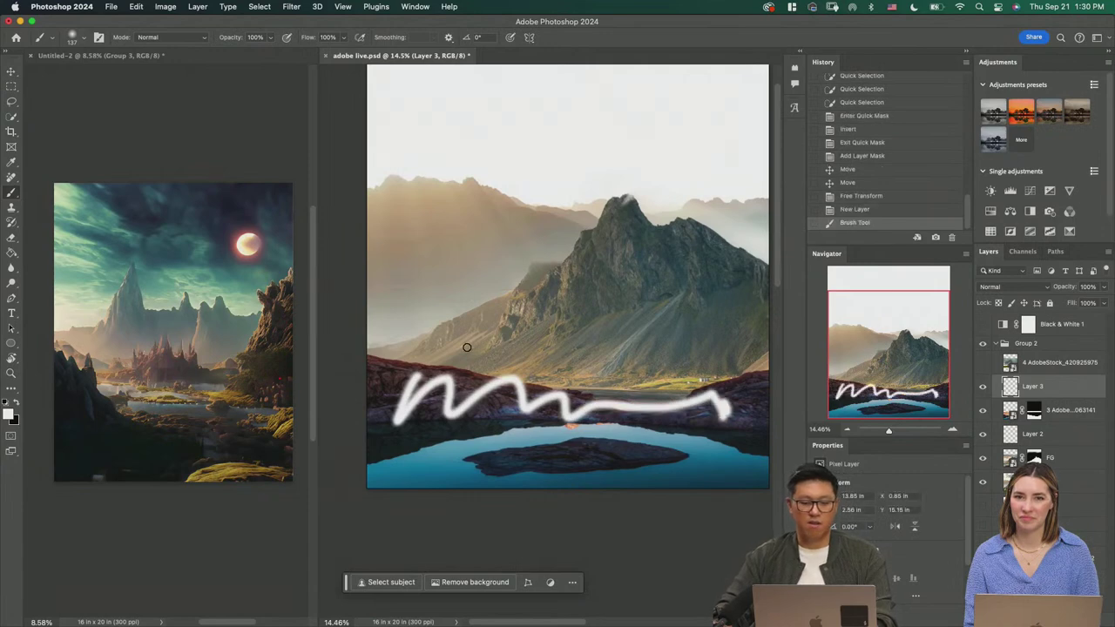
{"action": "key", "text": "super+z"}
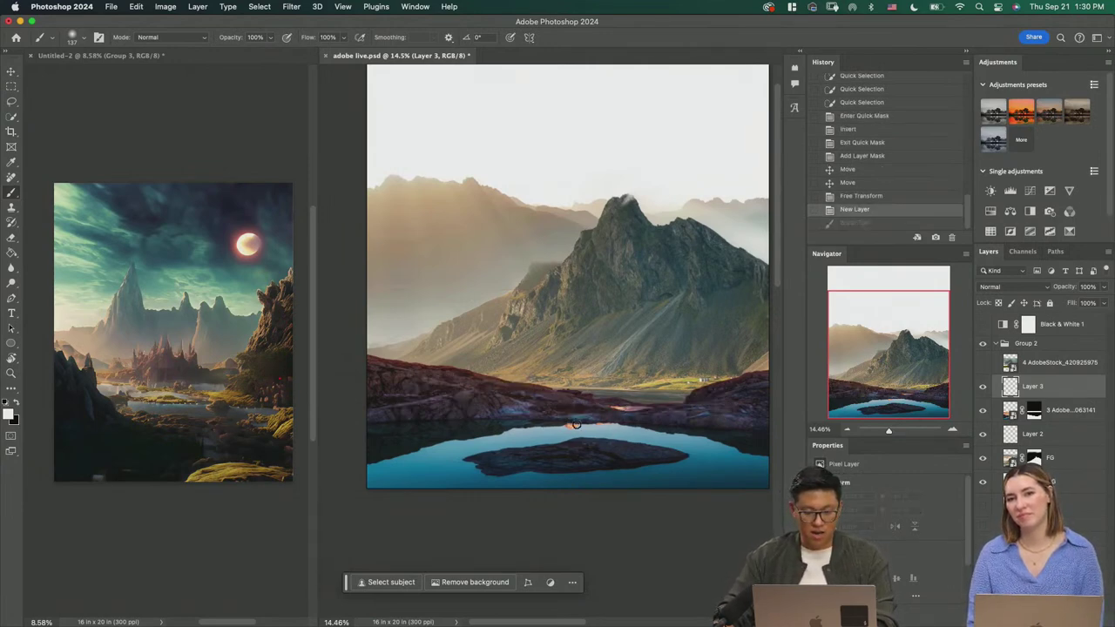
{"action": "scroll", "coordinate": [601, 408], "scroll_direction": "up", "scroll_amount": 6}
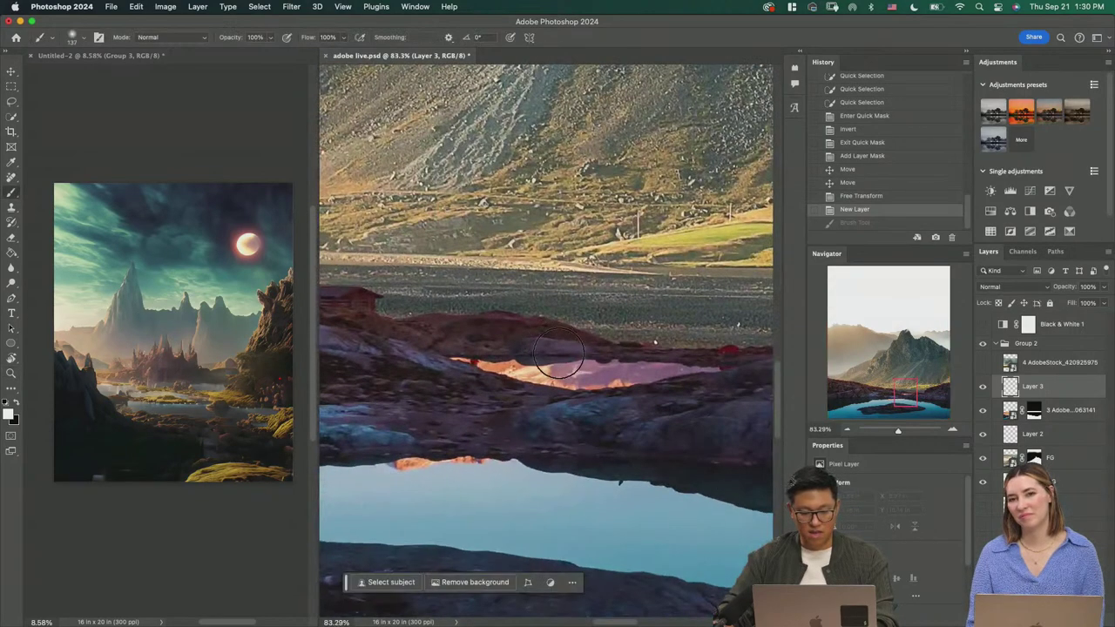
{"action": "mouse_move", "coordinate": [549, 329]}
{"action": "left_mouse_down"}
{"action": "mouse_move", "coordinate": [735, 432]}
{"action": "mouse_move", "coordinate": [554, 331]}
{"action": "left_mouse_up"}
{"action": "key", "text": "super+z"}
{"action": "key", "text": "z"}
{"action": "left_click_drag", "start_coordinate": [599, 436], "coordinate": [538, 421]}
{"action": "left_click_drag", "start_coordinate": [571, 457], "coordinate": [633, 399]}
{"action": "key", "text": "b"}
{"action": "left_click_drag", "start_coordinate": [496, 347], "coordinate": [580, 345]}
{"action": "key", "text": "super+z"}
Step: Circle the green mountain, draw an arrow from it down into the lake, and undo these marks
{"action": "scroll", "coordinate": [606, 273], "scroll_direction": "down", "scroll_amount": 4}
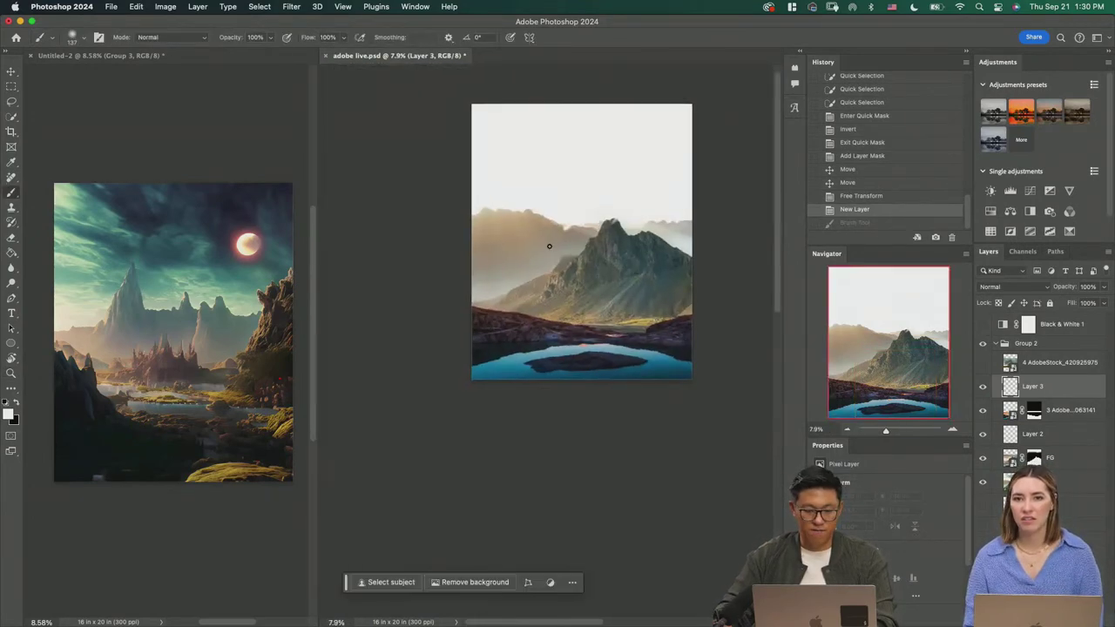
{"action": "mouse_move", "coordinate": [573, 227]}
{"action": "left_mouse_down"}
{"action": "mouse_move", "coordinate": [538, 232]}
{"action": "mouse_move", "coordinate": [548, 233]}
{"action": "left_mouse_up"}
{"action": "left_click_drag", "start_coordinate": [613, 270], "coordinate": [598, 362]}
{"action": "left_click_drag", "start_coordinate": [581, 334], "coordinate": [618, 347]}
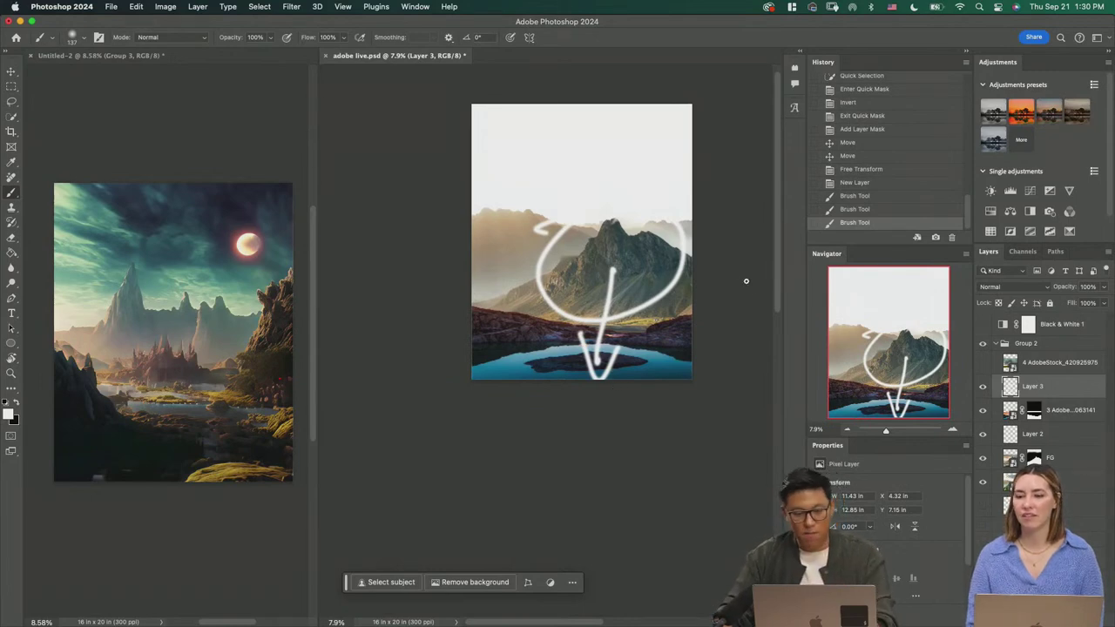
{"action": "key", "text": "super+z"}
{"action": "key", "text": "super+z"}
{"action": "key", "text": "super+z"}
Step: Rename the masked lake photo layer to FFG
{"action": "key", "text": "z"}
{"action": "mouse_move", "coordinate": [635, 359]}
{"action": "left_mouse_down"}
{"action": "mouse_move", "coordinate": [684, 409]}
{"action": "mouse_move", "coordinate": [631, 388]}
{"action": "mouse_move", "coordinate": [642, 410]}
{"action": "mouse_move", "coordinate": [664, 413]}
{"action": "left_mouse_up"}
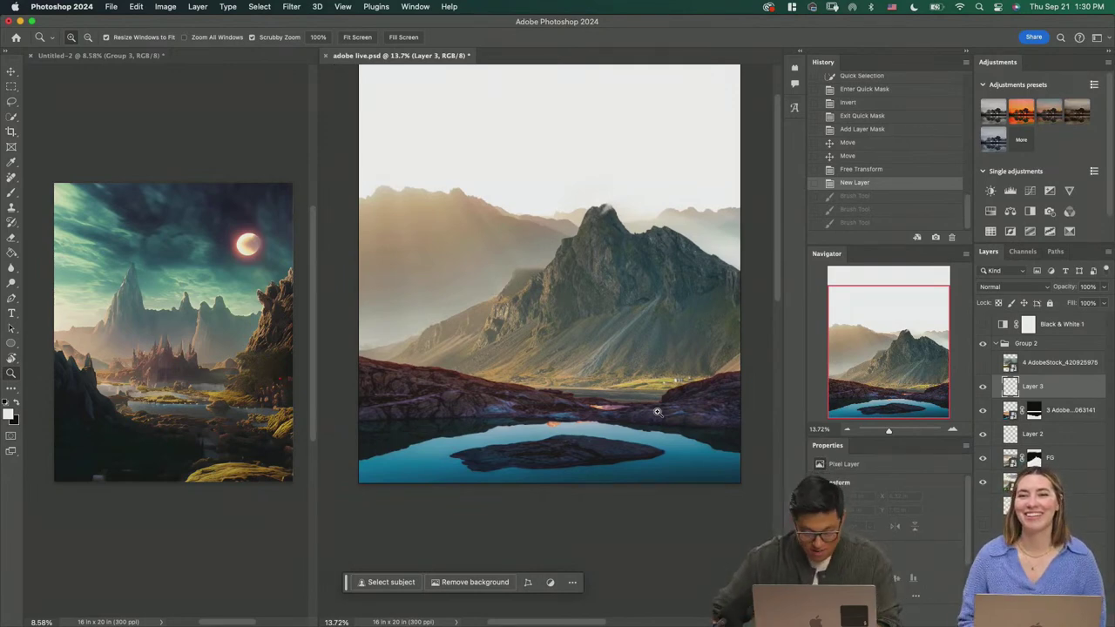
{"action": "left_click_drag", "start_coordinate": [575, 434], "coordinate": [601, 433]}
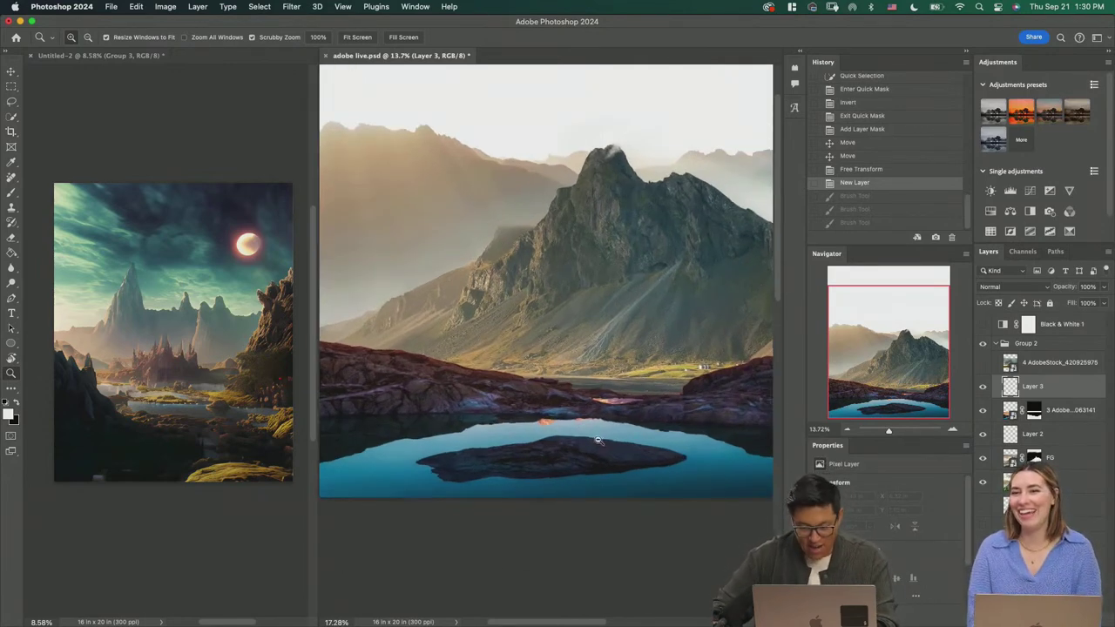
{"action": "left_click", "coordinate": [1010, 412]}
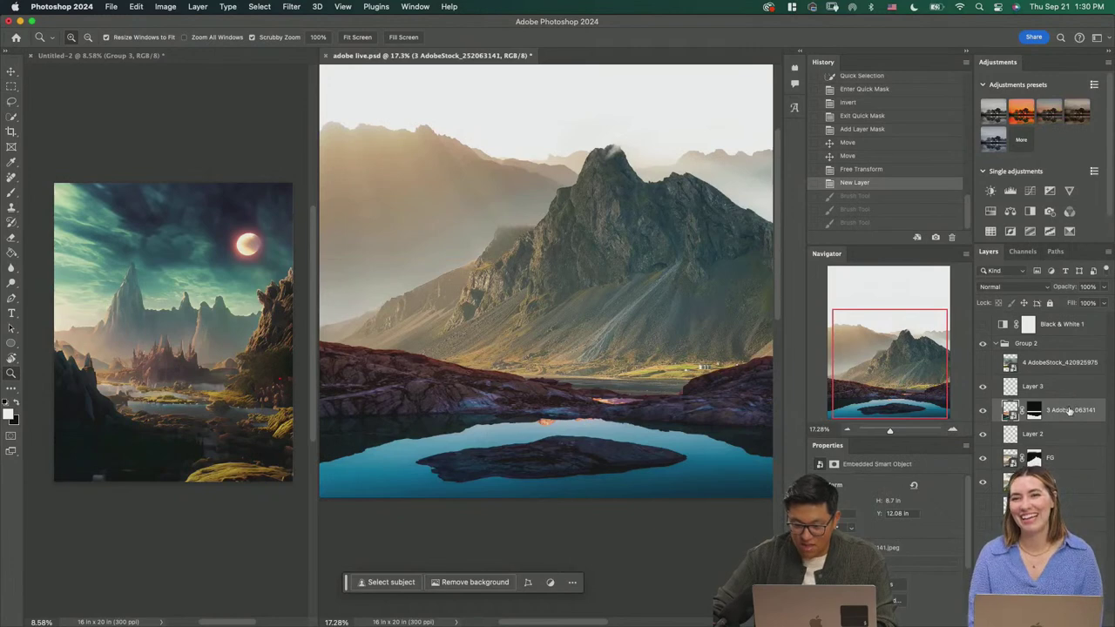
{"action": "type", "text": "FFG"}
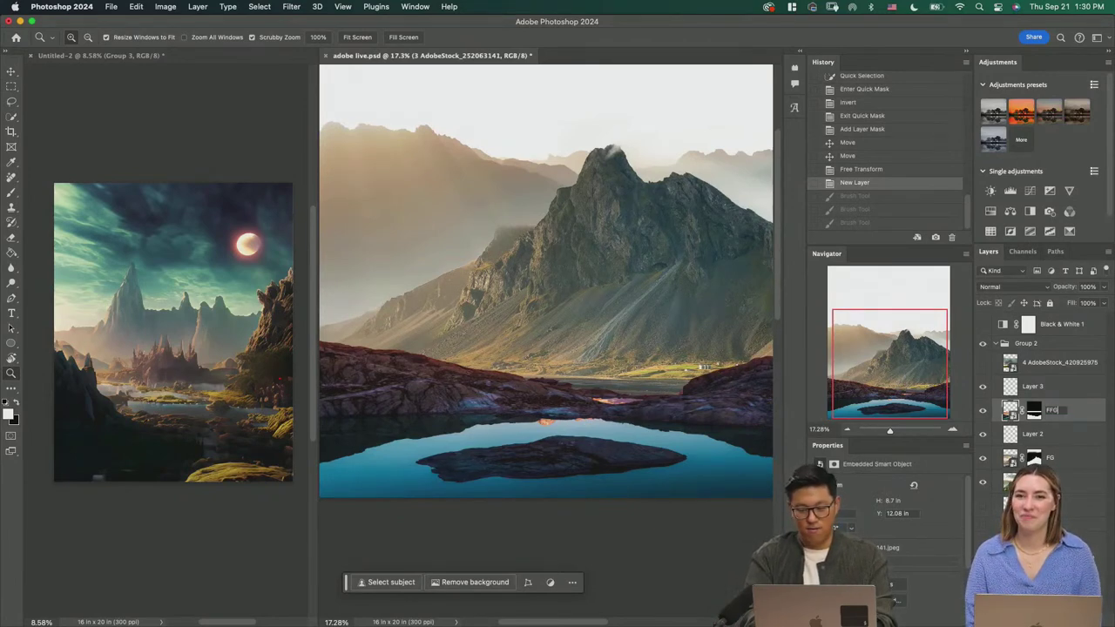
{"action": "key", "text": "Return"}
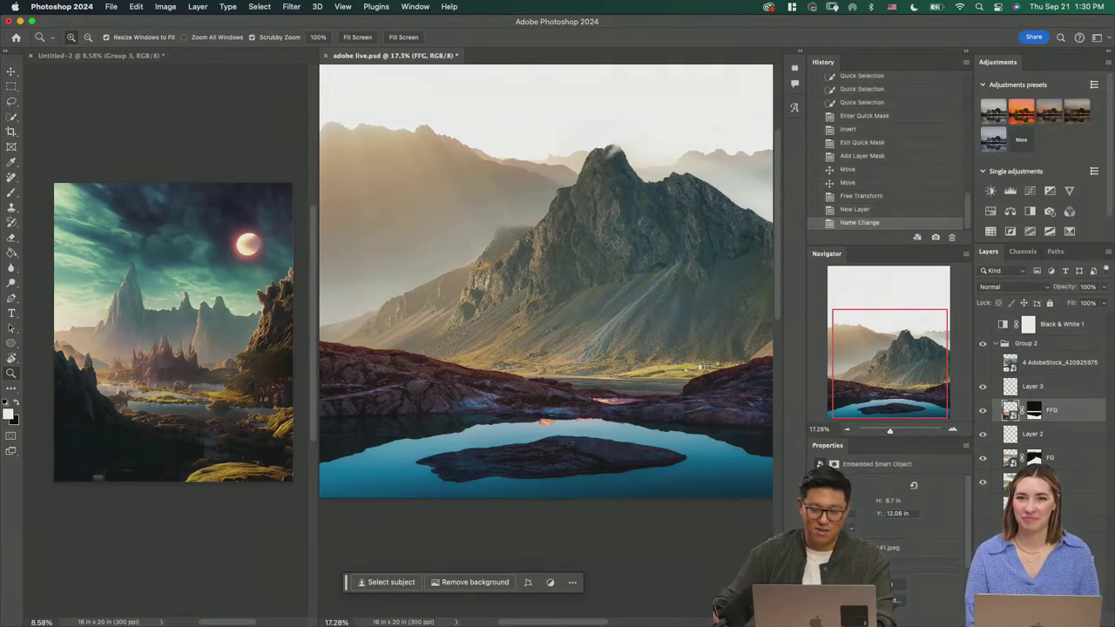
Step: Open the FFG layer's embedded lake photo in its own document, ready for retouching around the small pond
{"action": "double_click", "coordinate": [1009, 414]}
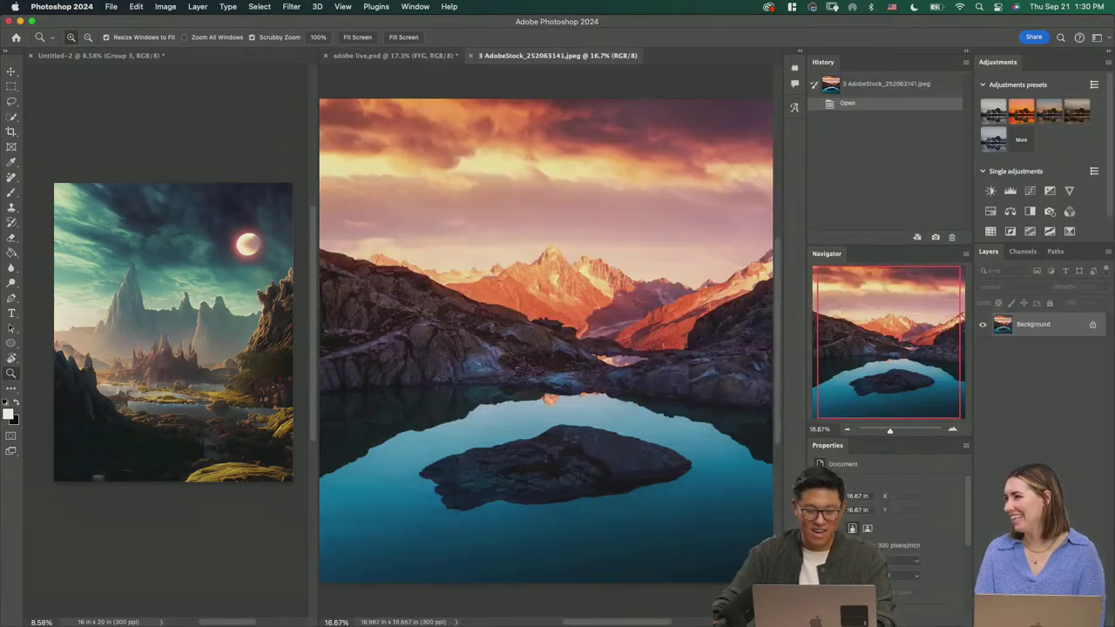
{"action": "left_click_drag", "start_coordinate": [602, 364], "coordinate": [585, 404]}
{"action": "key", "text": "j"}
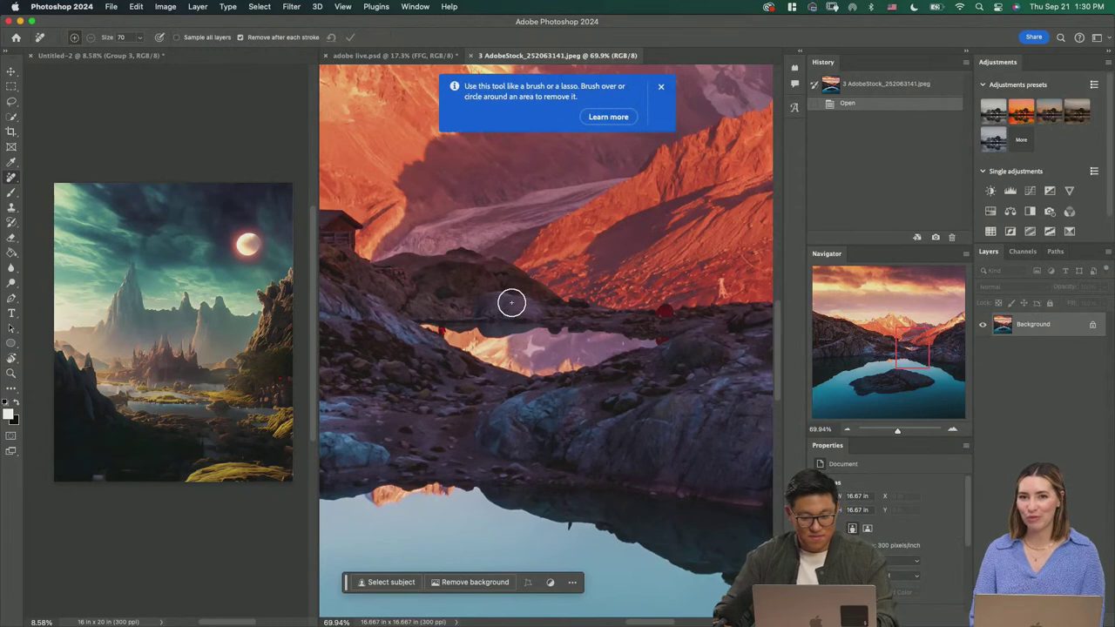
{"action": "left_click", "coordinate": [663, 91]}
Step: Dismiss the Remove tool tip and list the available healing tools
{"action": "key", "text": "shift+j"}
{"action": "key", "text": "shift+j"}
{"action": "key", "text": "shift+j"}
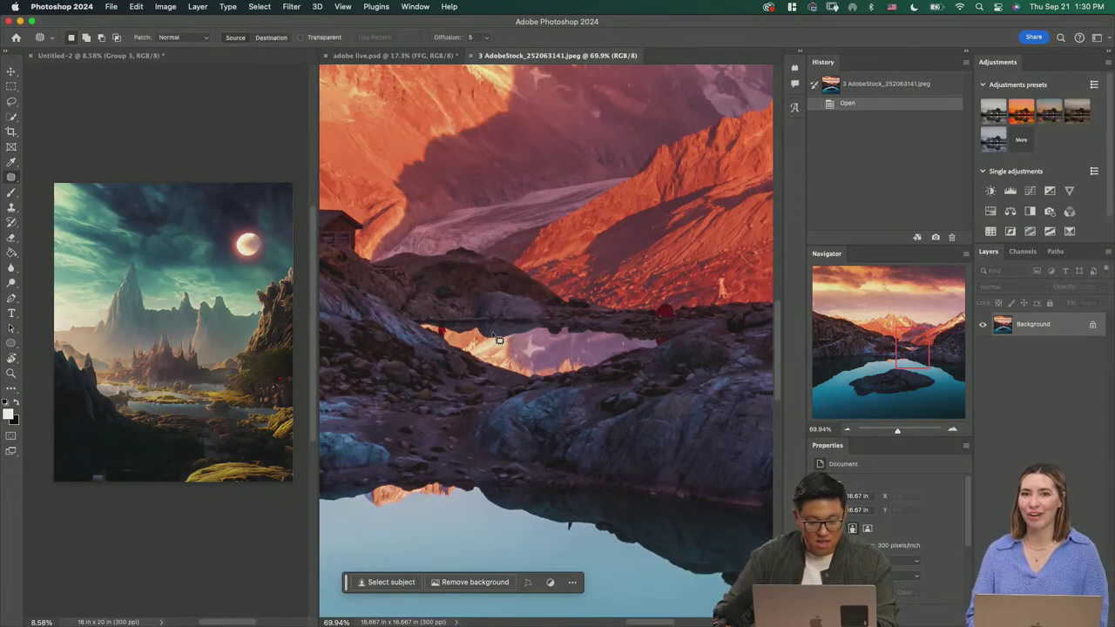
{"action": "key", "text": "shift+j"}
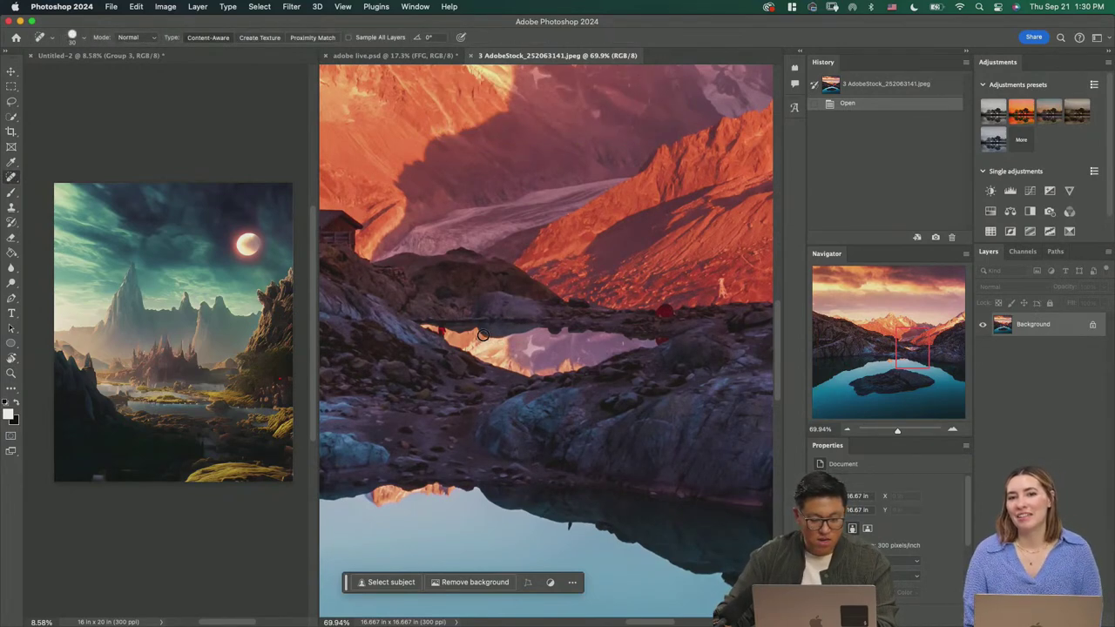
{"action": "key", "text": "shift+j"}
{"action": "left_click", "coordinate": [661, 86]}
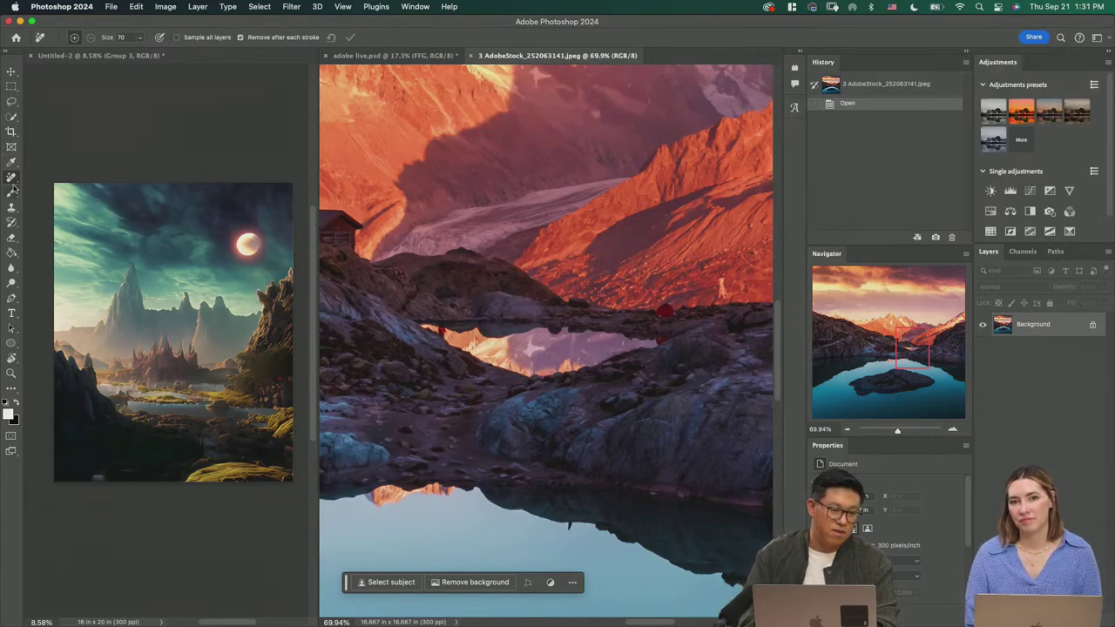
{"action": "right_click", "coordinate": [14, 177]}
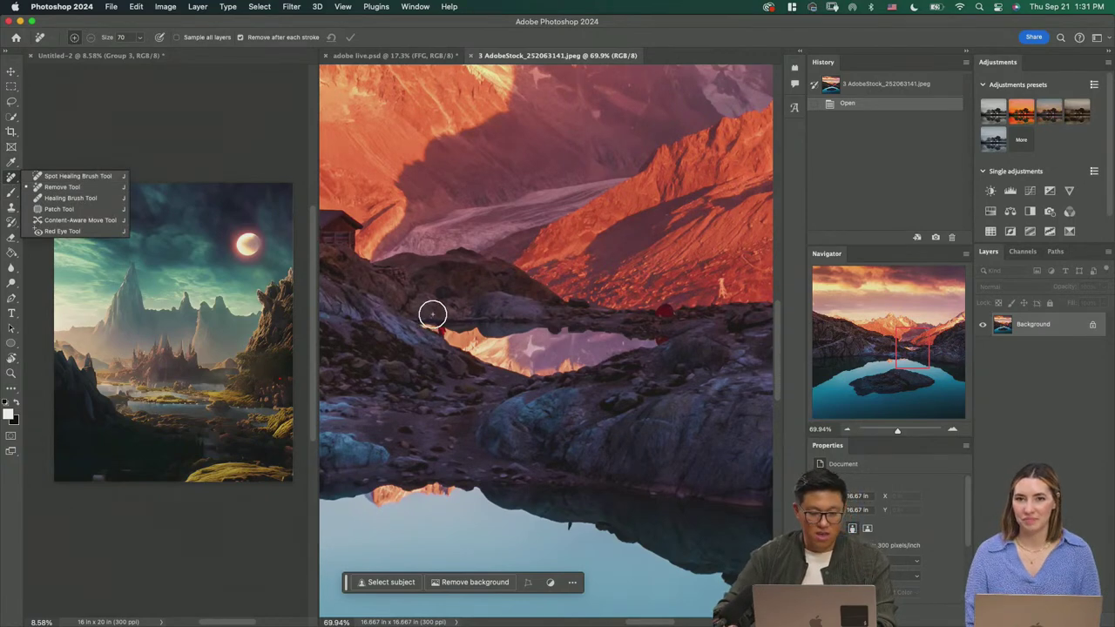
Step: Try marking the small pond and its edges for removal with an enlarged Remove tool brush
{"action": "left_click_drag", "start_coordinate": [434, 317], "coordinate": [441, 318]}
{"action": "key", "text": "shift+j"}
{"action": "key", "text": "shift+j"}
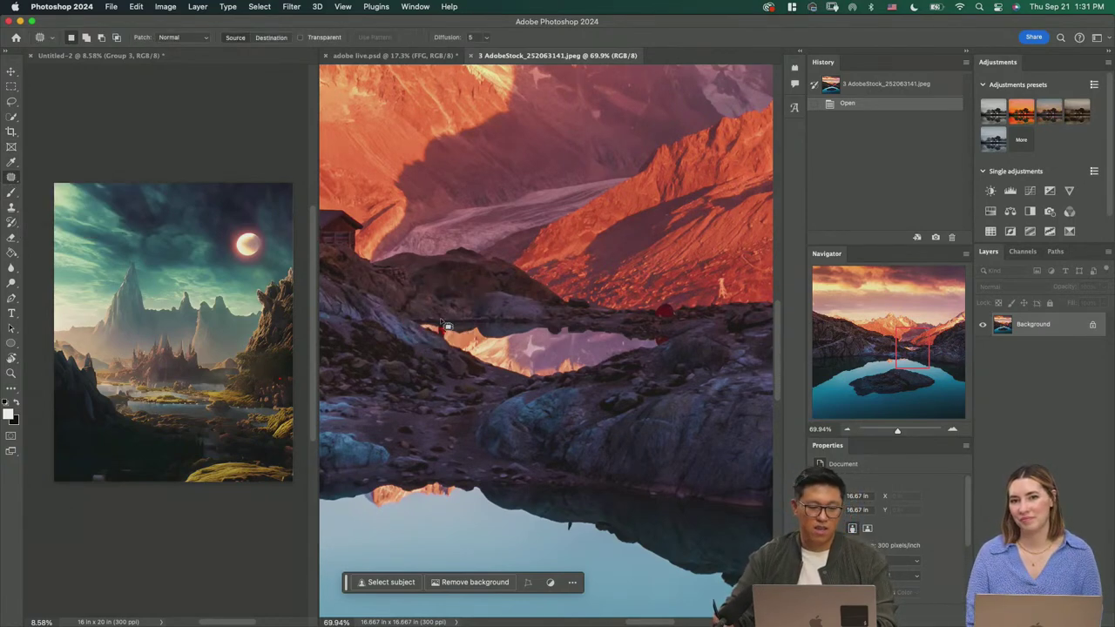
{"action": "key", "text": "shift+j"}
{"action": "key", "text": "shift+j"}
{"action": "key", "text": "shift+j"}
{"action": "key", "text": "shift+j"}
{"action": "key", "text": "shift+j"}
{"action": "key", "text": "shift+j"}
{"action": "key", "text": "shift+j"}
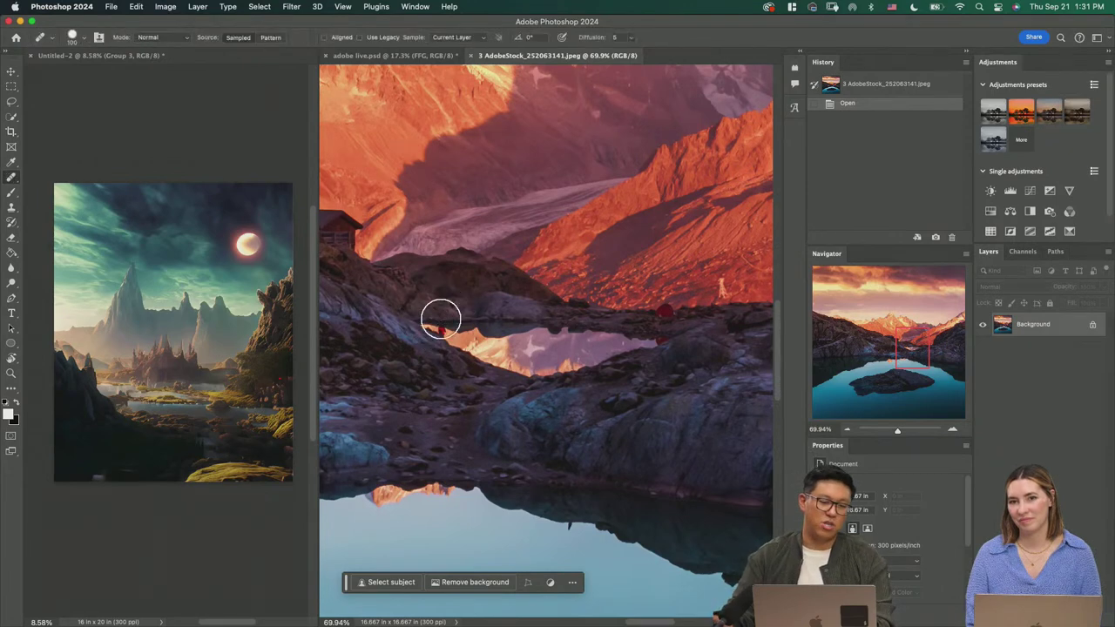
{"action": "key", "text": "shift+j"}
{"action": "key", "text": "shift+j"}
{"action": "key", "text": "shift+j"}
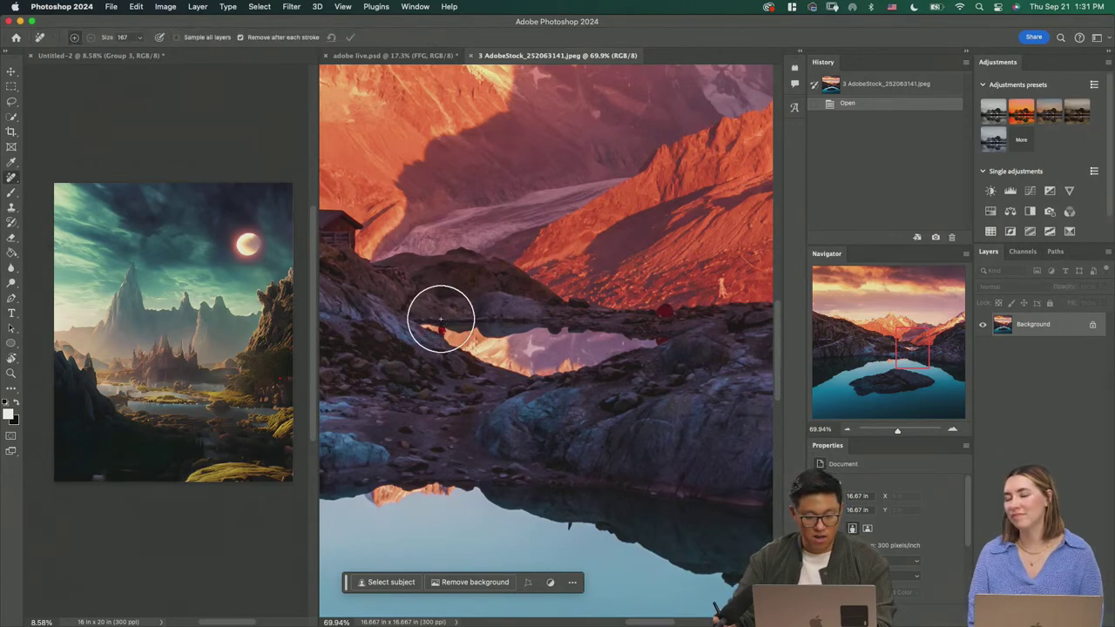
{"action": "mouse_move", "coordinate": [514, 364]}
{"action": "left_mouse_down"}
{"action": "mouse_move", "coordinate": [434, 334]}
{"action": "mouse_move", "coordinate": [520, 369]}
{"action": "mouse_move", "coordinate": [568, 373]}
{"action": "mouse_move", "coordinate": [664, 347]}
{"action": "mouse_move", "coordinate": [511, 337]}
{"action": "mouse_move", "coordinate": [500, 364]}
{"action": "left_mouse_up"}
{"action": "key", "text": "]"}
{"action": "key", "text": "["}
{"action": "key", "text": "["}
{"action": "key", "text": "["}
{"action": "key", "text": "["}
{"action": "key", "text": "["}
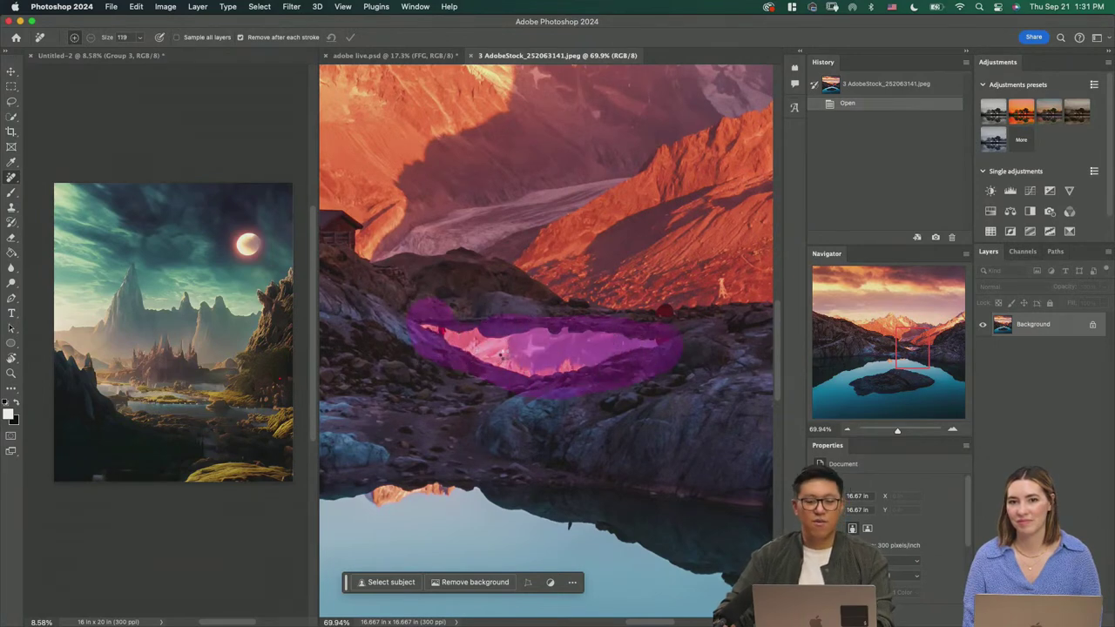
Step: Lasso the small pond with a margin of surrounding rock and run Generative Fill with an empty prompt
{"action": "key", "text": "l"}
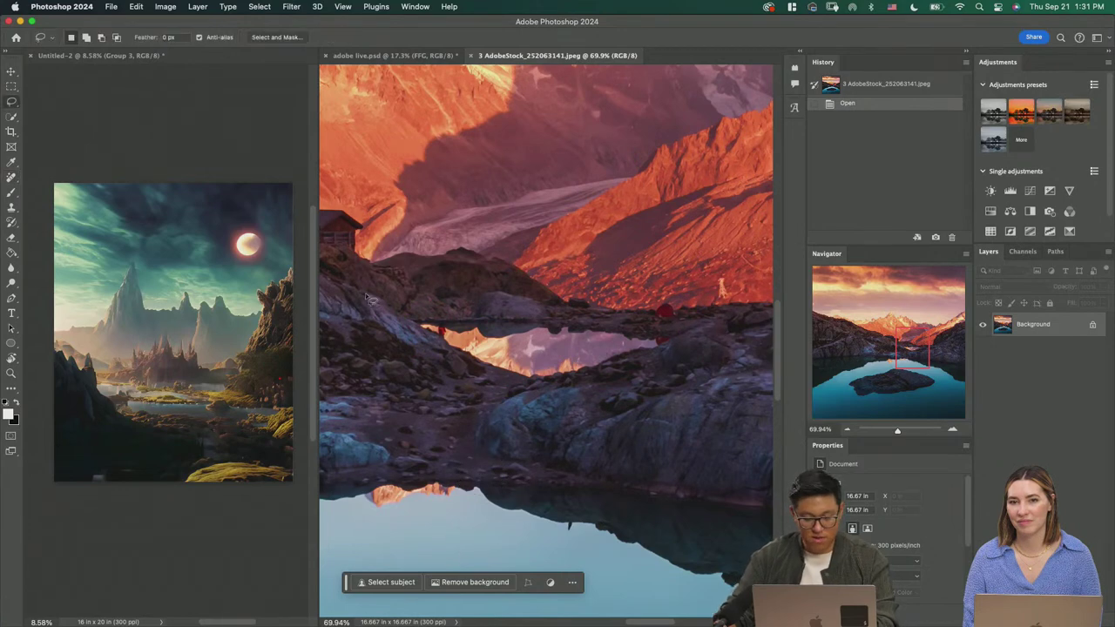
{"action": "mouse_move", "coordinate": [390, 312]}
{"action": "left_mouse_down"}
{"action": "mouse_move", "coordinate": [400, 338]}
{"action": "mouse_move", "coordinate": [446, 361]}
{"action": "left_mouse_up"}
{"action": "key", "text": "super+d"}
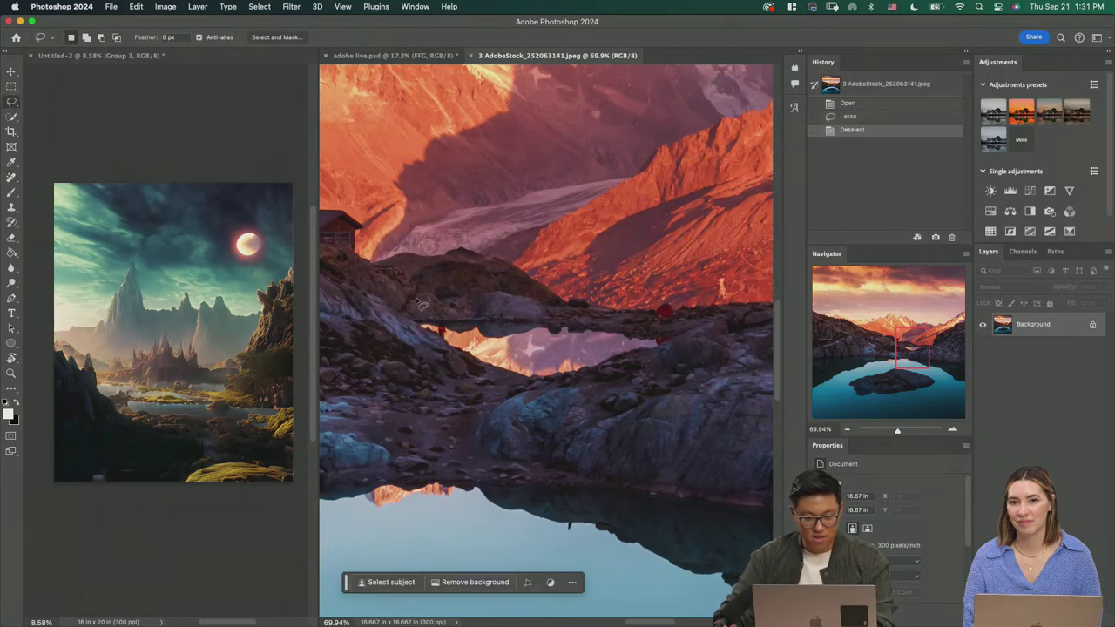
{"action": "mouse_move", "coordinate": [413, 299]}
{"action": "left_mouse_down"}
{"action": "mouse_move", "coordinate": [409, 344]}
{"action": "mouse_move", "coordinate": [472, 378]}
{"action": "left_mouse_up"}
{"action": "mouse_move", "coordinate": [592, 398]}
{"action": "left_mouse_down"}
{"action": "mouse_move", "coordinate": [651, 379]}
{"action": "mouse_move", "coordinate": [697, 350]}
{"action": "left_mouse_up"}
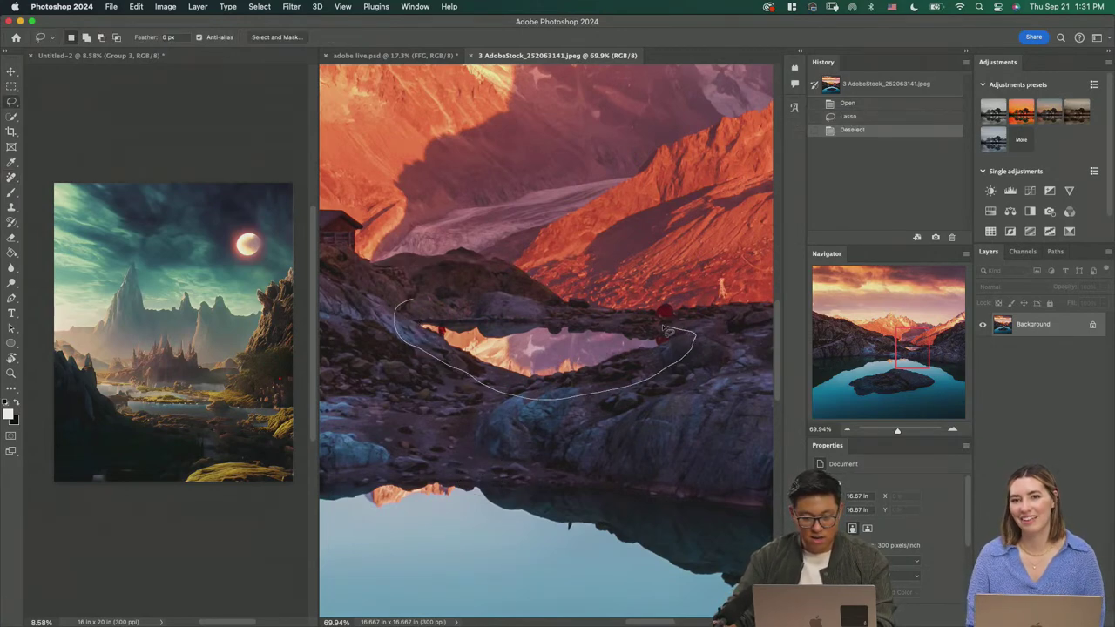
{"action": "left_click_drag", "start_coordinate": [522, 314], "coordinate": [418, 301]}
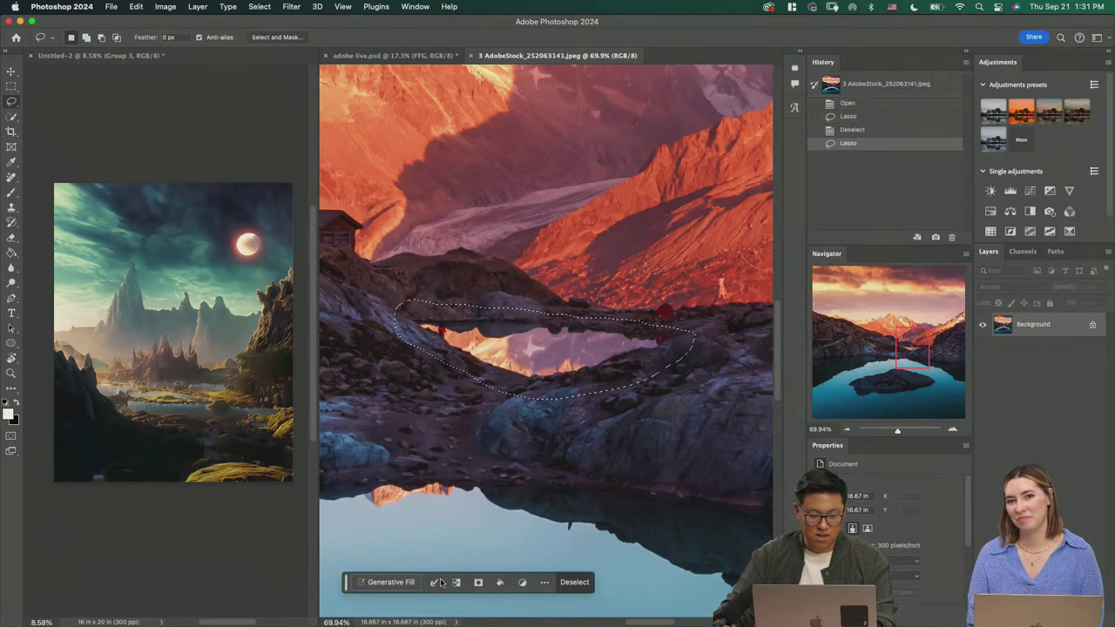
{"action": "left_click", "coordinate": [405, 584]}
{"action": "left_click", "coordinate": [600, 582]}
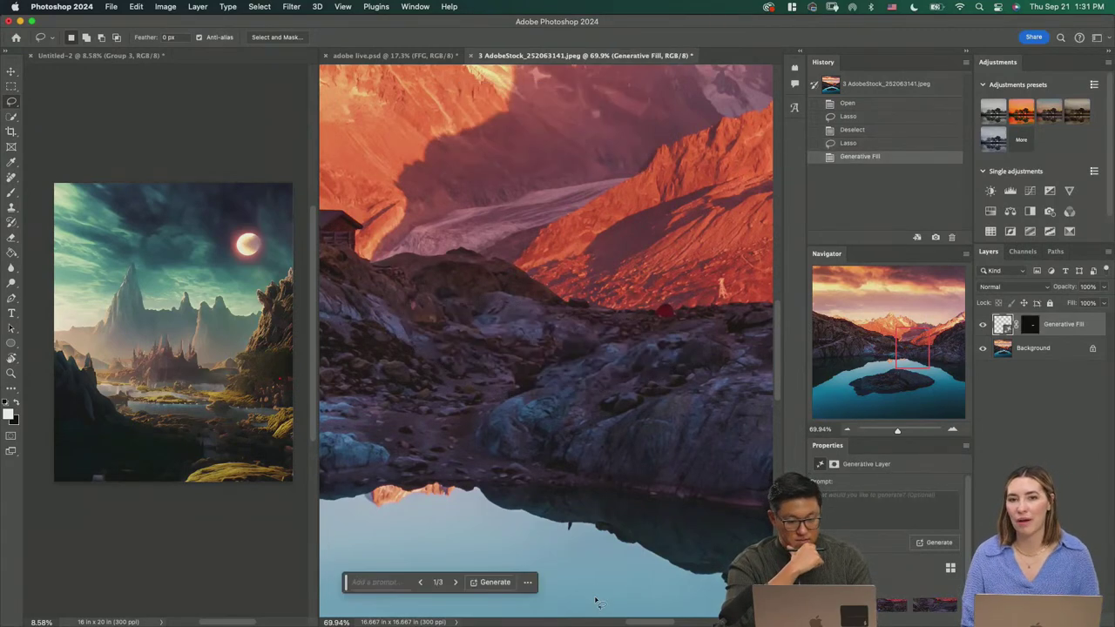
Step: Compare the Generative Fill variations over the former pond area and keep the third one
{"action": "key", "text": "z"}
{"action": "mouse_move", "coordinate": [570, 337]}
{"action": "left_mouse_down"}
{"action": "mouse_move", "coordinate": [667, 441]}
{"action": "mouse_move", "coordinate": [583, 430]}
{"action": "left_mouse_up"}
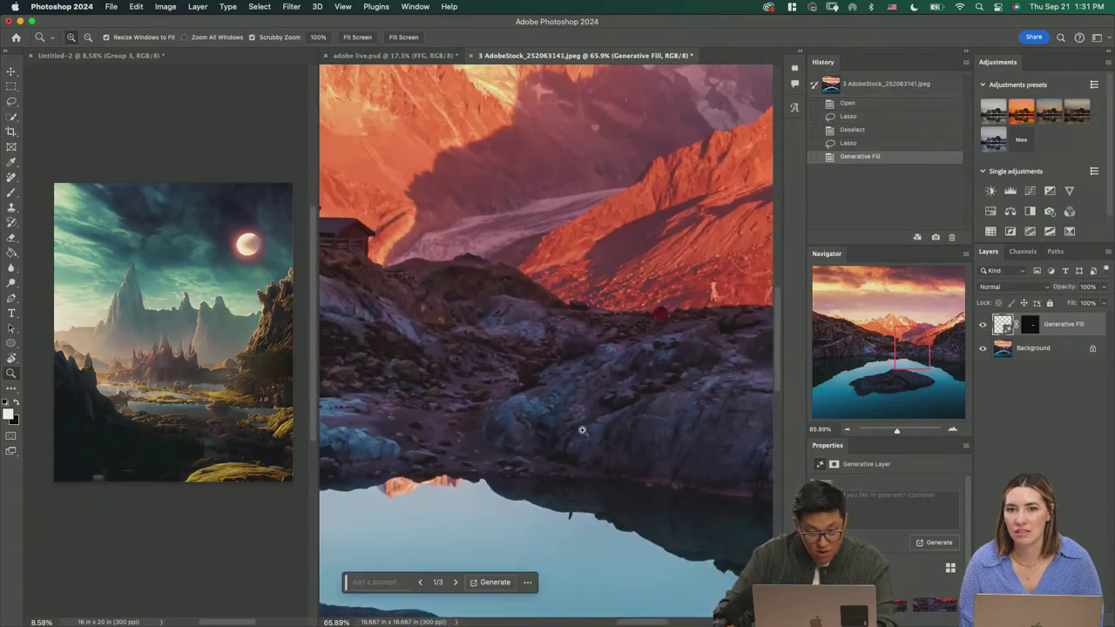
{"action": "left_click", "coordinate": [456, 584]}
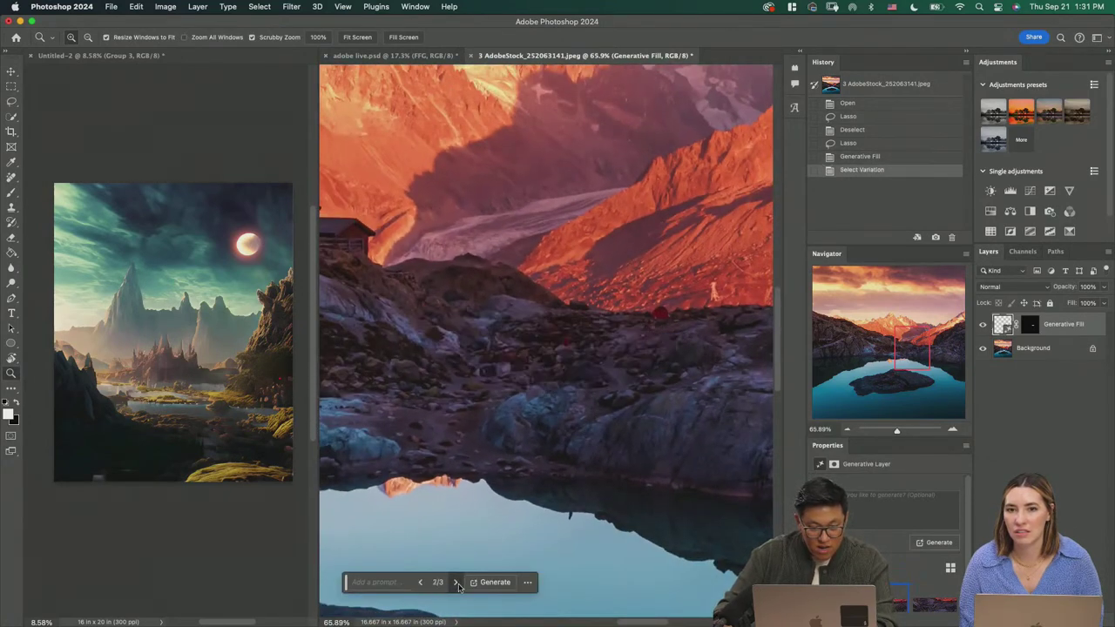
{"action": "left_click", "coordinate": [456, 583]}
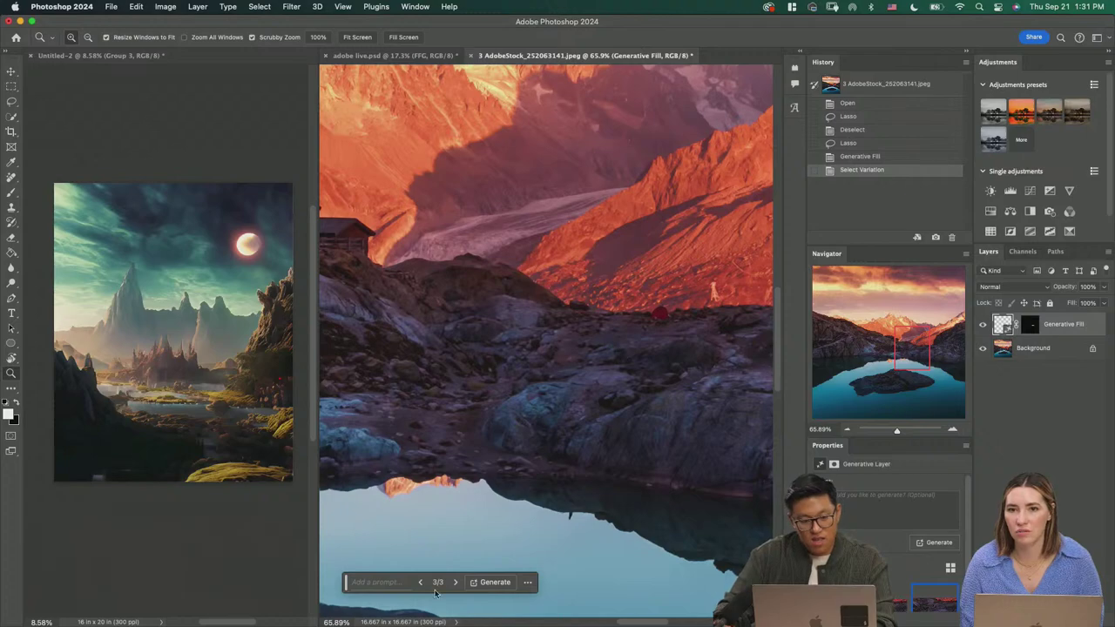
{"action": "left_click", "coordinate": [421, 583]}
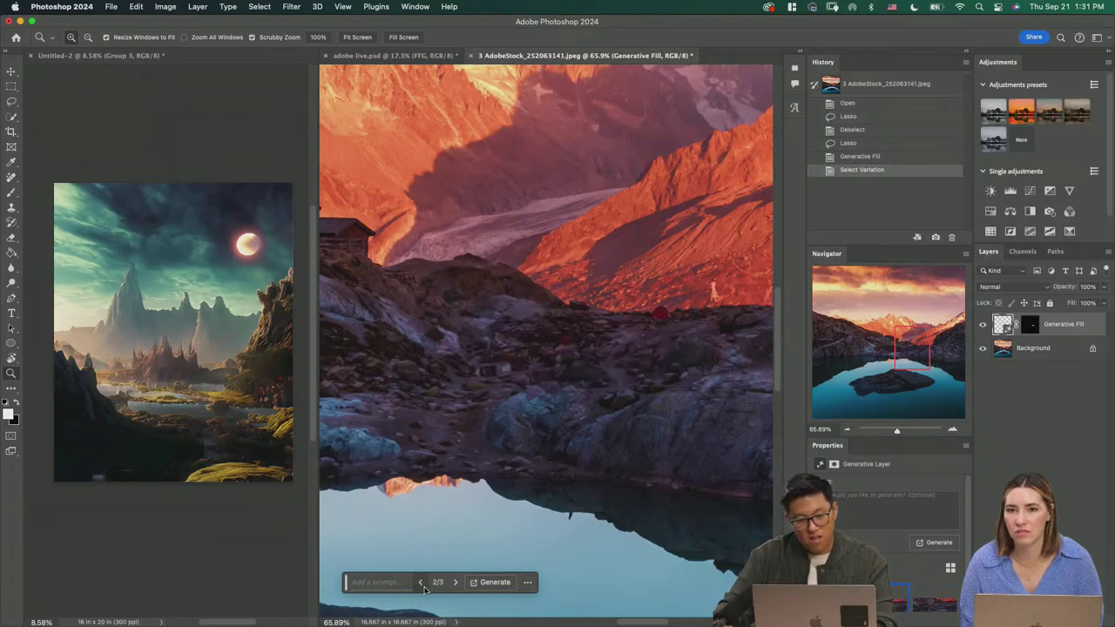
{"action": "left_click_drag", "start_coordinate": [580, 366], "coordinate": [593, 435]}
{"action": "left_click", "coordinate": [421, 583]}
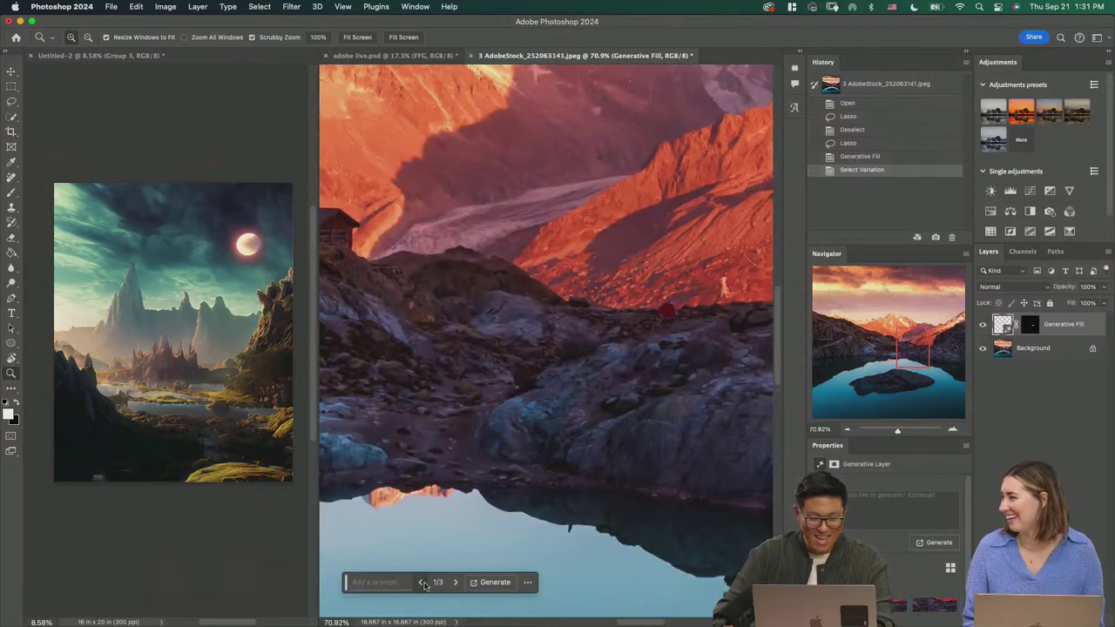
{"action": "left_click", "coordinate": [422, 583]}
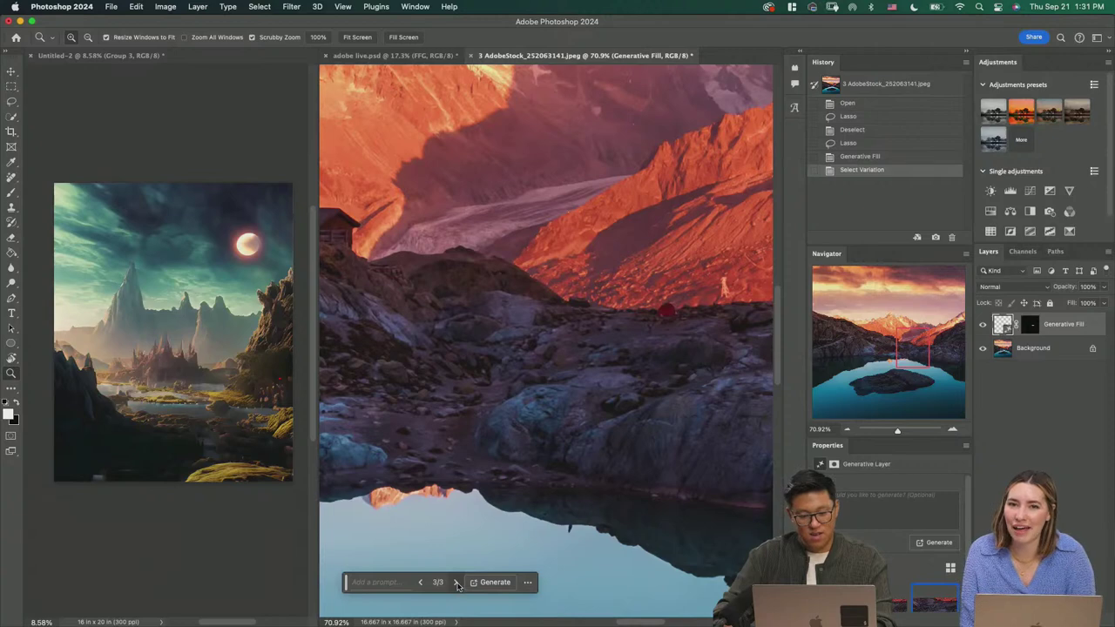
{"action": "left_click", "coordinate": [456, 583]}
{"action": "left_click", "coordinate": [423, 583]}
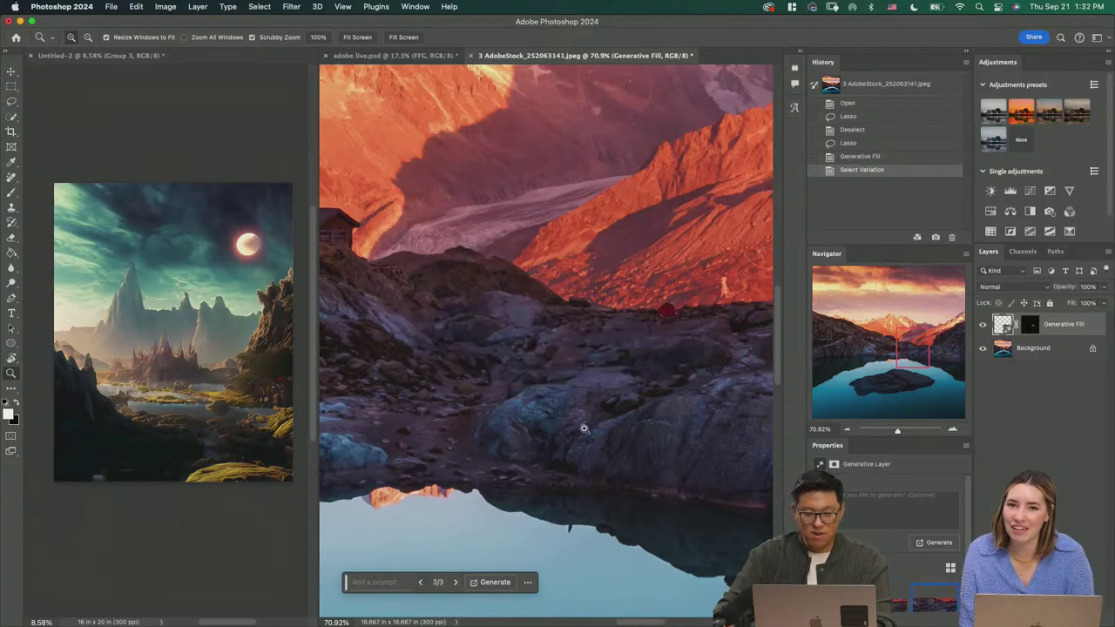
{"action": "left_click_drag", "start_coordinate": [585, 429], "coordinate": [518, 493]}
{"action": "left_click_drag", "start_coordinate": [588, 448], "coordinate": [550, 466]}
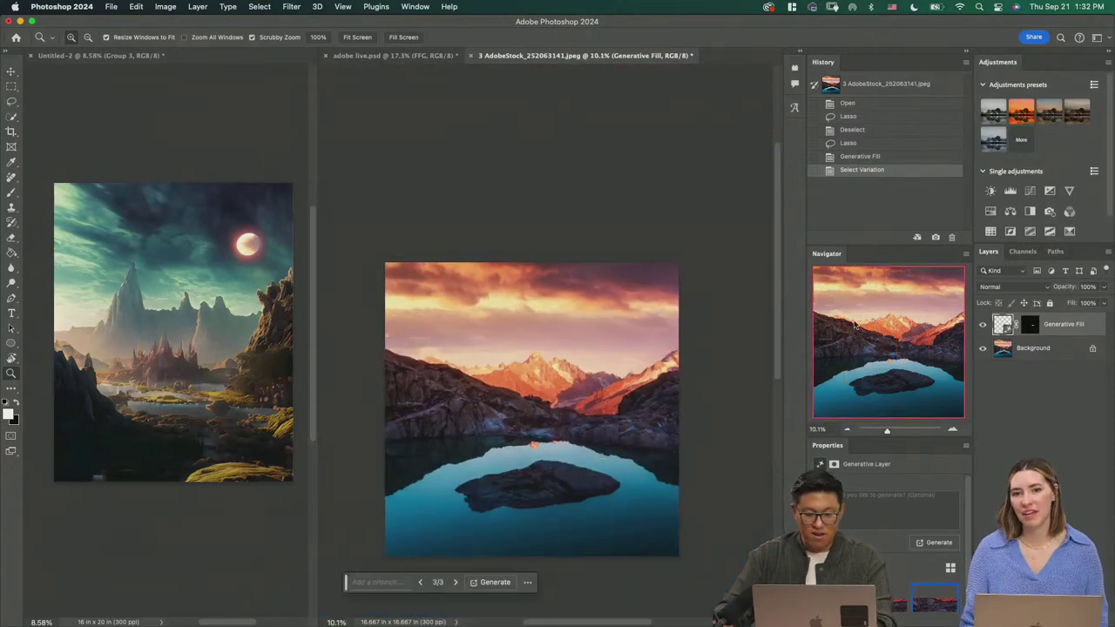
Step: Merge the visible layers and save the retouched lake photo into its smart object as a progressive JPEG at quality 12
{"action": "key", "text": "super+s"}
{"action": "key", "text": "Return"}
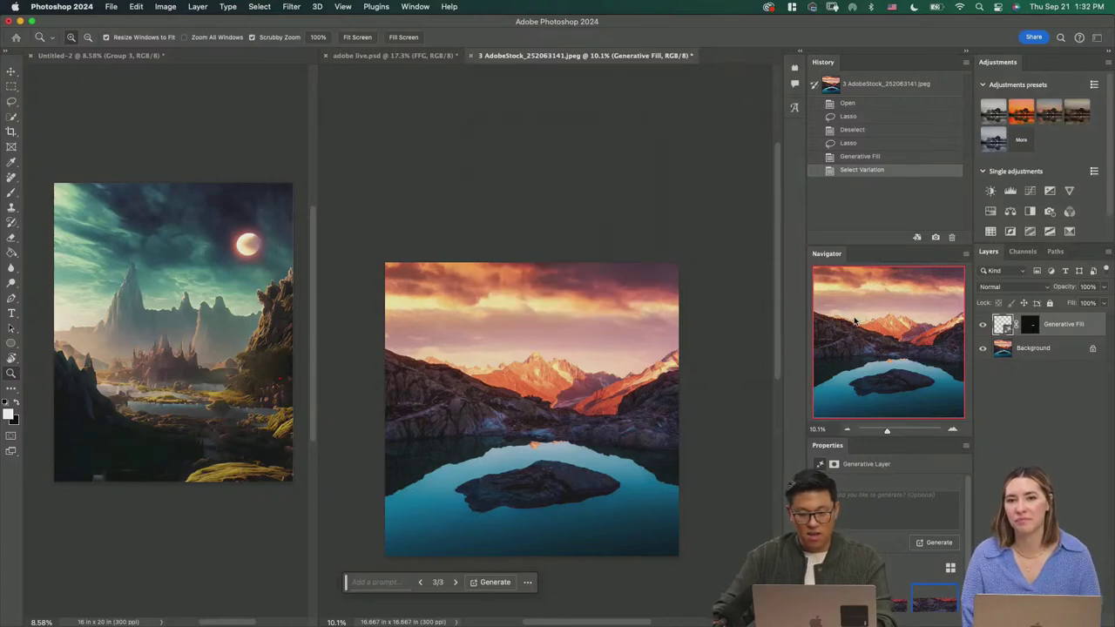
{"action": "key", "text": "super+shift+e"}
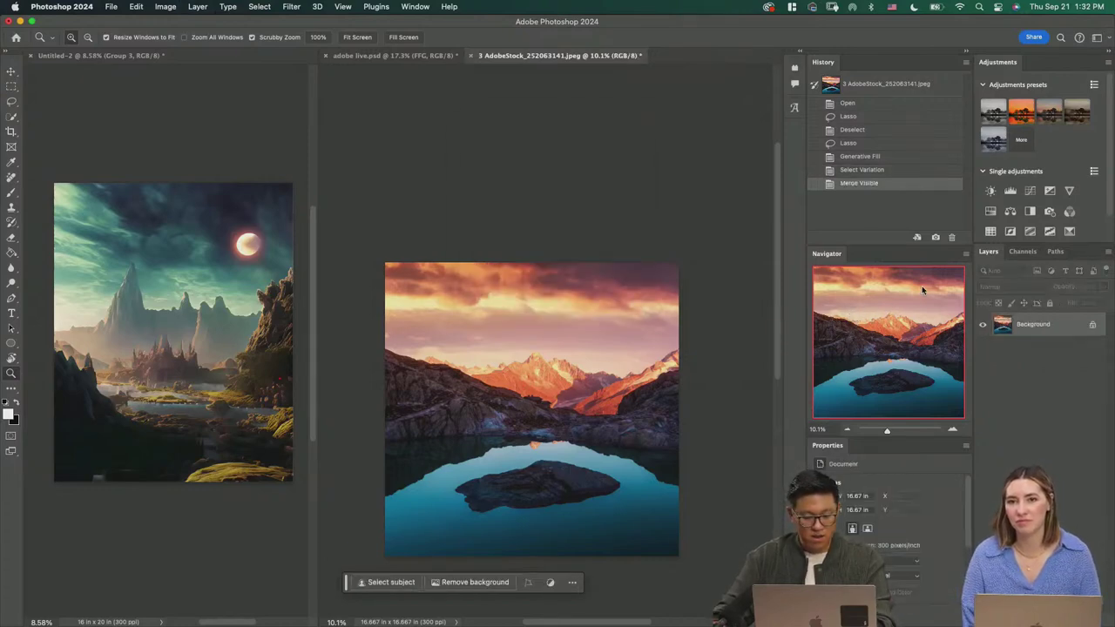
{"action": "key", "text": "super+s"}
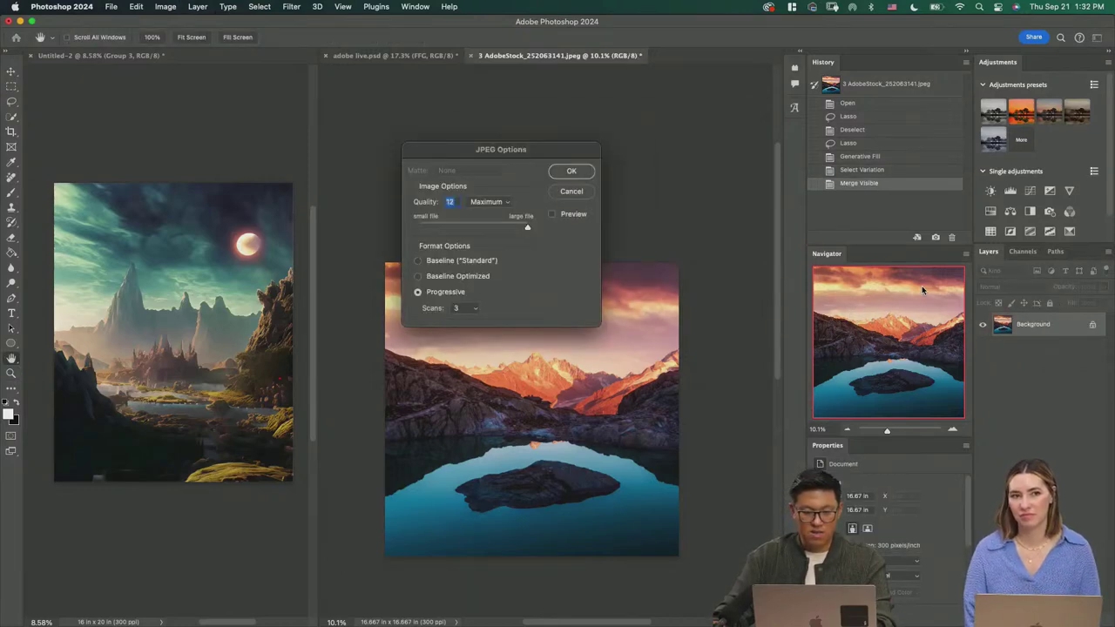
{"action": "left_click", "coordinate": [582, 173]}
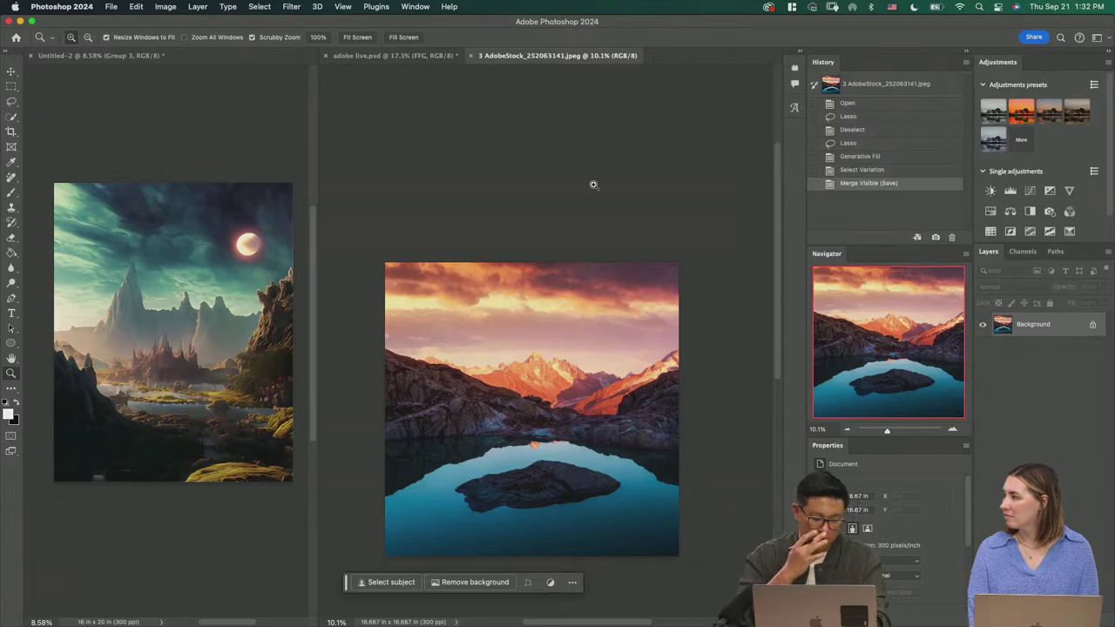
{"action": "key", "text": "super+w"}
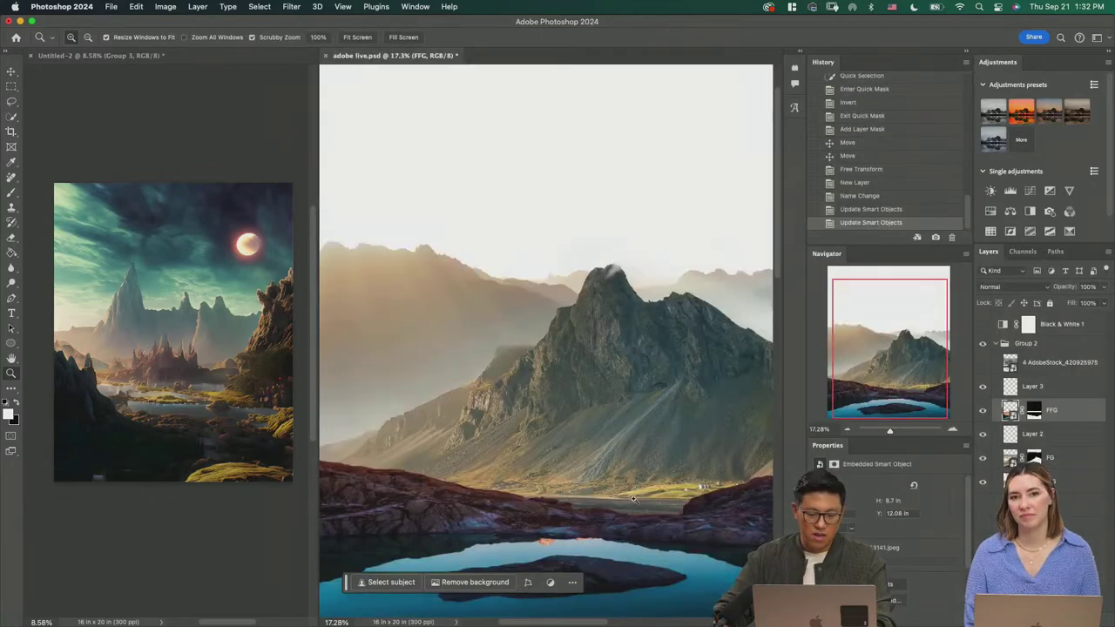
Step: Compare the rocky shoreline in the composite before and after the smart object update
{"action": "left_click_drag", "start_coordinate": [602, 531], "coordinate": [670, 516]}
{"action": "left_click_drag", "start_coordinate": [668, 507], "coordinate": [592, 418]}
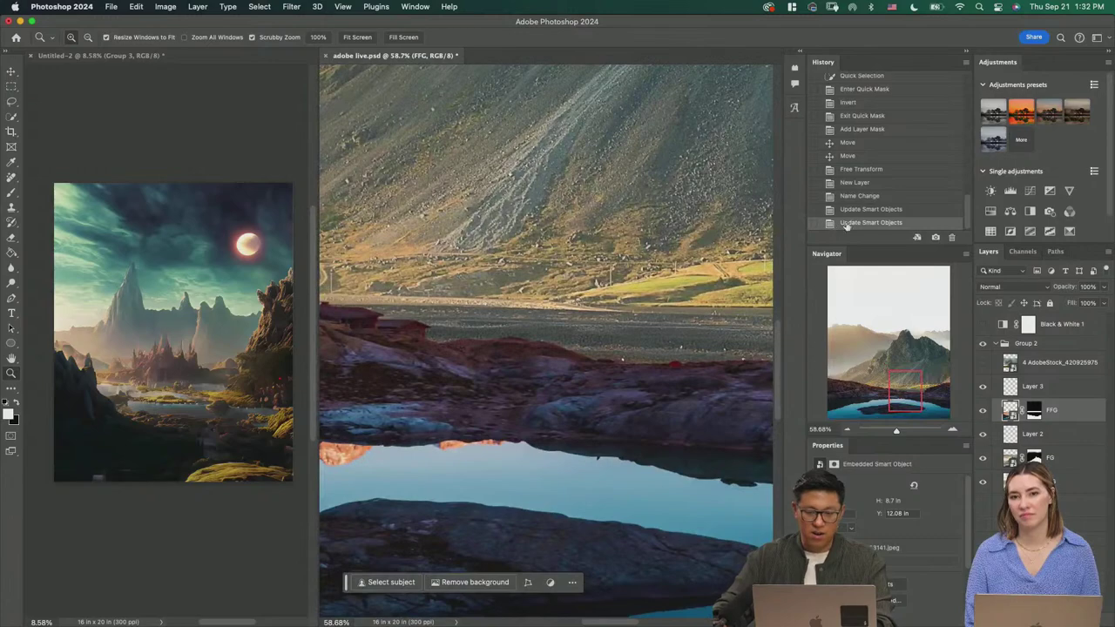
{"action": "left_click", "coordinate": [862, 209]}
{"action": "left_click", "coordinate": [869, 199]}
{"action": "left_click", "coordinate": [871, 223]}
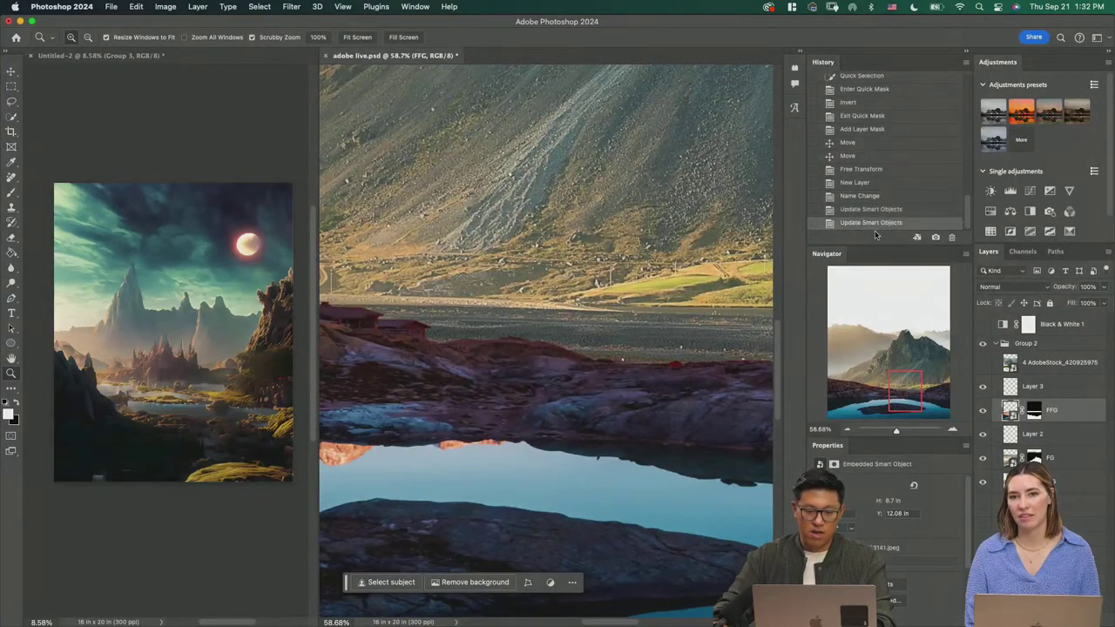
Step: Try to stretch the FFG layer upward from its upper edge with Free Transform
{"action": "left_click_drag", "start_coordinate": [617, 394], "coordinate": [663, 434]}
{"action": "scroll", "coordinate": [662, 433], "scroll_direction": "down", "scroll_amount": 5}
{"action": "scroll", "coordinate": [642, 438], "scroll_direction": "up", "scroll_amount": 1}
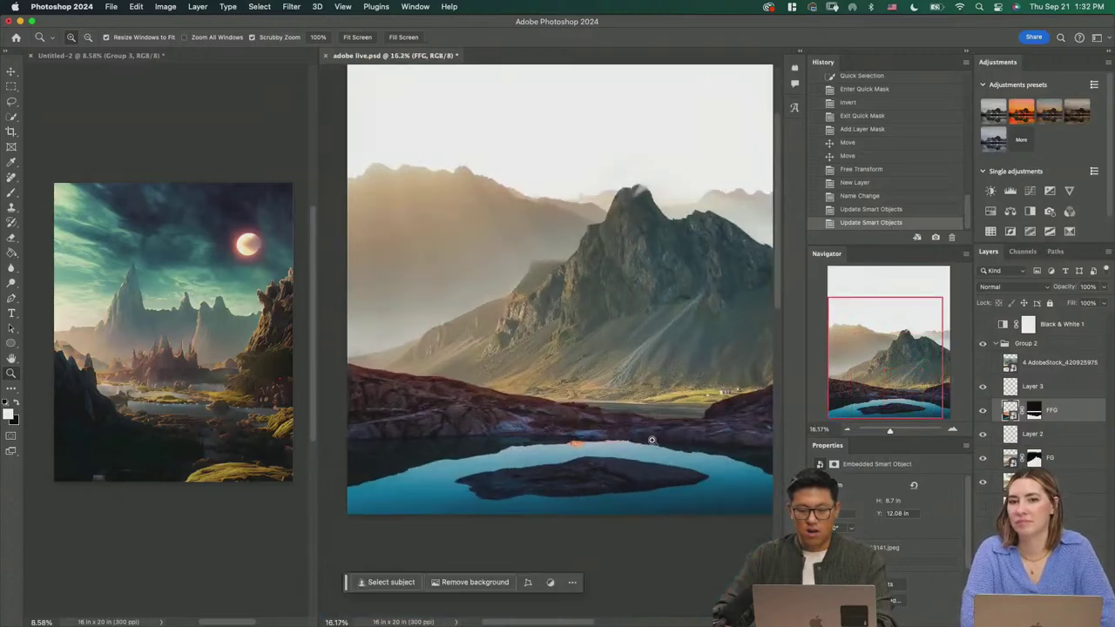
{"action": "scroll", "coordinate": [642, 439], "scroll_direction": "down", "scroll_amount": 1}
{"action": "key", "text": "ctrl+t"}
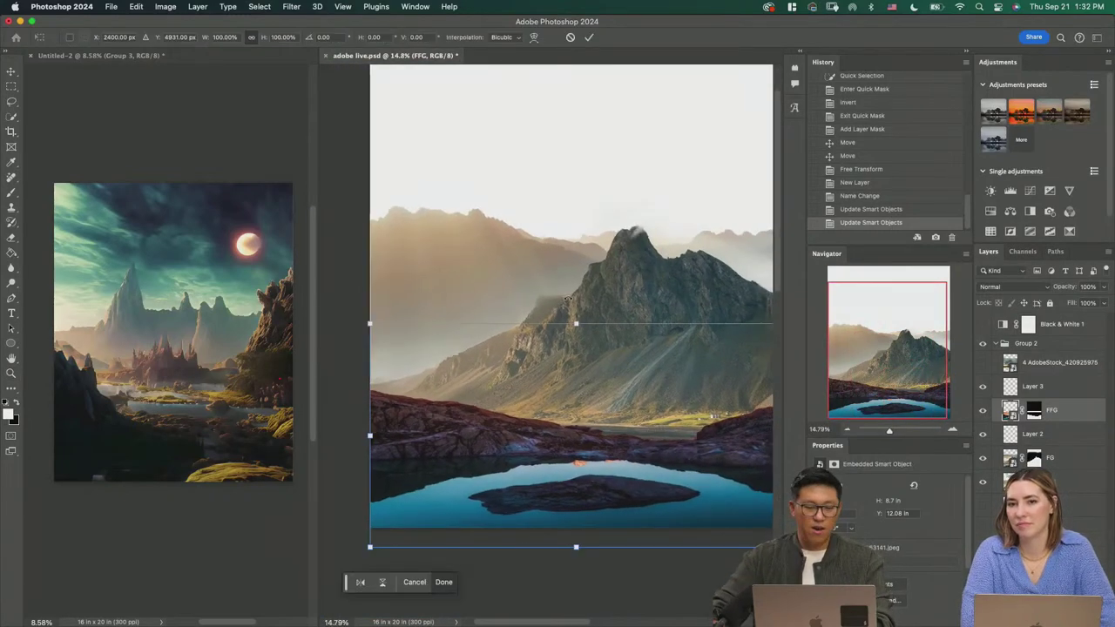
{"action": "left_click_drag", "start_coordinate": [575, 324], "coordinate": [572, 210]}
{"action": "key", "text": "Return"}
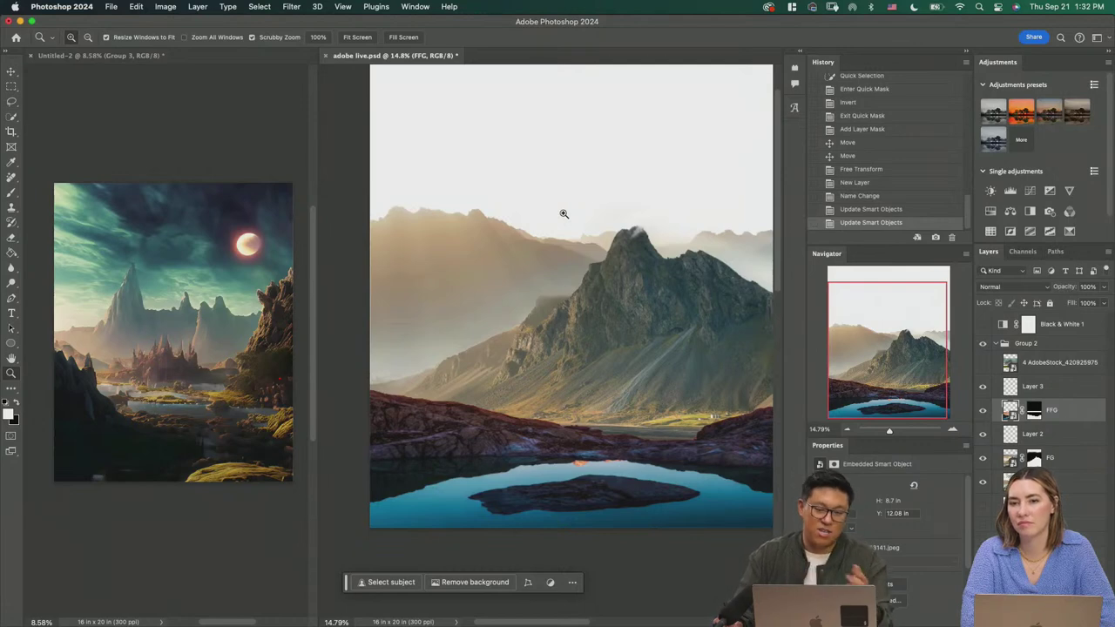
Step: Select the blue lake water around the dark island with Quick Selection and display the selection as a Quick Mask
{"action": "left_click_drag", "start_coordinate": [592, 466], "coordinate": [624, 463]}
{"action": "scroll", "coordinate": [623, 462], "scroll_direction": "up", "scroll_amount": 2}
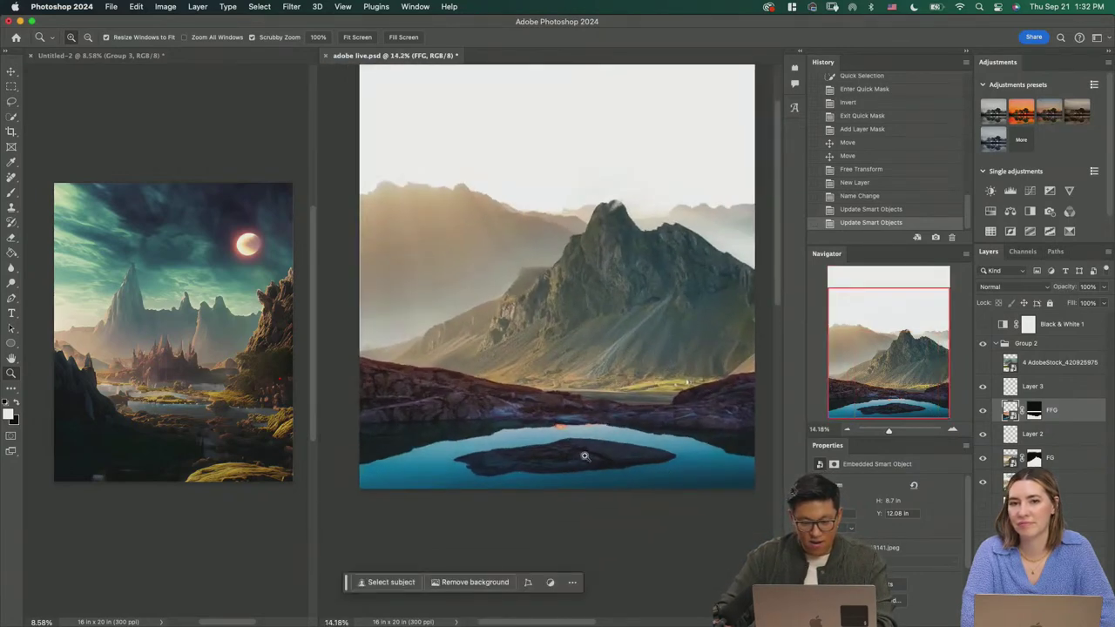
{"action": "key", "text": "w"}
{"action": "mouse_move", "coordinate": [438, 473]}
{"action": "left_mouse_down"}
{"action": "mouse_move", "coordinate": [499, 483]}
{"action": "mouse_move", "coordinate": [689, 468]}
{"action": "left_mouse_up"}
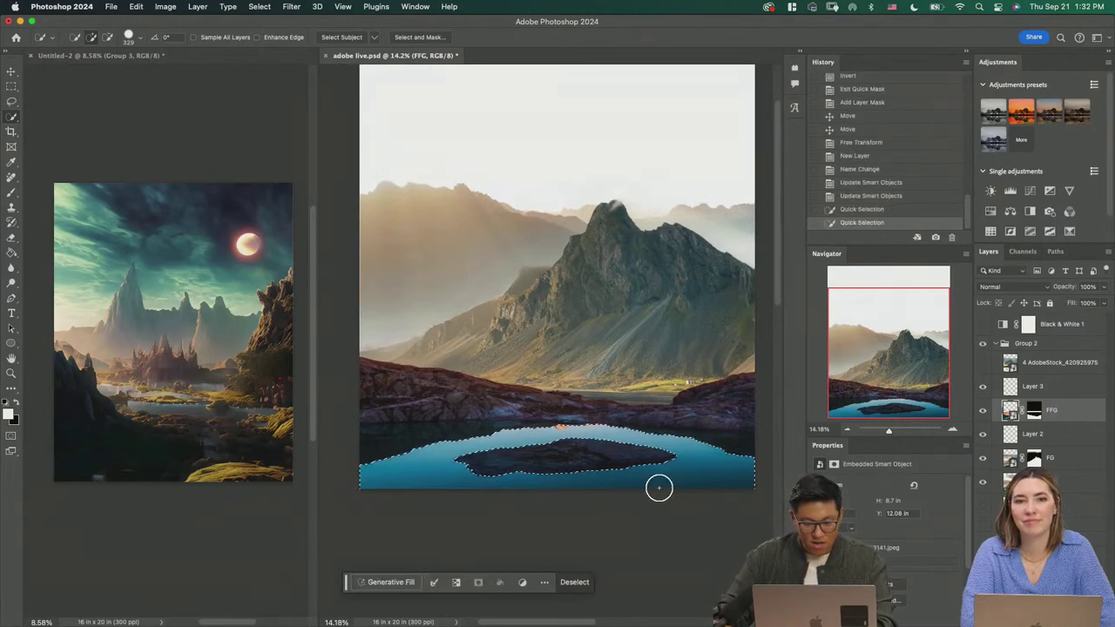
{"action": "key", "text": "shift+w"}
{"action": "key", "text": "shift+w"}
{"action": "key", "text": "shift+w"}
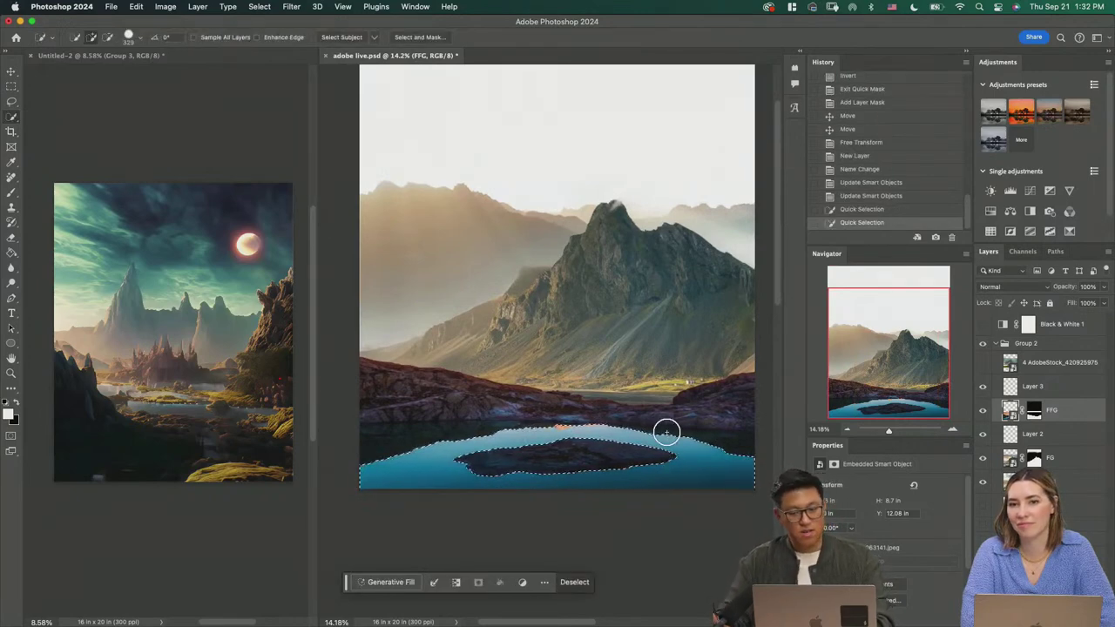
{"action": "key", "text": "z"}
{"action": "left_click_drag", "start_coordinate": [632, 443], "coordinate": [657, 473]}
{"action": "key", "text": "q"}
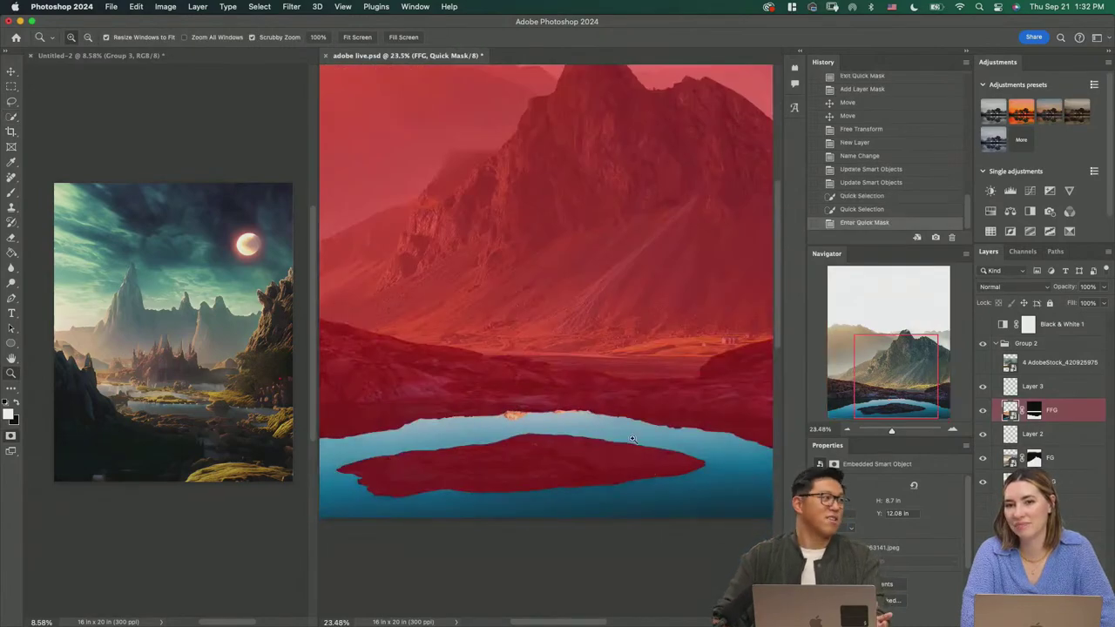
Step: Exit the Quick Mask, group Layer 3, and mask the new group with the lake water selection
{"action": "key", "text": "q"}
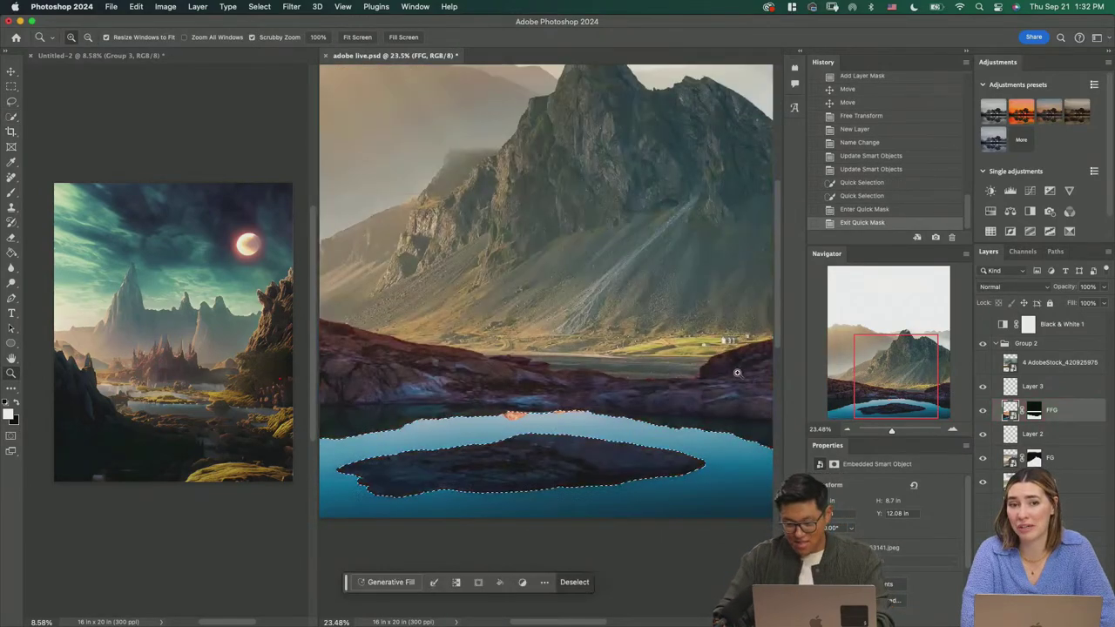
{"action": "left_click", "coordinate": [1068, 390]}
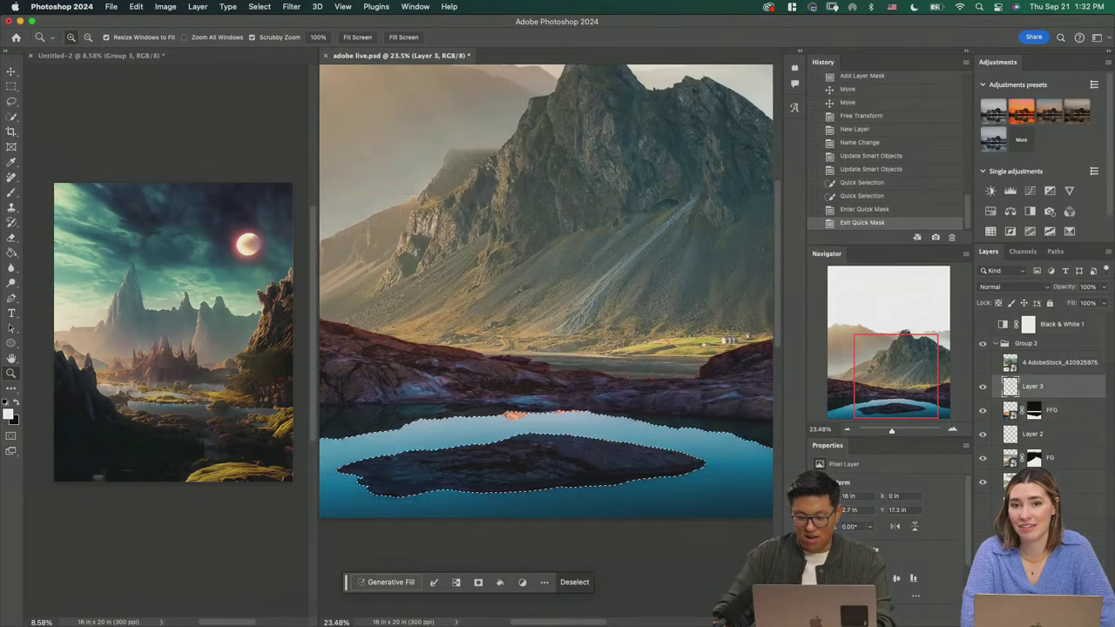
{"action": "key", "text": "super+g"}
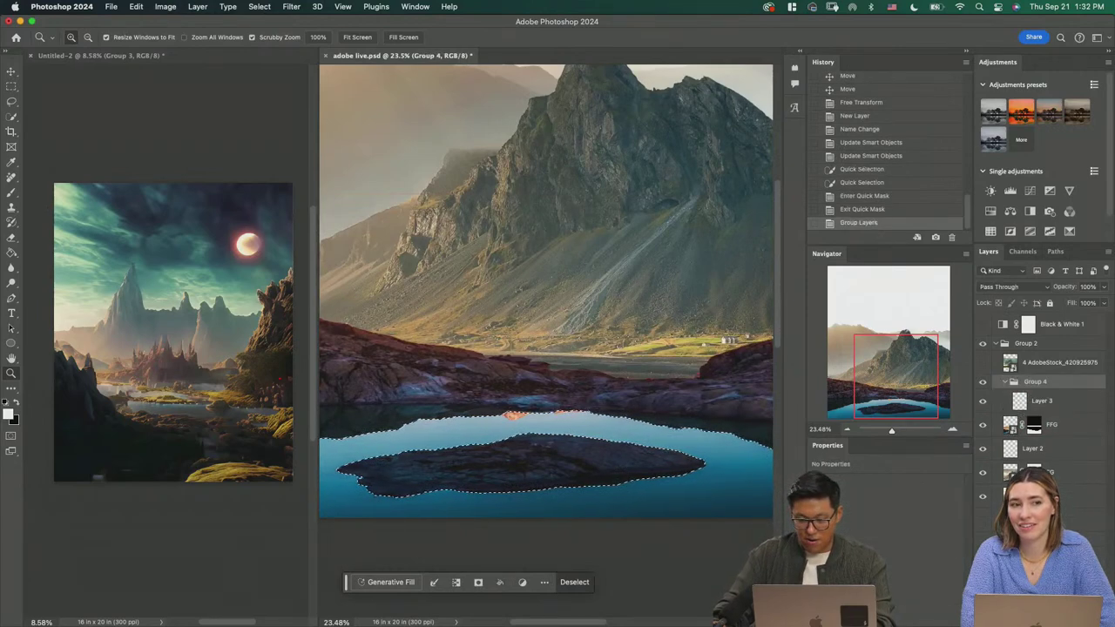
{"action": "left_click", "coordinate": [1027, 619]}
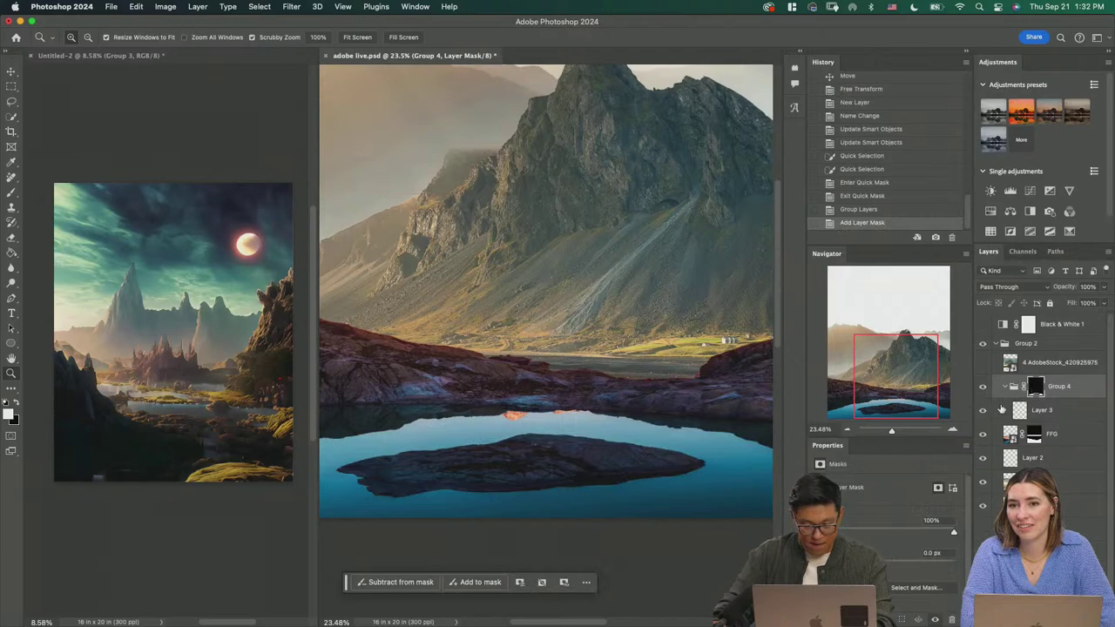
Step: Delete Layer 3 from the masked group and hide Group 4
{"action": "left_click", "coordinate": [1002, 409]}
{"action": "key", "text": "BackSpace"}
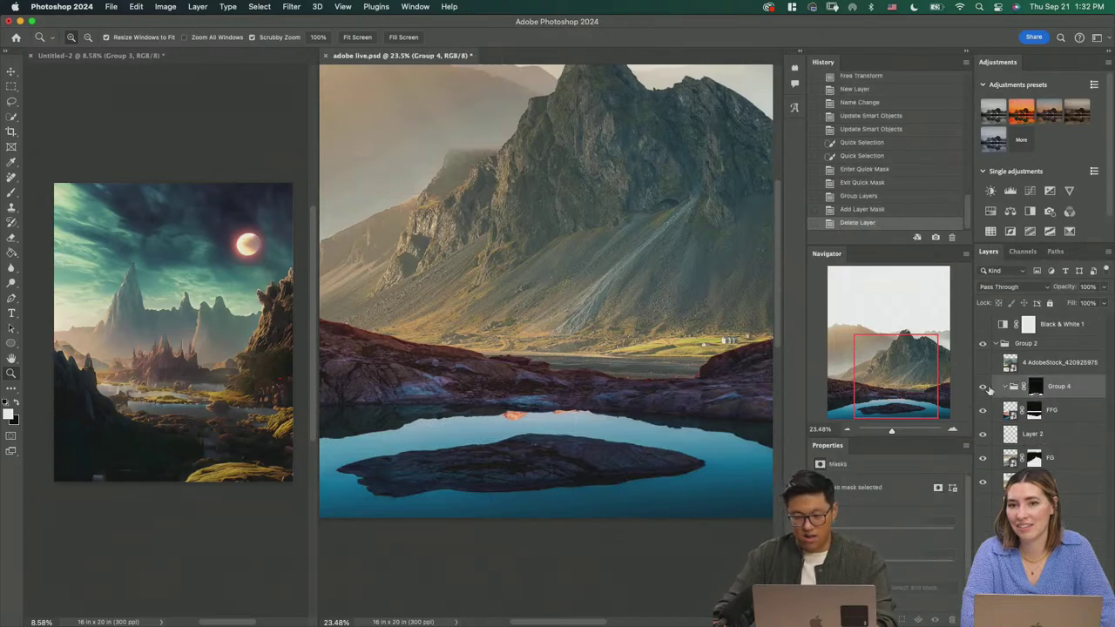
{"action": "left_click", "coordinate": [989, 390]}
{"action": "left_click_drag", "start_coordinate": [600, 406], "coordinate": [582, 424]}
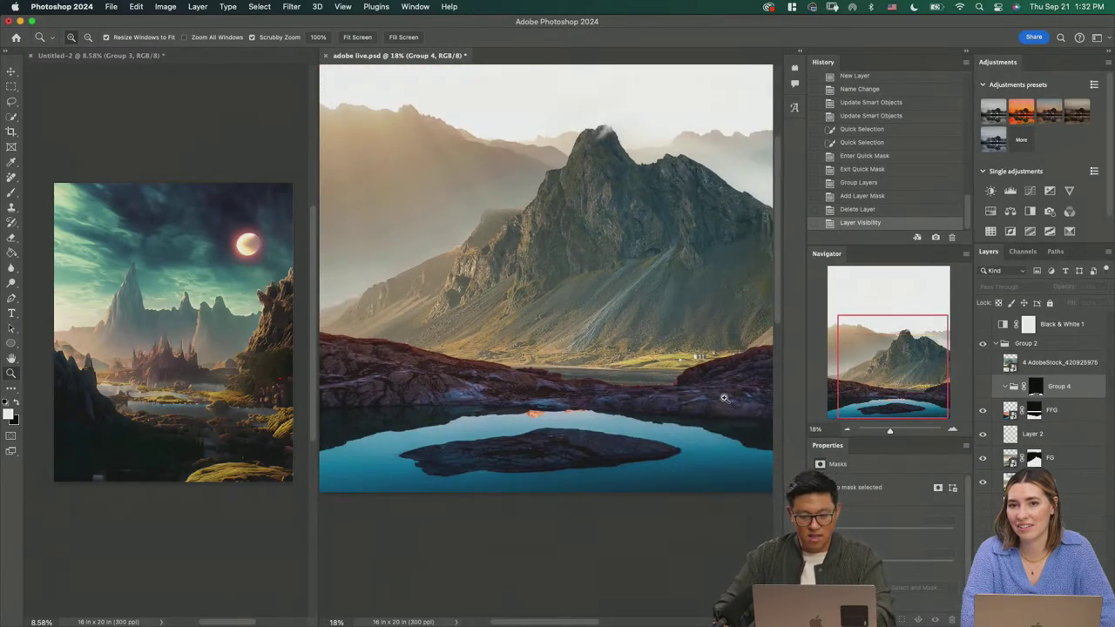
{"action": "left_click_drag", "start_coordinate": [668, 435], "coordinate": [653, 430]}
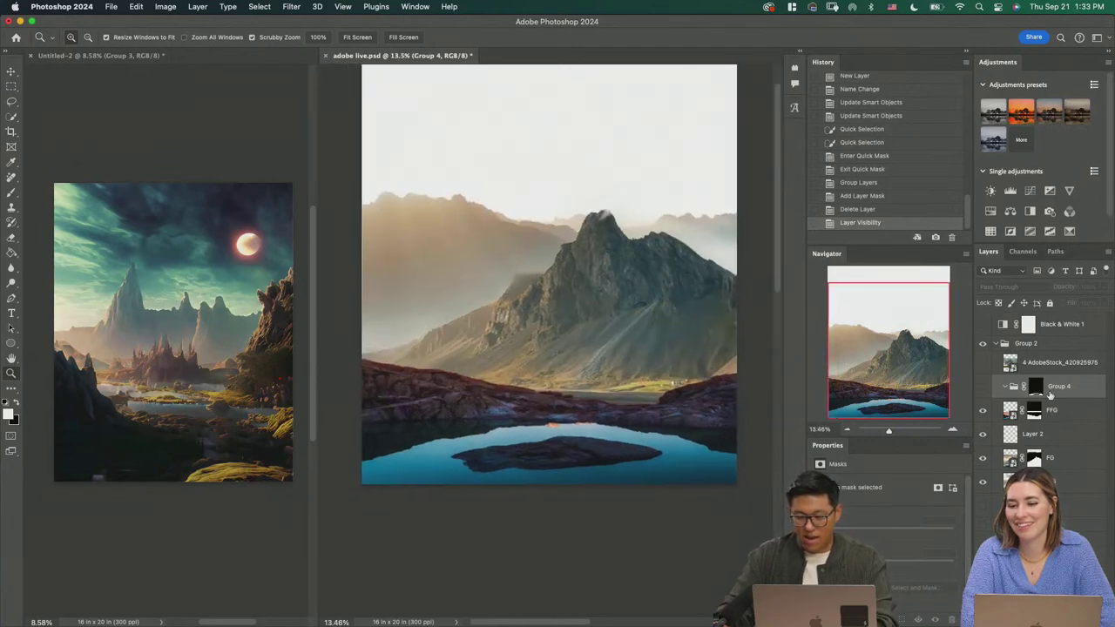
Step: Add a Brightness/Contrast adjustment above the FFG layer and clip it to that layer
{"action": "left_click", "coordinate": [1072, 412]}
{"action": "left_click", "coordinate": [990, 191]}
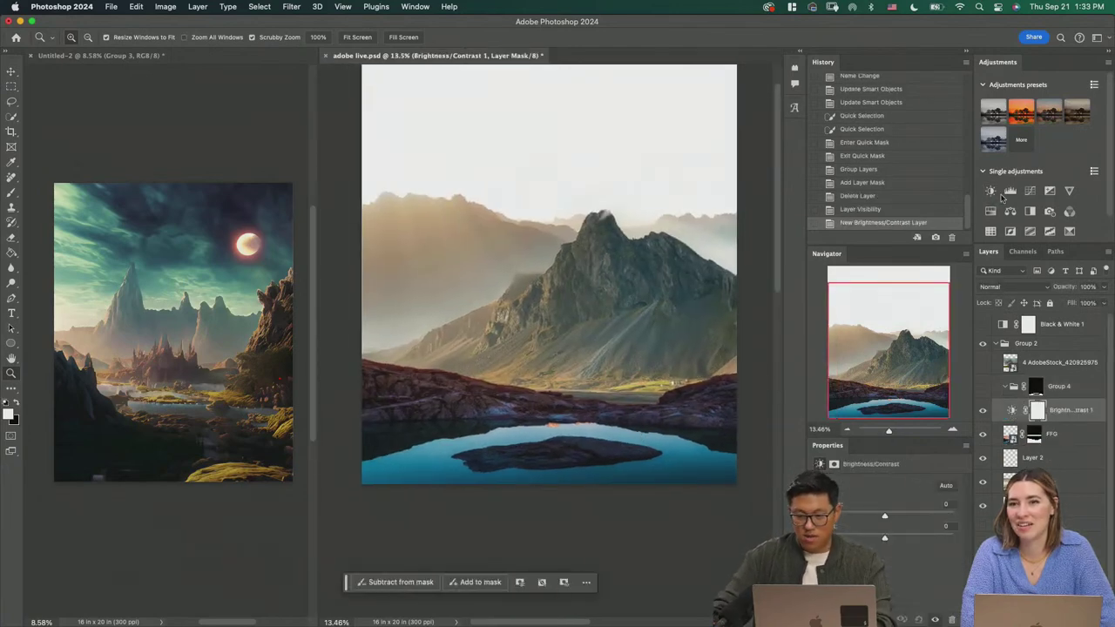
{"action": "left_click", "coordinate": [992, 85]}
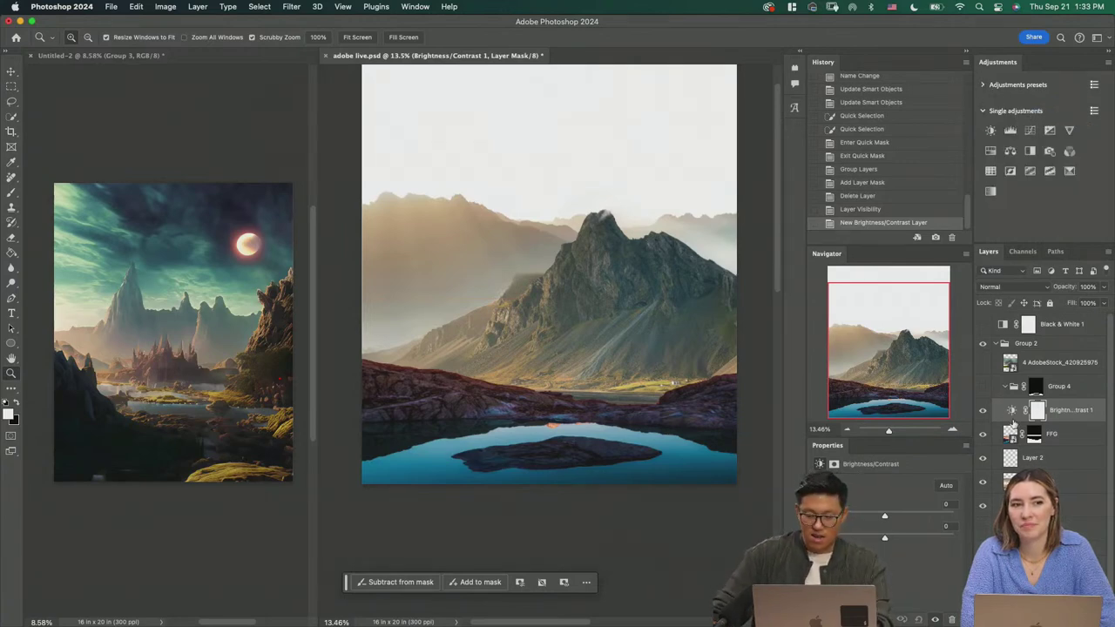
{"action": "left_click", "coordinate": [1013, 423], "text": "alt"}
{"action": "left_click", "coordinate": [1018, 432]}
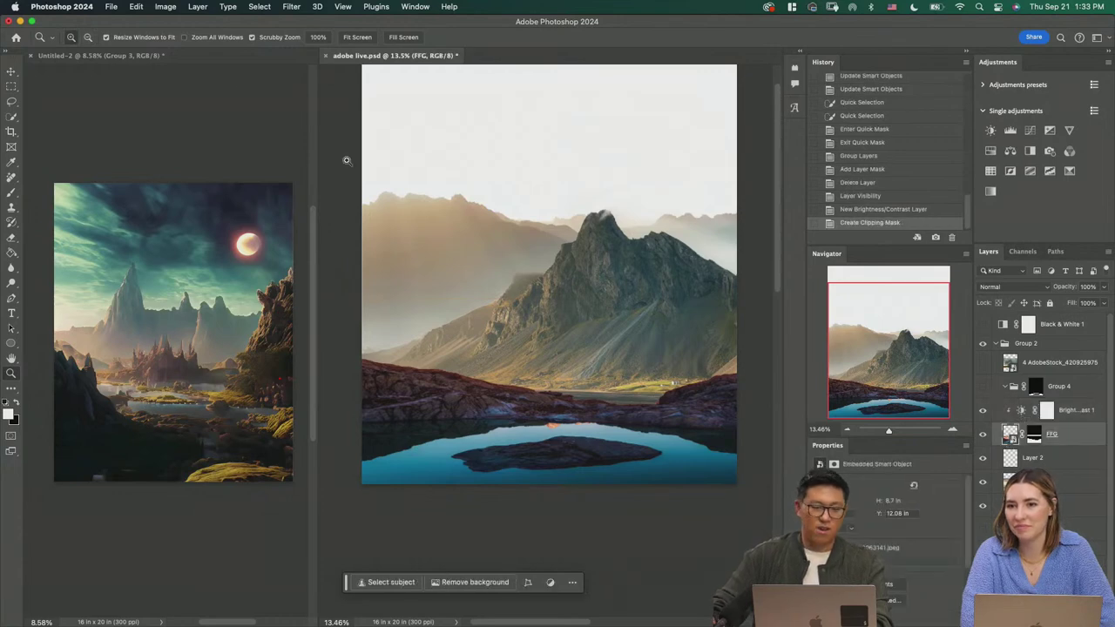
{"action": "left_click", "coordinate": [291, 6]}
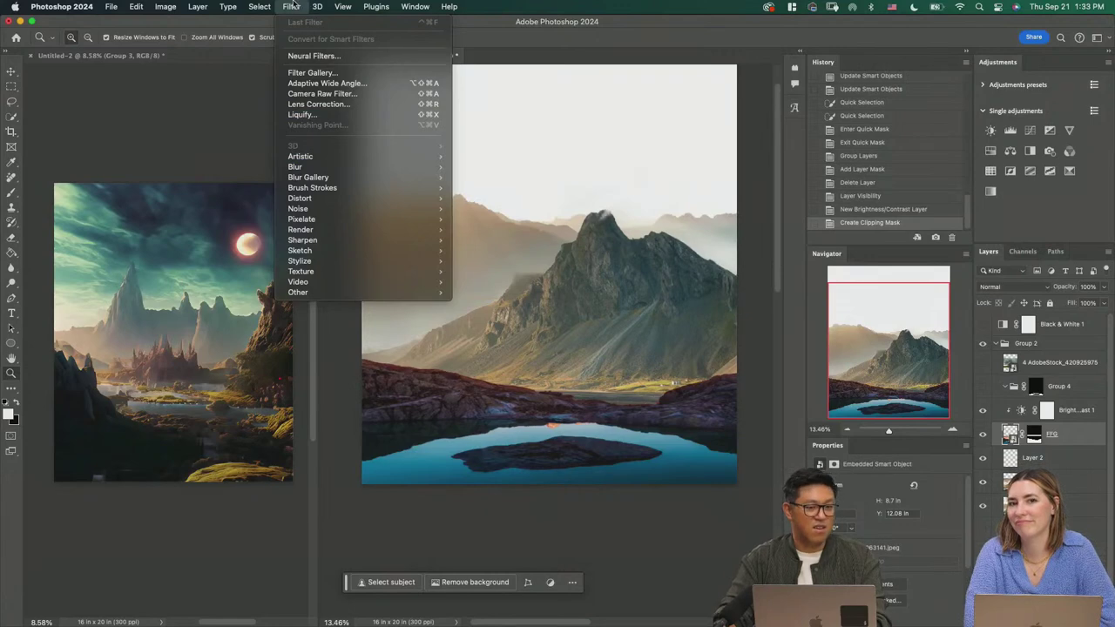
{"action": "mouse_move", "coordinate": [198, 6]}
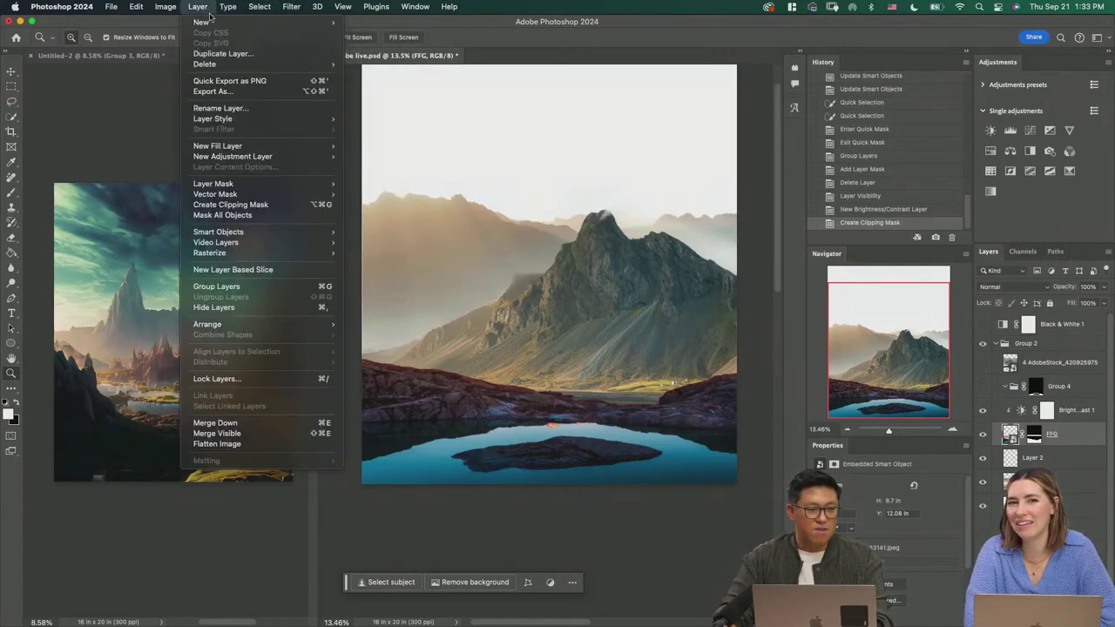
{"action": "left_click", "coordinate": [329, 128]}
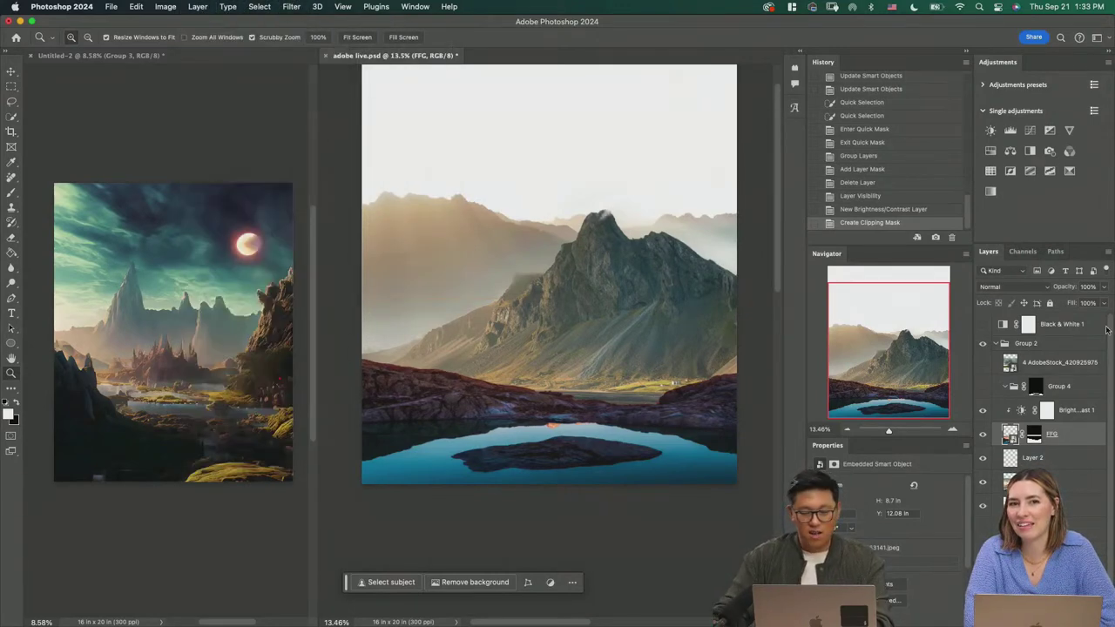
Step: Darken the foreground by setting the clipped Brightness/Contrast layer's brightness to -71
{"action": "left_click", "coordinate": [1006, 410]}
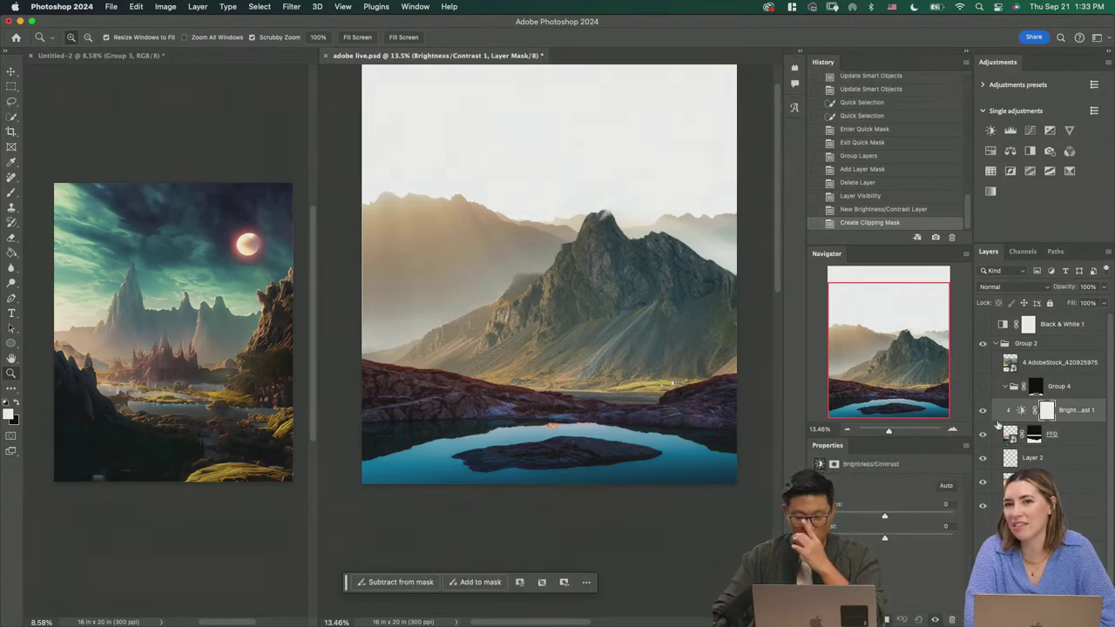
{"action": "left_click", "coordinate": [1021, 410]}
{"action": "left_click_drag", "start_coordinate": [840, 516], "coordinate": [852, 516]}
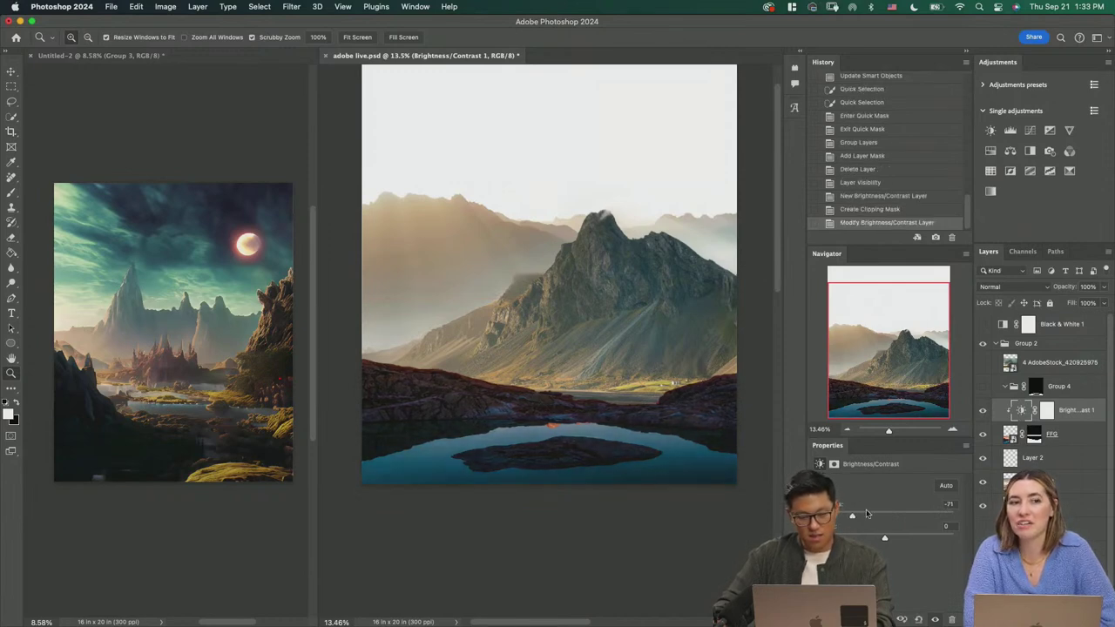
Step: Paint black on the FFG layer mask over the mountain's right-hand slope to hide leftover foreground there
{"action": "left_click", "coordinate": [1034, 433]}
{"action": "mouse_move", "coordinate": [441, 287]}
{"action": "left_mouse_down"}
{"action": "mouse_move", "coordinate": [468, 284]}
{"action": "mouse_move", "coordinate": [467, 271]}
{"action": "left_mouse_up"}
{"action": "key", "text": "x"}
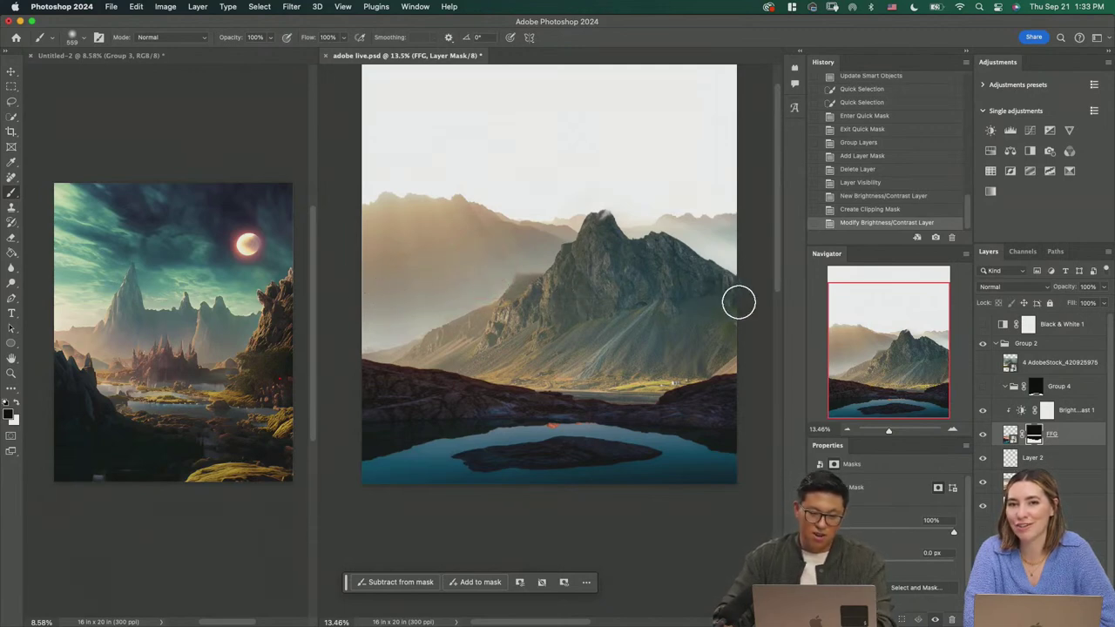
{"action": "mouse_move", "coordinate": [739, 302]}
{"action": "left_mouse_down"}
{"action": "mouse_move", "coordinate": [675, 281]}
{"action": "mouse_move", "coordinate": [610, 294]}
{"action": "left_mouse_up"}
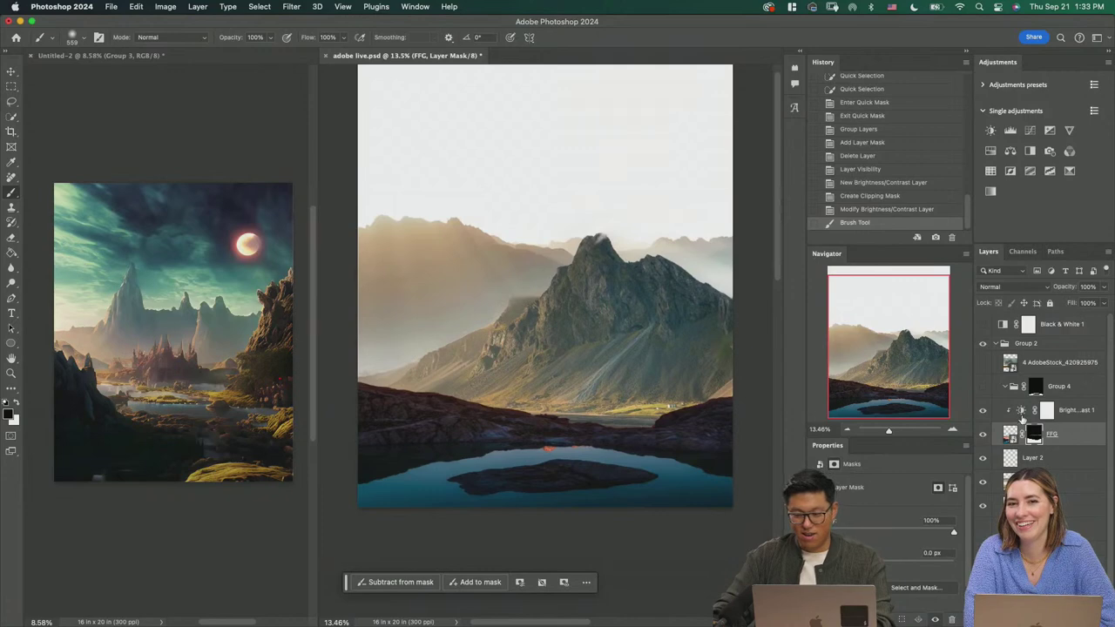
Step: Add a Hue/Saturation adjustment clipped to the FFG layer and set its saturation to -60
{"action": "left_click", "coordinate": [1010, 433]}
{"action": "left_click", "coordinate": [990, 152]}
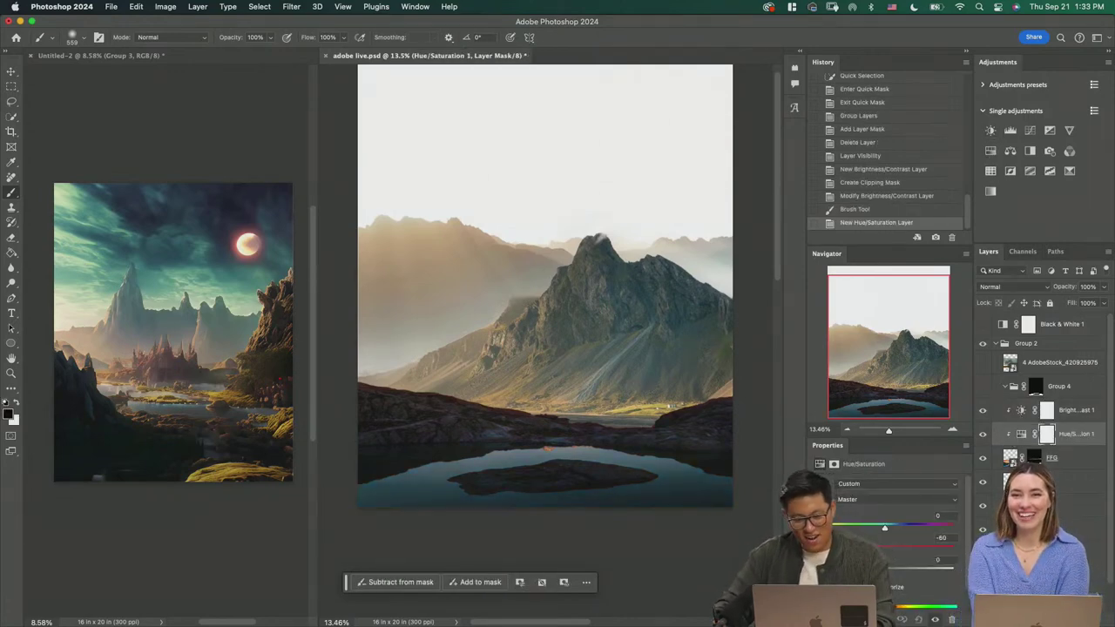
{"action": "left_click_drag", "start_coordinate": [885, 550], "coordinate": [844, 550]}
Step: Readjust the clipped Brightness/Contrast layer, setting the foreground's brightness to -77
{"action": "left_click_drag", "start_coordinate": [566, 441], "coordinate": [623, 402]}
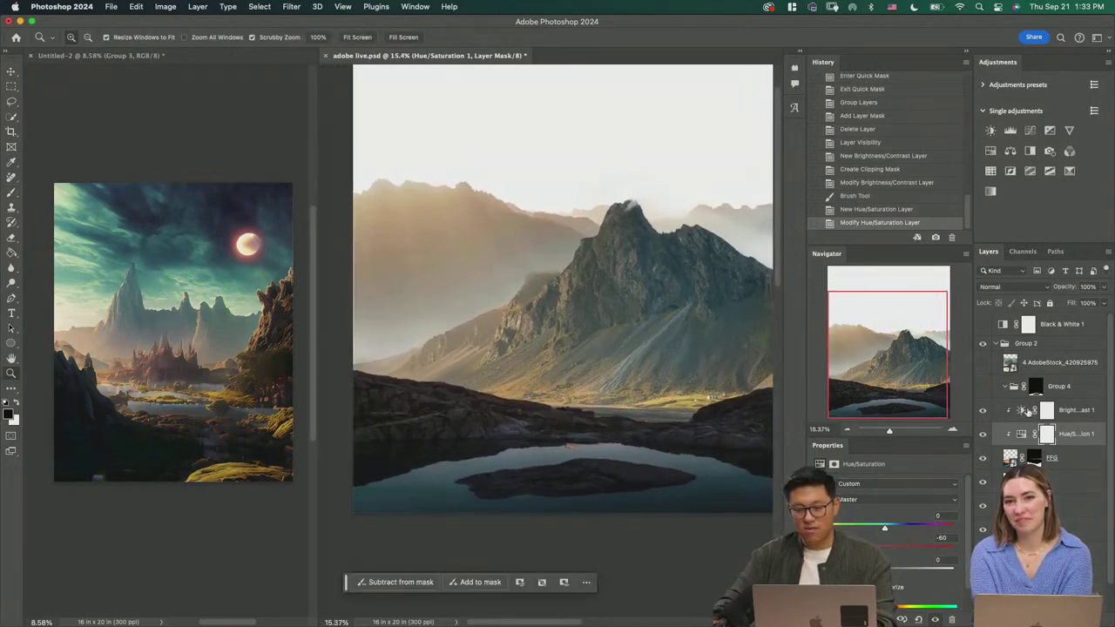
{"action": "left_click", "coordinate": [1028, 412]}
{"action": "left_click_drag", "start_coordinate": [856, 518], "coordinate": [863, 522]}
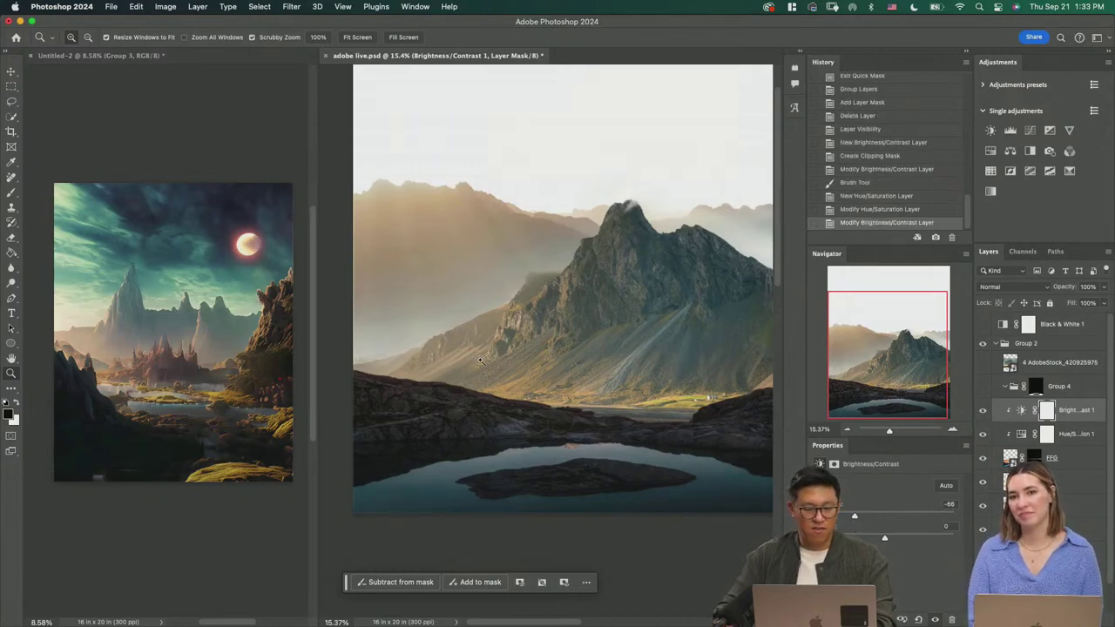
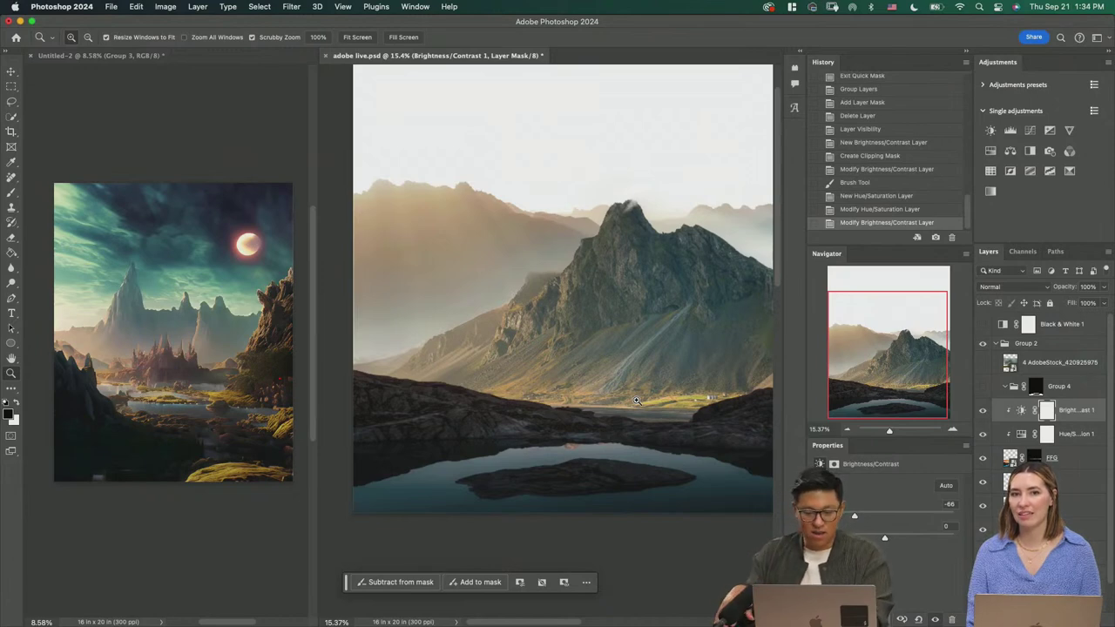
{"action": "left_click", "coordinate": [1021, 410]}
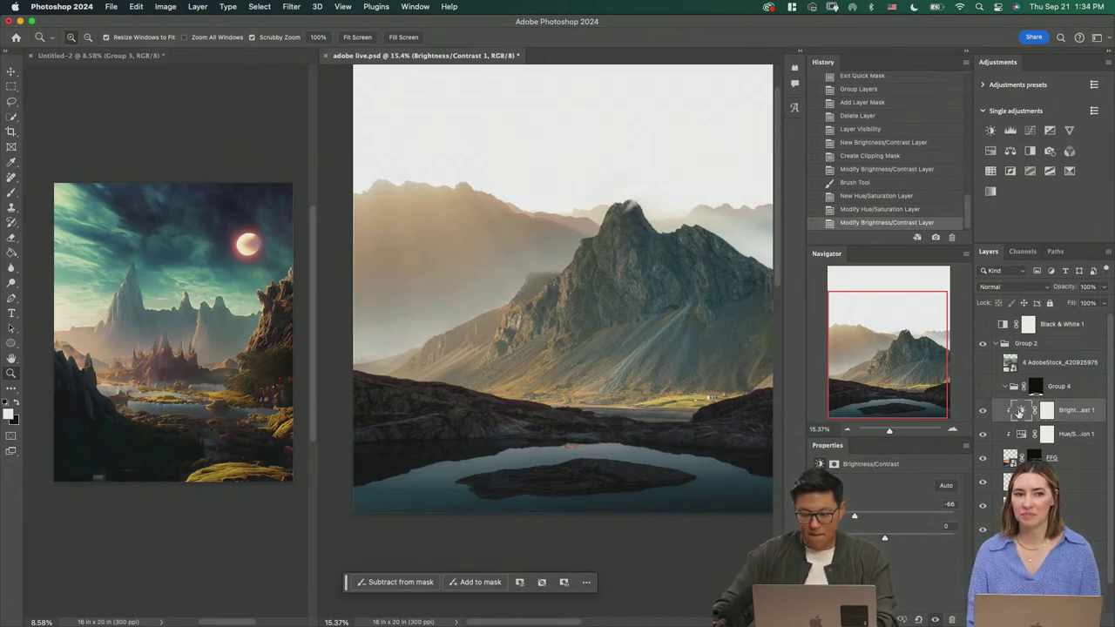
{"action": "mouse_move", "coordinate": [854, 516]}
{"action": "left_mouse_down"}
{"action": "mouse_move", "coordinate": [843, 519]}
{"action": "mouse_move", "coordinate": [853, 517]}
{"action": "left_mouse_up"}
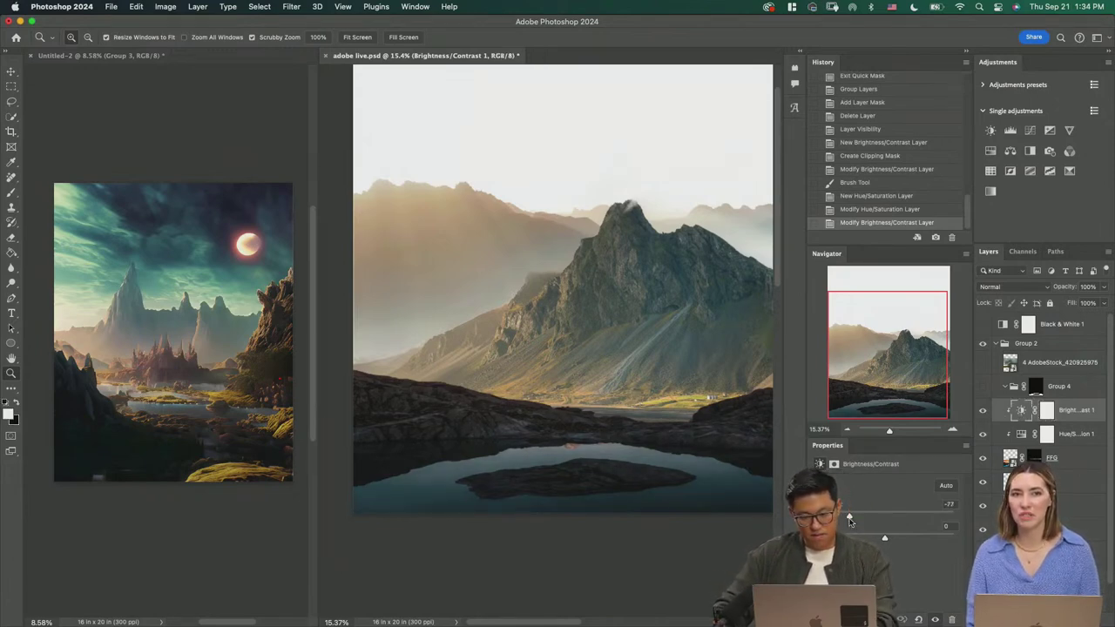
Step: Try a clipped Color Balance adjustment on the foreground with midtones at green +12 and blue -10, and delete it
{"action": "left_click", "coordinate": [1011, 150]}
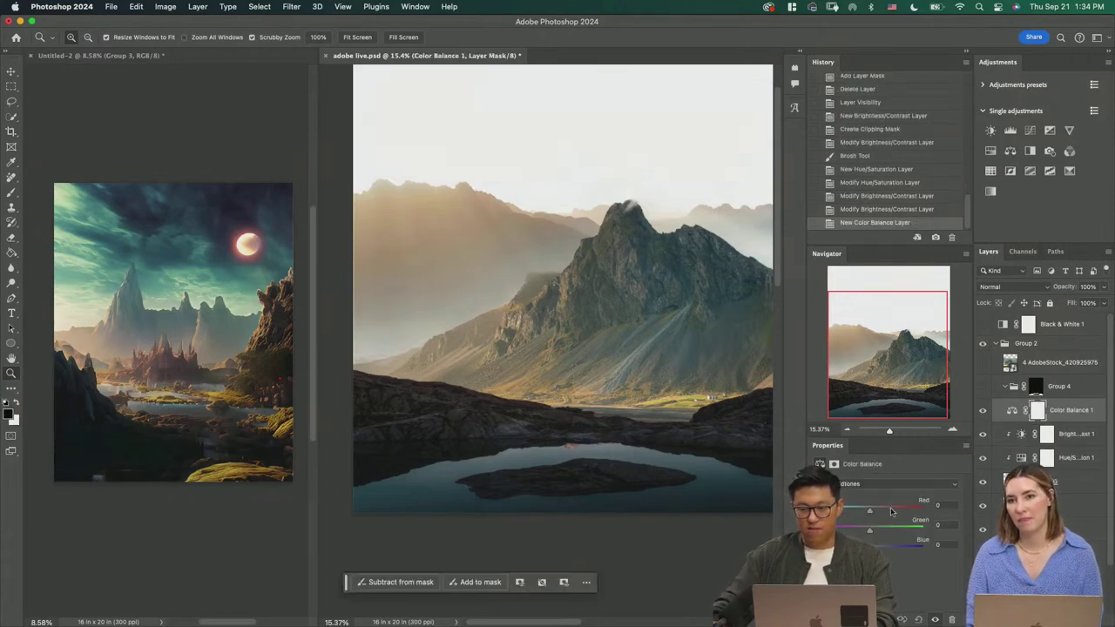
{"action": "key", "text": "alt+super+g"}
{"action": "left_click_drag", "start_coordinate": [869, 530], "coordinate": [876, 534]}
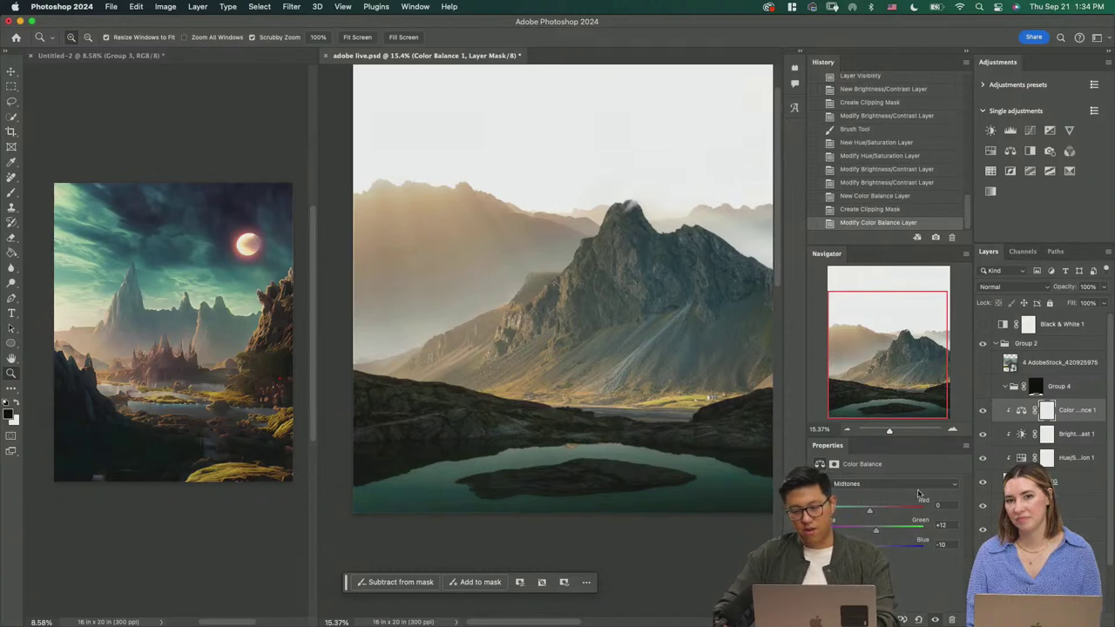
{"action": "key", "text": "BackSpace"}
{"action": "key", "text": "BackSpace"}
Step: Add a Selective Color adjustment above the Brightness/Contrast layer and clip it to the foreground stack
{"action": "left_click", "coordinate": [1043, 620]}
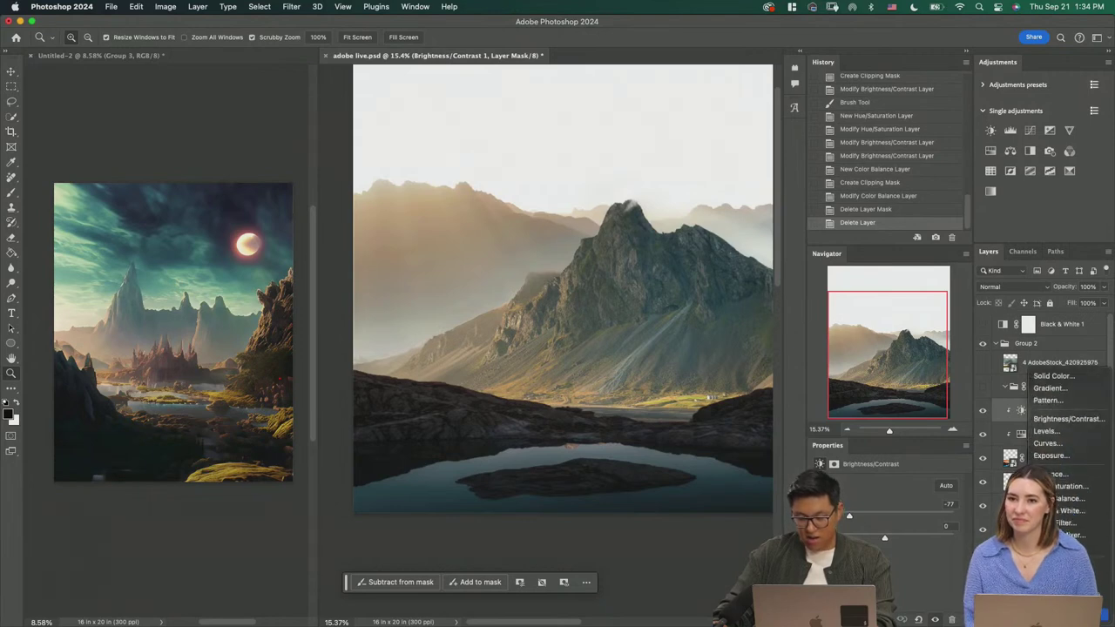
{"action": "left_click", "coordinate": [1058, 615]}
{"action": "left_click", "coordinate": [1013, 420], "text": "alt"}
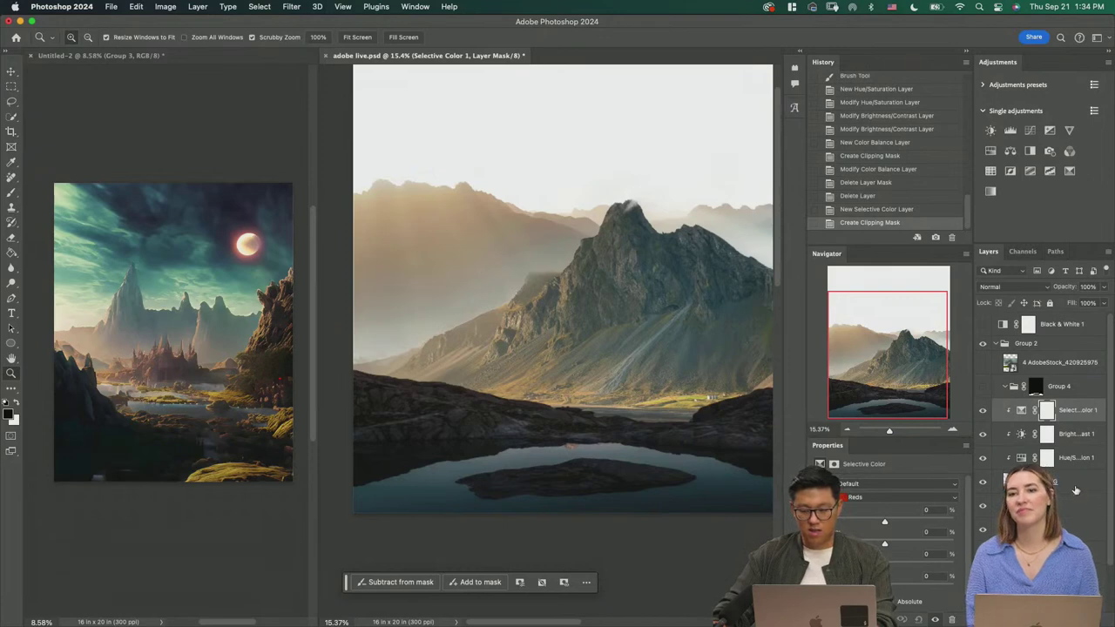
Step: Label the FFG layer and its three clipped adjustment layers with the yellow color
{"action": "left_click", "coordinate": [1076, 488]}
{"action": "left_click", "coordinate": [1079, 411], "text": "shift"}
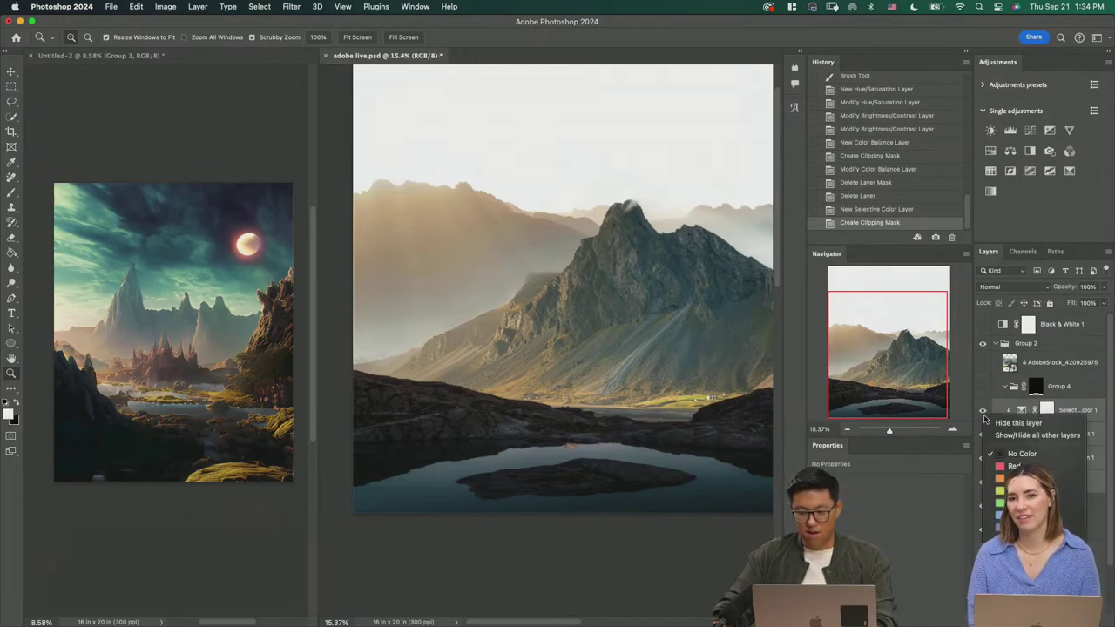
{"action": "left_click", "coordinate": [1028, 490]}
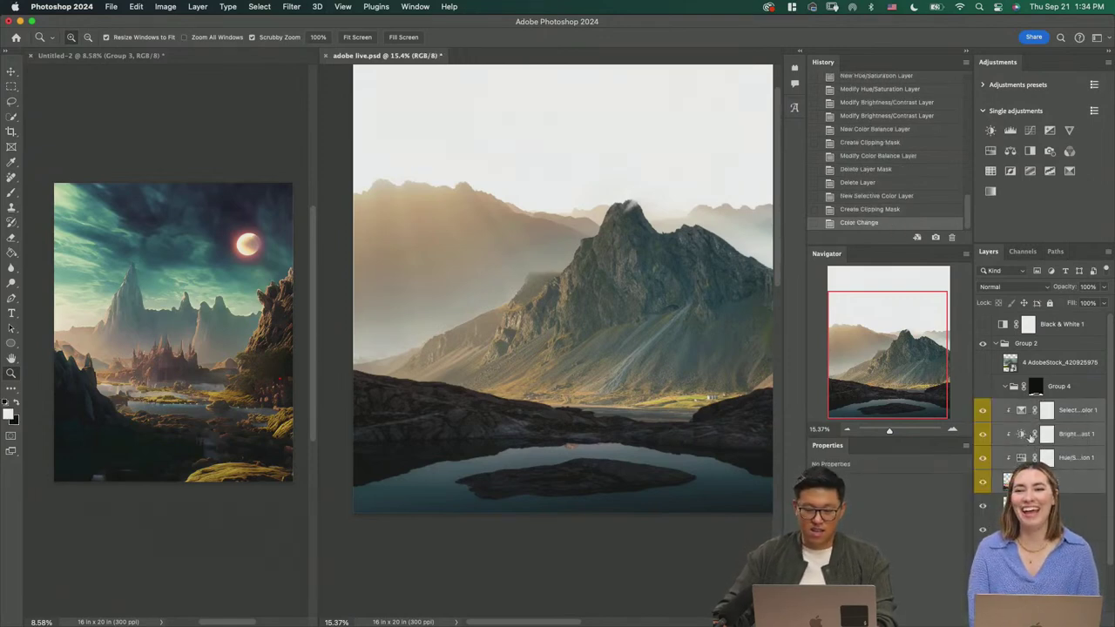
Step: Tint the foreground's Blacks in the Selective Color adjustment with cyan +2, magenta -3 and yellow +5
{"action": "left_click", "coordinate": [1076, 489]}
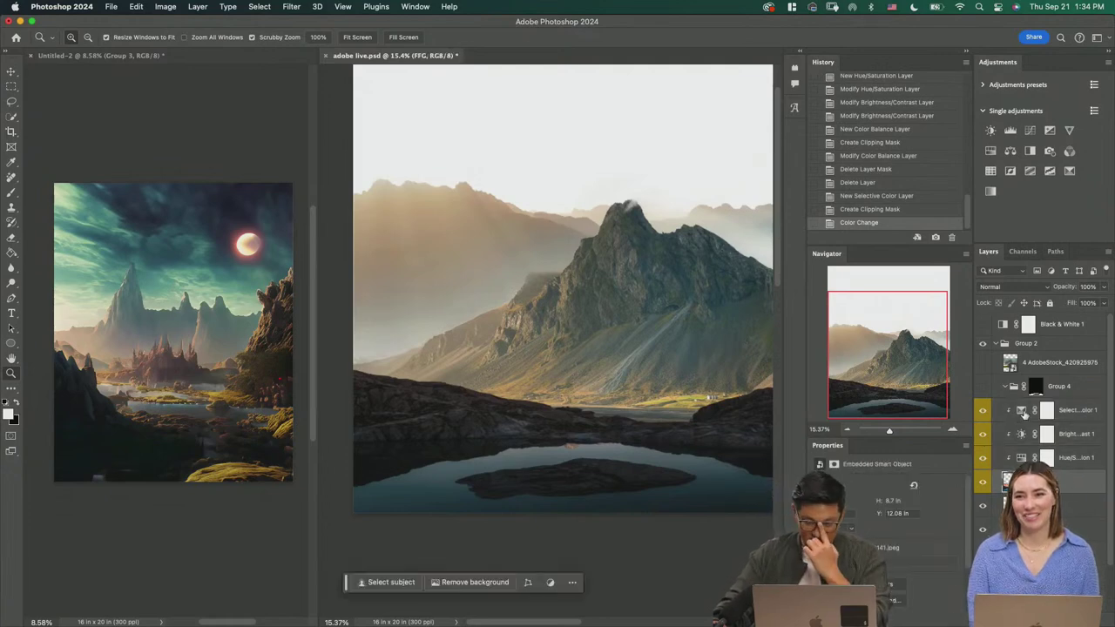
{"action": "left_click", "coordinate": [1024, 414]}
{"action": "left_click", "coordinate": [889, 495]}
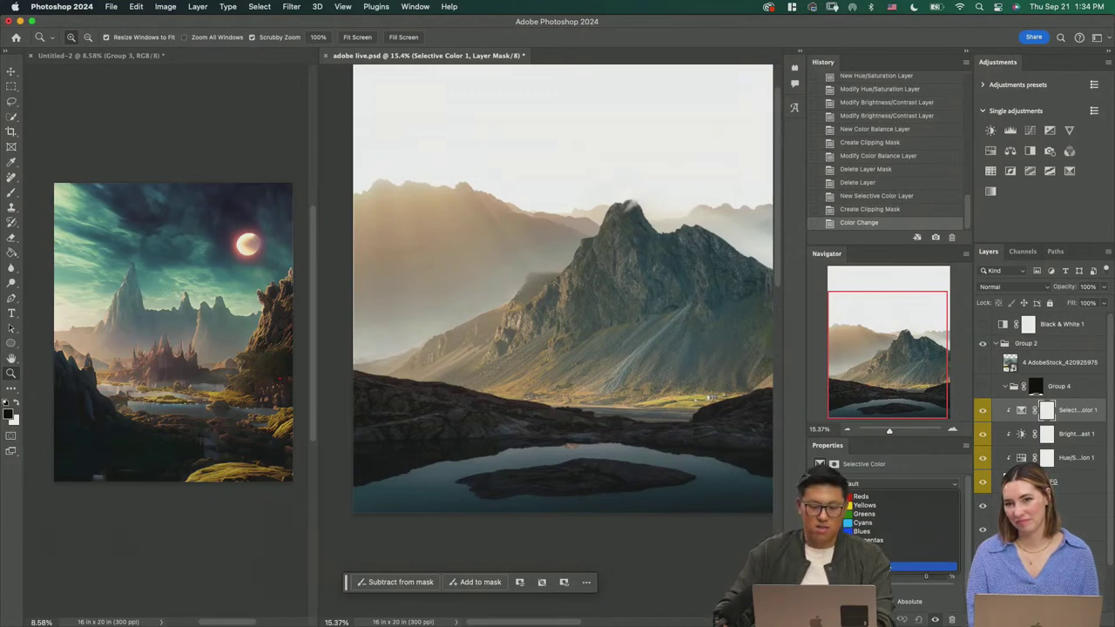
{"action": "left_click", "coordinate": [890, 566]}
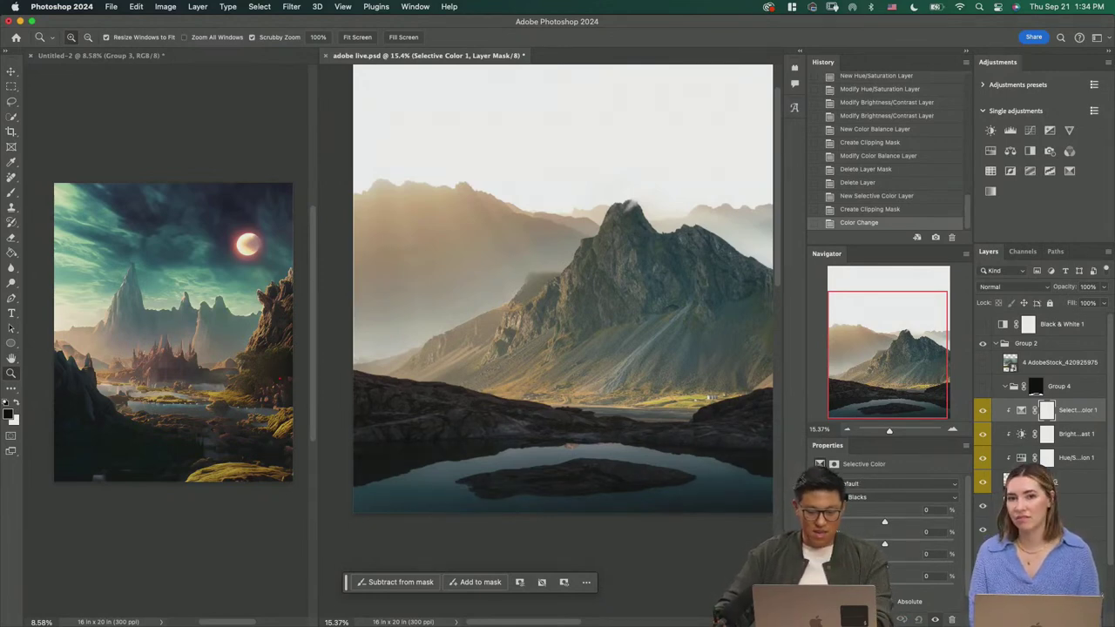
{"action": "left_click_drag", "start_coordinate": [886, 588], "coordinate": [887, 566]}
{"action": "key", "text": "x"}
{"action": "key", "text": "super+z"}
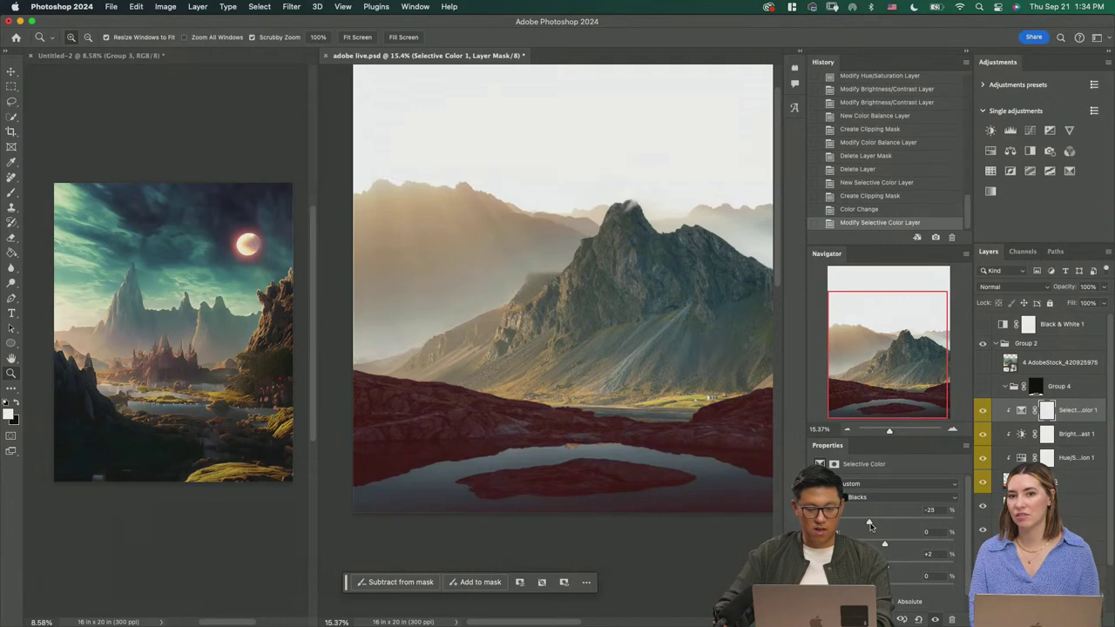
{"action": "left_click_drag", "start_coordinate": [883, 522], "coordinate": [885, 569]}
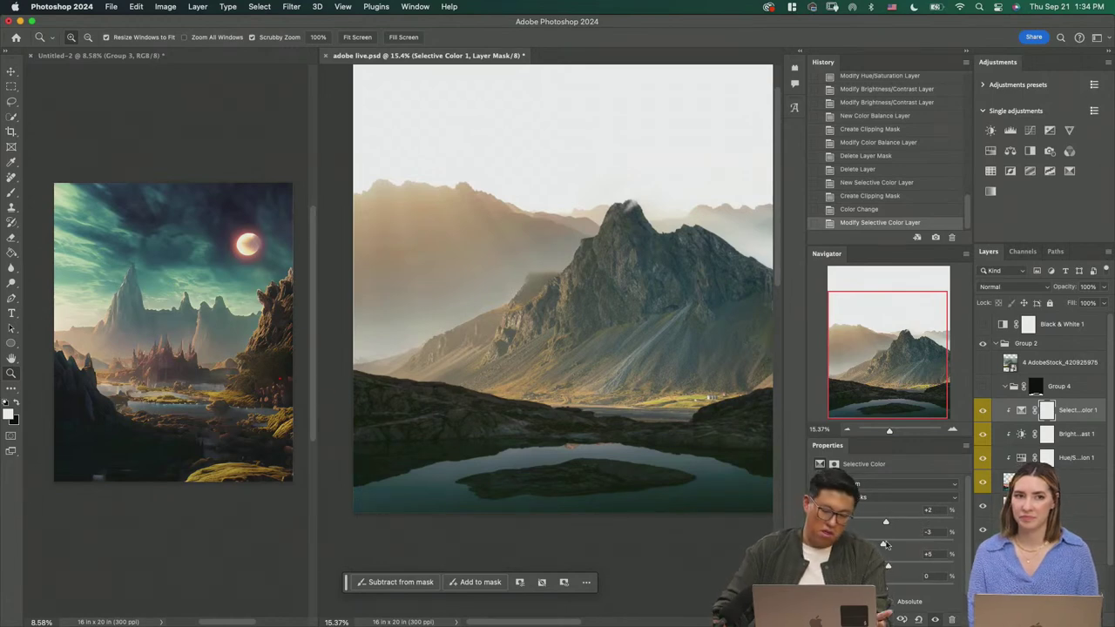
{"action": "left_click_drag", "start_coordinate": [642, 468], "coordinate": [682, 466]}
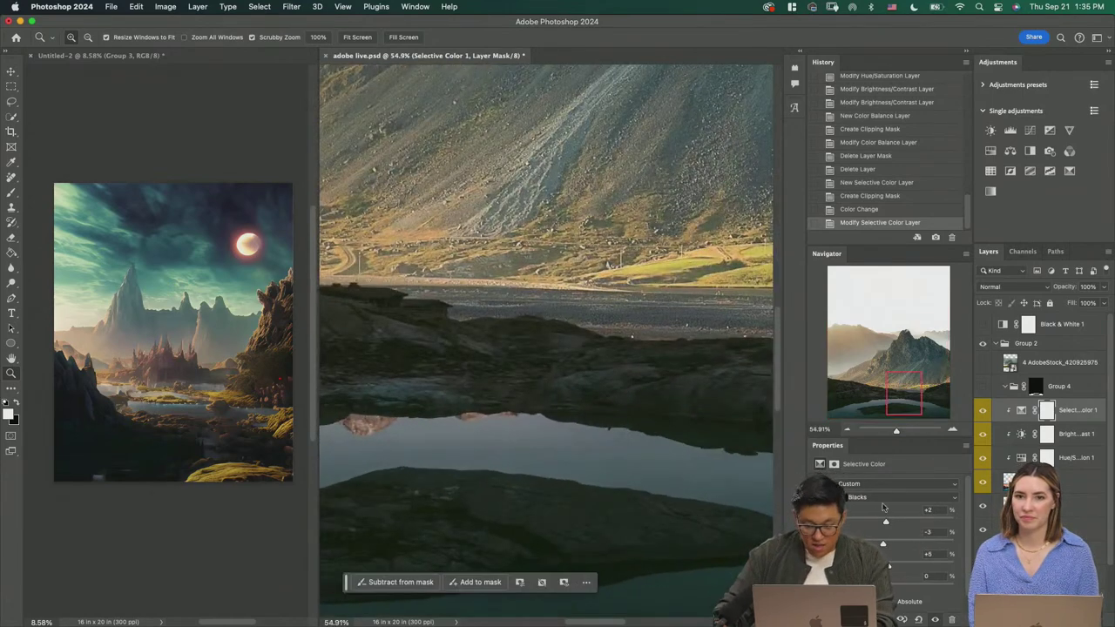
Step: Set the cyan of the Blacks to 0% in the foreground's Selective Color adjustment
{"action": "left_click_drag", "start_coordinate": [886, 522], "coordinate": [878, 522]}
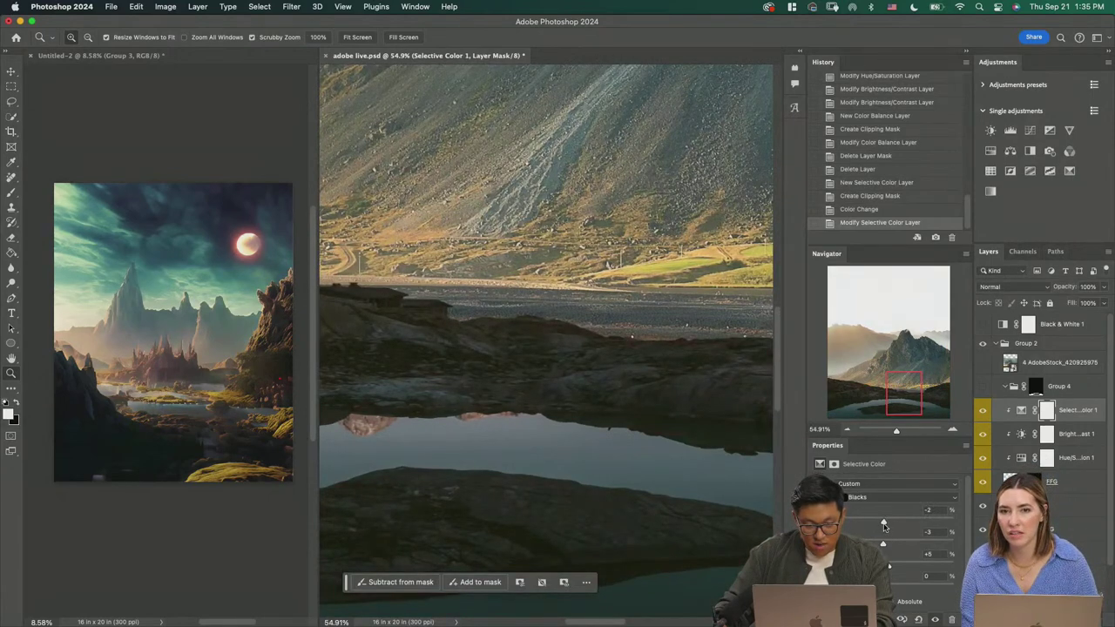
{"action": "left_click_drag", "start_coordinate": [670, 417], "coordinate": [658, 498]}
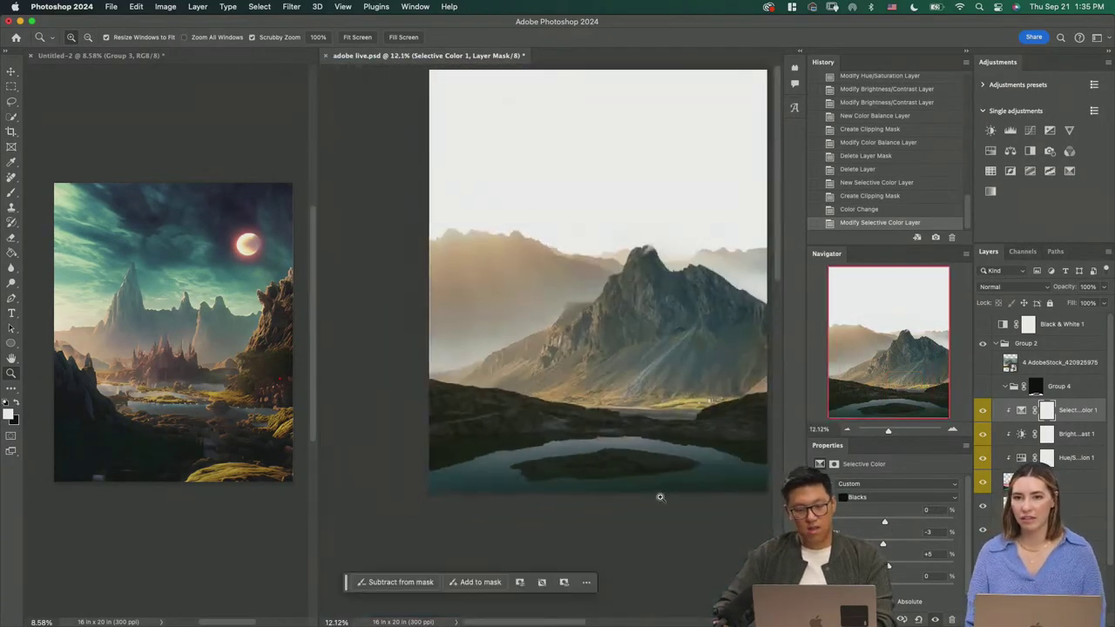
{"action": "left_click_drag", "start_coordinate": [679, 446], "coordinate": [643, 462]}
{"action": "left_click_drag", "start_coordinate": [627, 421], "coordinate": [643, 458]}
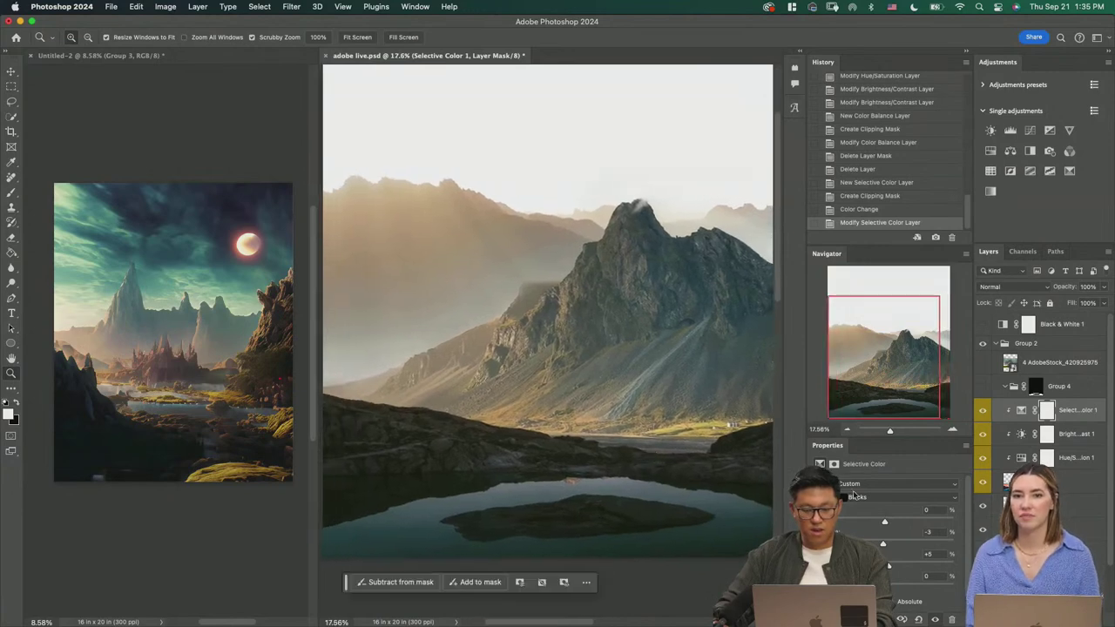
Step: Try lightening the foreground's Neutrals in the Selective Color adjustment with black at -36%, and reset the values to 0%
{"action": "left_click", "coordinate": [874, 497]}
{"action": "left_click", "coordinate": [871, 488]}
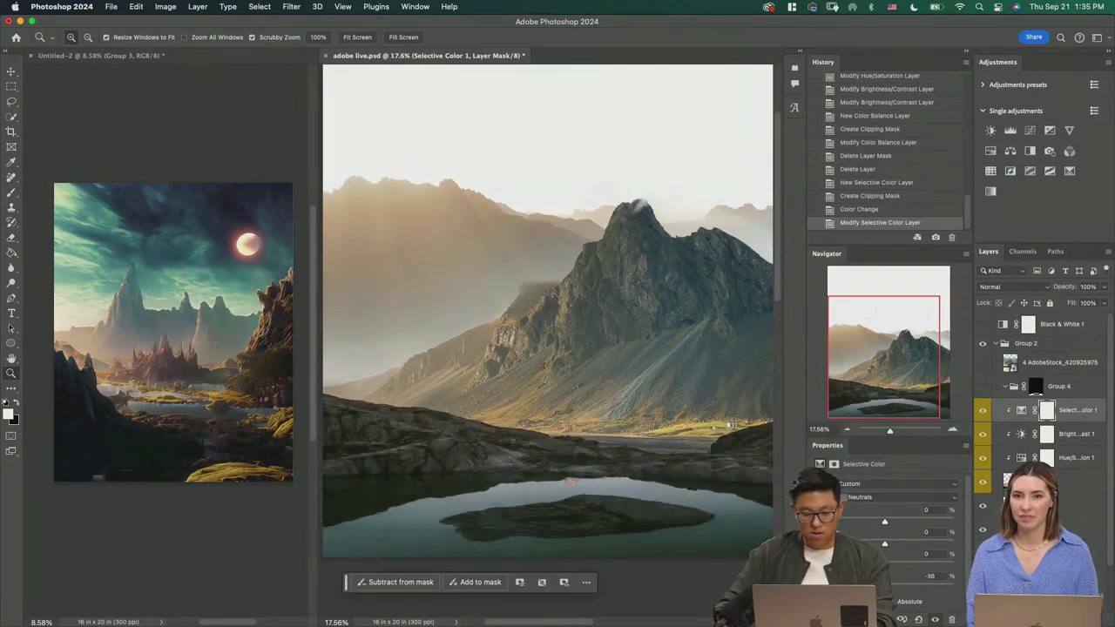
{"action": "mouse_move", "coordinate": [866, 585]}
{"action": "left_mouse_down"}
{"action": "mouse_move", "coordinate": [898, 585]}
{"action": "mouse_move", "coordinate": [885, 586]}
{"action": "left_mouse_up"}
{"action": "left_click_drag", "start_coordinate": [877, 520], "coordinate": [885, 522]}
{"action": "left_click_drag", "start_coordinate": [691, 482], "coordinate": [685, 490]}
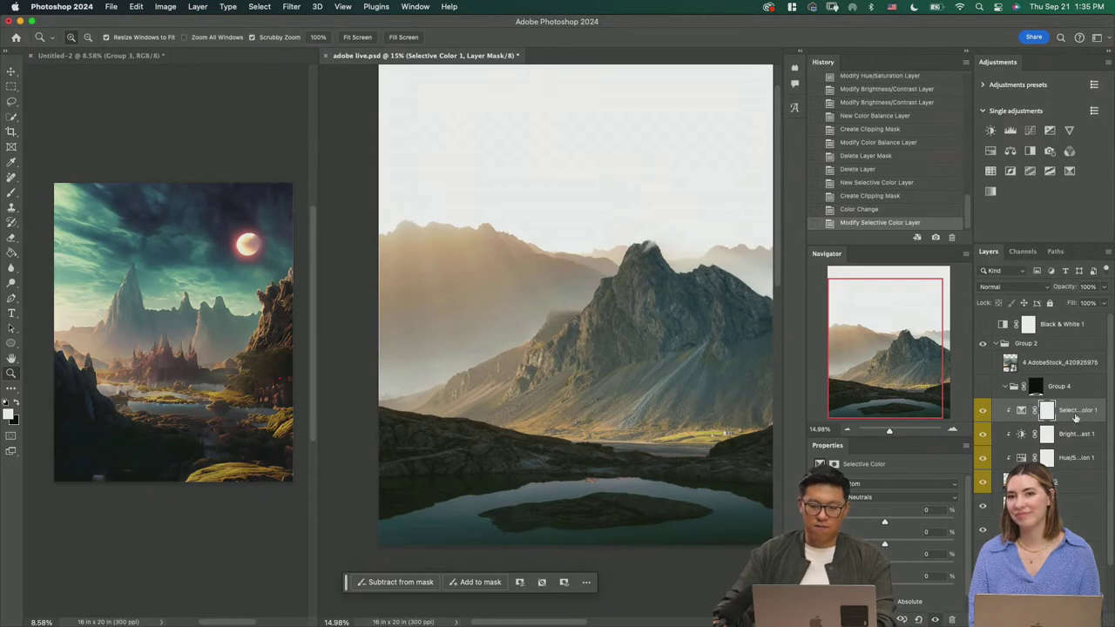
Step: Group the FFG layer with its three clipped adjustment layers and save the document
{"action": "left_click", "coordinate": [1022, 410]}
{"action": "left_click", "coordinate": [1073, 483], "text": "shift"}
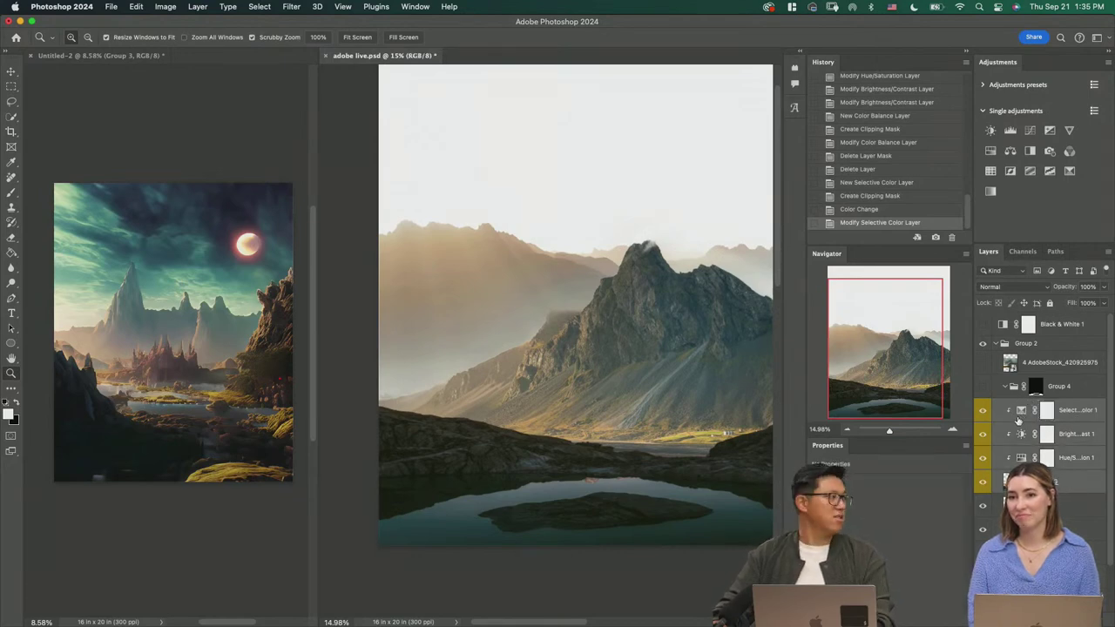
{"action": "key", "text": "super+g"}
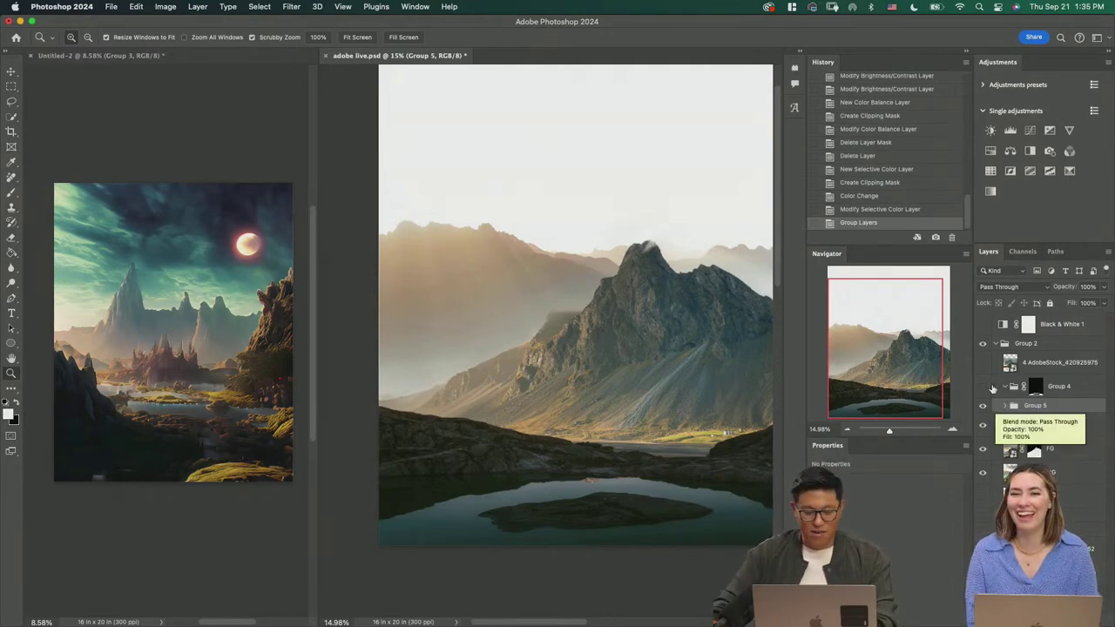
{"action": "key", "text": "super+s"}
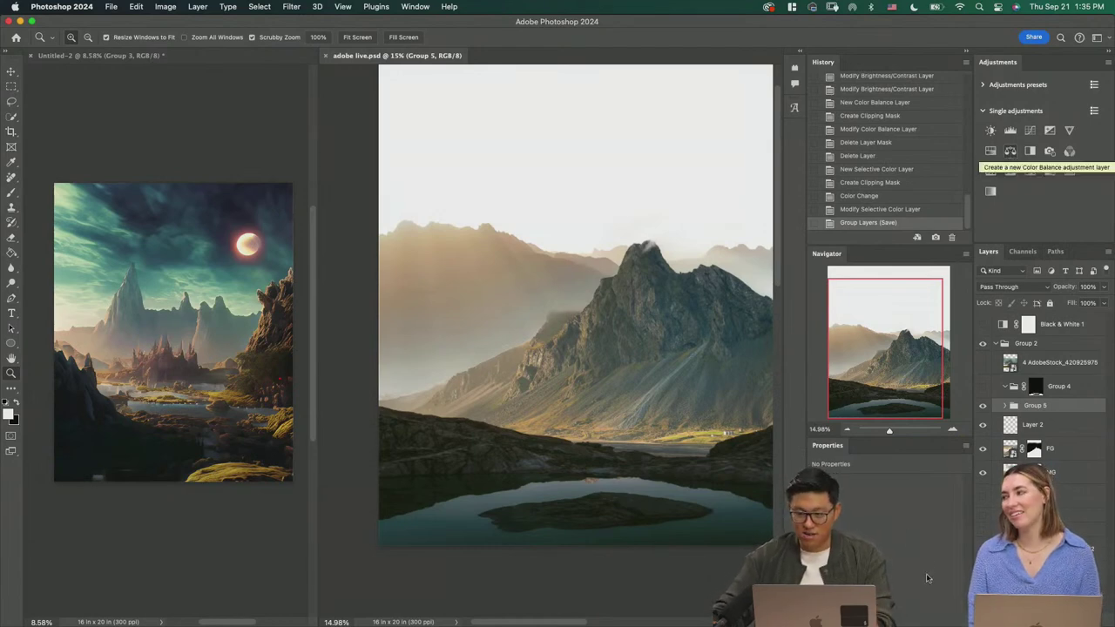
Step: Check the new foreground group by toggling its visibility, and rename it puddle
{"action": "left_click", "coordinate": [983, 407]}
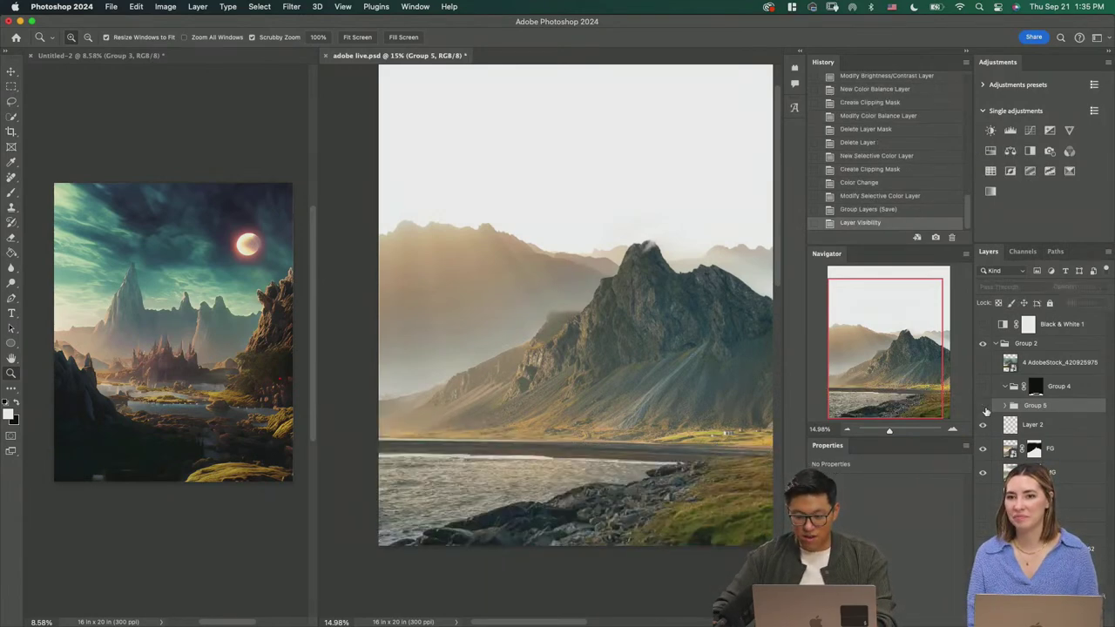
{"action": "left_click", "coordinate": [982, 407]}
{"action": "type", "text": "pu"}
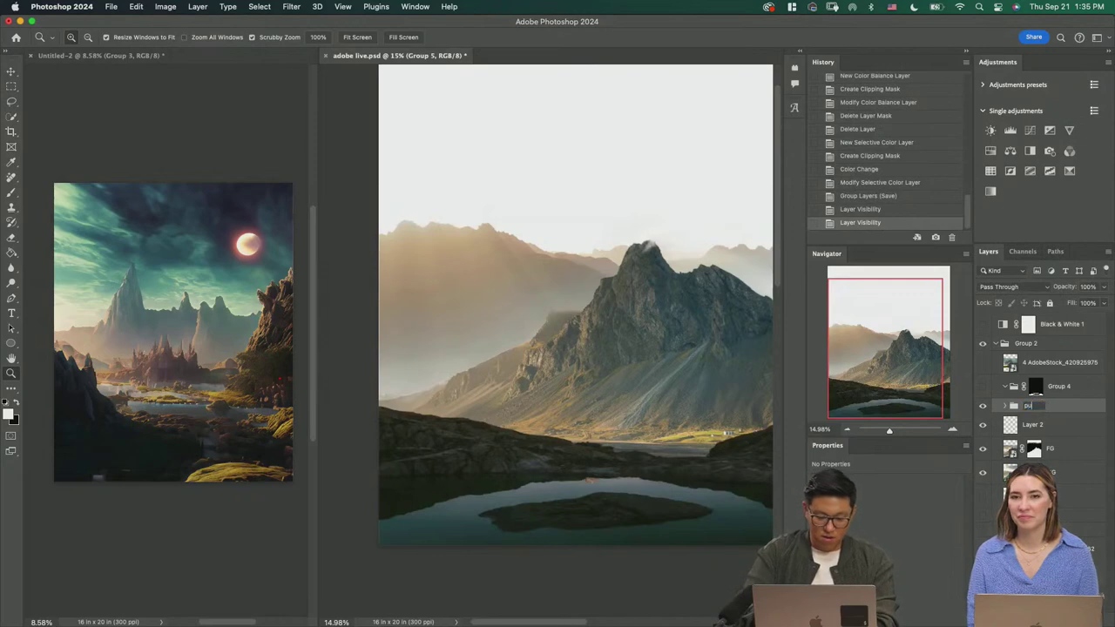
{"action": "type", "text": "ddle"}
{"action": "key", "text": "Return"}
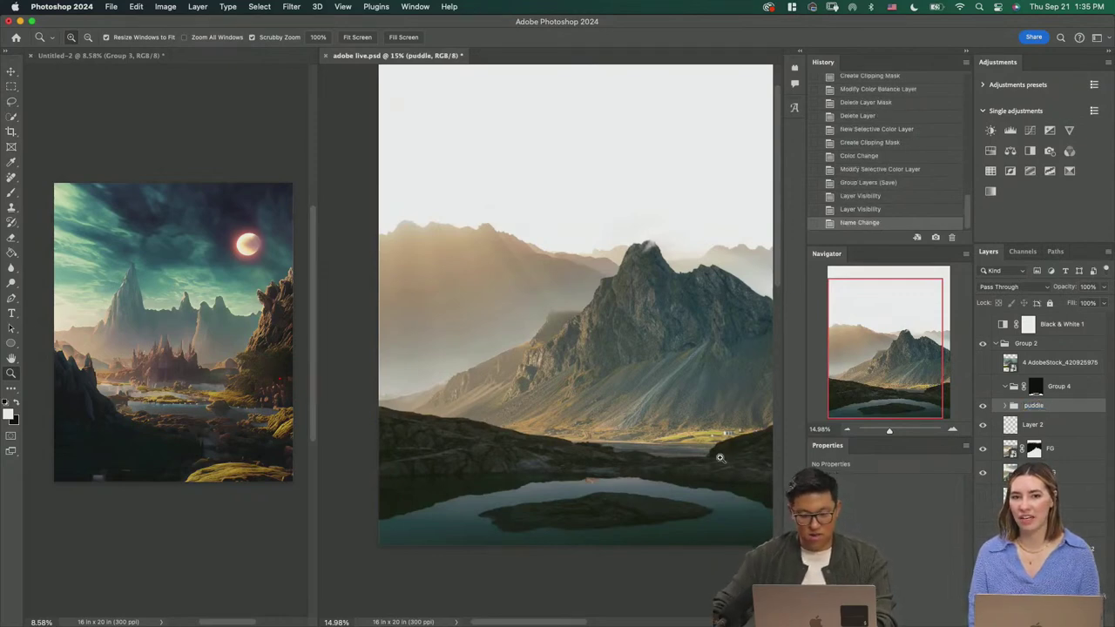
Step: Identify the FG mountain layer by toggling its visibility, and rename it m1
{"action": "left_click_drag", "start_coordinate": [720, 431], "coordinate": [704, 449]}
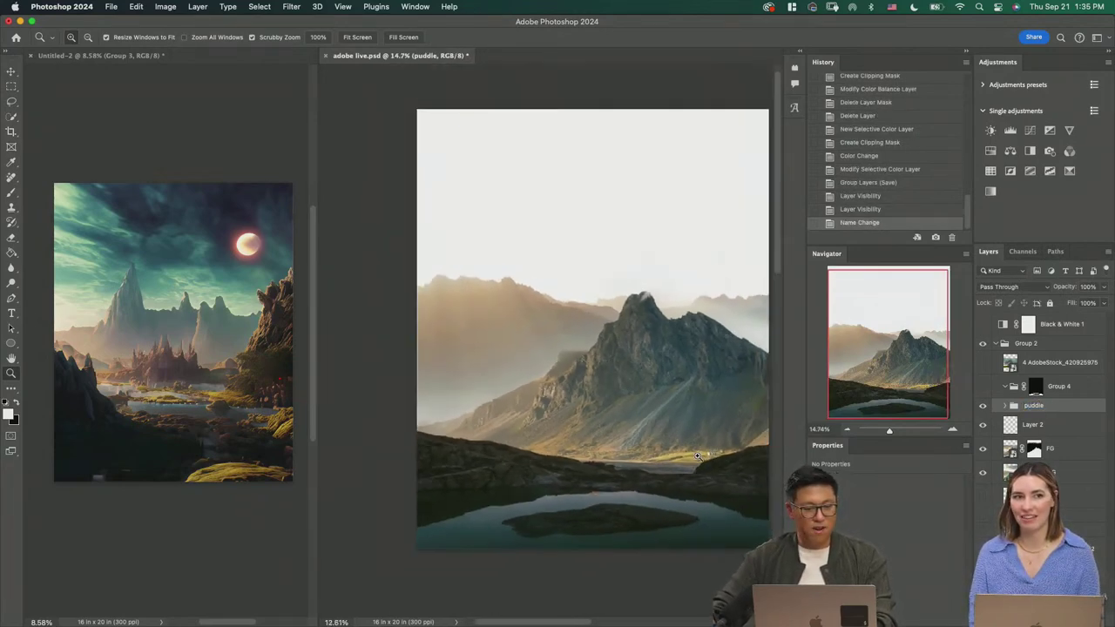
{"action": "left_click_drag", "start_coordinate": [724, 490], "coordinate": [693, 435]}
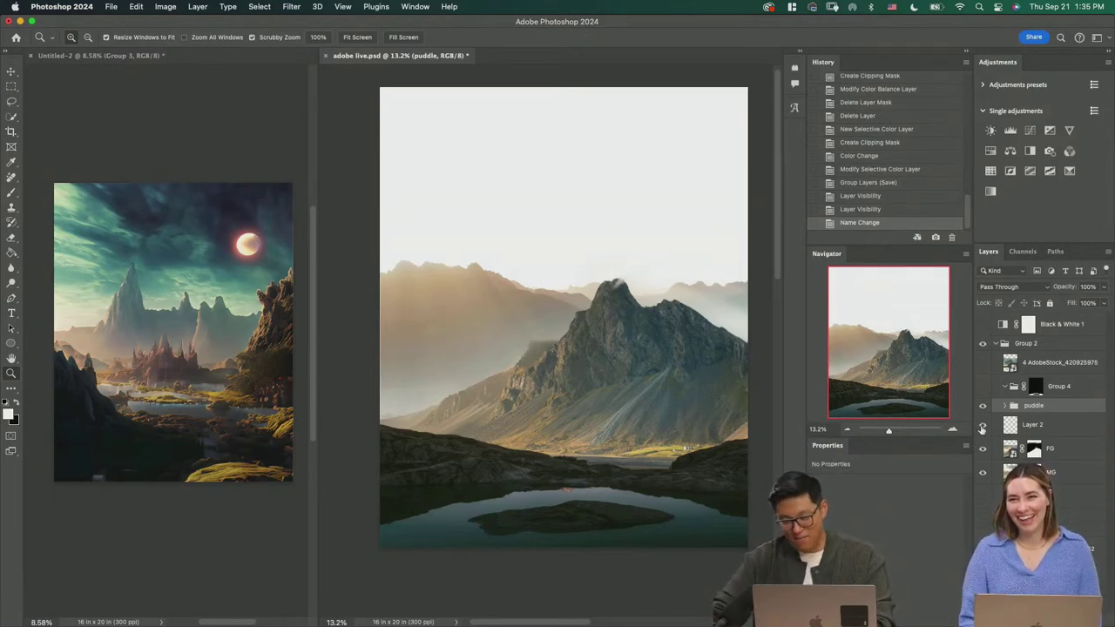
{"action": "left_click", "coordinate": [1068, 454]}
{"action": "left_click", "coordinate": [982, 449]}
{"action": "left_click", "coordinate": [983, 449]}
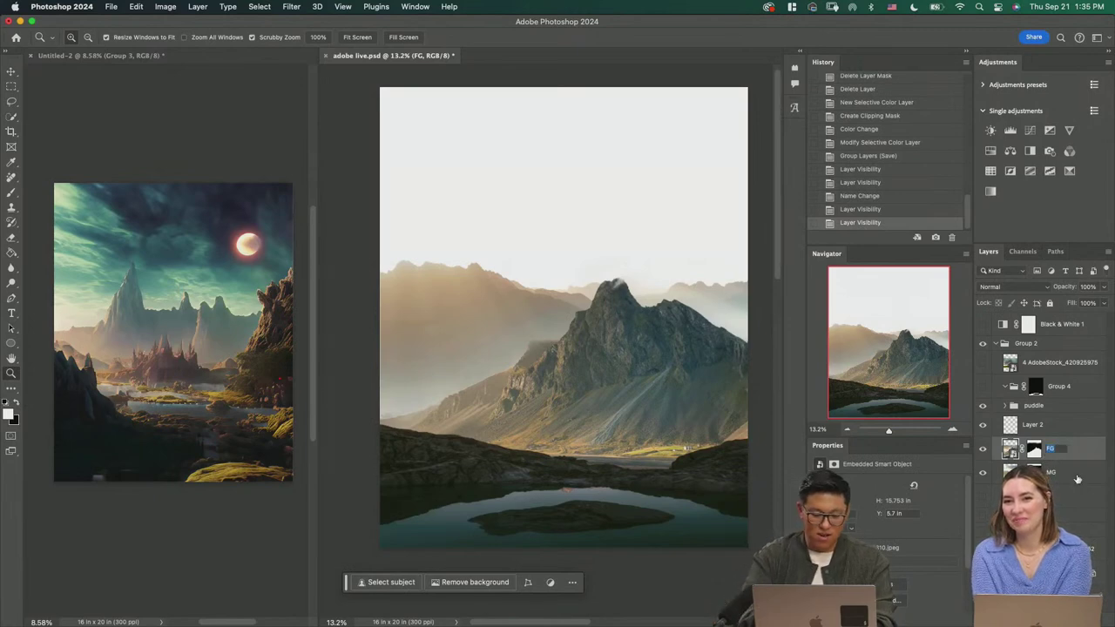
{"action": "type", "text": "m1"}
{"action": "key", "text": "Return"}
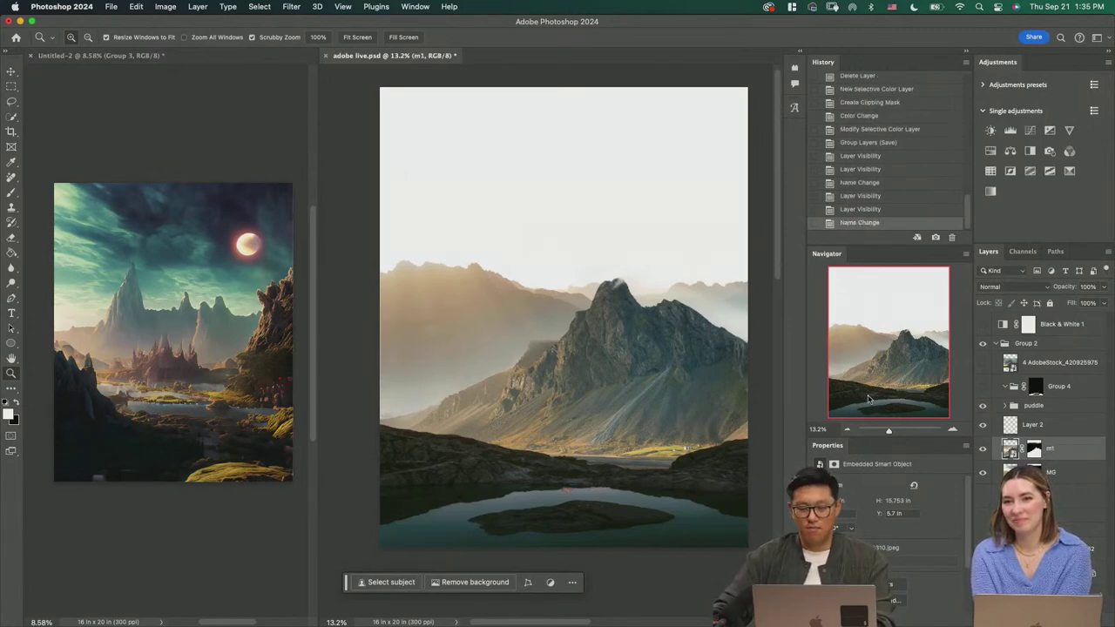
Step: Select the whole main mountain on the m1 layer with Quick Selection and check the selection in Quick Mask
{"action": "key", "text": "w"}
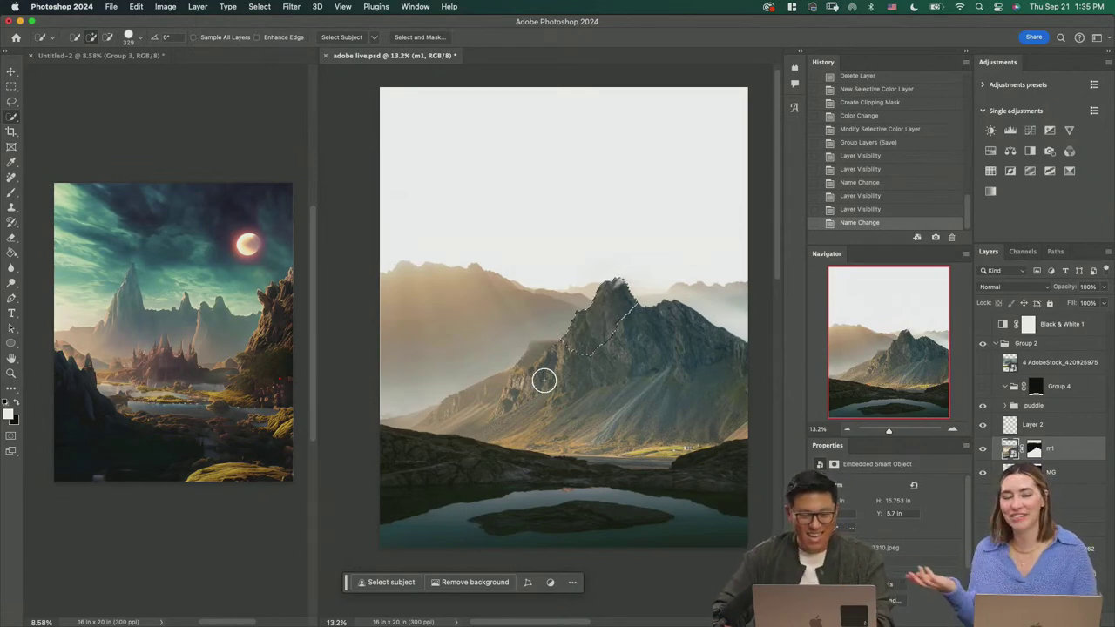
{"action": "mouse_move", "coordinate": [545, 381]}
{"action": "left_mouse_down"}
{"action": "mouse_move", "coordinate": [603, 343]}
{"action": "mouse_move", "coordinate": [574, 361]}
{"action": "mouse_move", "coordinate": [679, 349]}
{"action": "left_mouse_up"}
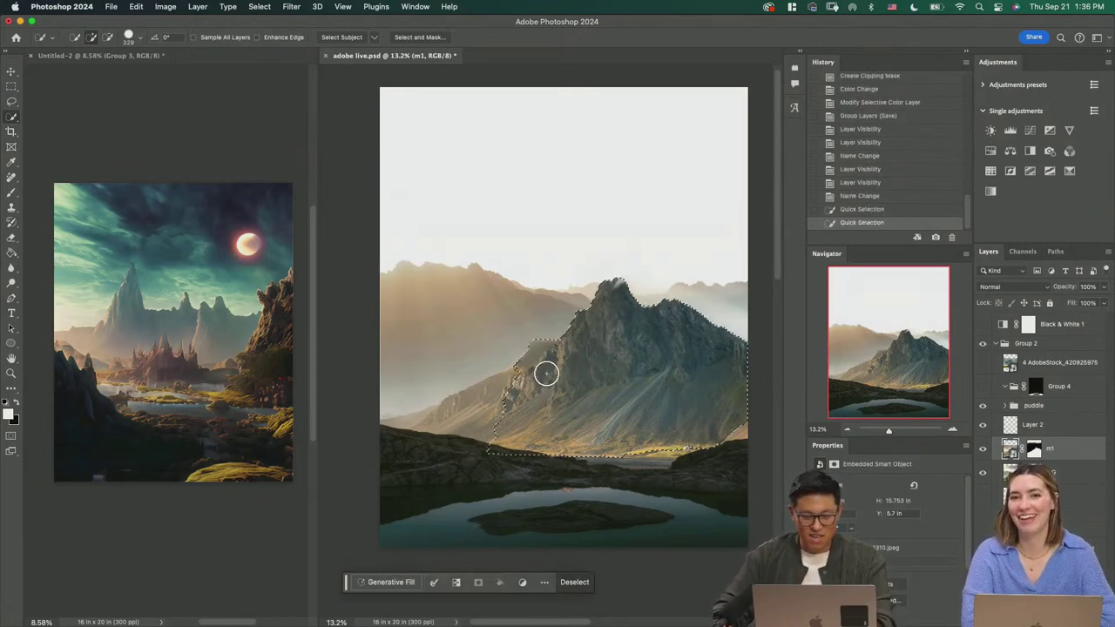
{"action": "left_click_drag", "start_coordinate": [546, 374], "coordinate": [451, 407]}
{"action": "left_click_drag", "start_coordinate": [726, 418], "coordinate": [745, 427]}
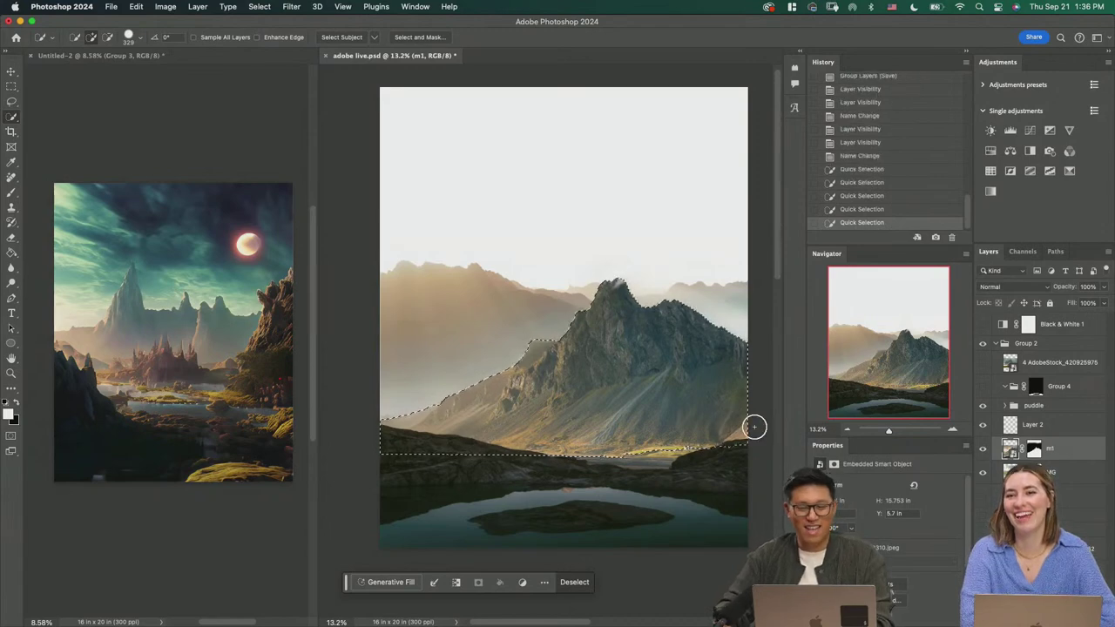
{"action": "key", "text": "q"}
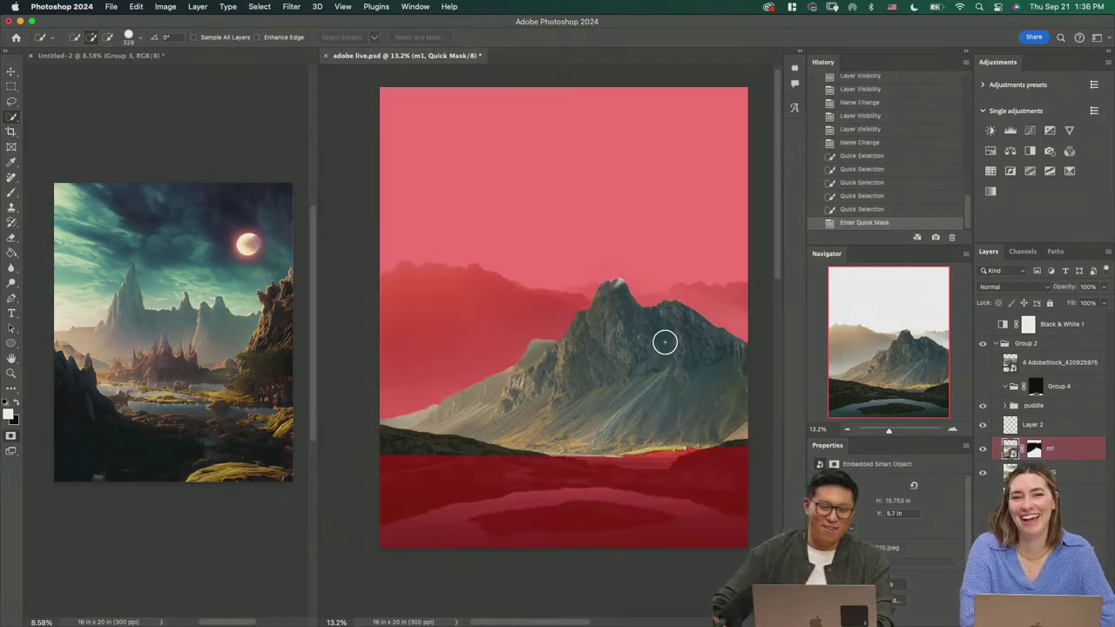
{"action": "key", "text": "q"}
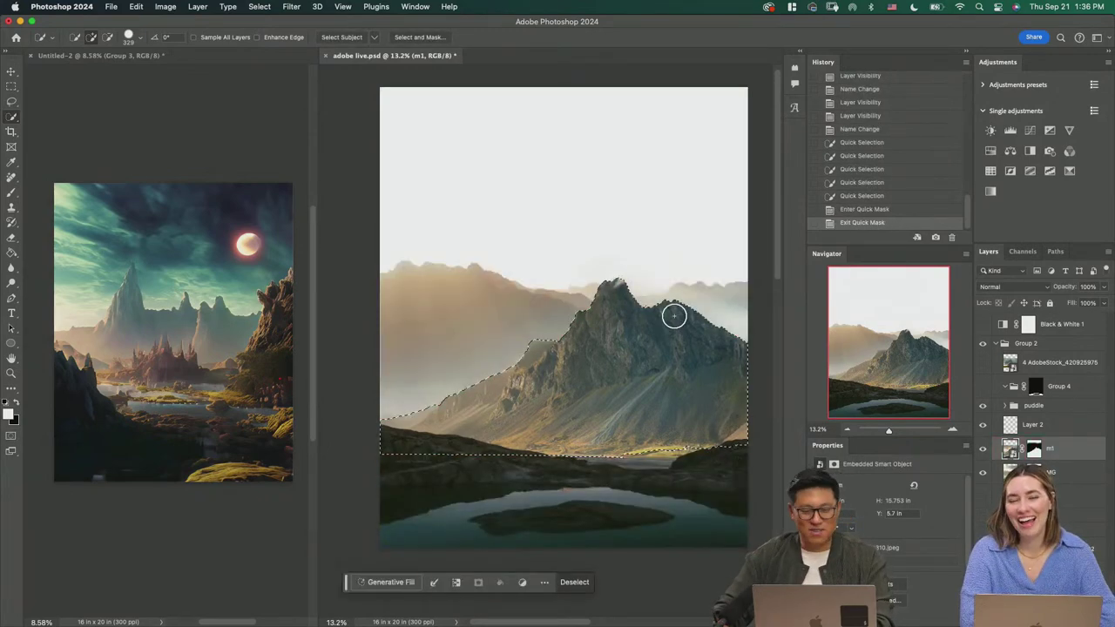
Step: Label the puddle group yellow and the m1 layer blue
{"action": "right_click", "coordinate": [984, 407]}
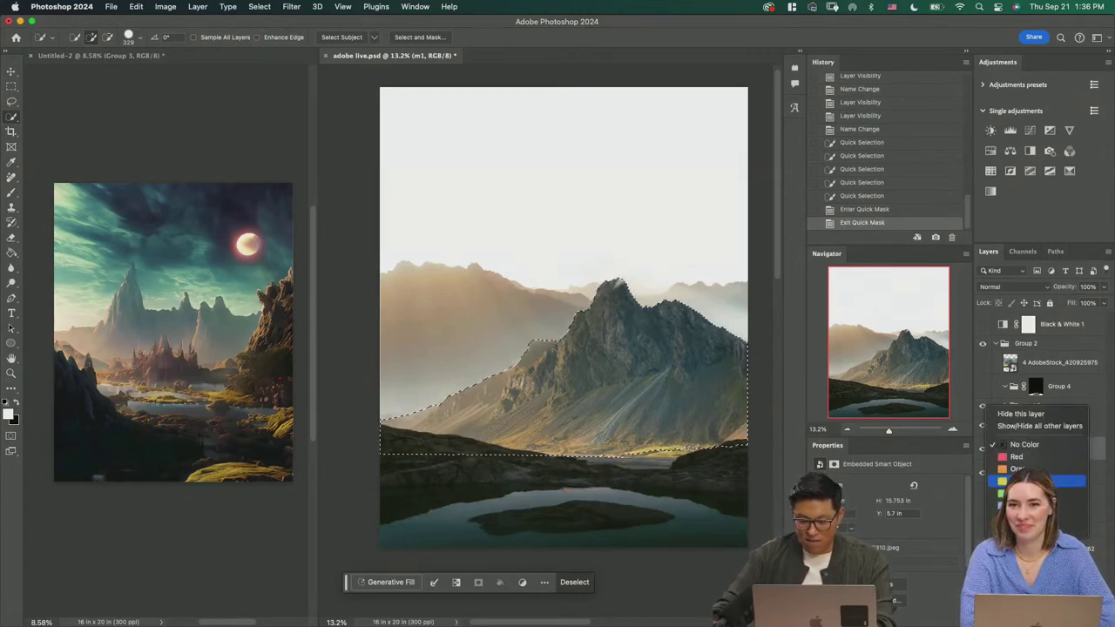
{"action": "left_click", "coordinate": [1010, 481]}
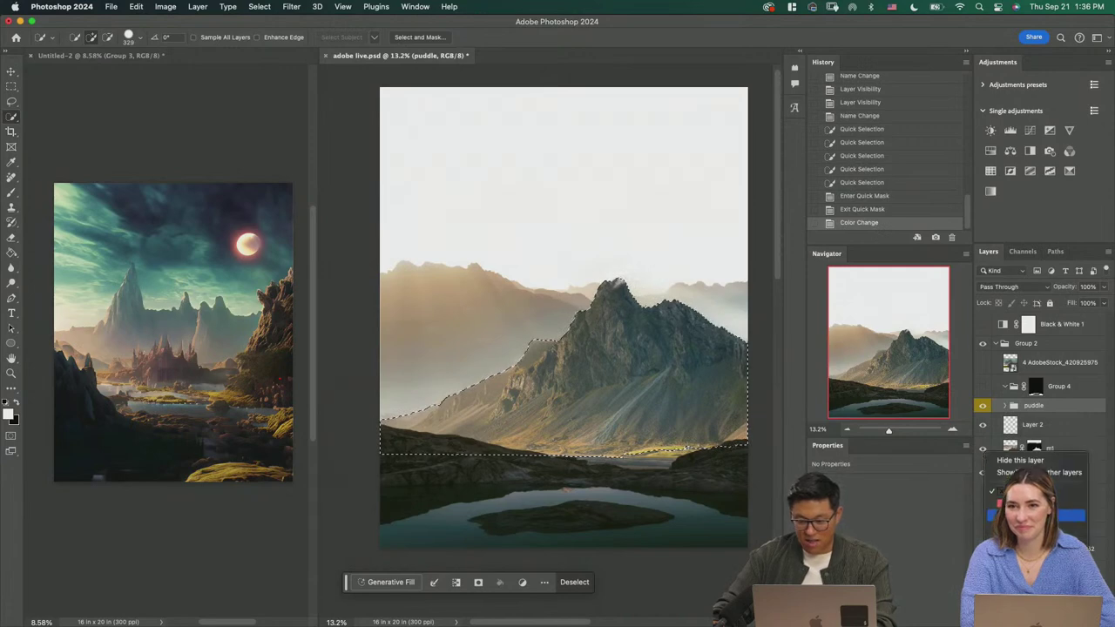
{"action": "left_click", "coordinate": [1012, 552]}
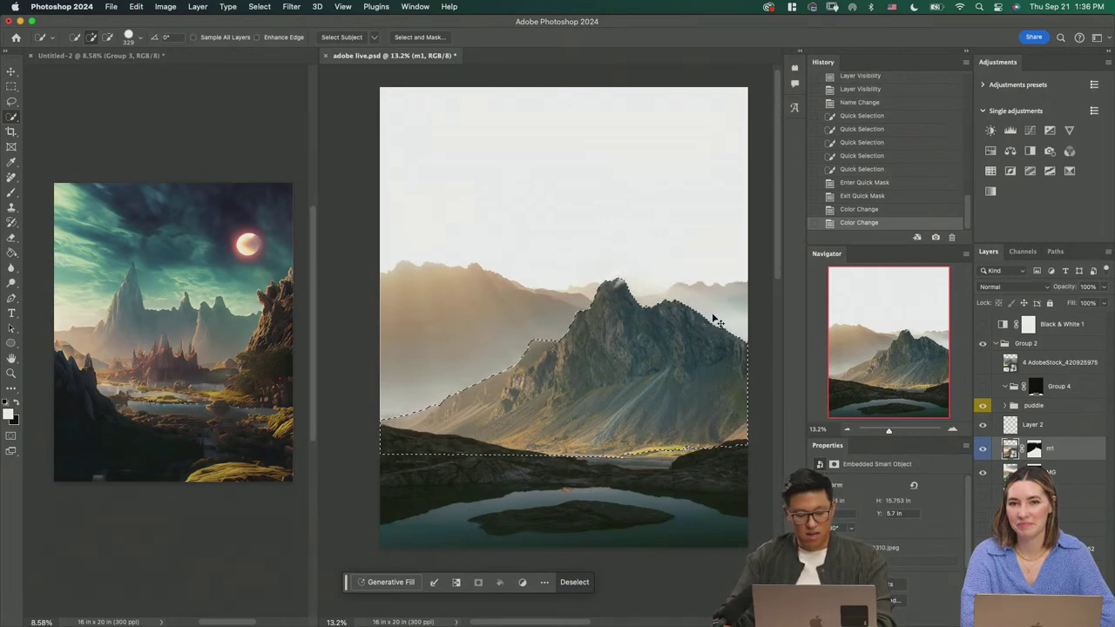
Step: Copy the selected mountain onto a new layer and flip the copy vertically
{"action": "key", "text": "super+c"}
{"action": "key", "text": "super+v"}
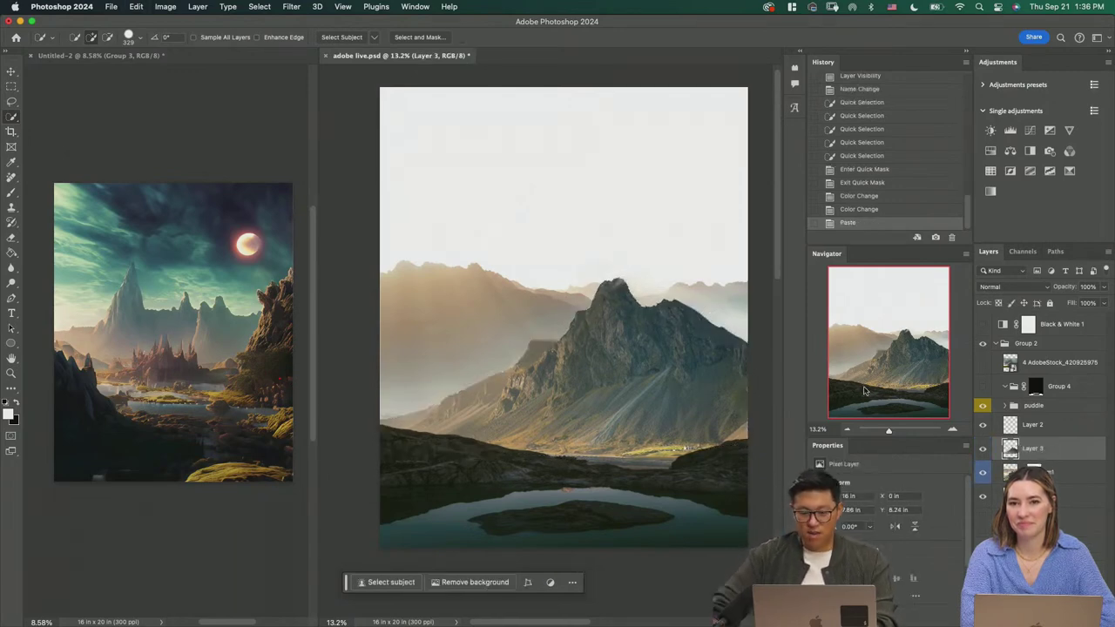
{"action": "key", "text": "super+t"}
{"action": "right_click", "coordinate": [606, 324]}
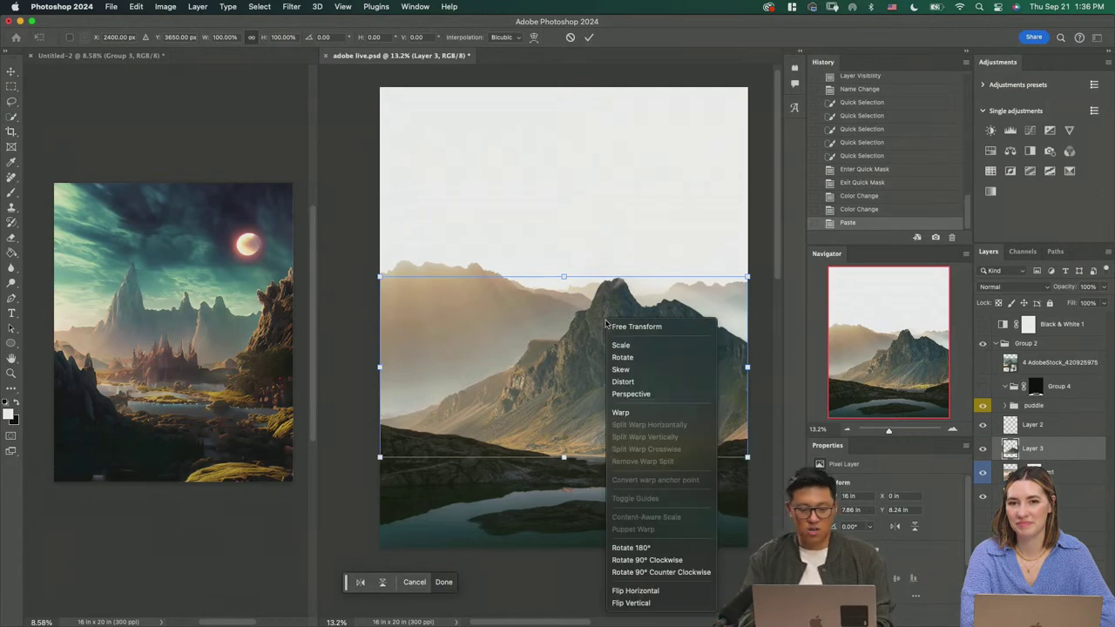
{"action": "left_click", "coordinate": [634, 602]}
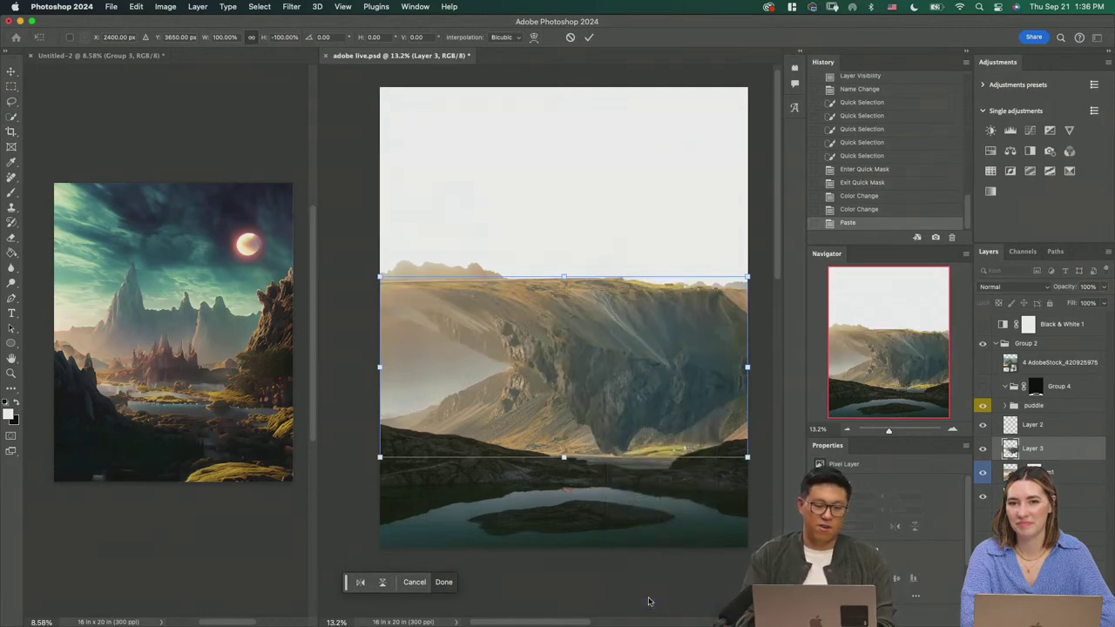
{"action": "key", "text": "Return"}
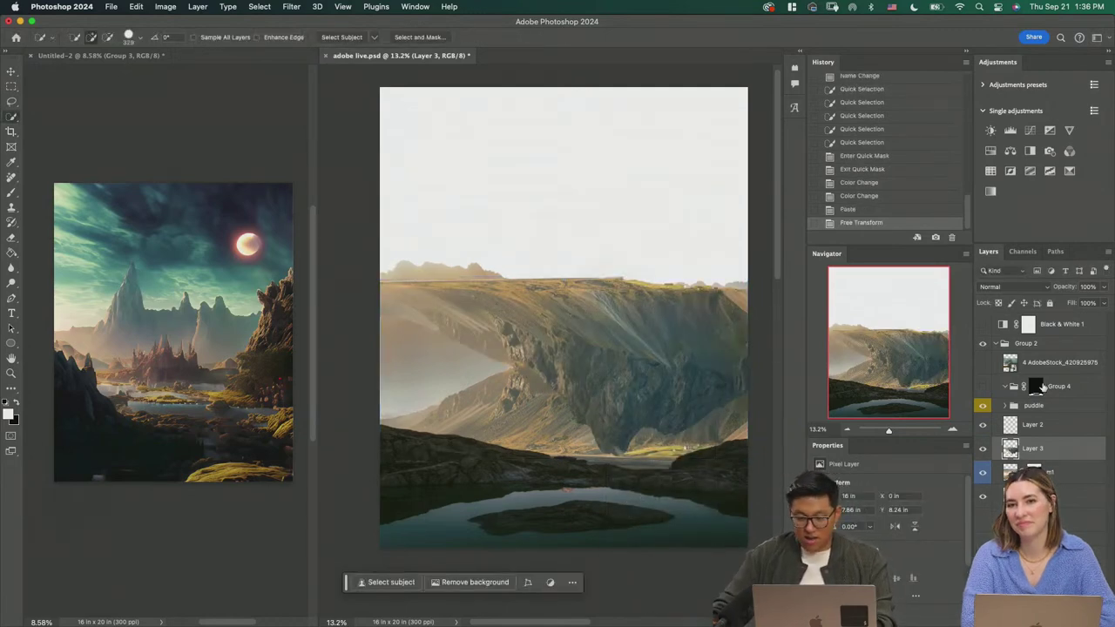
Step: Load the Group 4 mask to check the lake area, place the flipped mountain layer inside Group 4, show the group and deselect
{"action": "left_click", "coordinate": [1036, 387], "text": "super"}
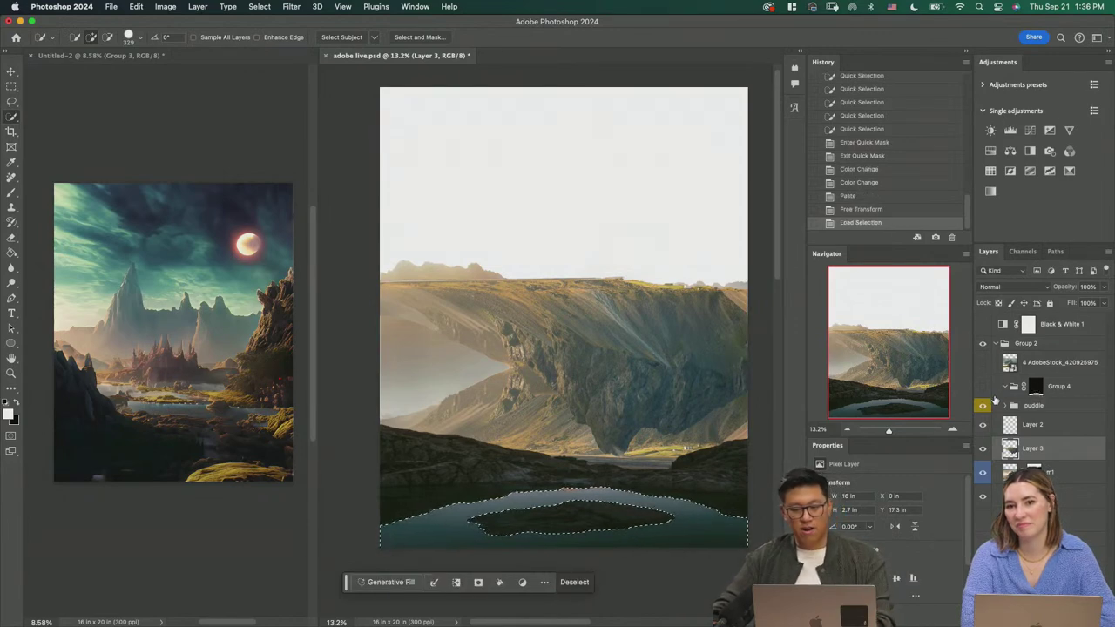
{"action": "left_click_drag", "start_coordinate": [1033, 449], "coordinate": [1034, 406]}
{"action": "left_click", "coordinate": [983, 386]}
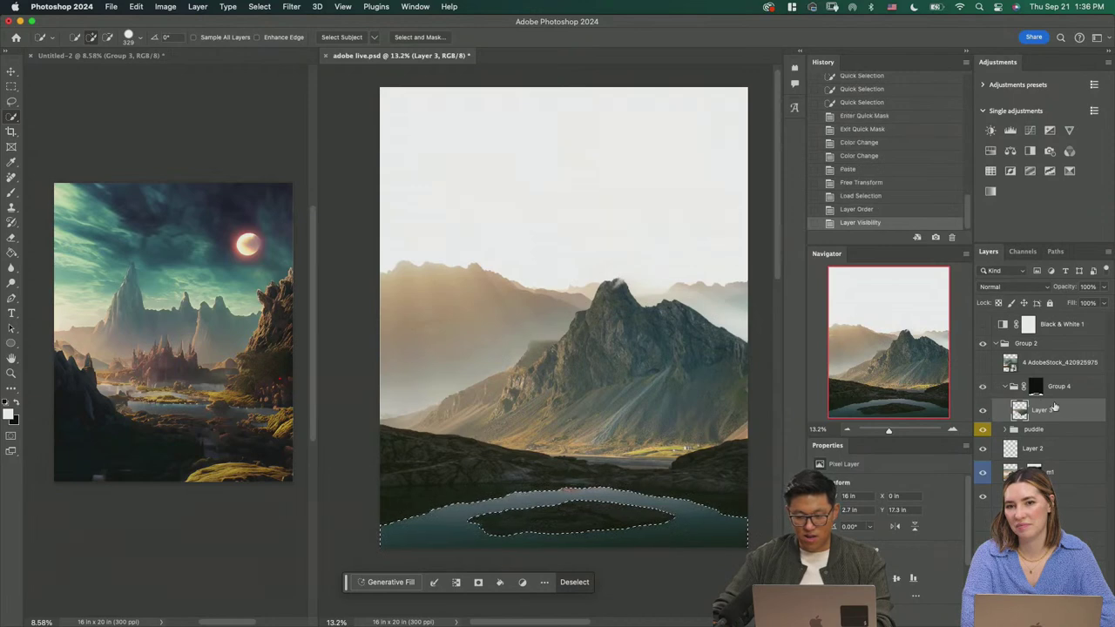
{"action": "key", "text": "m"}
{"action": "key", "text": "super+d"}
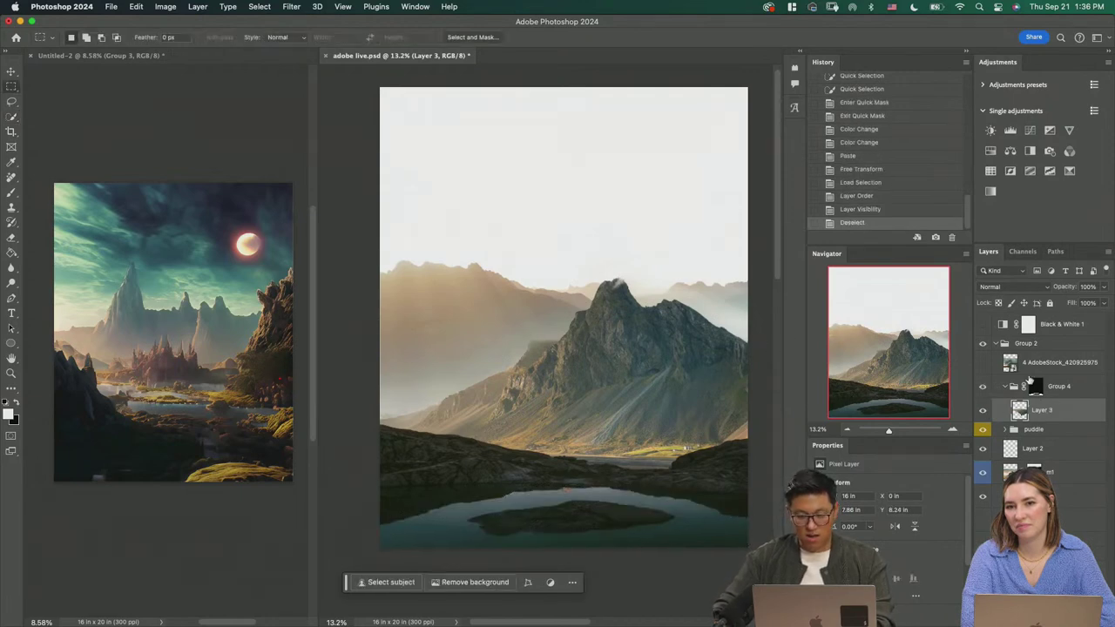
Step: Temporarily disable the Group 4 mask, lower the flipped mountain over the lake as a reflection, and re-enable the mask
{"action": "key", "text": "v"}
{"action": "left_click_drag", "start_coordinate": [662, 431], "coordinate": [733, 442]}
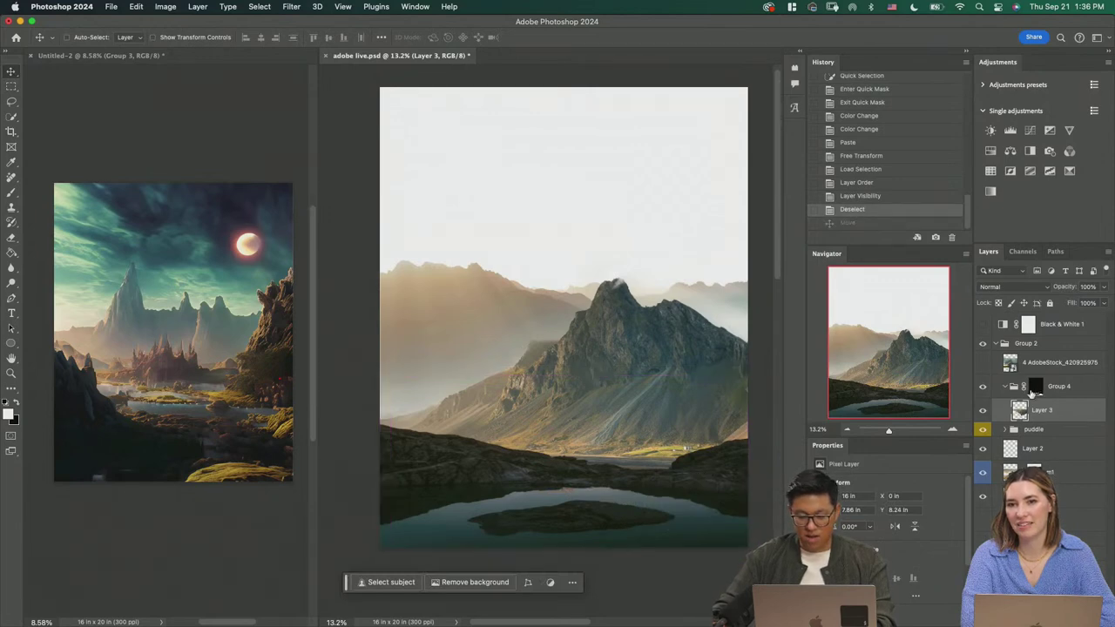
{"action": "left_click", "coordinate": [1039, 390], "text": "shift"}
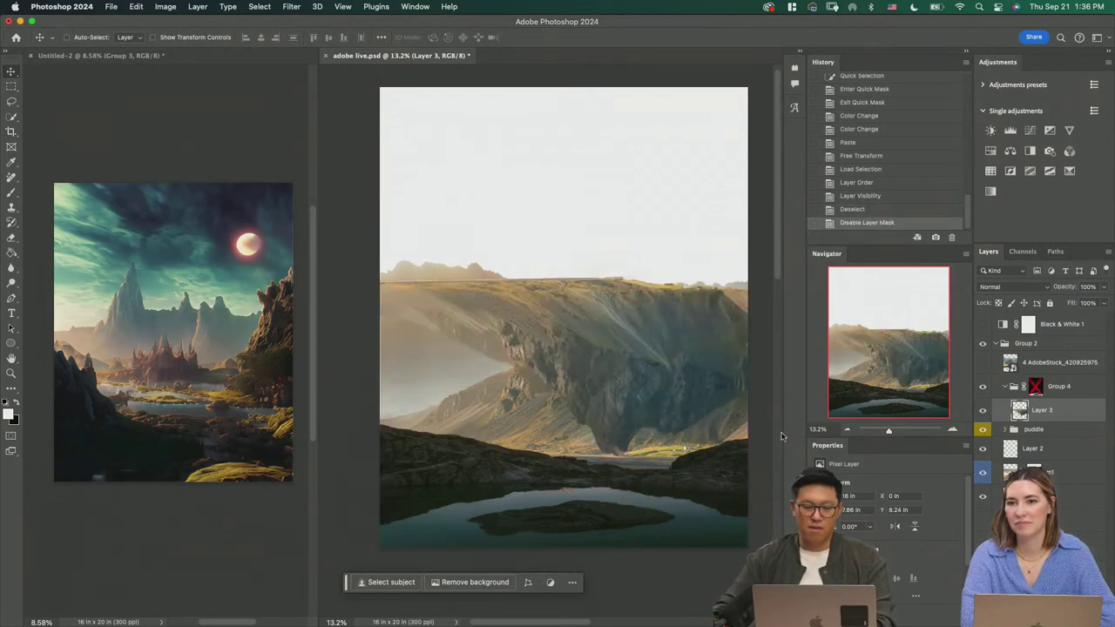
{"action": "left_click_drag", "start_coordinate": [692, 324], "coordinate": [689, 415]}
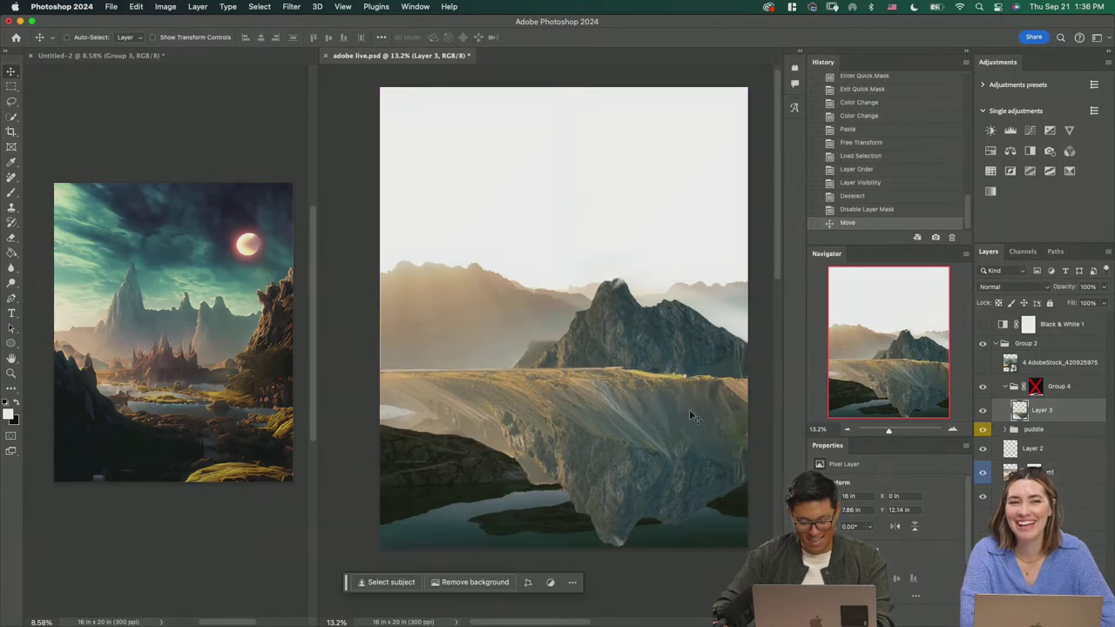
{"action": "left_click", "coordinate": [1037, 389], "text": "shift"}
{"action": "key", "text": "z"}
{"action": "left_click_drag", "start_coordinate": [656, 511], "coordinate": [693, 511]}
{"action": "left_click_drag", "start_coordinate": [692, 511], "coordinate": [688, 448]}
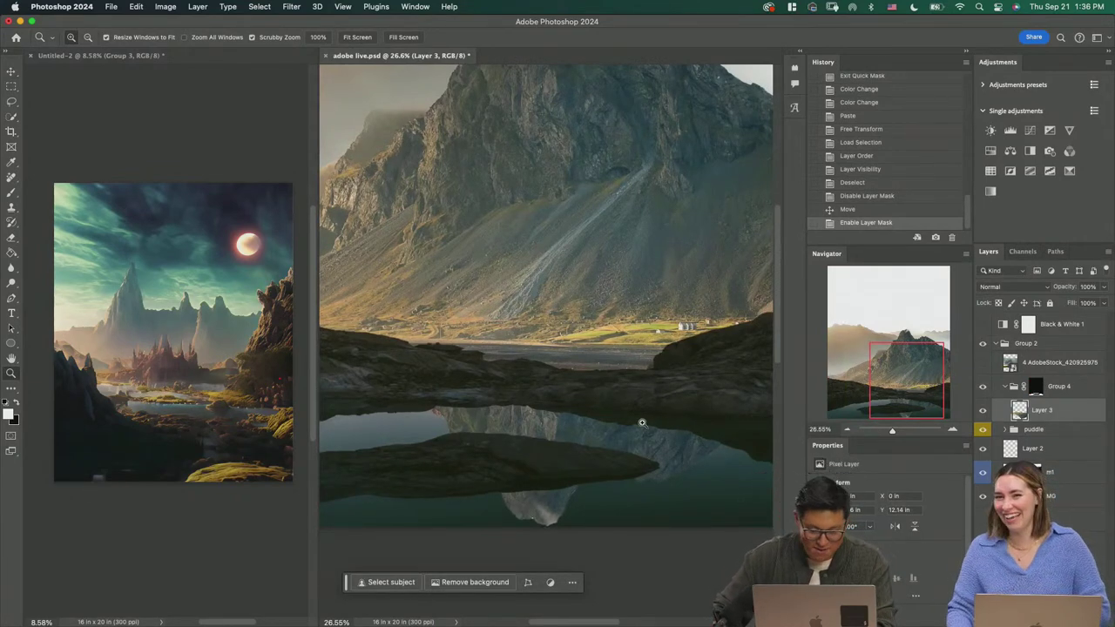
{"action": "left_click_drag", "start_coordinate": [642, 424], "coordinate": [642, 429]}
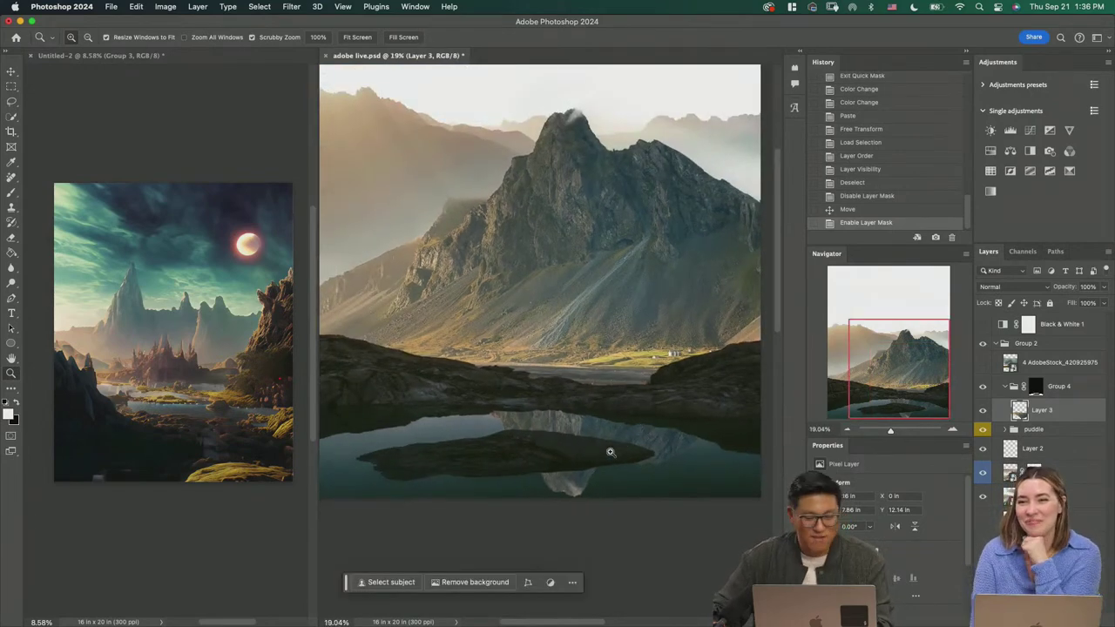
Step: Add a layer mask to the flipped mountain layer, Layer 3, inside Group 4
{"action": "mouse_move", "coordinate": [609, 487]}
{"action": "left_mouse_down"}
{"action": "mouse_move", "coordinate": [642, 510]}
{"action": "mouse_move", "coordinate": [600, 506]}
{"action": "left_mouse_up"}
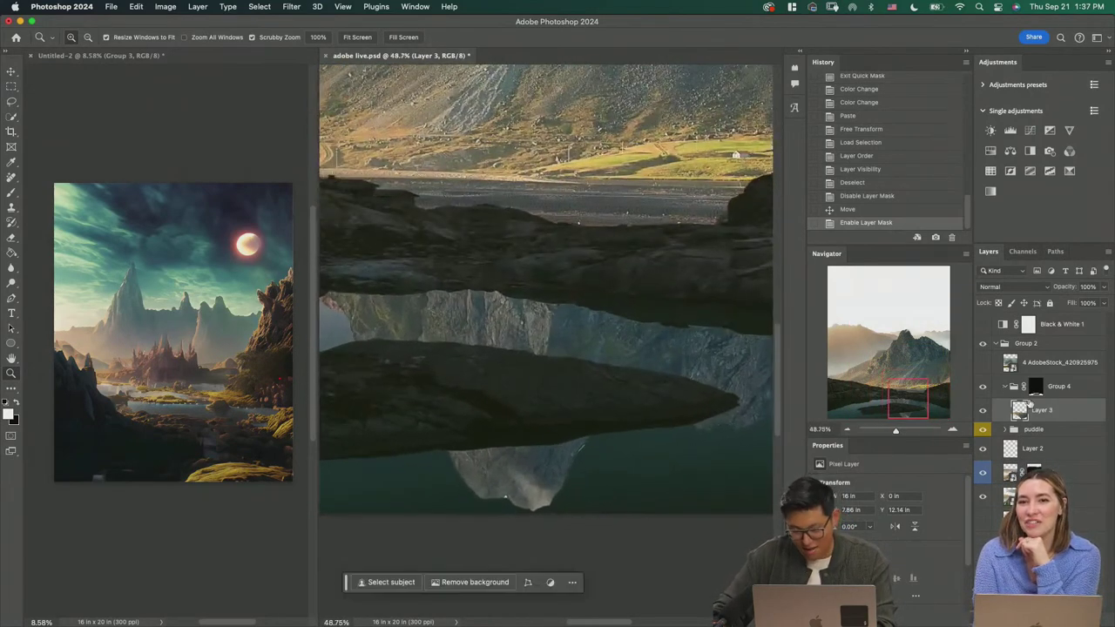
{"action": "left_click", "coordinate": [1025, 619]}
{"action": "left_click_drag", "start_coordinate": [393, 493], "coordinate": [416, 494]}
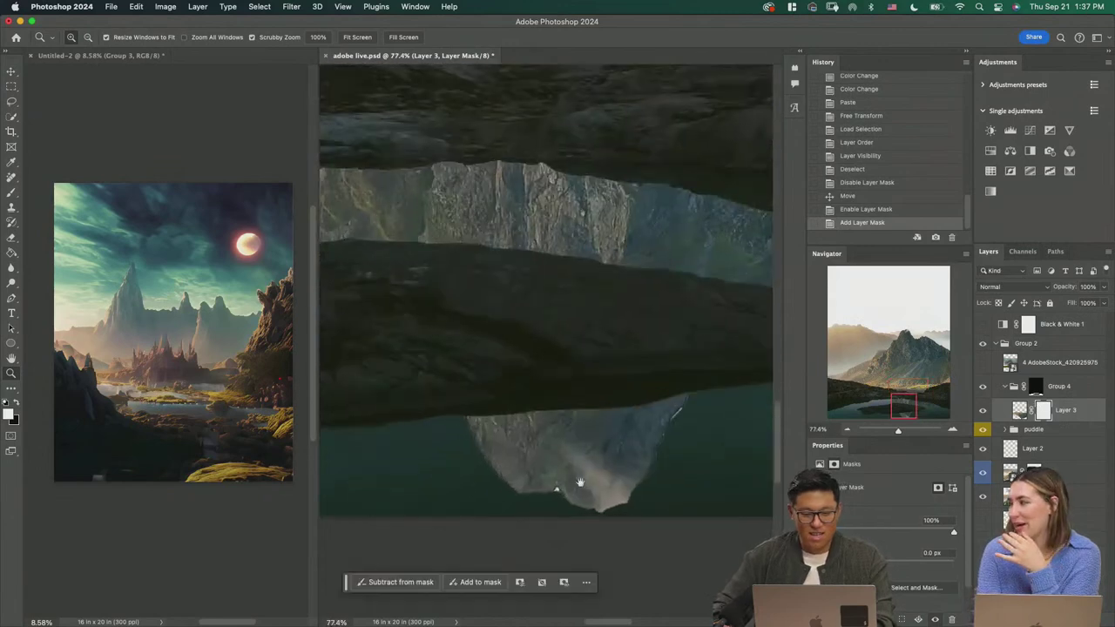
{"action": "left_click_drag", "start_coordinate": [580, 483], "coordinate": [552, 428]}
Step: Paint black with a small brush on the Layer 3 mask to hide the white spot beside the reflected peak
{"action": "key", "text": "b"}
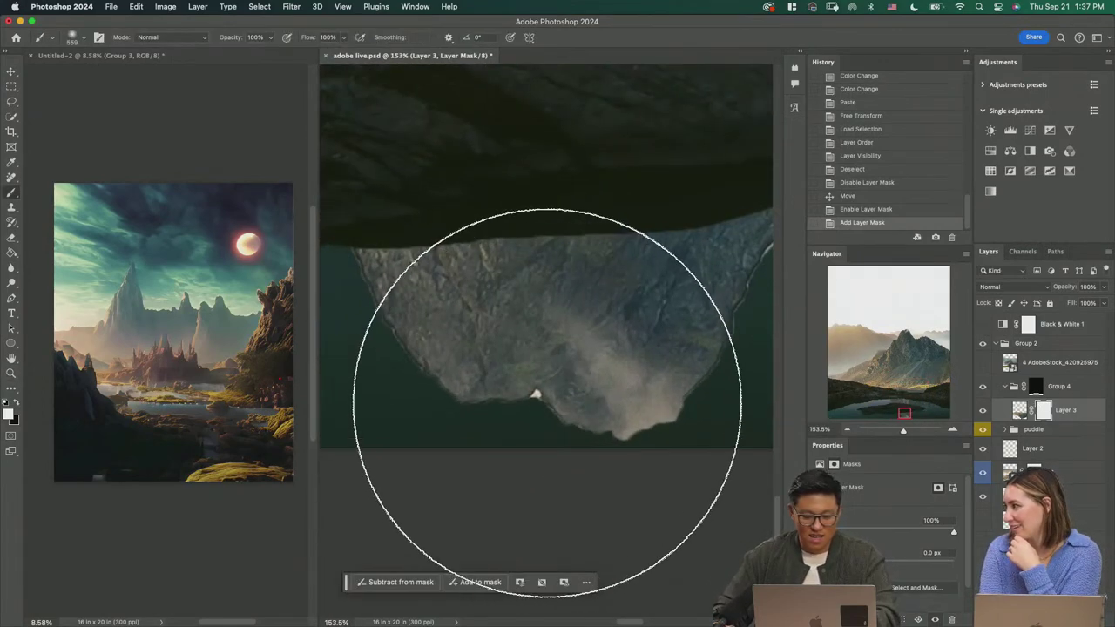
{"action": "key", "text": "bracketleft"}
{"action": "key", "text": "bracketleft"}
{"action": "key", "text": "bracketleft"}
{"action": "key", "text": "bracketleft"}
{"action": "key", "text": "bracketleft"}
{"action": "key", "text": "bracketleft"}
{"action": "key", "text": "bracketleft"}
{"action": "key", "text": "bracketleft"}
{"action": "key", "text": "bracketleft"}
{"action": "key", "text": "bracketleft"}
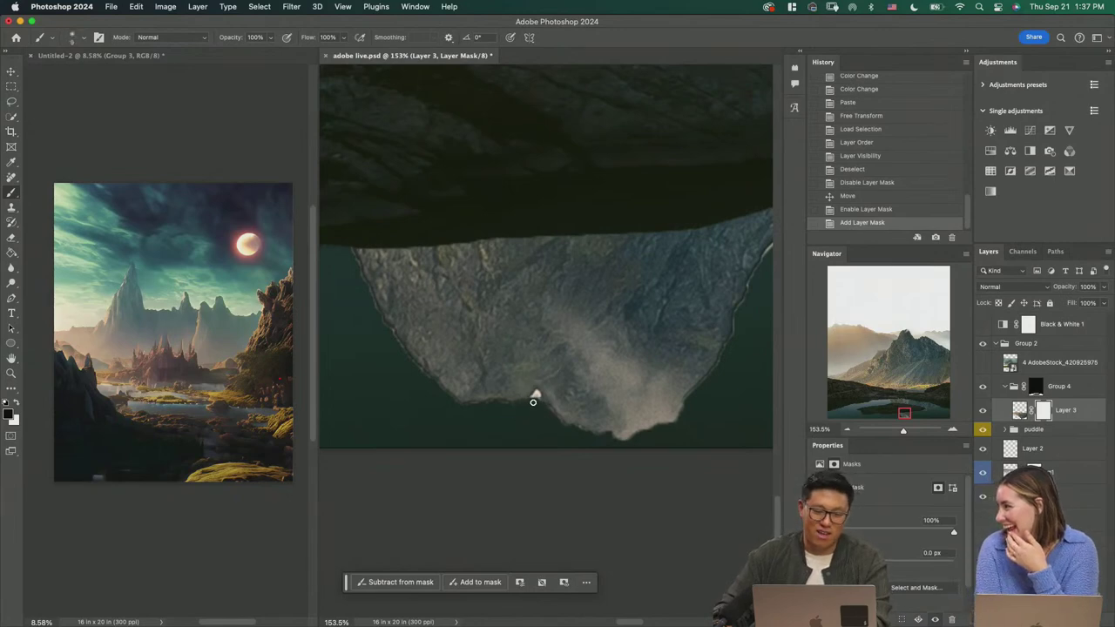
{"action": "left_click", "coordinate": [533, 397]}
{"action": "scroll", "coordinate": [532, 393], "scroll_direction": "up", "scroll_amount": 4}
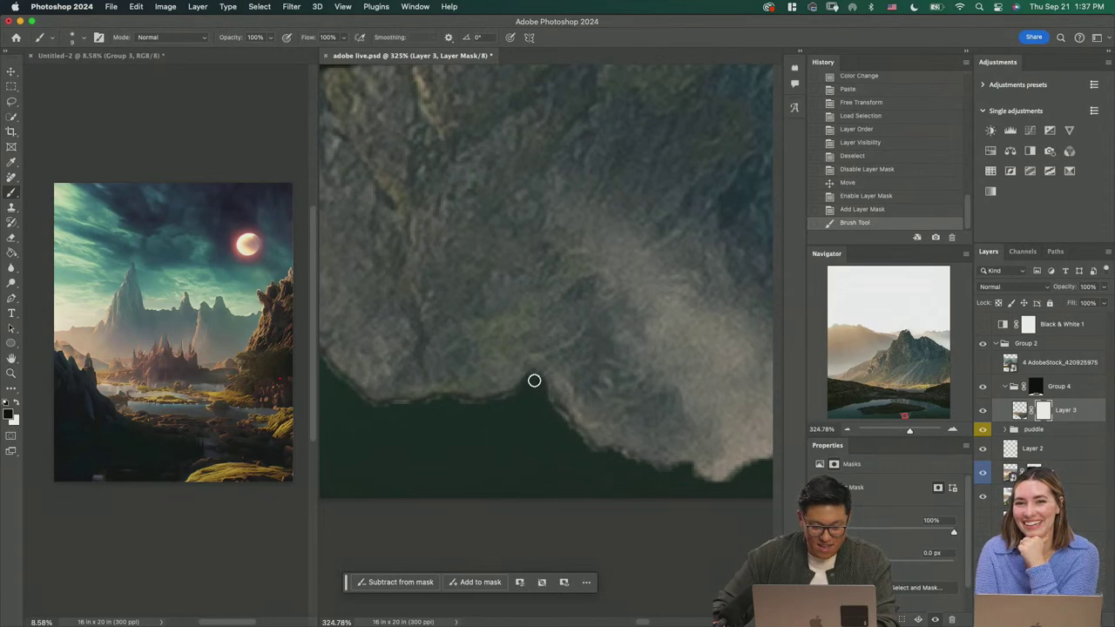
{"action": "left_click", "coordinate": [554, 417]}
Step: Mask out the bright and dark fringe along both sloping edges of the reflected mountain on Layer 3
{"action": "key", "text": "z"}
{"action": "scroll", "coordinate": [554, 416], "scroll_direction": "down", "scroll_amount": 4}
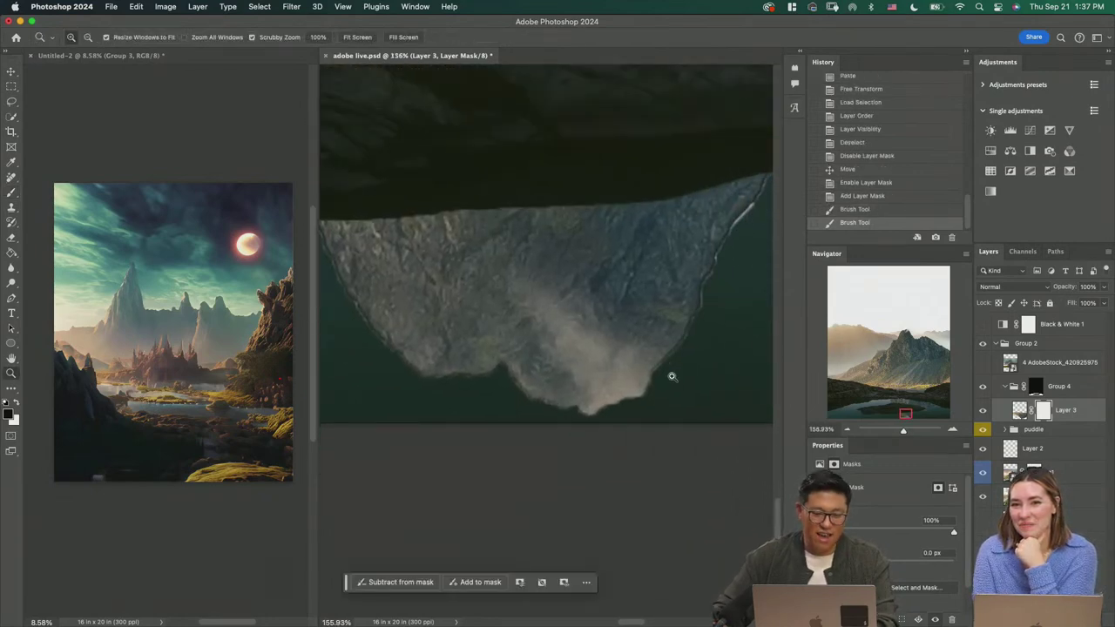
{"action": "left_click_drag", "start_coordinate": [387, 297], "coordinate": [533, 311]}
{"action": "left_click_drag", "start_coordinate": [490, 280], "coordinate": [528, 280]}
{"action": "key", "text": "b"}
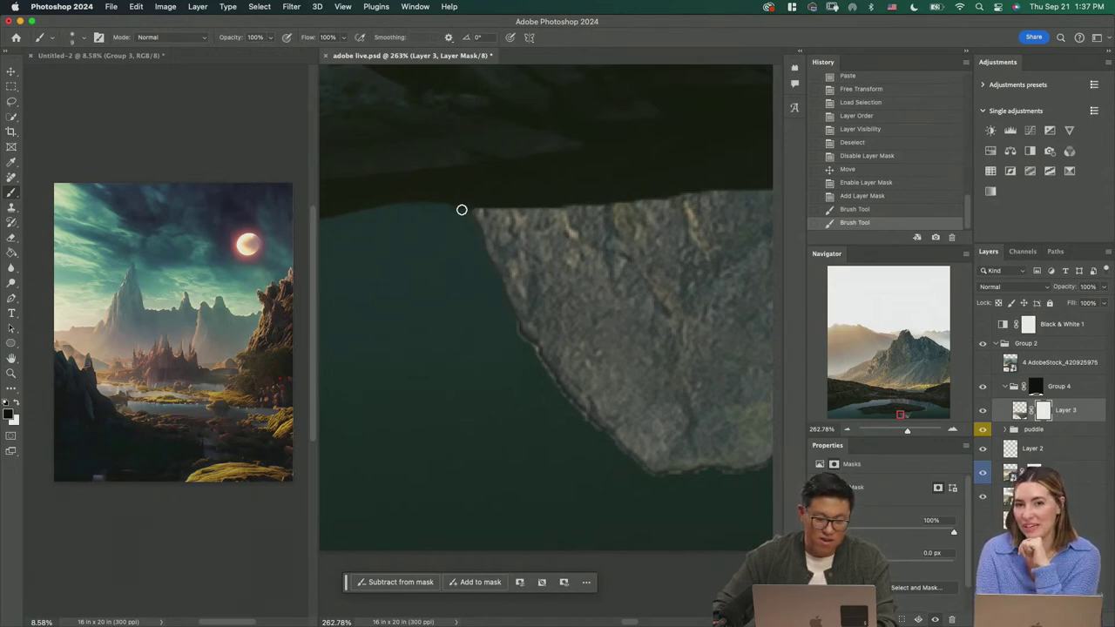
{"action": "left_click_drag", "start_coordinate": [461, 210], "coordinate": [592, 416]}
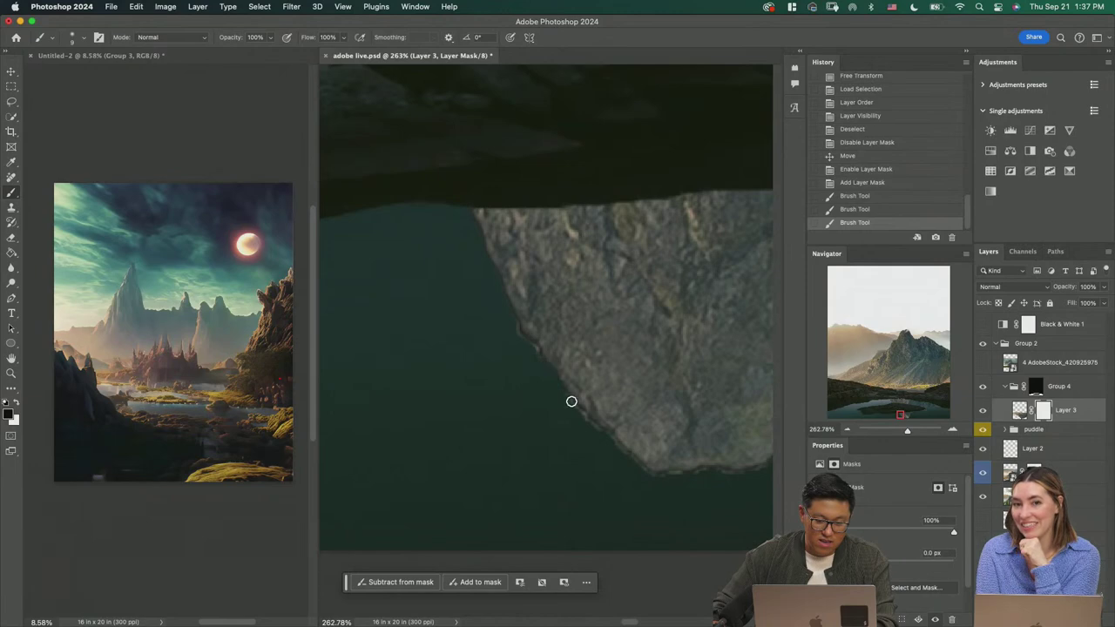
{"action": "left_click_drag", "start_coordinate": [545, 394], "coordinate": [559, 409]}
{"action": "mouse_move", "coordinate": [745, 497]}
{"action": "left_mouse_down"}
{"action": "mouse_move", "coordinate": [528, 420]}
{"action": "mouse_move", "coordinate": [470, 413]}
{"action": "left_mouse_up"}
{"action": "mouse_move", "coordinate": [741, 443]}
{"action": "left_mouse_down"}
{"action": "mouse_move", "coordinate": [471, 410]}
{"action": "mouse_move", "coordinate": [496, 458]}
{"action": "mouse_move", "coordinate": [485, 494]}
{"action": "left_mouse_up"}
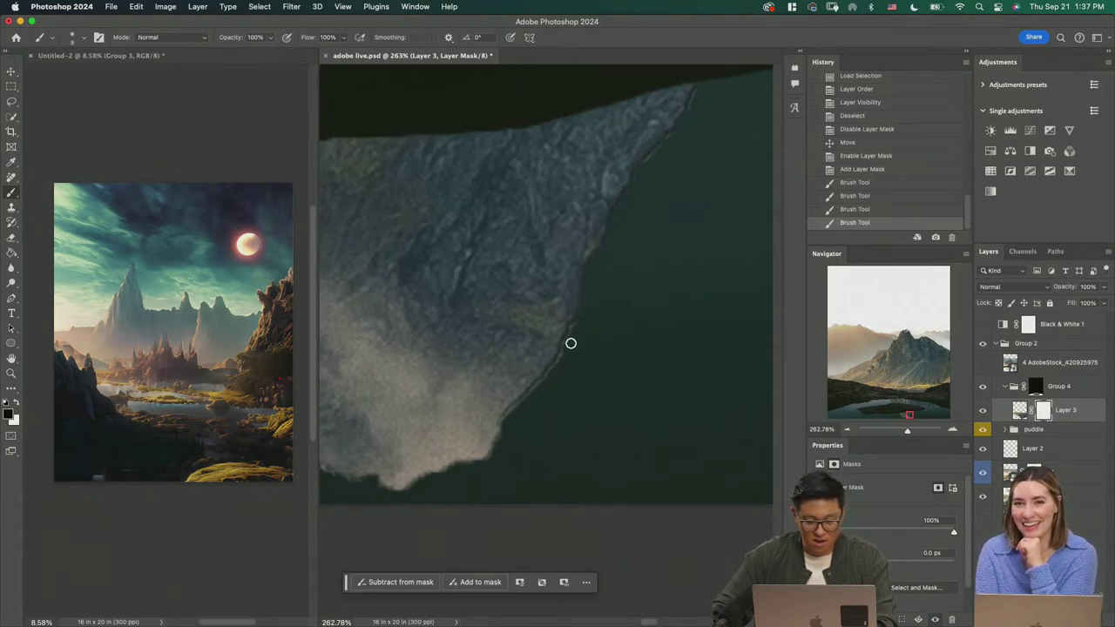
Step: Move the flipped mountain layer slightly higher in the lake to refine the reflection's position
{"action": "key", "text": "z"}
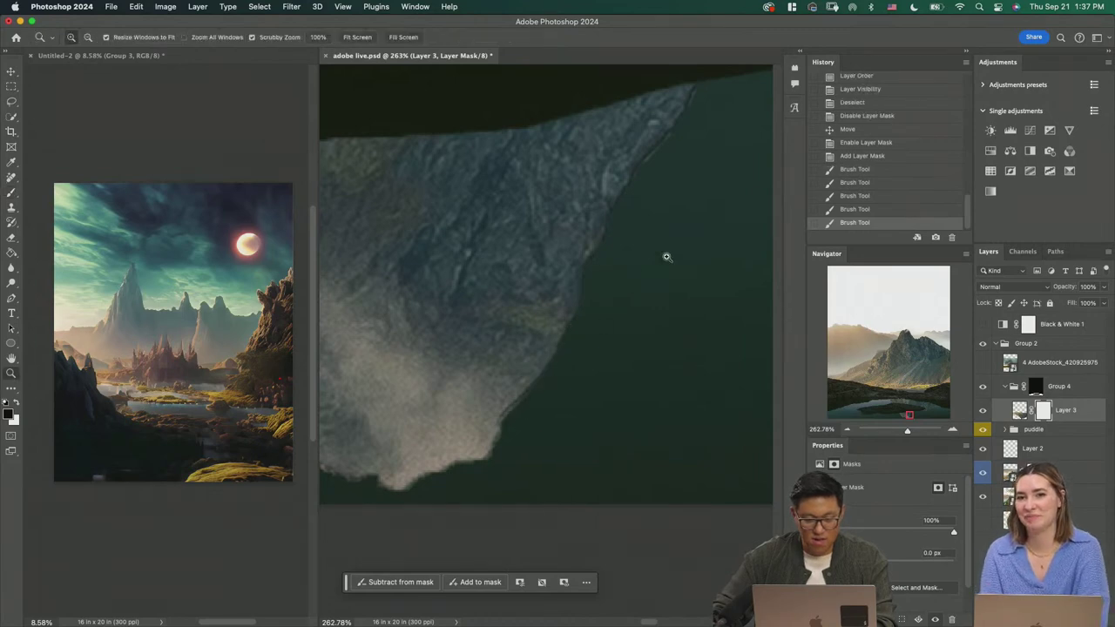
{"action": "left_click_drag", "start_coordinate": [665, 254], "coordinate": [627, 251]}
{"action": "left_click_drag", "start_coordinate": [649, 332], "coordinate": [577, 430]}
{"action": "key", "text": "v"}
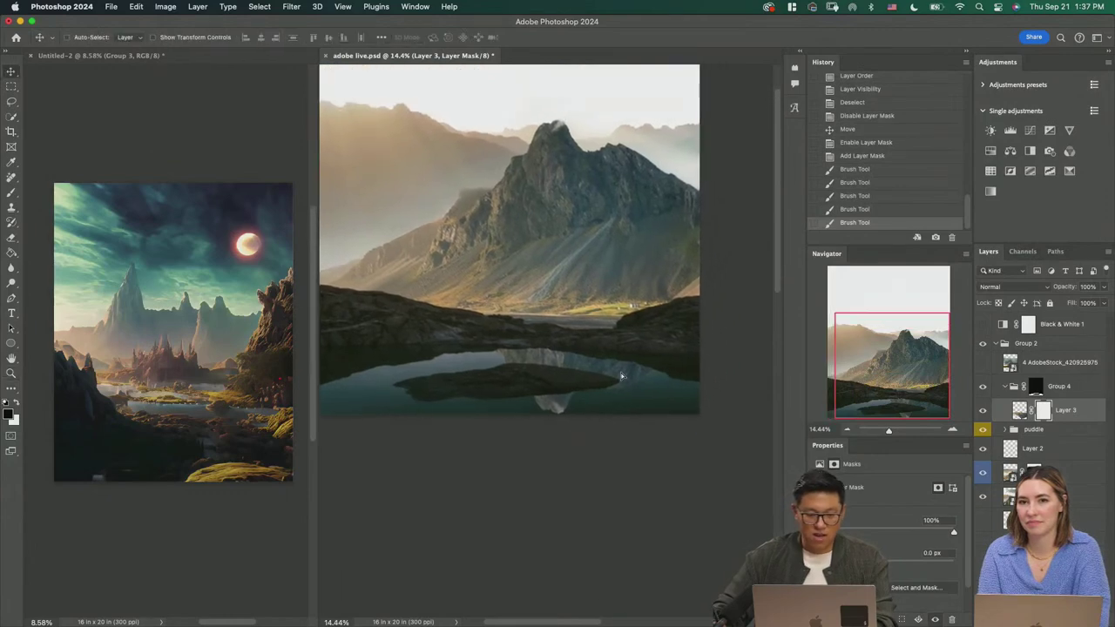
{"action": "left_click_drag", "start_coordinate": [621, 365], "coordinate": [620, 374]}
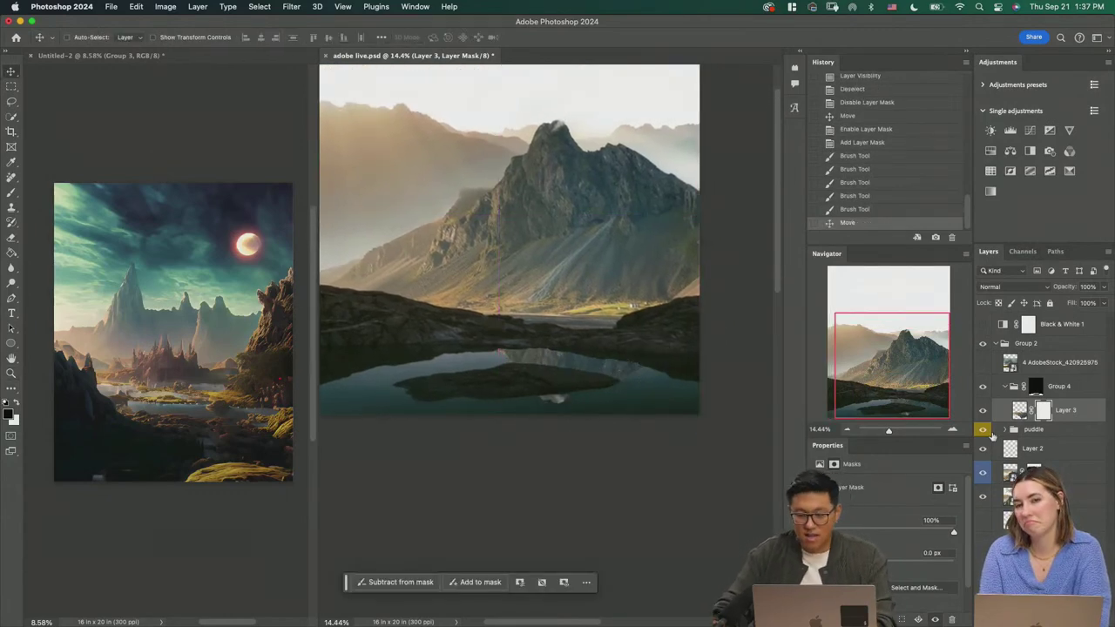
Step: Hide Group 4 and temporarily disable the mask in the puddle group to examine the original mountains against their lake reflections
{"action": "left_click", "coordinate": [982, 386]}
{"action": "left_click", "coordinate": [1006, 386]}
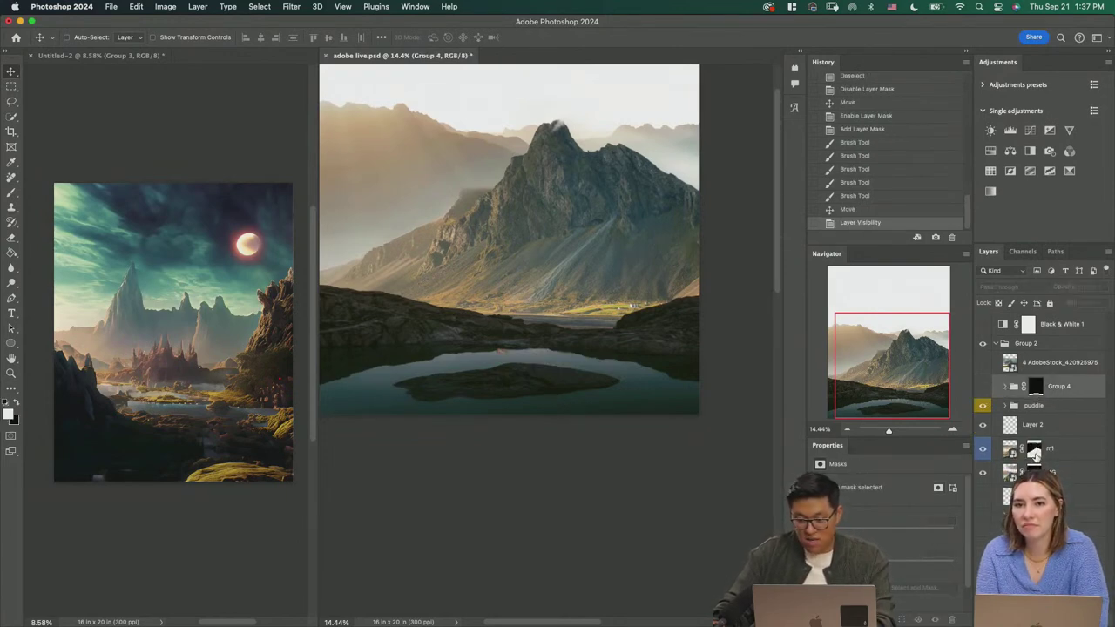
{"action": "left_click", "coordinate": [1003, 413]}
{"action": "left_click", "coordinate": [1005, 408]}
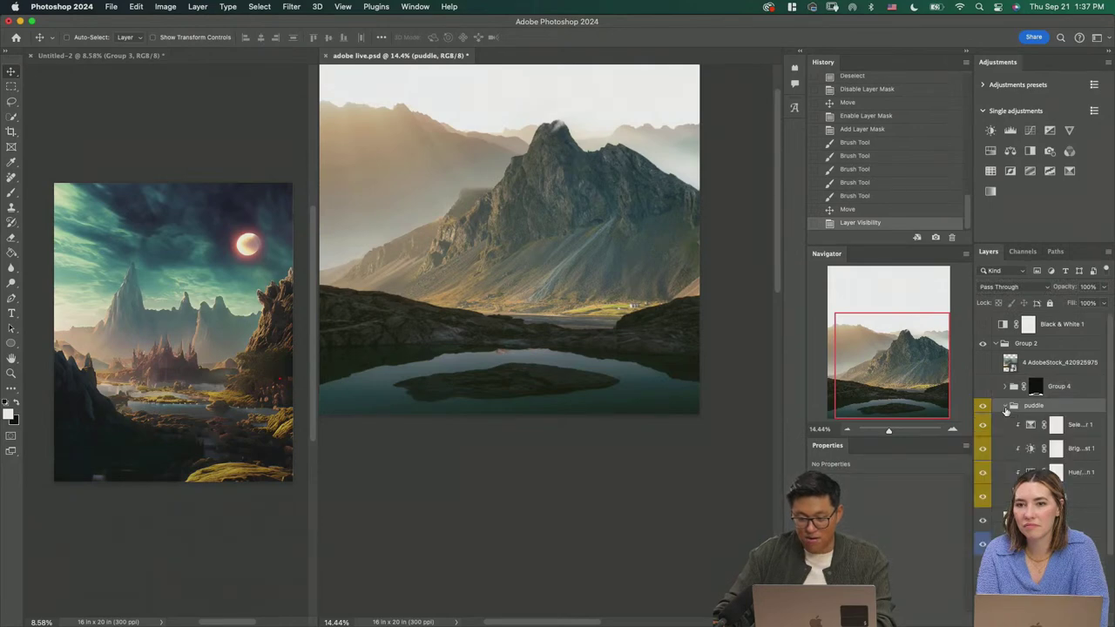
{"action": "left_click", "coordinate": [1043, 497], "text": "shift"}
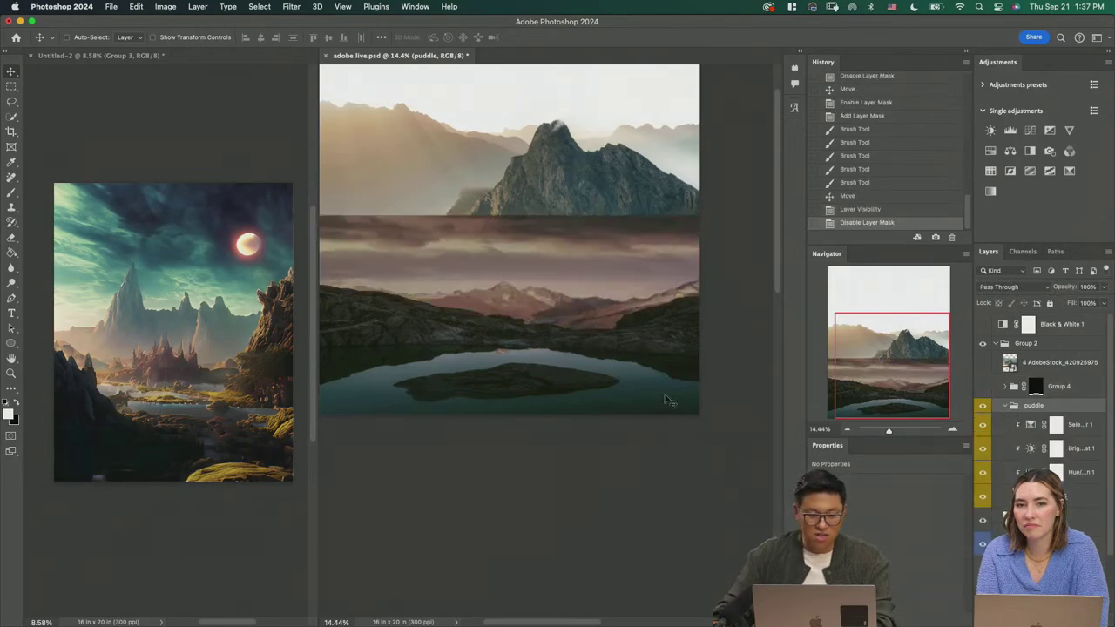
{"action": "key", "text": "z"}
{"action": "left_click_drag", "start_coordinate": [465, 330], "coordinate": [538, 368]}
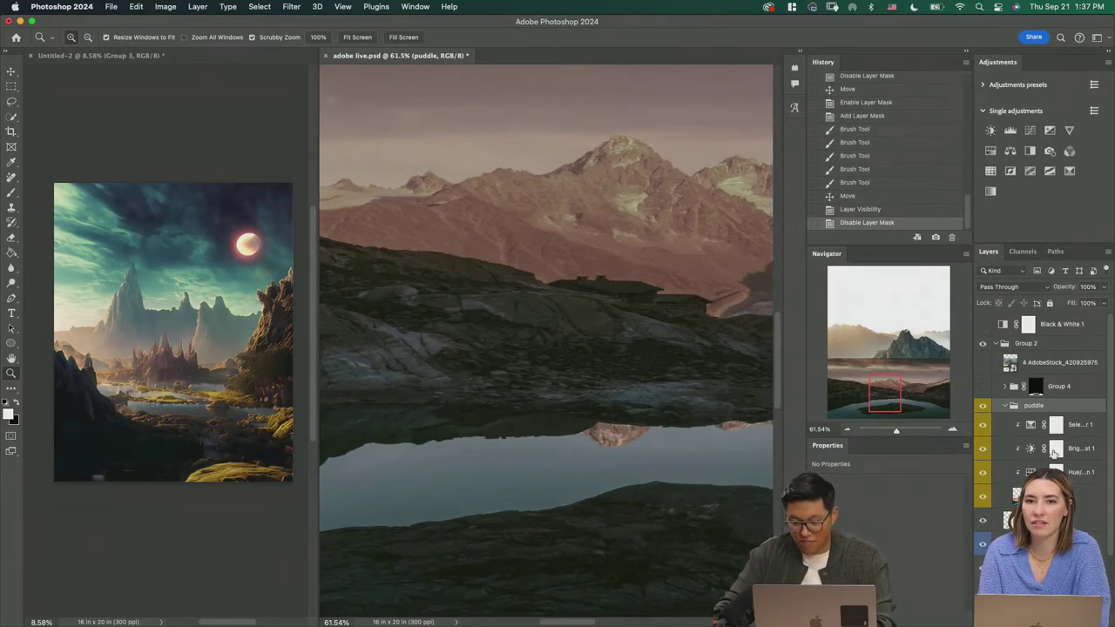
{"action": "left_click", "coordinate": [1042, 496], "text": "shift"}
{"action": "left_click", "coordinate": [1006, 406]}
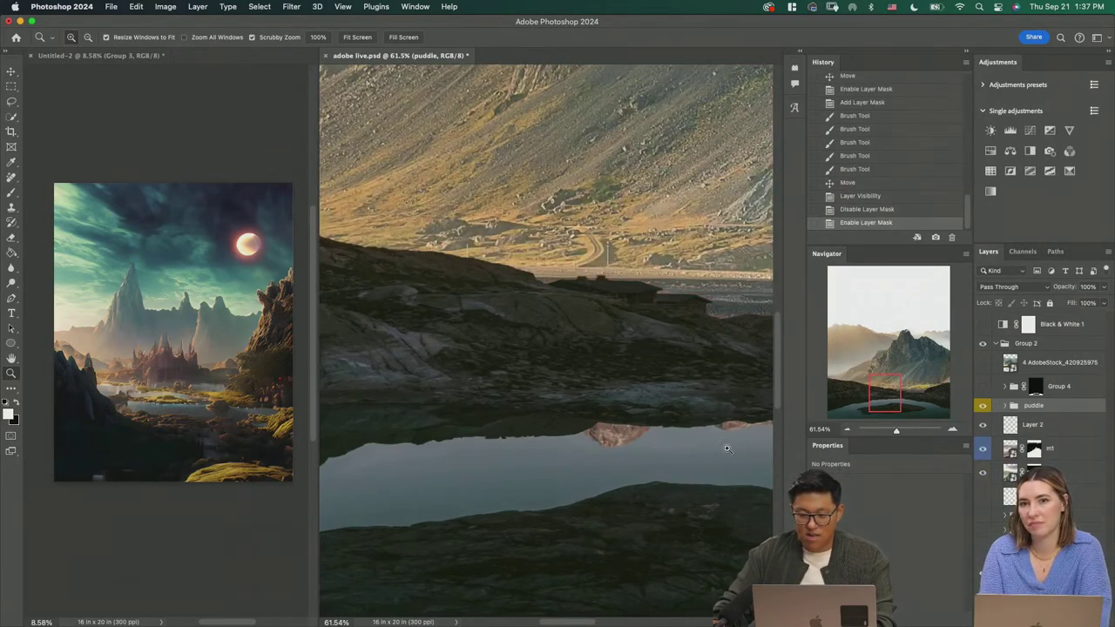
Step: Toggle the visibility of Group 4 and the puddle group to compare the reflections, leaving Group 4 hidden
{"action": "left_click_drag", "start_coordinate": [694, 438], "coordinate": [673, 439]}
{"action": "left_click", "coordinate": [981, 387]}
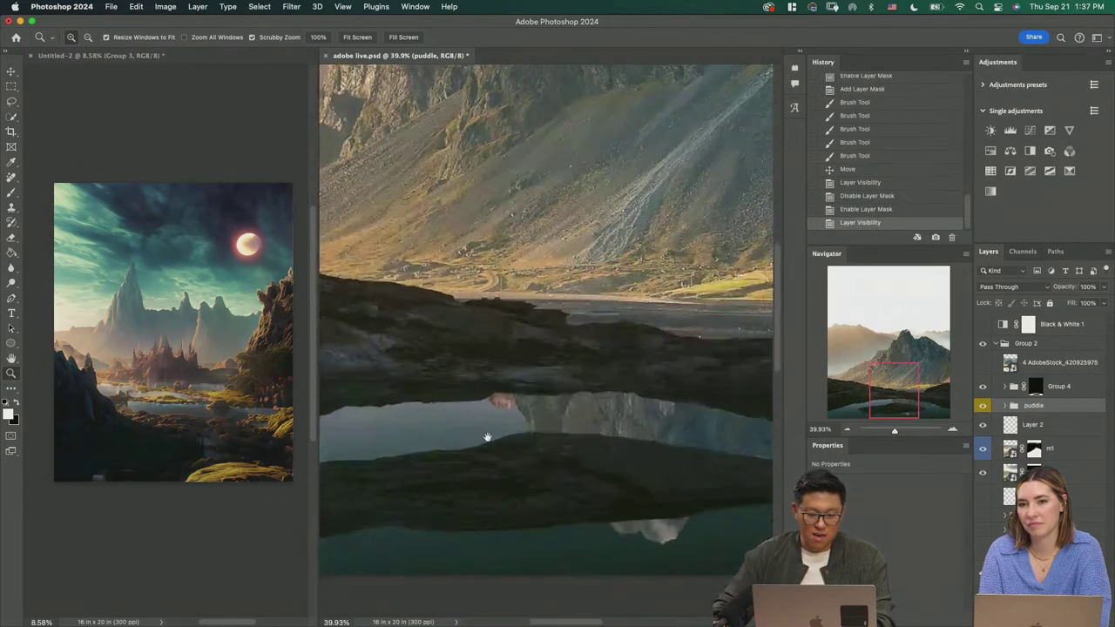
{"action": "left_click", "coordinate": [982, 406]}
{"action": "left_click", "coordinate": [985, 406]}
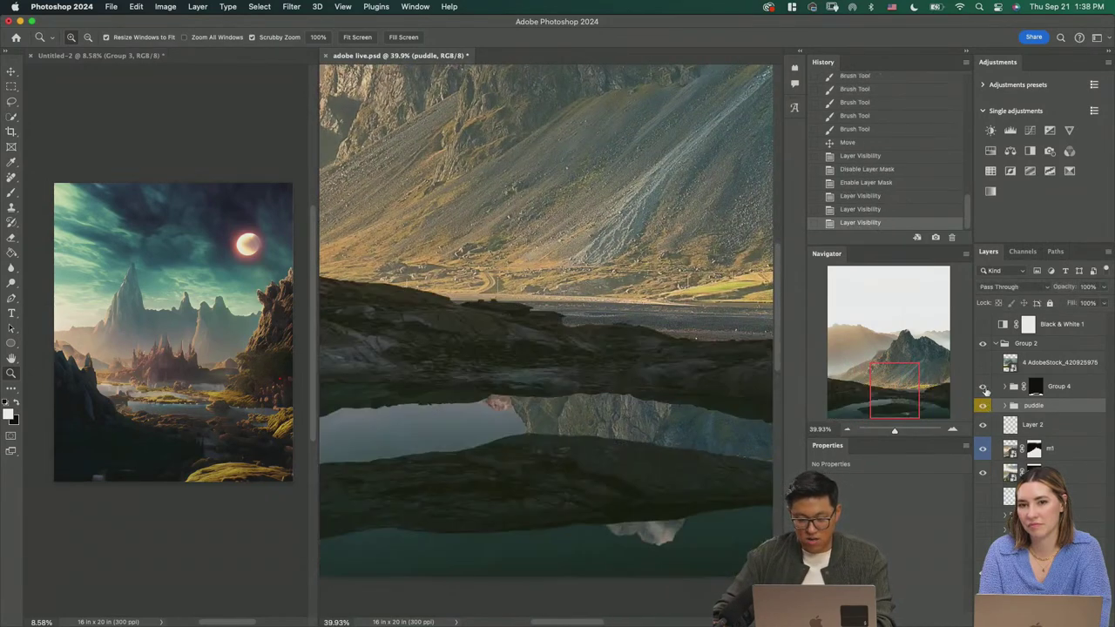
{"action": "left_click", "coordinate": [985, 386]}
Step: Load the Group 4 mask as a selection and add a new empty layer inside Group 4 above Layer 3
{"action": "left_click_drag", "start_coordinate": [538, 427], "coordinate": [587, 465]}
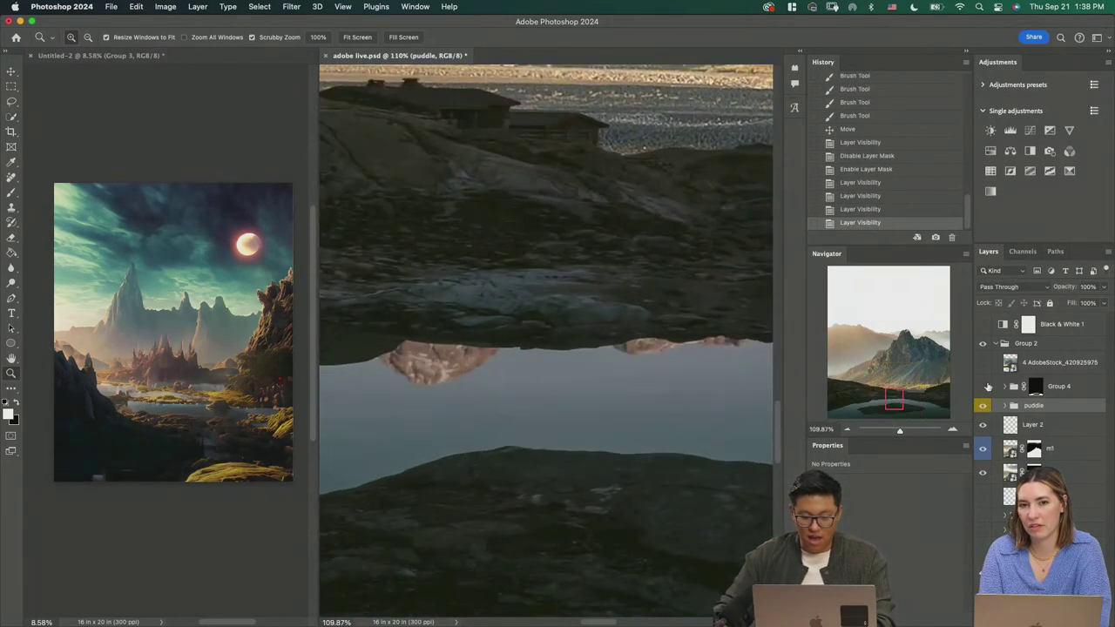
{"action": "left_click", "coordinate": [1036, 388], "text": "super"}
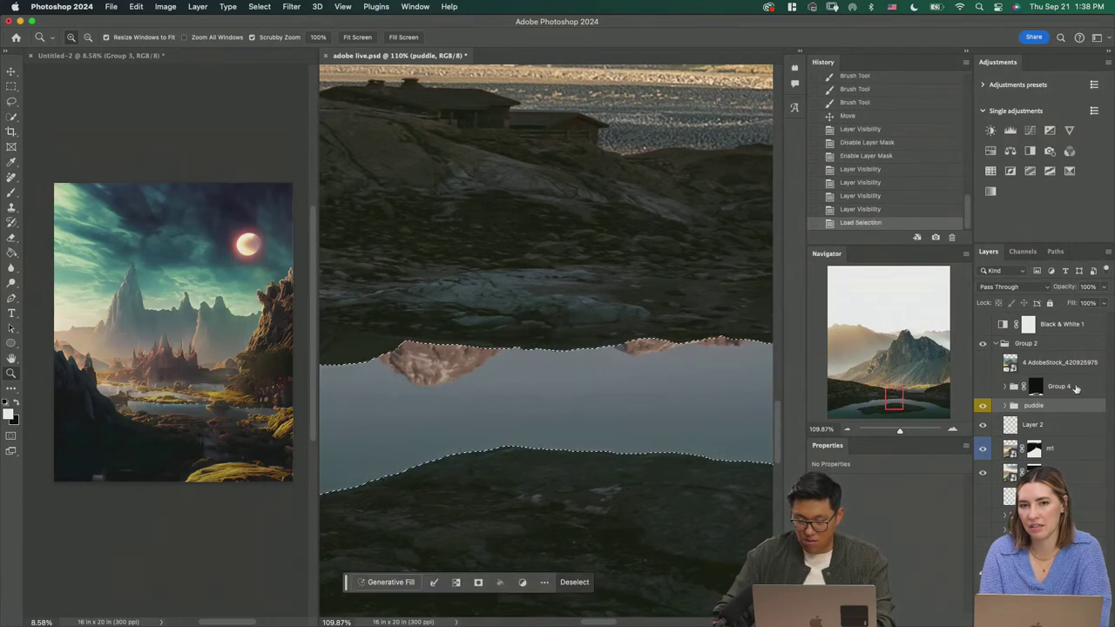
{"action": "left_click", "coordinate": [1073, 390]}
{"action": "key", "text": "alt+shift+super+n"}
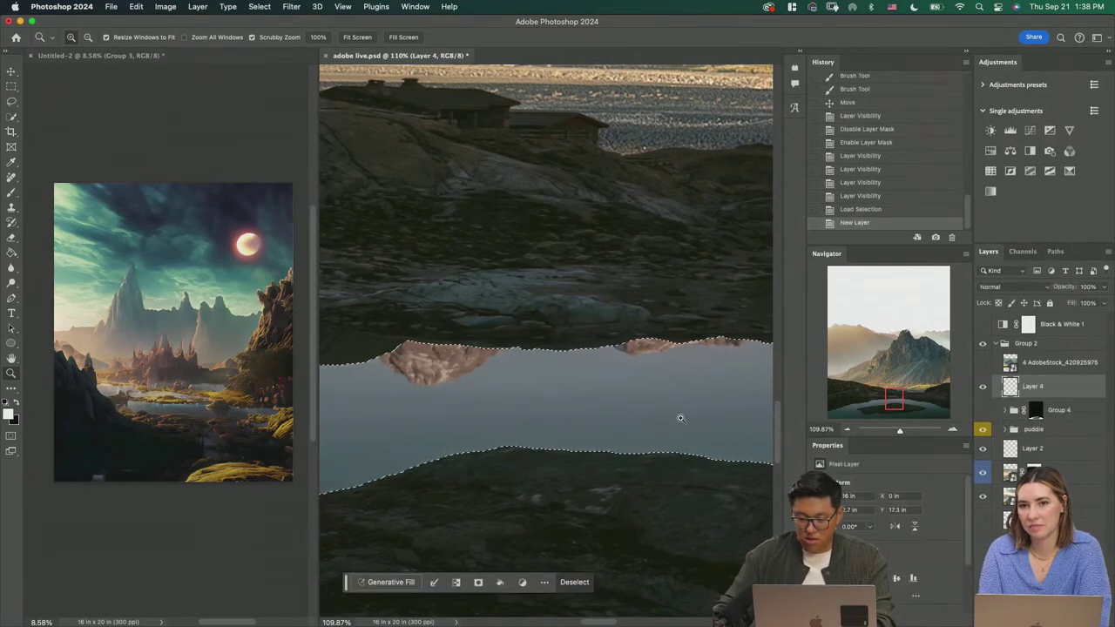
{"action": "left_click_drag", "start_coordinate": [999, 389], "coordinate": [1015, 416]}
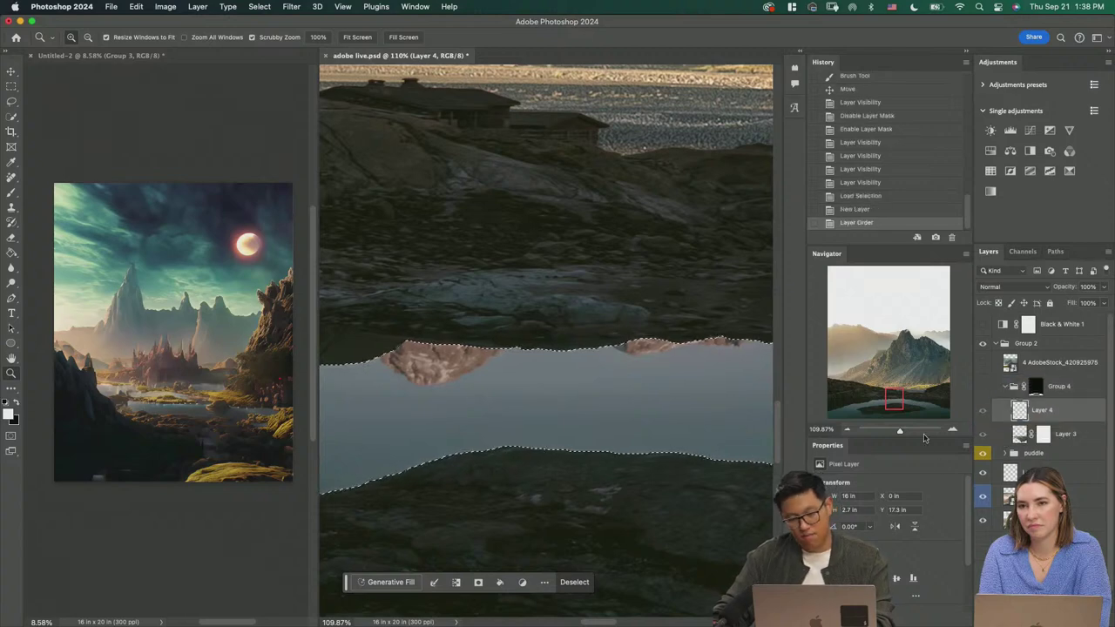
Step: Reload the Group 4 mask as a selection and check its coverage of the lake in Quick Mask mode
{"action": "left_click_drag", "start_coordinate": [488, 395], "coordinate": [653, 360]}
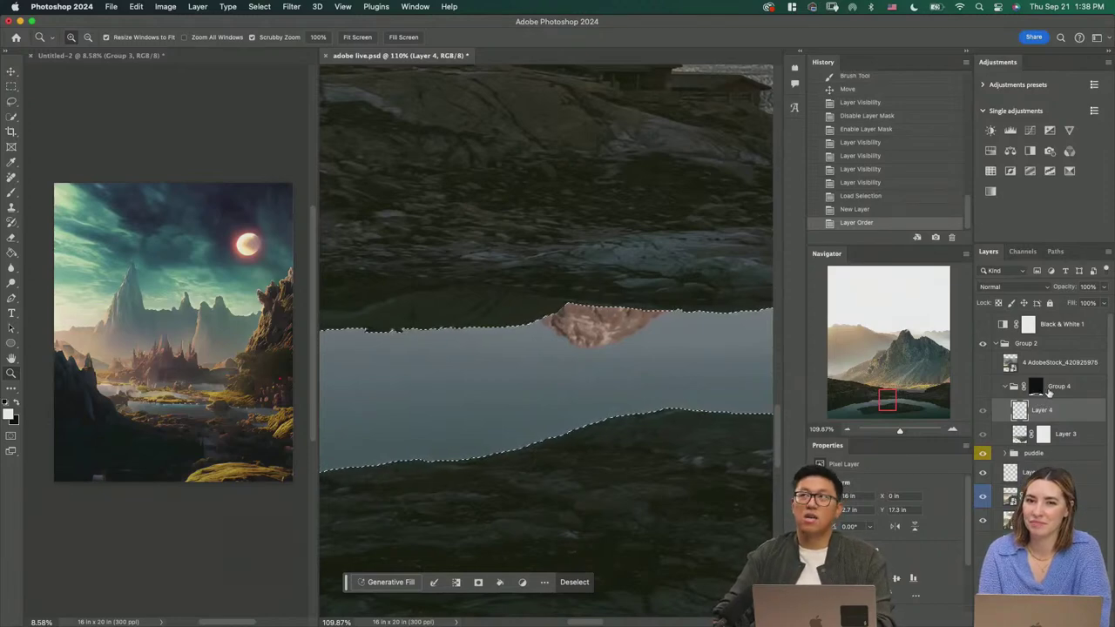
{"action": "left_click", "coordinate": [1036, 388], "text": "super"}
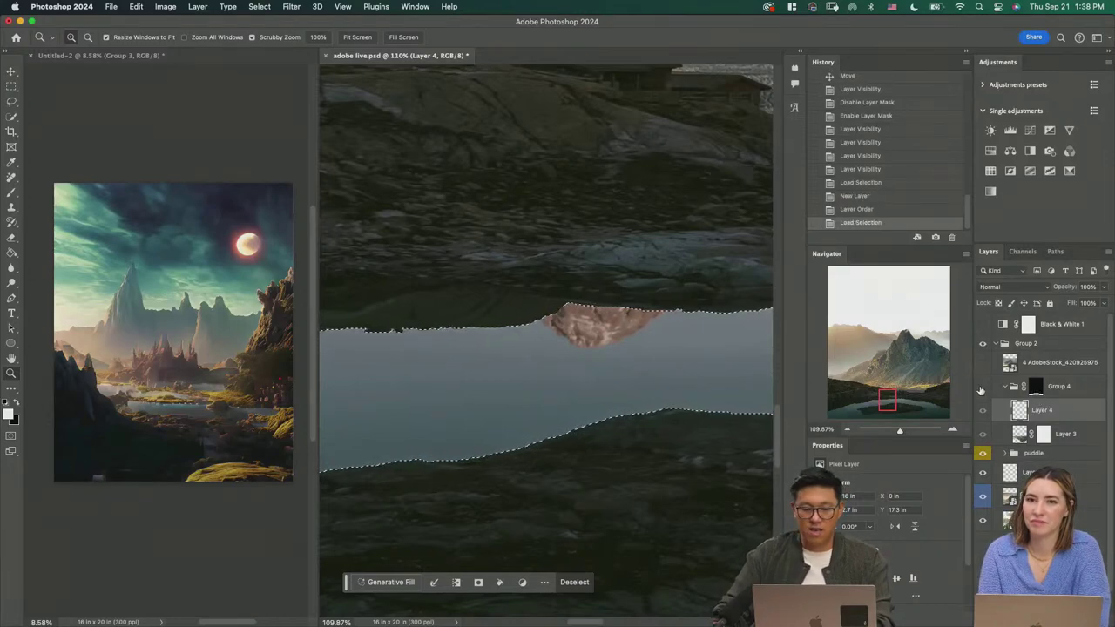
{"action": "key", "text": "q"}
{"action": "left_click_drag", "start_coordinate": [631, 376], "coordinate": [632, 460]}
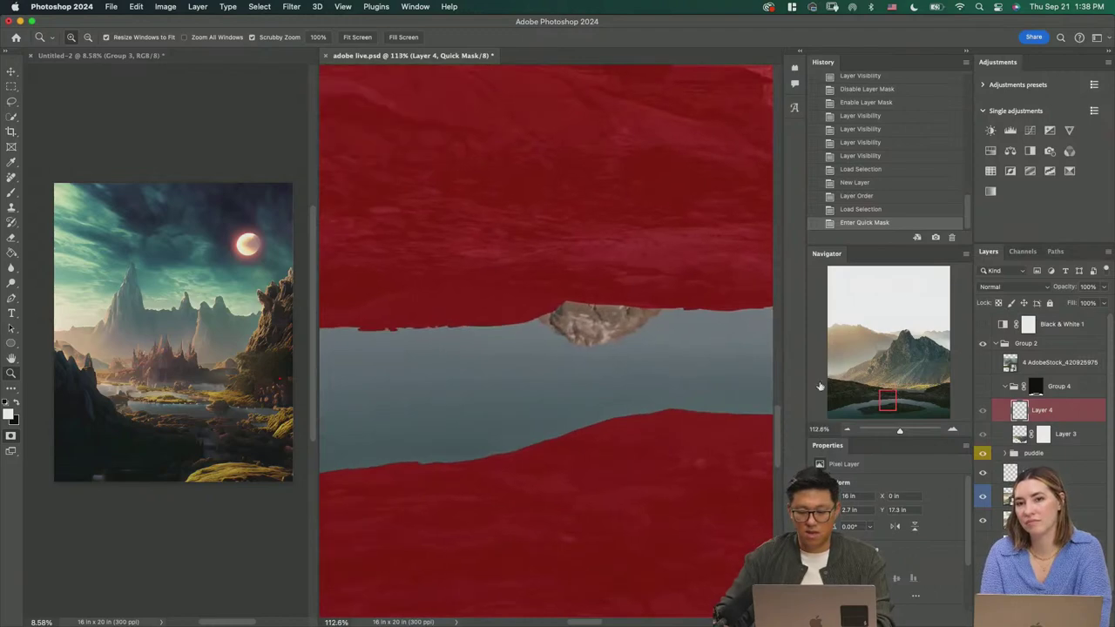
{"action": "key", "text": "q"}
Step: Set the Clone Stamp to 100% opacity with Current & Below sampling, and sample clear water beside the pink mountain reflection
{"action": "key", "text": "s"}
{"action": "scroll", "coordinate": [526, 359], "scroll_direction": "up", "scroll_amount": 2}
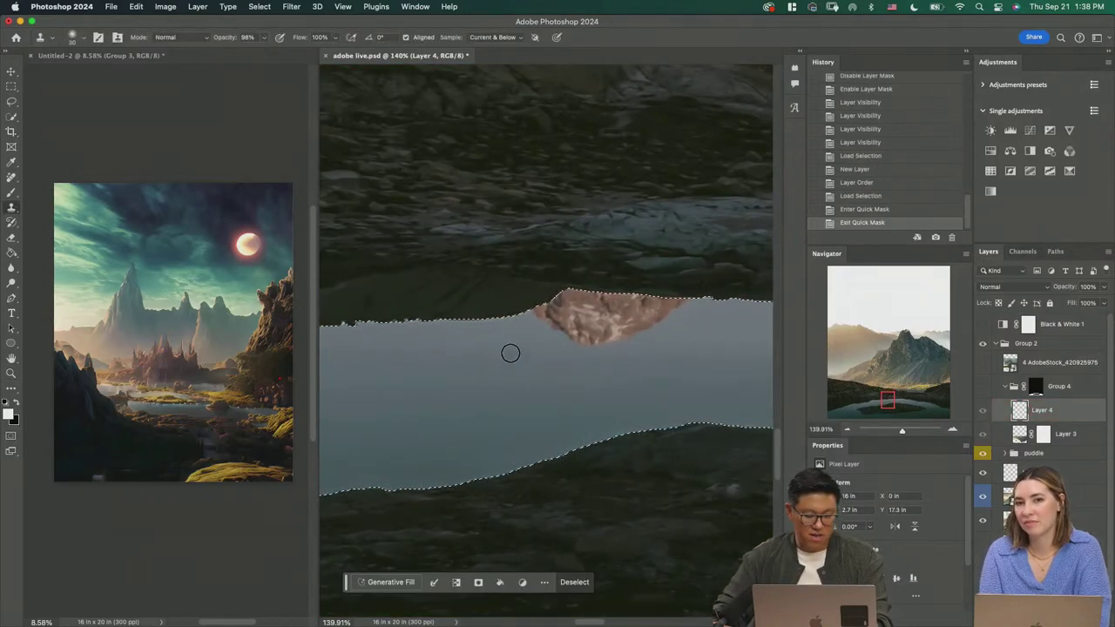
{"action": "left_click", "coordinate": [489, 375], "text": "alt"}
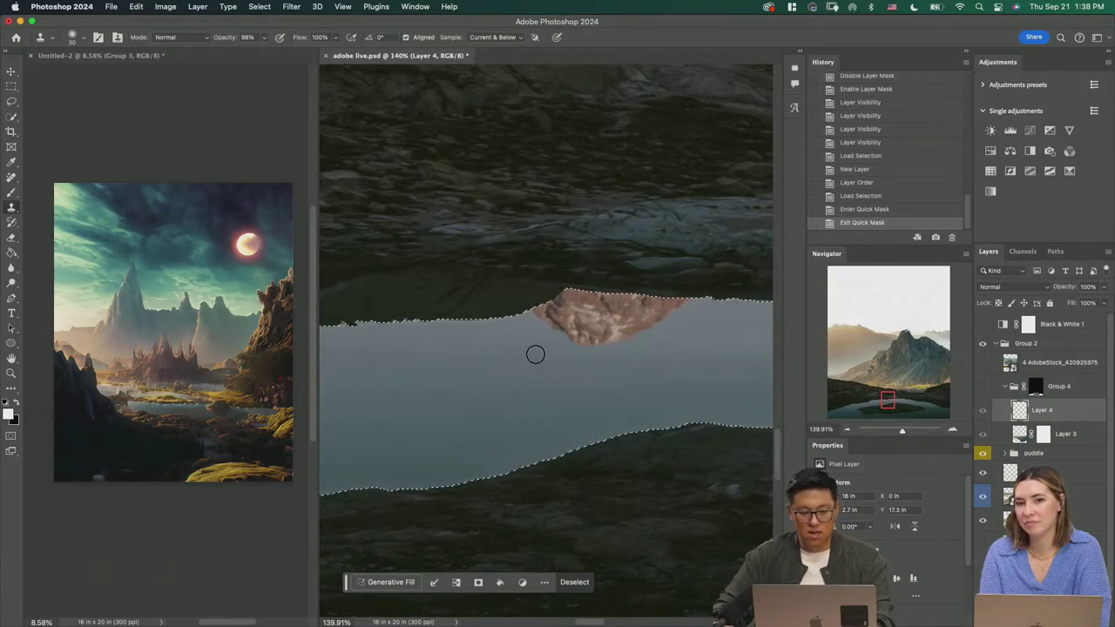
{"action": "left_click_drag", "start_coordinate": [537, 356], "coordinate": [554, 351]}
{"action": "key", "text": "0"}
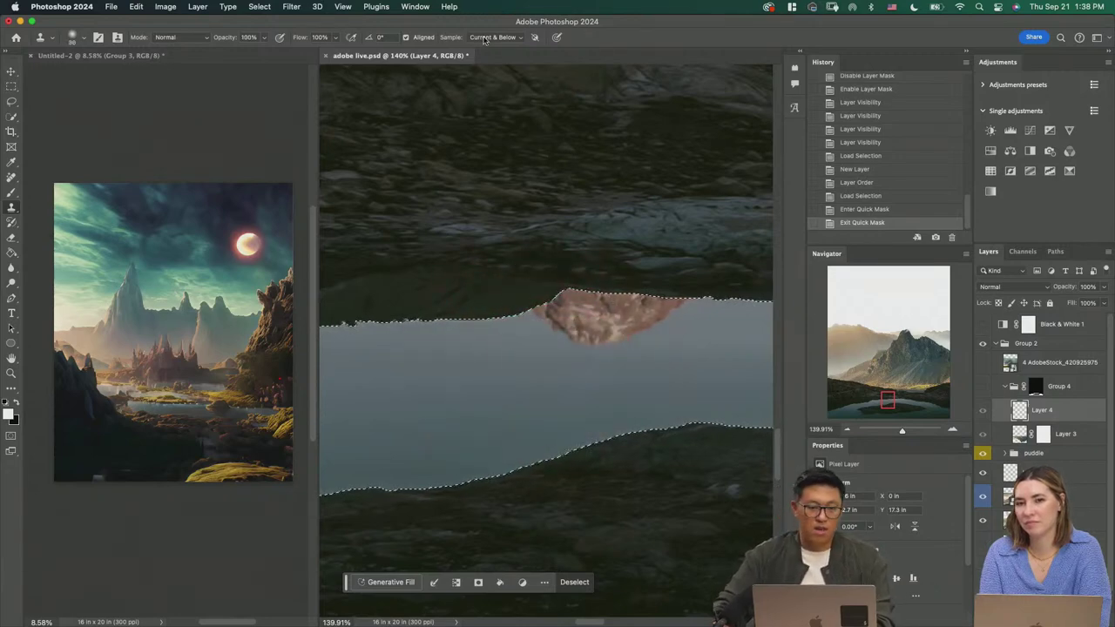
{"action": "left_click", "coordinate": [489, 38]}
{"action": "left_click", "coordinate": [487, 39]}
Step: Undo the trial clone strokes over the pink reflection, and show Group 4 with Layer 3 hidden
{"action": "mouse_move", "coordinate": [538, 340]}
{"action": "left_mouse_down"}
{"action": "mouse_move", "coordinate": [512, 333]}
{"action": "mouse_move", "coordinate": [523, 361]}
{"action": "left_mouse_up"}
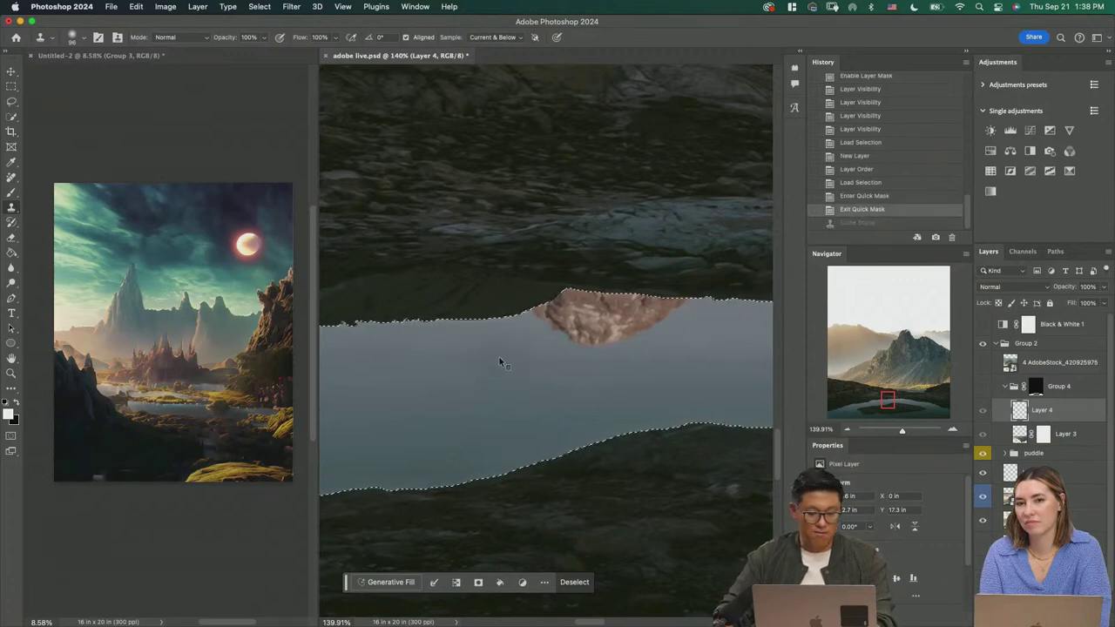
{"action": "left_click_drag", "start_coordinate": [564, 327], "coordinate": [591, 336]}
{"action": "key", "text": "super+z"}
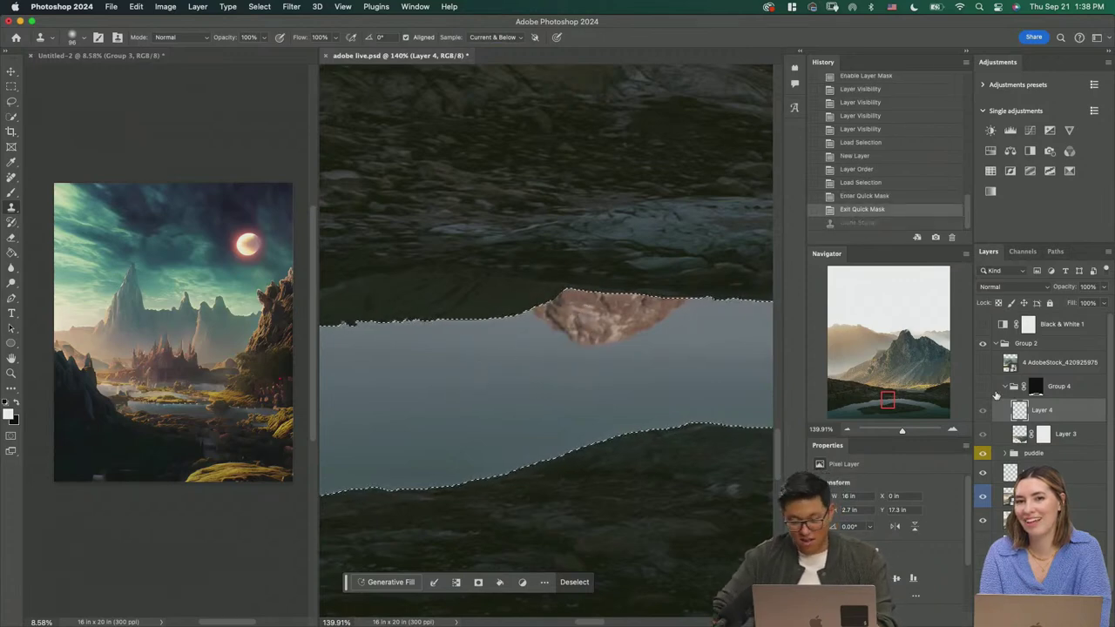
{"action": "left_click", "coordinate": [983, 387]}
{"action": "left_click", "coordinate": [425, 362], "text": "alt"}
{"action": "mouse_move", "coordinate": [521, 347]}
{"action": "left_mouse_down"}
{"action": "mouse_move", "coordinate": [540, 326]}
{"action": "mouse_move", "coordinate": [562, 324]}
{"action": "left_mouse_up"}
{"action": "key", "text": "super+z"}
{"action": "left_click", "coordinate": [983, 434]}
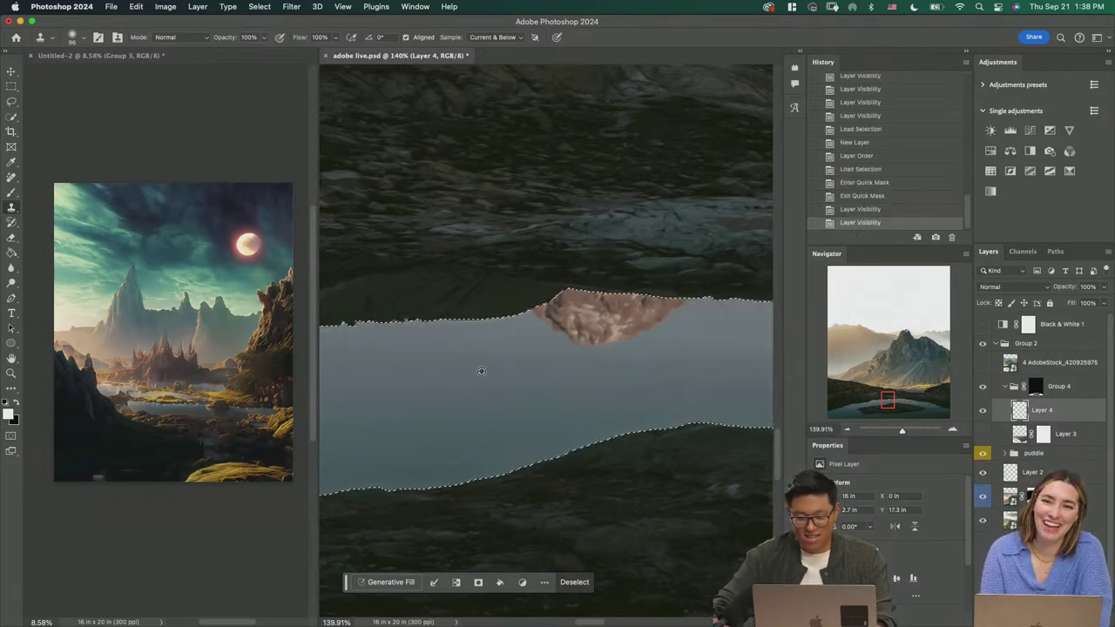
Step: Resample clear lake water and clone it over the large pink mountain reflection on Layer 4, undoing unsatisfactory strokes
{"action": "mouse_move", "coordinate": [550, 326]}
{"action": "left_mouse_down"}
{"action": "mouse_move", "coordinate": [572, 317]}
{"action": "mouse_move", "coordinate": [463, 344]}
{"action": "left_mouse_up"}
{"action": "key", "text": "super+z"}
{"action": "left_click", "coordinate": [440, 351], "text": "alt"}
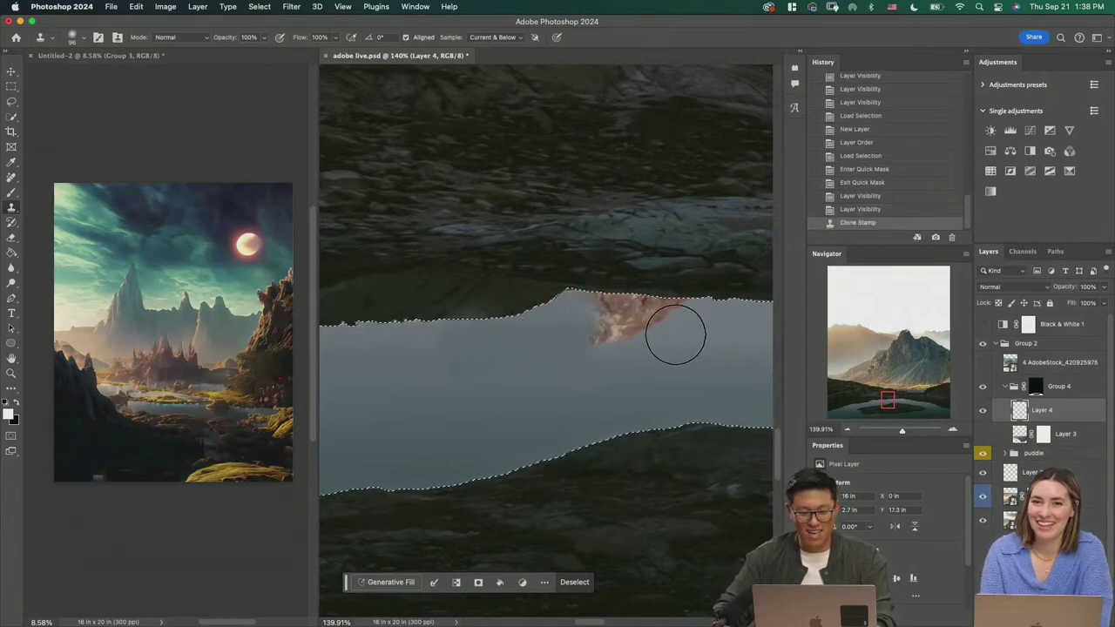
{"action": "key", "text": "super+z"}
{"action": "left_click_drag", "start_coordinate": [690, 361], "coordinate": [566, 375]}
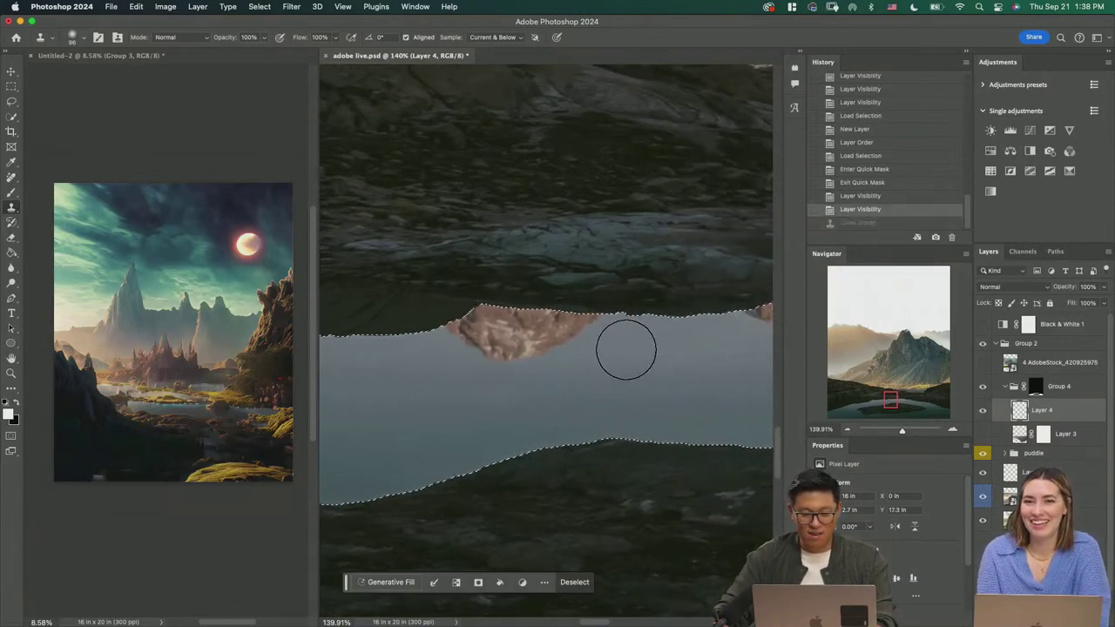
{"action": "mouse_move", "coordinate": [624, 348]}
{"action": "left_mouse_down"}
{"action": "mouse_move", "coordinate": [549, 334]}
{"action": "mouse_move", "coordinate": [506, 346]}
{"action": "mouse_move", "coordinate": [468, 326]}
{"action": "left_mouse_up"}
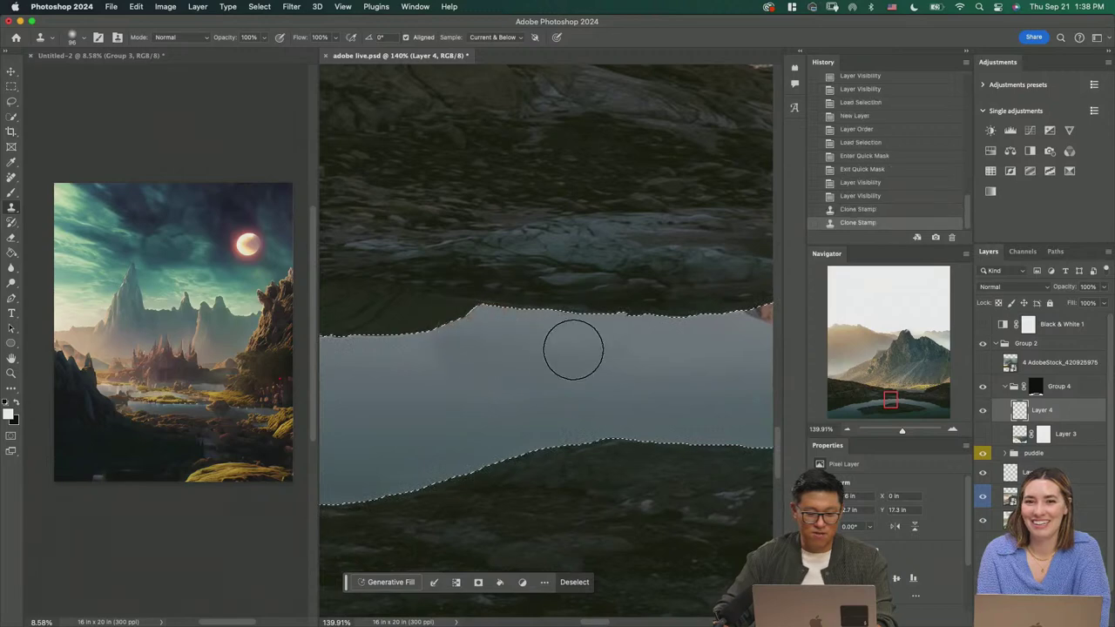
Step: Clone clear water over the remaining pink patches along the lake's upper edge on Layer 4, and undo the last stroke
{"action": "mouse_move", "coordinate": [558, 382]}
{"action": "left_mouse_down"}
{"action": "mouse_move", "coordinate": [520, 400]}
{"action": "mouse_move", "coordinate": [471, 387]}
{"action": "left_mouse_up"}
{"action": "mouse_move", "coordinate": [532, 340]}
{"action": "left_mouse_down"}
{"action": "mouse_move", "coordinate": [492, 389]}
{"action": "mouse_move", "coordinate": [439, 388]}
{"action": "mouse_move", "coordinate": [498, 354]}
{"action": "left_mouse_up"}
{"action": "left_click_drag", "start_coordinate": [438, 400], "coordinate": [549, 376]}
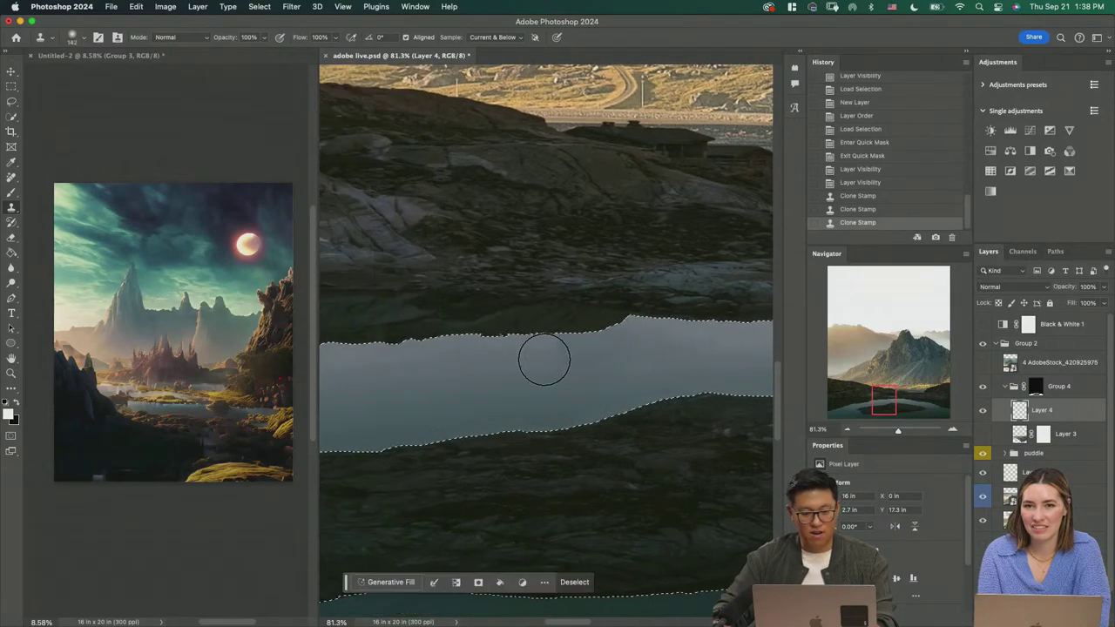
{"action": "left_click_drag", "start_coordinate": [674, 343], "coordinate": [490, 376]}
{"action": "left_click_drag", "start_coordinate": [598, 369], "coordinate": [675, 372]}
{"action": "key", "text": "super+z"}
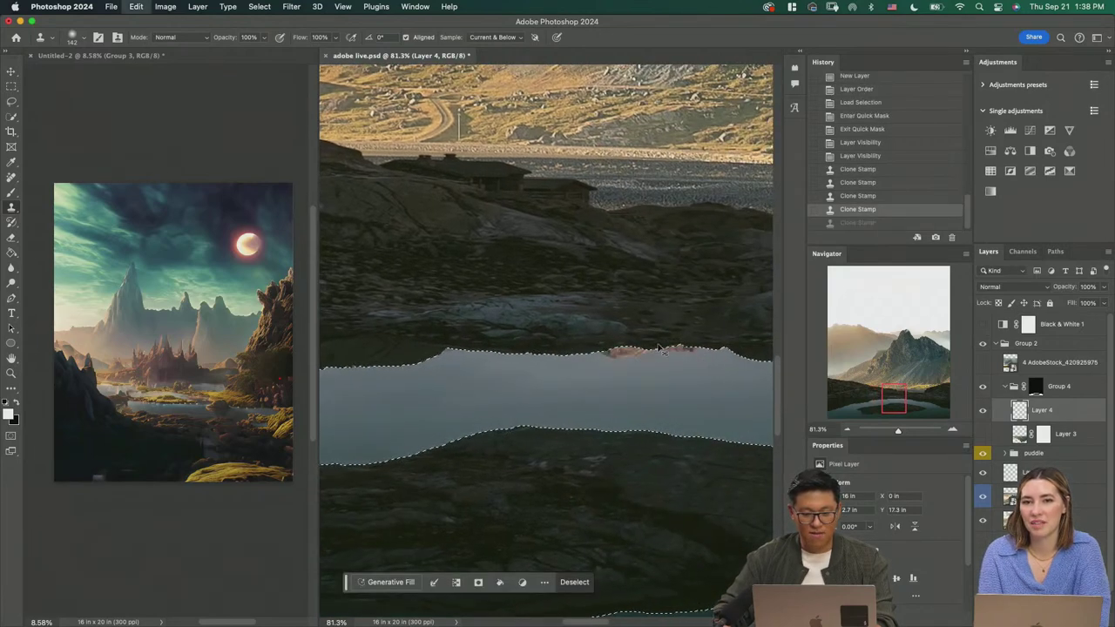
Step: Show Layer 3, clear the selection, and move Layer 4 below Layer 3 inside Group 4
{"action": "key", "text": "m"}
{"action": "left_click", "coordinate": [984, 434]}
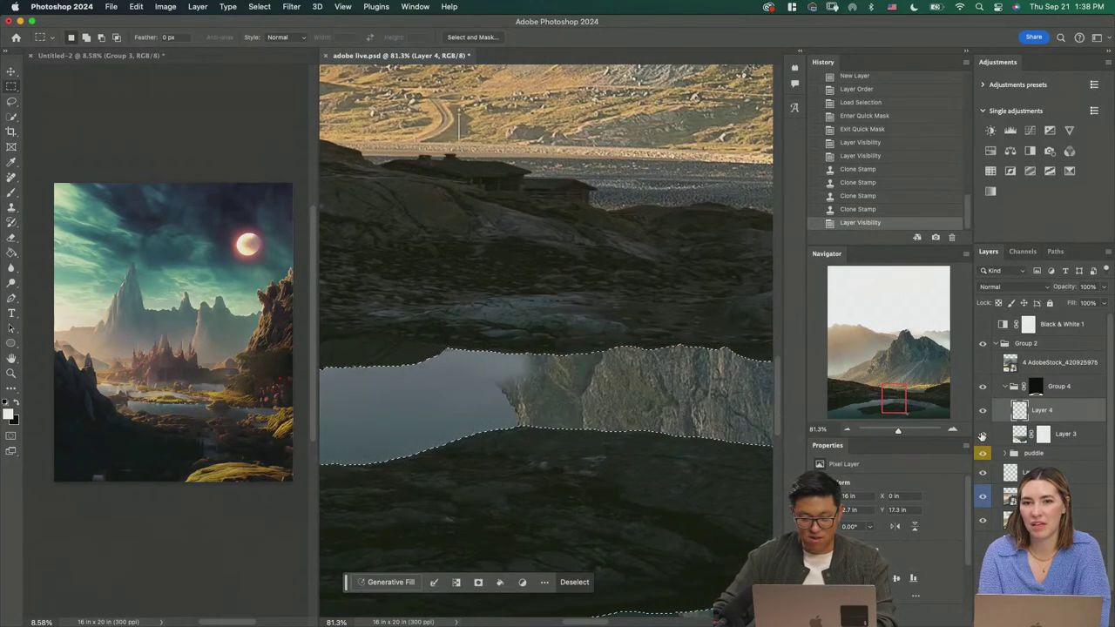
{"action": "key", "text": "super+d"}
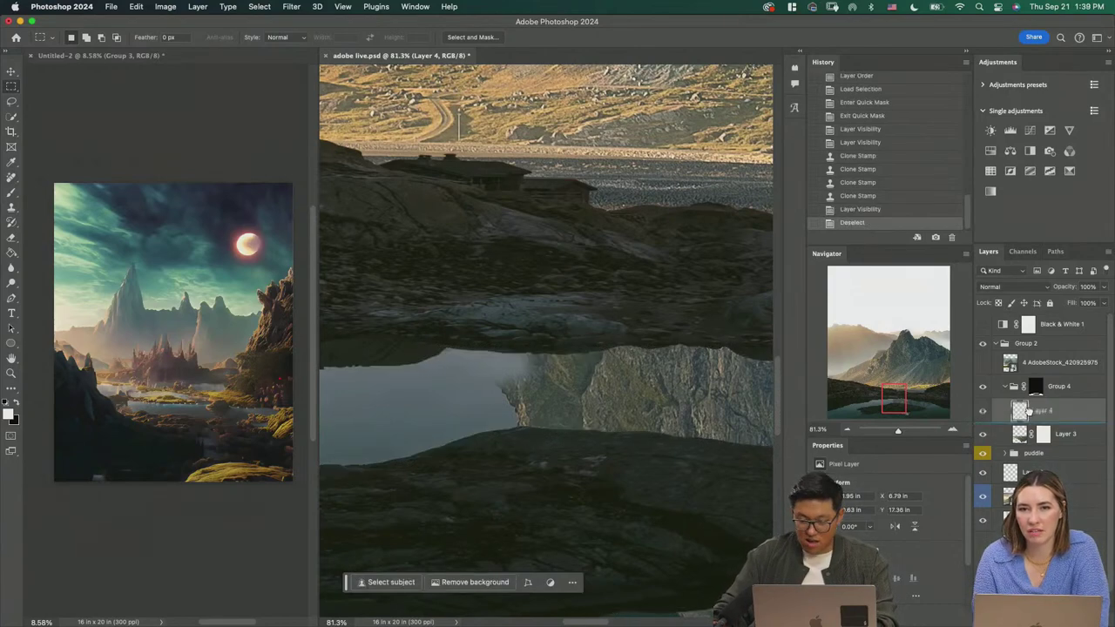
{"action": "left_click_drag", "start_coordinate": [1028, 411], "coordinate": [1027, 441]}
{"action": "key", "text": "z"}
{"action": "left_click_drag", "start_coordinate": [654, 407], "coordinate": [630, 458]}
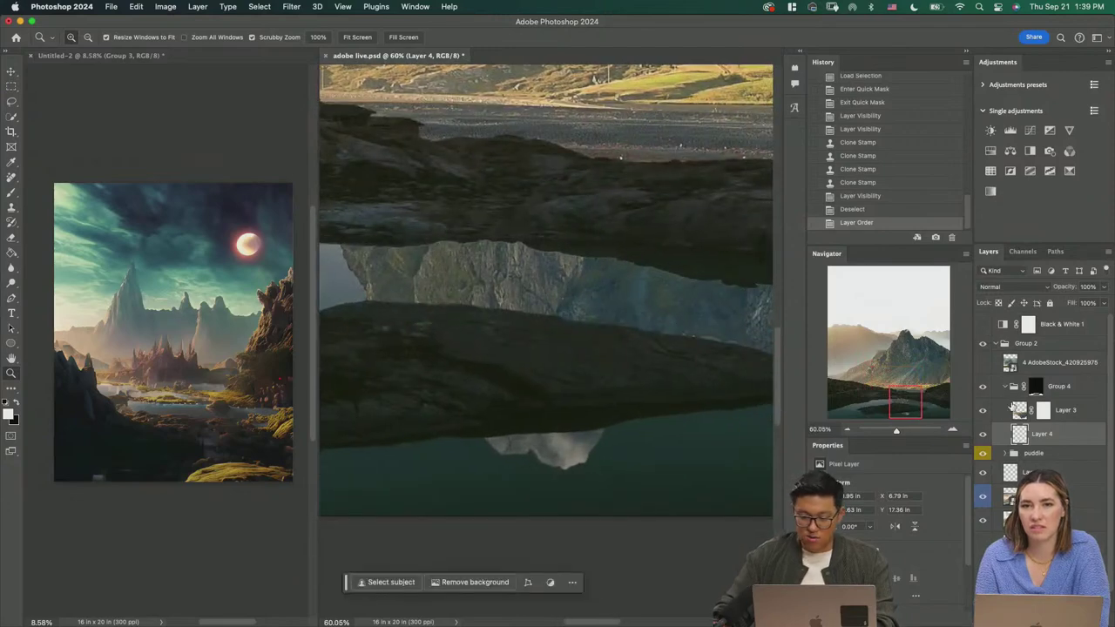
Step: Add a Brightness/Contrast adjustment clipped to Layer 3 and lower its brightness to -50
{"action": "left_click", "coordinate": [1012, 407]}
{"action": "left_click", "coordinate": [991, 130]}
{"action": "key", "text": "ctrl+alt+g"}
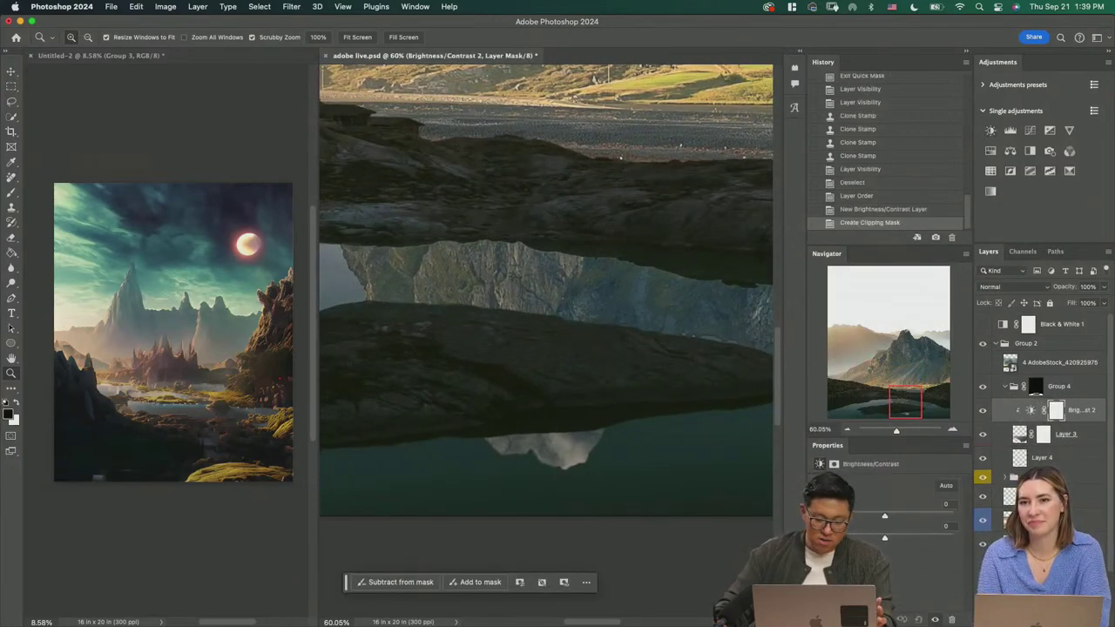
{"action": "left_click_drag", "start_coordinate": [878, 518], "coordinate": [862, 518]}
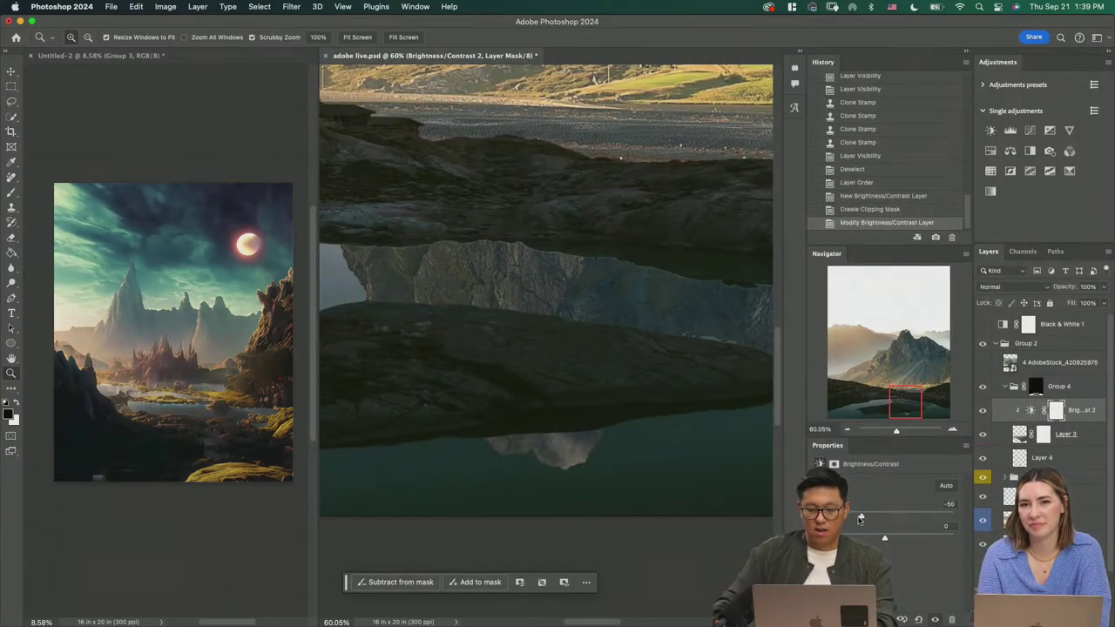
Step: Park Layer 3's mask on Layer 4, convert Layer 3 to a smart object, and return the mask to Layer 3
{"action": "left_click", "coordinate": [1018, 434]}
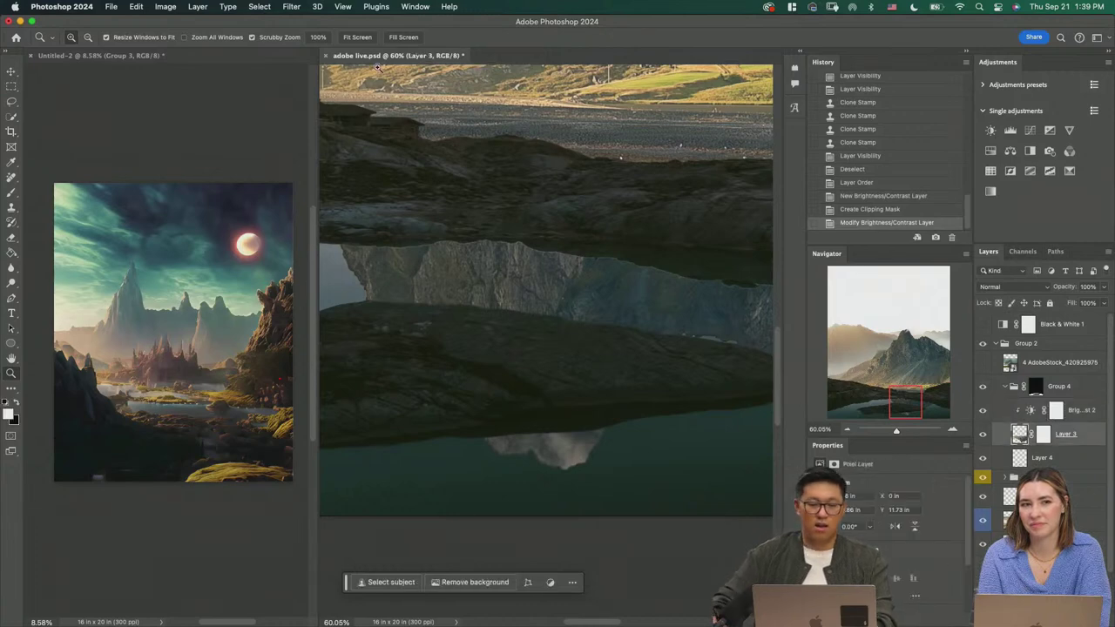
{"action": "left_click", "coordinate": [342, 7]}
{"action": "left_click", "coordinate": [318, 7]}
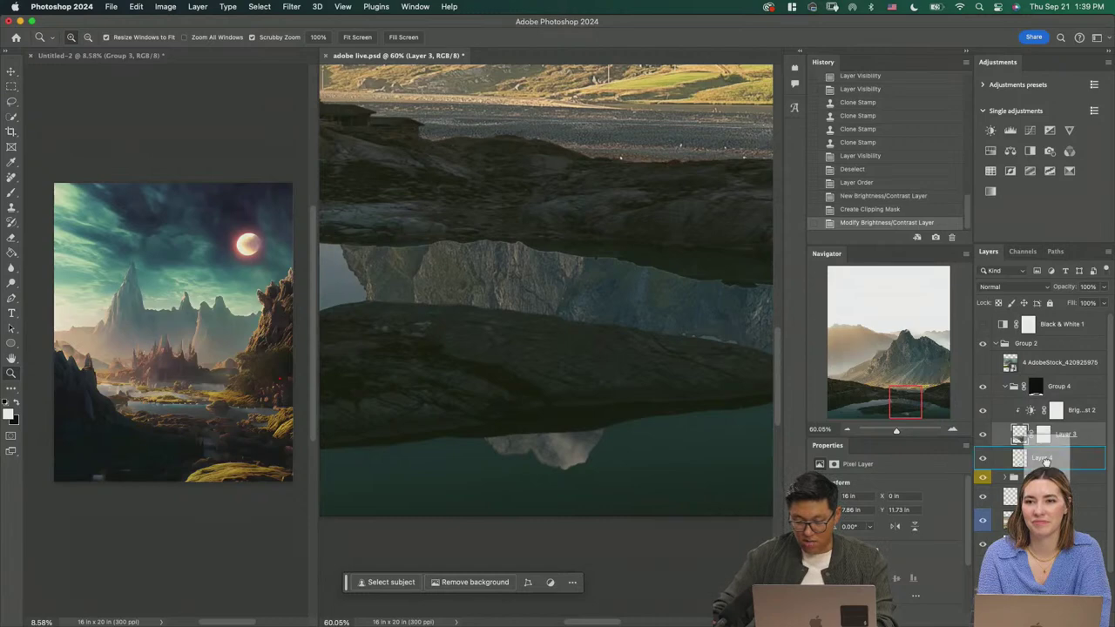
{"action": "right_click", "coordinate": [1067, 430]}
{"action": "left_click", "coordinate": [1067, 431]}
{"action": "right_click", "coordinate": [1065, 440]}
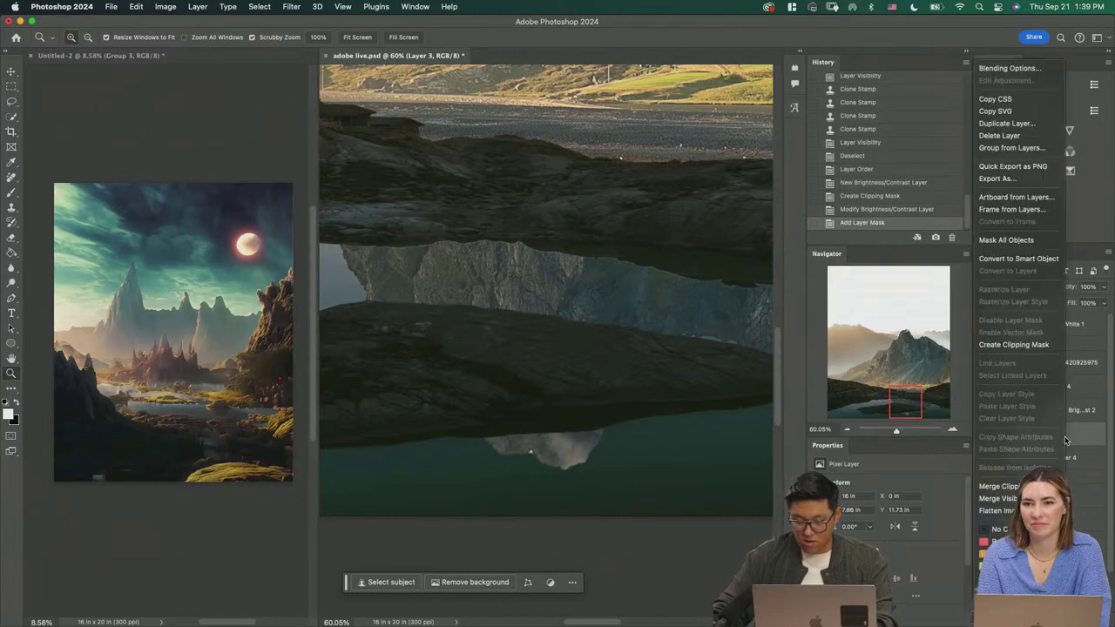
{"action": "left_click", "coordinate": [1015, 261]}
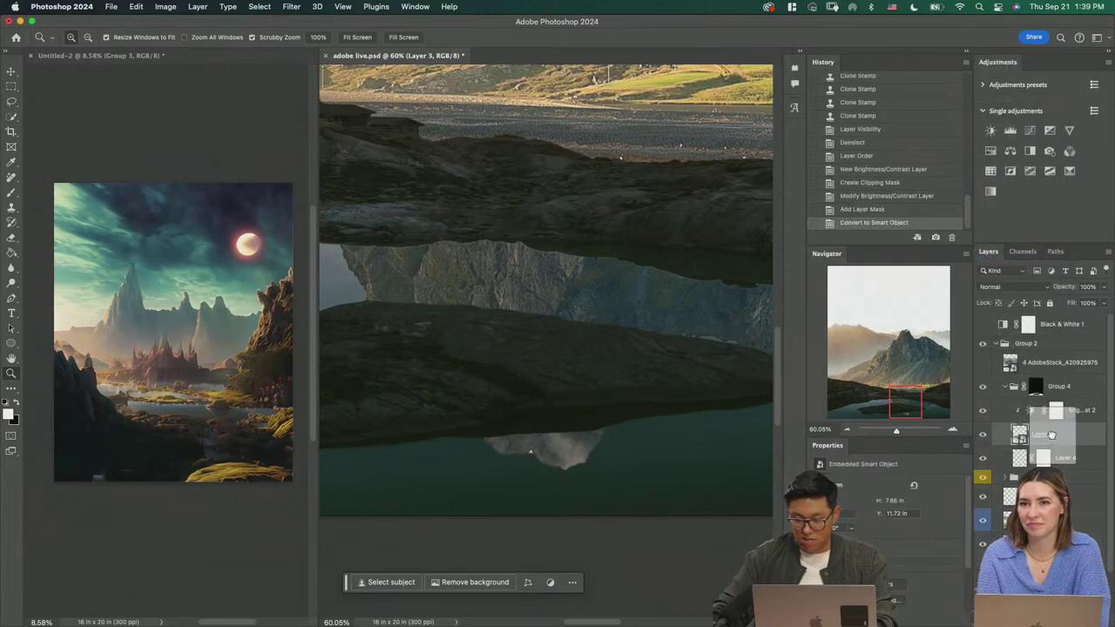
{"action": "left_click_drag", "start_coordinate": [1052, 435], "coordinate": [1050, 436]}
Step: Apply a Gaussian Blur smart filter to the mountain reflection on Layer 3 and check the softened reflection in the lake
{"action": "left_click", "coordinate": [291, 7]}
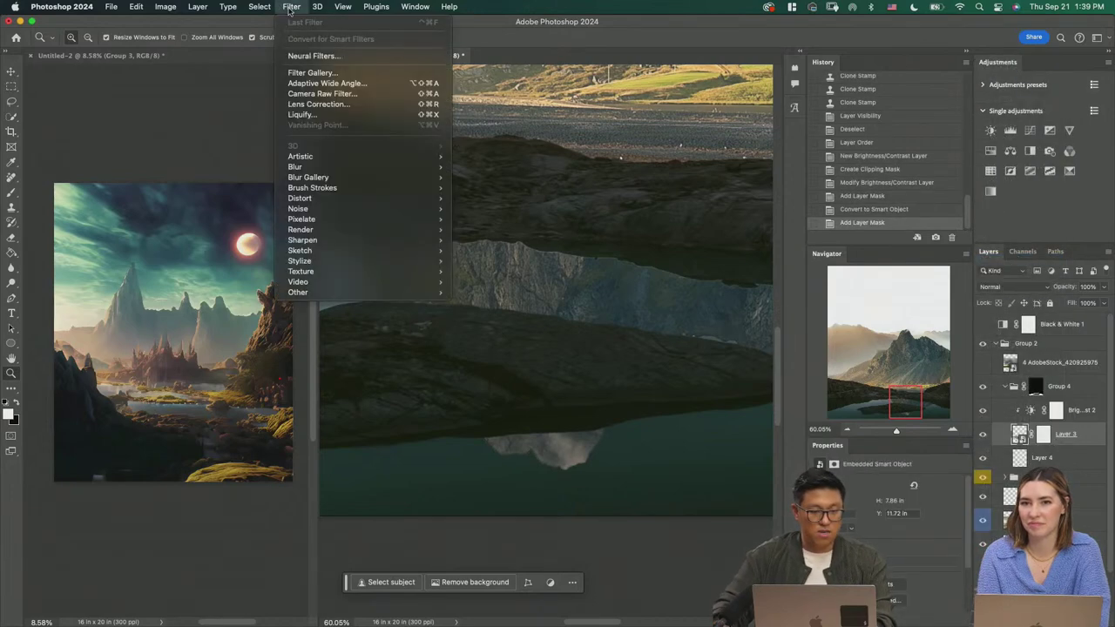
{"action": "mouse_move", "coordinate": [417, 174]}
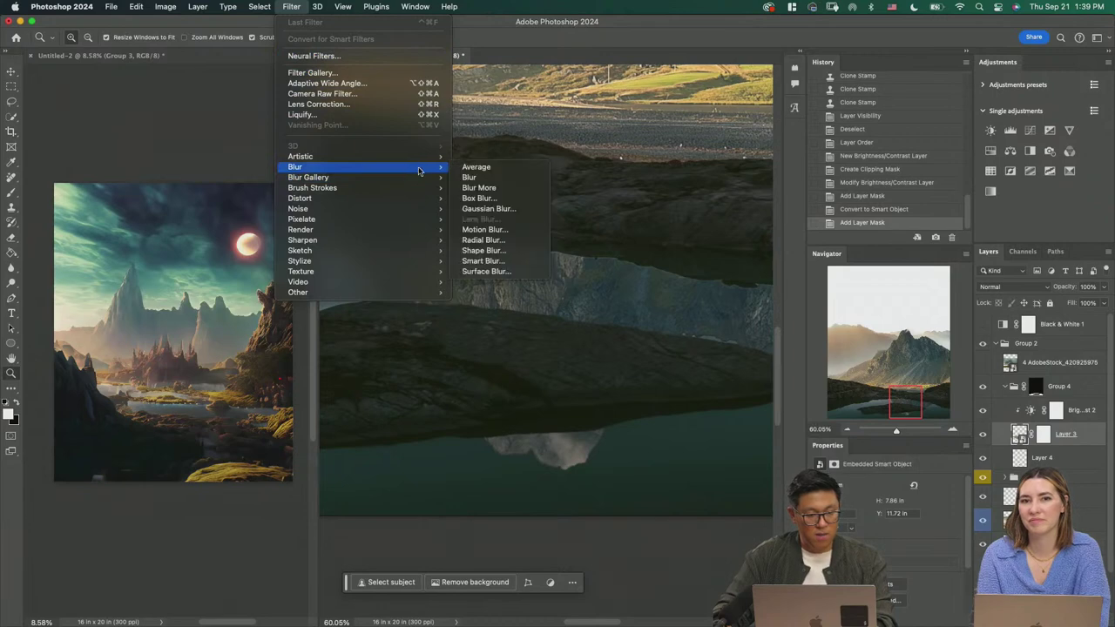
{"action": "left_click", "coordinate": [493, 209]}
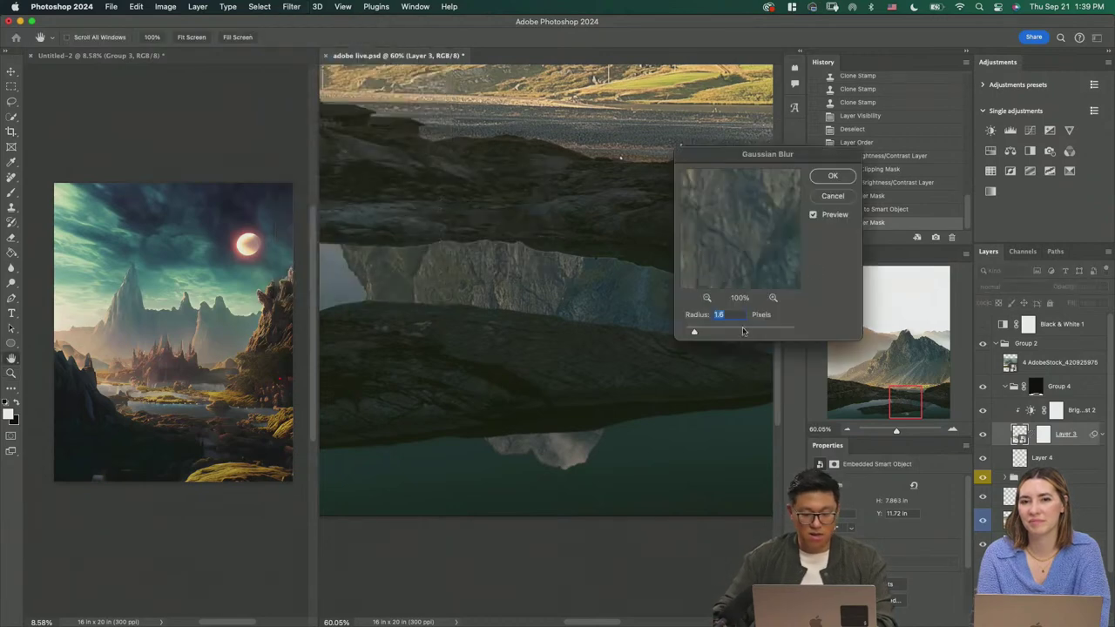
{"action": "left_click", "coordinate": [832, 177]}
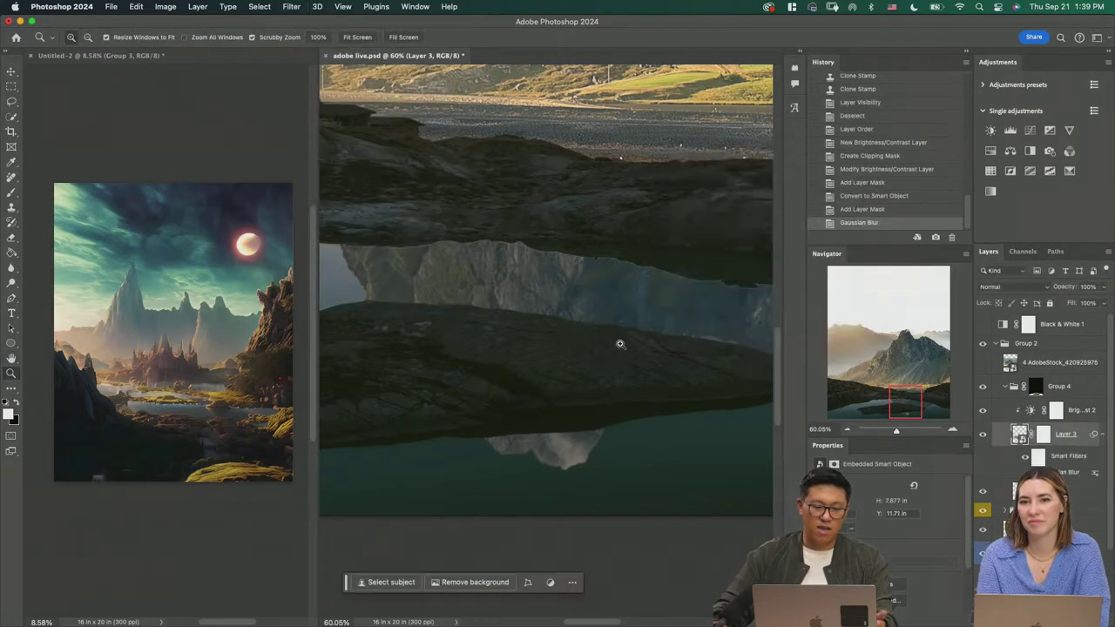
{"action": "scroll", "coordinate": [620, 344], "scroll_direction": "down", "scroll_amount": 2}
{"action": "scroll", "coordinate": [619, 343], "scroll_direction": "left", "scroll_amount": 3}
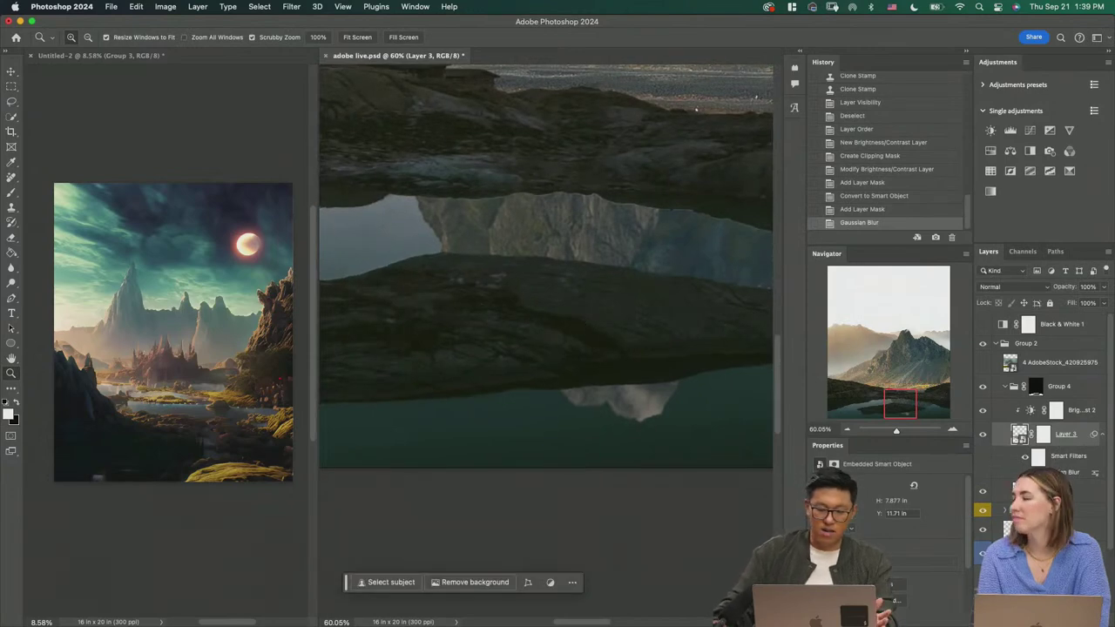
Step: Re-edit Layer 3's Gaussian Blur smart filter, trying a 6.6-pixel radius and reducing it to 0.8 pixels
{"action": "double_click", "coordinate": [1056, 472]}
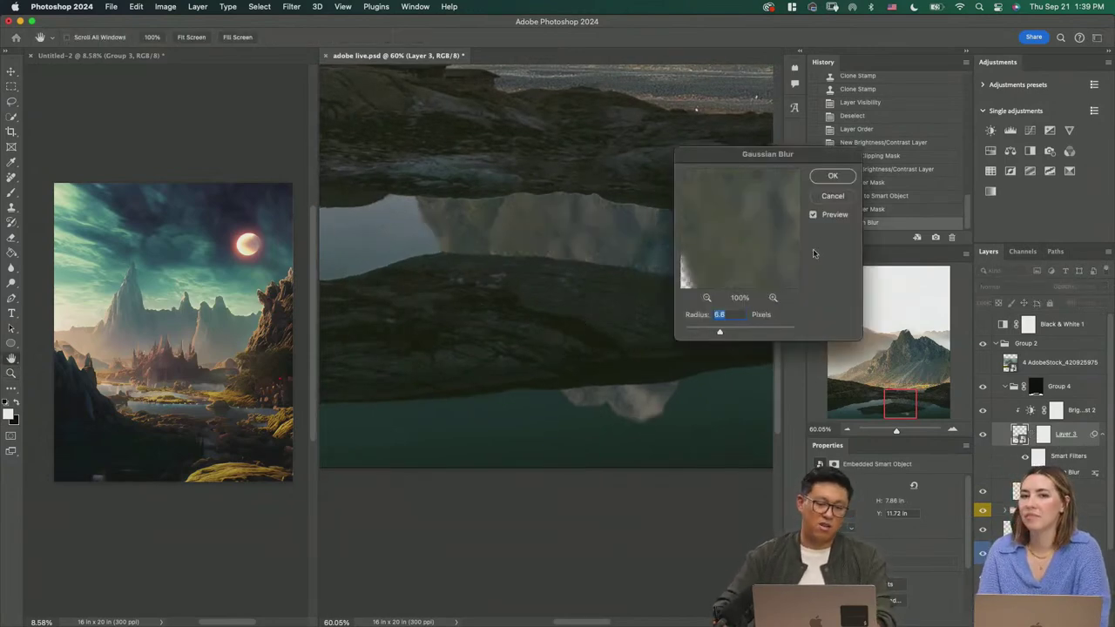
{"action": "left_click", "coordinate": [832, 177]}
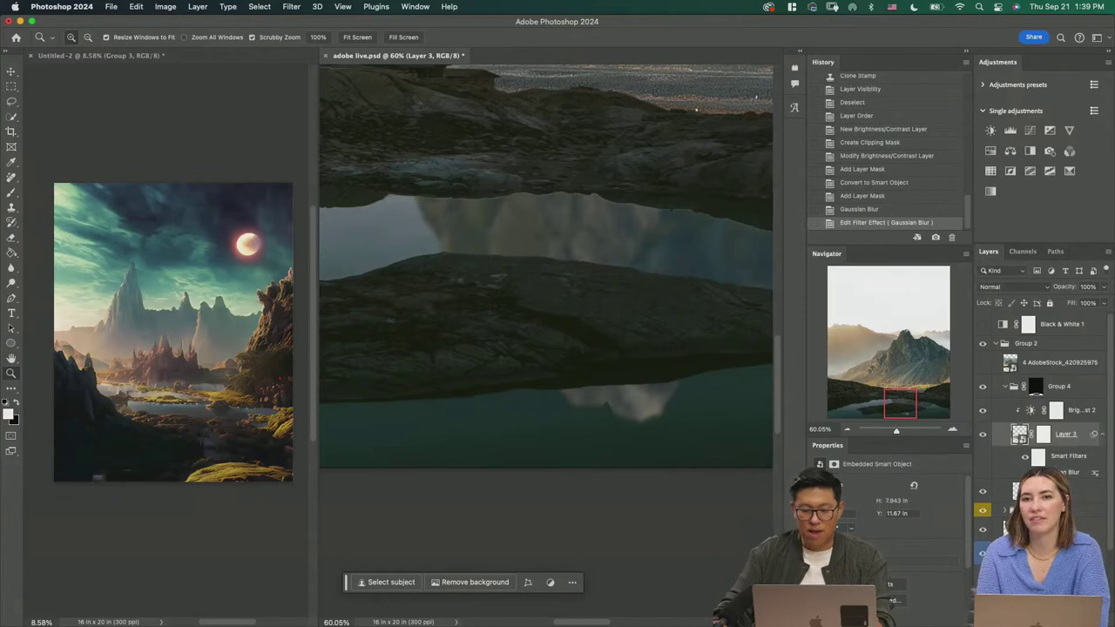
{"action": "double_click", "coordinate": [1068, 471]}
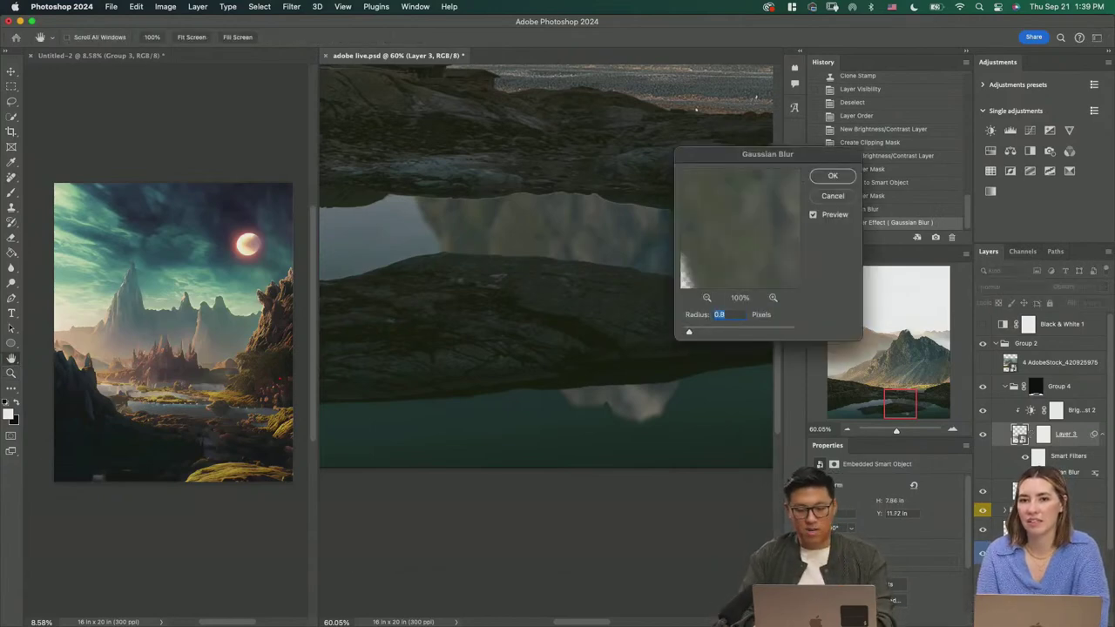
{"action": "key", "text": "Return"}
Step: Add a second Brightness/Contrast adjustment layer inside Group 4, above the one clipped to Layer 3
{"action": "left_click_drag", "start_coordinate": [621, 429], "coordinate": [677, 438]}
{"action": "left_click", "coordinate": [1034, 388]}
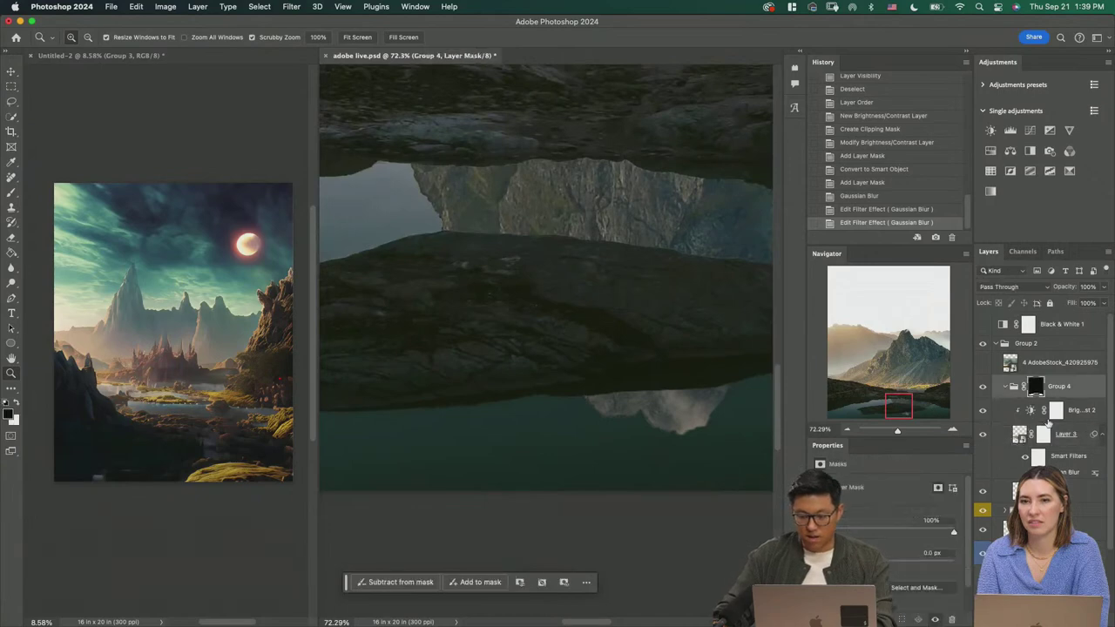
{"action": "left_click", "coordinate": [1055, 410]}
{"action": "left_click", "coordinate": [991, 130]}
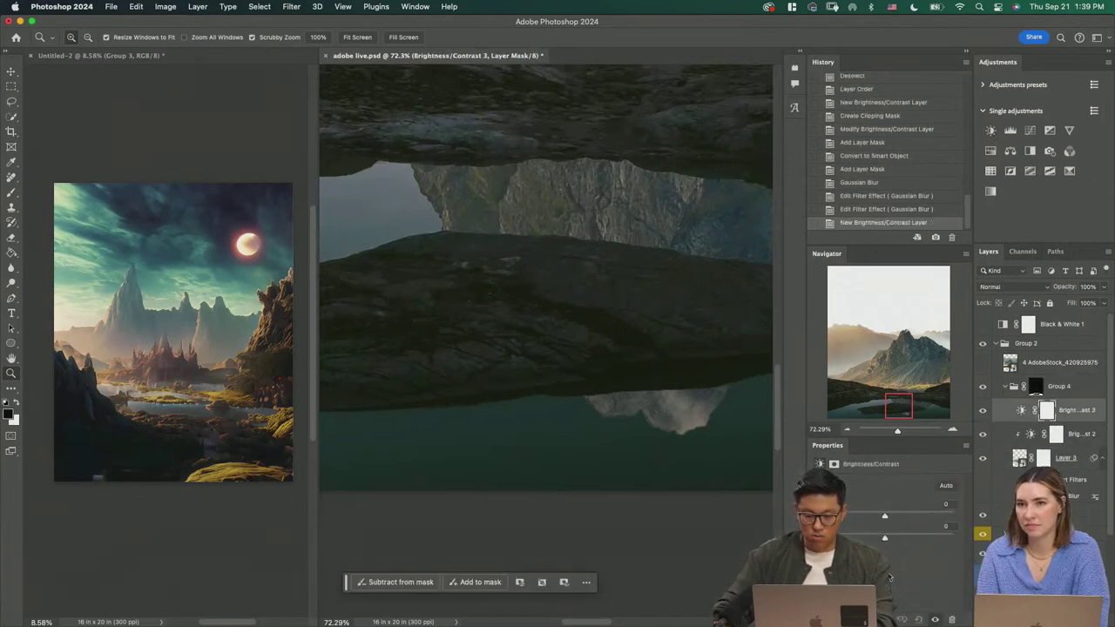
Step: Clip the new Brightness/Contrast adjustment to the reflection layer, set its brightness to -52, and invert its mask
{"action": "left_click_drag", "start_coordinate": [885, 516], "coordinate": [861, 518]}
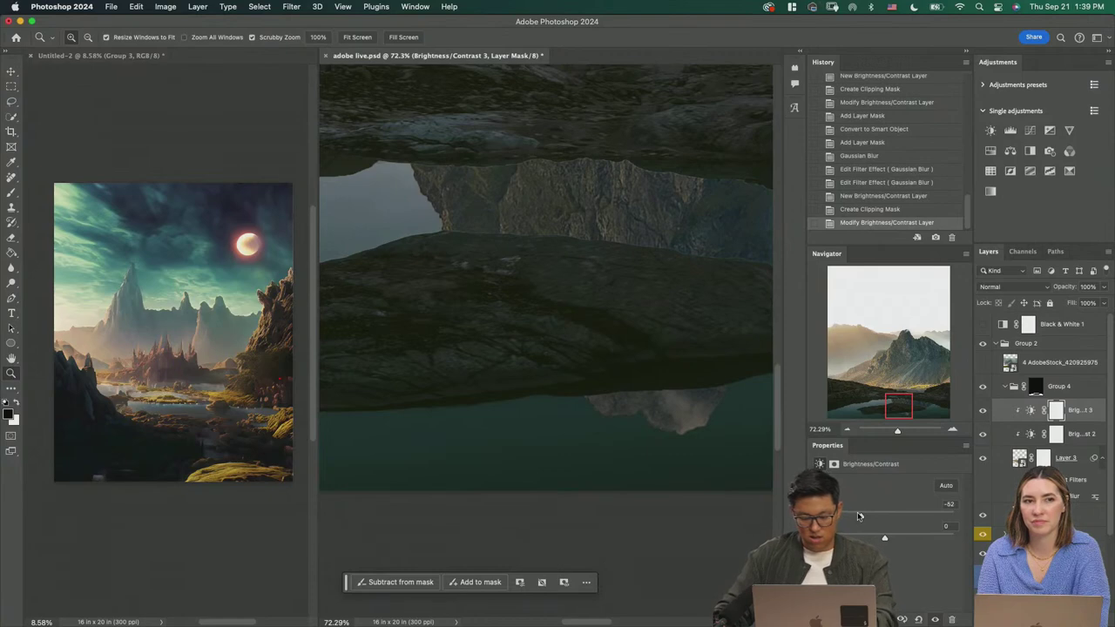
{"action": "key", "text": "super+i"}
Step: Brush the darkening onto the reflected mountain tip by painting the adjustment's mask in white at 30% opacity
{"action": "key", "text": "b"}
{"action": "left_click_drag", "start_coordinate": [642, 433], "coordinate": [689, 439]}
{"action": "left_click_drag", "start_coordinate": [625, 415], "coordinate": [732, 423]}
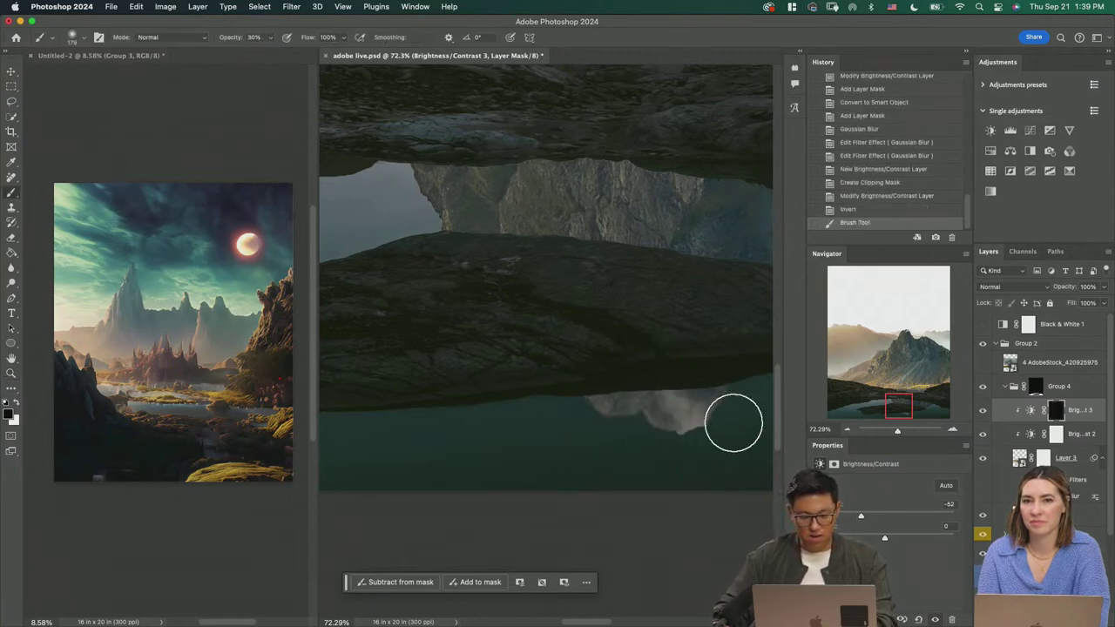
{"action": "left_click_drag", "start_coordinate": [689, 466], "coordinate": [652, 458]}
{"action": "key", "text": "x"}
{"action": "key", "text": "3"}
{"action": "mouse_move", "coordinate": [614, 415]}
{"action": "left_mouse_down"}
{"action": "mouse_move", "coordinate": [625, 429]}
{"action": "mouse_move", "coordinate": [697, 392]}
{"action": "left_mouse_up"}
{"action": "left_click_drag", "start_coordinate": [708, 389], "coordinate": [656, 427]}
{"action": "mouse_move", "coordinate": [654, 429]}
{"action": "left_mouse_down"}
{"action": "mouse_move", "coordinate": [586, 453]}
{"action": "mouse_move", "coordinate": [682, 462]}
{"action": "left_mouse_up"}
{"action": "mouse_move", "coordinate": [682, 462]}
{"action": "left_mouse_down"}
{"action": "mouse_move", "coordinate": [709, 456]}
{"action": "mouse_move", "coordinate": [699, 435]}
{"action": "left_mouse_up"}
{"action": "left_click_drag", "start_coordinate": [697, 426], "coordinate": [659, 459]}
{"action": "left_click_drag", "start_coordinate": [728, 454], "coordinate": [682, 445]}
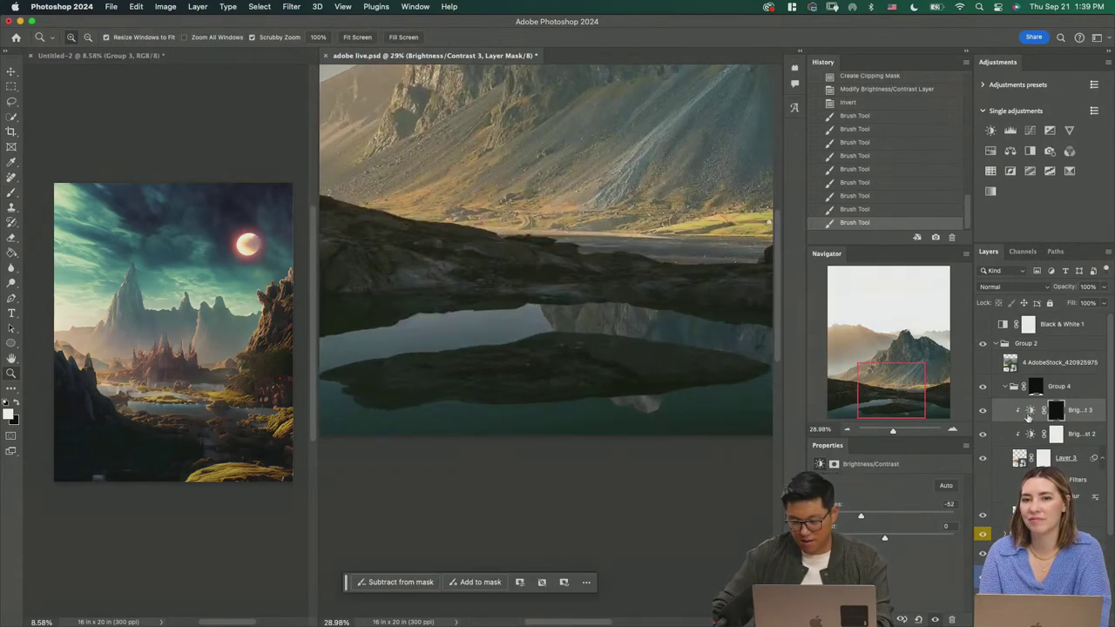
Step: Add a Color Balance adjustment clipped to the reflection, with midtones red at -8 and blue at +5
{"action": "left_click", "coordinate": [1011, 151]}
{"action": "left_click", "coordinate": [902, 618]}
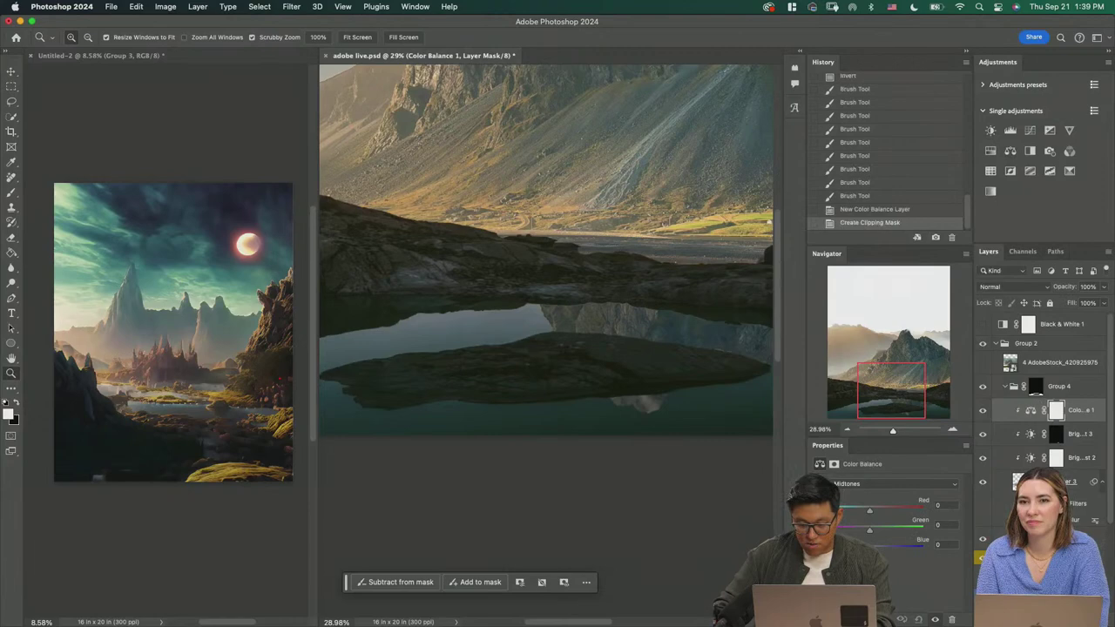
{"action": "left_click_drag", "start_coordinate": [865, 512], "coordinate": [868, 511]}
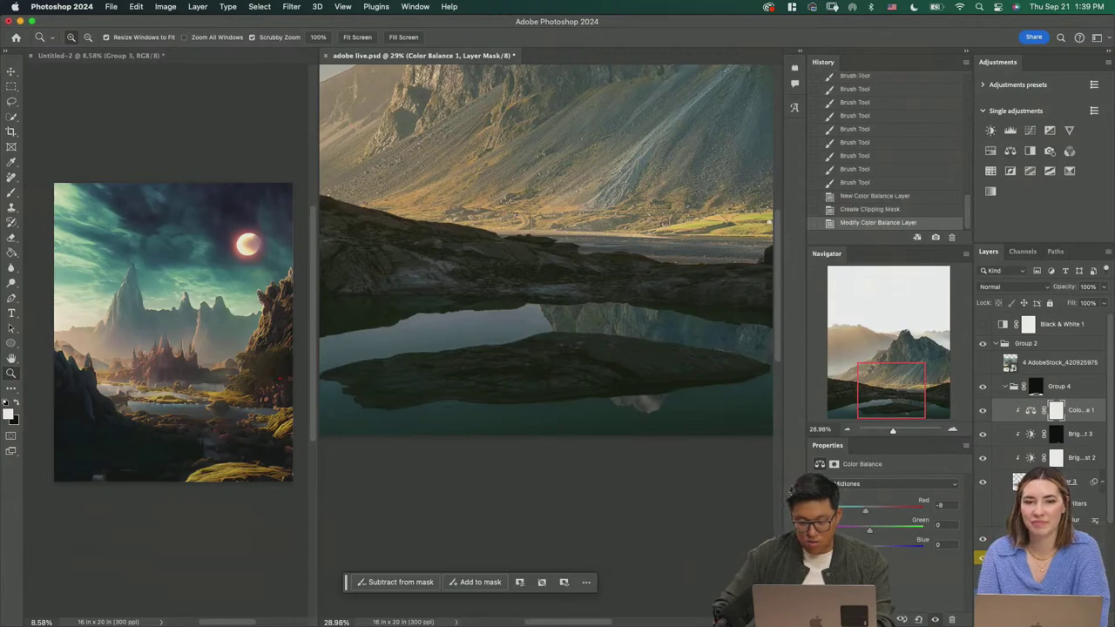
{"action": "left_click_drag", "start_coordinate": [710, 487], "coordinate": [637, 481]}
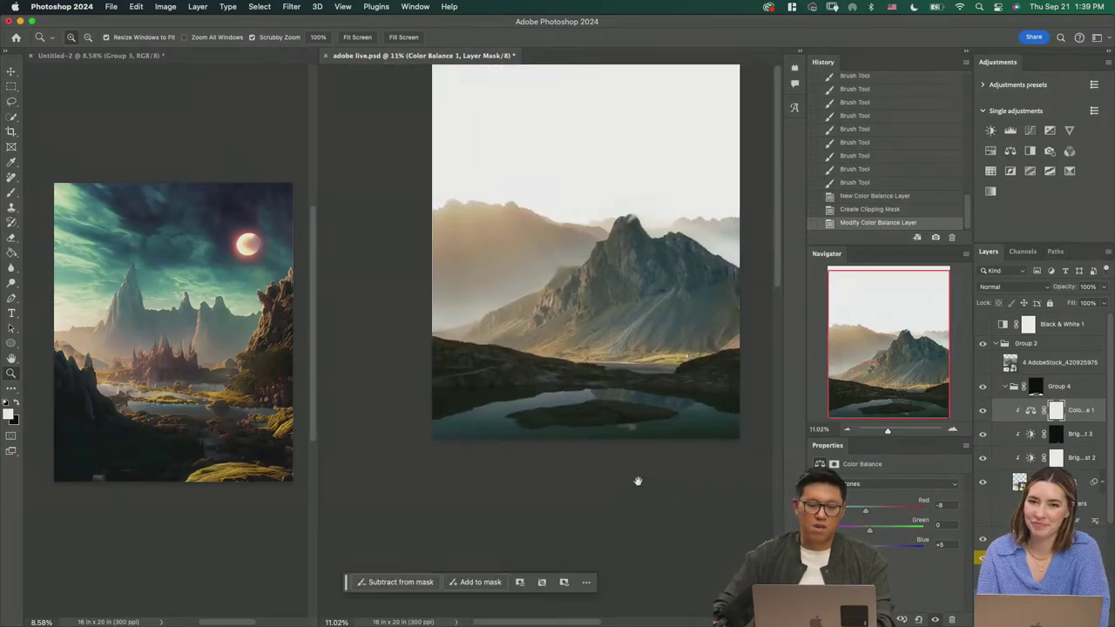
Step: Dab Layer 3's mask below the reflected mountain tip with an 11 px brush at 100% opacity
{"action": "left_click_drag", "start_coordinate": [607, 442], "coordinate": [706, 423]}
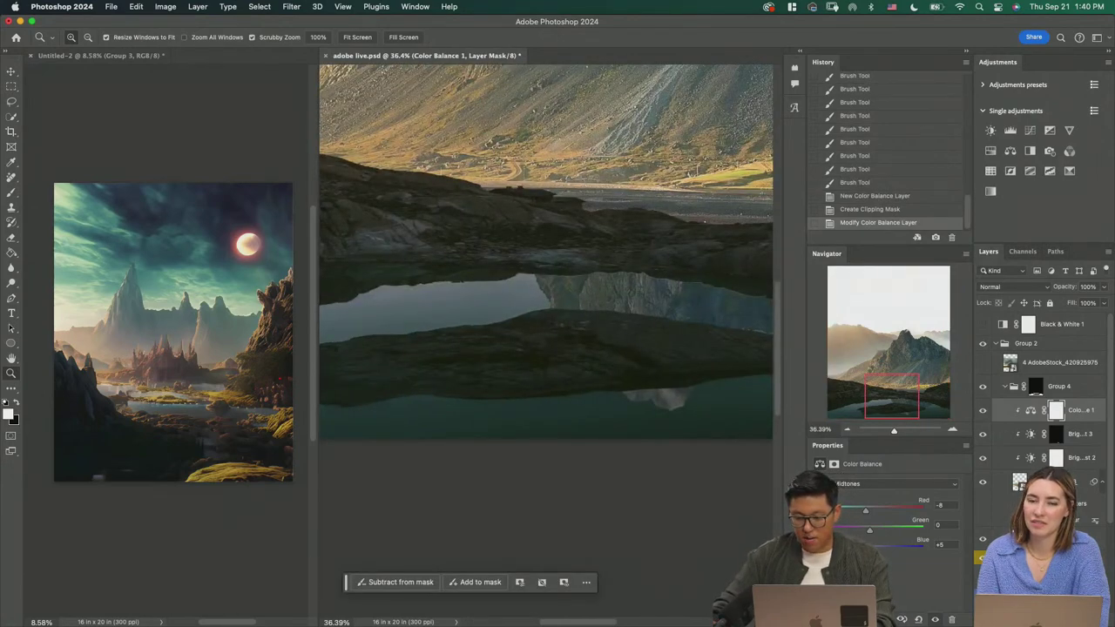
{"action": "left_click", "coordinate": [1046, 482]}
{"action": "mouse_move", "coordinate": [649, 424]}
{"action": "left_mouse_down"}
{"action": "mouse_move", "coordinate": [719, 473]}
{"action": "mouse_move", "coordinate": [590, 454]}
{"action": "left_mouse_up"}
{"action": "key", "text": "b"}
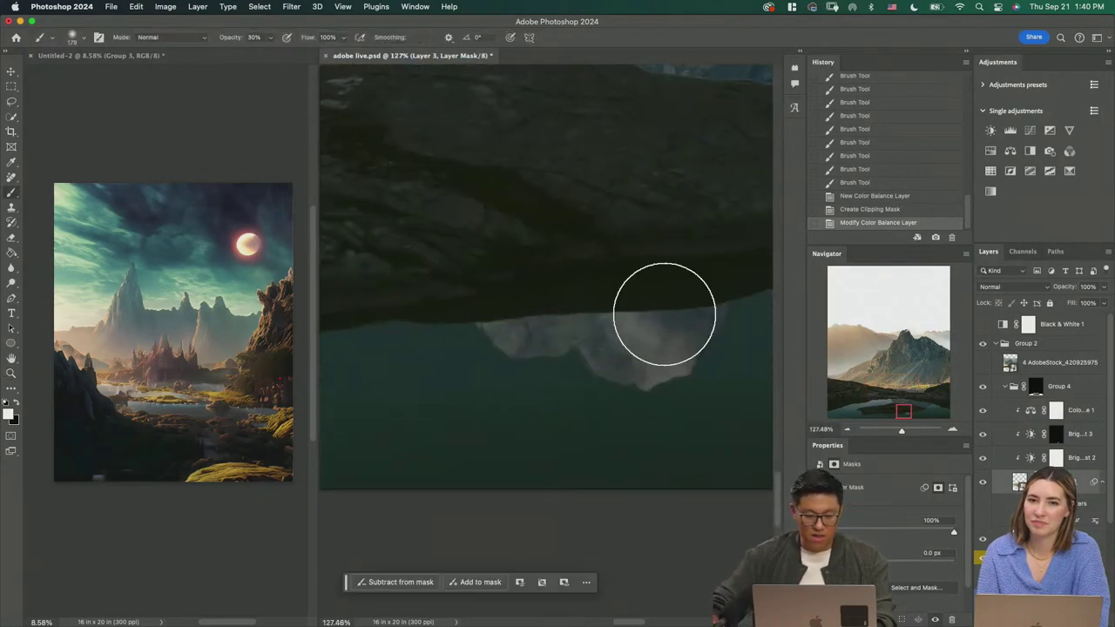
{"action": "key", "text": "0"}
{"action": "key", "text": "z"}
{"action": "left_click_drag", "start_coordinate": [564, 353], "coordinate": [595, 363]}
{"action": "key", "text": "b"}
{"action": "mouse_move", "coordinate": [533, 328]}
{"action": "left_mouse_down", "text": "ctrl+alt"}
{"action": "mouse_move", "coordinate": [479, 335]}
{"action": "mouse_move", "coordinate": [444, 356]}
{"action": "mouse_move", "coordinate": [468, 366]}
{"action": "left_mouse_up", "text": "ctrl+alt"}
{"action": "left_click", "coordinate": [493, 368]}
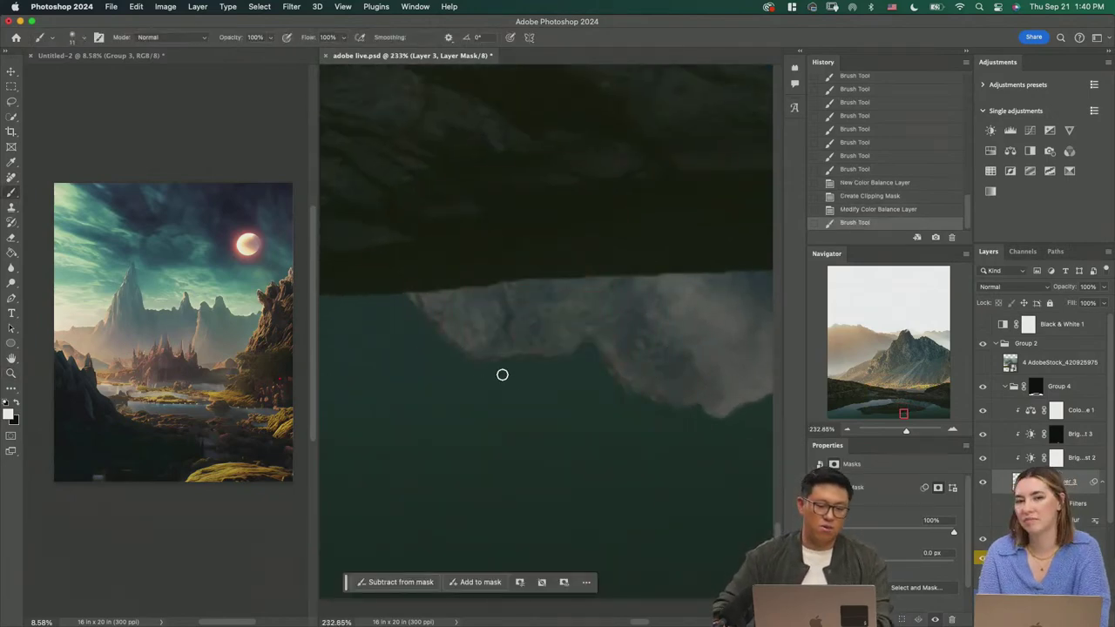
Step: Choose the soft round 30 px brush tip with 0% hardness for the mask painting
{"action": "key", "text": "F5"}
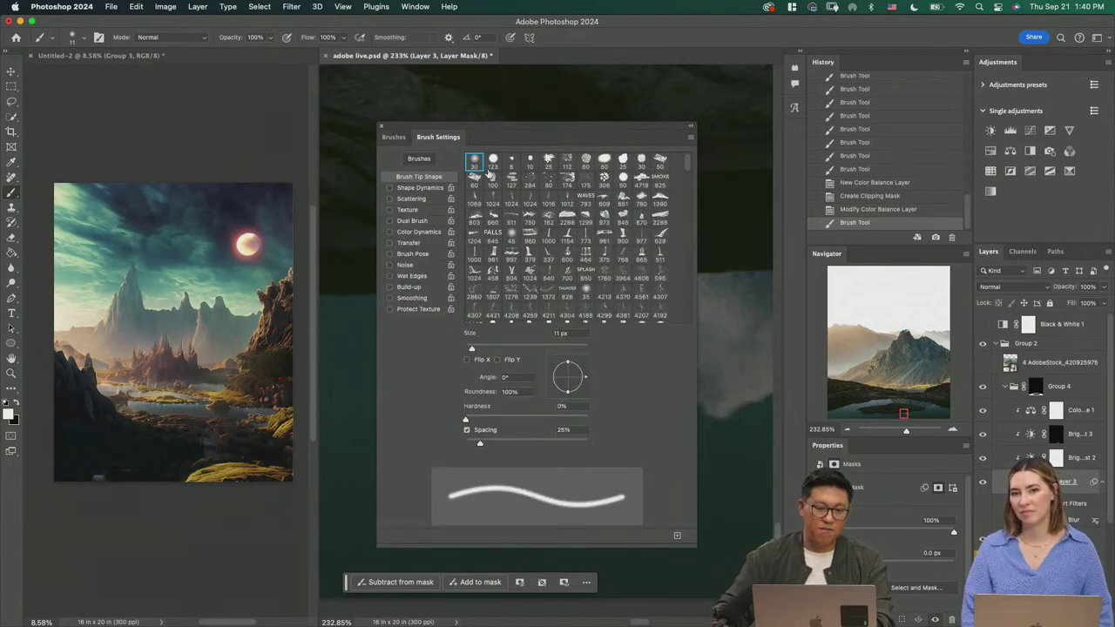
{"action": "left_click", "coordinate": [475, 162]}
{"action": "left_click", "coordinate": [494, 162]}
{"action": "left_click", "coordinate": [475, 164]}
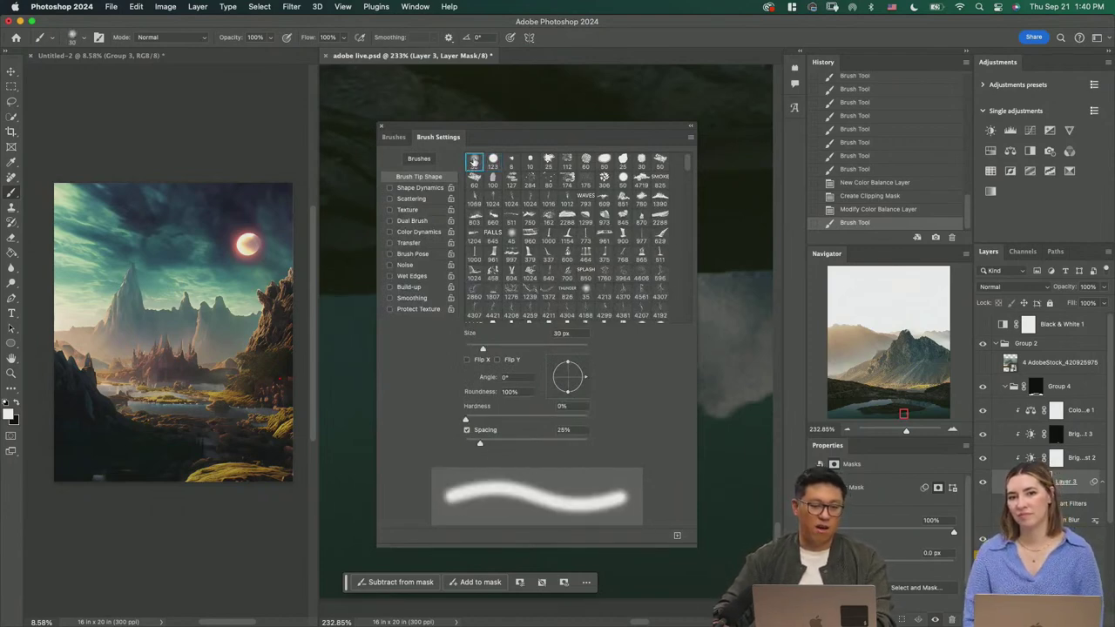
{"action": "key", "text": "F5"}
Step: Clean up the outline of the reflected mountain tip by painting black along its edge on Layer 3's mask with a small brush
{"action": "mouse_move", "coordinate": [422, 315]}
{"action": "left_mouse_down"}
{"action": "mouse_move", "coordinate": [405, 323]}
{"action": "mouse_move", "coordinate": [443, 341]}
{"action": "left_mouse_up"}
{"action": "key", "text": "super+z"}
{"action": "key", "text": "x"}
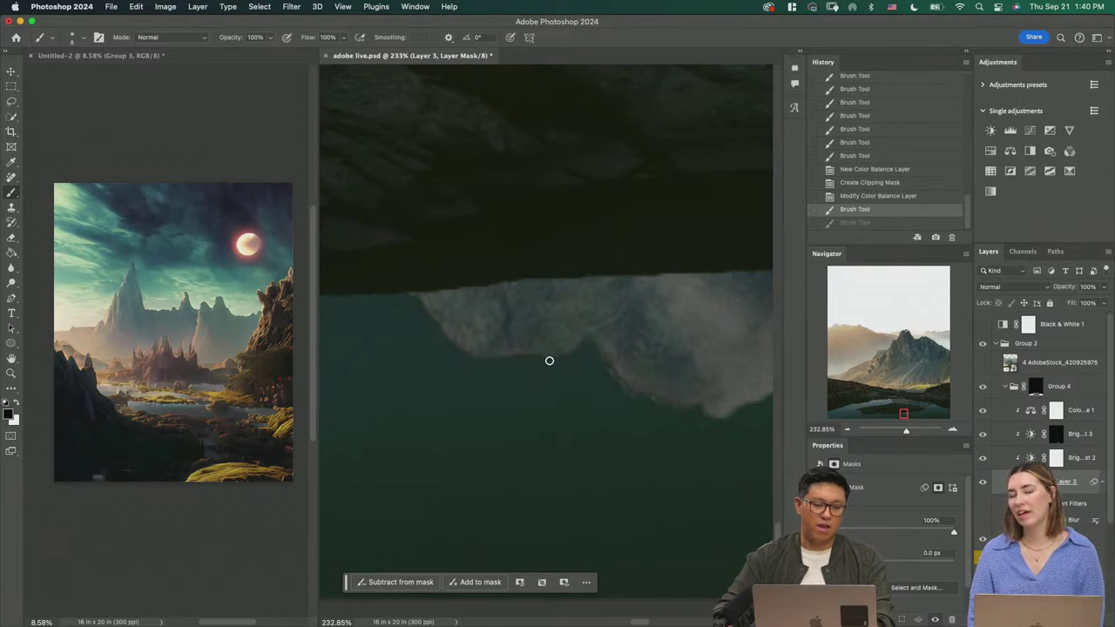
{"action": "left_click_drag", "start_coordinate": [550, 361], "coordinate": [531, 366]}
{"action": "mouse_move", "coordinate": [615, 400]}
{"action": "left_mouse_down"}
{"action": "mouse_move", "coordinate": [535, 389]}
{"action": "mouse_move", "coordinate": [566, 371]}
{"action": "left_mouse_up"}
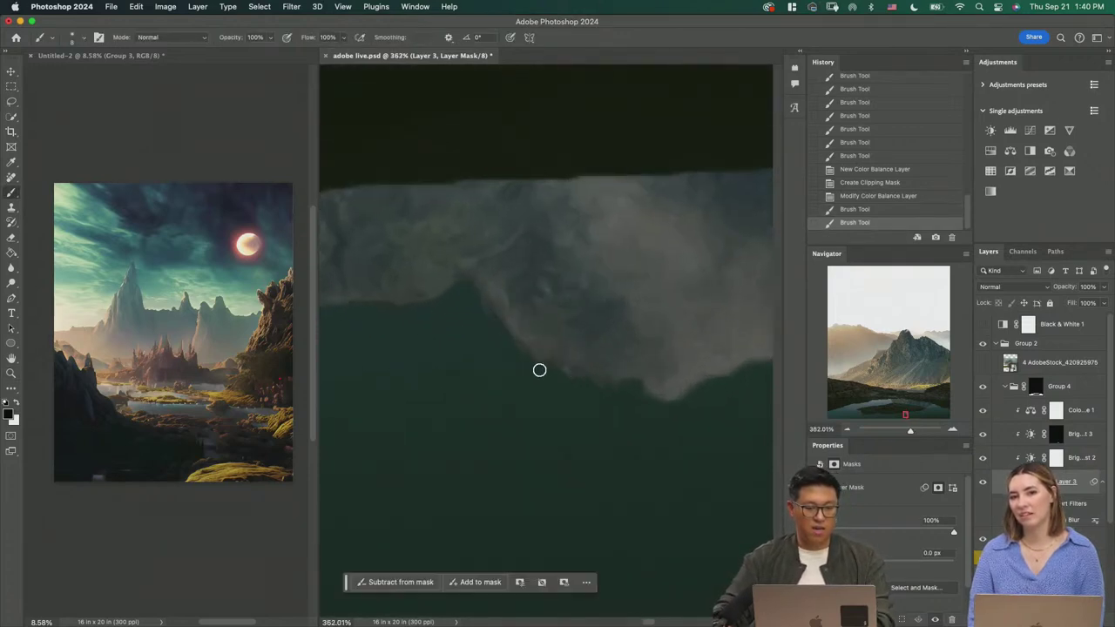
{"action": "mouse_move", "coordinate": [621, 391]}
{"action": "left_mouse_down"}
{"action": "mouse_move", "coordinate": [644, 419]}
{"action": "mouse_move", "coordinate": [477, 376]}
{"action": "left_mouse_up"}
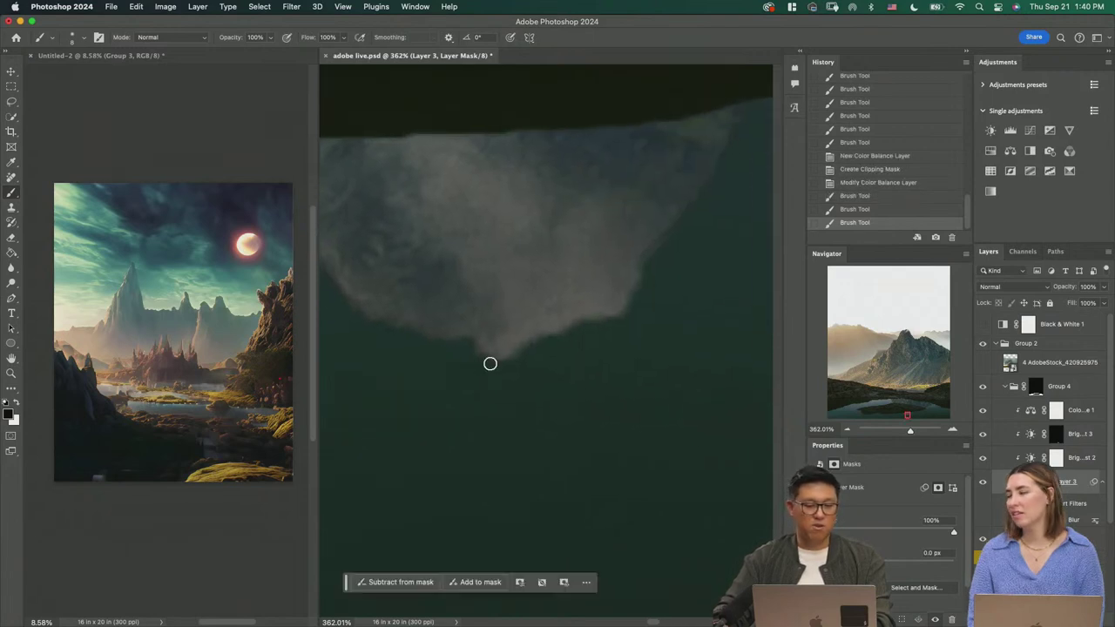
{"action": "left_click_drag", "start_coordinate": [642, 271], "coordinate": [684, 249]}
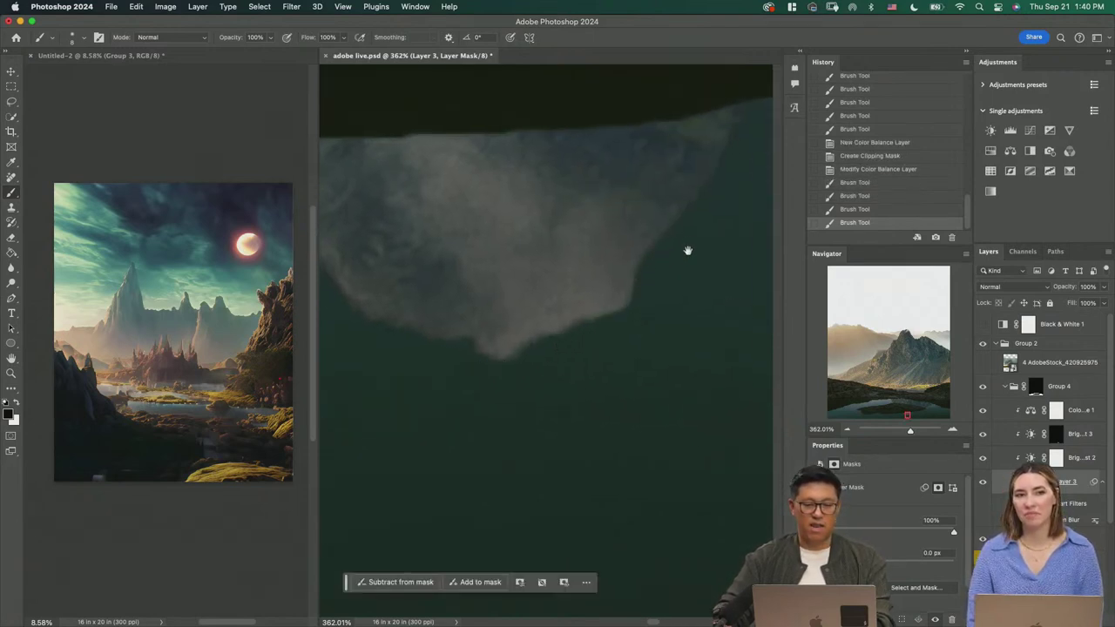
{"action": "scroll", "coordinate": [552, 337], "scroll_direction": "up", "scroll_amount": 3}
{"action": "left_click_drag", "start_coordinate": [616, 198], "coordinate": [626, 194]}
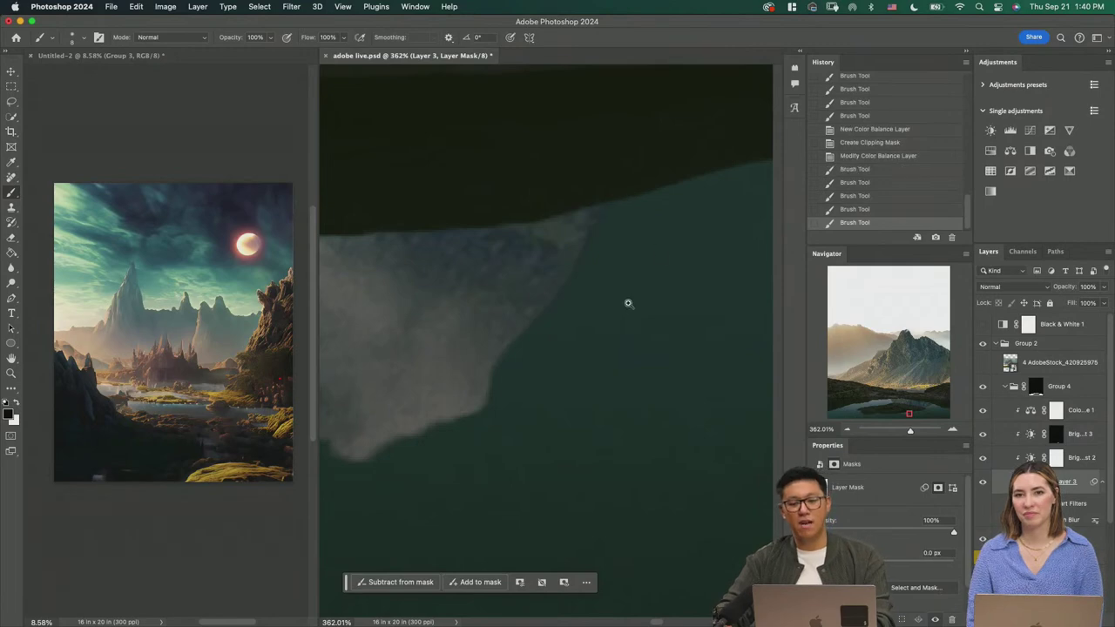
Step: Select Layer 3 together with the Color Balance and two Brightness/Contrast adjustments clipped above it
{"action": "left_click_drag", "start_coordinate": [627, 304], "coordinate": [534, 382]}
{"action": "left_click_drag", "start_coordinate": [634, 317], "coordinate": [597, 344]}
{"action": "left_click_drag", "start_coordinate": [662, 372], "coordinate": [622, 385]}
{"action": "left_click_drag", "start_coordinate": [624, 305], "coordinate": [603, 333]}
{"action": "left_click_drag", "start_coordinate": [611, 335], "coordinate": [665, 337]}
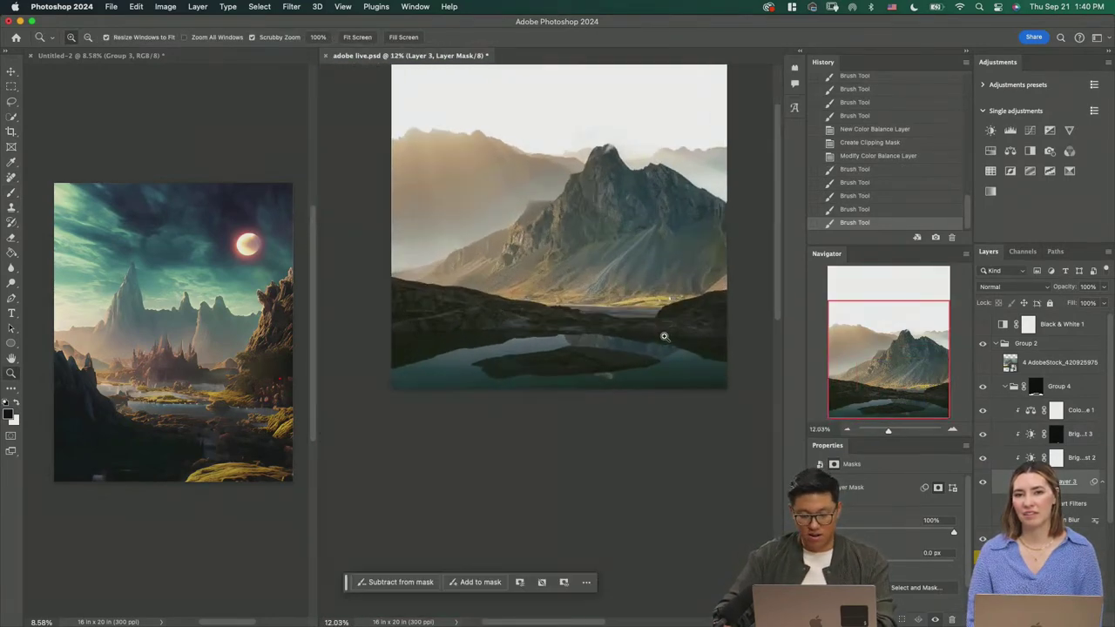
{"action": "left_click", "coordinate": [1075, 411]}
{"action": "left_click", "coordinate": [1077, 481], "text": "shift"}
{"action": "key", "text": "v"}
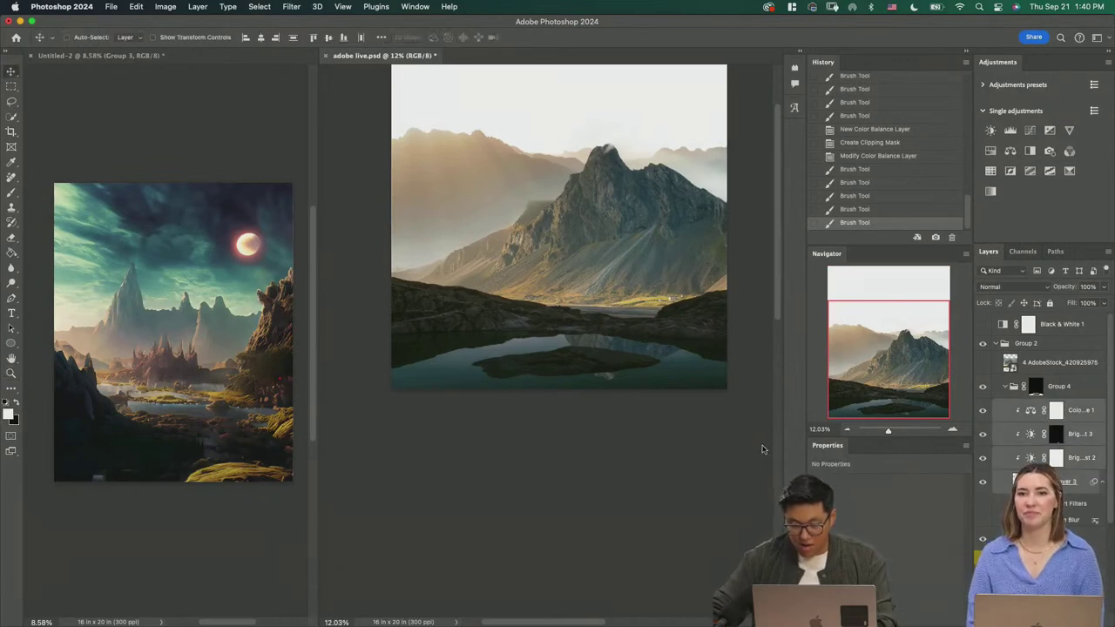
Step: Try to reposition the selected reflection layers in the lake, and undo the move
{"action": "mouse_move", "coordinate": [661, 392]}
{"action": "left_mouse_down"}
{"action": "mouse_move", "coordinate": [677, 392]}
{"action": "mouse_move", "coordinate": [676, 378]}
{"action": "mouse_move", "coordinate": [688, 405]}
{"action": "left_mouse_up"}
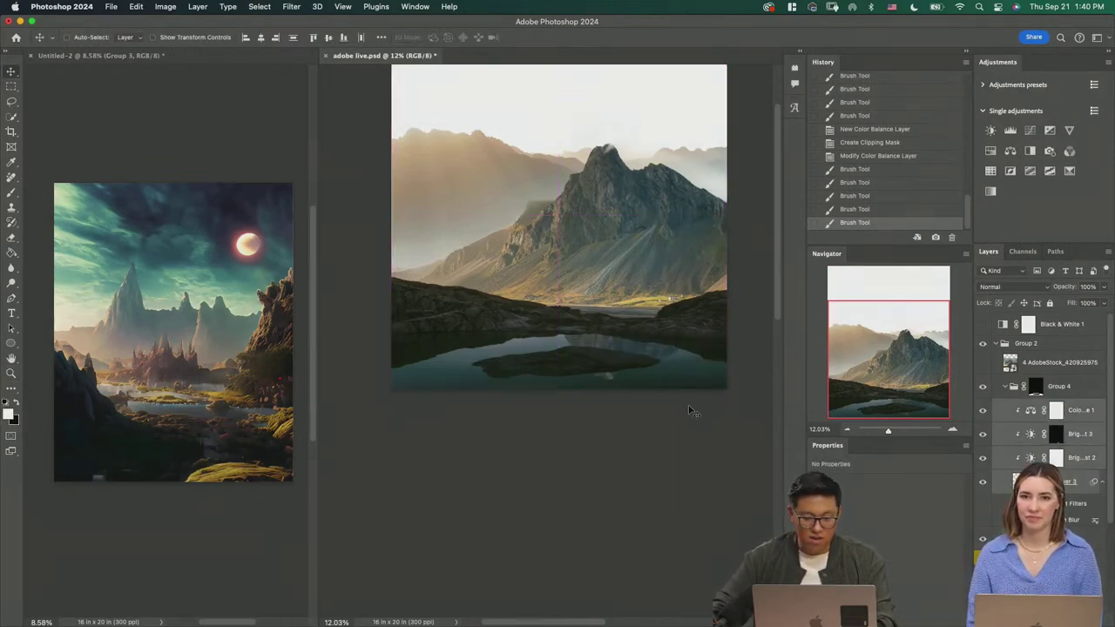
{"action": "key", "text": "ctrl+z"}
{"action": "key", "text": "z"}
{"action": "left_click_drag", "start_coordinate": [645, 353], "coordinate": [843, 280]}
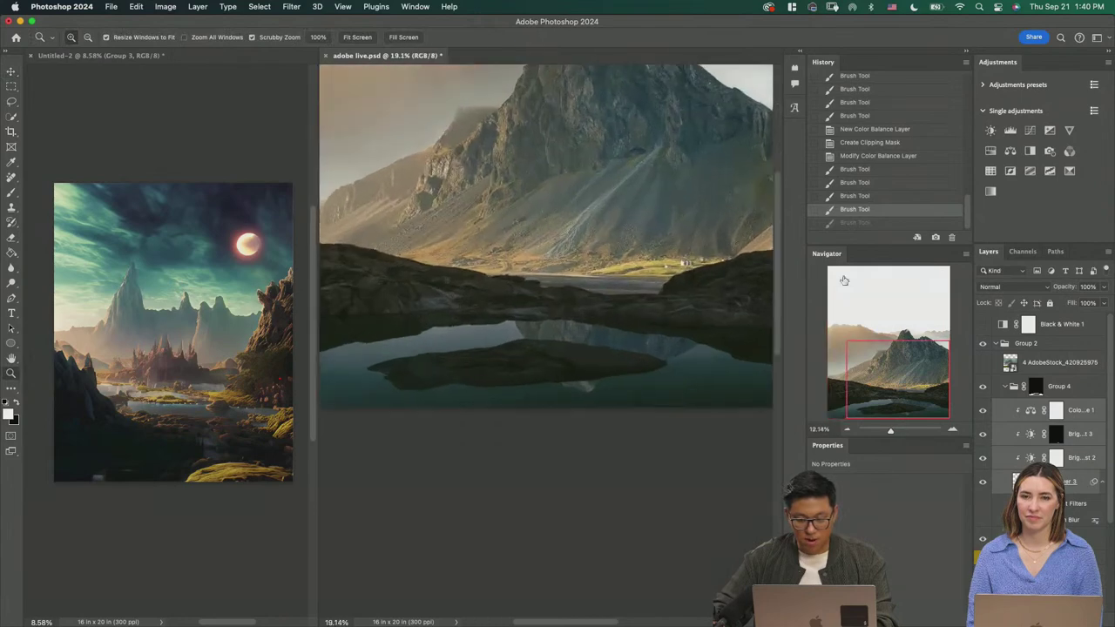
{"action": "left_click", "coordinate": [891, 222]}
{"action": "key", "text": "v"}
{"action": "left_click_drag", "start_coordinate": [653, 389], "coordinate": [677, 407]}
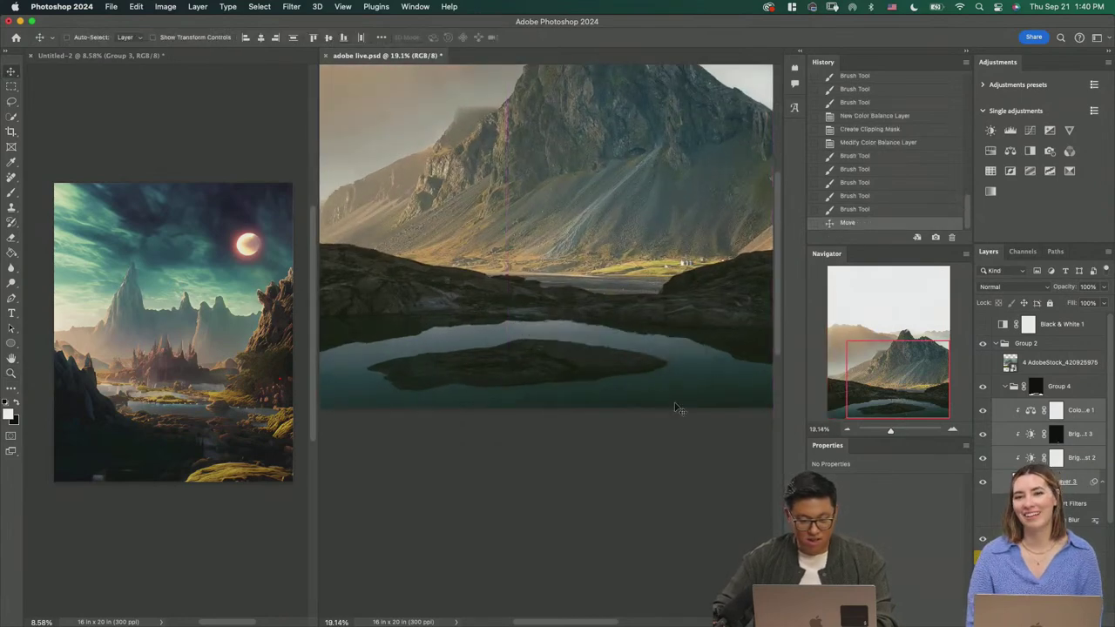
{"action": "key", "text": "ctrl+z"}
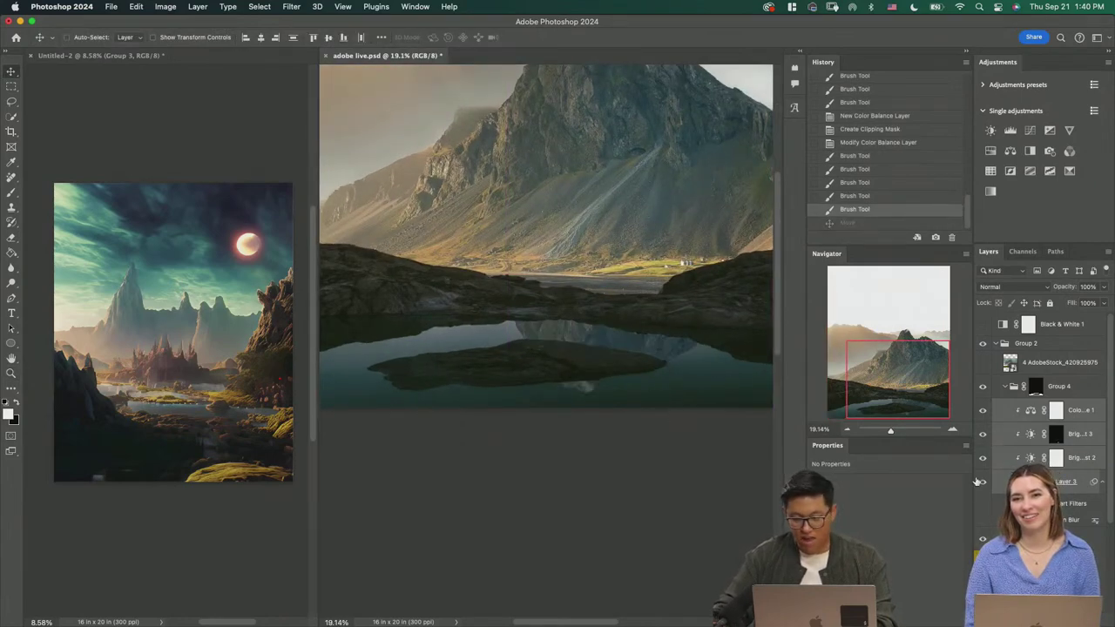
Step: Group the selected reflection layer and its clipped adjustments
{"action": "key", "text": "super+g"}
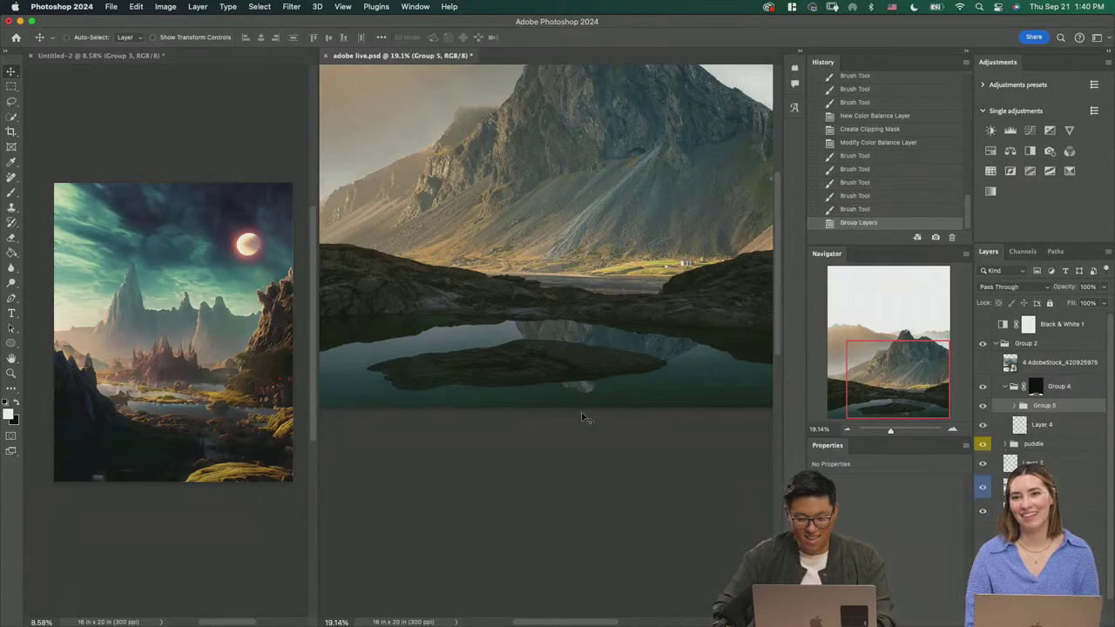
Step: Try moving the grouped mountain reflection sideways across the lake, undoing each move
{"action": "left_click_drag", "start_coordinate": [586, 418], "coordinate": [692, 388]}
{"action": "key", "text": "z"}
{"action": "left_click", "coordinate": [660, 357]}
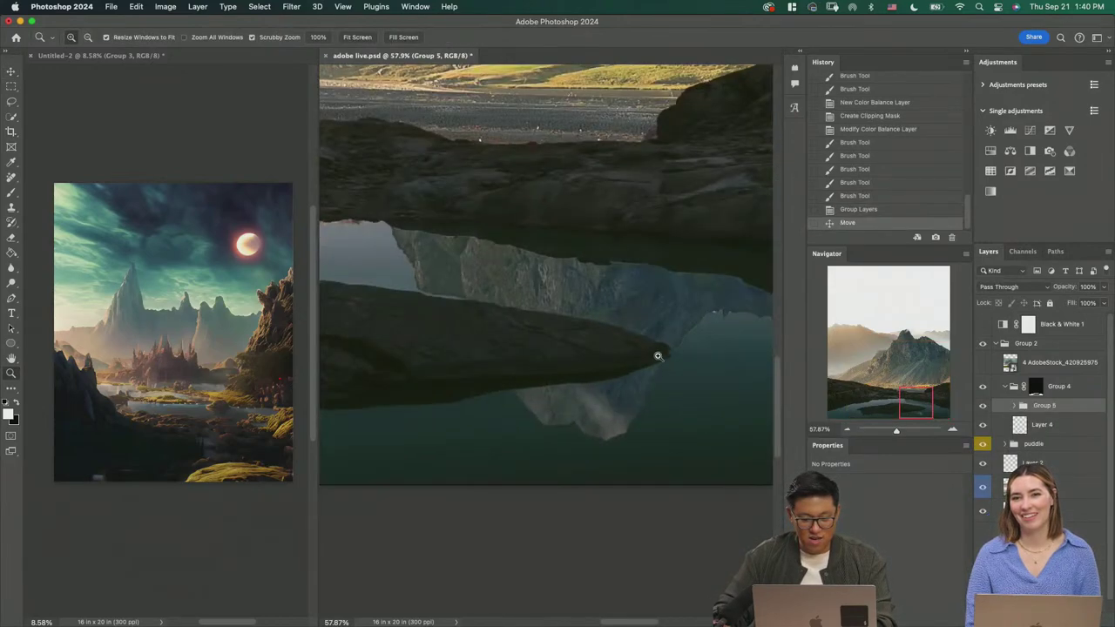
{"action": "key", "text": "v"}
{"action": "key", "text": "super+z"}
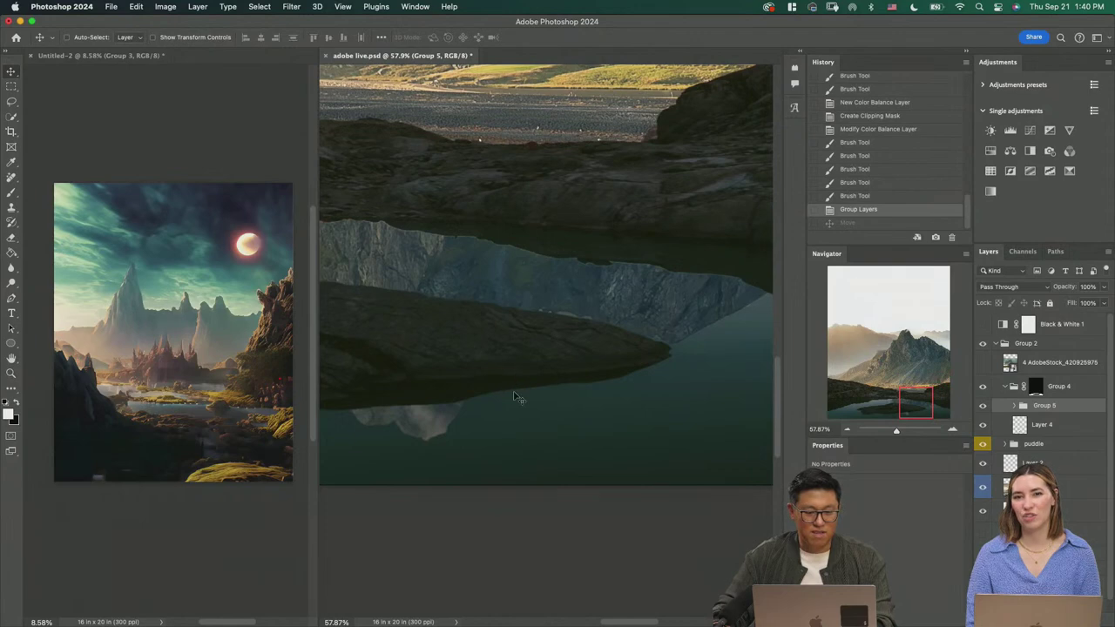
{"action": "left_click_drag", "start_coordinate": [514, 396], "coordinate": [582, 390]}
{"action": "key", "text": "z"}
{"action": "key", "text": "super+z"}
Step: Collapse Group 4, rename it "reflection", and save the document
{"action": "key", "text": "z"}
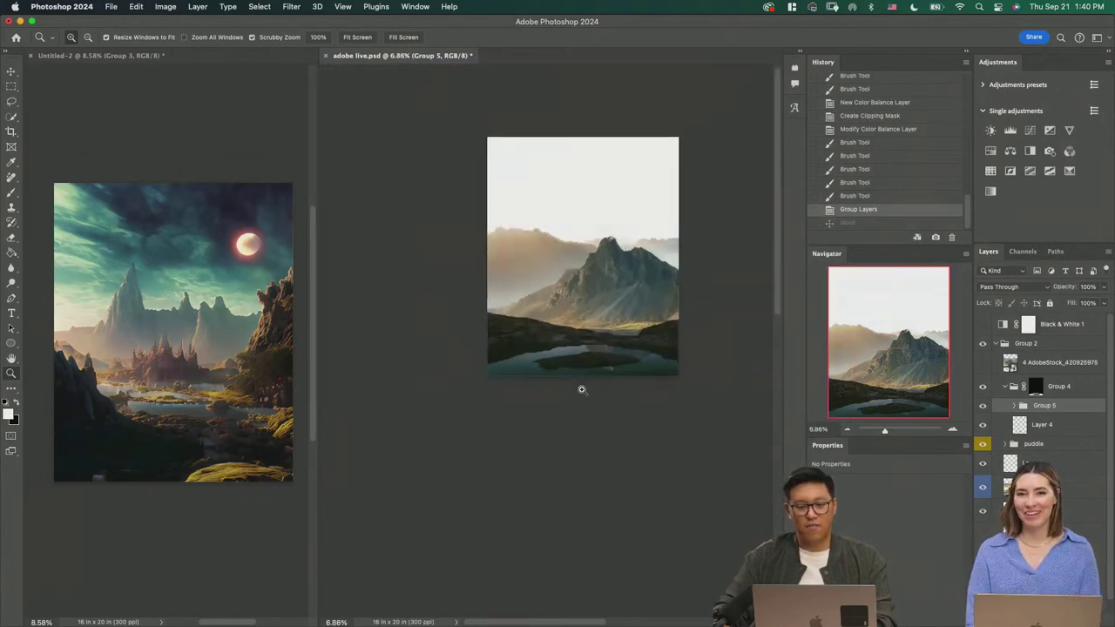
{"action": "left_click_drag", "start_coordinate": [632, 357], "coordinate": [662, 381]}
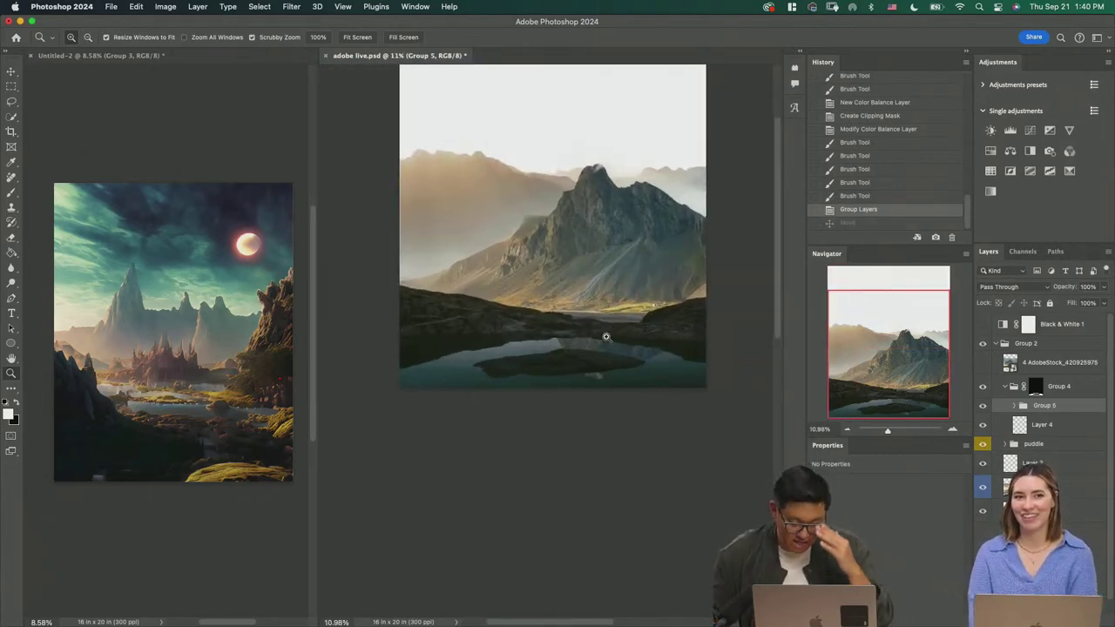
{"action": "left_click_drag", "start_coordinate": [604, 331], "coordinate": [676, 335]}
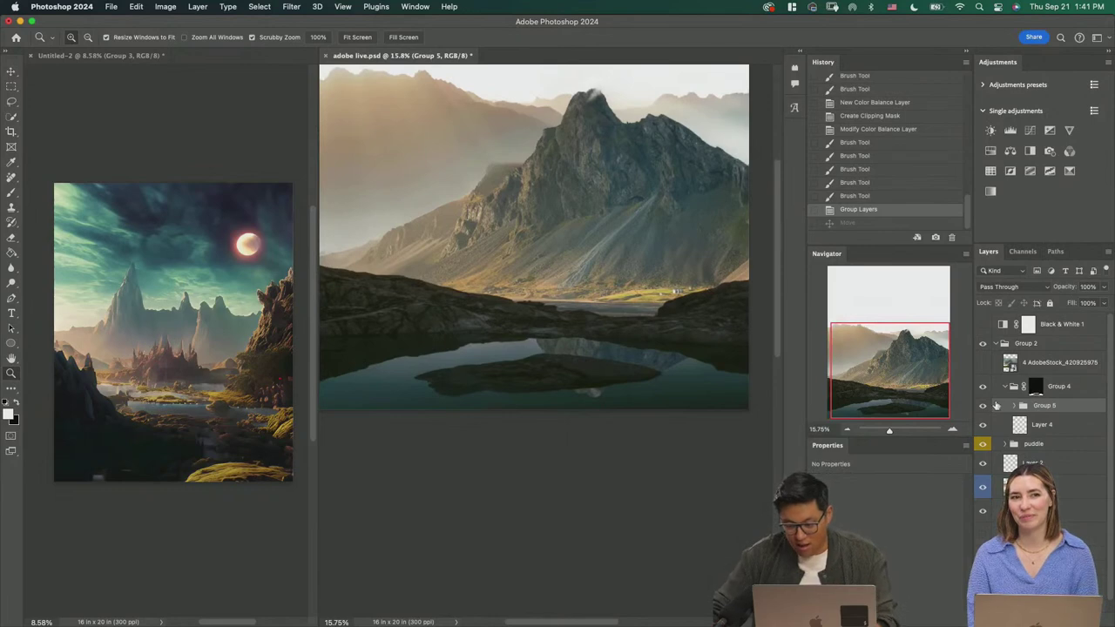
{"action": "left_click", "coordinate": [1007, 386]}
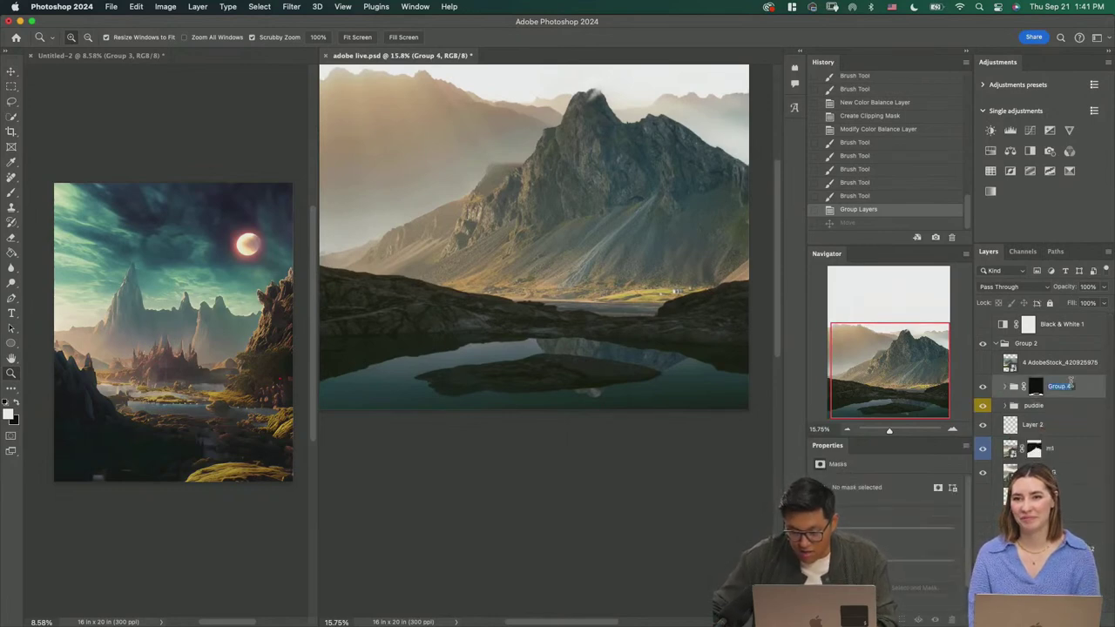
{"action": "type", "text": "reflection"}
{"action": "key", "text": "Return"}
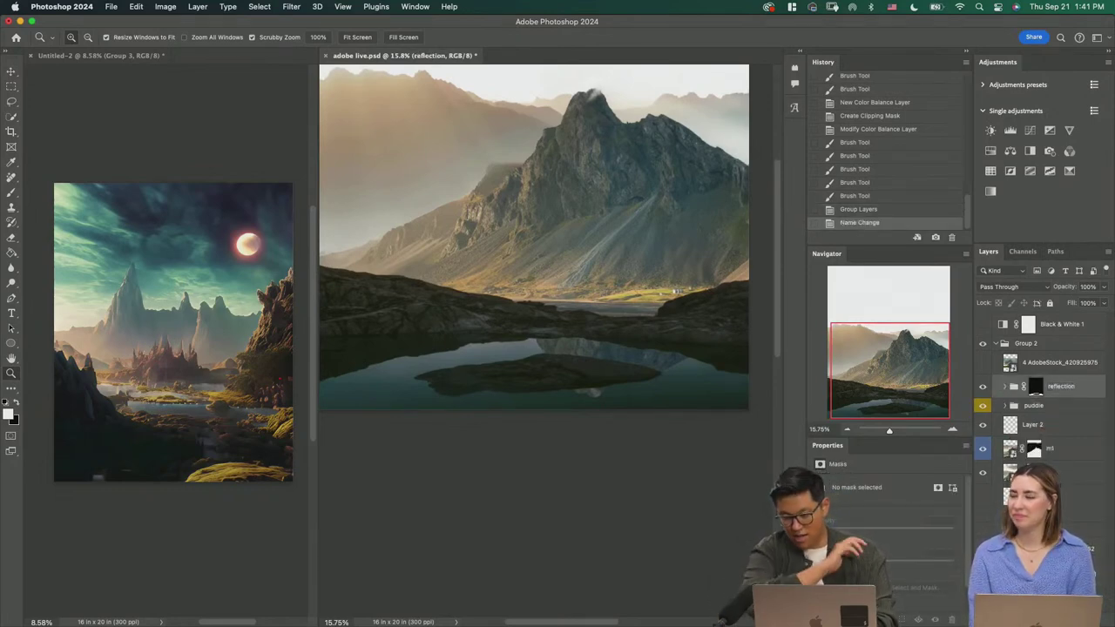
{"action": "key", "text": "super+s"}
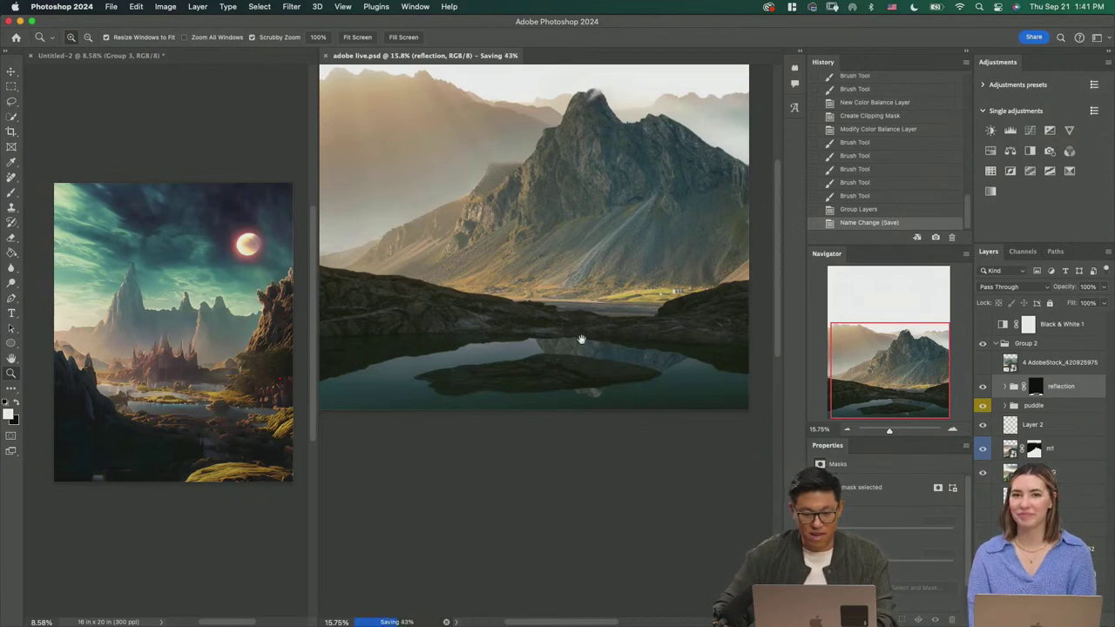
Step: Show the hidden AdobeStock storm sky layer and add a new empty layer above it
{"action": "mouse_move", "coordinate": [581, 339]}
{"action": "left_mouse_down"}
{"action": "mouse_move", "coordinate": [555, 396]}
{"action": "mouse_move", "coordinate": [565, 369]}
{"action": "mouse_move", "coordinate": [598, 350]}
{"action": "left_mouse_up"}
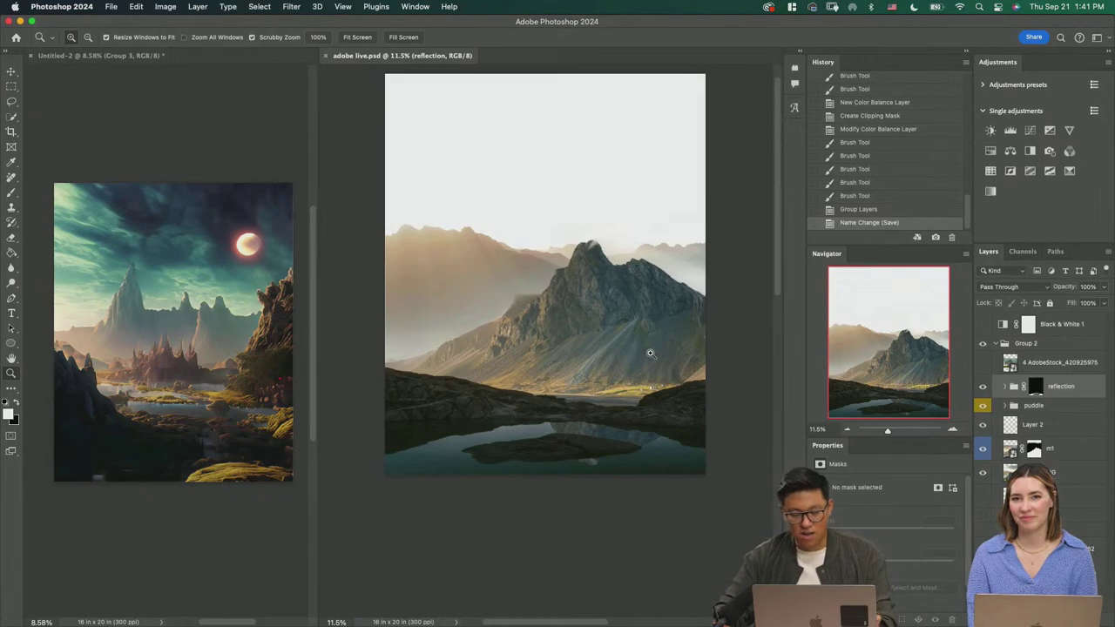
{"action": "left_click", "coordinate": [983, 362]}
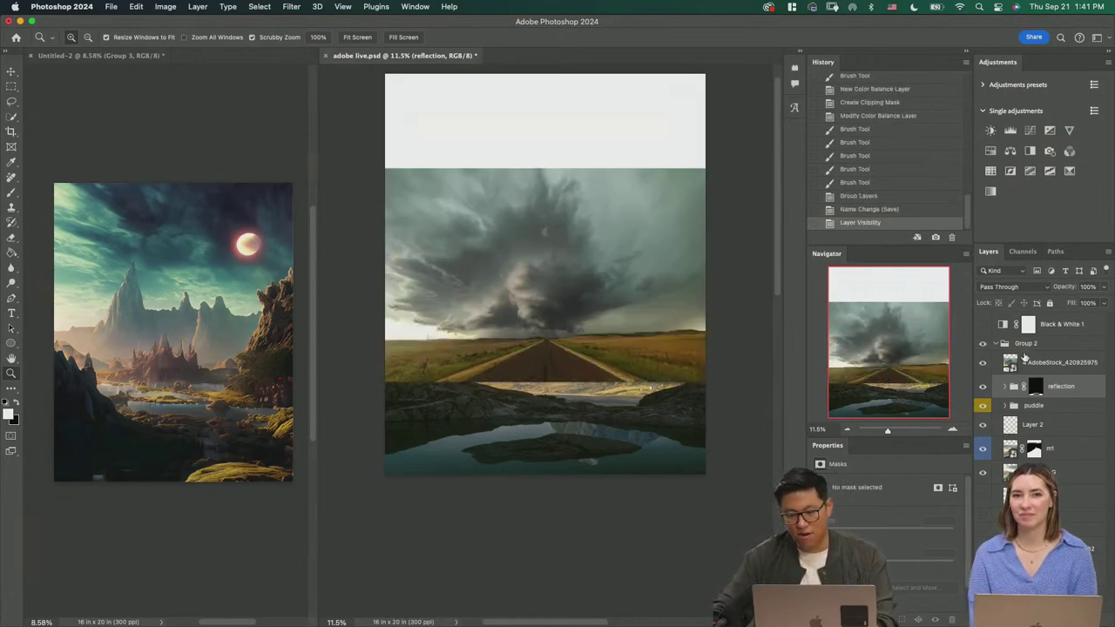
{"action": "left_click", "coordinate": [1032, 366]}
{"action": "key", "text": "alt+shift+super+n"}
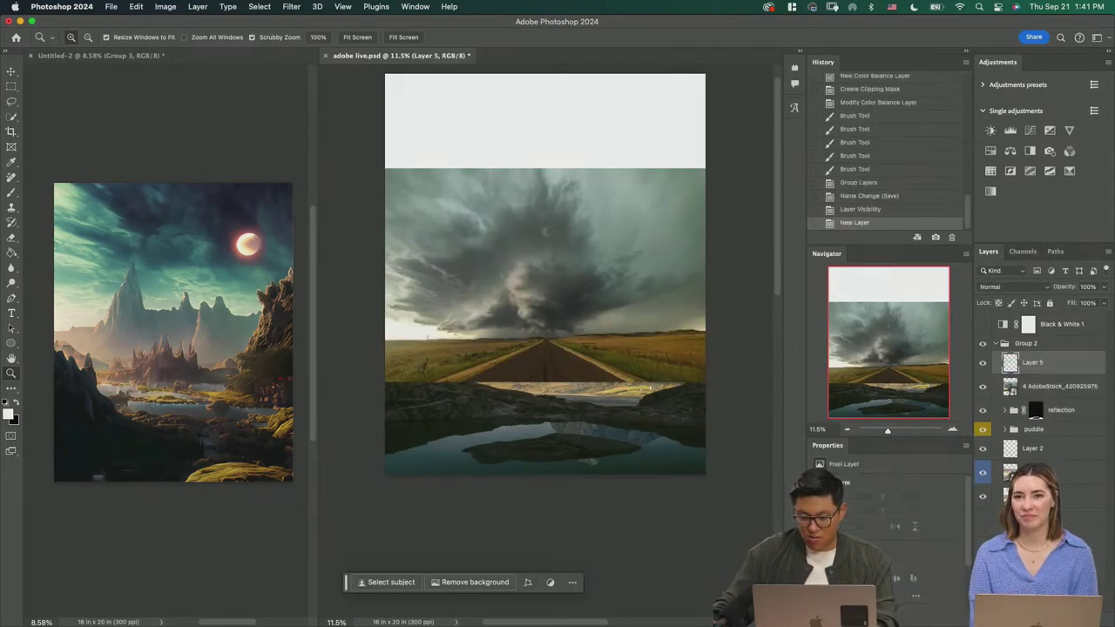
Step: Try a brush stroke on the empty layer above the storm sky, undo it, and delete that layer
{"action": "key", "text": "b"}
{"action": "mouse_move", "coordinate": [408, 267]}
{"action": "left_mouse_down"}
{"action": "mouse_move", "coordinate": [475, 305]}
{"action": "mouse_move", "coordinate": [410, 265]}
{"action": "left_mouse_up"}
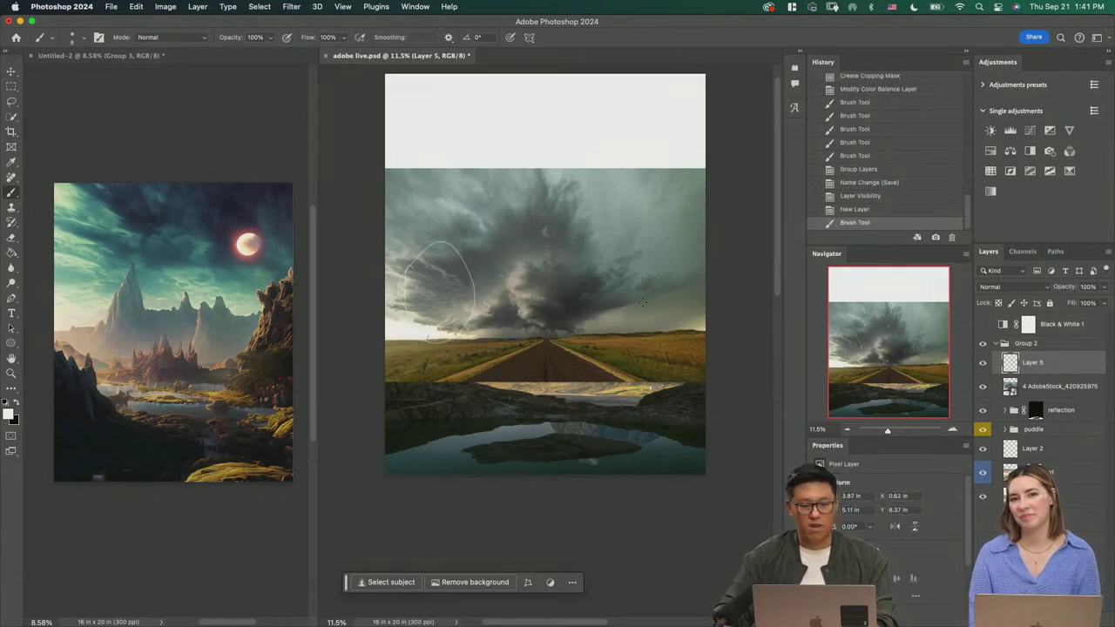
{"action": "key", "text": "super+z"}
{"action": "key", "text": "super+z"}
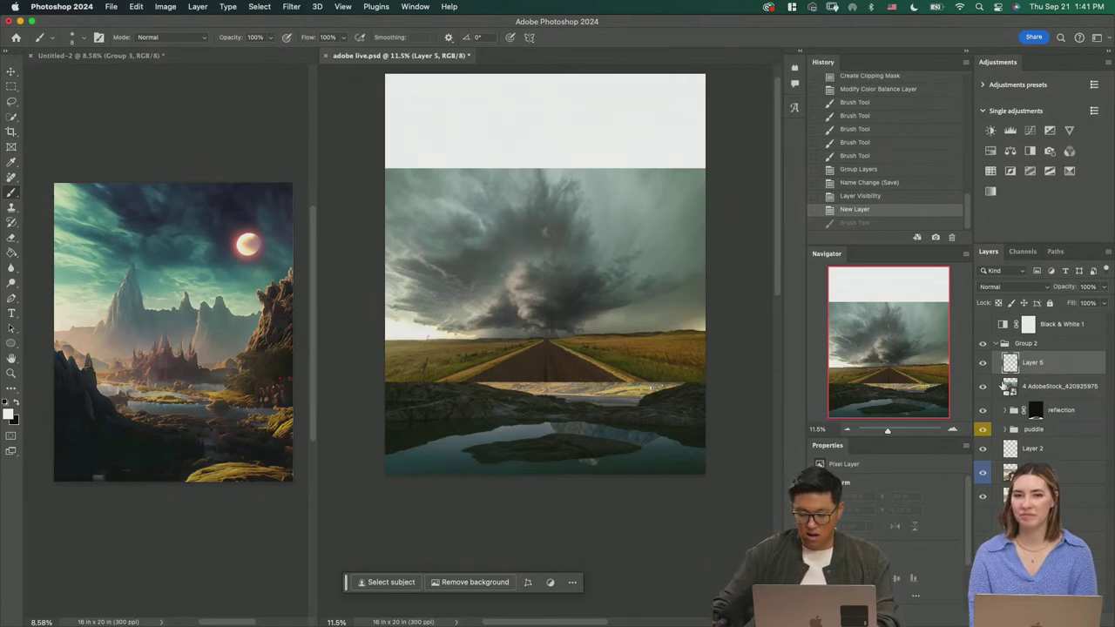
{"action": "key", "text": "Delete"}
Step: Select the stormy sky above the road with Quick Selection and mask the AdobeStock layer to that selection
{"action": "key", "text": "w"}
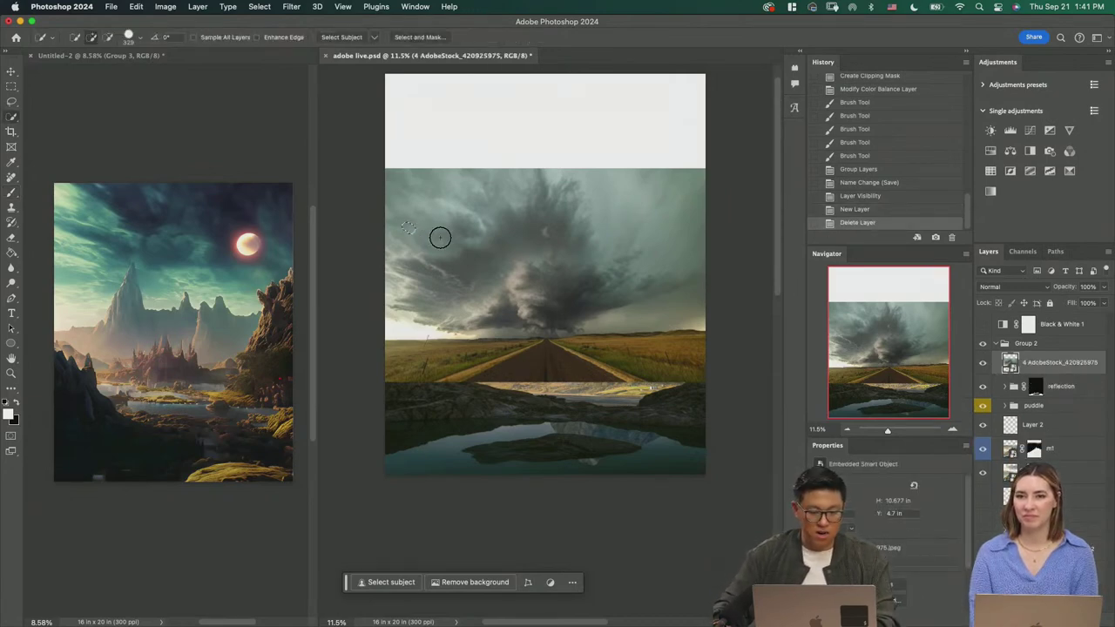
{"action": "left_click_drag", "start_coordinate": [440, 237], "coordinate": [599, 256]}
{"action": "key", "text": "q"}
{"action": "key", "text": "q"}
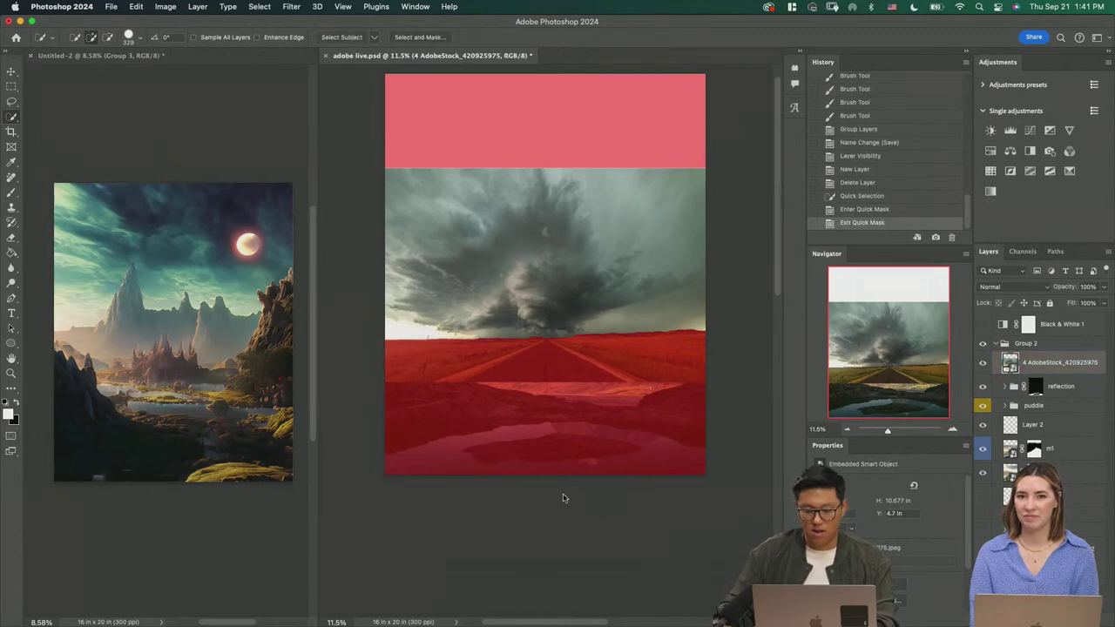
{"action": "left_click", "coordinate": [476, 584]}
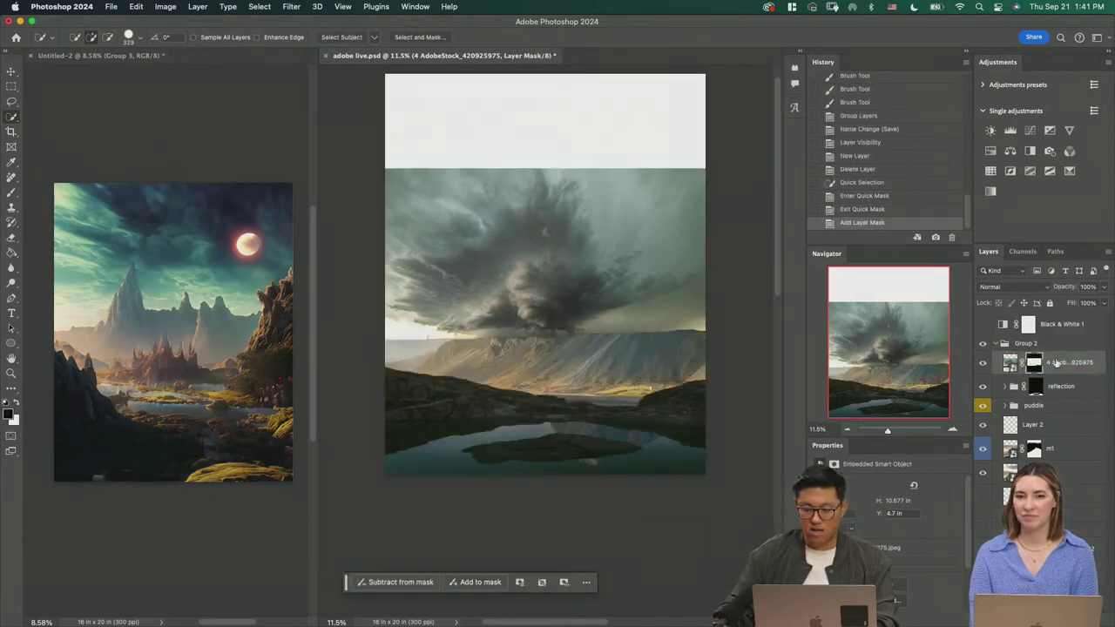
Step: Reorder the masked storm sky layer to sit directly below the MG layer in Group 2
{"action": "left_click", "coordinate": [996, 344]}
{"action": "left_click", "coordinate": [997, 345]}
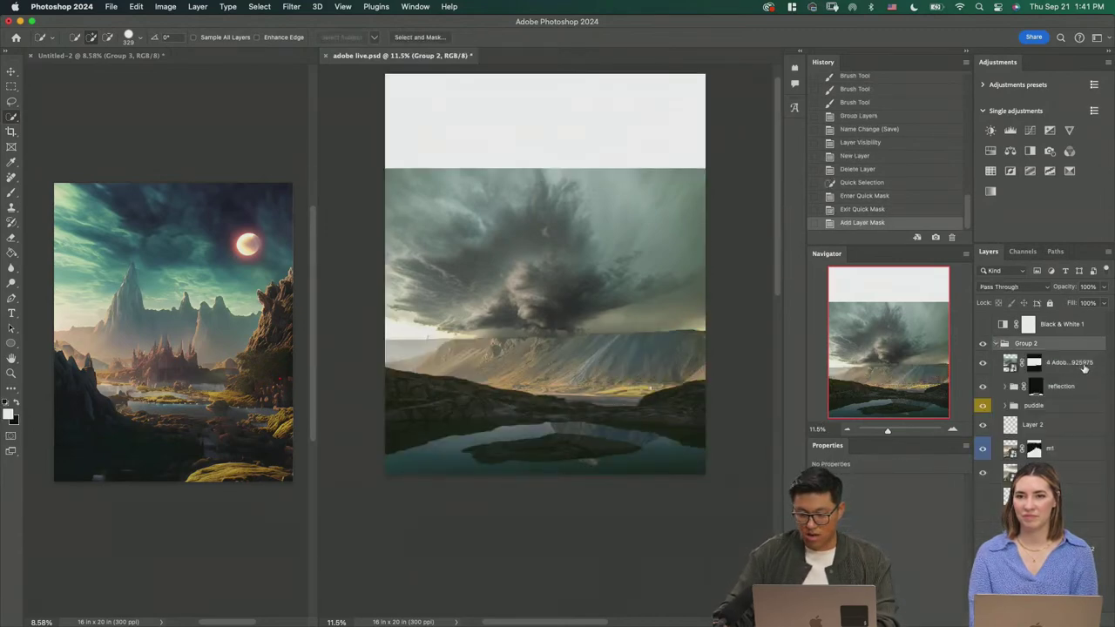
{"action": "left_click", "coordinate": [1083, 367]}
{"action": "left_click_drag", "start_coordinate": [1062, 366], "coordinate": [1071, 461]}
Step: Move the storm sky up behind the mountain to fill the canvas's blank upper area, at about Y -0.87 in
{"action": "key", "text": "z"}
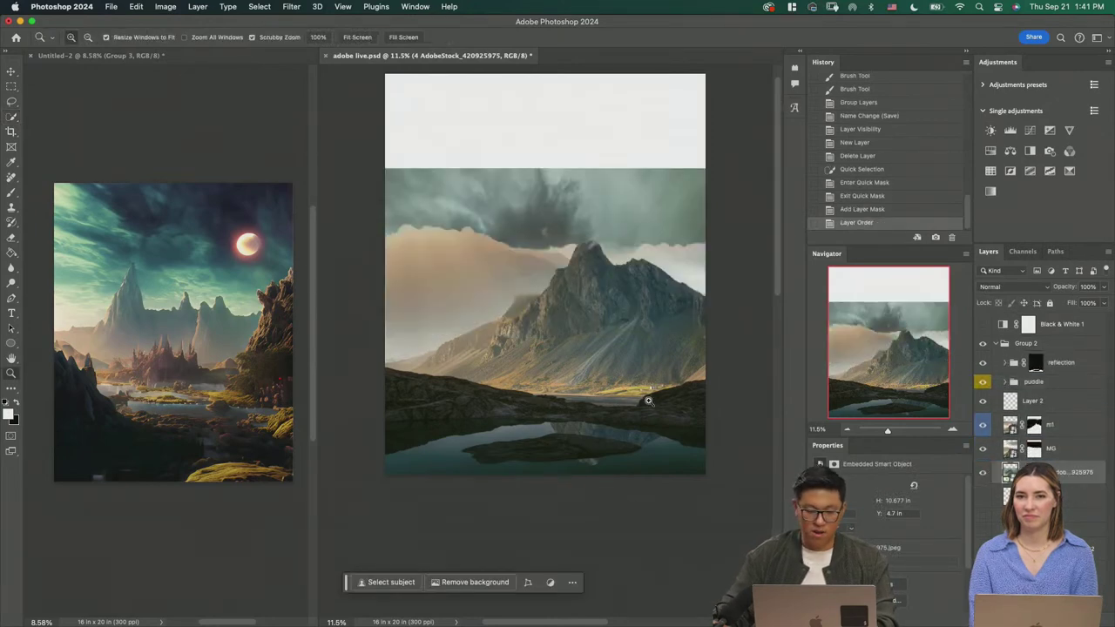
{"action": "left_click_drag", "start_coordinate": [635, 385], "coordinate": [614, 387]}
{"action": "key", "text": "v"}
{"action": "left_click_drag", "start_coordinate": [640, 429], "coordinate": [632, 322]}
Step: Add a new empty layer above the Black & White 1 adjustment for marking up the horizon
{"action": "key", "text": "z"}
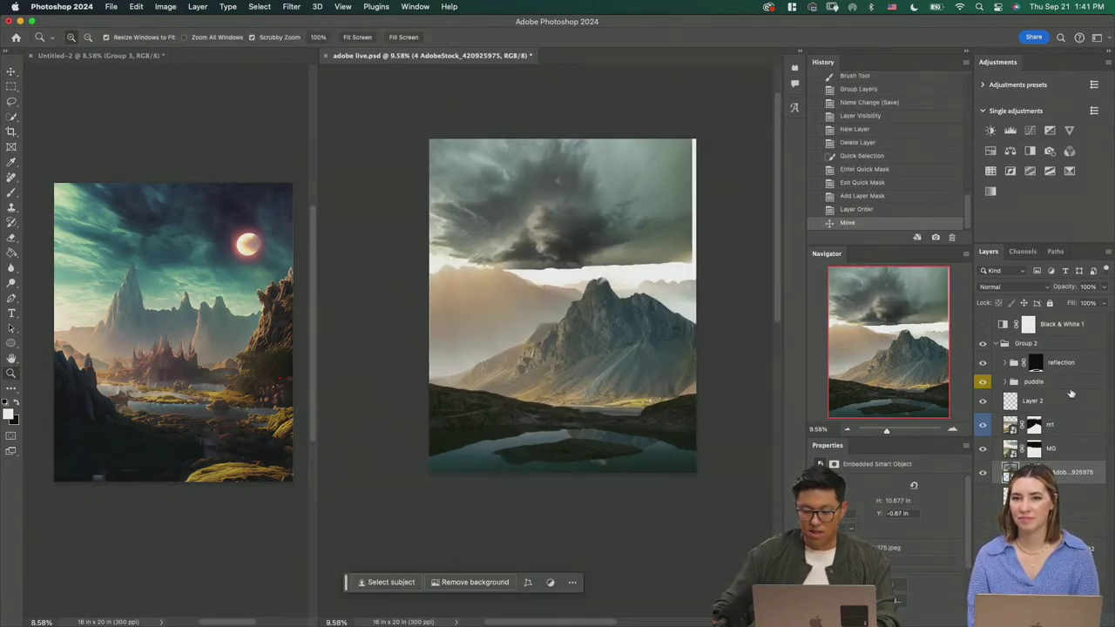
{"action": "left_click", "coordinate": [1073, 329]}
{"action": "key", "text": "alt+shift+super+n"}
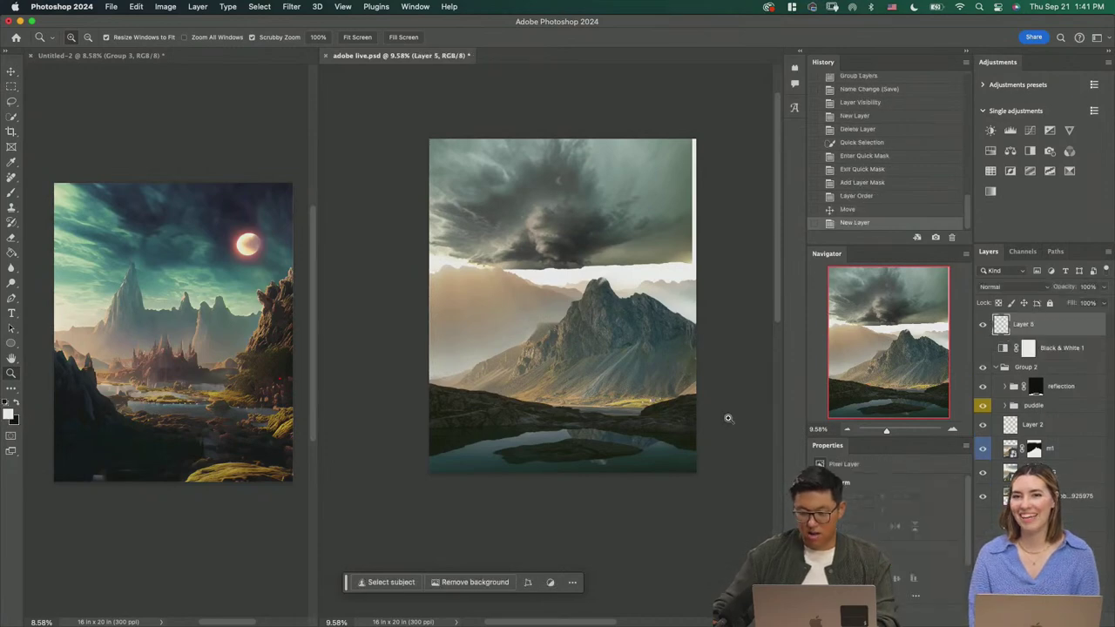
{"action": "key", "text": "b"}
{"action": "key", "text": "z"}
{"action": "left_click_drag", "start_coordinate": [493, 269], "coordinate": [613, 269]}
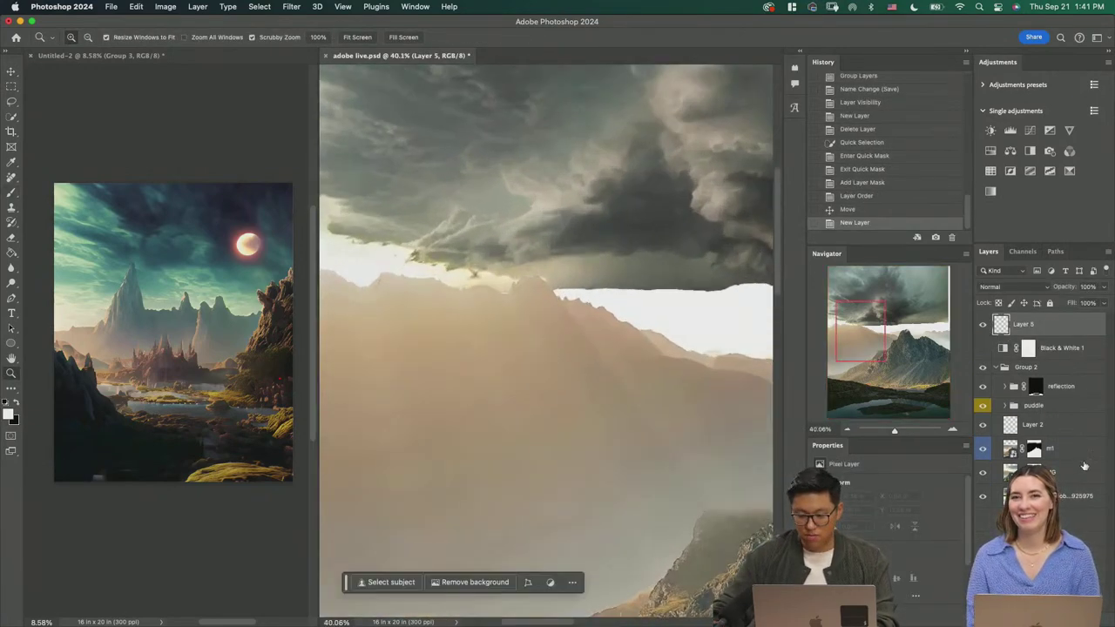
Step: Move the storm sky layer right and up to about X 1.44 in, Y -1.81 in, exposing its horizon edge
{"action": "left_click_drag", "start_coordinate": [1073, 498], "coordinate": [1072, 503]}
{"action": "left_click", "coordinate": [1070, 496]}
{"action": "key", "text": "v"}
{"action": "left_click_drag", "start_coordinate": [523, 264], "coordinate": [653, 206]}
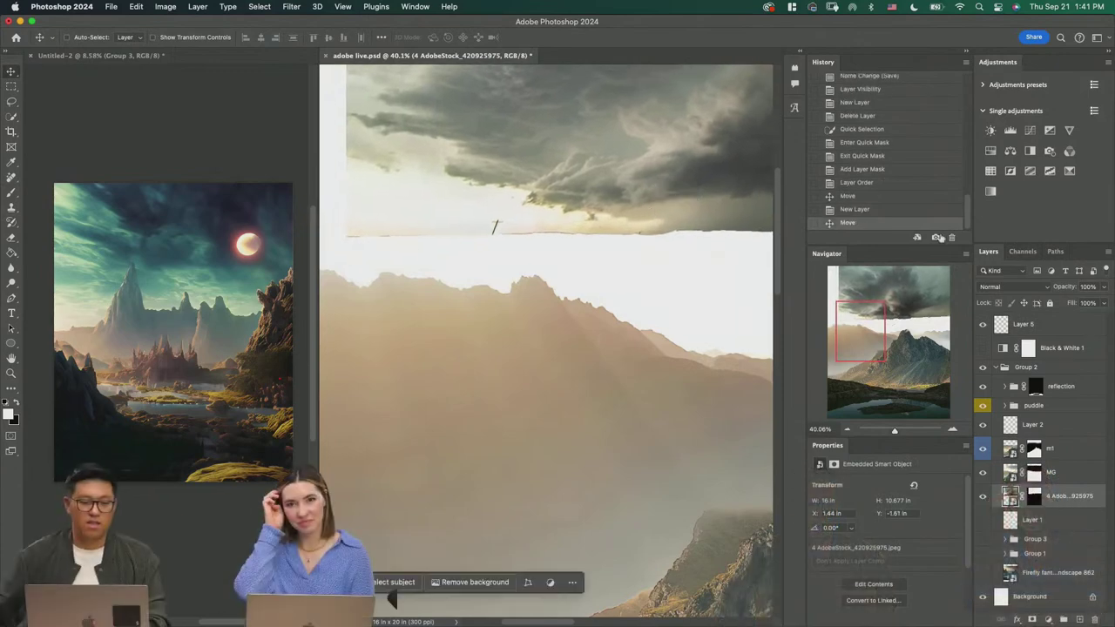
Step: Try sketching black loops on Layer 5 around the bright horizon and distant mountains, undoing every stroke
{"action": "left_click", "coordinate": [1041, 330]}
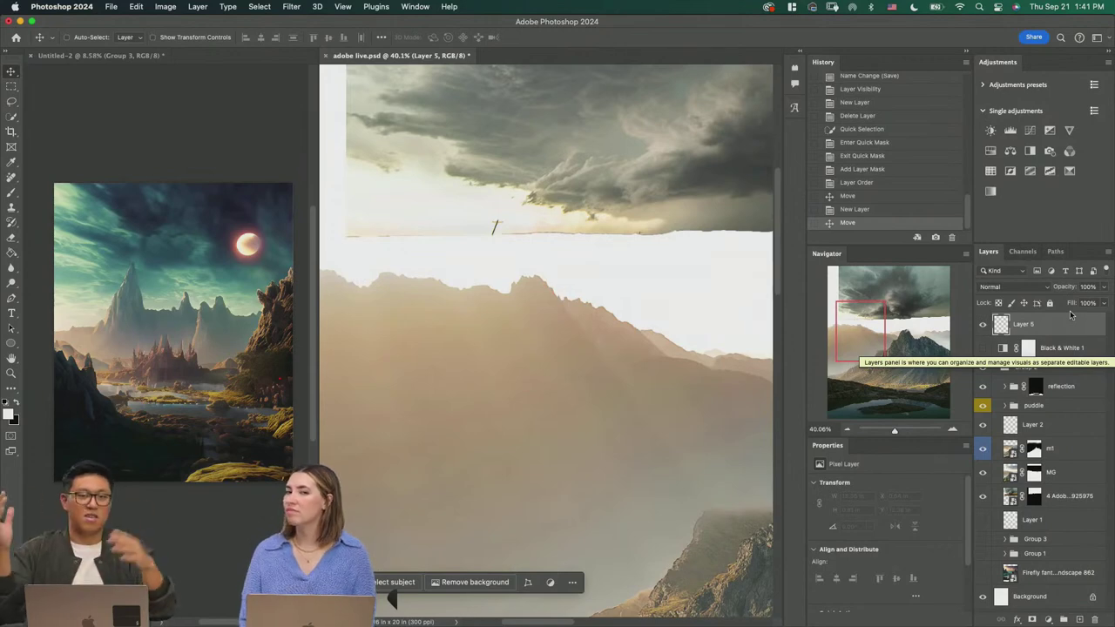
{"action": "key", "text": "b"}
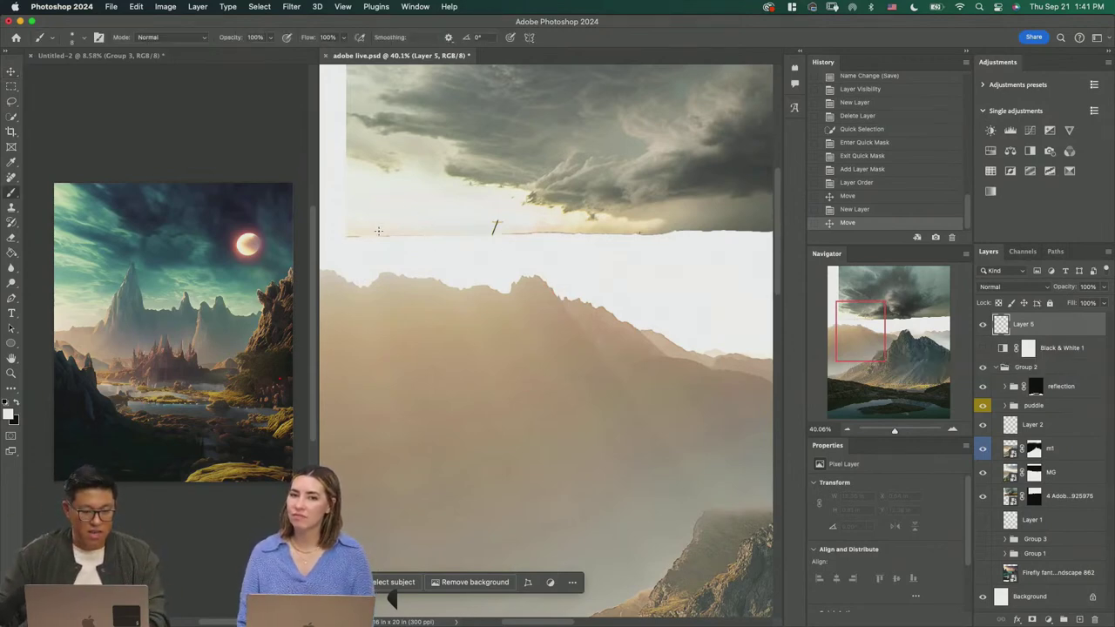
{"action": "mouse_move", "coordinate": [378, 231]}
{"action": "left_mouse_down"}
{"action": "mouse_move", "coordinate": [441, 204]}
{"action": "mouse_move", "coordinate": [601, 209]}
{"action": "mouse_move", "coordinate": [336, 223]}
{"action": "left_mouse_up"}
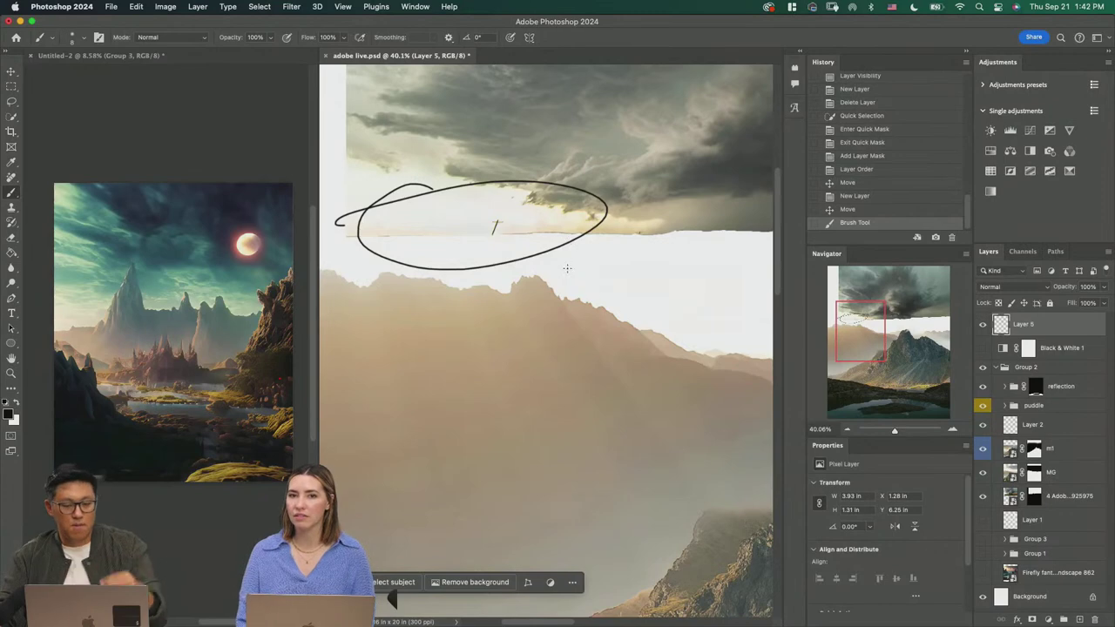
{"action": "key", "text": "super+z"}
{"action": "scroll", "coordinate": [549, 252], "scroll_direction": "down", "scroll_amount": 5}
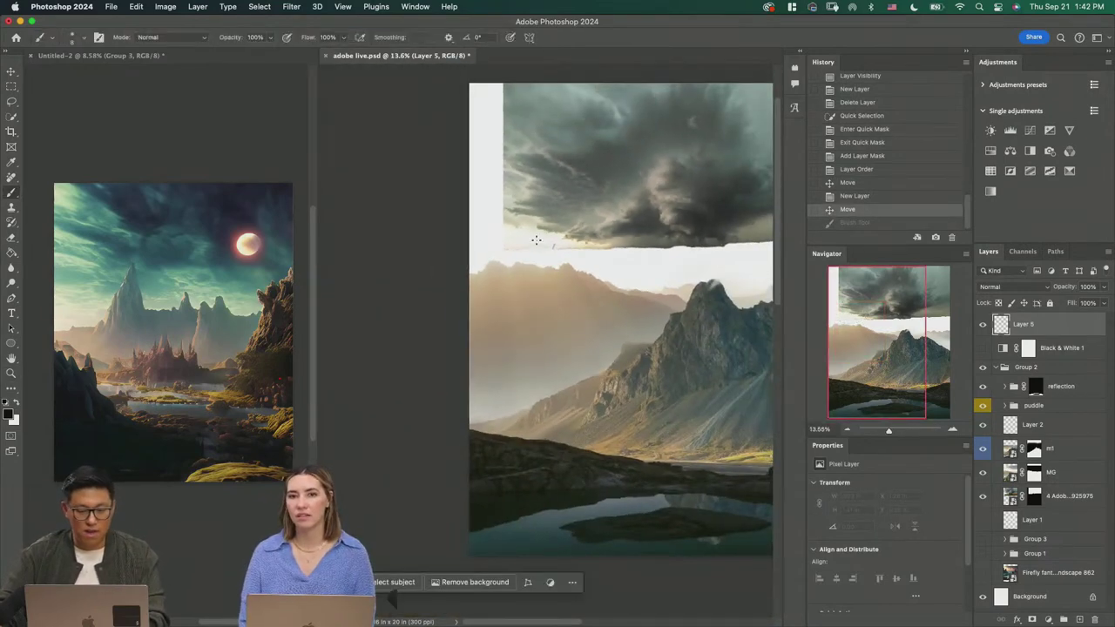
{"action": "left_click_drag", "start_coordinate": [489, 247], "coordinate": [511, 247]}
{"action": "left_click_drag", "start_coordinate": [550, 328], "coordinate": [697, 257]}
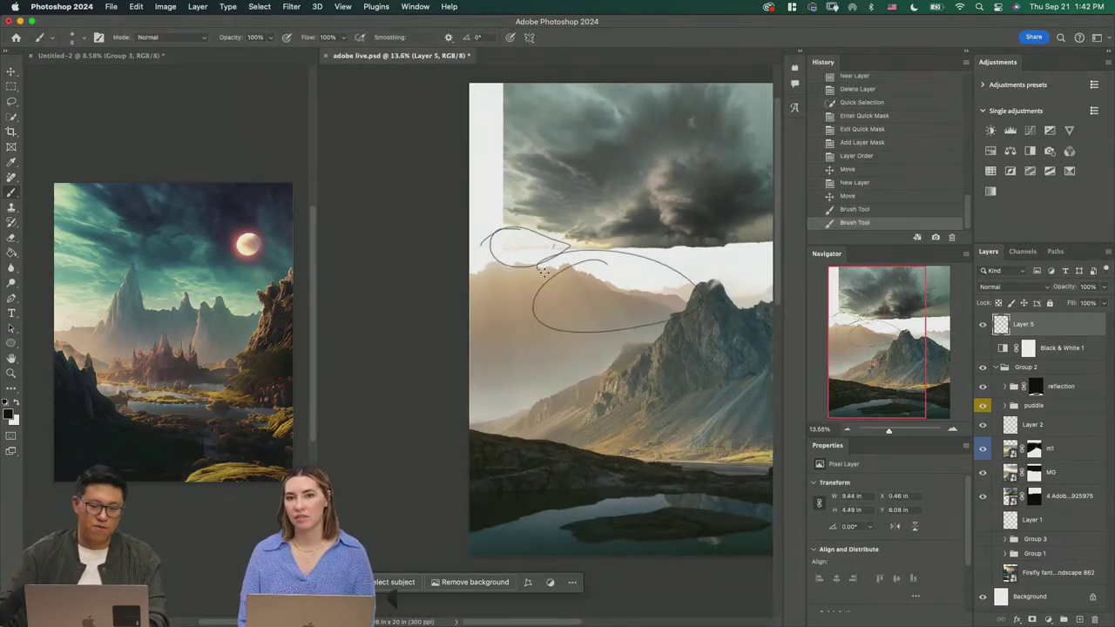
{"action": "key", "text": "super+z"}
{"action": "key", "text": "super+z"}
Step: Hide Layer 5, scale the storm sky layer to about 234%, and position its clouds above the mountain peak
{"action": "left_click", "coordinate": [982, 326]}
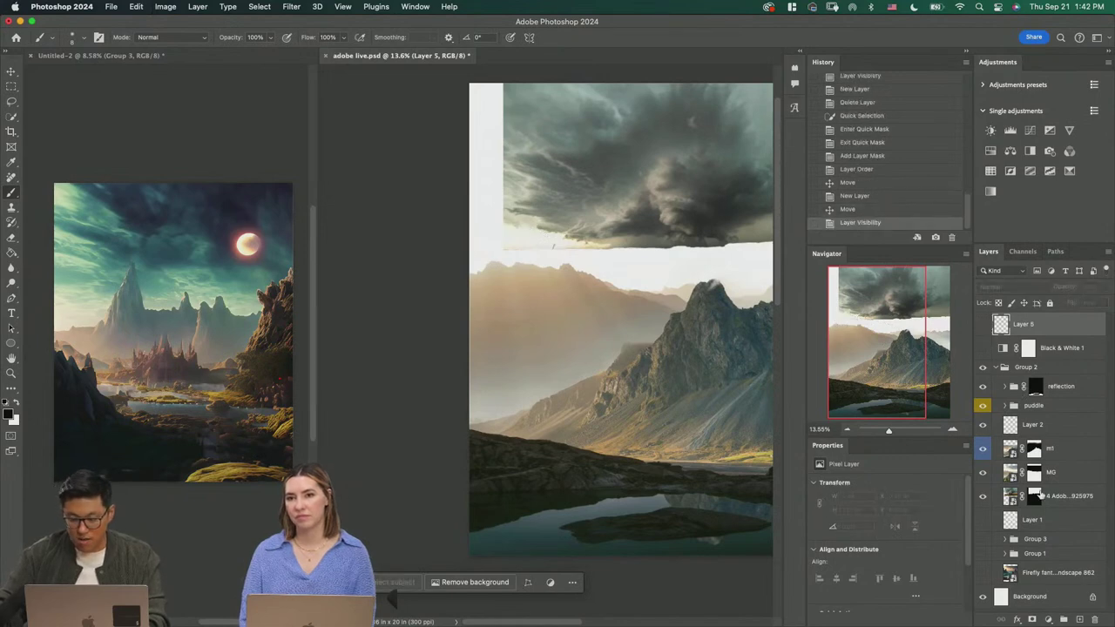
{"action": "left_click", "coordinate": [1050, 494]}
{"action": "key", "text": "z"}
{"action": "left_click_drag", "start_coordinate": [620, 357], "coordinate": [520, 365]}
{"action": "key", "text": "super+t"}
{"action": "left_click_drag", "start_coordinate": [563, 311], "coordinate": [563, 574]}
{"action": "left_click_drag", "start_coordinate": [552, 440], "coordinate": [697, 270]}
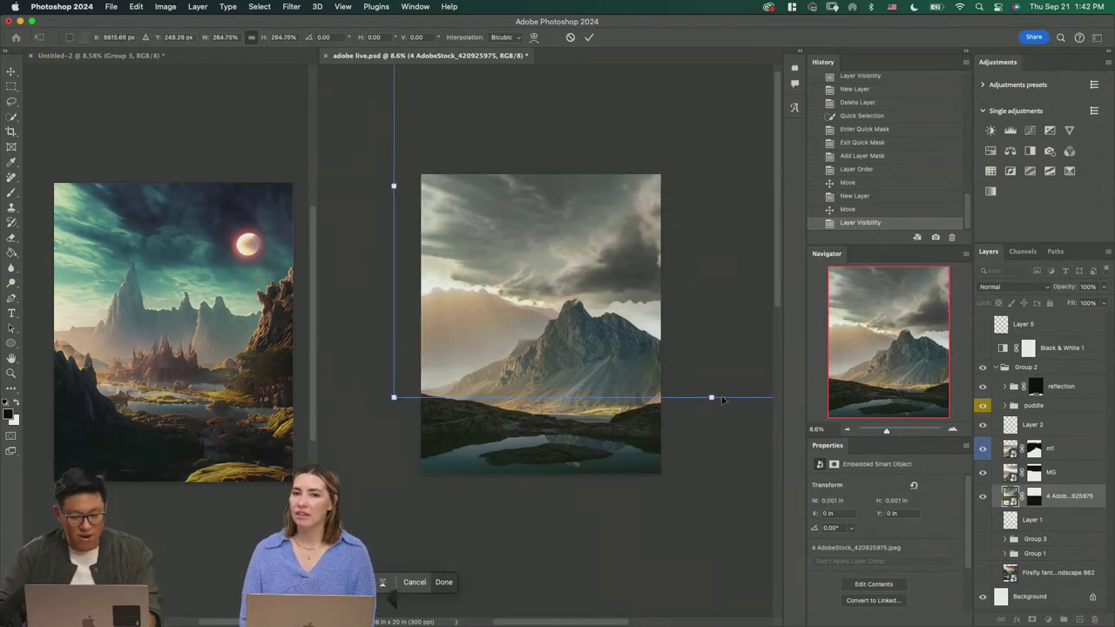
{"action": "left_click_drag", "start_coordinate": [722, 399], "coordinate": [675, 319]}
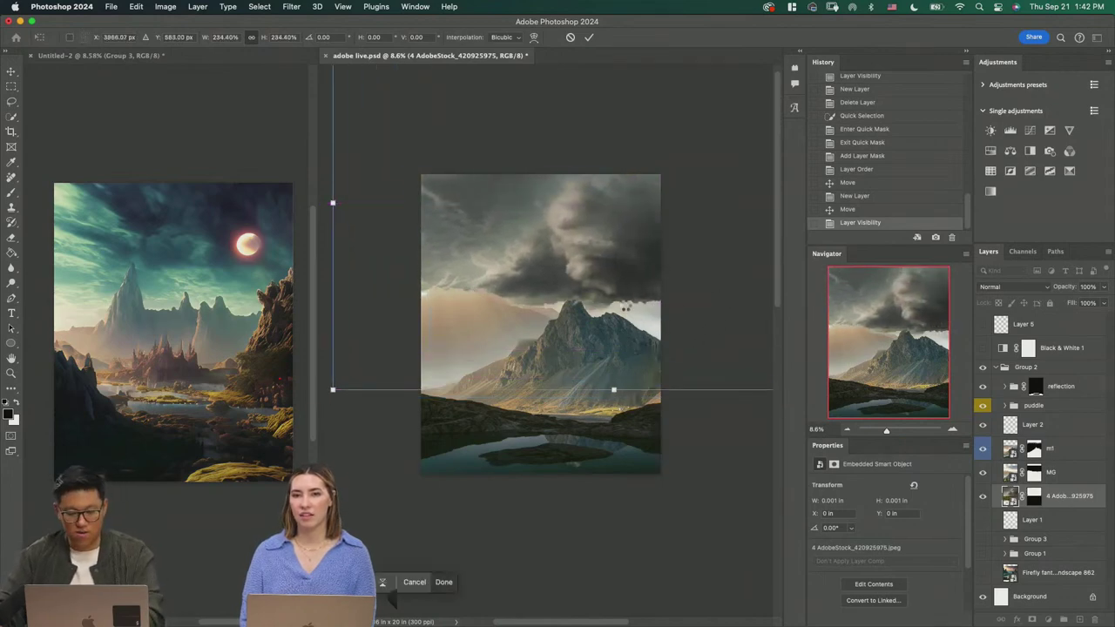
{"action": "key", "text": "z"}
{"action": "left_click_drag", "start_coordinate": [590, 310], "coordinate": [655, 294]}
{"action": "key", "text": "v"}
Step: Paint black on the MG layer's mask along the cloud edge above the peak to hide its pale sky
{"action": "key", "text": "z"}
{"action": "left_click_drag", "start_coordinate": [535, 283], "coordinate": [561, 303]}
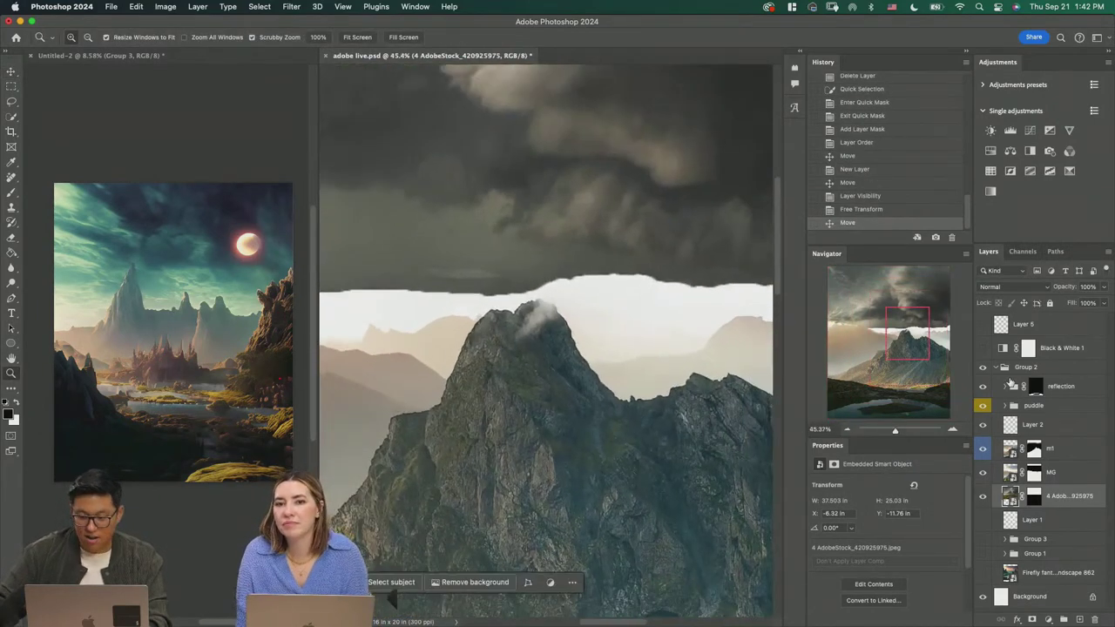
{"action": "left_click", "coordinate": [984, 471]}
{"action": "left_click", "coordinate": [984, 471]}
{"action": "left_click", "coordinate": [1034, 472]}
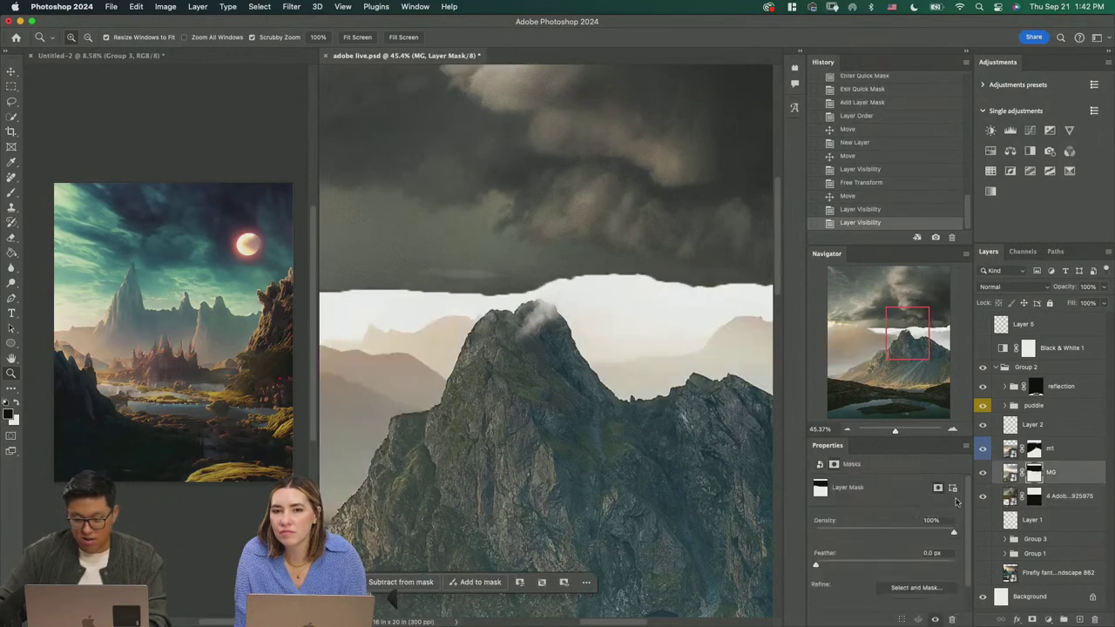
{"action": "key", "text": "b"}
{"action": "left_click_drag", "start_coordinate": [478, 258], "coordinate": [505, 262]}
{"action": "left_click_drag", "start_coordinate": [557, 253], "coordinate": [322, 268]}
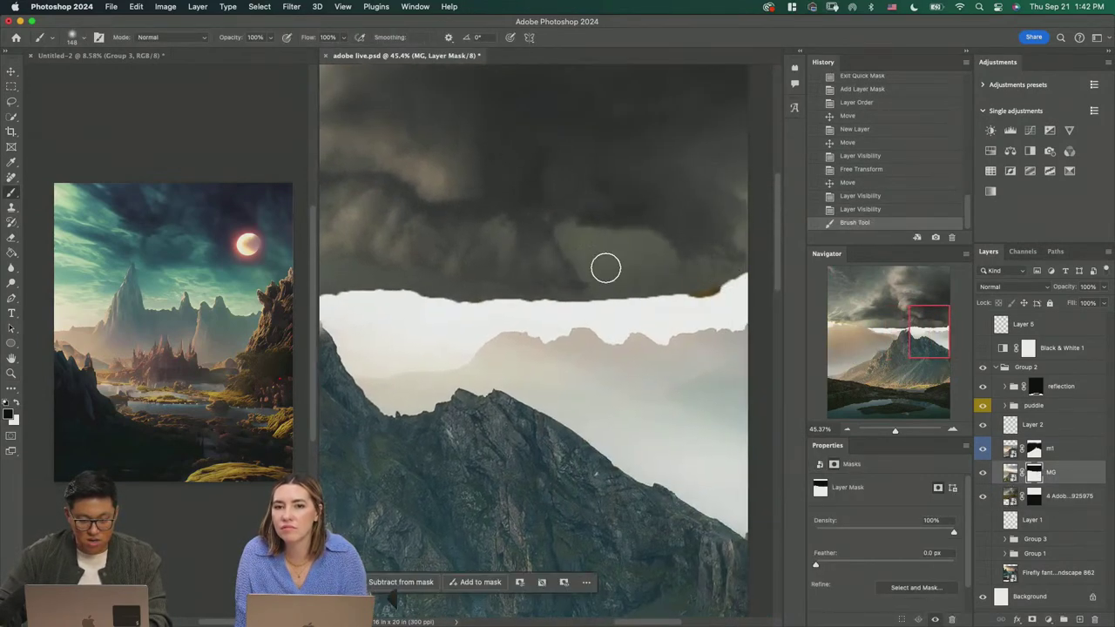
{"action": "left_click_drag", "start_coordinate": [606, 267], "coordinate": [448, 277]}
{"action": "left_click_drag", "start_coordinate": [586, 238], "coordinate": [563, 252]}
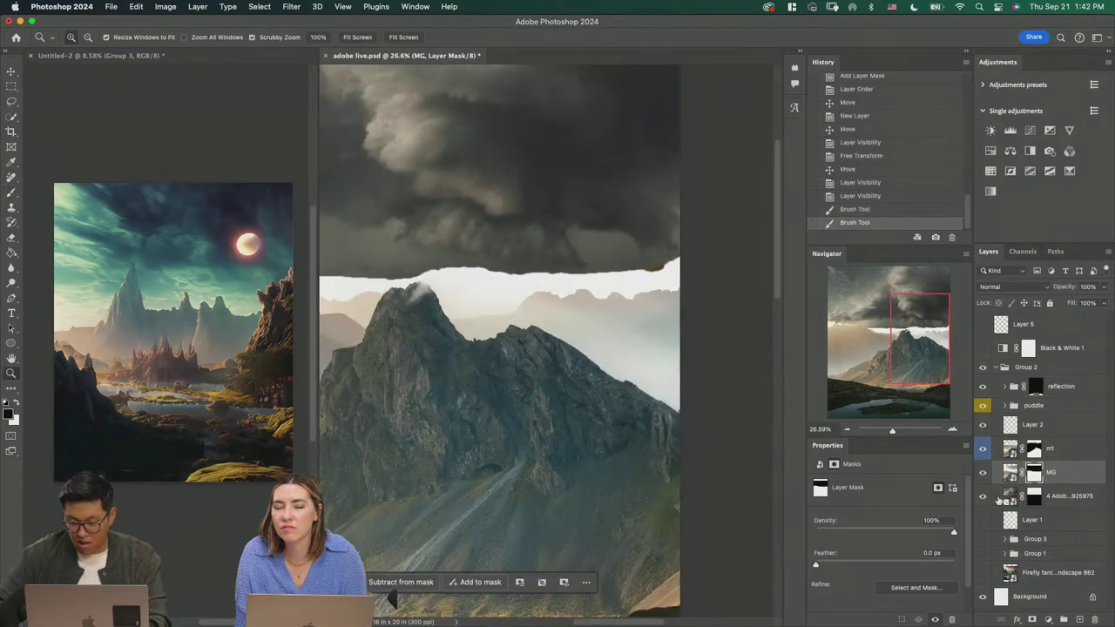
Step: Rename the storm sky layer "cloud" and give it a violet color label
{"action": "left_click", "coordinate": [982, 496]}
{"action": "left_click", "coordinate": [983, 495]}
{"action": "double_click", "coordinate": [1067, 496]}
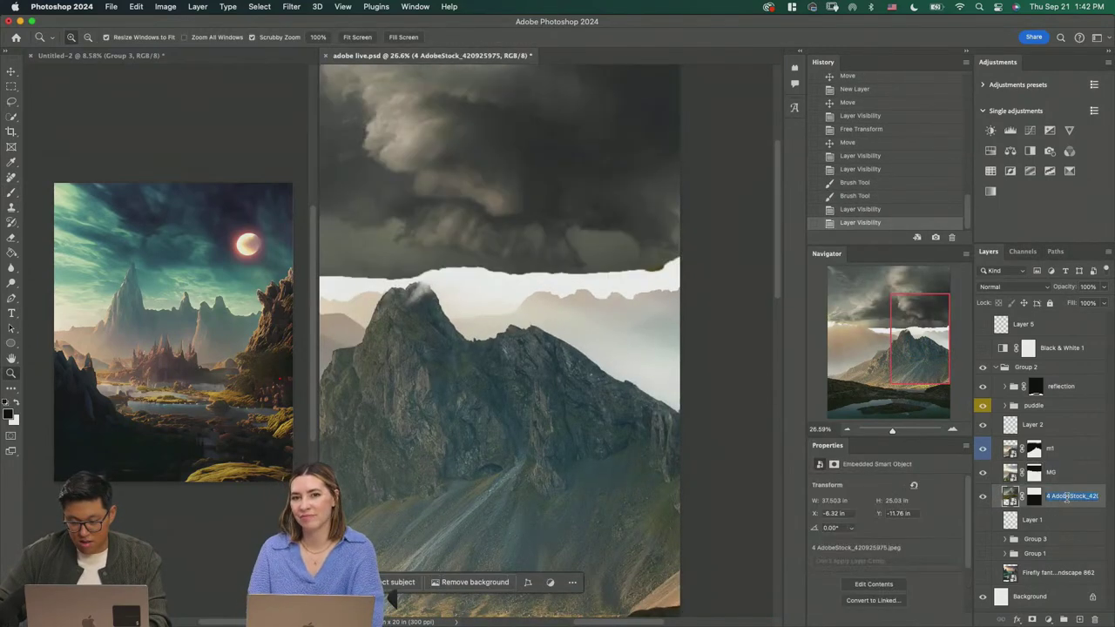
{"action": "type", "text": "cloud"}
{"action": "key", "text": "Return"}
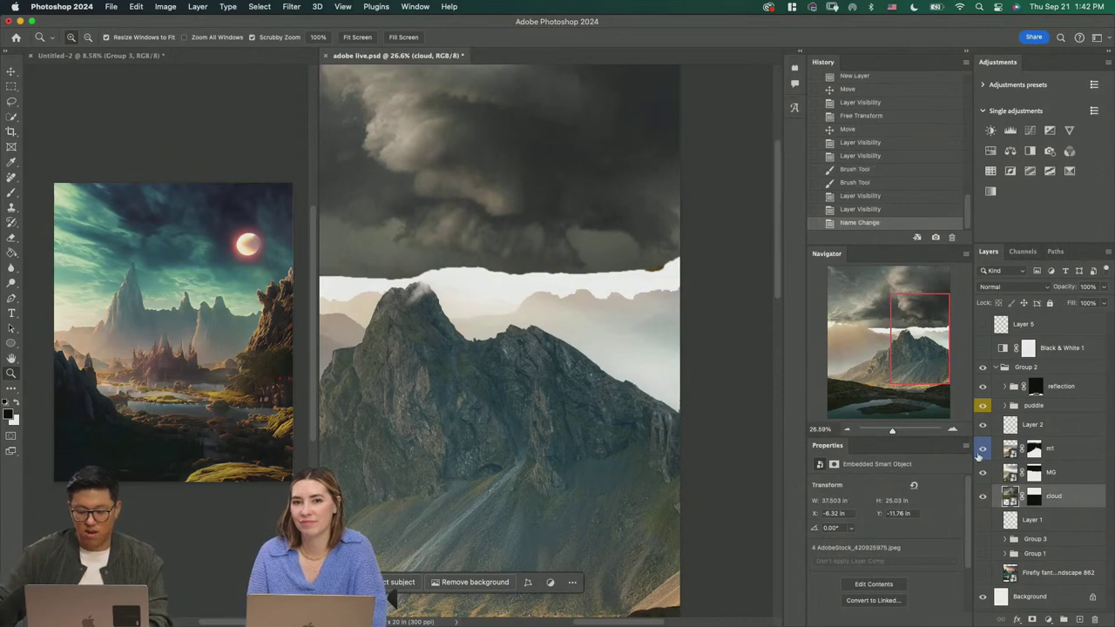
{"action": "right_click", "coordinate": [983, 500]}
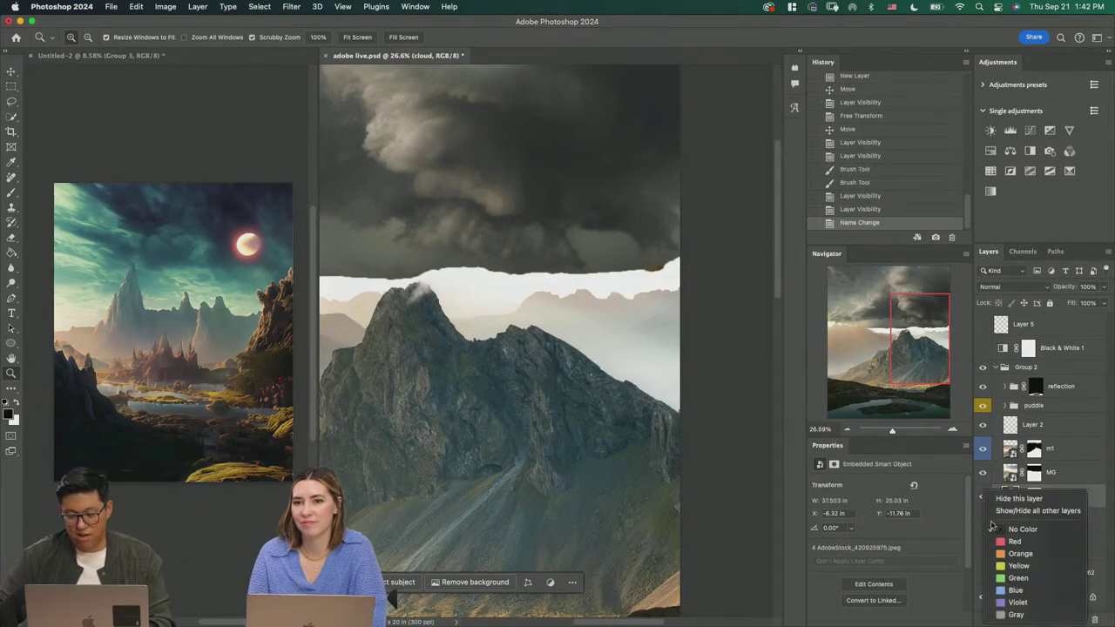
{"action": "left_click", "coordinate": [1013, 600]}
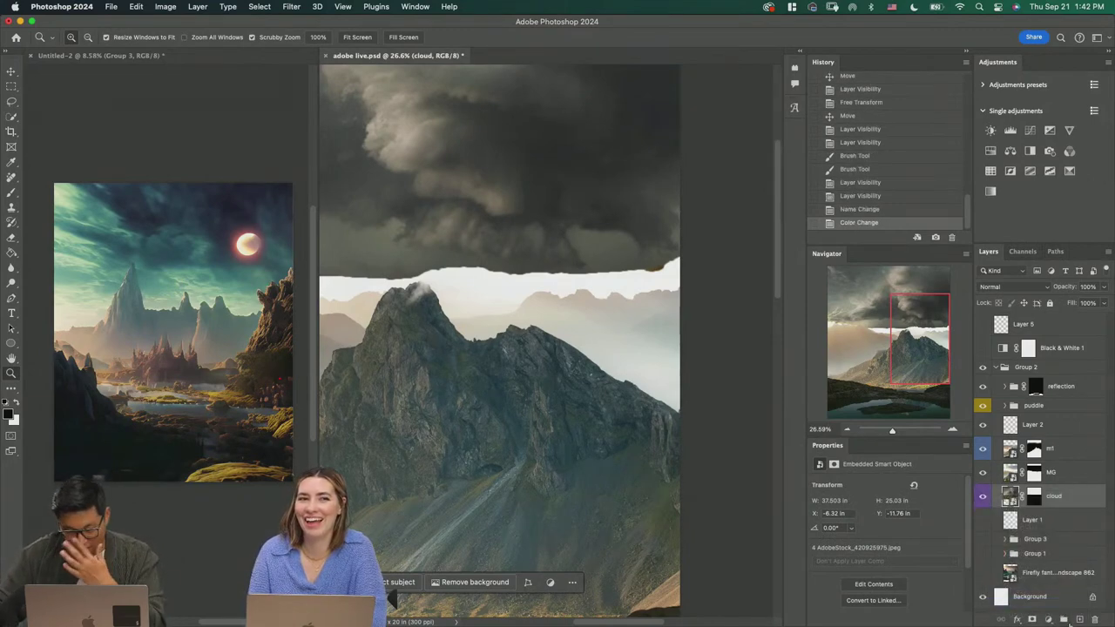
Step: Add a new layer above the cloud layer and try a soft black stroke over the horizon, undoing it
{"action": "left_click", "coordinate": [1077, 620]}
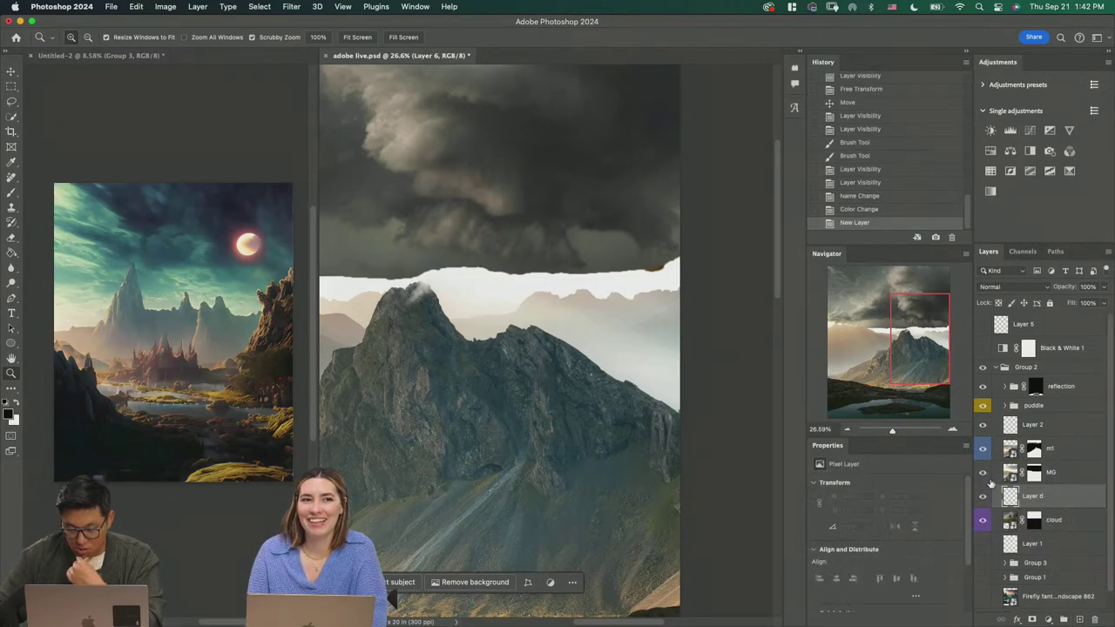
{"action": "key", "text": "b"}
{"action": "mouse_move", "coordinate": [542, 257]}
{"action": "left_mouse_down"}
{"action": "mouse_move", "coordinate": [577, 263]}
{"action": "mouse_move", "coordinate": [552, 270]}
{"action": "mouse_move", "coordinate": [493, 305]}
{"action": "left_mouse_up"}
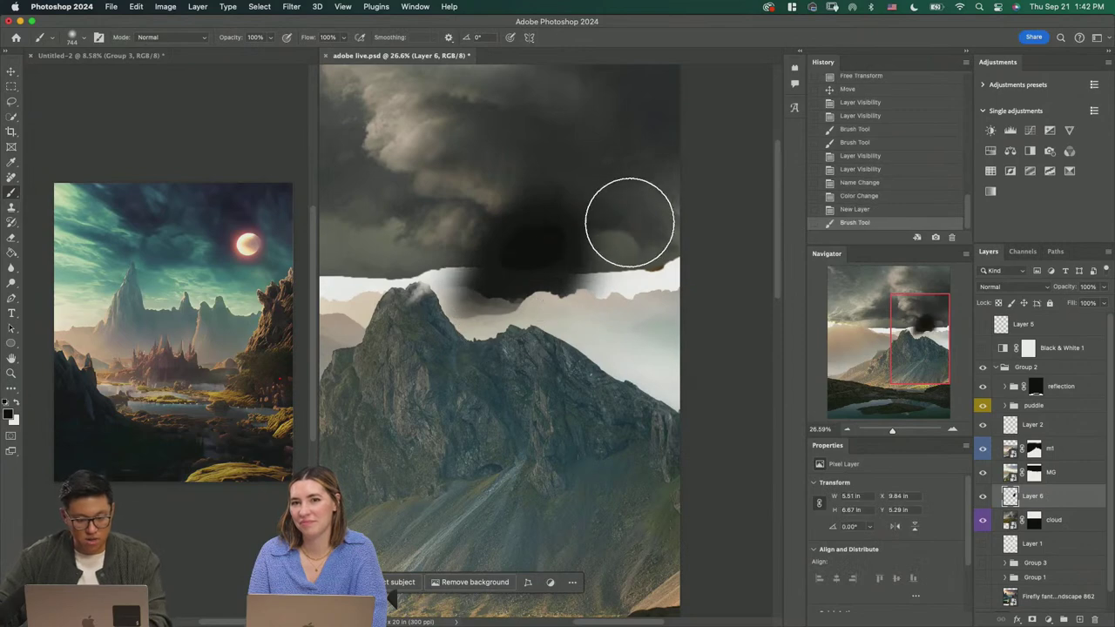
{"action": "key", "text": "super+z"}
Step: Reorder Layer 6 around the m1 layer, ending between m1 and MG, testing black strokes and undoing each one
{"action": "left_click_drag", "start_coordinate": [1048, 490], "coordinate": [1045, 440]}
{"action": "left_click_drag", "start_coordinate": [522, 253], "coordinate": [466, 414]}
{"action": "key", "text": "super+z"}
{"action": "left_click_drag", "start_coordinate": [1041, 452], "coordinate": [1046, 486]}
{"action": "mouse_move", "coordinate": [503, 244]}
{"action": "left_mouse_down"}
{"action": "mouse_move", "coordinate": [486, 313]}
{"action": "mouse_move", "coordinate": [685, 301]}
{"action": "left_mouse_up"}
{"action": "key", "text": "super+z"}
Step: Sample the pale haze color and try broad soft strokes on Layer 6 behind the mountain, undoing each one
{"action": "left_click", "coordinate": [554, 280], "text": "alt"}
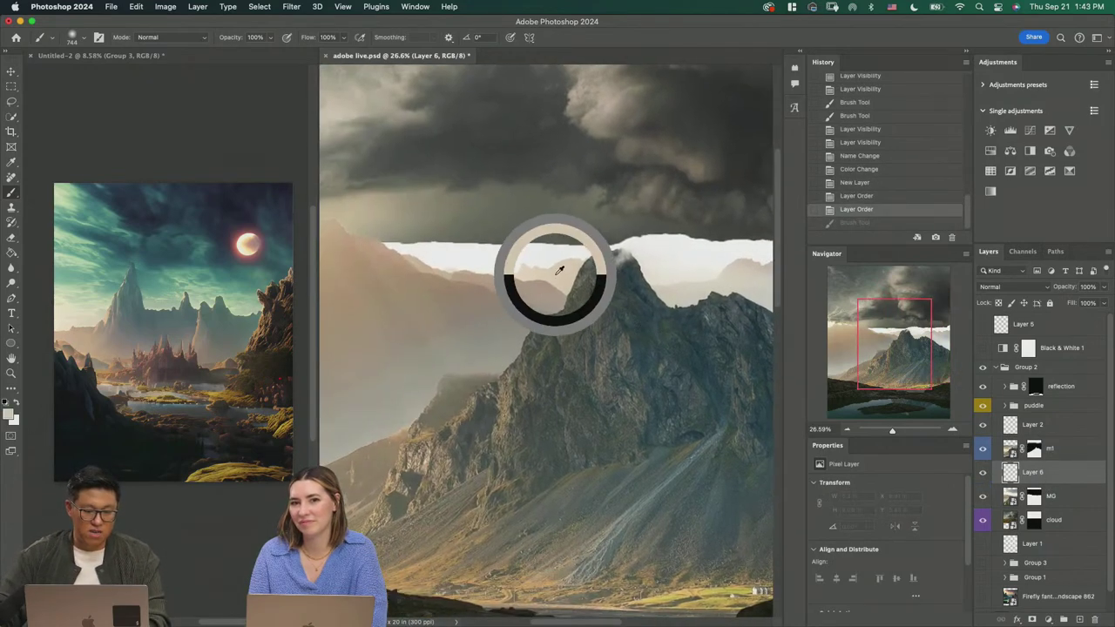
{"action": "left_click_drag", "start_coordinate": [601, 266], "coordinate": [534, 321]}
{"action": "key", "text": "super+z"}
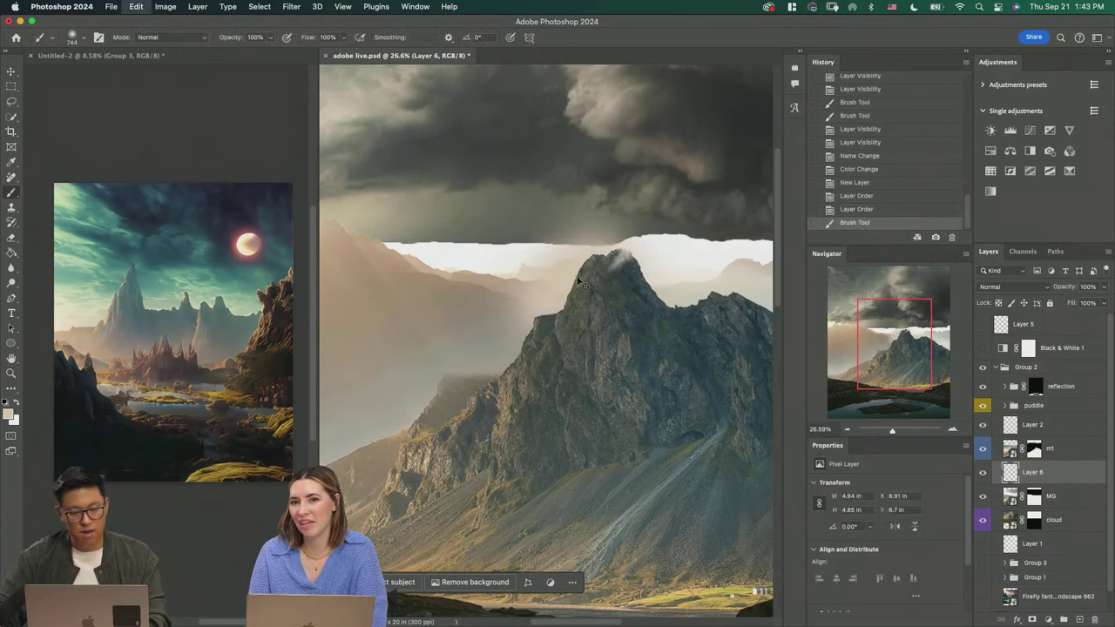
{"action": "key", "text": "z"}
{"action": "left_click_drag", "start_coordinate": [579, 282], "coordinate": [530, 318]}
{"action": "key", "text": "b"}
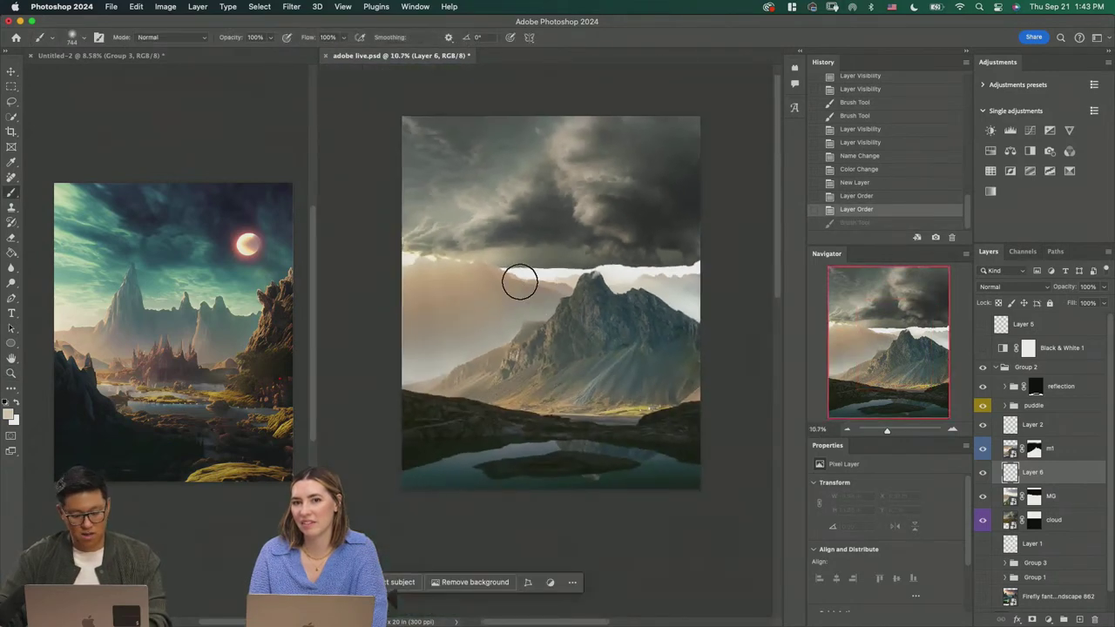
{"action": "left_click_drag", "start_coordinate": [531, 272], "coordinate": [594, 287]}
{"action": "left_click_drag", "start_coordinate": [727, 300], "coordinate": [444, 324]}
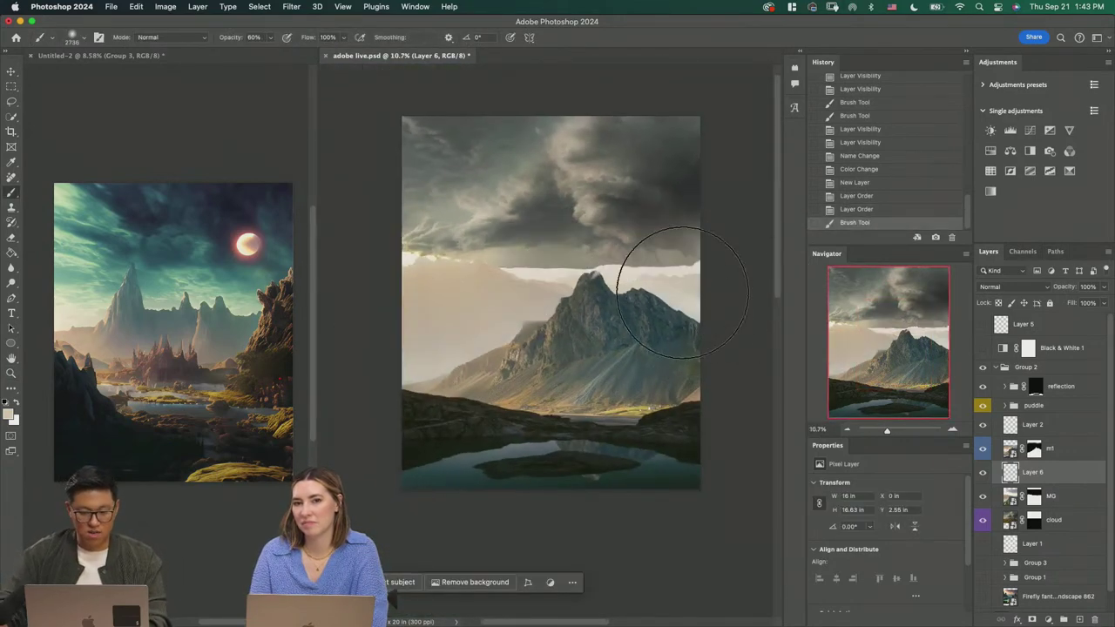
{"action": "key", "text": "super+z"}
Step: Paint a soft beige haze band across the horizon at 60% opacity and move Layer 6 below the MG layer
{"action": "left_click_drag", "start_coordinate": [608, 289], "coordinate": [549, 274]}
{"action": "left_click_drag", "start_coordinate": [438, 251], "coordinate": [667, 256]}
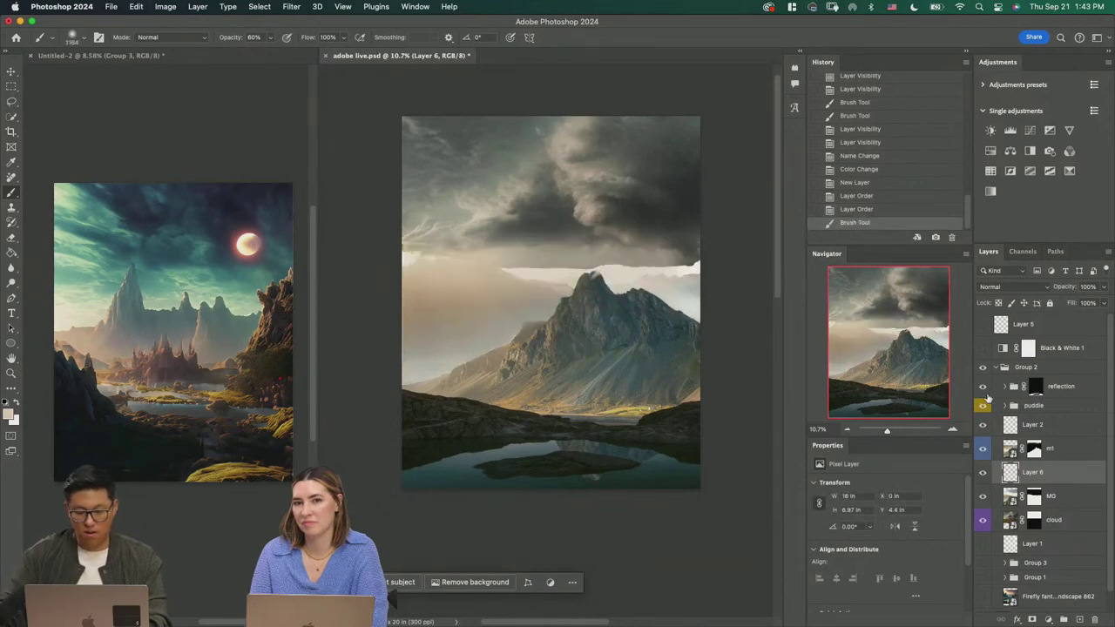
{"action": "left_click_drag", "start_coordinate": [1031, 486], "coordinate": [1028, 506]}
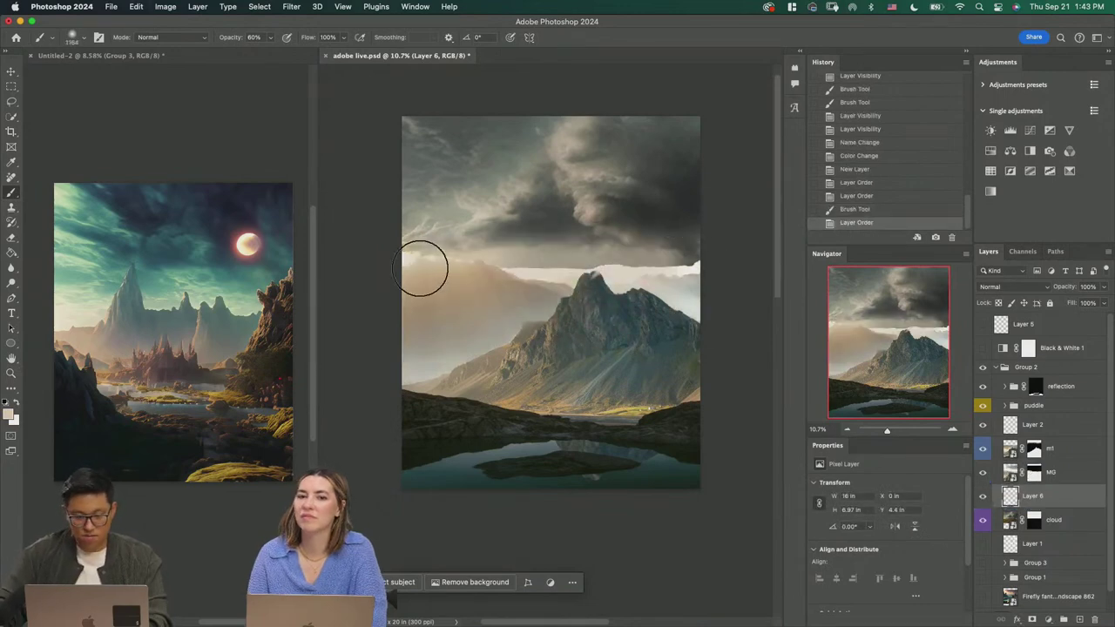
Step: Extend the soft beige haze across the horizon on Layer 6 and set the layer's blend mode to Screen
{"action": "mouse_move", "coordinate": [424, 269]}
{"action": "left_mouse_down"}
{"action": "mouse_move", "coordinate": [490, 284]}
{"action": "mouse_move", "coordinate": [598, 262]}
{"action": "mouse_move", "coordinate": [724, 281]}
{"action": "left_mouse_up"}
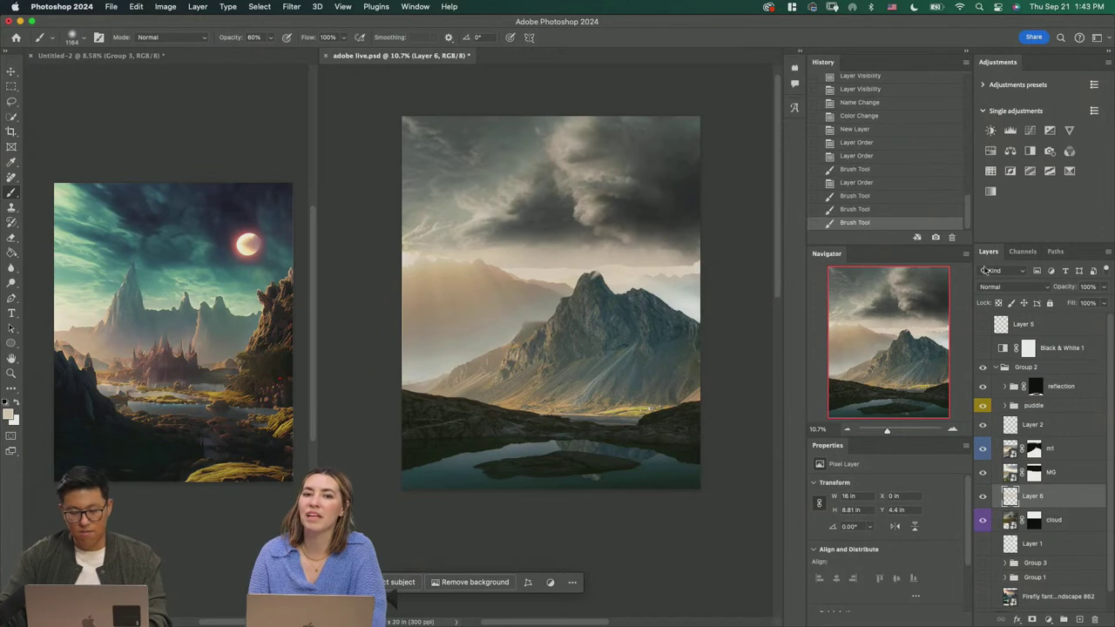
{"action": "left_click", "coordinate": [1010, 288]}
{"action": "left_click", "coordinate": [998, 388]}
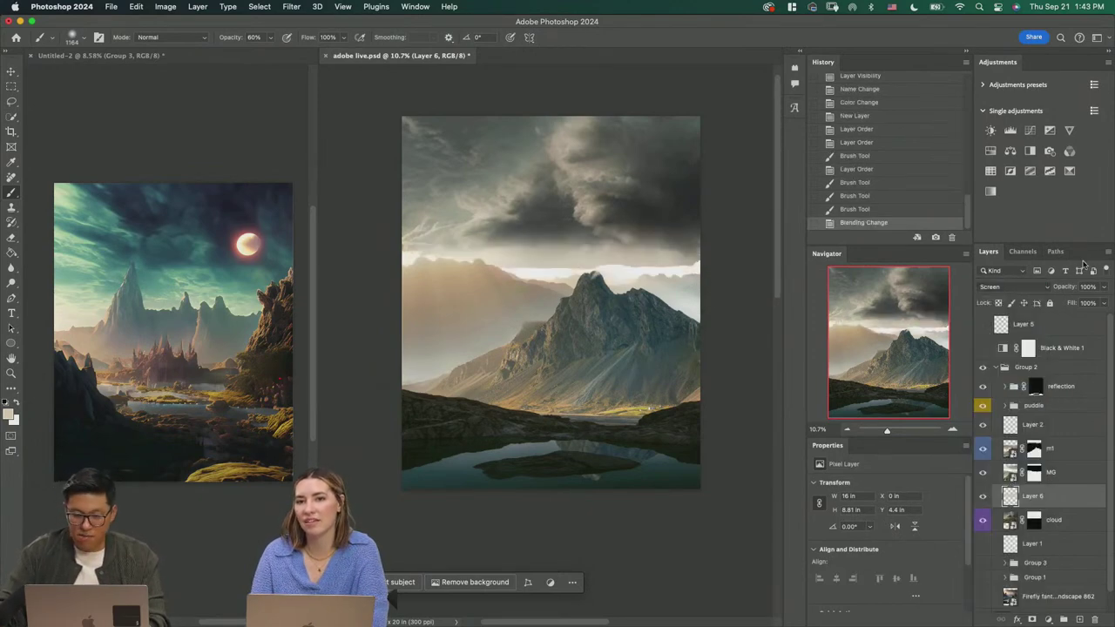
Step: Check the m1 layer with its mask switched off and on, and disable the cloud layer's mask
{"action": "left_click", "coordinate": [1033, 449]}
{"action": "left_click", "coordinate": [1033, 451], "text": "shift"}
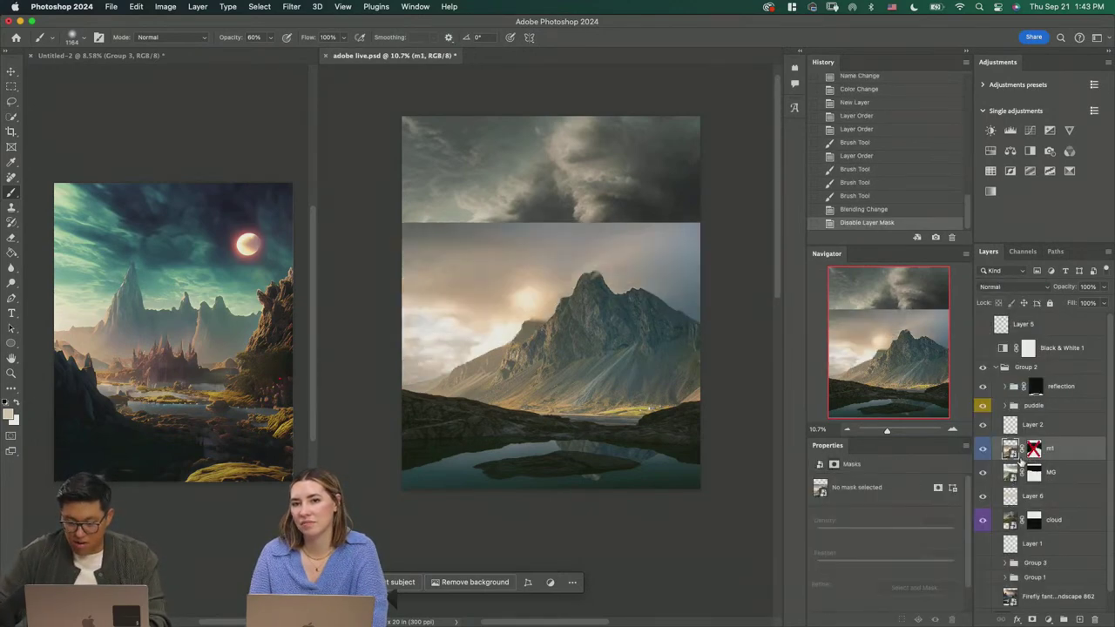
{"action": "left_click", "coordinate": [1033, 451], "text": "shift"}
{"action": "left_click", "coordinate": [1034, 521], "text": "shift"}
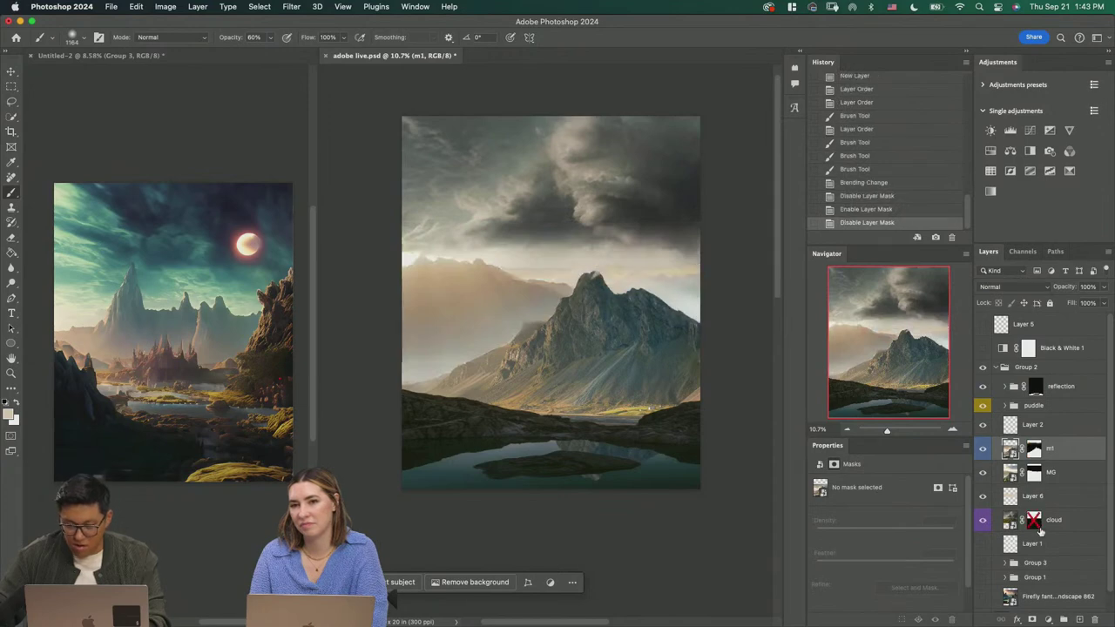
{"action": "left_click", "coordinate": [1045, 525]}
Step: Try a lower opacity of 52% on the Layer 6 haze
{"action": "left_click", "coordinate": [1037, 499]}
{"action": "left_click", "coordinate": [1103, 287]}
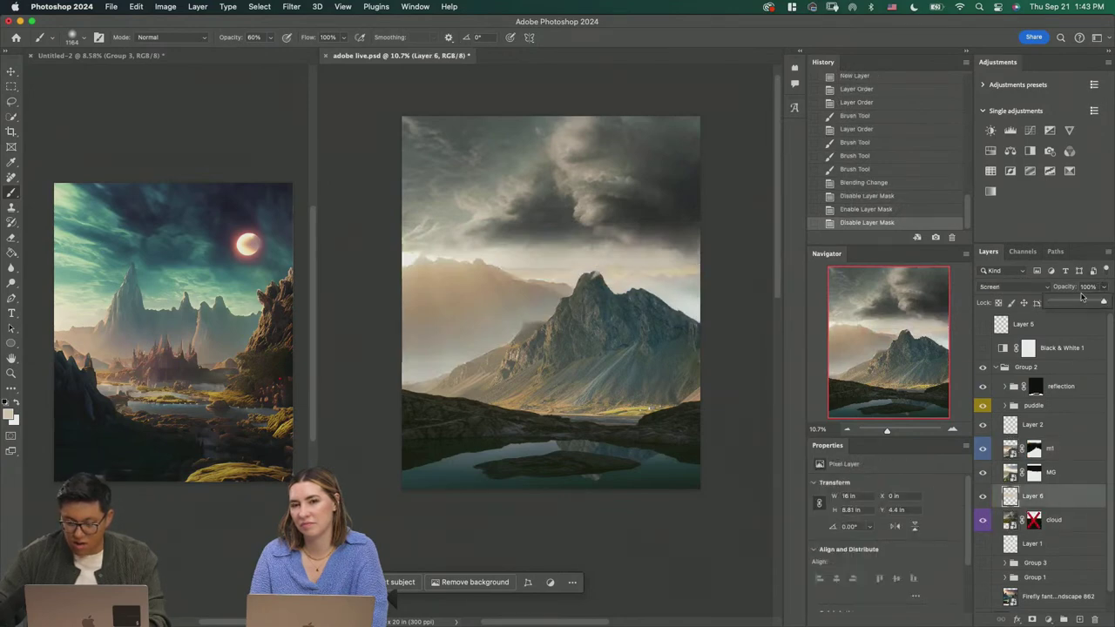
{"action": "left_click_drag", "start_coordinate": [1071, 300], "coordinate": [1068, 303]}
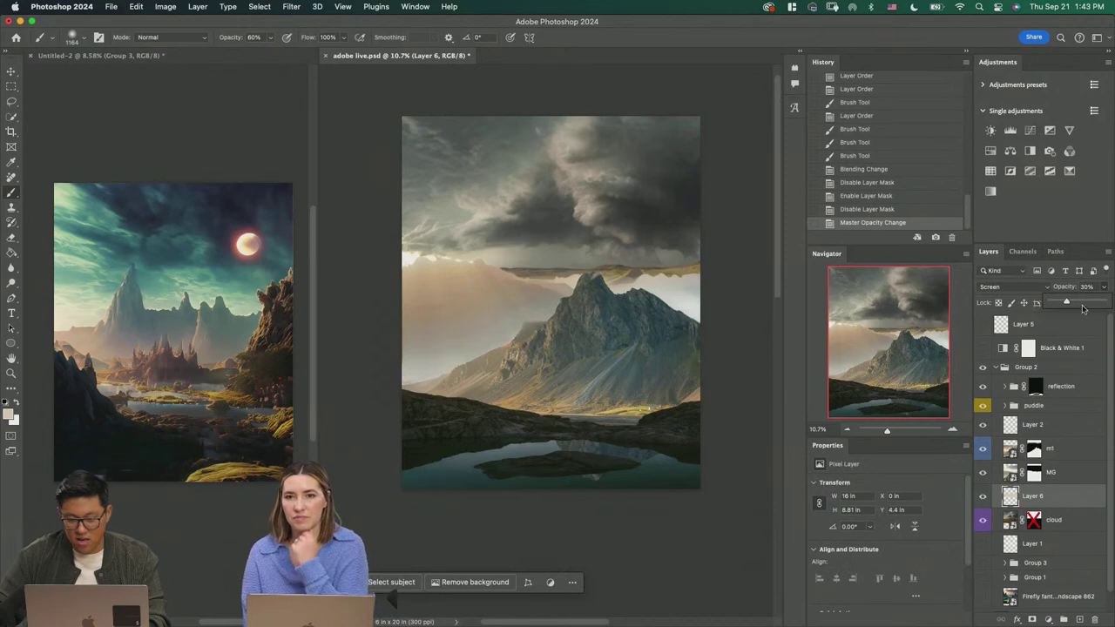
{"action": "left_click", "coordinate": [1079, 303]}
Step: Reposition the cloud layer and enlarge it with Free Transform to about 44.7 by 29.8 inches
{"action": "left_click", "coordinate": [1039, 521]}
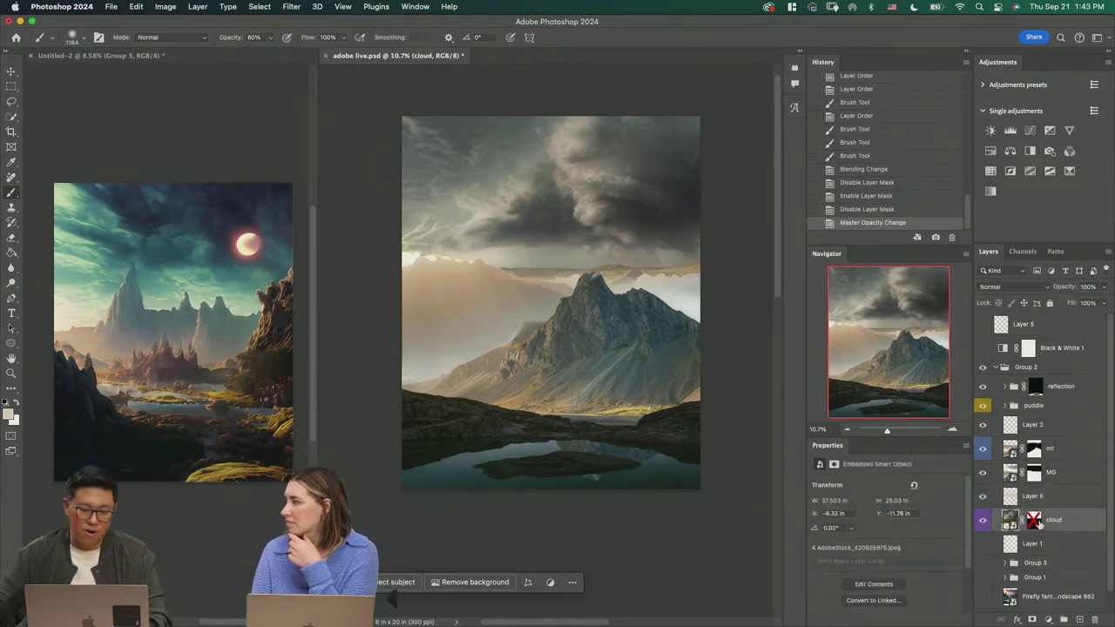
{"action": "key", "text": "z"}
{"action": "left_click_drag", "start_coordinate": [611, 281], "coordinate": [640, 299]}
{"action": "key", "text": "v"}
{"action": "key", "text": "super+t"}
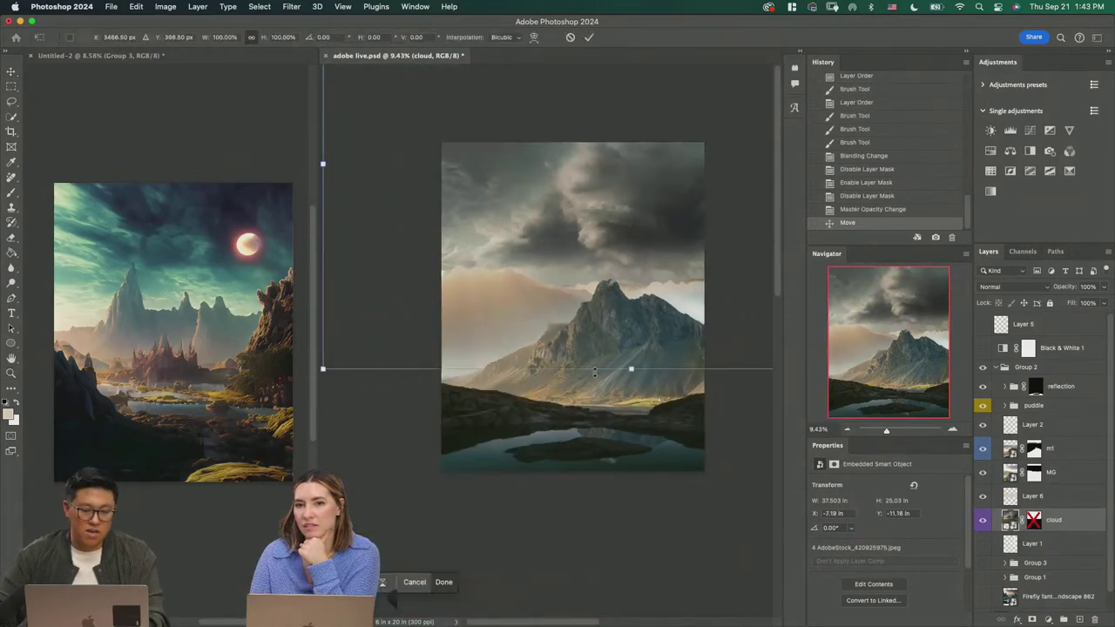
{"action": "left_click_drag", "start_coordinate": [632, 375], "coordinate": [697, 292]}
{"action": "key", "text": "Return"}
Step: Compare the horizon with and without Layer 6, and set the layer's opacity to 100%
{"action": "key", "text": "z"}
{"action": "left_click", "coordinate": [983, 495]}
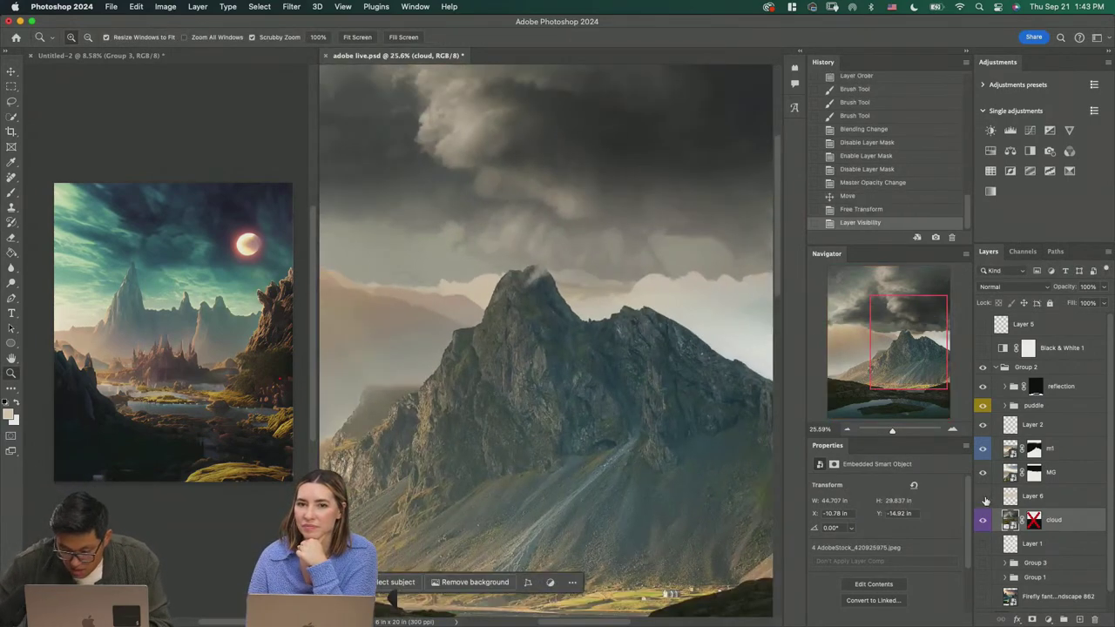
{"action": "left_click", "coordinate": [983, 497]}
{"action": "left_click", "coordinate": [1038, 504]}
{"action": "left_click", "coordinate": [1104, 288]}
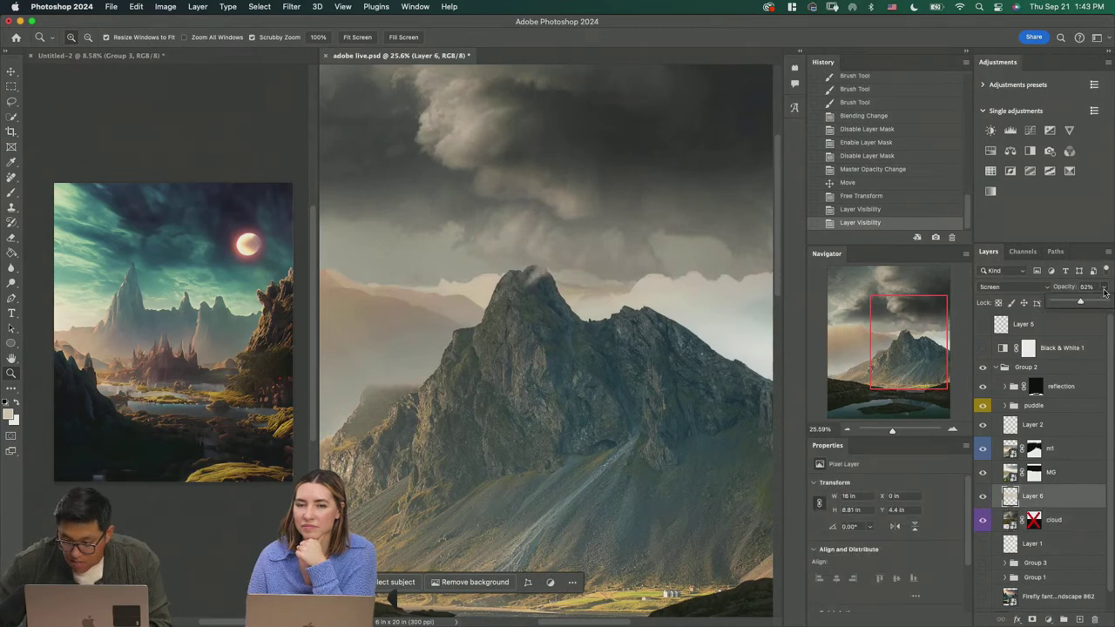
{"action": "left_click_drag", "start_coordinate": [1113, 299], "coordinate": [1113, 299]}
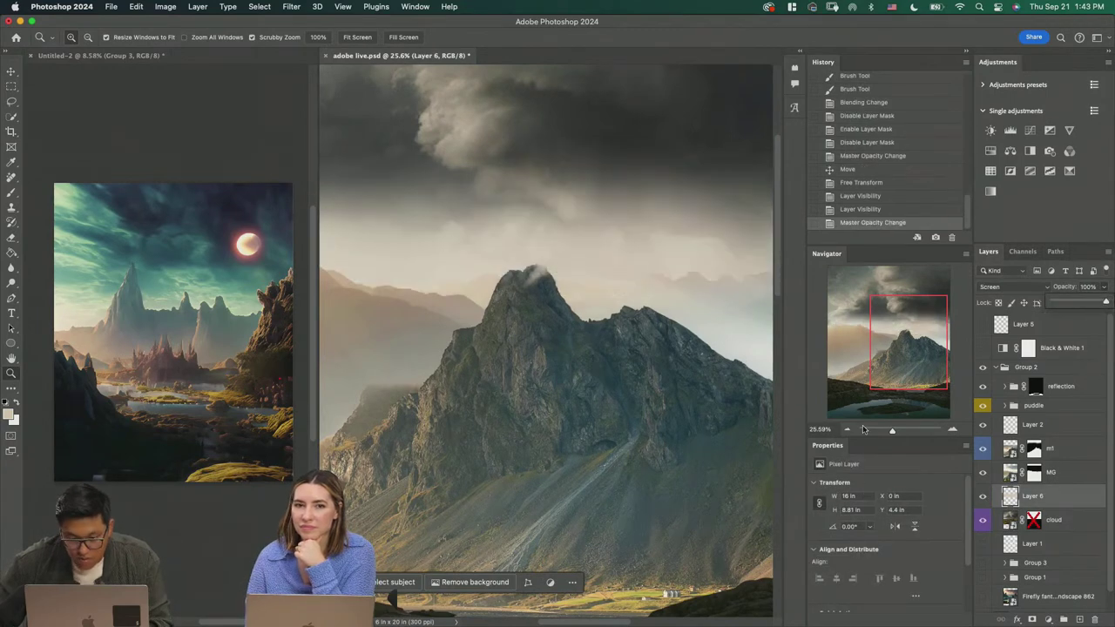
Step: Move the Layer 6 haze slightly down to a Y position of 4.77 in
{"action": "left_click_drag", "start_coordinate": [670, 327], "coordinate": [648, 341]}
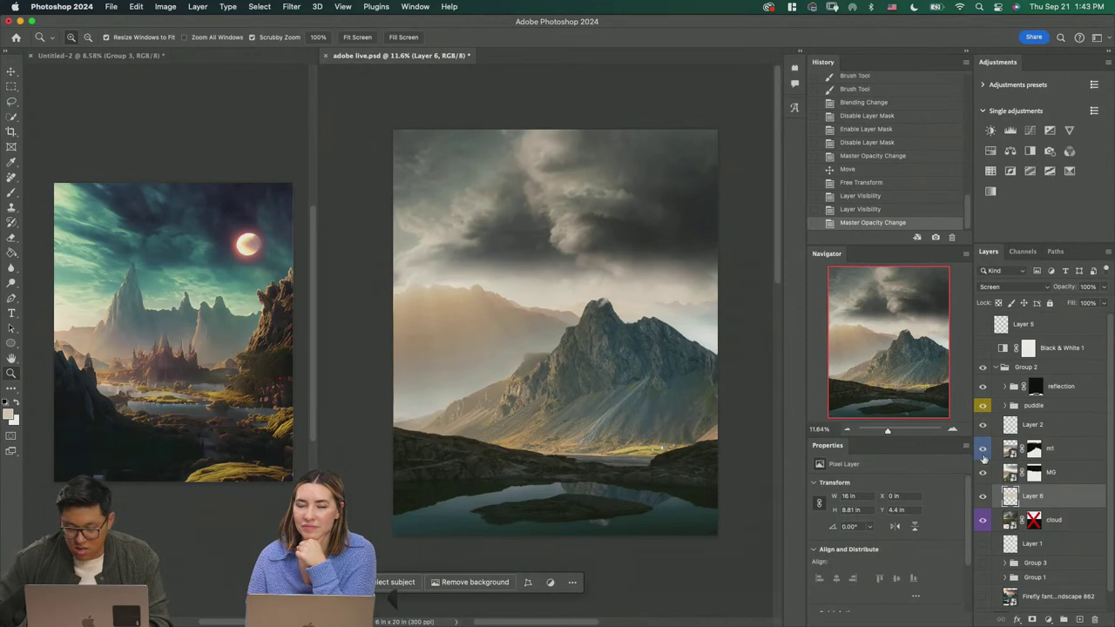
{"action": "left_click_drag", "start_coordinate": [637, 300], "coordinate": [659, 307]}
{"action": "key", "text": "v"}
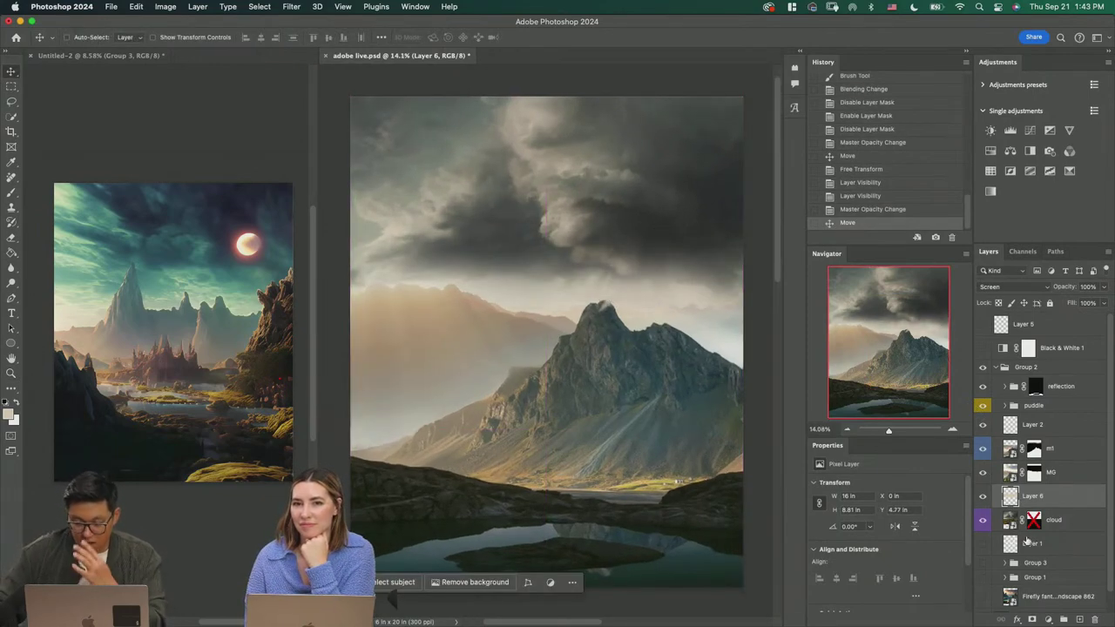
Step: Try a Color Balance adjustment clipped to the cloud layer with Cyan-Red +22 and Yellow-Blue -30, and delete it
{"action": "left_click", "coordinate": [1076, 522]}
{"action": "left_click", "coordinate": [1010, 151]}
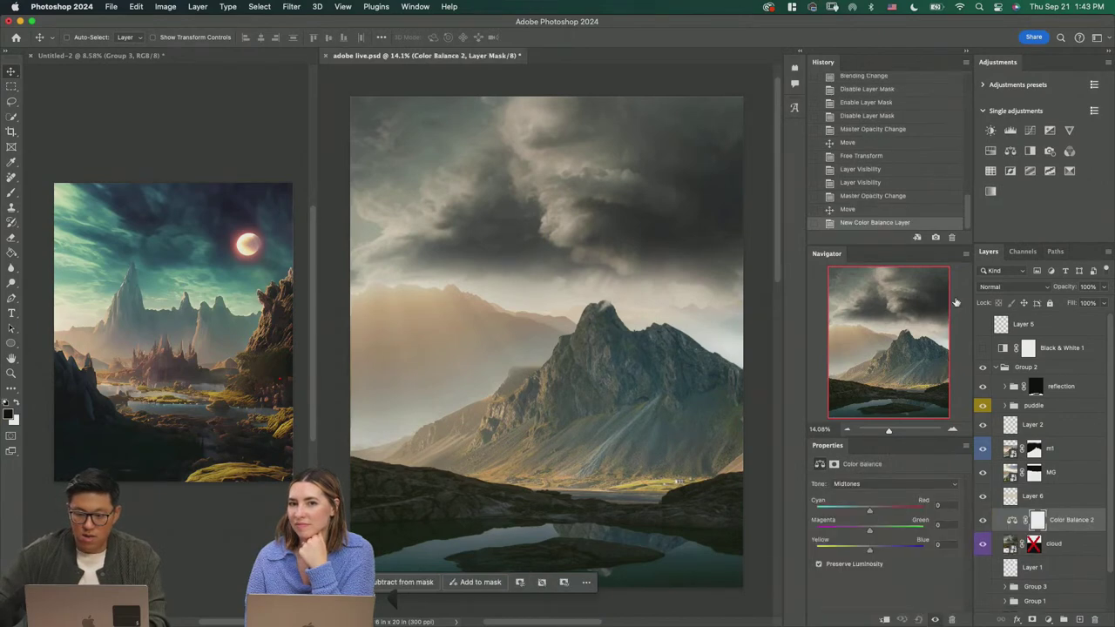
{"action": "left_click", "coordinate": [884, 620]}
{"action": "left_click_drag", "start_coordinate": [852, 512], "coordinate": [881, 512]}
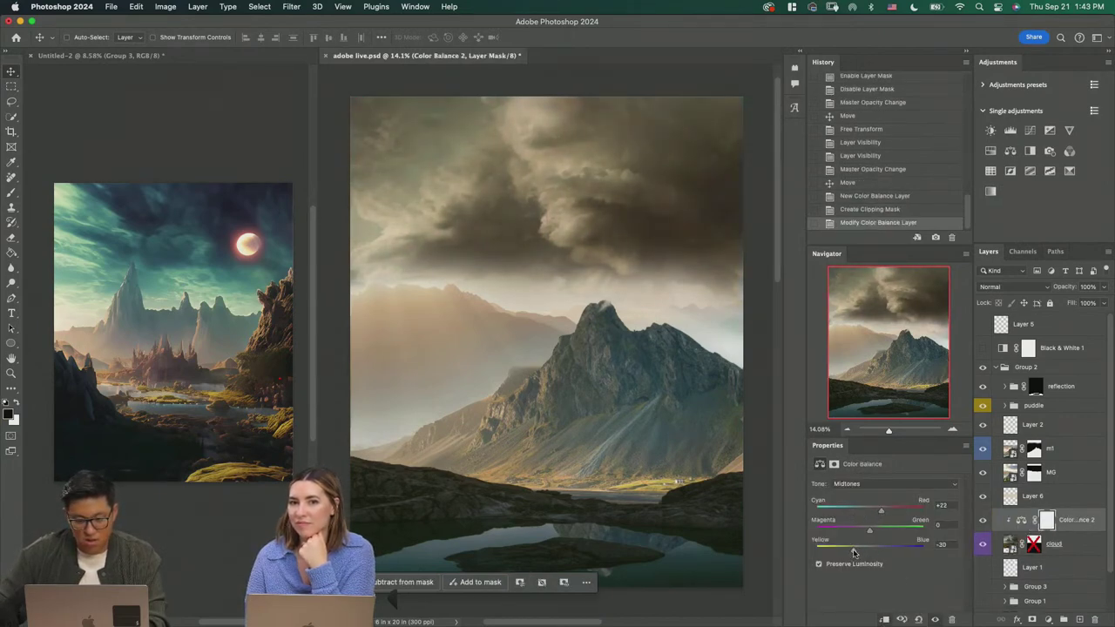
{"action": "key", "text": "BackSpace"}
{"action": "key", "text": "BackSpace"}
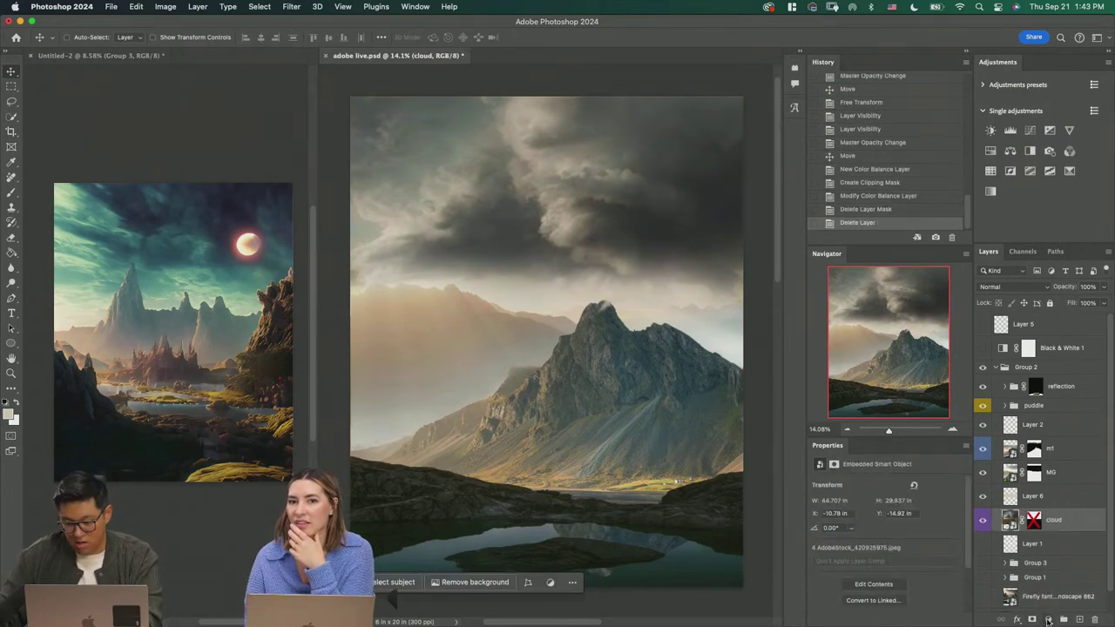
Step: Add a Selective Color adjustment layer above the cloud layer and clip it to the clouds
{"action": "left_click", "coordinate": [1048, 620]}
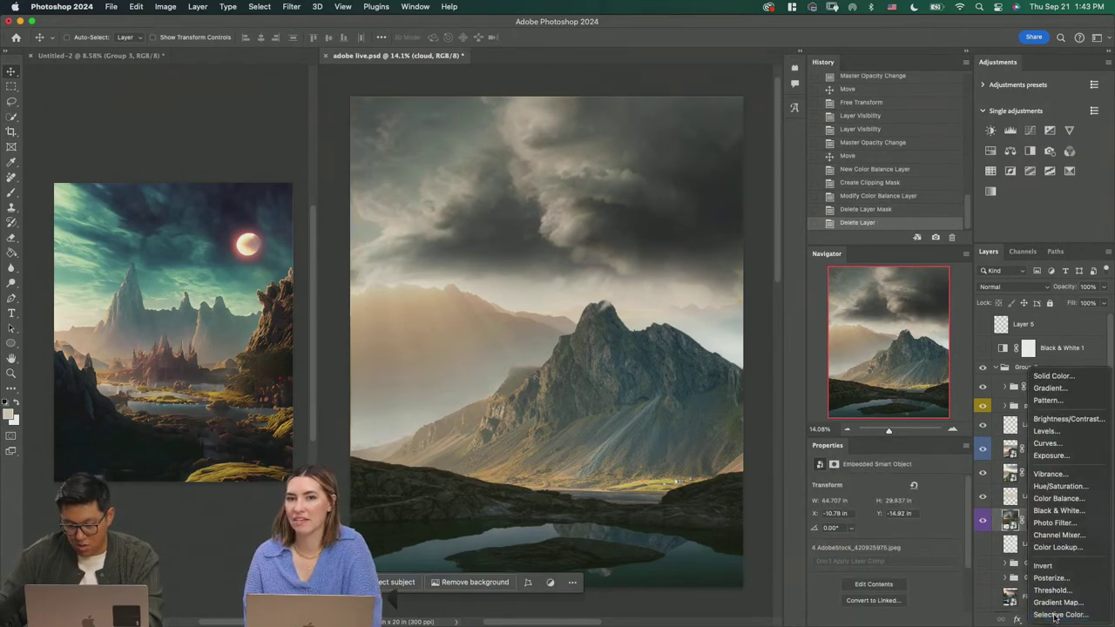
{"action": "left_click", "coordinate": [1054, 608]}
{"action": "left_click", "coordinate": [1011, 532], "text": "alt"}
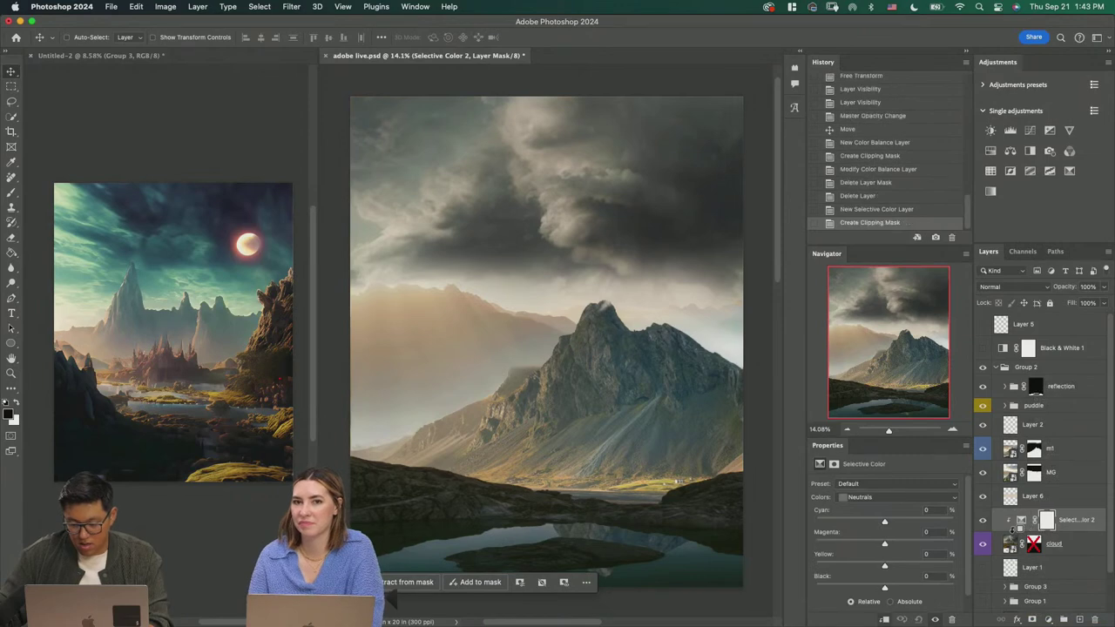
Step: Set the Blacks in the clouds' Selective Color to Cyan +4, Magenta +13, Yellow +17 and Black -5
{"action": "left_click", "coordinate": [899, 498]}
{"action": "left_click", "coordinate": [894, 512]}
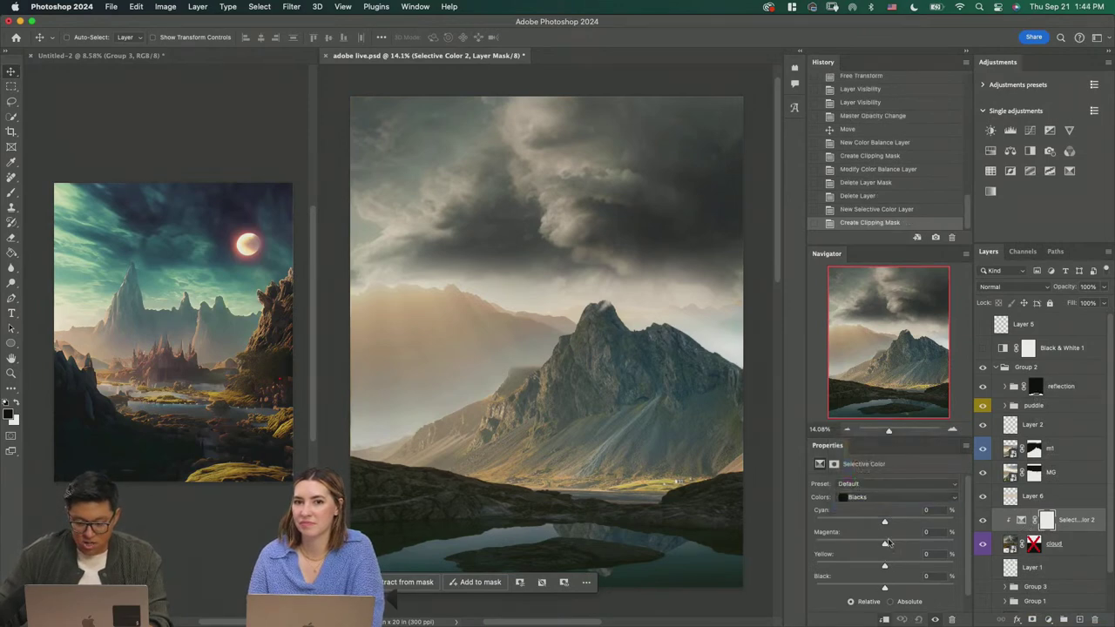
{"action": "left_click", "coordinate": [885, 522]}
{"action": "left_click_drag", "start_coordinate": [885, 588], "coordinate": [883, 585]}
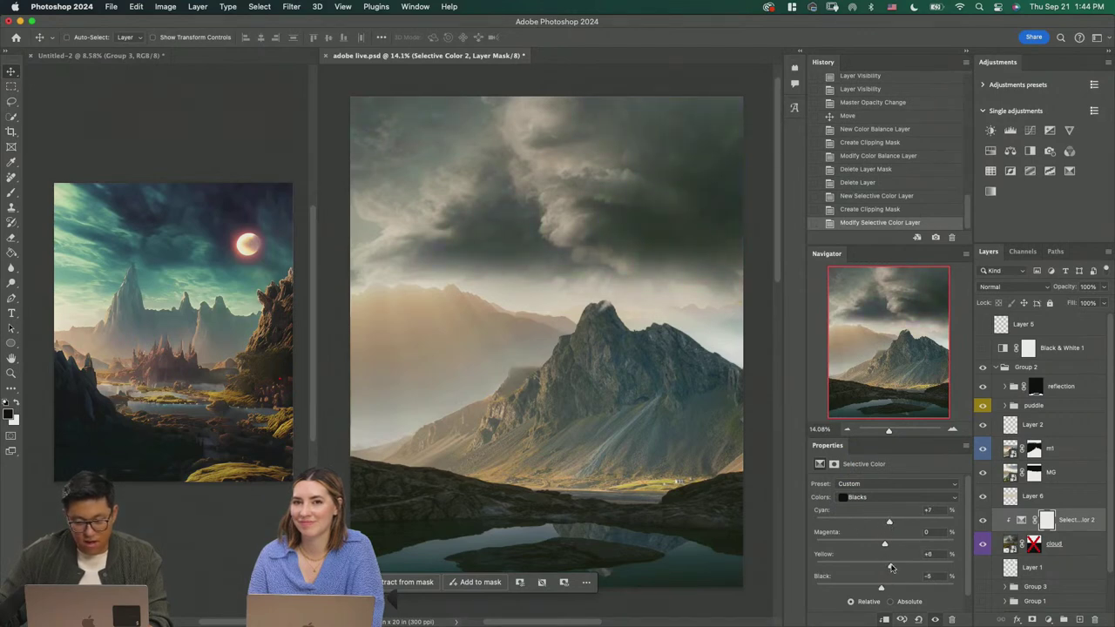
{"action": "left_click_drag", "start_coordinate": [883, 546], "coordinate": [890, 545]}
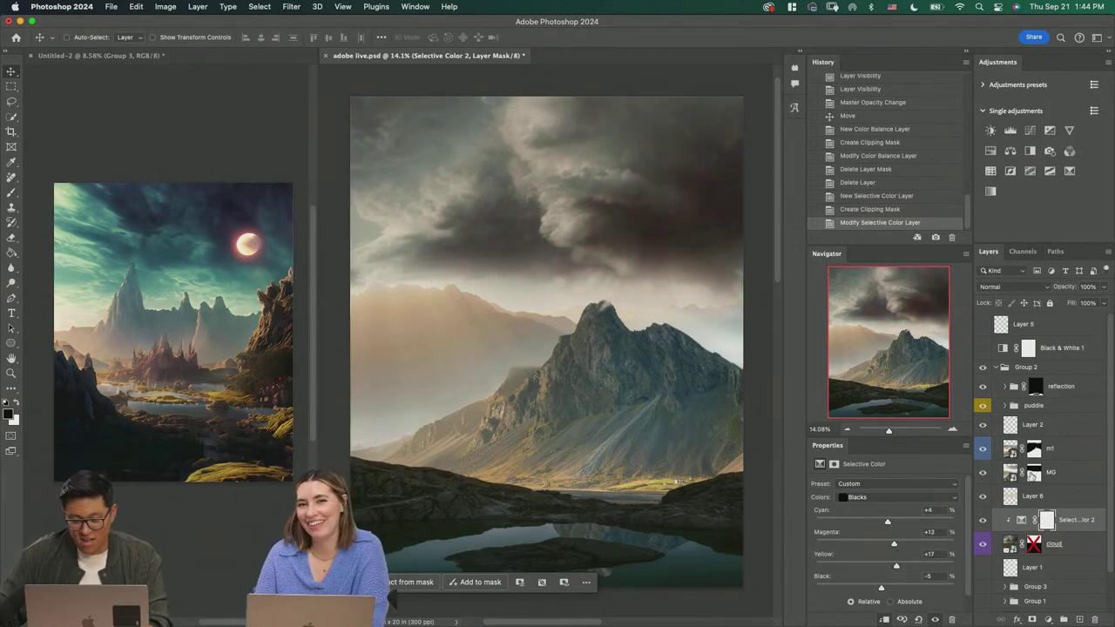
Step: Set the Neutrals in the clouds' Selective Color to Cyan +3, Magenta -1, Yellow +8 and Black -12
{"action": "left_click", "coordinate": [879, 497]}
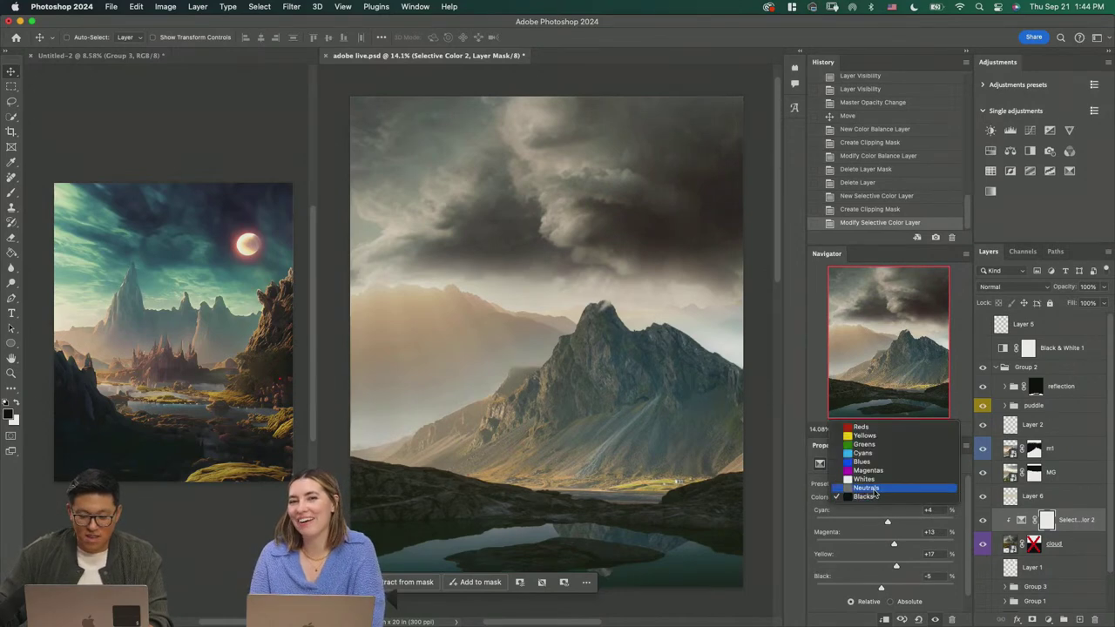
{"action": "left_click", "coordinate": [872, 486]}
{"action": "left_click_drag", "start_coordinate": [882, 588], "coordinate": [877, 590]}
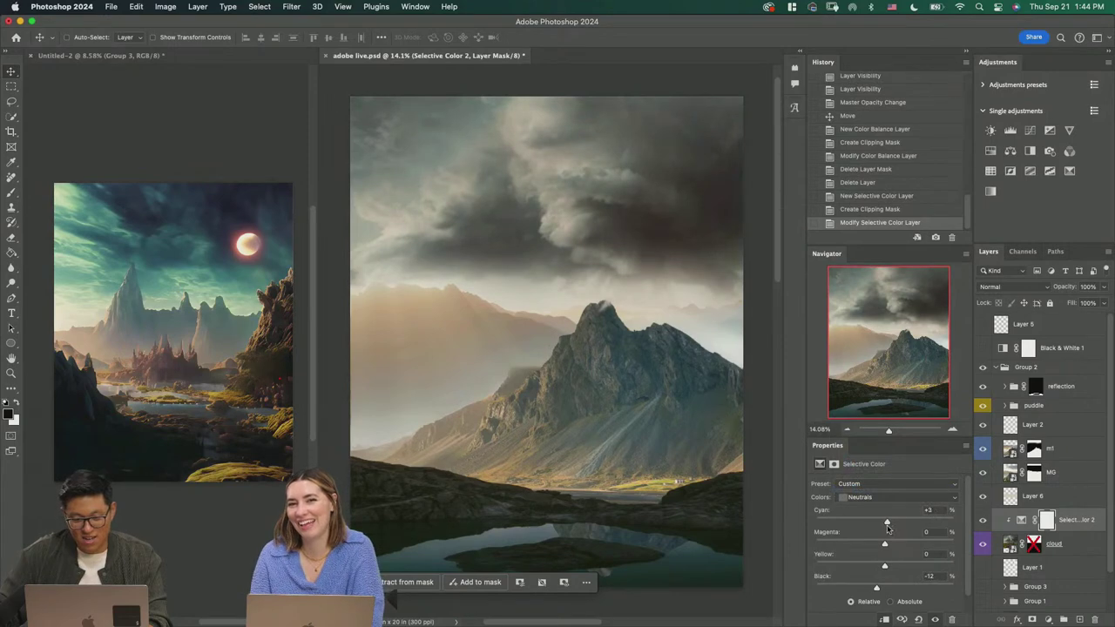
{"action": "left_click_drag", "start_coordinate": [886, 545], "coordinate": [884, 545]}
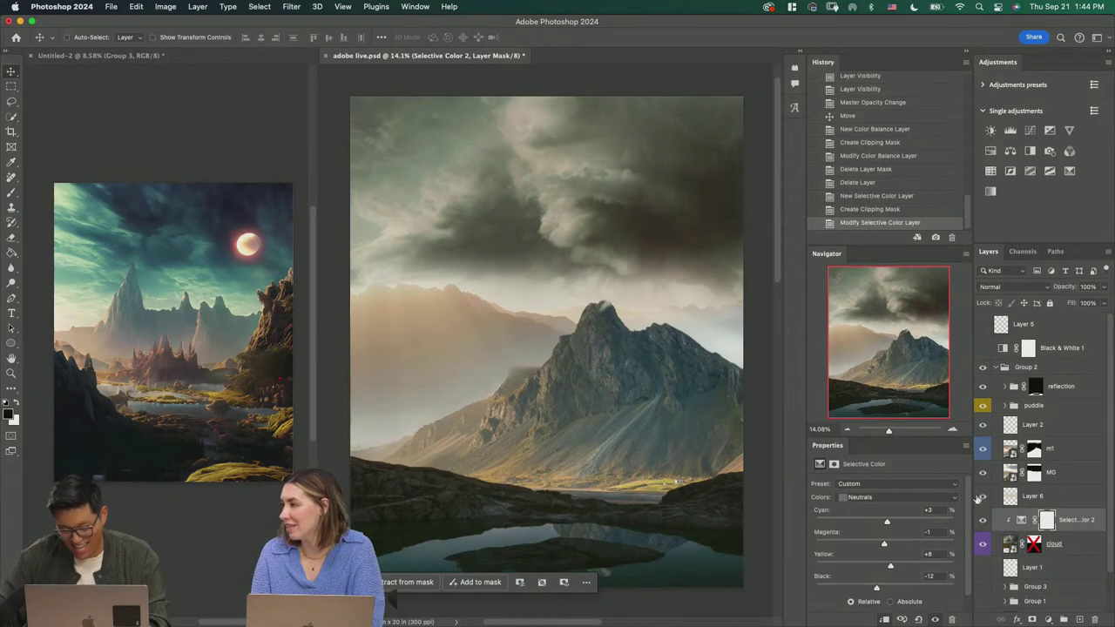
Step: Add a Color Balance adjustment clipped to the clouds with midtones at Cyan-Red +18 and Yellow-Blue -6
{"action": "left_click", "coordinate": [1010, 152]}
{"action": "left_click", "coordinate": [886, 620]}
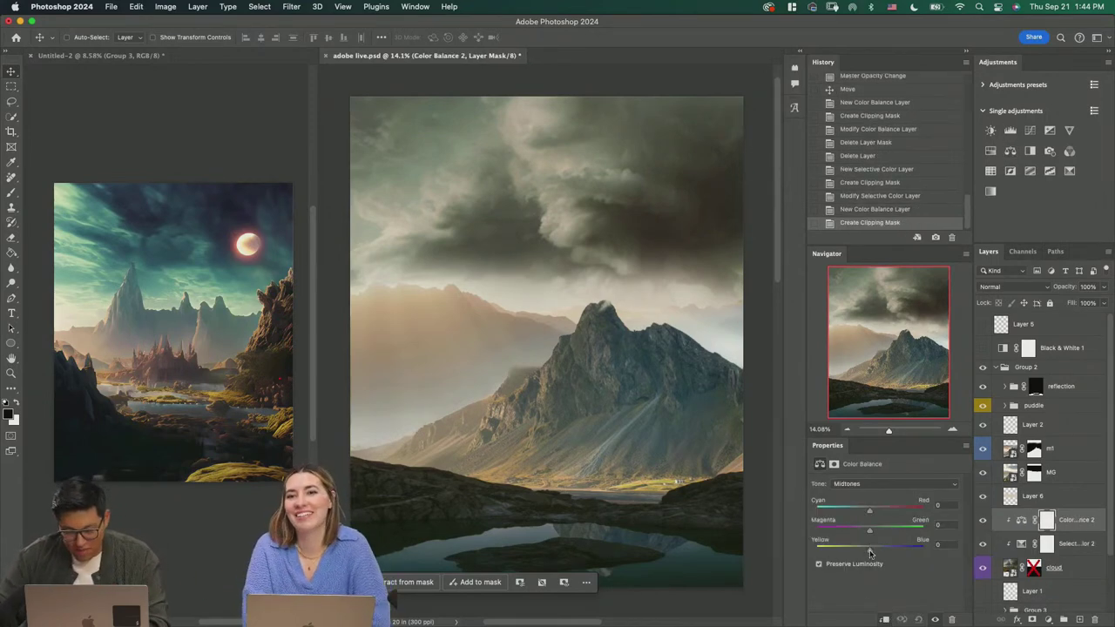
{"action": "left_click_drag", "start_coordinate": [862, 554], "coordinate": [868, 548]}
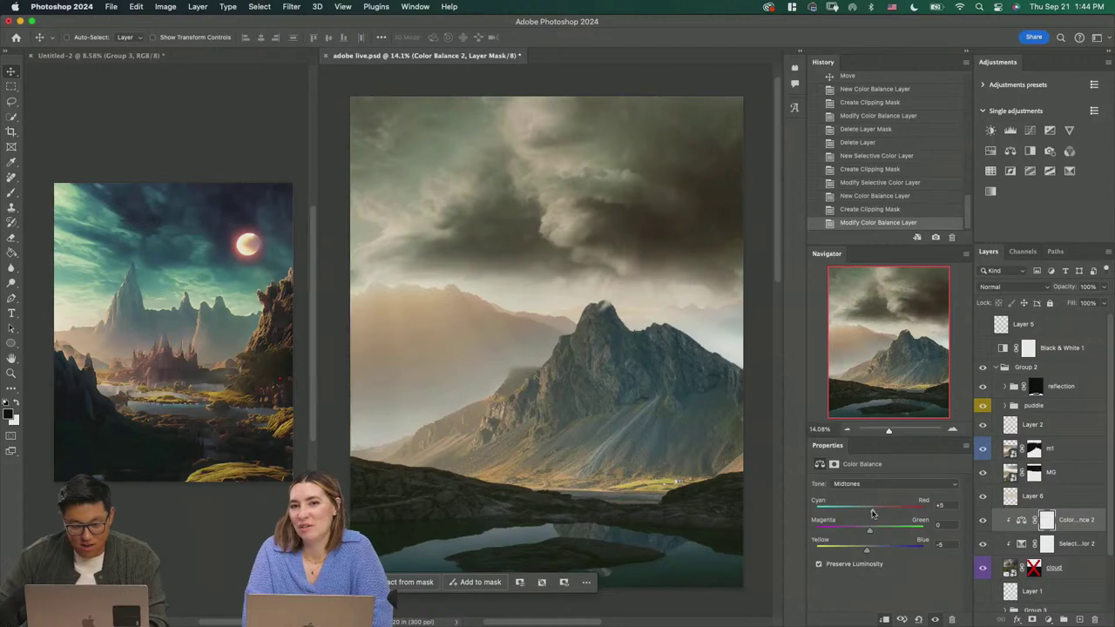
Step: Toggle the m1 mountain layer to identify it, and add a Color Balance adjustment clipped to it
{"action": "key", "text": "z"}
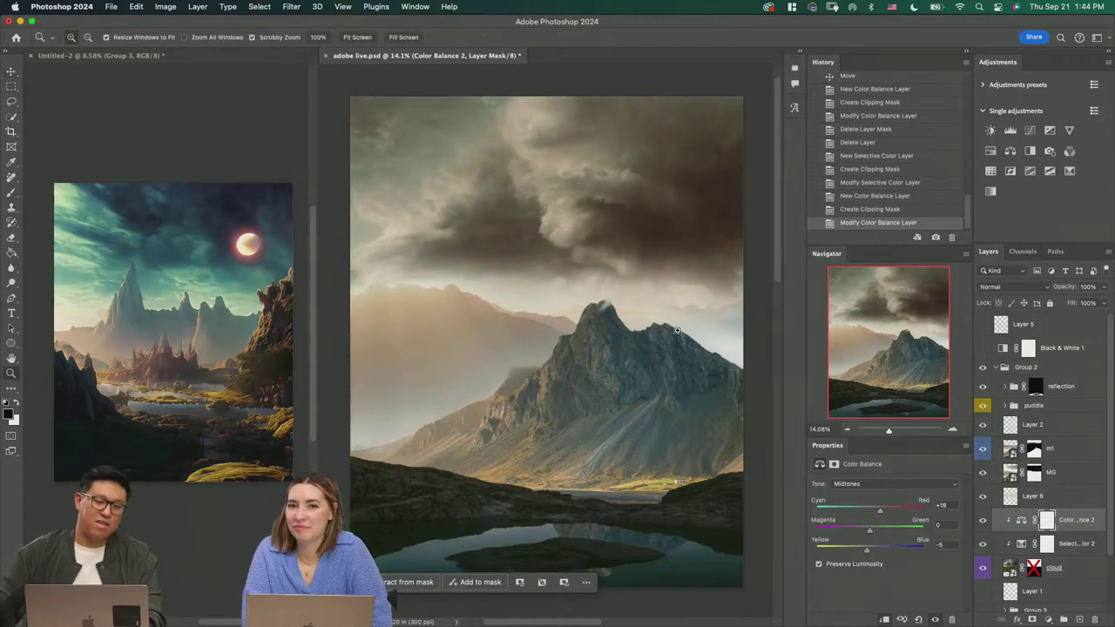
{"action": "left_click_drag", "start_coordinate": [681, 328], "coordinate": [673, 328]}
{"action": "left_click", "coordinate": [983, 447]}
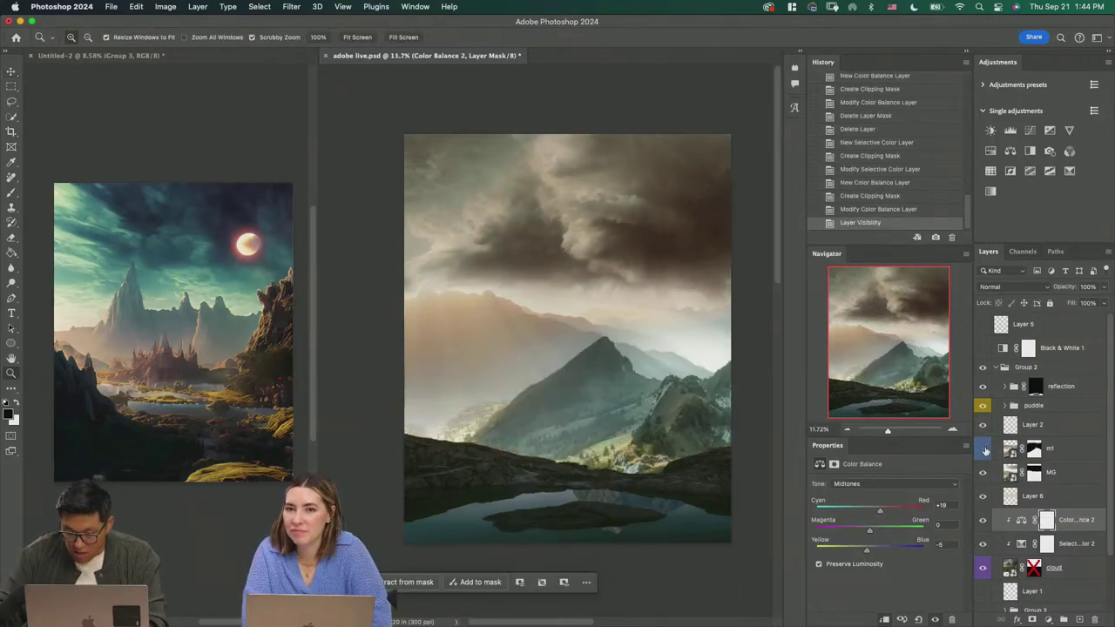
{"action": "left_click", "coordinate": [983, 447]}
{"action": "left_click", "coordinate": [1070, 456]}
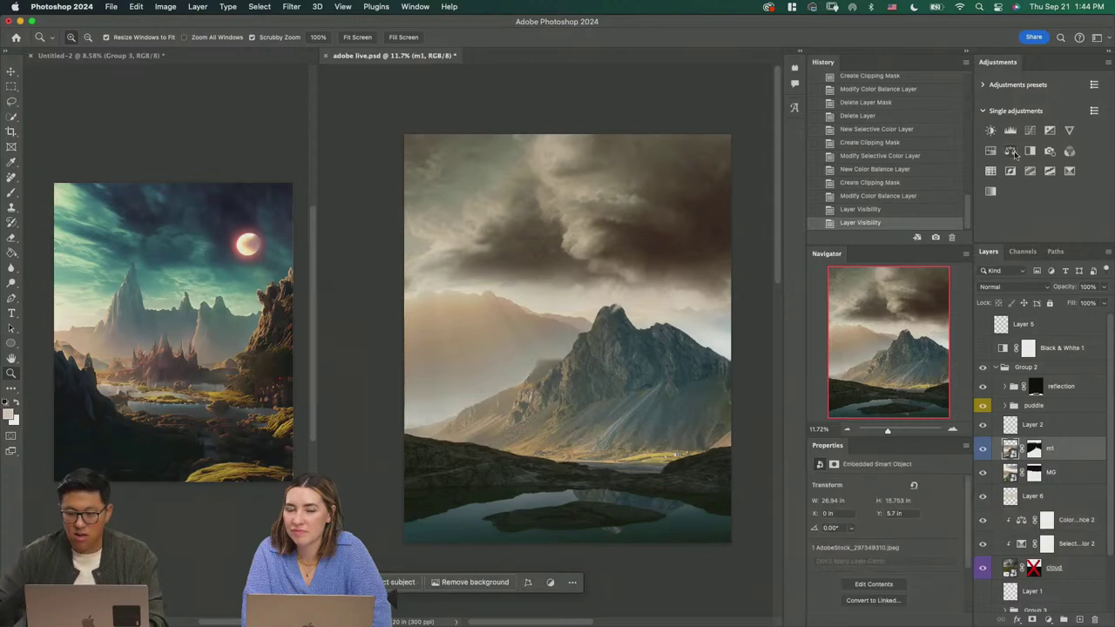
{"action": "left_click", "coordinate": [1012, 151]}
{"action": "left_click", "coordinate": [1014, 470]}
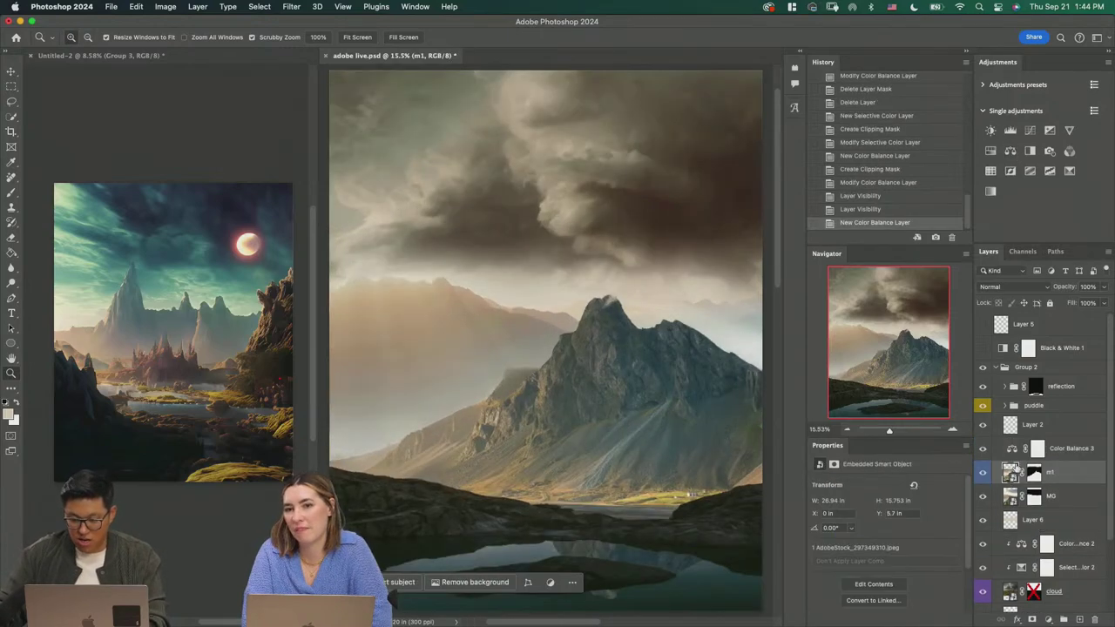
{"action": "left_click", "coordinate": [1011, 454], "text": "alt"}
Step: Group the cloud layer together with its clipped Selective Color and Color Balance adjustments
{"action": "scroll", "coordinate": [1011, 421], "scroll_direction": "down", "scroll_amount": 3}
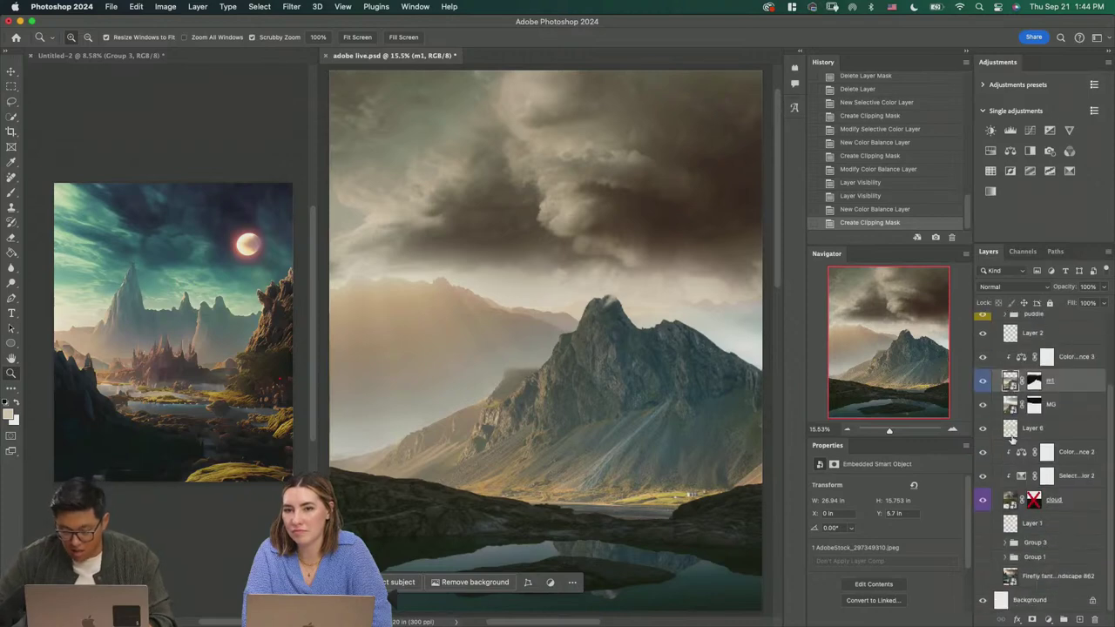
{"action": "left_click", "coordinate": [1075, 461]}
{"action": "left_click", "coordinate": [1061, 432]}
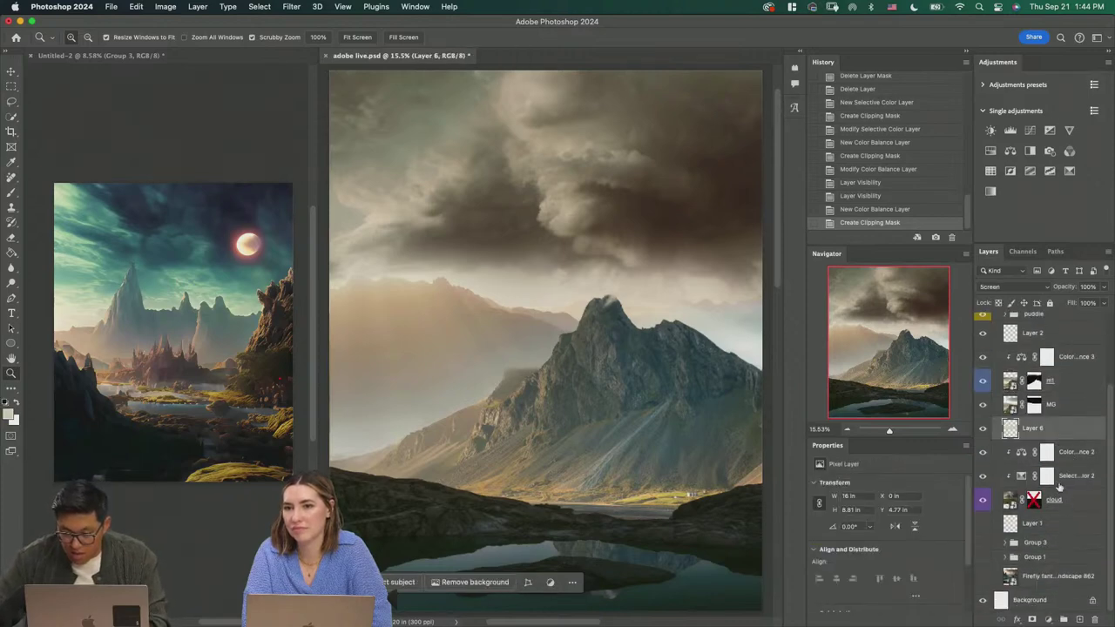
{"action": "left_click", "coordinate": [1053, 499]}
{"action": "left_click", "coordinate": [1071, 452], "text": "shift"}
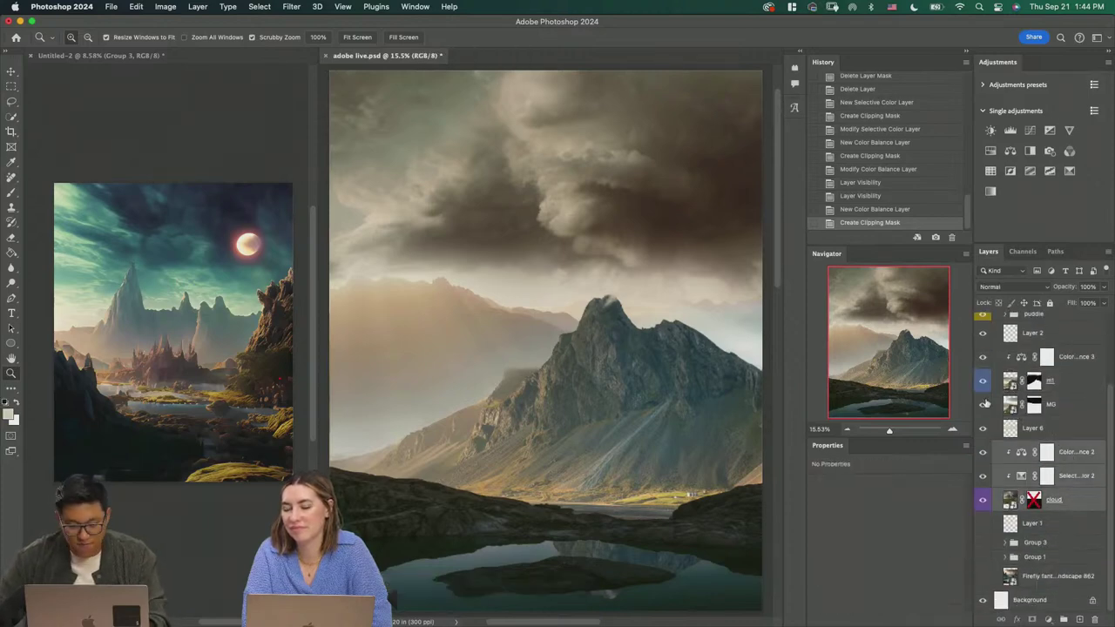
{"action": "key", "text": "super+g"}
Step: Check the MG layer's visibility, and group the m1 layer with its clipped Color Balance adjustment
{"action": "left_click", "coordinate": [982, 461]}
{"action": "left_click", "coordinate": [982, 460]}
{"action": "left_click", "coordinate": [1067, 443]}
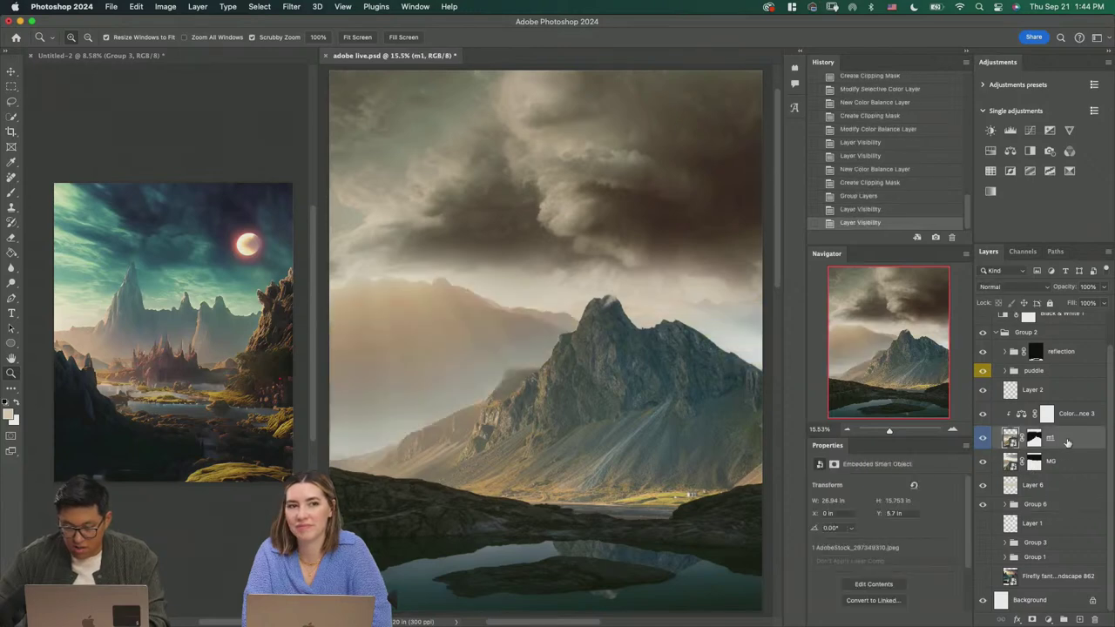
{"action": "key", "text": "super+g"}
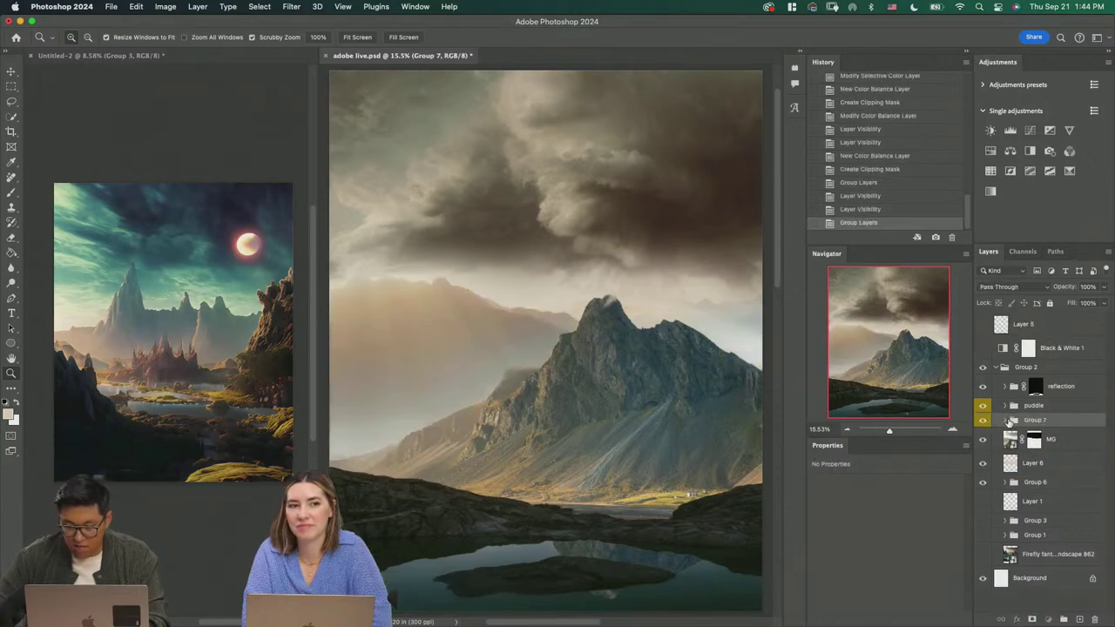
Step: Toggle the MG layer group's contents to identify Layer 2 and delete it from the m1 mountain's group
{"action": "left_click", "coordinate": [1008, 421]}
{"action": "left_click", "coordinate": [983, 439]}
{"action": "left_click", "coordinate": [982, 439]}
{"action": "left_click", "coordinate": [1029, 444]}
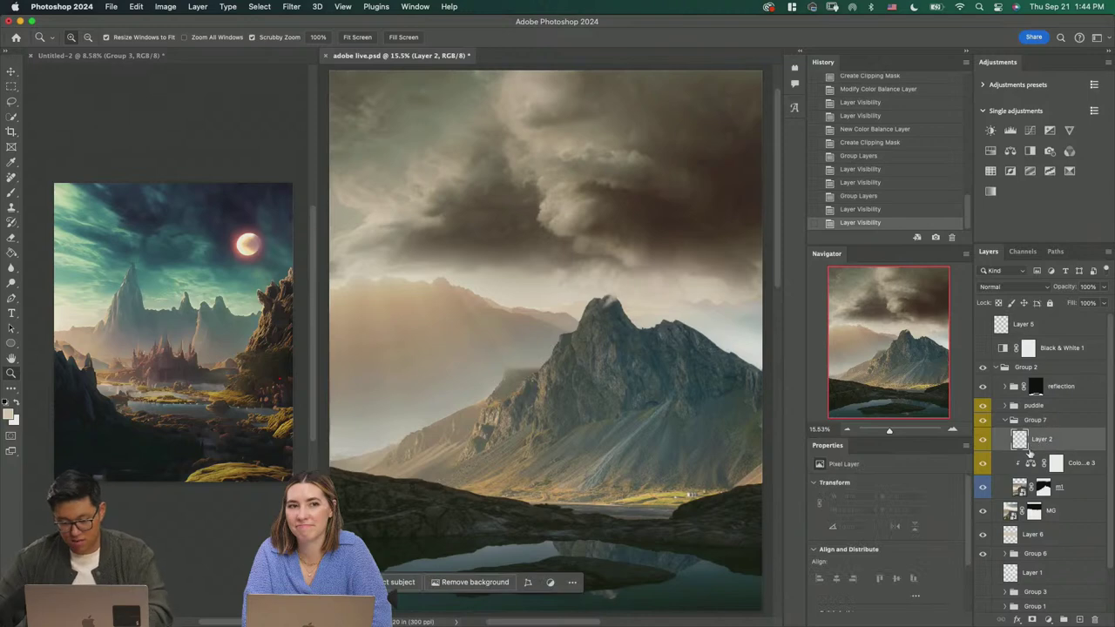
{"action": "key", "text": "Delete"}
Step: Set the midtones of the m1 mountain's clipped Color Balance to Cyan-Red +28 and Yellow-Blue -14
{"action": "left_click", "coordinate": [1030, 441]}
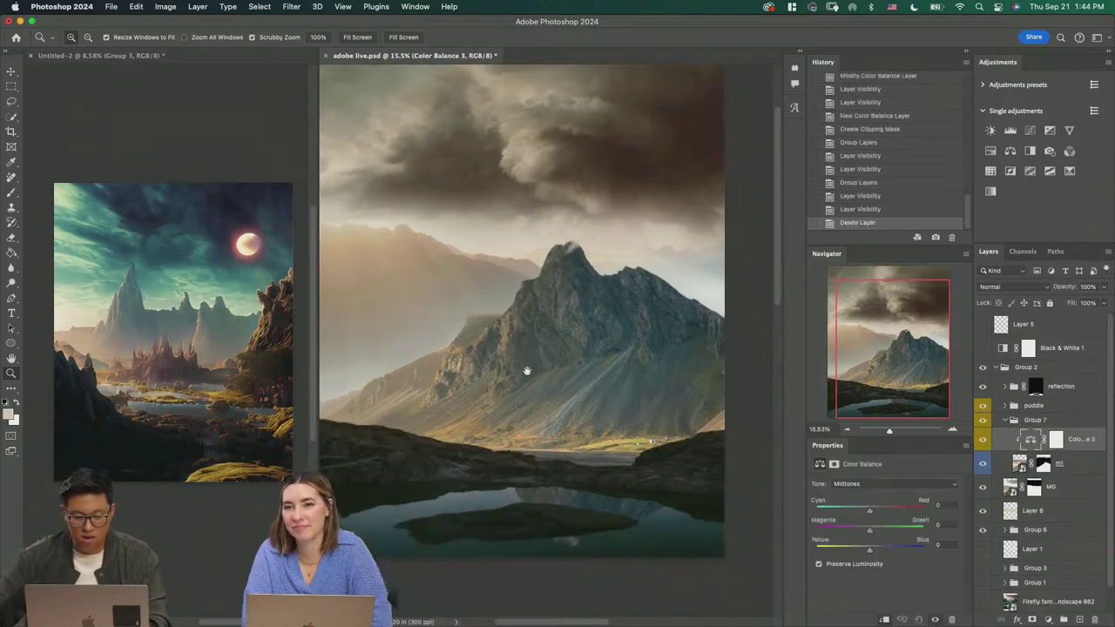
{"action": "left_click_drag", "start_coordinate": [884, 514], "coordinate": [887, 514]}
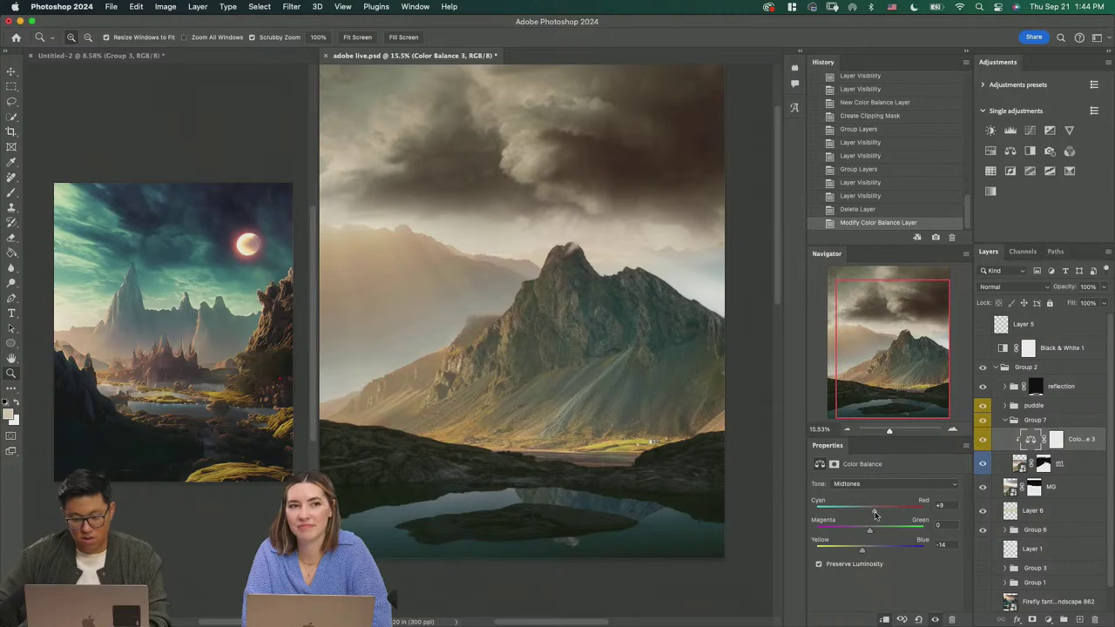
{"action": "scroll", "coordinate": [749, 491], "scroll_direction": "down", "scroll_amount": 1}
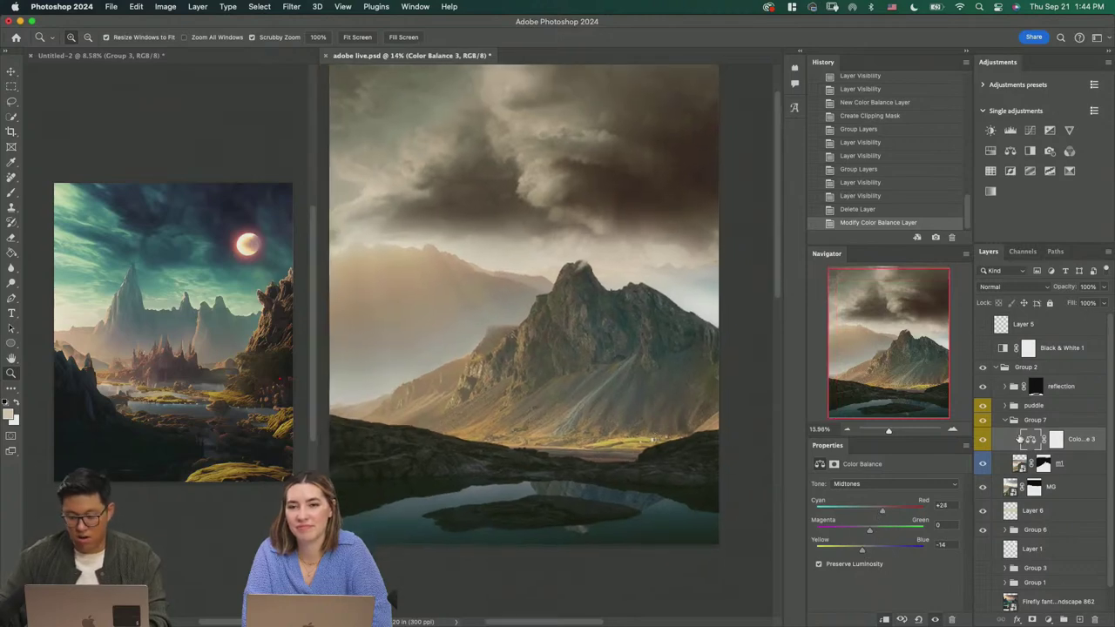
Step: Invert the m1 Color Balance mask to black and paint the warmth back over the mountain's peak with a soft white brush at 50% opacity
{"action": "left_click", "coordinate": [1056, 439]}
{"action": "key", "text": "super+i"}
{"action": "key", "text": "b"}
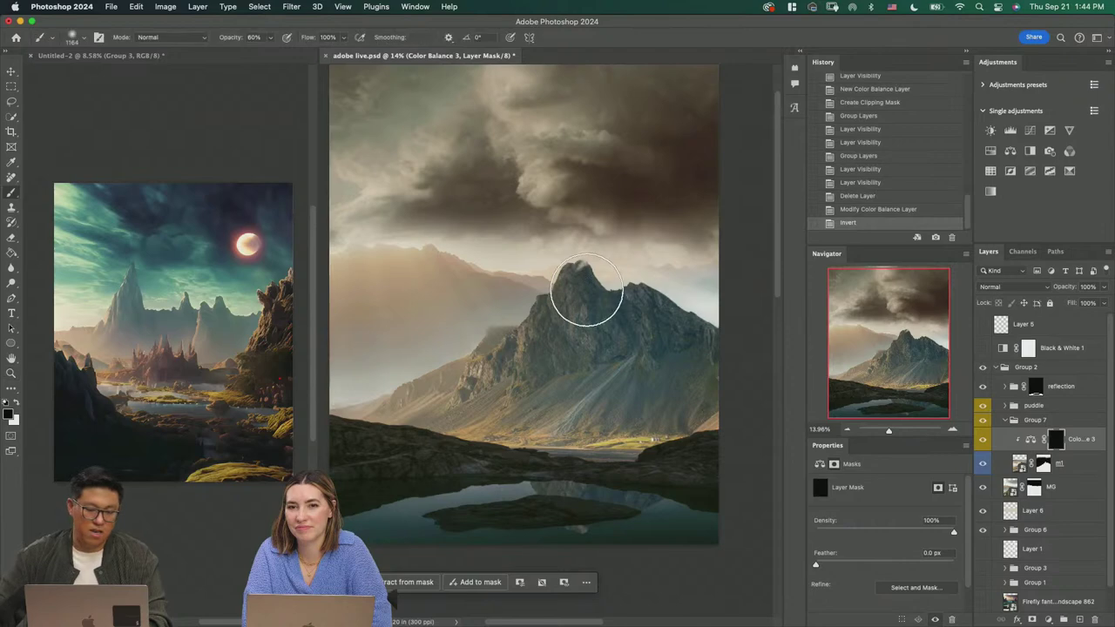
{"action": "left_click_drag", "start_coordinate": [562, 294], "coordinate": [581, 289]}
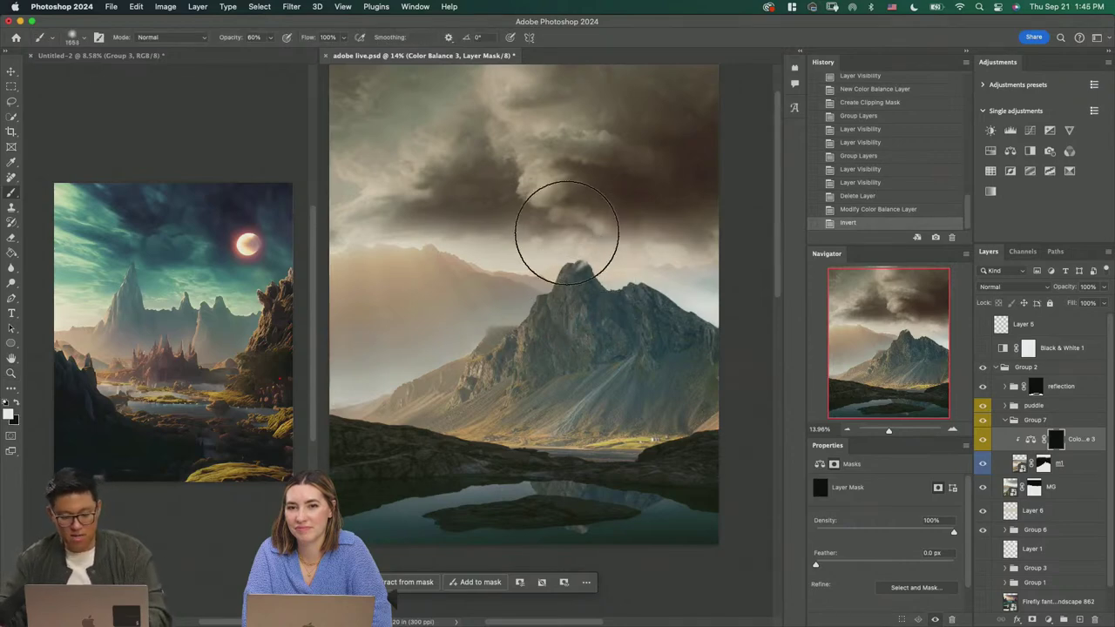
{"action": "key", "text": "5"}
{"action": "left_click_drag", "start_coordinate": [522, 252], "coordinate": [607, 268]}
{"action": "left_click_drag", "start_coordinate": [607, 268], "coordinate": [641, 256]}
{"action": "mouse_move", "coordinate": [642, 256]}
{"action": "left_mouse_down"}
{"action": "mouse_move", "coordinate": [602, 236]}
{"action": "mouse_move", "coordinate": [660, 262]}
{"action": "left_mouse_up"}
{"action": "mouse_move", "coordinate": [660, 262]}
{"action": "left_mouse_down"}
{"action": "mouse_move", "coordinate": [626, 239]}
{"action": "mouse_move", "coordinate": [615, 245]}
{"action": "mouse_move", "coordinate": [636, 243]}
{"action": "left_mouse_up"}
{"action": "mouse_move", "coordinate": [634, 253]}
{"action": "left_mouse_down"}
{"action": "mouse_move", "coordinate": [630, 272]}
{"action": "mouse_move", "coordinate": [599, 254]}
{"action": "left_mouse_up"}
{"action": "mouse_move", "coordinate": [592, 254]}
{"action": "left_mouse_down"}
{"action": "mouse_move", "coordinate": [544, 264]}
{"action": "mouse_move", "coordinate": [573, 247]}
{"action": "mouse_move", "coordinate": [610, 275]}
{"action": "left_mouse_up"}
{"action": "scroll", "coordinate": [609, 275], "scroll_direction": "up", "scroll_amount": 2}
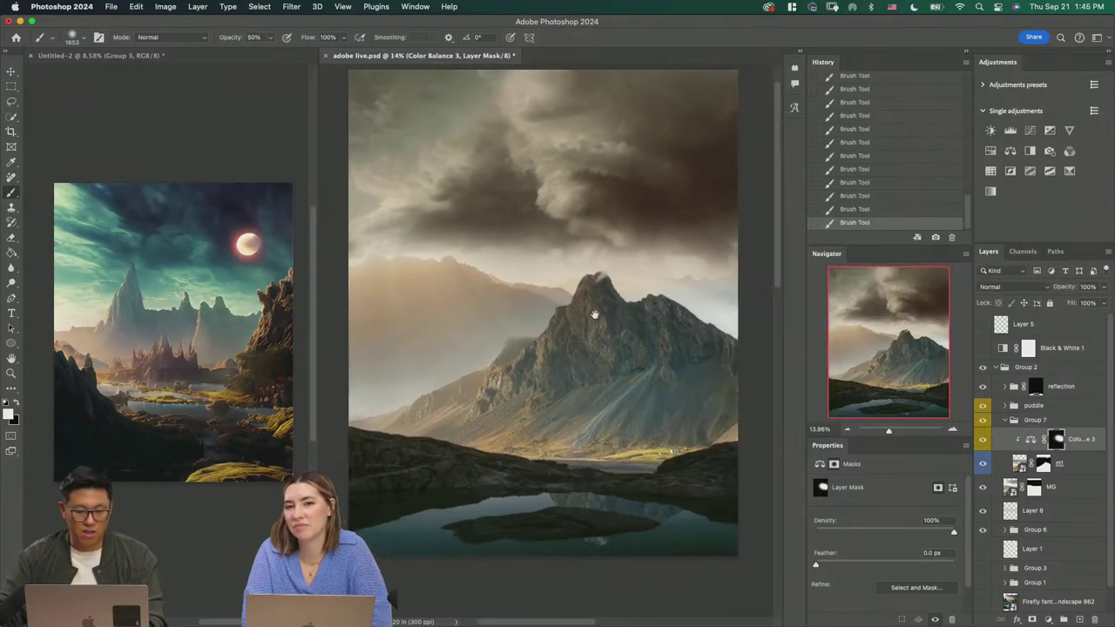
Step: Inspect the sky behind the mountain ridge up close, toggling the MG layer to see what it contributes there
{"action": "left_click", "coordinate": [1059, 510]}
{"action": "key", "text": "z"}
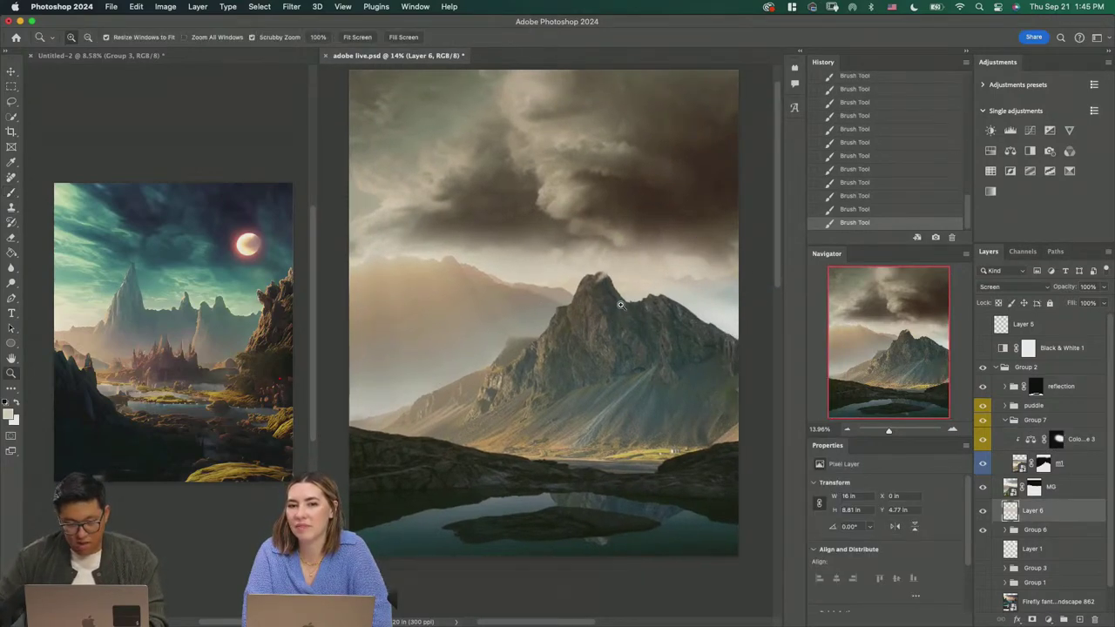
{"action": "left_click_drag", "start_coordinate": [614, 324], "coordinate": [590, 303]}
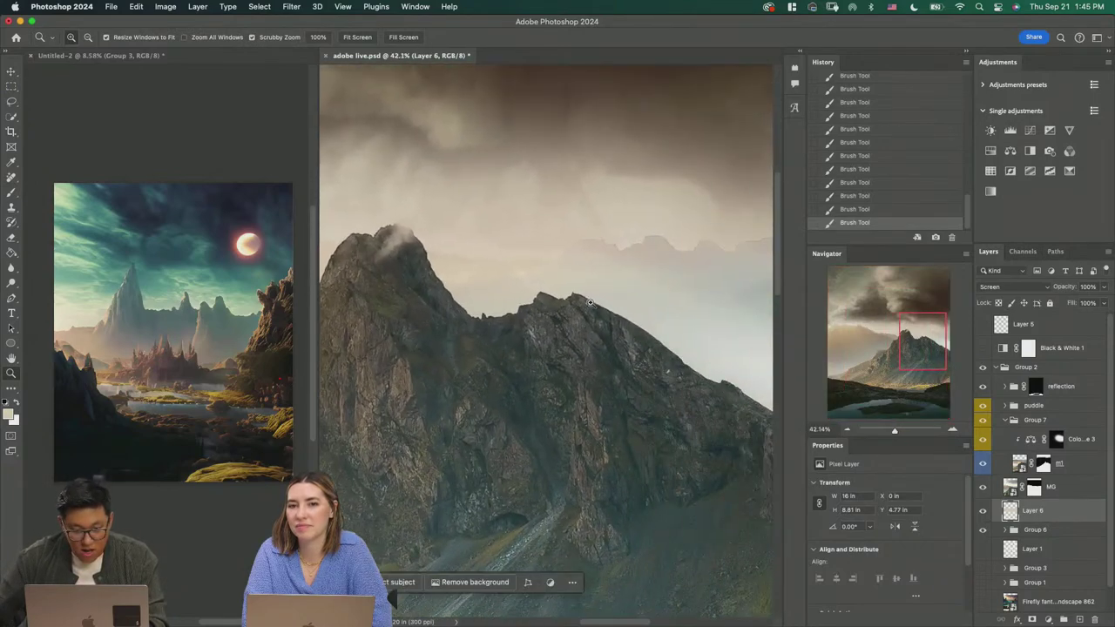
{"action": "left_click", "coordinate": [983, 486]}
{"action": "left_click", "coordinate": [983, 487]}
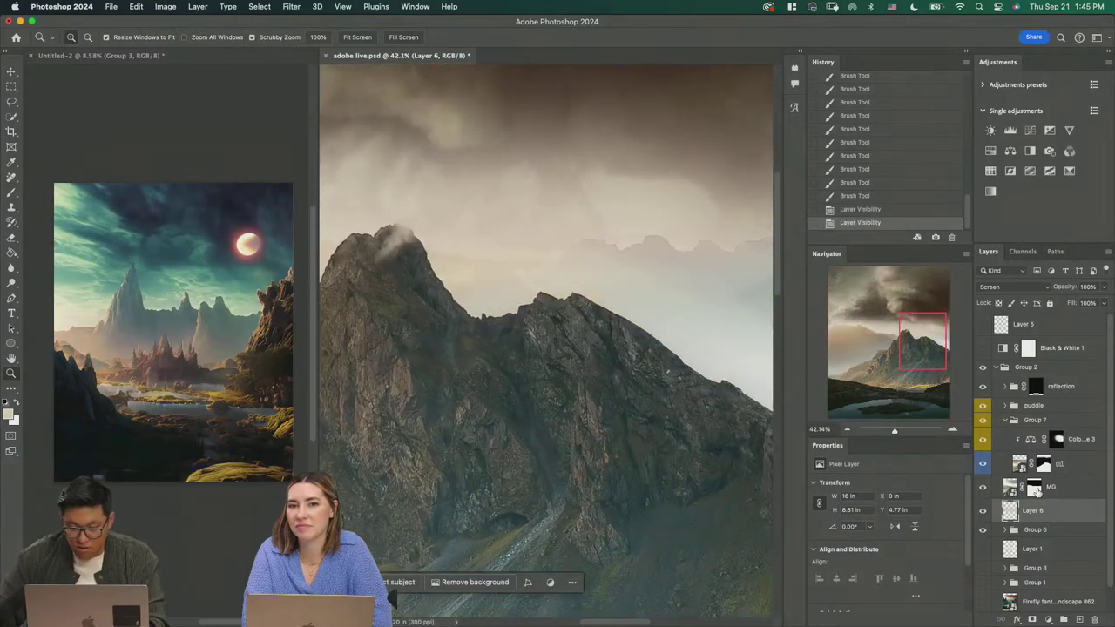
Step: Paint out the faint distant ridge line behind the mountain on the MG mask with a soft black brush at 70% opacity
{"action": "left_click", "coordinate": [1034, 486]}
{"action": "key", "text": "b"}
{"action": "left_click_drag", "start_coordinate": [511, 236], "coordinate": [401, 230]}
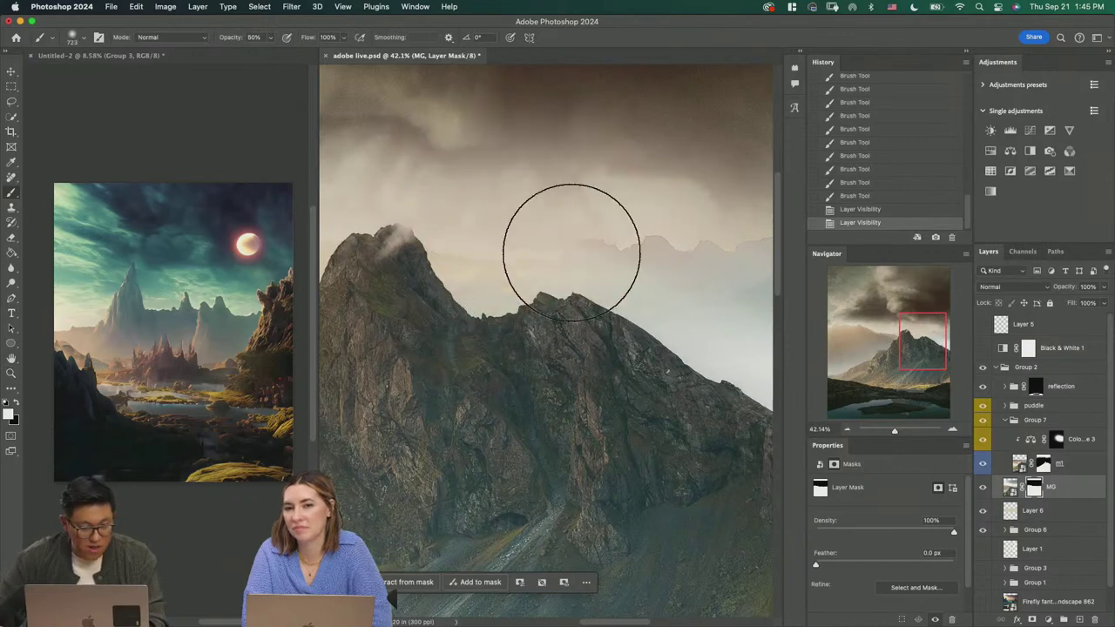
{"action": "key", "text": "x"}
{"action": "left_click_drag", "start_coordinate": [630, 303], "coordinate": [580, 292]}
{"action": "key", "text": "6"}
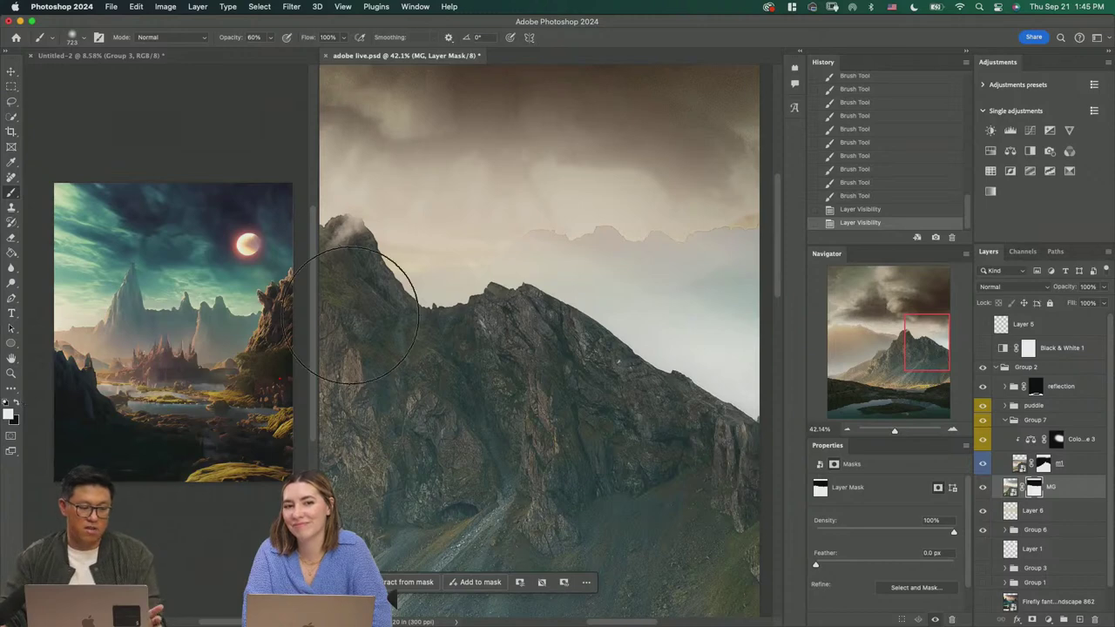
{"action": "left_click_drag", "start_coordinate": [551, 245], "coordinate": [557, 252]}
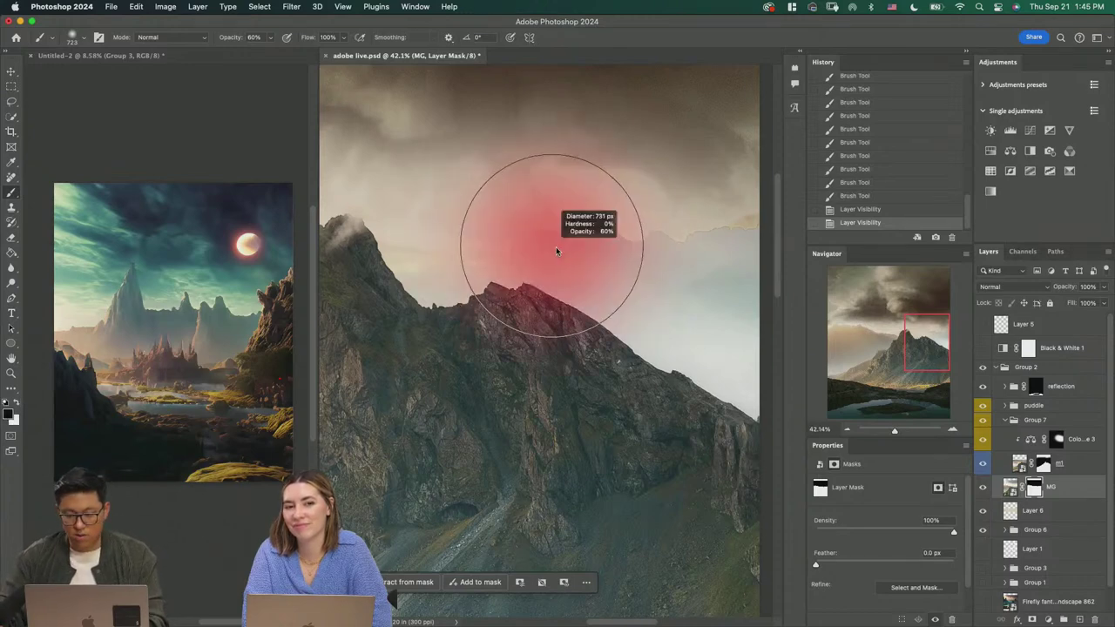
{"action": "key", "text": "4"}
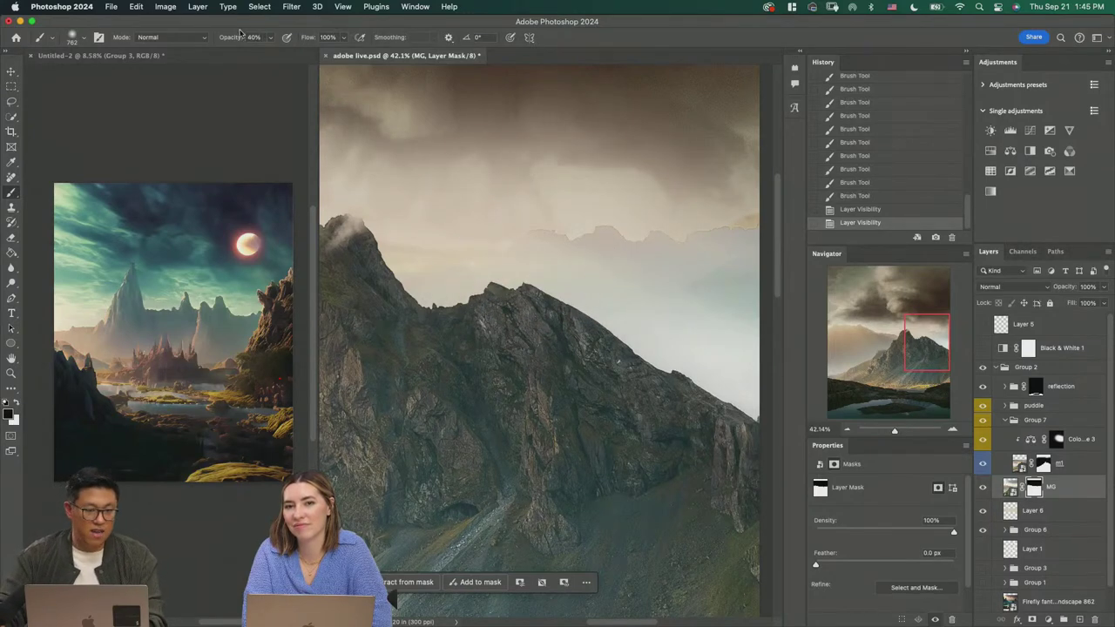
{"action": "key", "text": "6"}
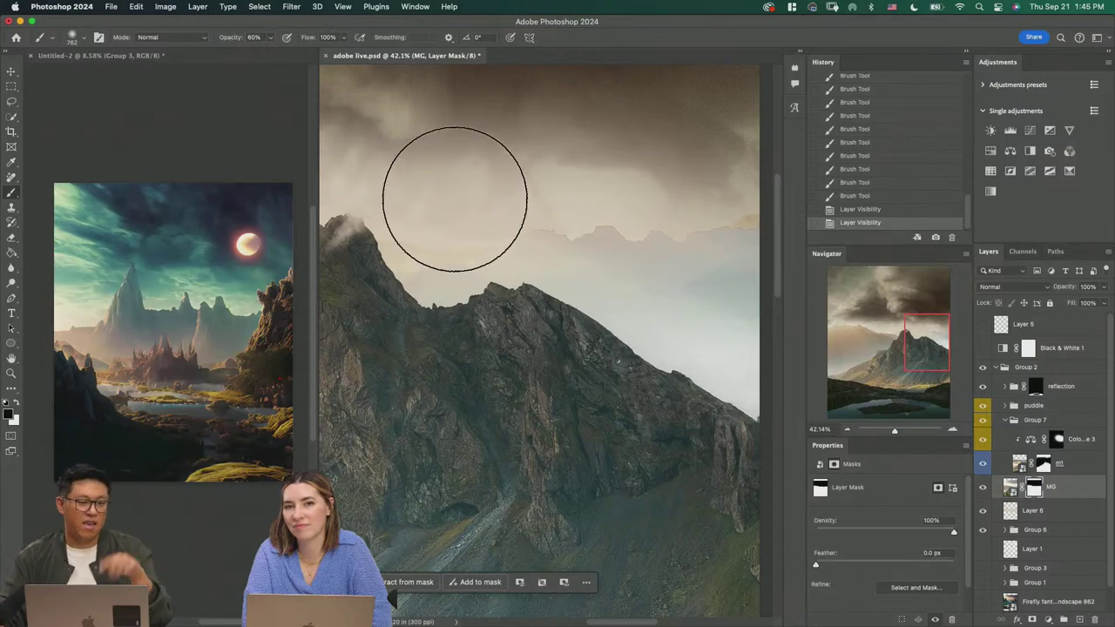
{"action": "key", "text": "7"}
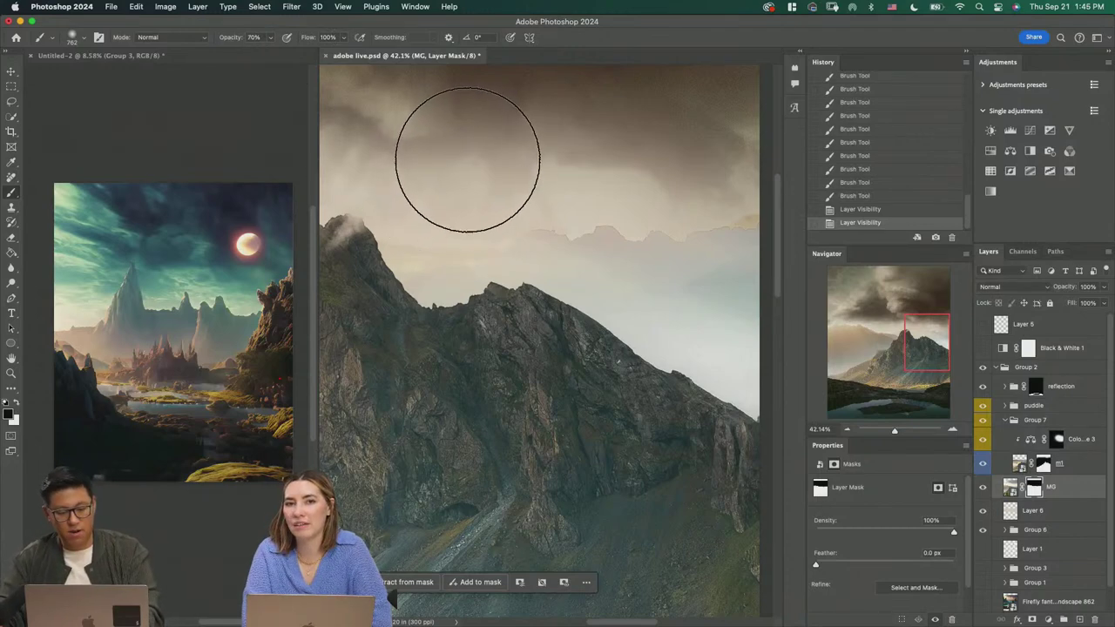
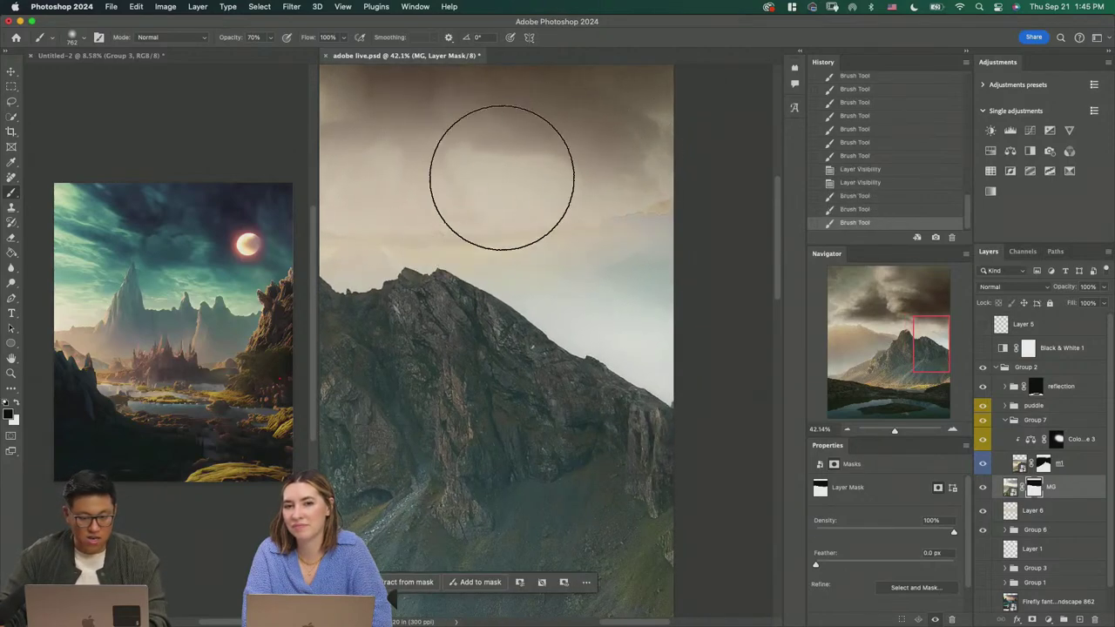
{"action": "left_click_drag", "start_coordinate": [662, 149], "coordinate": [637, 147]}
{"action": "key", "text": "z"}
{"action": "left_click_drag", "start_coordinate": [481, 199], "coordinate": [469, 209]}
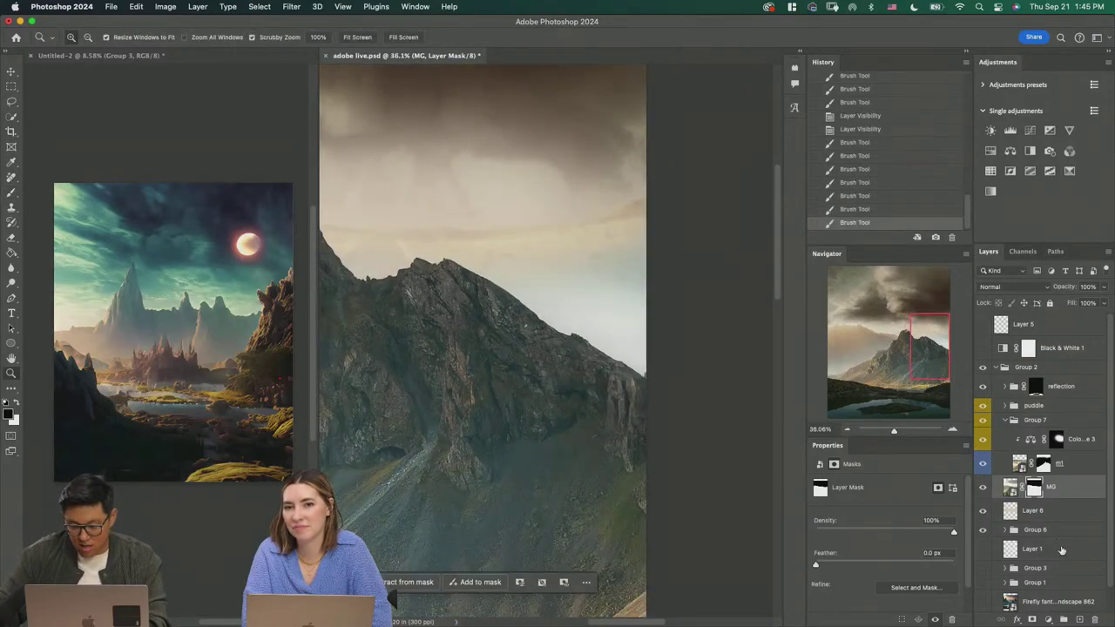
Step: Enlarge the cloud layer in Group 6 to about 104.7% and shift it down and to the right with Free Transform
{"action": "left_click", "coordinate": [1050, 516]}
{"action": "left_click", "coordinate": [1005, 530]}
{"action": "scroll", "coordinate": [1049, 578], "scroll_direction": "down", "scroll_amount": 1}
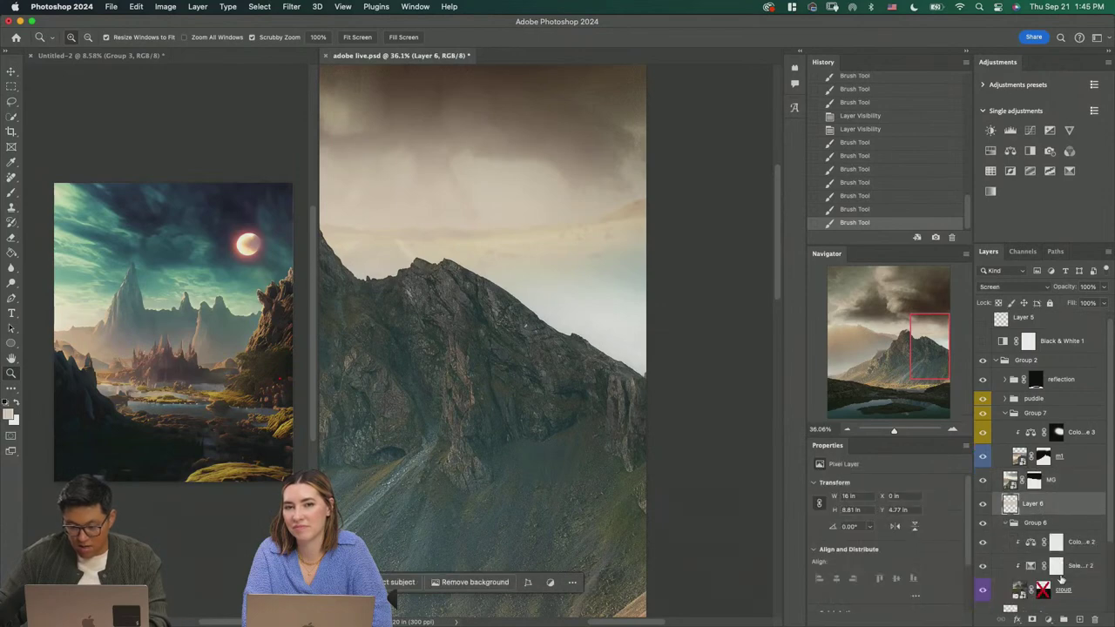
{"action": "left_click", "coordinate": [1065, 588]}
{"action": "left_click_drag", "start_coordinate": [557, 249], "coordinate": [647, 282]}
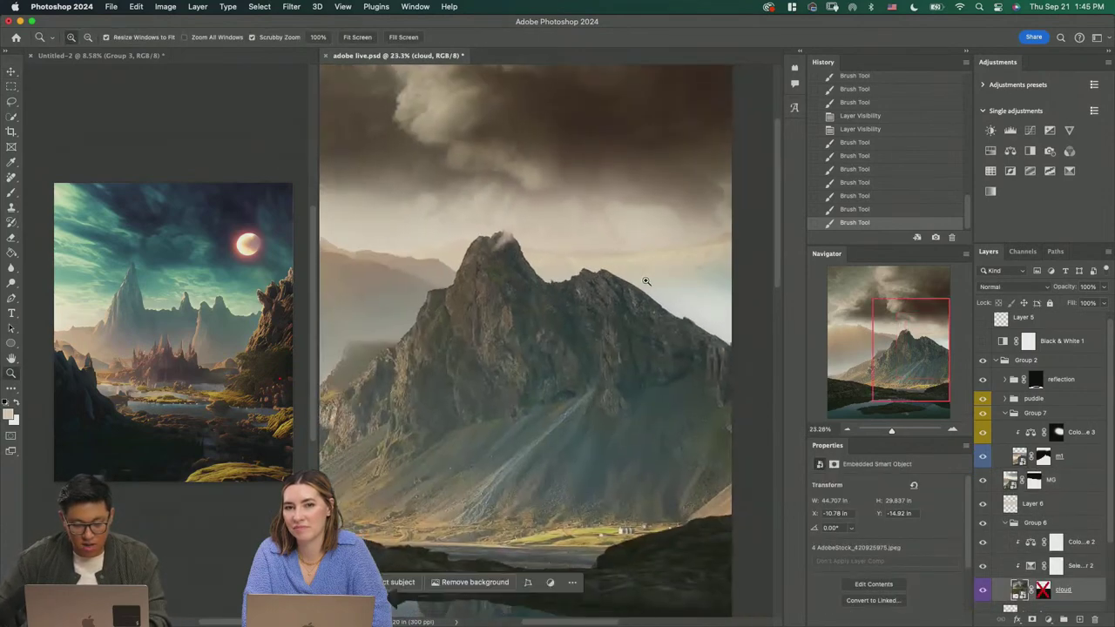
{"action": "key", "text": "super+t"}
{"action": "left_click_drag", "start_coordinate": [550, 510], "coordinate": [592, 551]}
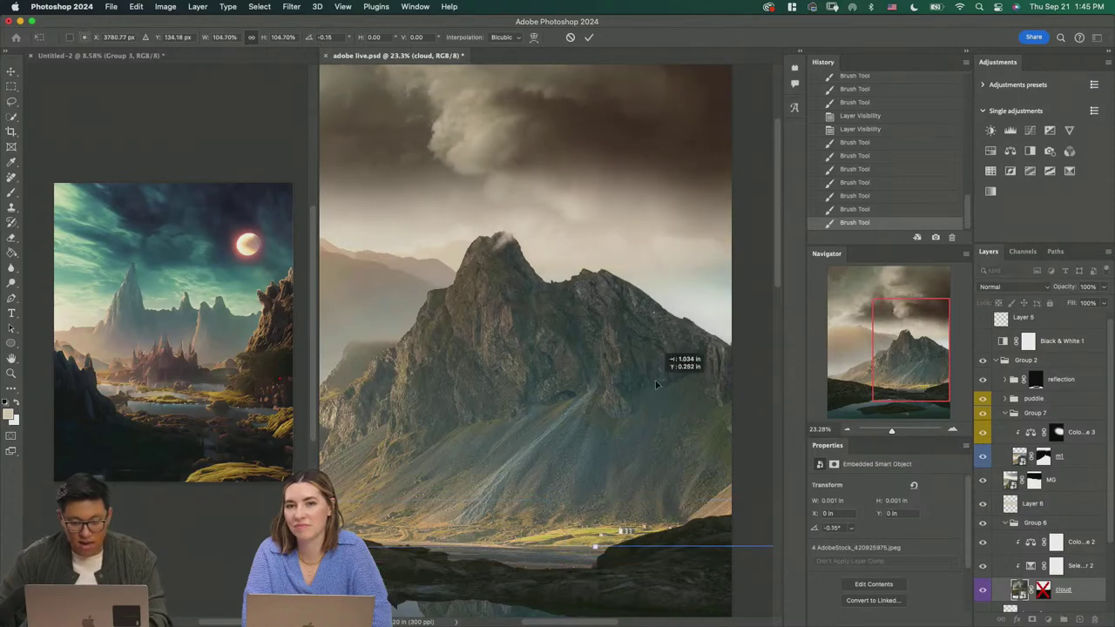
{"action": "key", "text": "Return"}
Step: Examine the sky along the mountain ridge, toggling the m1 and MG layers to find the source of the bluish haze
{"action": "left_click_drag", "start_coordinate": [717, 282], "coordinate": [772, 296]}
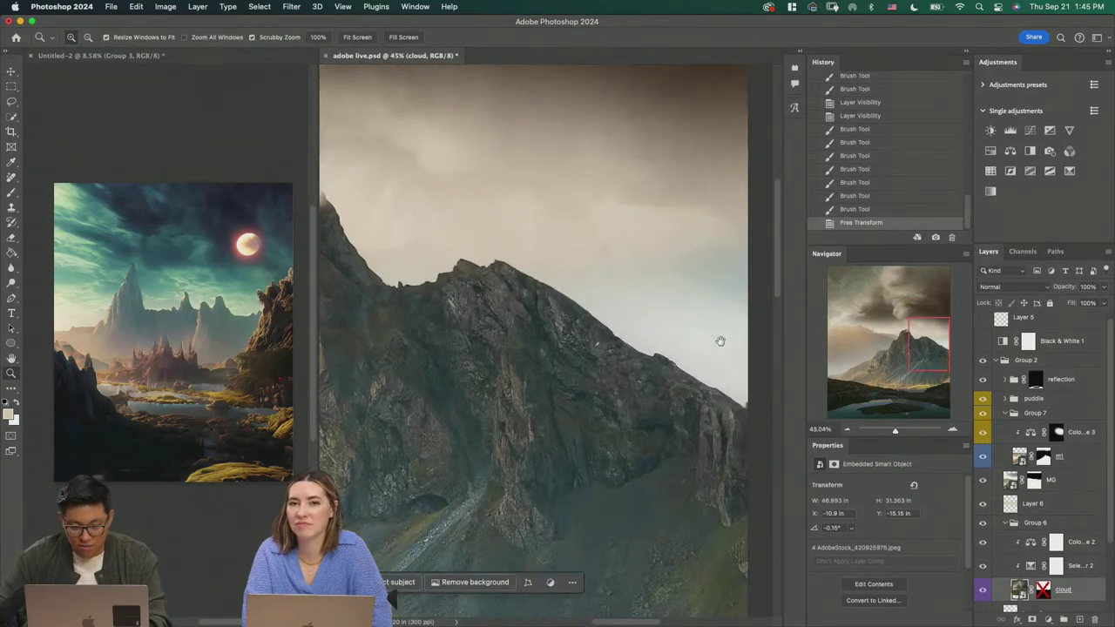
{"action": "left_click_drag", "start_coordinate": [722, 340], "coordinate": [654, 332]}
{"action": "left_click", "coordinate": [982, 457]}
{"action": "left_click", "coordinate": [983, 458]}
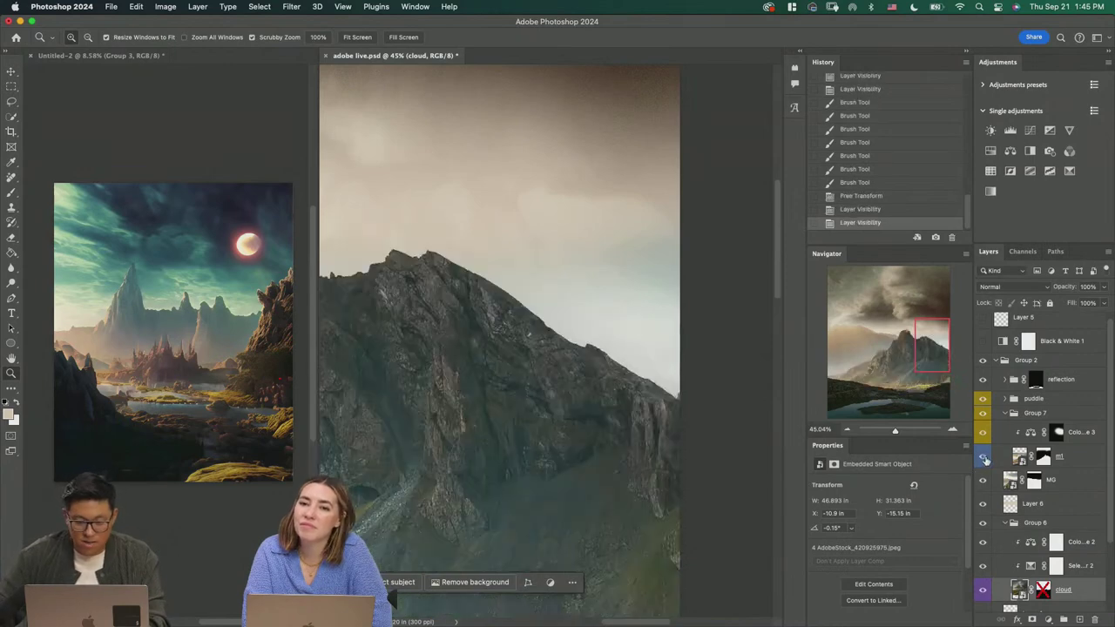
{"action": "left_click", "coordinate": [983, 482]}
{"action": "left_click", "coordinate": [983, 481]}
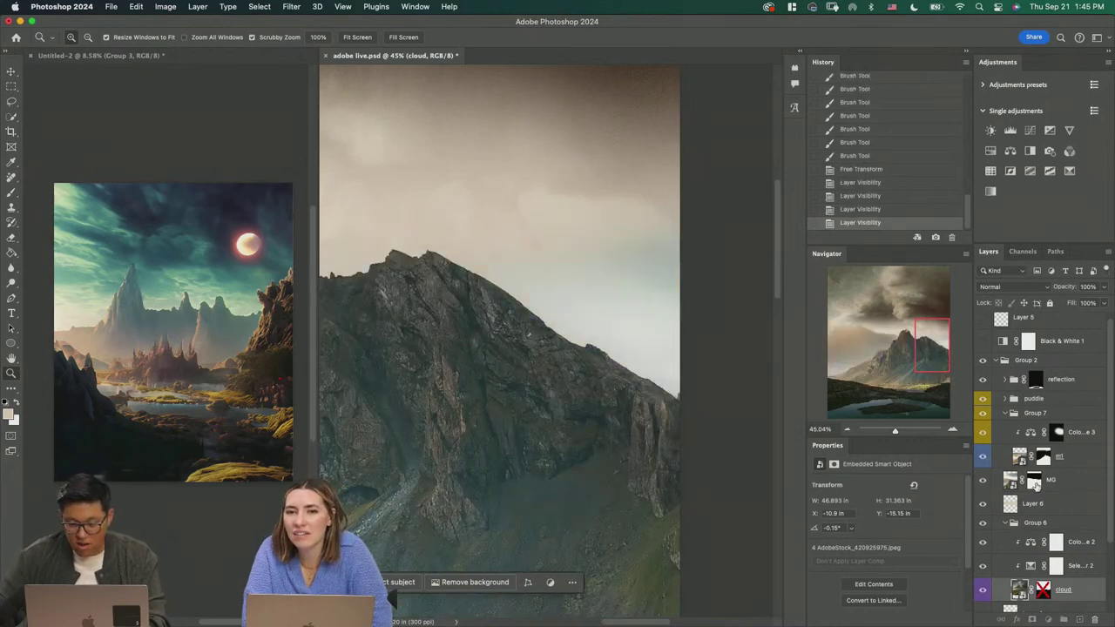
Step: Try to paint out the bluish haze beside the ridge on the MG mask with the black brush, and undo the strokes
{"action": "left_click", "coordinate": [1036, 485]}
{"action": "key", "text": "b"}
{"action": "left_click_drag", "start_coordinate": [593, 224], "coordinate": [712, 226]}
{"action": "mouse_move", "coordinate": [612, 189]}
{"action": "left_mouse_down"}
{"action": "mouse_move", "coordinate": [712, 229]}
{"action": "mouse_move", "coordinate": [723, 250]}
{"action": "mouse_move", "coordinate": [715, 244]}
{"action": "mouse_move", "coordinate": [732, 233]}
{"action": "left_mouse_up"}
{"action": "key", "text": "super+z"}
{"action": "key", "text": "super+z"}
{"action": "key", "text": "3"}
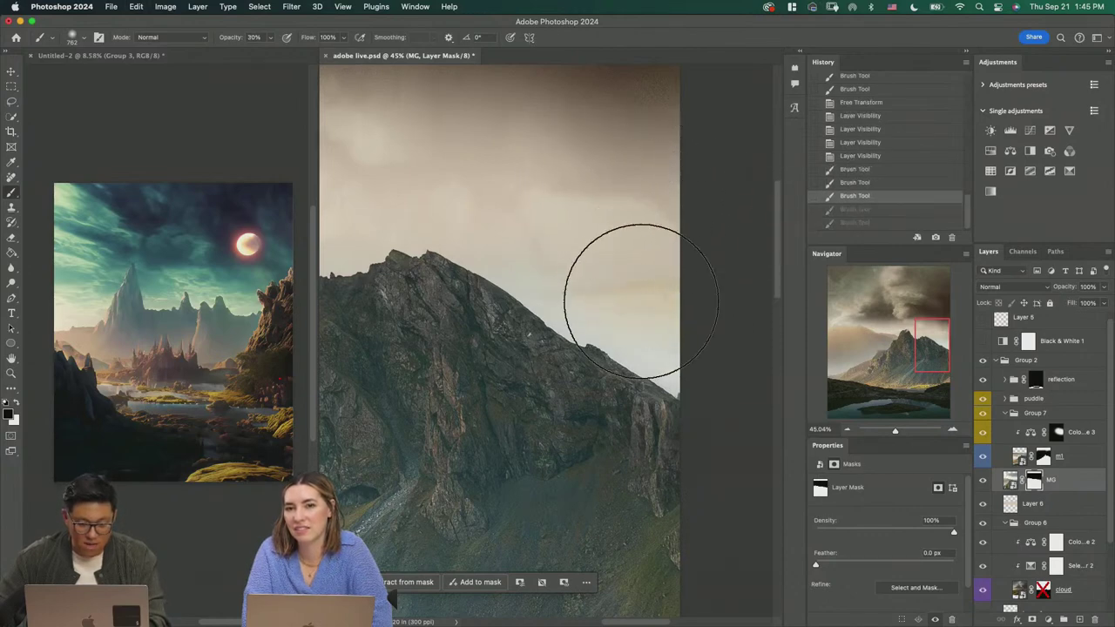
{"action": "key", "text": "super+z"}
{"action": "key", "text": "super+z"}
{"action": "key", "text": "super+z"}
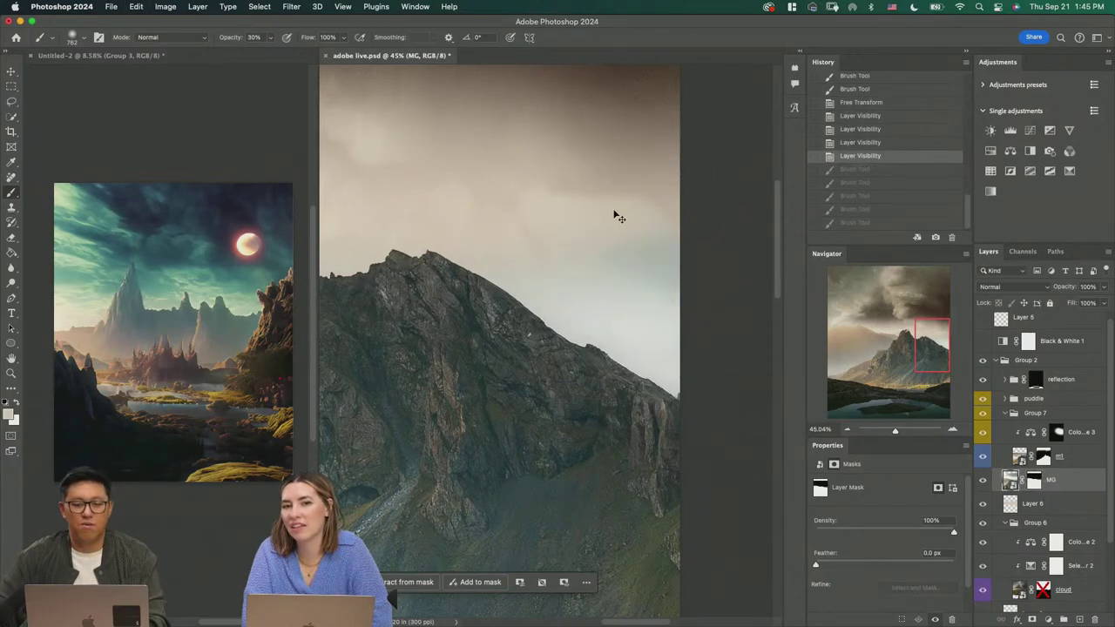
Step: Add a Color Balance adjustment clipped to the MG layer with midtones at Cyan-Red +52 and Yellow-Blue -19
{"action": "key", "text": "z"}
{"action": "left_click_drag", "start_coordinate": [596, 253], "coordinate": [546, 321]}
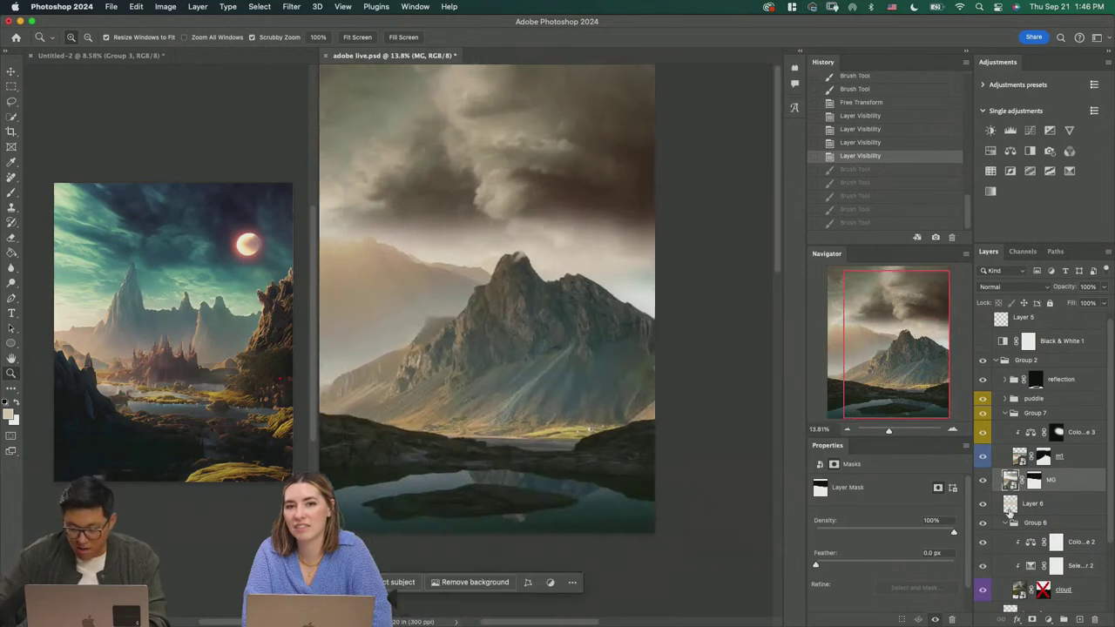
{"action": "left_click", "coordinate": [983, 484]}
{"action": "left_click", "coordinate": [983, 484]}
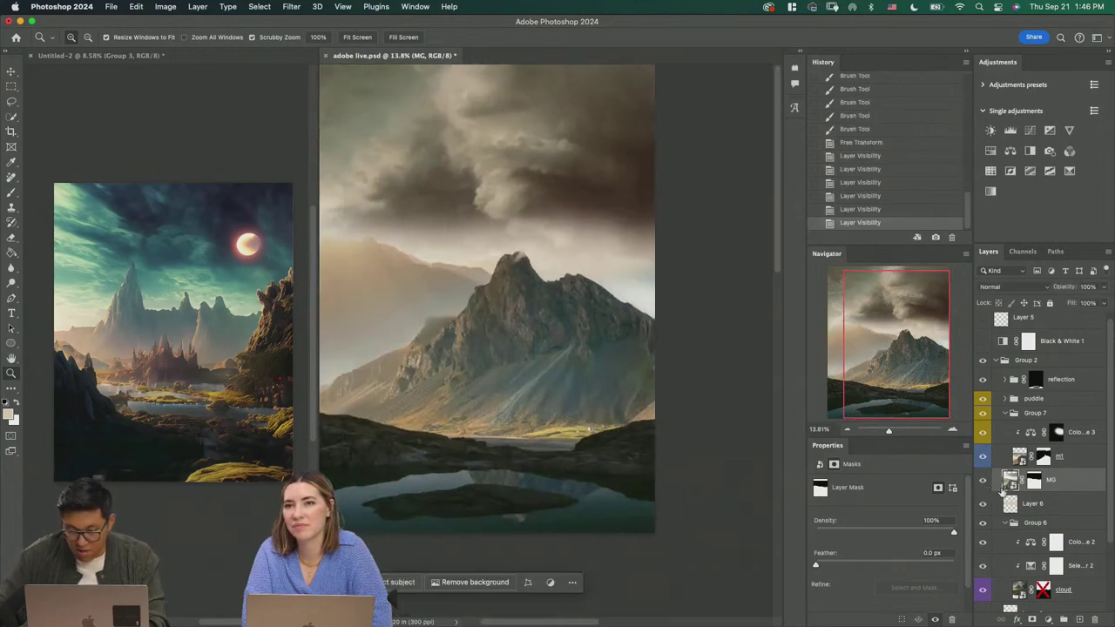
{"action": "left_click", "coordinate": [1010, 481]}
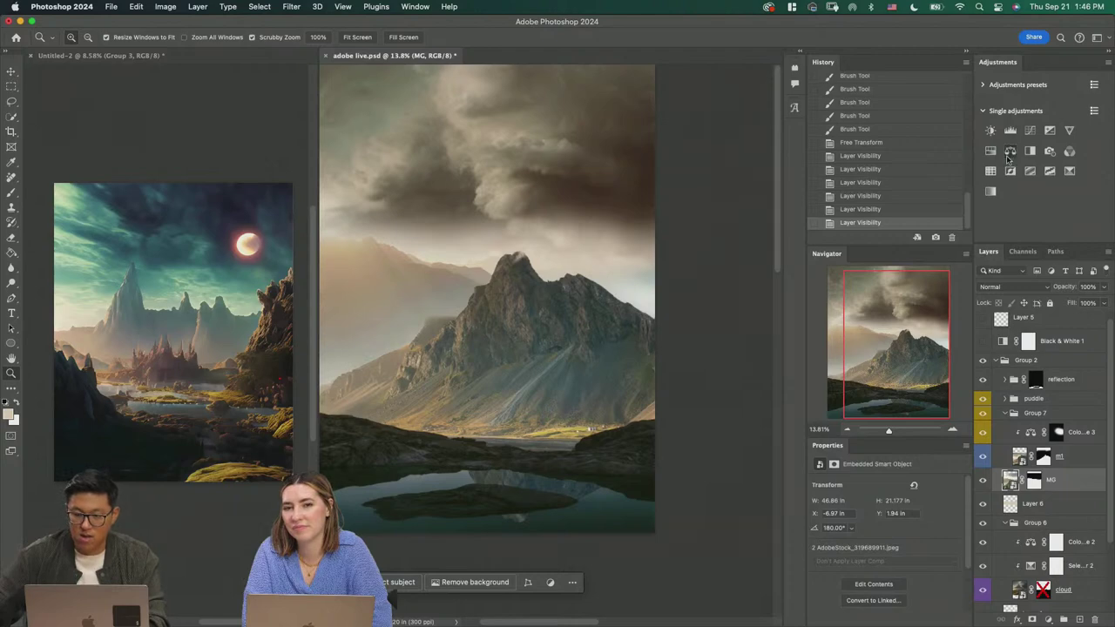
{"action": "left_click", "coordinate": [1009, 151]}
{"action": "left_click", "coordinate": [882, 619]}
{"action": "left_click_drag", "start_coordinate": [870, 510], "coordinate": [848, 550]}
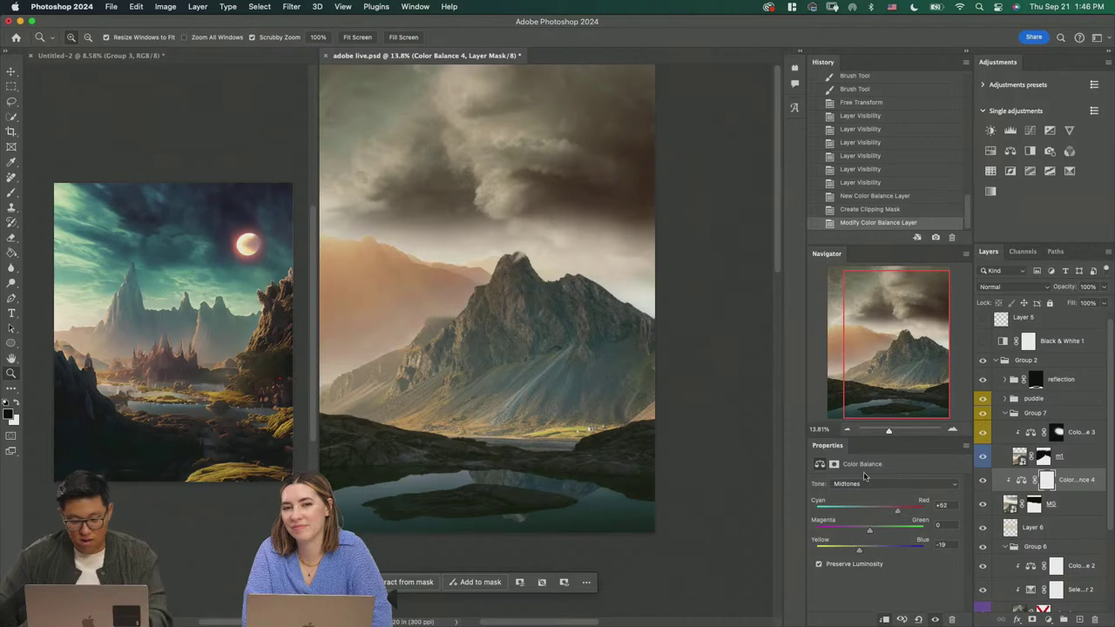
Step: Invert the MG Color Balance mask and paint the warm tint over the haze beside the ridge with a white brush at 30% opacity
{"action": "key", "text": "super+i"}
{"action": "key", "text": "b"}
{"action": "scroll", "coordinate": [617, 277], "scroll_direction": "up", "scroll_amount": 3}
{"action": "key", "text": "x"}
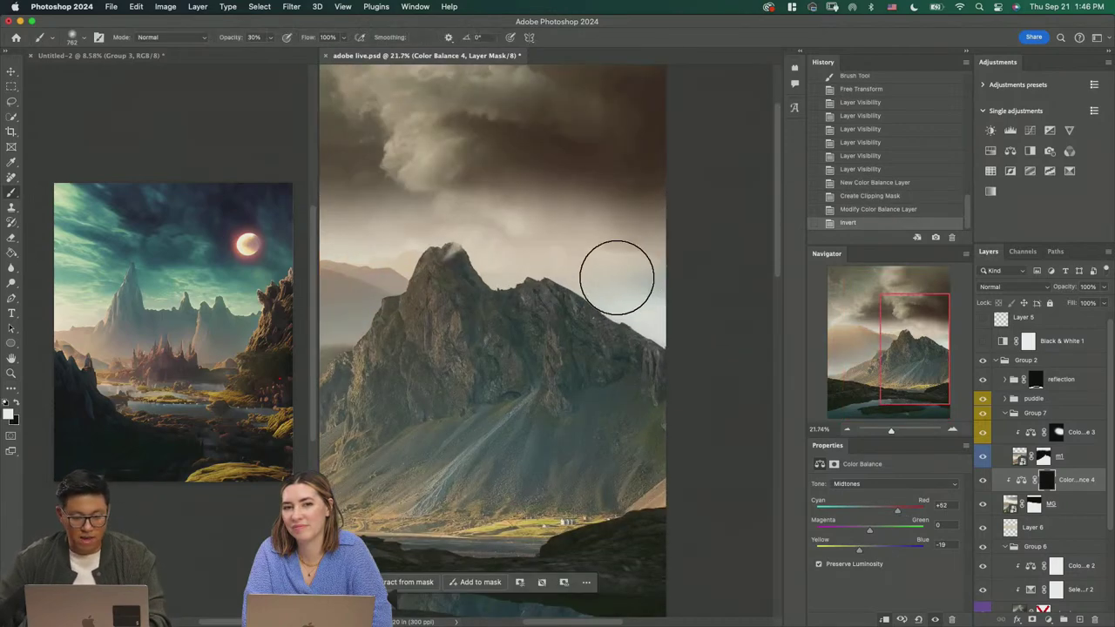
{"action": "left_click", "coordinate": [618, 277]}
{"action": "left_click", "coordinate": [633, 276]}
{"action": "left_click", "coordinate": [634, 278]}
{"action": "left_click", "coordinate": [657, 312]}
{"action": "left_click", "coordinate": [659, 313]}
{"action": "left_click", "coordinate": [654, 283]}
Step: Check the tinted haze up close and in the full composite, toggle the MG layer's visibility, and select its image
{"action": "key", "text": "z"}
{"action": "left_click_drag", "start_coordinate": [641, 288], "coordinate": [679, 335]}
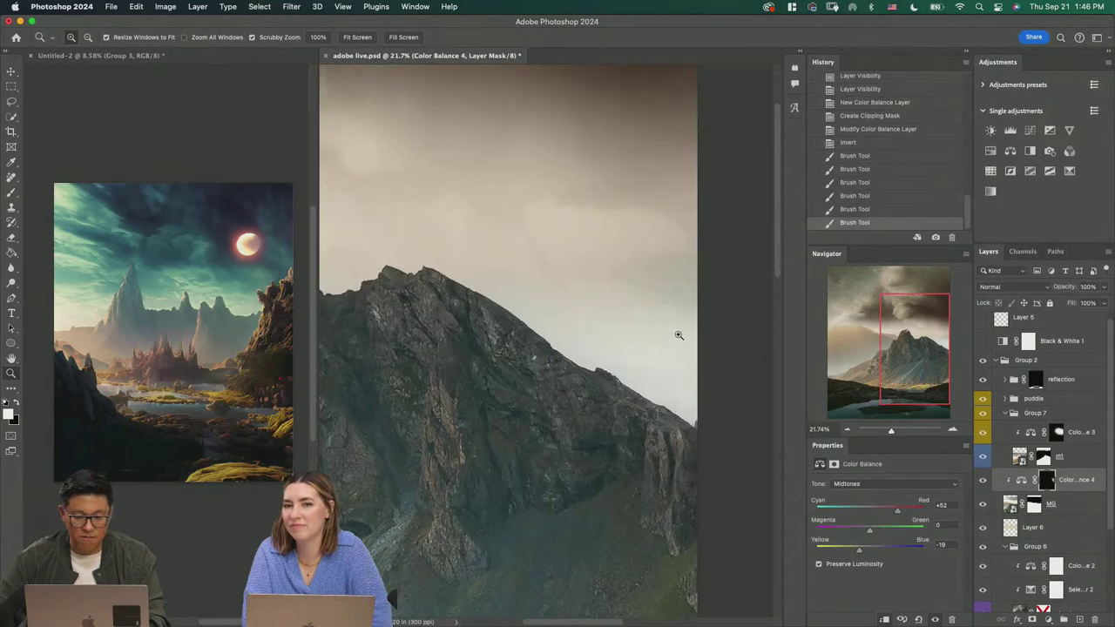
{"action": "scroll", "coordinate": [679, 334], "scroll_direction": "down", "scroll_amount": 3}
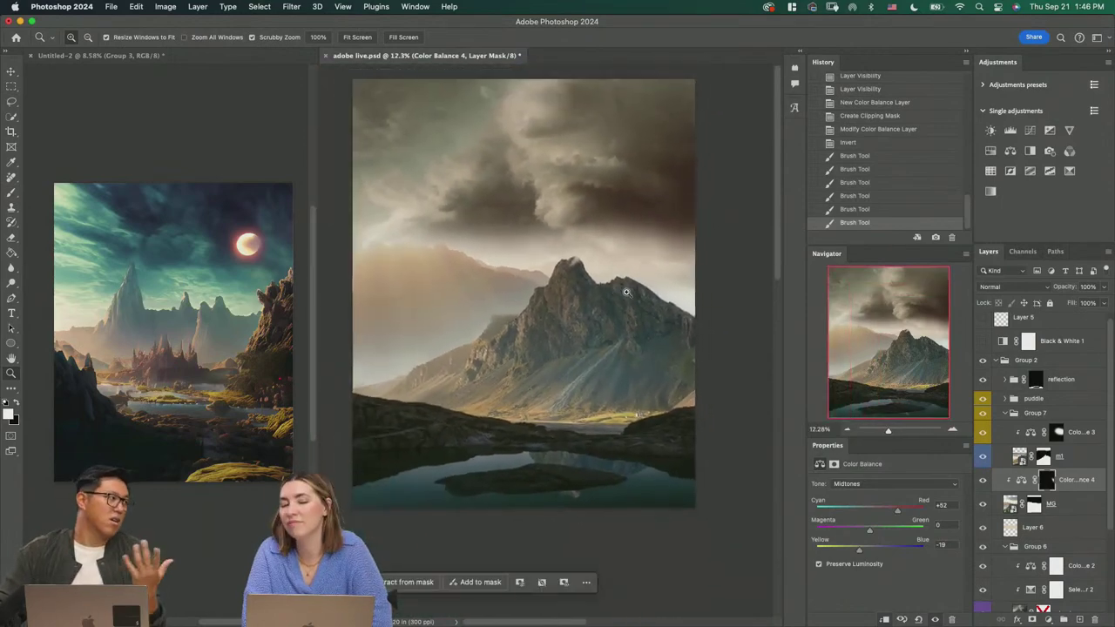
{"action": "mouse_move", "coordinate": [621, 335]}
{"action": "left_mouse_down"}
{"action": "mouse_move", "coordinate": [593, 325]}
{"action": "mouse_move", "coordinate": [603, 328]}
{"action": "left_mouse_up"}
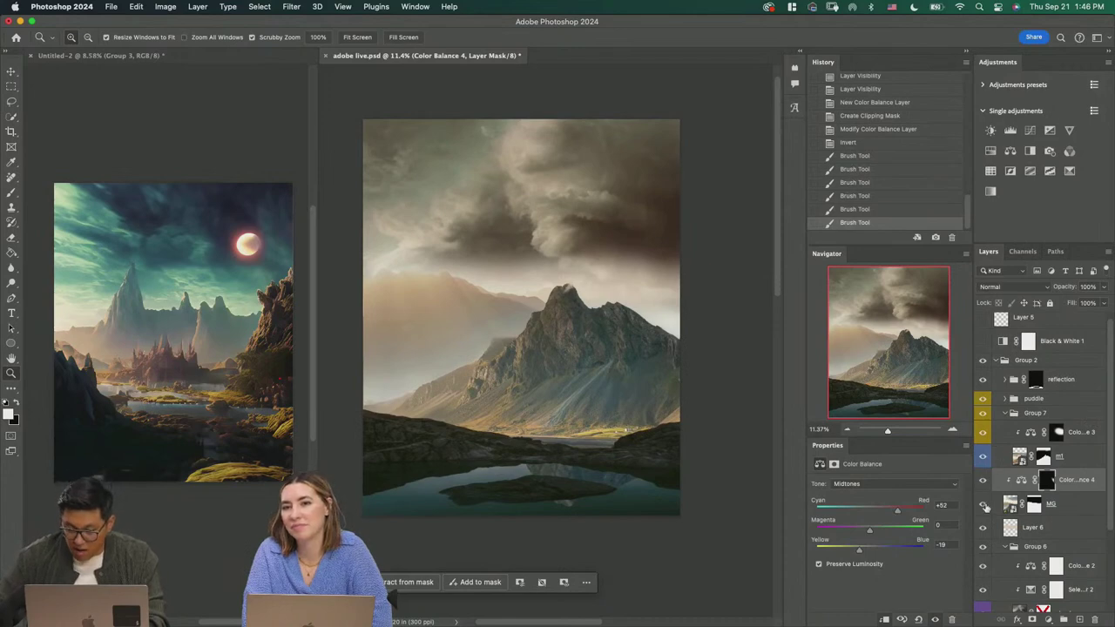
{"action": "left_click", "coordinate": [983, 504]}
{"action": "left_click", "coordinate": [983, 505]}
{"action": "left_click", "coordinate": [1011, 505]}
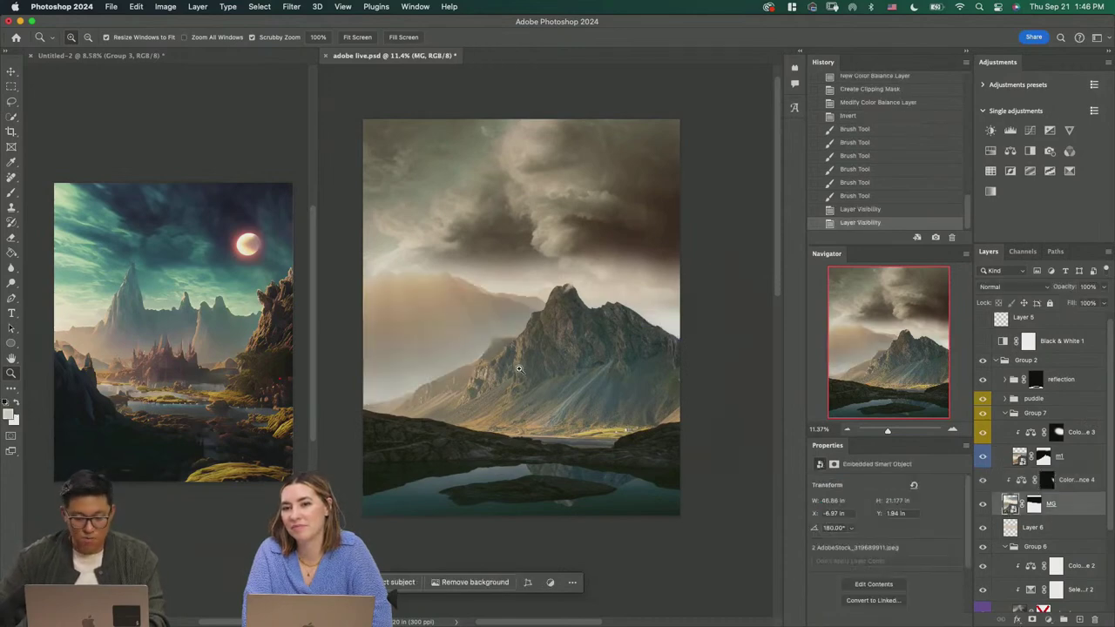
Step: Move the MG layer and scale it proportionally to about 61.13 x 27.62 in
{"action": "scroll", "coordinate": [519, 370], "scroll_direction": "down", "scroll_amount": 5}
{"action": "key", "text": "super+t"}
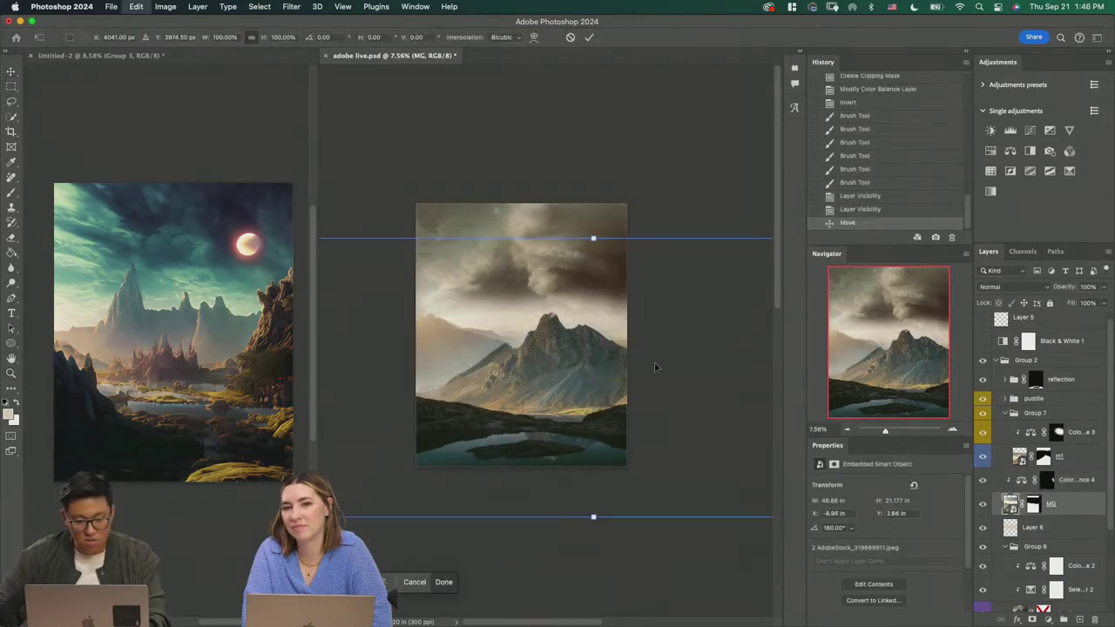
{"action": "scroll", "coordinate": [582, 375], "scroll_direction": "down", "scroll_amount": 3}
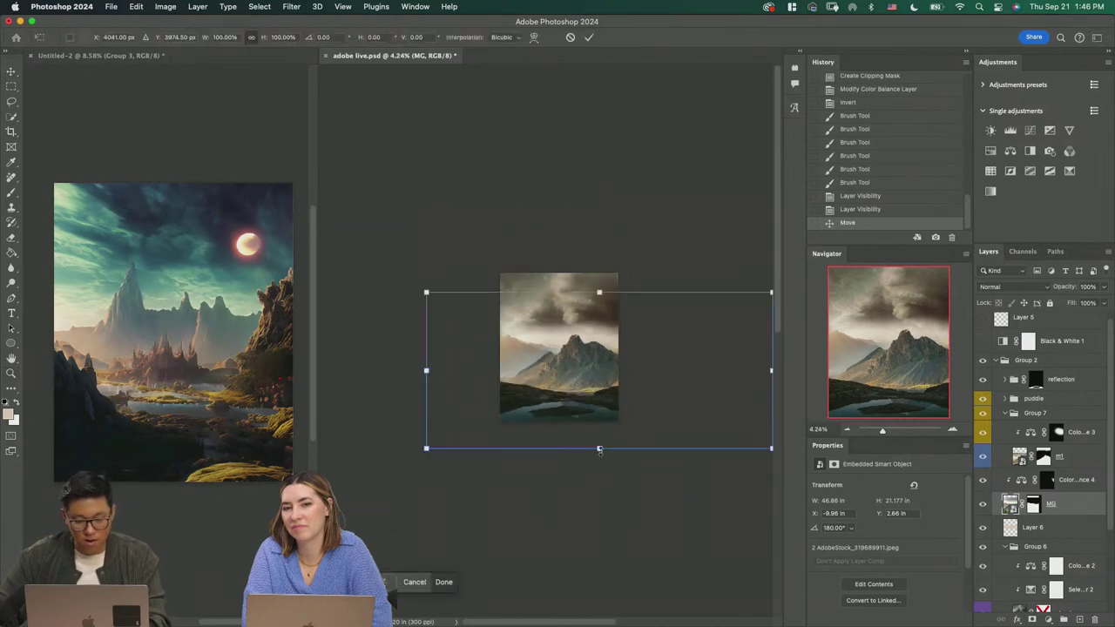
{"action": "left_click_drag", "start_coordinate": [599, 448], "coordinate": [598, 494]}
{"action": "left_click_drag", "start_coordinate": [635, 409], "coordinate": [662, 390]}
{"action": "key", "text": "Return"}
{"action": "key", "text": "z"}
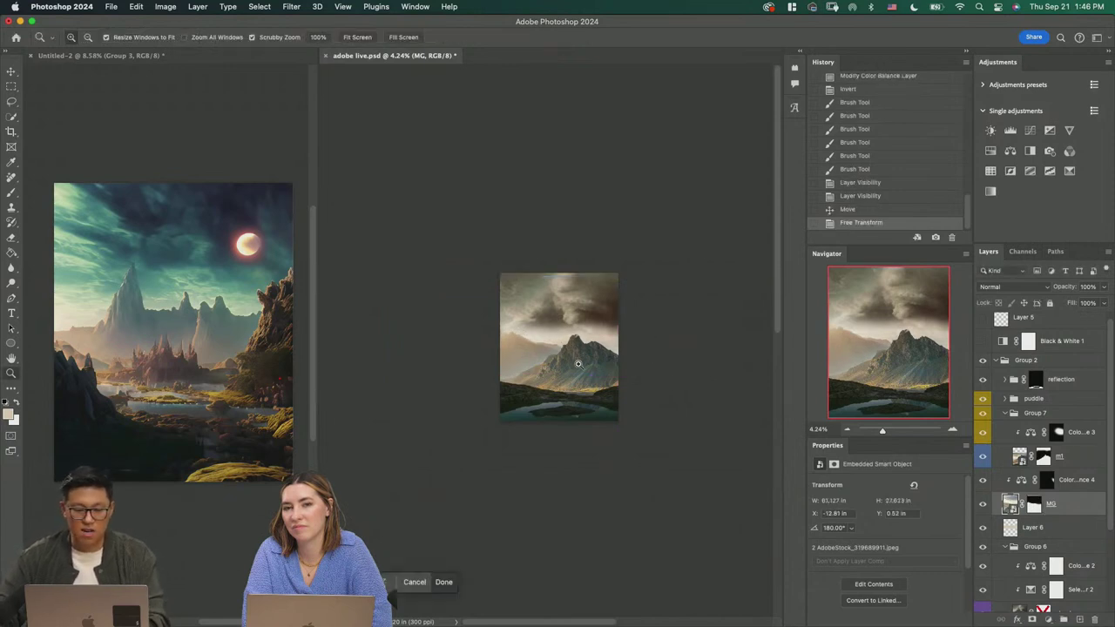
Step: Inspect the composite and toggle the MG, m1 and cloud layers' visibility to compare their contributions
{"action": "left_click_drag", "start_coordinate": [584, 379], "coordinate": [620, 422]}
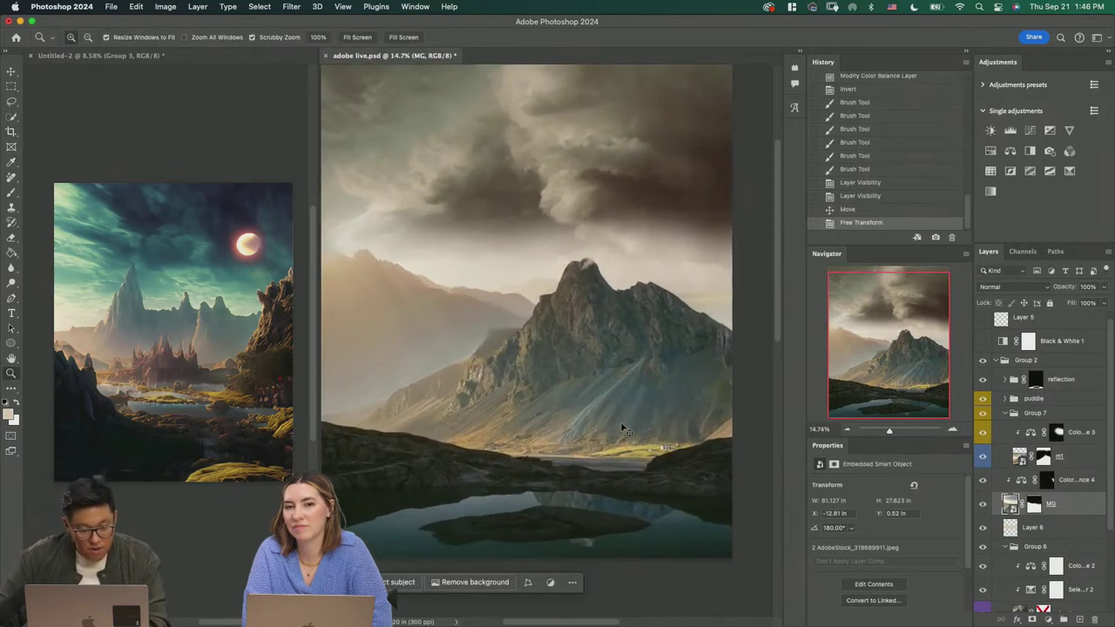
{"action": "left_click_drag", "start_coordinate": [579, 390], "coordinate": [607, 399]}
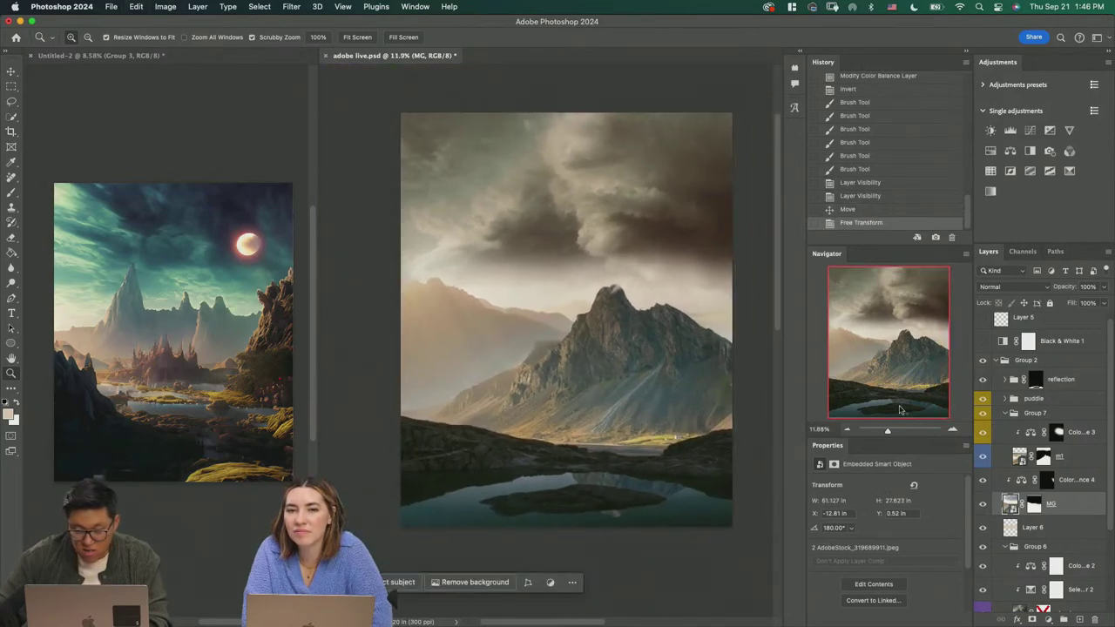
{"action": "left_click", "coordinate": [983, 504]}
{"action": "left_click", "coordinate": [984, 505]}
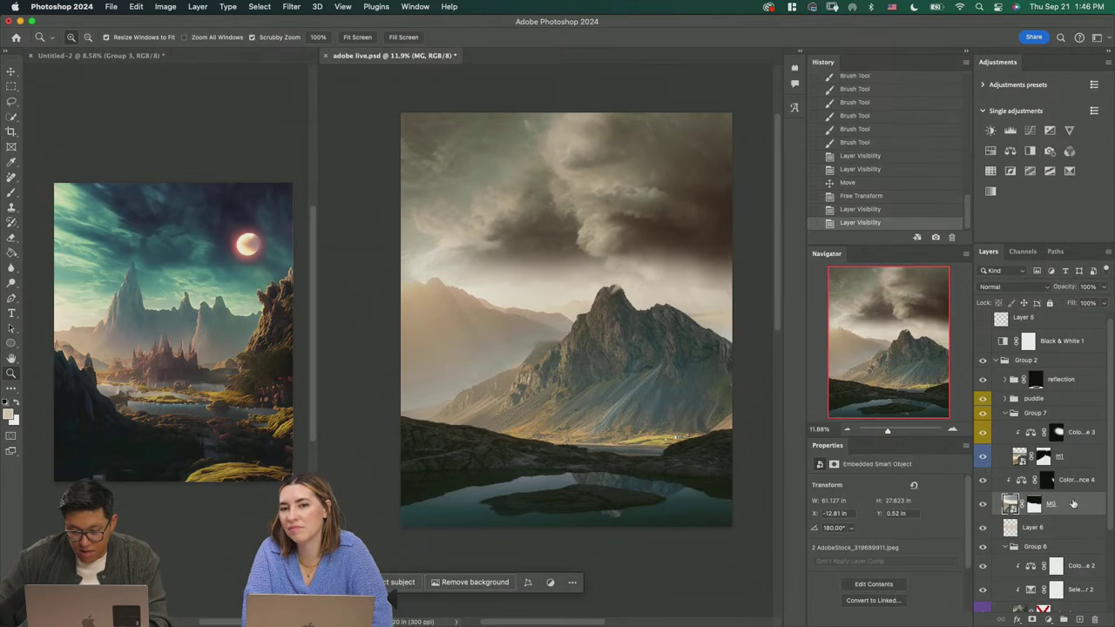
{"action": "left_click", "coordinate": [983, 457]}
{"action": "left_click", "coordinate": [983, 456]}
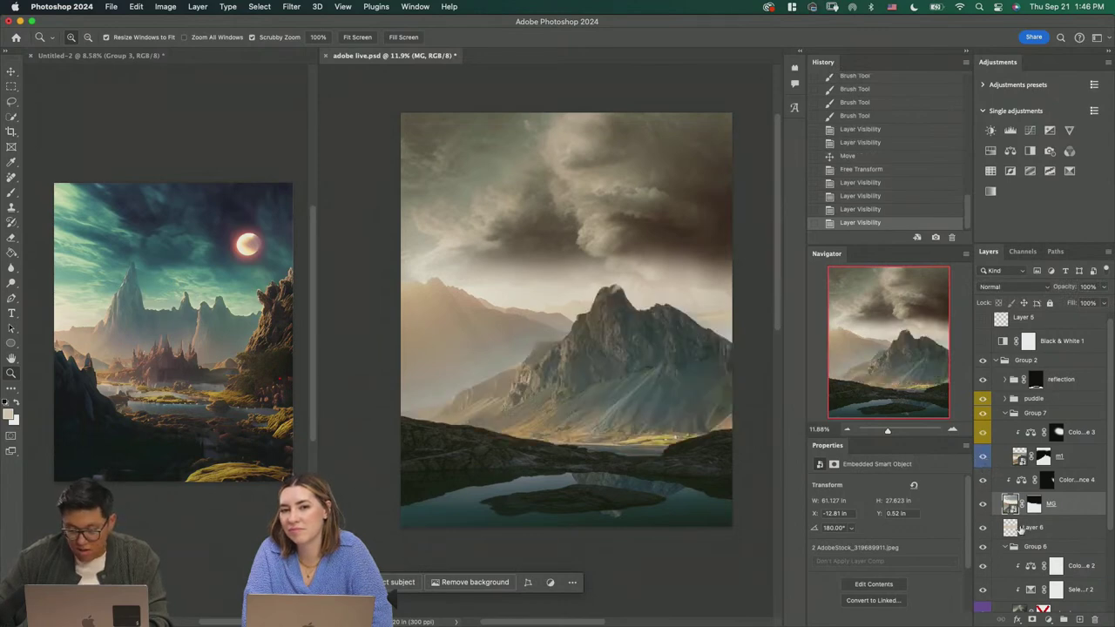
{"action": "scroll", "coordinate": [1020, 528], "scroll_direction": "down", "scroll_amount": 1}
{"action": "left_click", "coordinate": [984, 593]}
{"action": "left_click", "coordinate": [984, 593]}
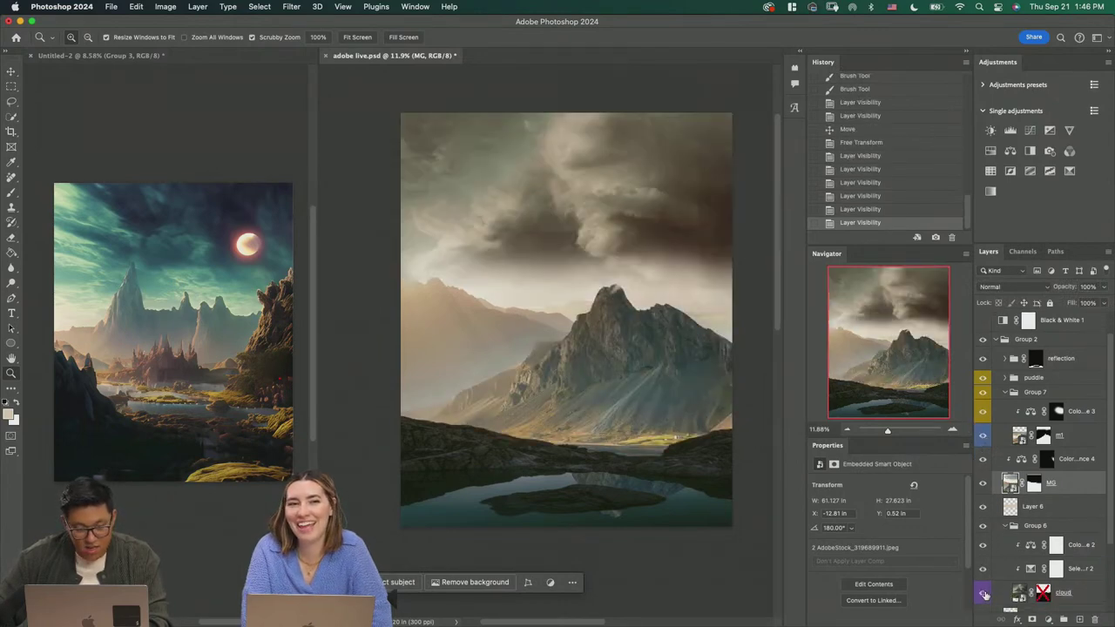
Step: Reposition the cloud layer in the sky and enlarge it to about 57.77 x 38.64 in
{"action": "left_click", "coordinate": [1064, 594]}
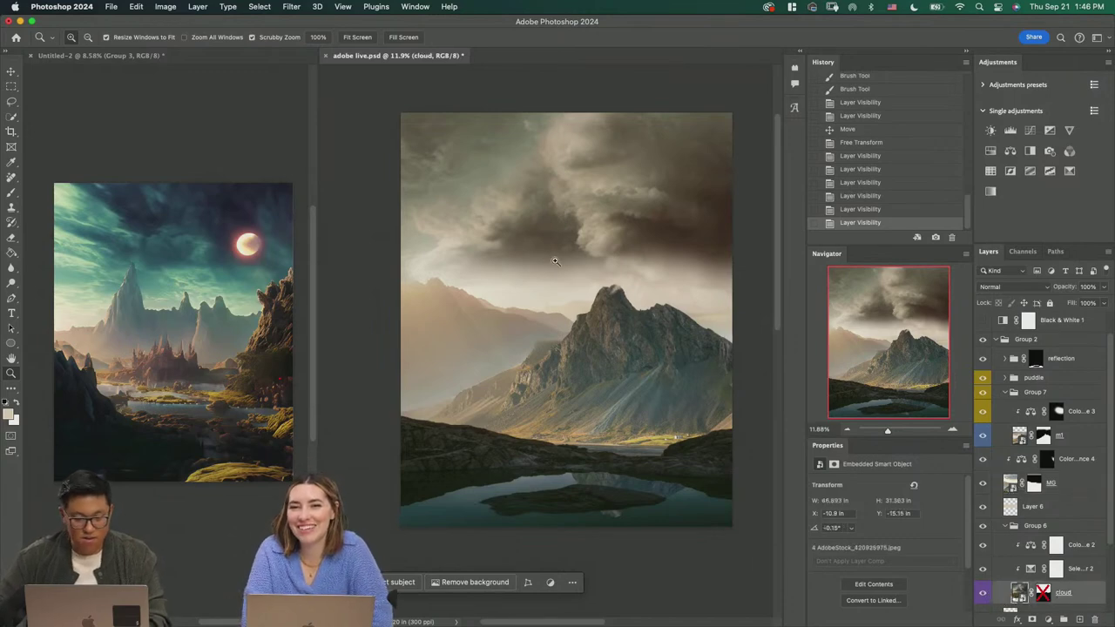
{"action": "key", "text": "v"}
{"action": "left_click_drag", "start_coordinate": [555, 261], "coordinate": [585, 276]}
{"action": "left_click_drag", "start_coordinate": [610, 296], "coordinate": [599, 267]}
{"action": "left_click_drag", "start_coordinate": [614, 263], "coordinate": [557, 296]}
{"action": "key", "text": "super+t"}
{"action": "mouse_move", "coordinate": [645, 338]}
{"action": "left_mouse_down"}
{"action": "mouse_move", "coordinate": [643, 407]}
{"action": "mouse_move", "coordinate": [652, 267]}
{"action": "mouse_move", "coordinate": [654, 282]}
{"action": "mouse_move", "coordinate": [644, 269]}
{"action": "mouse_move", "coordinate": [674, 308]}
{"action": "mouse_move", "coordinate": [655, 292]}
{"action": "mouse_move", "coordinate": [635, 305]}
{"action": "mouse_move", "coordinate": [659, 335]}
{"action": "left_mouse_up"}
{"action": "key", "text": "Return"}
{"action": "key", "text": "z"}
{"action": "scroll", "coordinate": [522, 295], "scroll_direction": "left", "scroll_amount": 3}
{"action": "scroll", "coordinate": [522, 294], "scroll_direction": "up", "scroll_amount": 1}
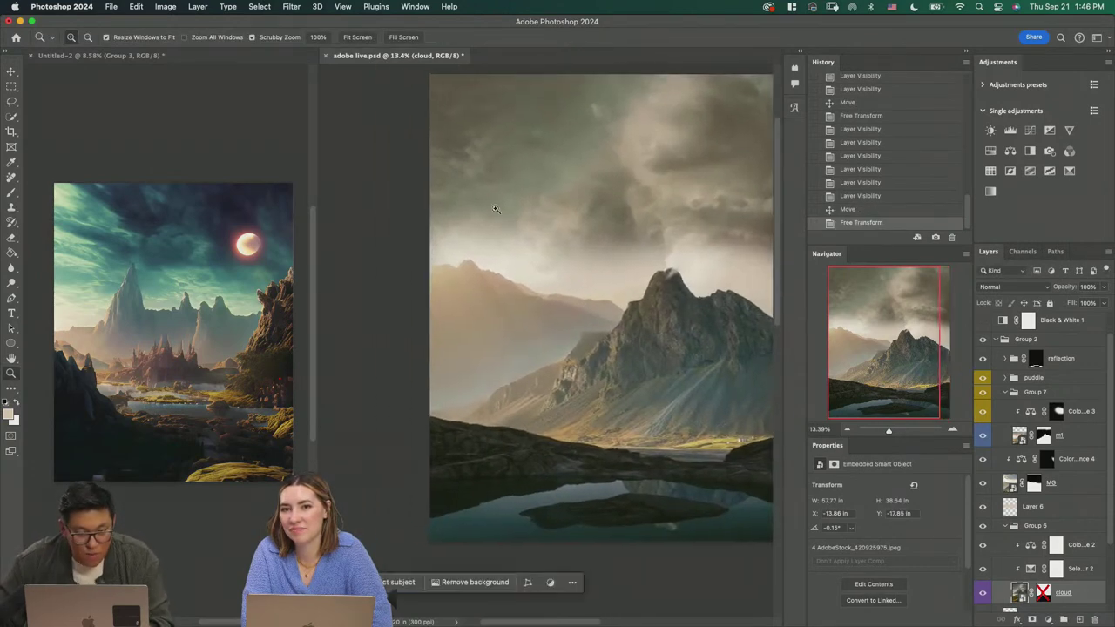
{"action": "scroll", "coordinate": [472, 243], "scroll_direction": "right", "scroll_amount": 4}
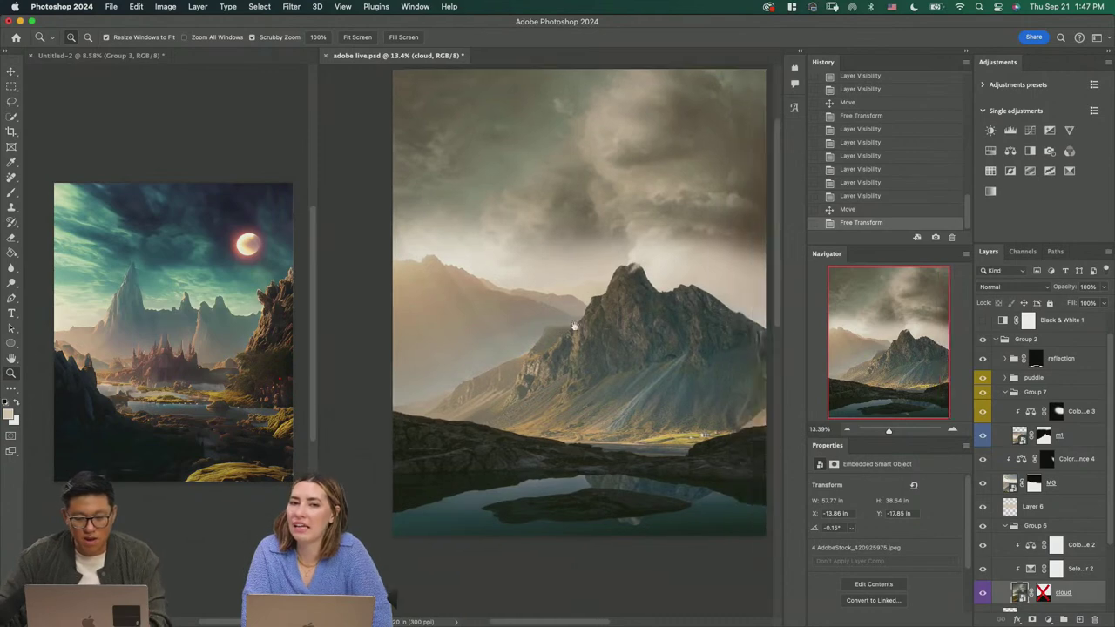
Step: Add a layer mask to Layer 6 and paint black at 20% opacity to reduce its haze over the clouds beside the peak
{"action": "left_click", "coordinate": [1033, 508]}
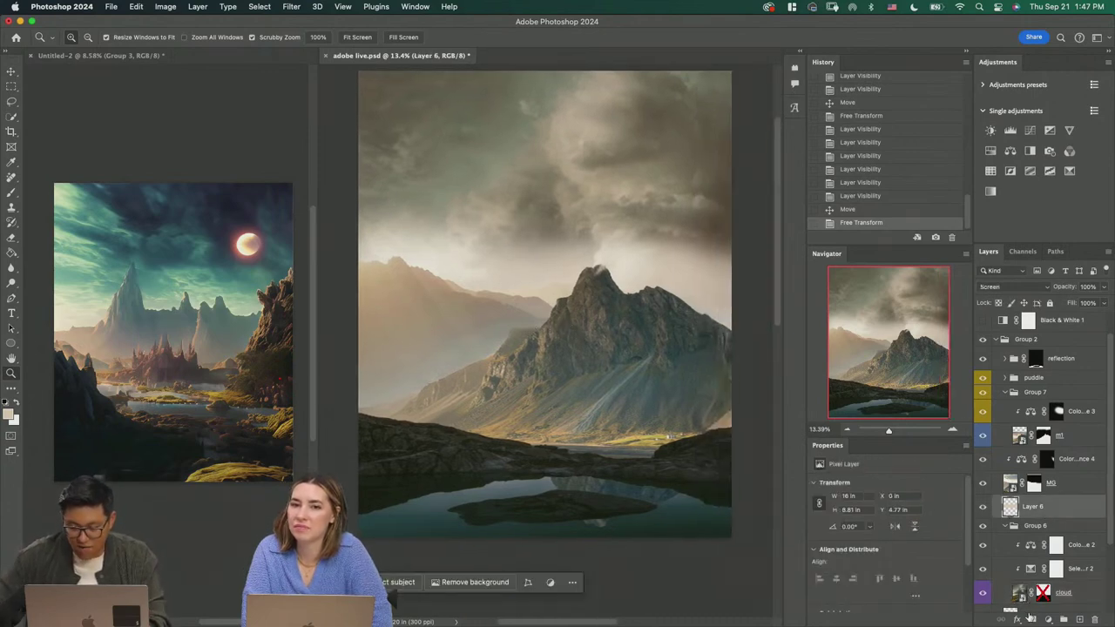
{"action": "left_click", "coordinate": [1032, 619]}
{"action": "key", "text": "b"}
{"action": "left_click_drag", "start_coordinate": [617, 194], "coordinate": [640, 190]}
{"action": "key", "text": "x"}
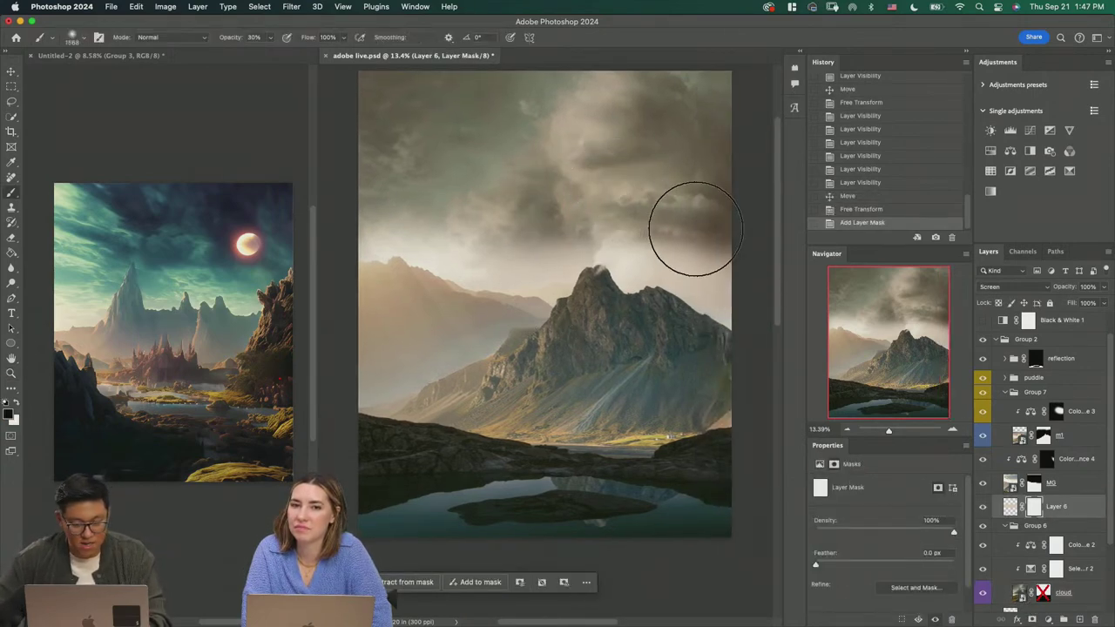
{"action": "left_click_drag", "start_coordinate": [693, 228], "coordinate": [658, 200]}
{"action": "key", "text": "super+z"}
{"action": "key", "text": "2"}
{"action": "left_click_drag", "start_coordinate": [587, 237], "coordinate": [643, 196]}
{"action": "left_click_drag", "start_coordinate": [641, 199], "coordinate": [666, 193]}
{"action": "mouse_move", "coordinate": [664, 209]}
{"action": "left_mouse_down"}
{"action": "mouse_move", "coordinate": [695, 183]}
{"action": "mouse_move", "coordinate": [680, 217]}
{"action": "mouse_move", "coordinate": [694, 215]}
{"action": "left_mouse_up"}
{"action": "left_click_drag", "start_coordinate": [693, 224], "coordinate": [695, 202]}
{"action": "mouse_move", "coordinate": [696, 198]}
{"action": "left_mouse_down"}
{"action": "mouse_move", "coordinate": [697, 187]}
{"action": "mouse_move", "coordinate": [693, 210]}
{"action": "left_mouse_up"}
Step: Refine the Layer 6 mask over the clouds above the mountain, undo the last strokes, and set the brush opacity to 10%
{"action": "left_click_drag", "start_coordinate": [676, 270], "coordinate": [714, 291]}
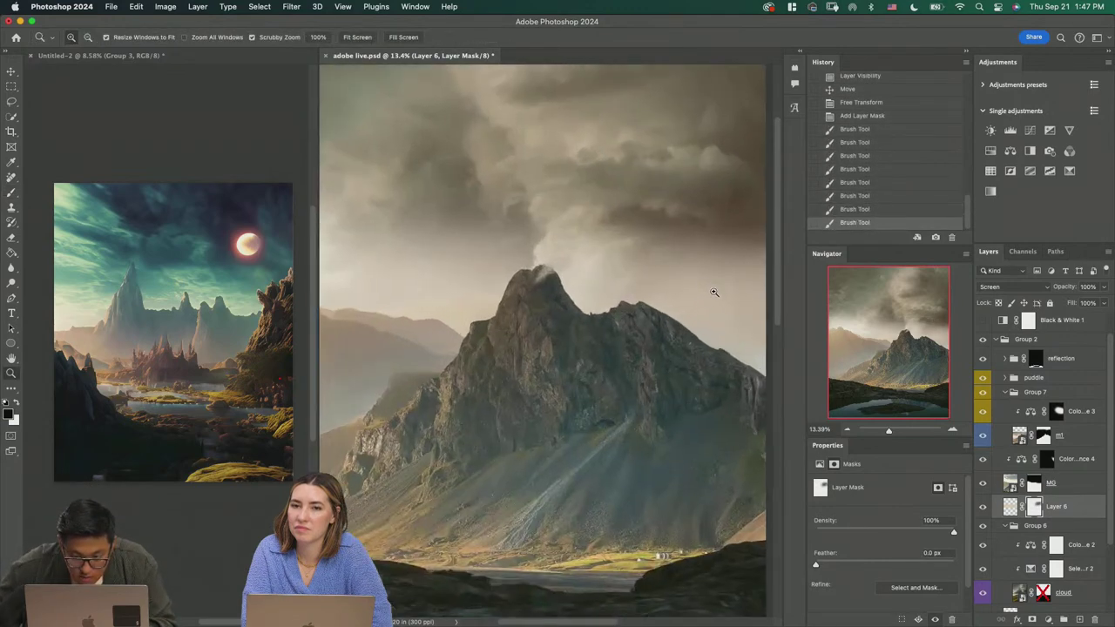
{"action": "left_click_drag", "start_coordinate": [656, 211], "coordinate": [557, 185]}
{"action": "left_click_drag", "start_coordinate": [589, 200], "coordinate": [645, 206]}
{"action": "mouse_move", "coordinate": [646, 216]}
{"action": "left_mouse_down"}
{"action": "mouse_move", "coordinate": [650, 137]}
{"action": "mouse_move", "coordinate": [604, 210]}
{"action": "mouse_move", "coordinate": [627, 208]}
{"action": "mouse_move", "coordinate": [607, 204]}
{"action": "mouse_move", "coordinate": [666, 160]}
{"action": "mouse_move", "coordinate": [630, 194]}
{"action": "mouse_move", "coordinate": [647, 222]}
{"action": "mouse_move", "coordinate": [585, 219]}
{"action": "mouse_move", "coordinate": [664, 160]}
{"action": "left_mouse_up"}
{"action": "key", "text": "super+z"}
{"action": "key", "text": "super+z"}
{"action": "key", "text": "x"}
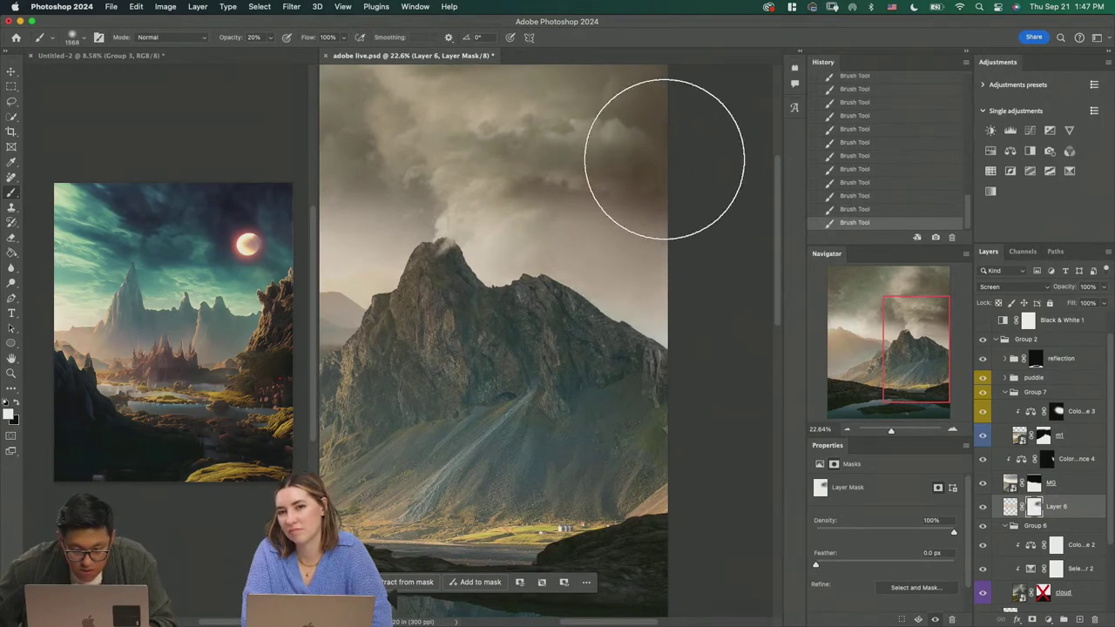
{"action": "key", "text": "x"}
{"action": "key", "text": "1"}
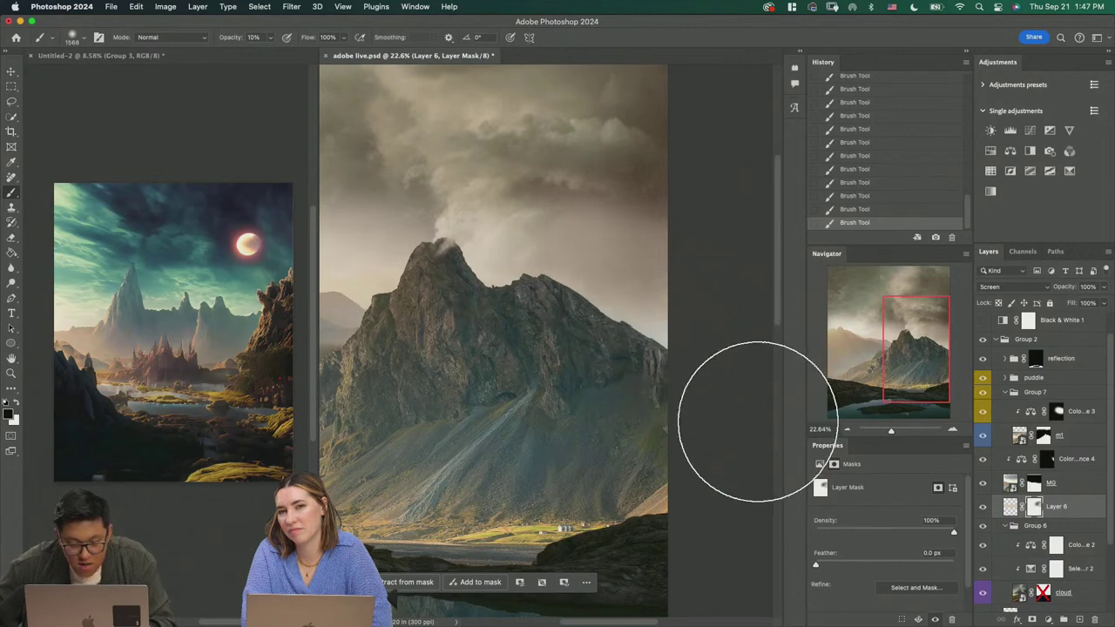
Step: Add a Brightness/Contrast adjustment clipped above the m1 layer's Color Balance, set brightness to -78, and invert its mask
{"action": "left_click", "coordinate": [997, 439]}
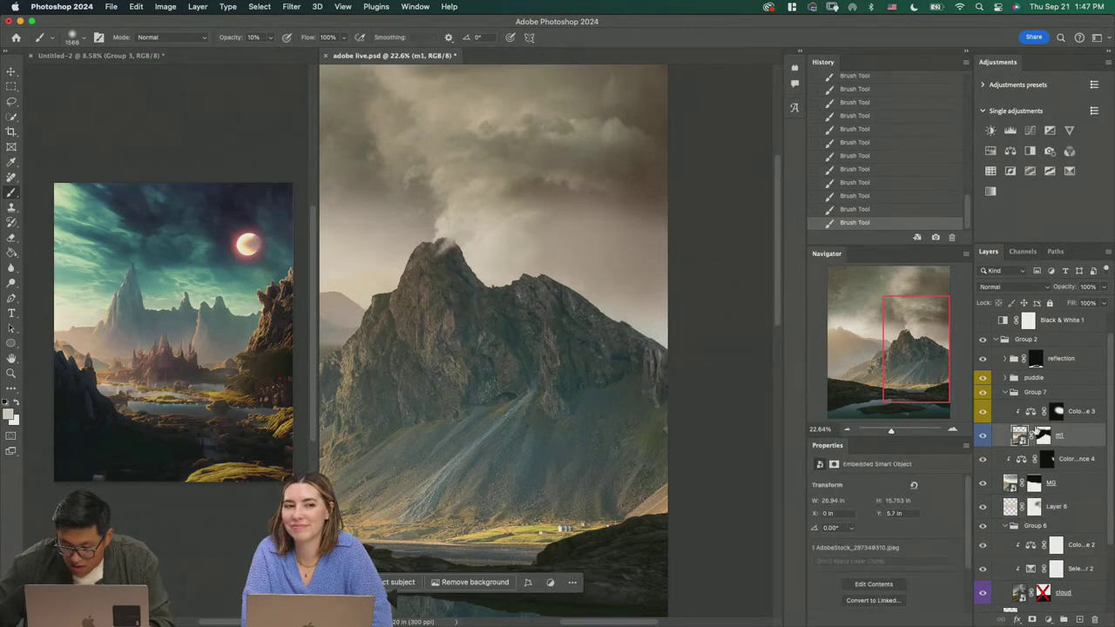
{"action": "left_click", "coordinate": [991, 130]}
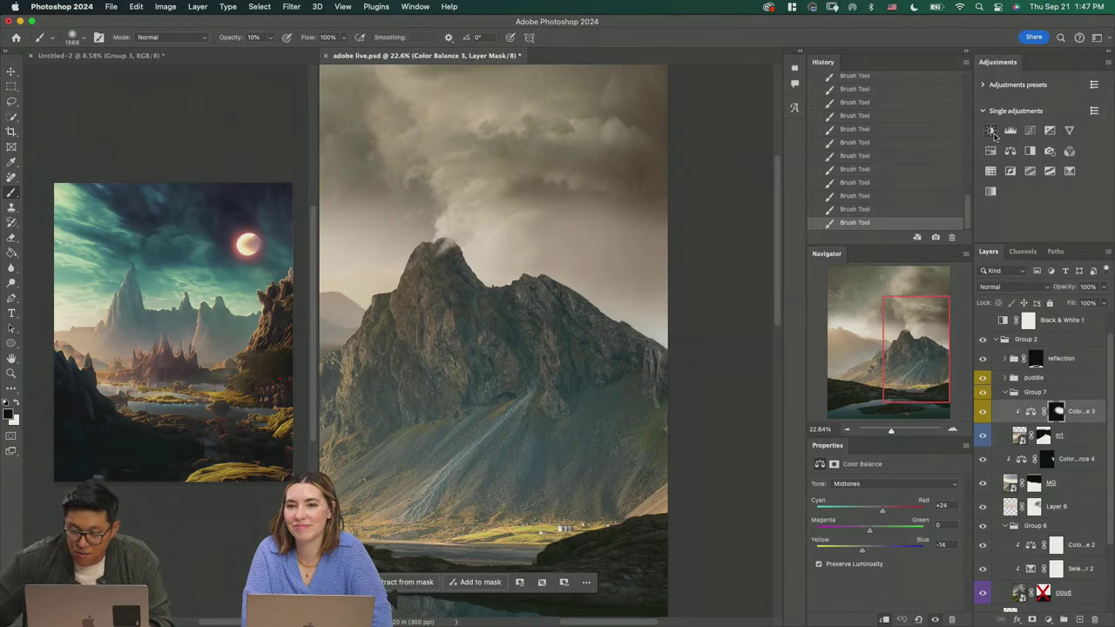
{"action": "left_click", "coordinate": [885, 620]}
{"action": "left_click_drag", "start_coordinate": [884, 515], "coordinate": [849, 515]}
{"action": "key", "text": "super+i"}
Step: Paint white on the Brightness/Contrast mask, raising the brush opacity to 40%, to darken the upper slopes and ridgeline of the main mountain
{"action": "left_click", "coordinate": [515, 243]}
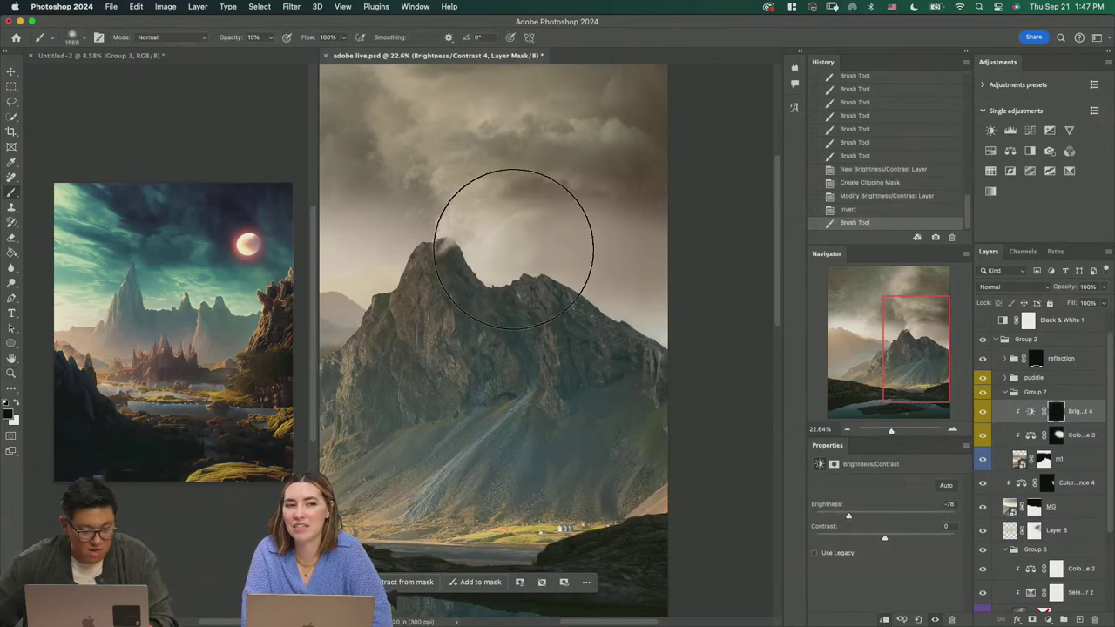
{"action": "key", "text": "x"}
{"action": "mouse_move", "coordinate": [510, 232]}
{"action": "left_mouse_down"}
{"action": "mouse_move", "coordinate": [550, 240]}
{"action": "mouse_move", "coordinate": [622, 209]}
{"action": "mouse_move", "coordinate": [597, 242]}
{"action": "left_mouse_up"}
{"action": "key", "text": "4"}
{"action": "left_click", "coordinate": [544, 180]}
{"action": "left_click", "coordinate": [619, 205]}
{"action": "left_click", "coordinate": [490, 186]}
{"action": "left_click", "coordinate": [493, 174]}
{"action": "left_click", "coordinate": [593, 186]}
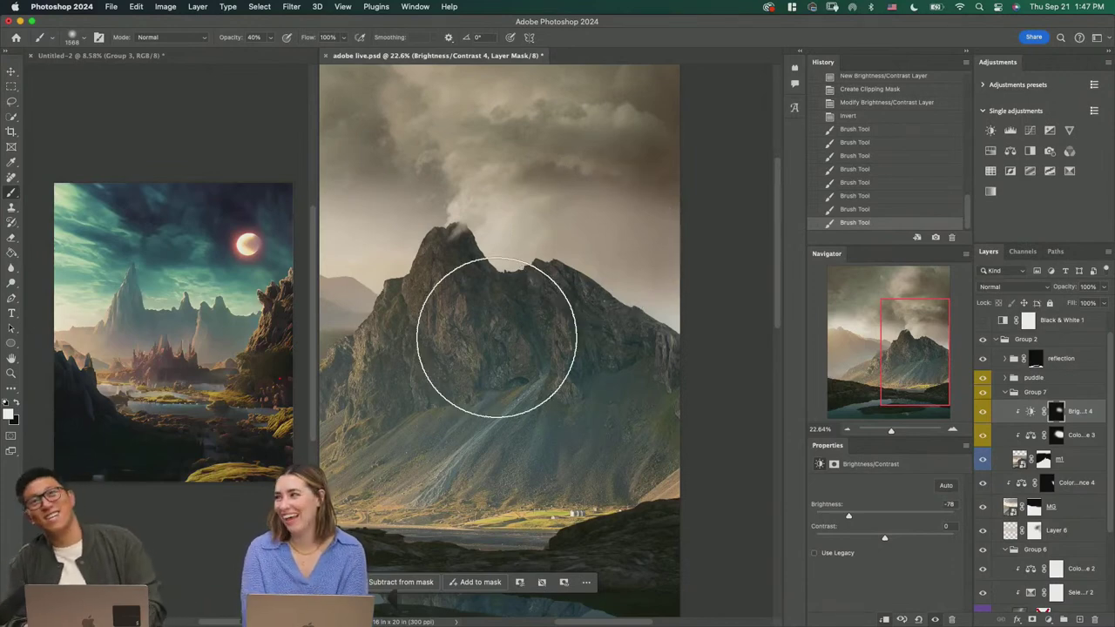
{"action": "mouse_move", "coordinate": [538, 255]}
{"action": "left_mouse_down"}
{"action": "mouse_move", "coordinate": [483, 237]}
{"action": "mouse_move", "coordinate": [610, 204]}
{"action": "mouse_move", "coordinate": [636, 225]}
{"action": "mouse_move", "coordinate": [660, 225]}
{"action": "left_mouse_up"}
{"action": "left_click", "coordinate": [445, 174]}
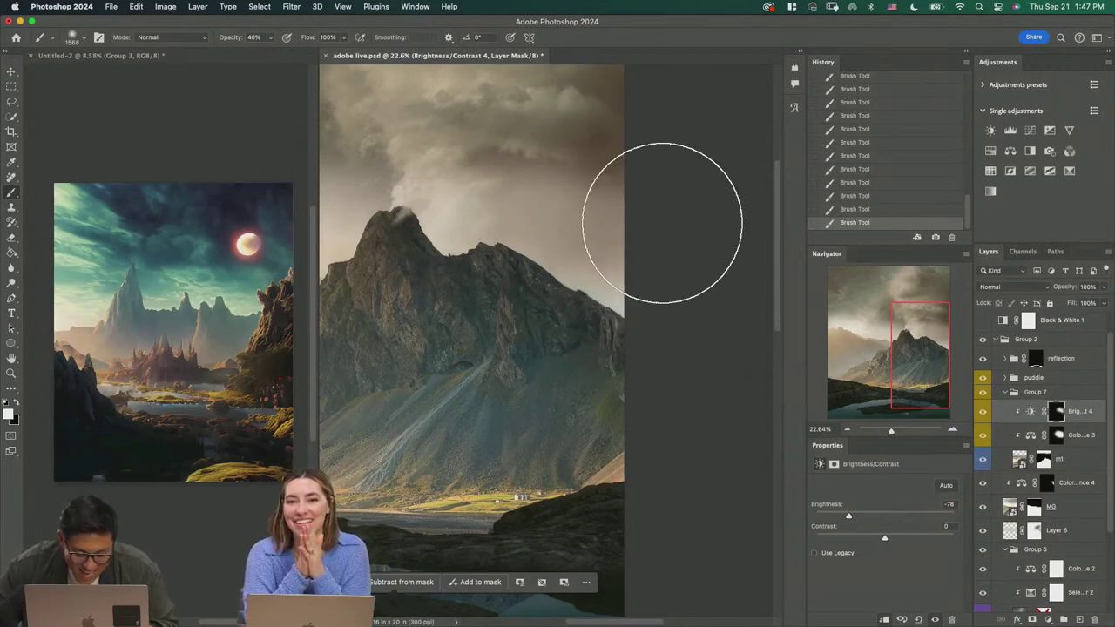
Step: Examine the darkened peak, its ridgeline and the hazy slope beside it up close
{"action": "left_click_drag", "start_coordinate": [584, 272], "coordinate": [612, 279]}
{"action": "key", "text": "b"}
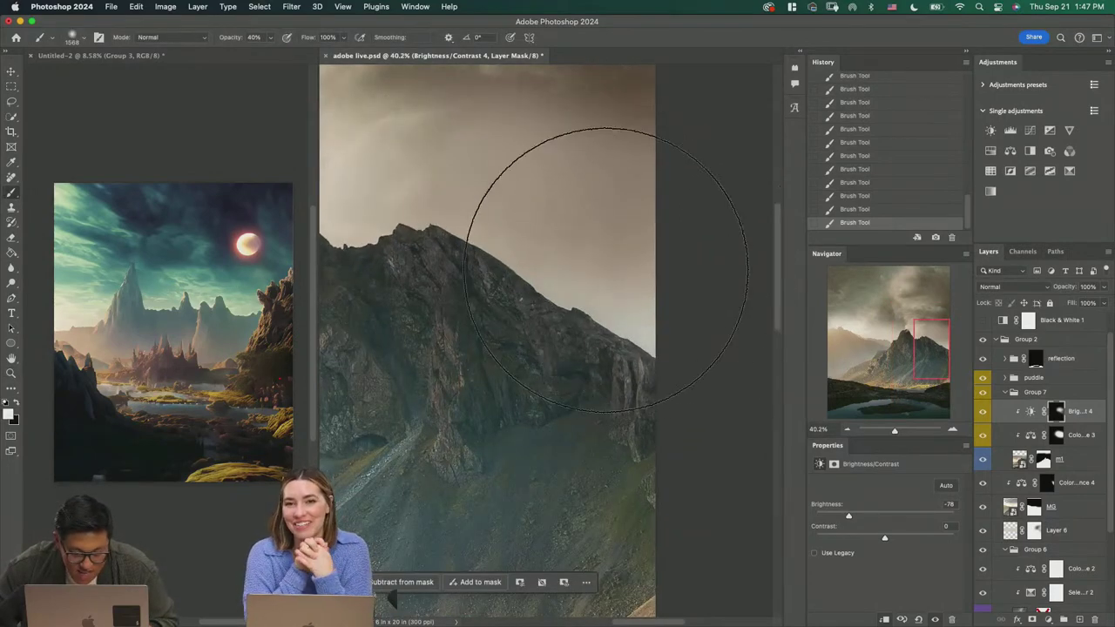
{"action": "scroll", "coordinate": [529, 262], "scroll_direction": "down", "scroll_amount": 3}
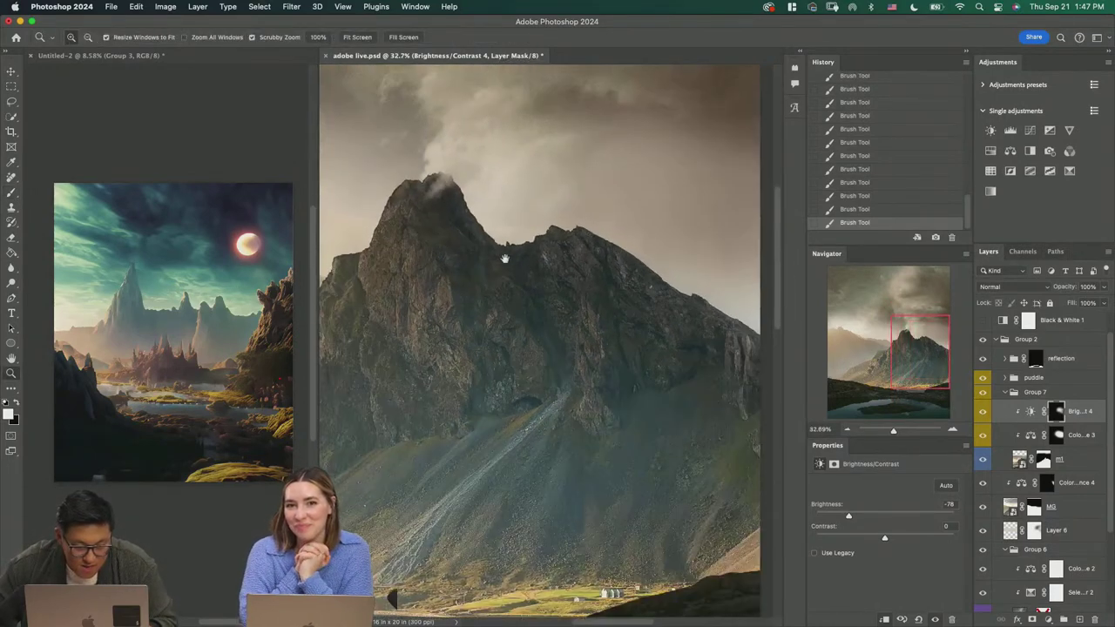
{"action": "key", "text": "z"}
{"action": "left_click", "coordinate": [487, 217]}
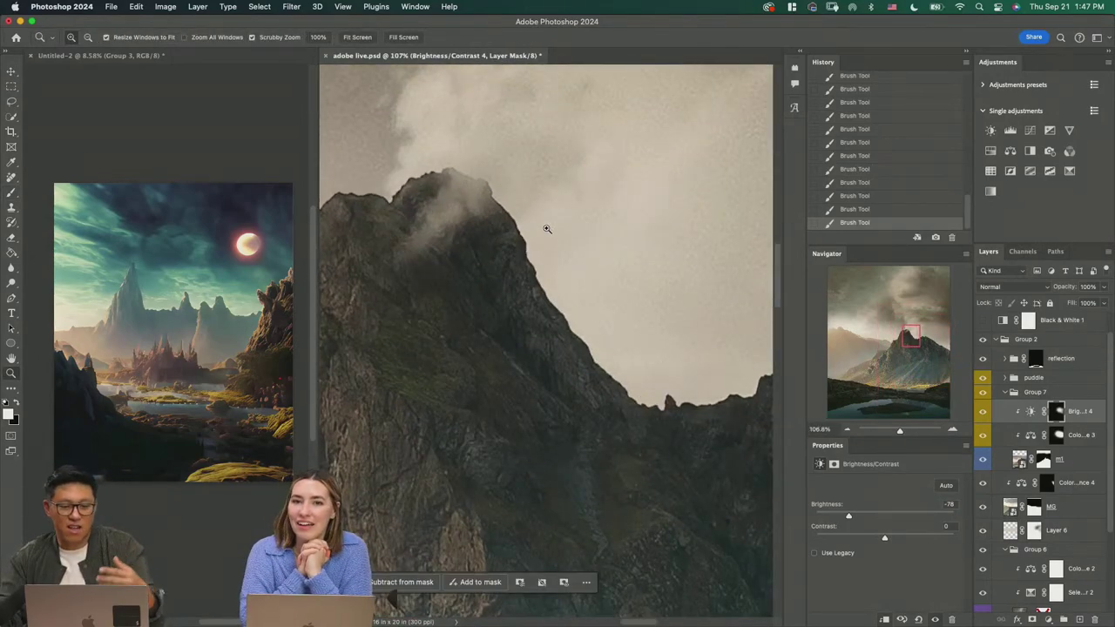
{"action": "left_click_drag", "start_coordinate": [547, 230], "coordinate": [652, 260]}
{"action": "scroll", "coordinate": [514, 320], "scroll_direction": "up", "scroll_amount": 3}
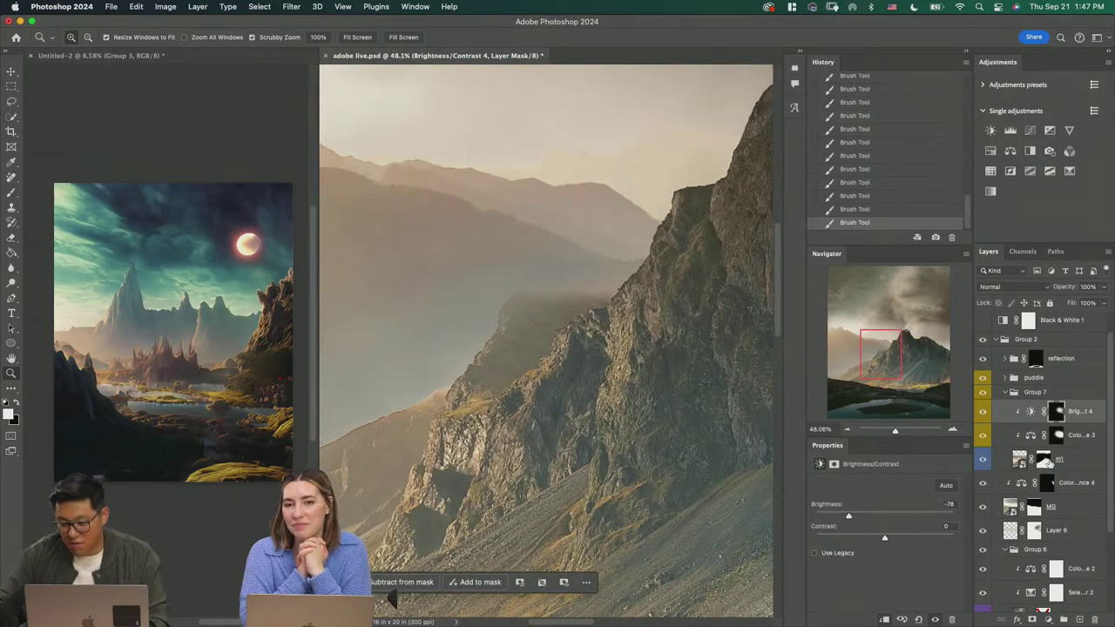
Step: On the m1 mask, paint out the edge of the hazy bump beside the ridge with a small black brush at 100% opacity
{"action": "left_click", "coordinate": [1043, 460]}
{"action": "scroll", "coordinate": [493, 319], "scroll_direction": "up", "scroll_amount": 3}
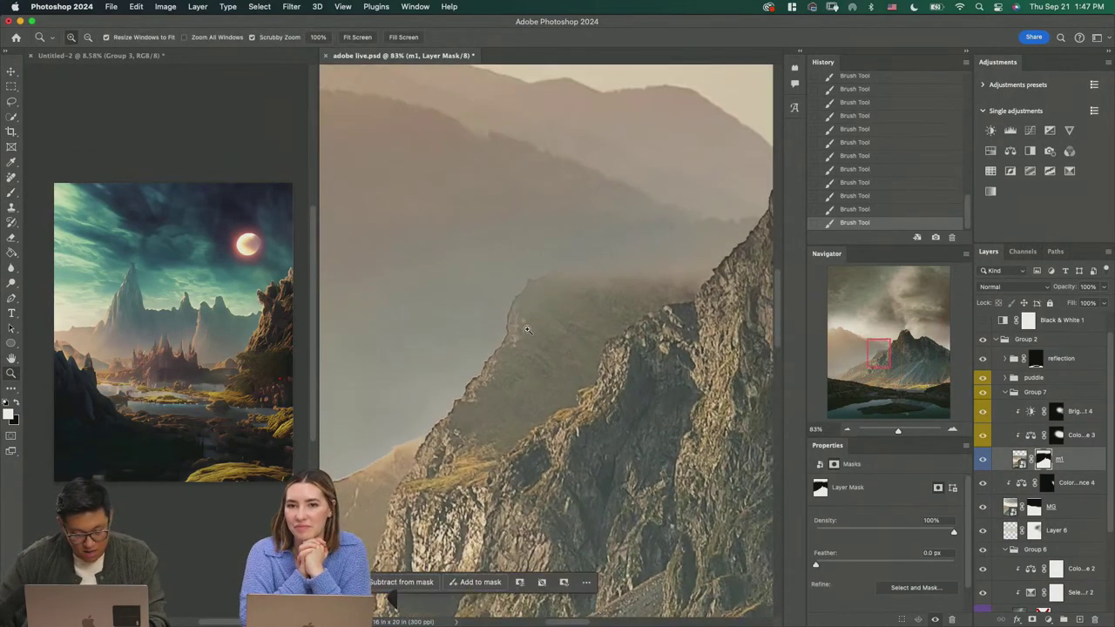
{"action": "key", "text": "b"}
{"action": "key", "text": "0"}
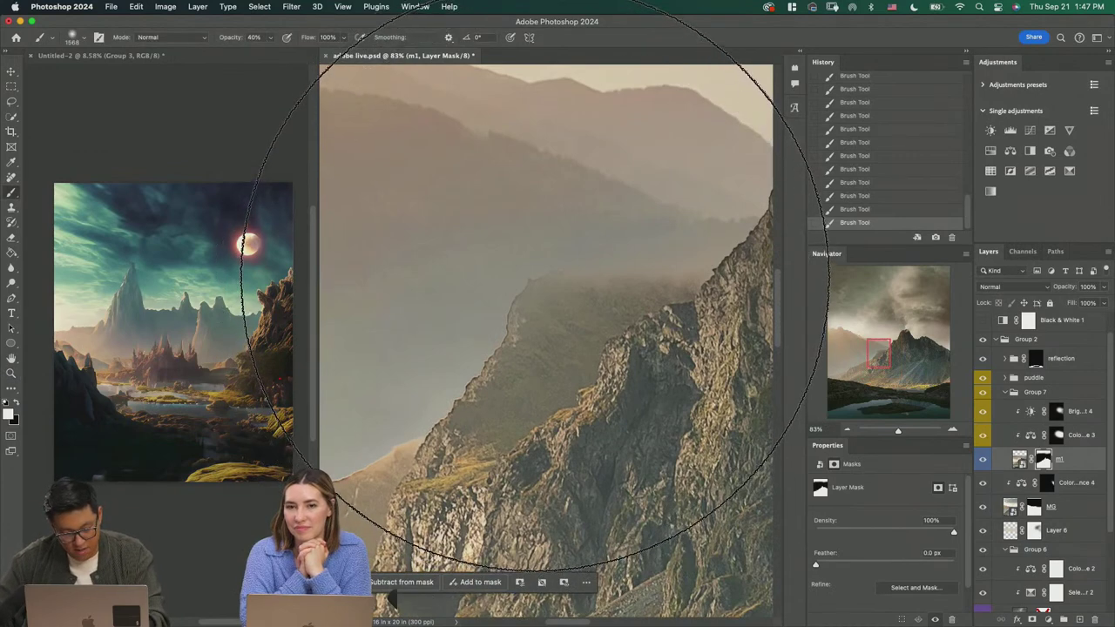
{"action": "key", "text": "bracketleft"}
{"action": "key", "text": "bracketleft"}
{"action": "key", "text": "bracketleft"}
{"action": "key", "text": "bracketleft"}
{"action": "key", "text": "bracketleft"}
{"action": "key", "text": "bracketleft"}
{"action": "key", "text": "bracketleft"}
{"action": "key", "text": "bracketleft"}
{"action": "key", "text": "bracketleft"}
{"action": "key", "text": "bracketleft"}
{"action": "key", "text": "bracketleft"}
{"action": "key", "text": "bracketleft"}
{"action": "key", "text": "bracketleft"}
{"action": "key", "text": "bracketleft"}
{"action": "key", "text": "bracketleft"}
{"action": "key", "text": "bracketleft"}
{"action": "key", "text": "bracketleft"}
{"action": "key", "text": "bracketleft"}
{"action": "key", "text": "bracketleft"}
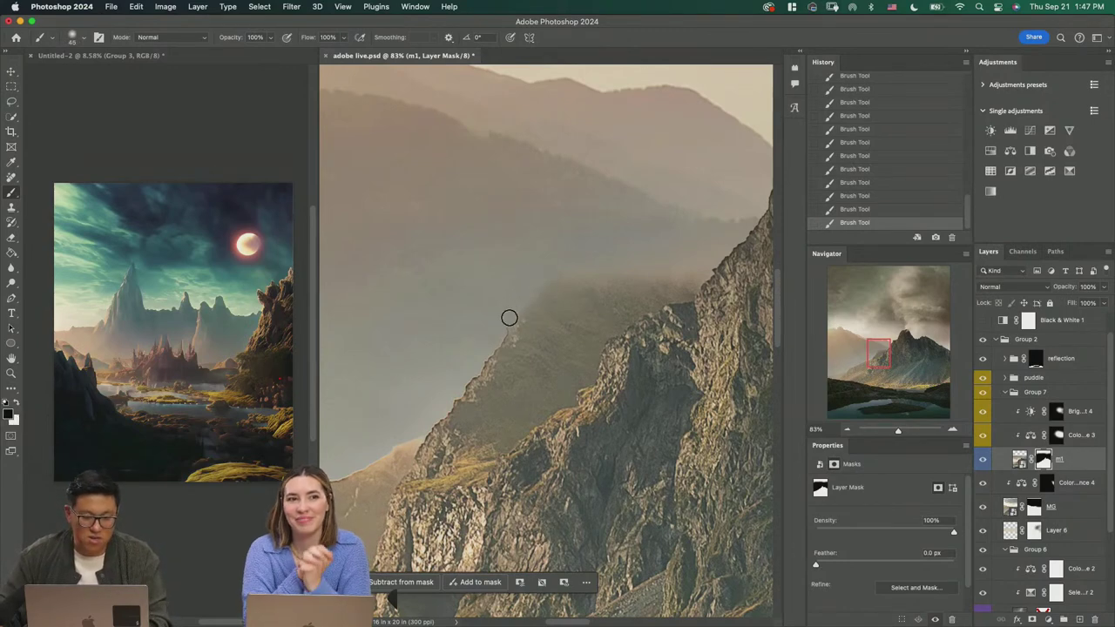
{"action": "mouse_move", "coordinate": [510, 318]}
{"action": "left_mouse_down"}
{"action": "mouse_move", "coordinate": [541, 297]}
{"action": "mouse_move", "coordinate": [516, 321]}
{"action": "left_mouse_up"}
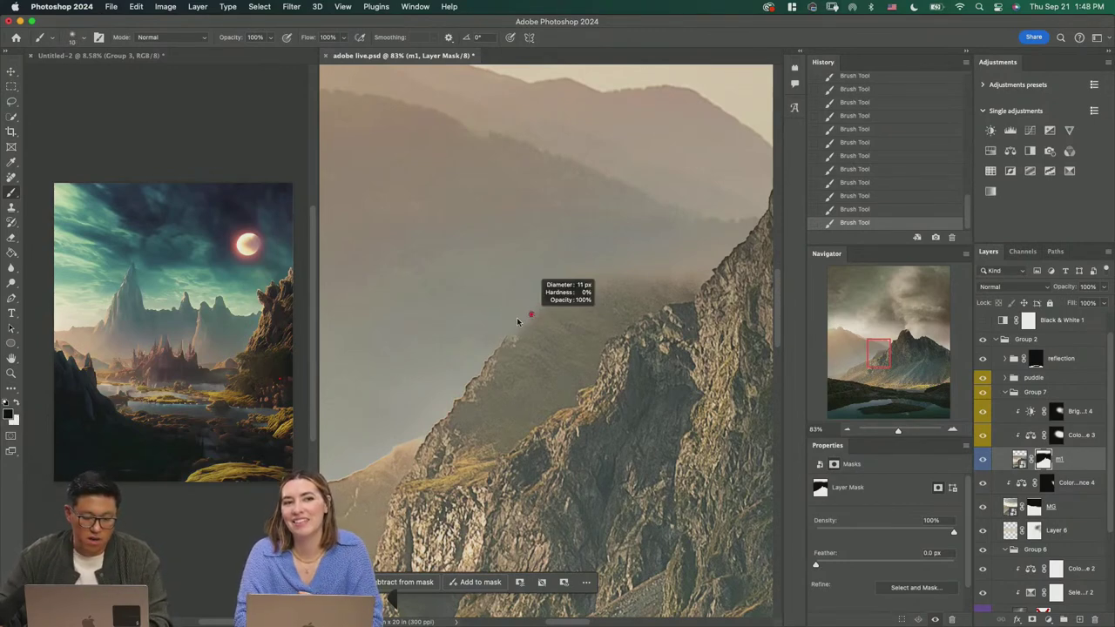
Step: Lasso the hazy bump above the slope, paint it out with black on the m1 mask, and deselect
{"action": "key", "text": "l"}
{"action": "left_click_drag", "start_coordinate": [416, 381], "coordinate": [513, 375]}
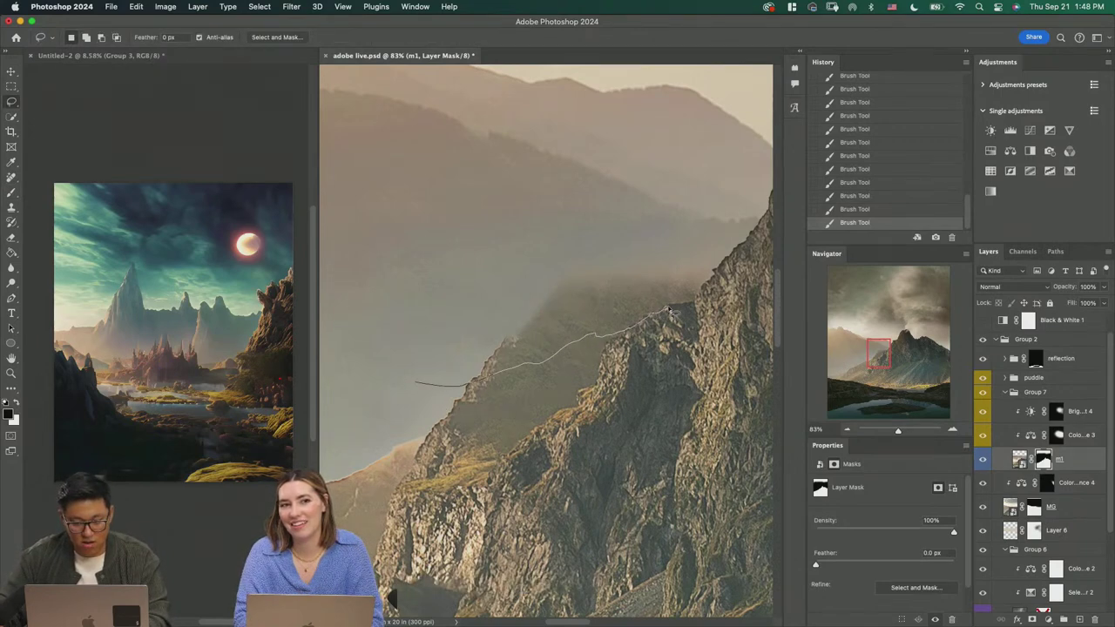
{"action": "left_click_drag", "start_coordinate": [434, 322], "coordinate": [380, 338]}
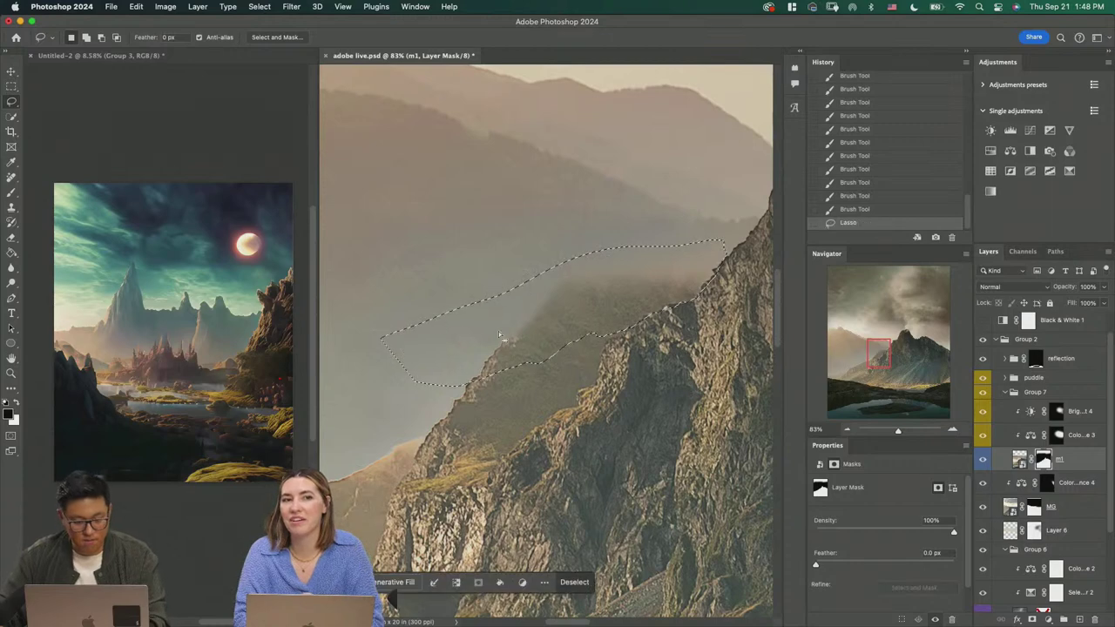
{"action": "key", "text": "b"}
{"action": "left_click_drag", "start_coordinate": [500, 317], "coordinate": [488, 361]}
{"action": "left_click_drag", "start_coordinate": [684, 261], "coordinate": [668, 236]}
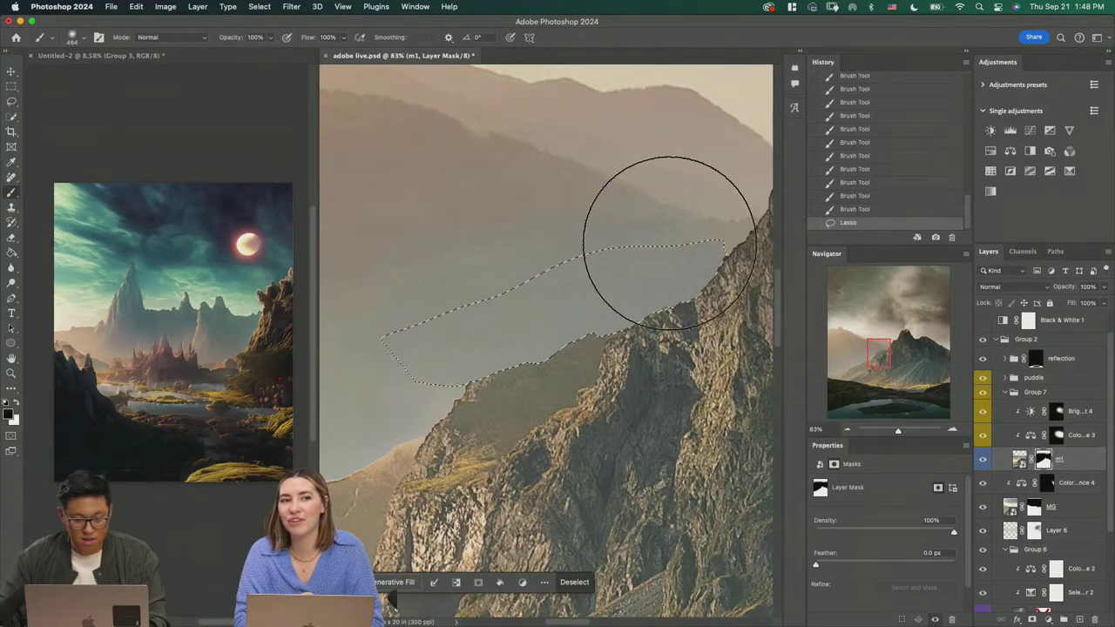
{"action": "key", "text": "ctrl+d"}
Step: Clean up the new slope contour on the m1 mask with small black brush strokes along the ridge edge
{"action": "key", "text": "m"}
{"action": "key", "text": "z"}
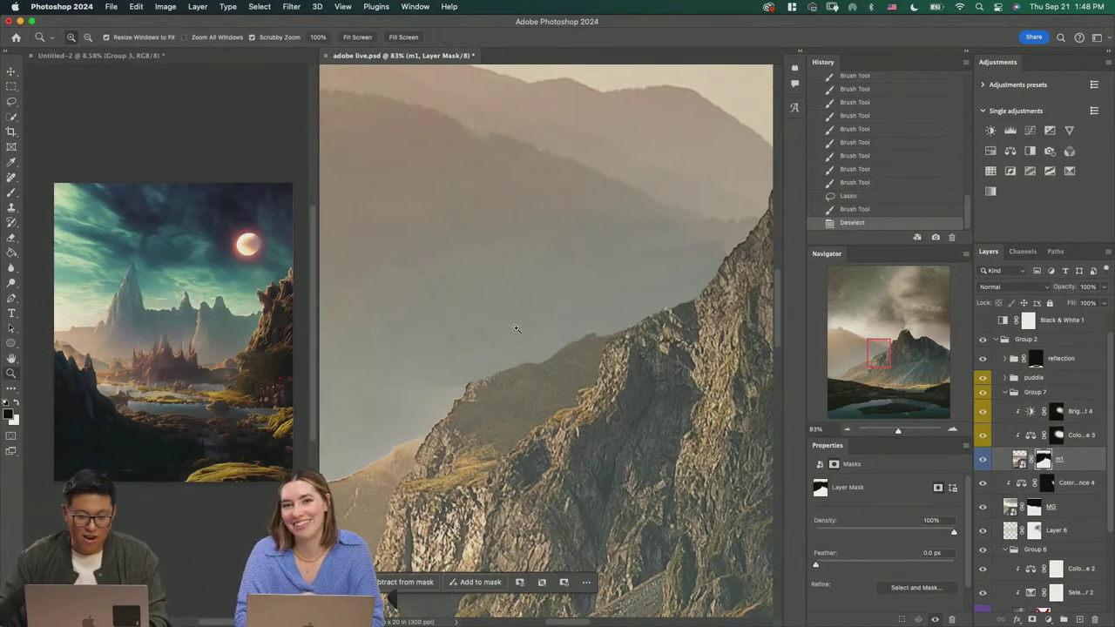
{"action": "left_click", "coordinate": [478, 308]}
{"action": "key", "text": "b"}
{"action": "mouse_move", "coordinate": [469, 372]}
{"action": "left_mouse_down"}
{"action": "mouse_move", "coordinate": [542, 331]}
{"action": "mouse_move", "coordinate": [385, 318]}
{"action": "left_mouse_up"}
{"action": "mouse_move", "coordinate": [478, 329]}
{"action": "left_mouse_down"}
{"action": "mouse_move", "coordinate": [456, 330]}
{"action": "mouse_move", "coordinate": [512, 352]}
{"action": "left_mouse_up"}
{"action": "left_click_drag", "start_coordinate": [510, 349], "coordinate": [477, 372]}
{"action": "mouse_move", "coordinate": [479, 370]}
{"action": "left_mouse_down"}
{"action": "mouse_move", "coordinate": [496, 371]}
{"action": "mouse_move", "coordinate": [508, 349]}
{"action": "mouse_move", "coordinate": [474, 353]}
{"action": "mouse_move", "coordinate": [592, 273]}
{"action": "left_mouse_up"}
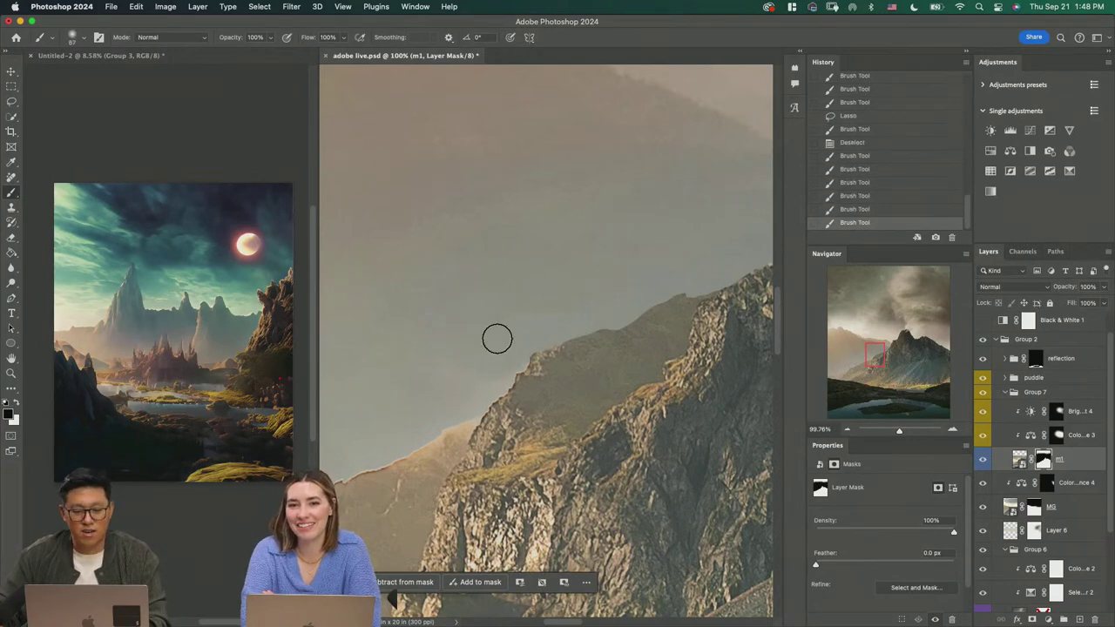
{"action": "left_click_drag", "start_coordinate": [465, 361], "coordinate": [483, 341]}
{"action": "left_click_drag", "start_coordinate": [489, 334], "coordinate": [505, 317]}
{"action": "left_click_drag", "start_coordinate": [596, 253], "coordinate": [416, 381]}
{"action": "left_click_drag", "start_coordinate": [609, 306], "coordinate": [557, 305]}
{"action": "mouse_move", "coordinate": [608, 315]}
{"action": "left_mouse_down"}
{"action": "mouse_move", "coordinate": [621, 326]}
{"action": "mouse_move", "coordinate": [593, 375]}
{"action": "mouse_move", "coordinate": [646, 333]}
{"action": "mouse_move", "coordinate": [664, 333]}
{"action": "left_mouse_up"}
{"action": "key", "text": "super+z"}
{"action": "left_click_drag", "start_coordinate": [599, 306], "coordinate": [644, 271]}
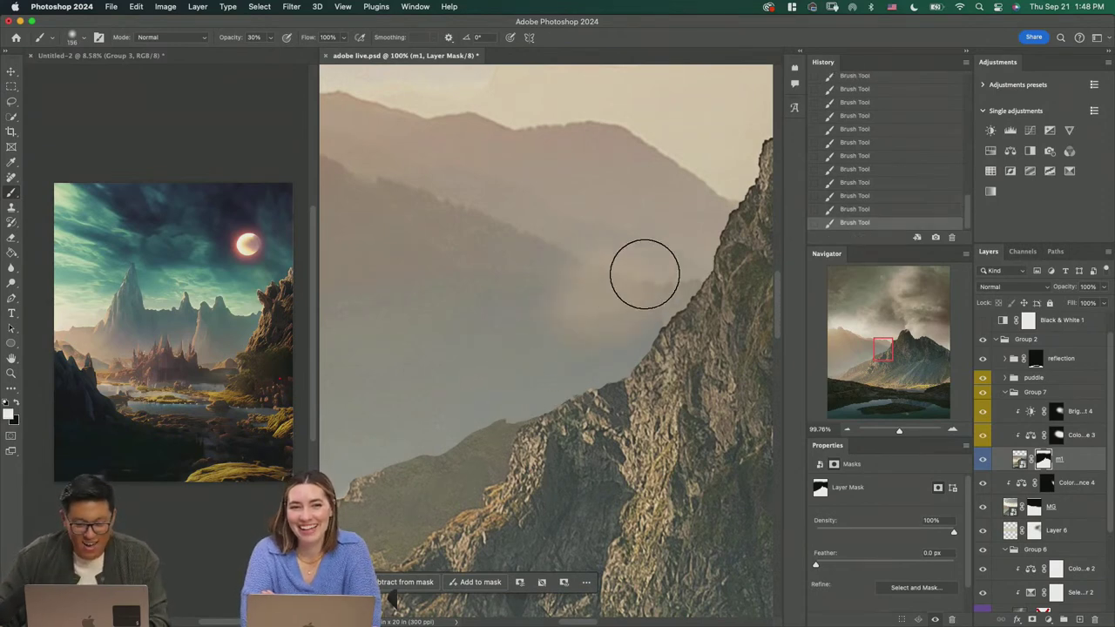
{"action": "key", "text": "super+z"}
Step: Refine the m1 mask along the ridge beside the haze with black, finishing with a small brush at 100% opacity
{"action": "key", "text": "x"}
{"action": "mouse_move", "coordinate": [585, 314]}
{"action": "left_mouse_down"}
{"action": "mouse_move", "coordinate": [652, 263]}
{"action": "mouse_move", "coordinate": [531, 375]}
{"action": "left_mouse_up"}
{"action": "mouse_move", "coordinate": [646, 328]}
{"action": "left_mouse_down"}
{"action": "mouse_move", "coordinate": [672, 378]}
{"action": "mouse_move", "coordinate": [653, 348]}
{"action": "mouse_move", "coordinate": [578, 351]}
{"action": "mouse_move", "coordinate": [688, 417]}
{"action": "mouse_move", "coordinate": [455, 292]}
{"action": "left_mouse_up"}
{"action": "key", "text": "b"}
{"action": "key", "text": "0"}
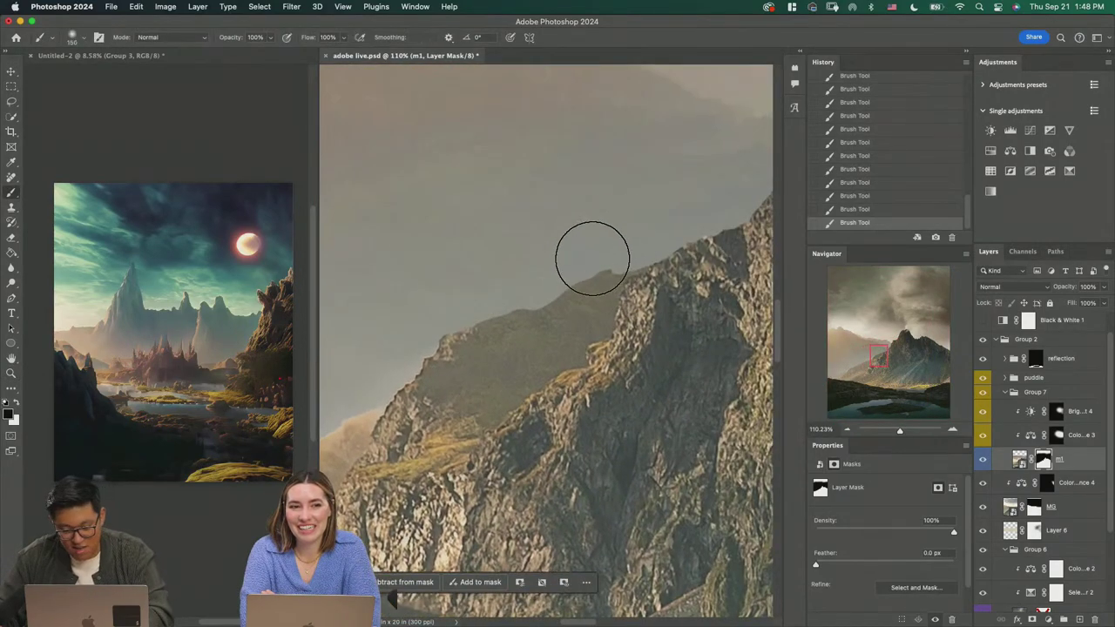
{"action": "key", "text": "bracketleft"}
{"action": "key", "text": "bracketleft"}
{"action": "key", "text": "bracketleft"}
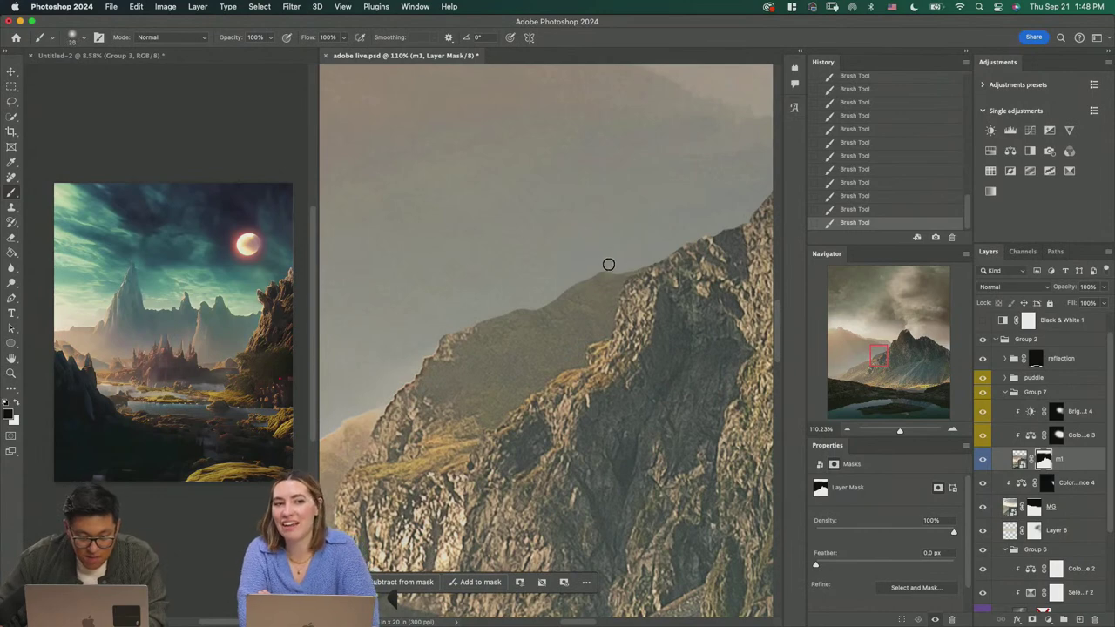
{"action": "key", "text": "z"}
{"action": "left_click_drag", "start_coordinate": [601, 269], "coordinate": [556, 357]}
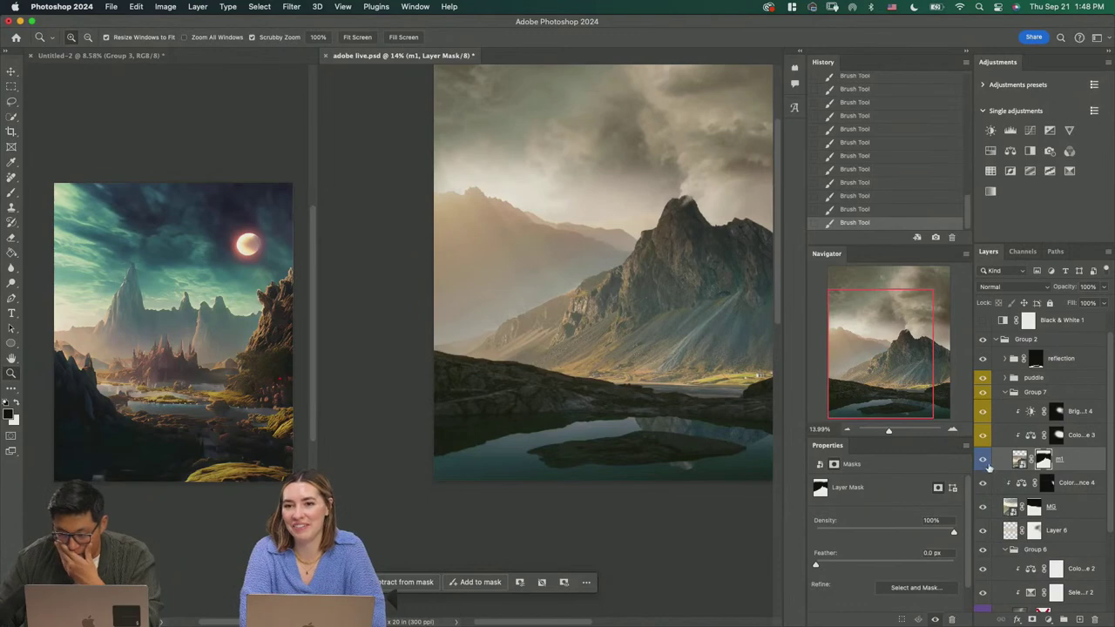
Step: Group the Color Balance 4, MG and Layer 6 layers, preview the group off and on, and name it m2
{"action": "left_click", "coordinate": [983, 460]}
{"action": "left_click", "coordinate": [984, 460]}
{"action": "left_click", "coordinate": [1079, 483]}
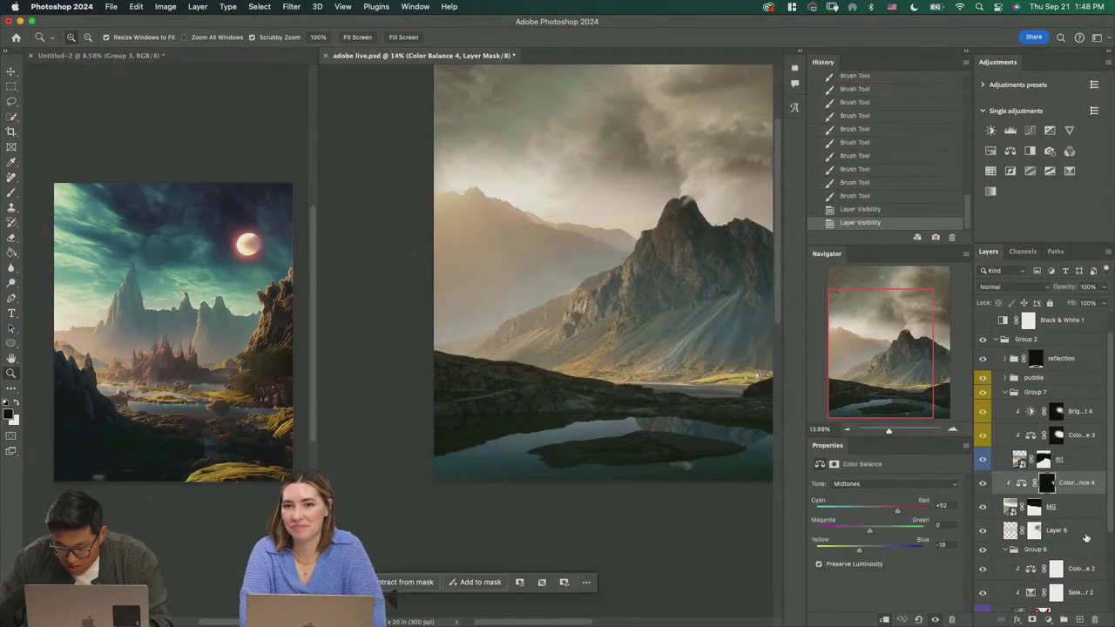
{"action": "left_click", "coordinate": [1080, 529], "text": "shift"}
{"action": "key", "text": "super+g"}
{"action": "left_click", "coordinate": [983, 480]}
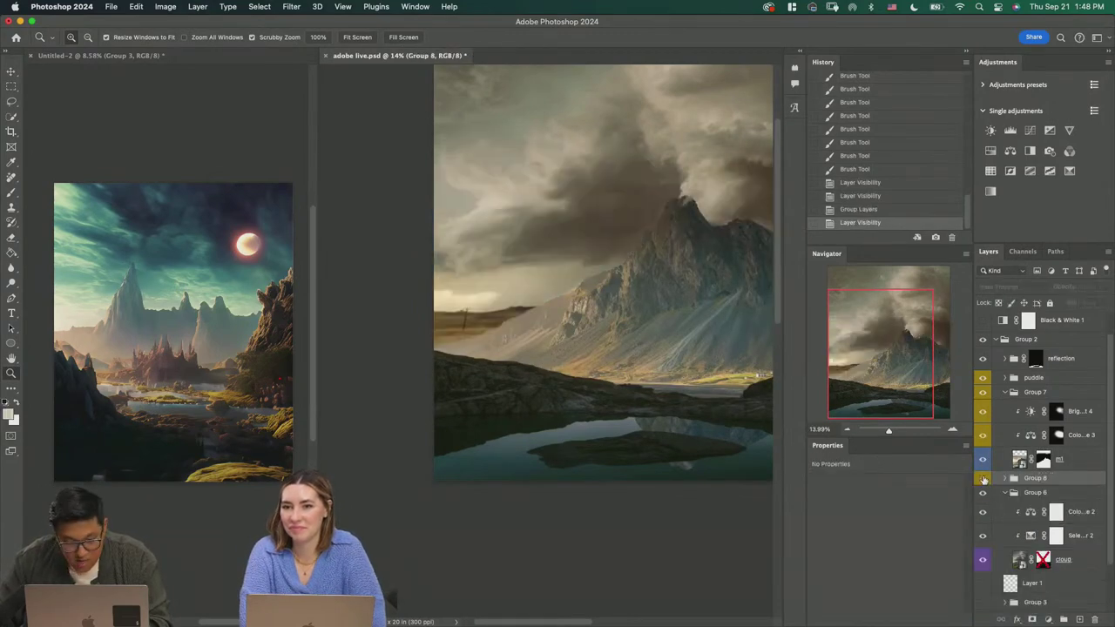
{"action": "left_click", "coordinate": [983, 480]}
{"action": "double_click", "coordinate": [1035, 478]}
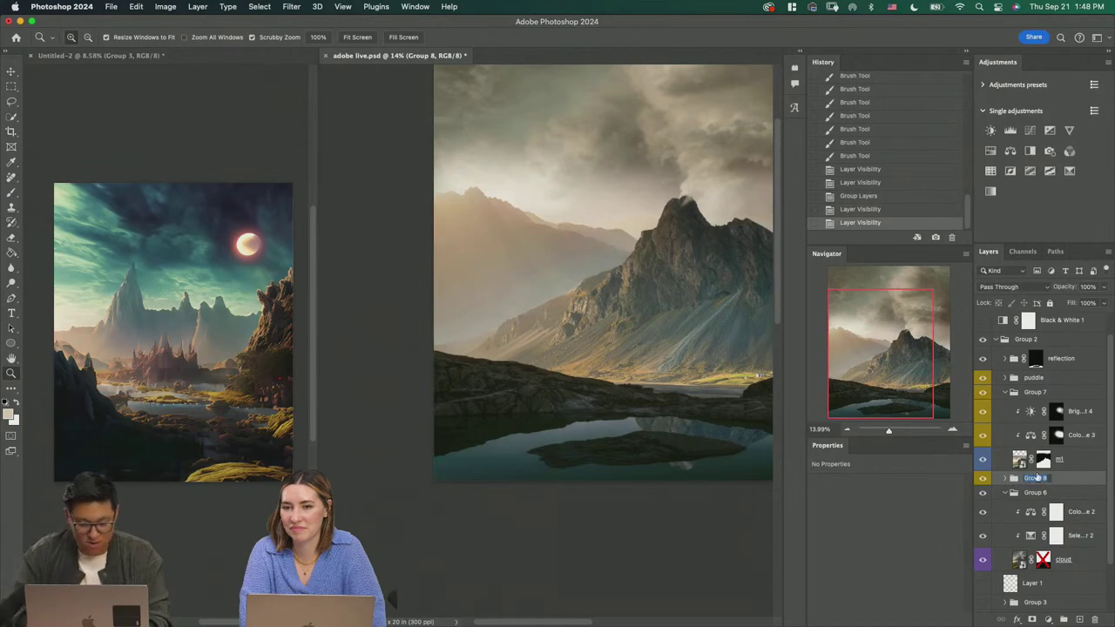
{"action": "type", "text": "m2"}
{"action": "key", "text": "Return"}
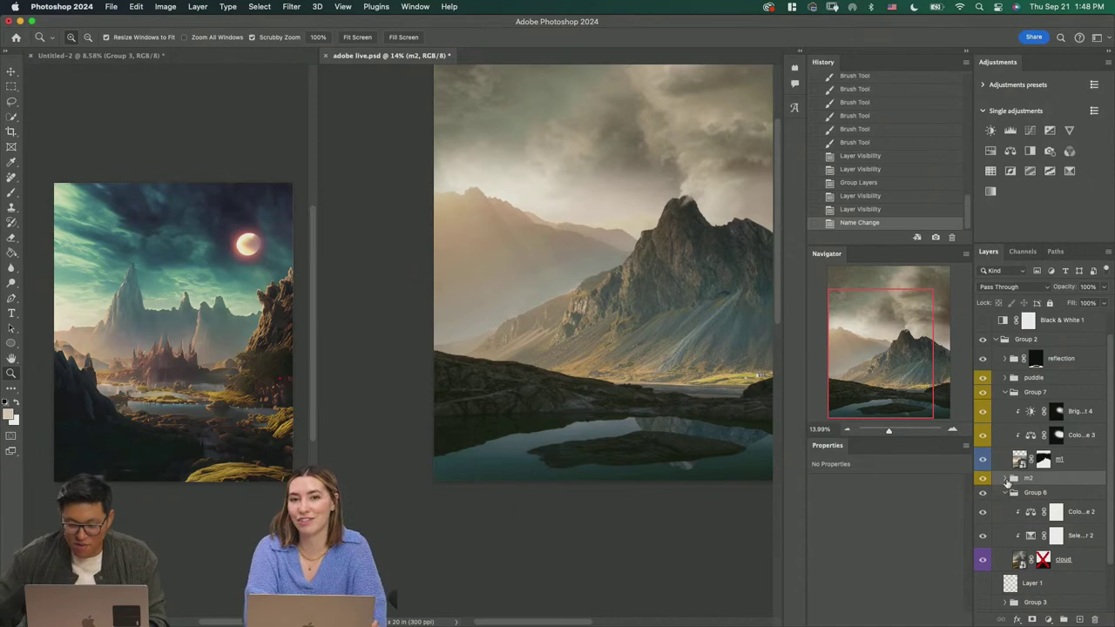
Step: Check inside the m2 and puddle groups, and leave them, Group 7 and Group 6 collapsed in the layer stack
{"action": "left_click", "coordinate": [1006, 478]}
{"action": "left_click", "coordinate": [1007, 378]}
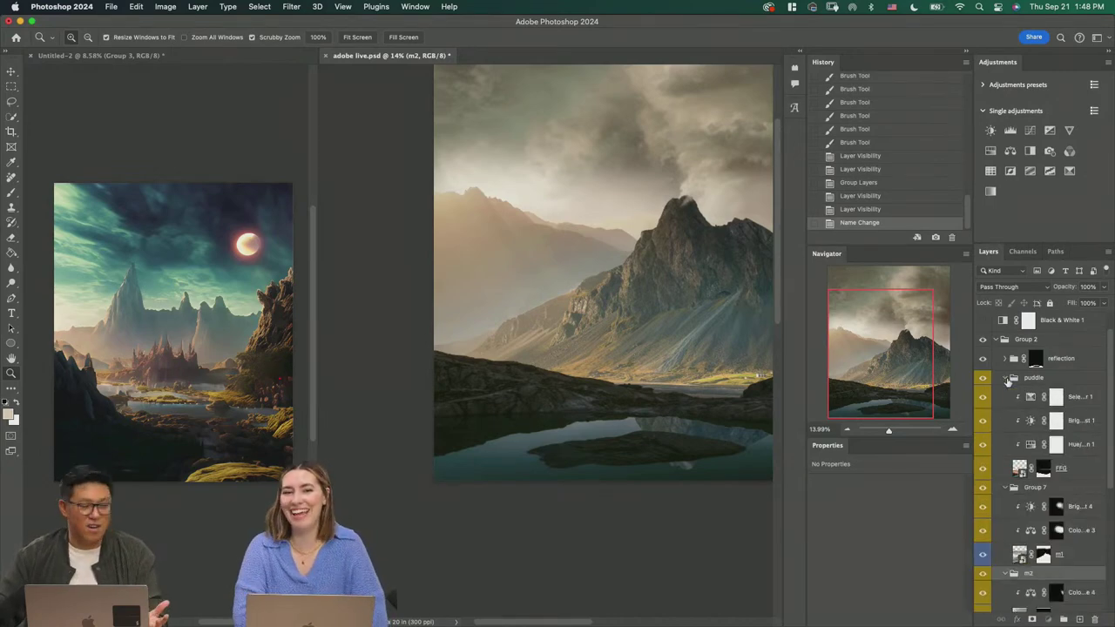
{"action": "left_click", "coordinate": [1008, 379]}
{"action": "left_click", "coordinate": [1007, 479]}
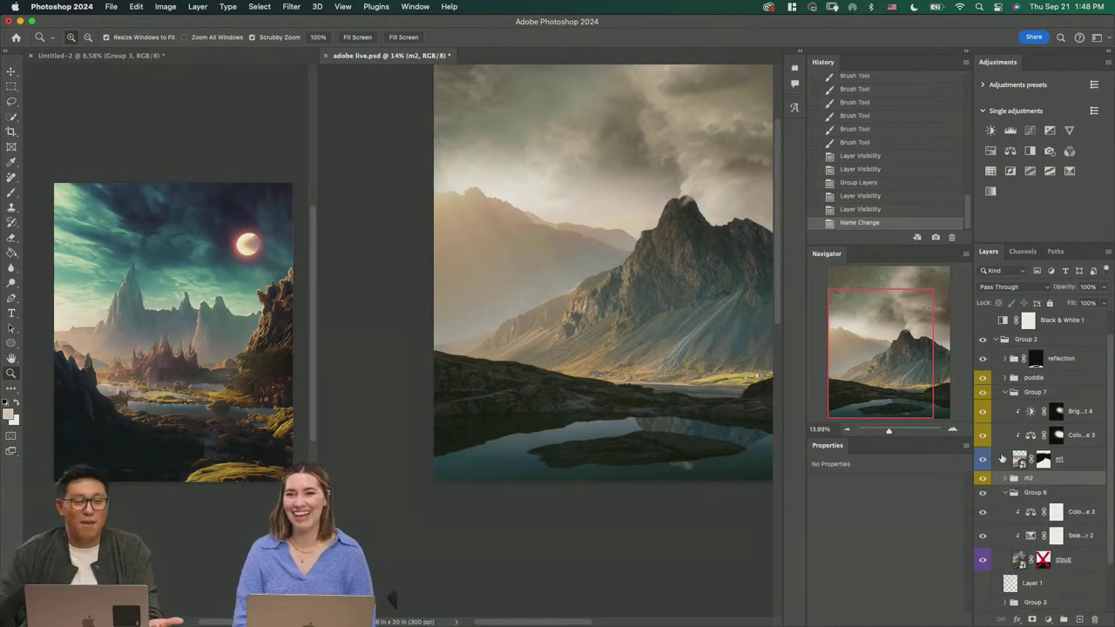
{"action": "left_click", "coordinate": [1005, 396]}
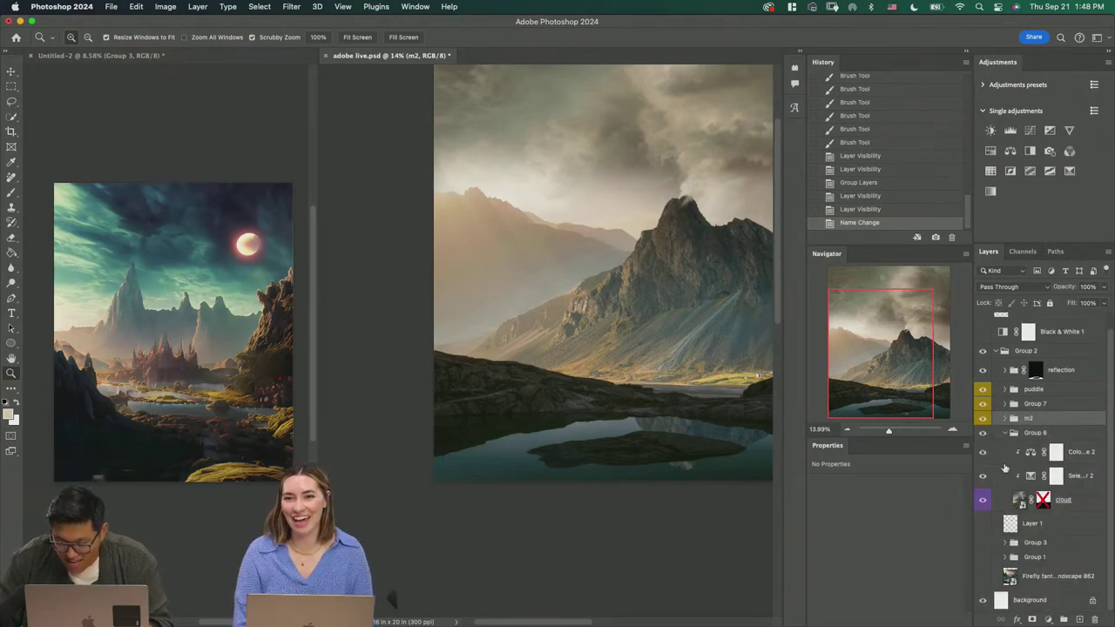
{"action": "left_click", "coordinate": [1006, 424]}
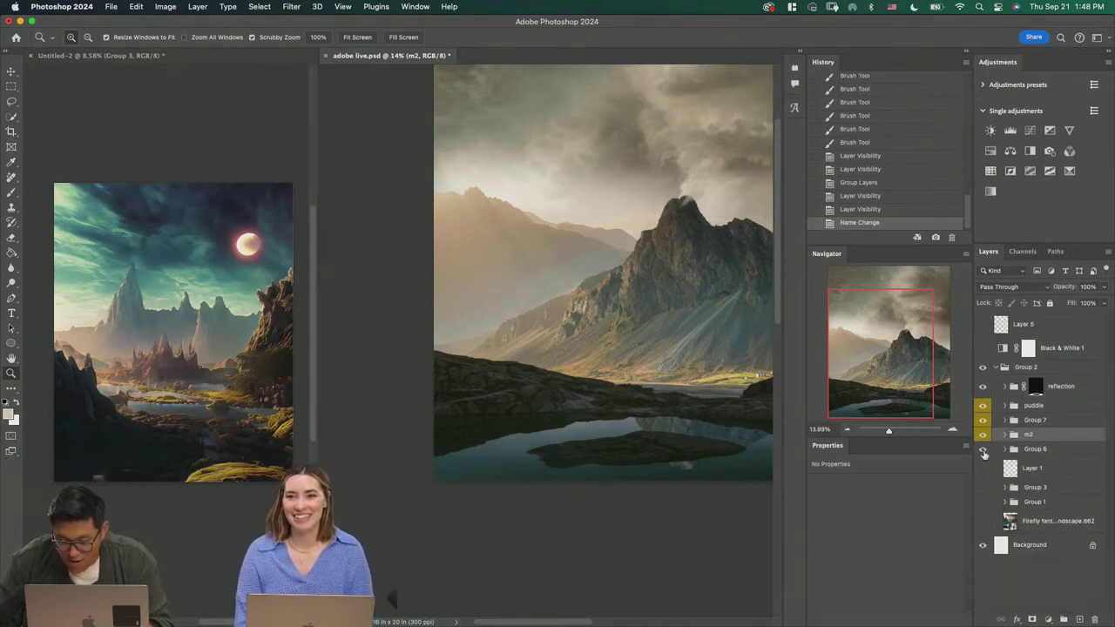
Step: Preview Group 6 off and on to identify its contents, and rename it cloud
{"action": "left_click", "coordinate": [983, 449]}
{"action": "left_click", "coordinate": [983, 449]}
{"action": "double_click", "coordinate": [1045, 450]}
{"action": "type", "text": "cloud"}
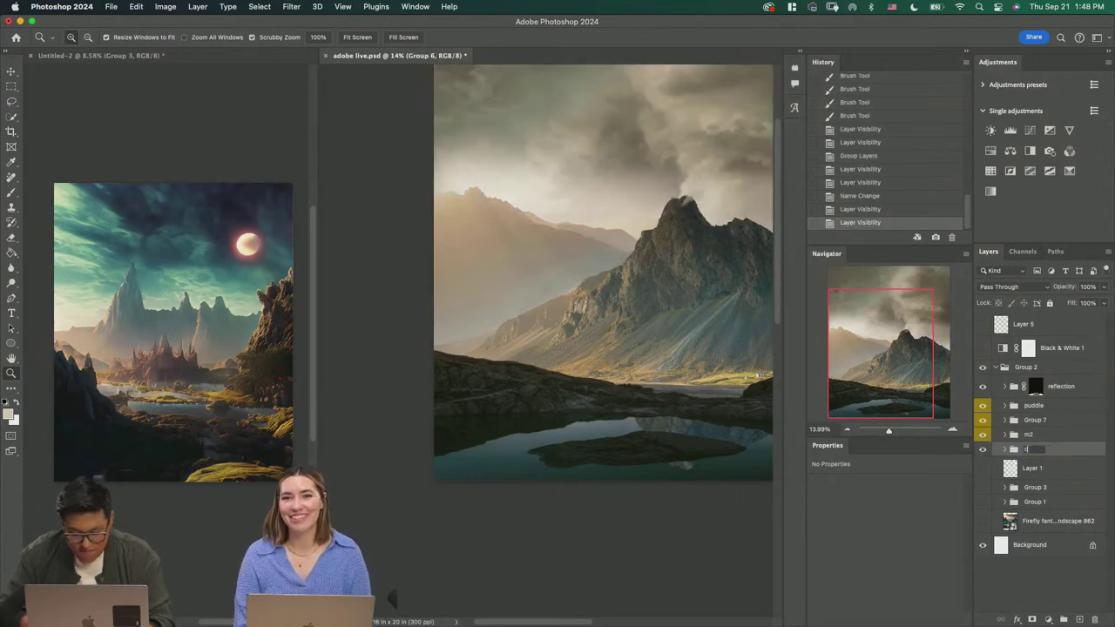
{"action": "key", "text": "Return"}
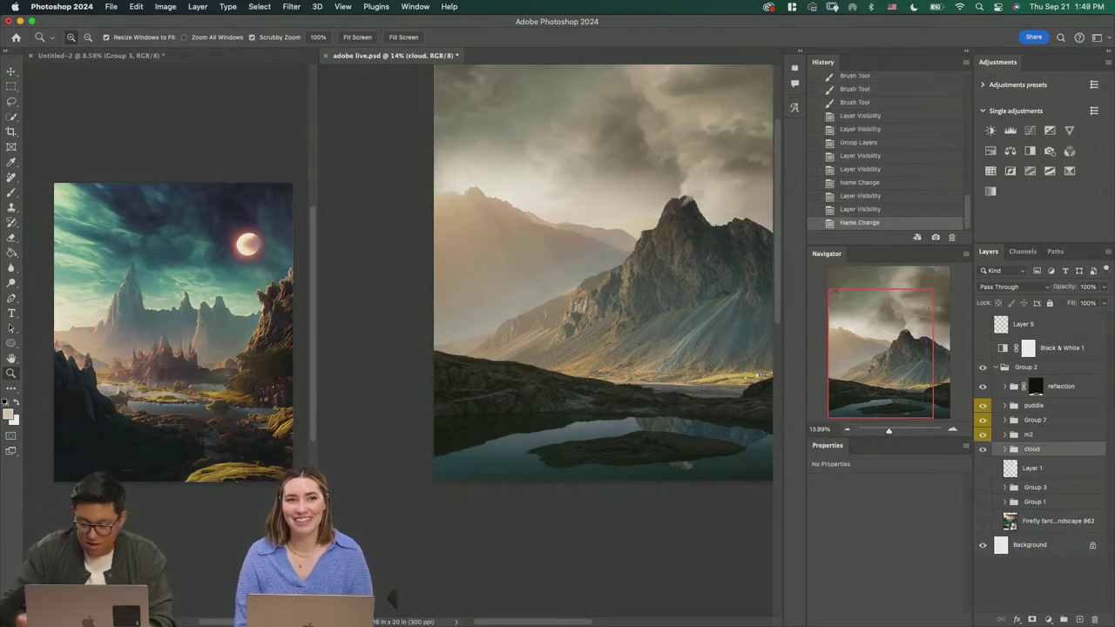
{"action": "left_click", "coordinate": [983, 449]}
{"action": "left_click", "coordinate": [983, 449]}
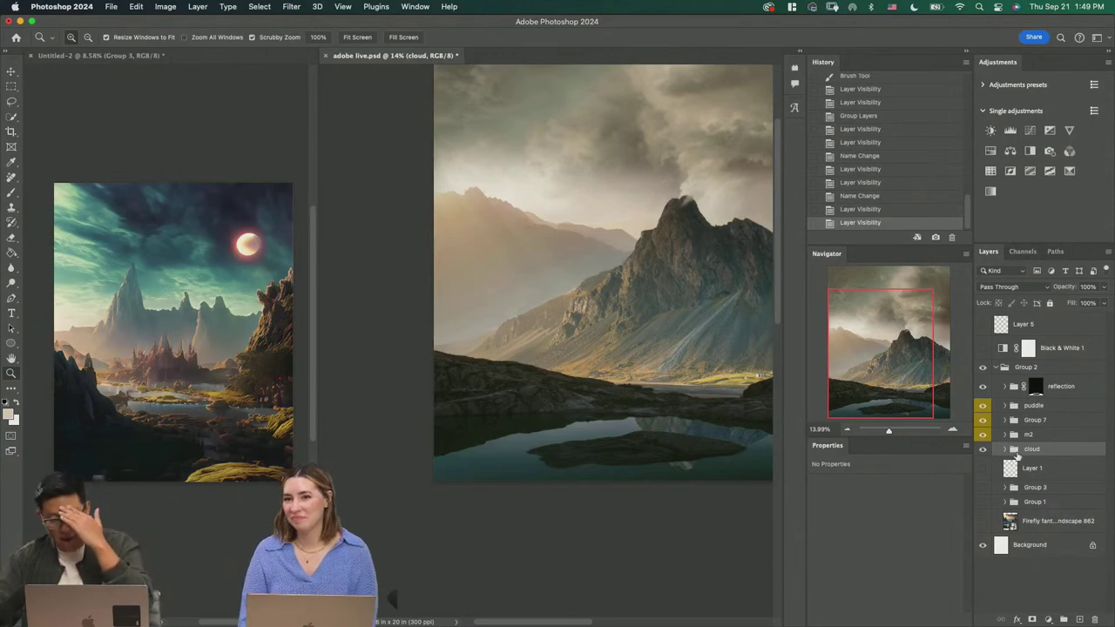
Step: Preview Group 7 off and on, and rename it m1
{"action": "left_click", "coordinate": [982, 422]}
{"action": "left_click", "coordinate": [983, 424]}
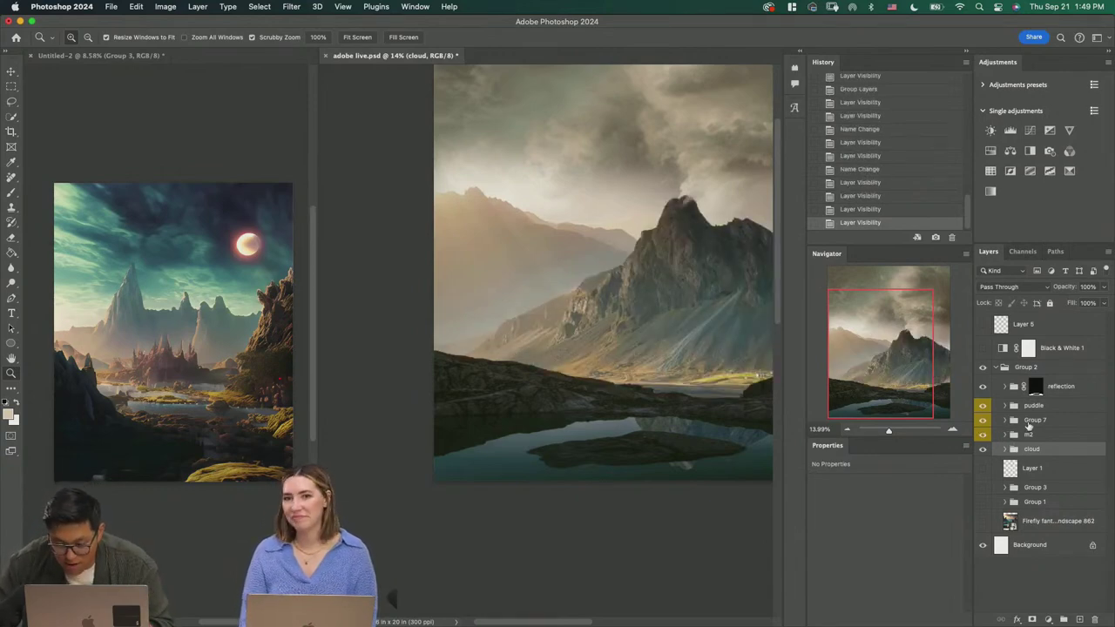
{"action": "double_click", "coordinate": [1029, 421]}
{"action": "type", "text": "m1"}
{"action": "key", "text": "Return"}
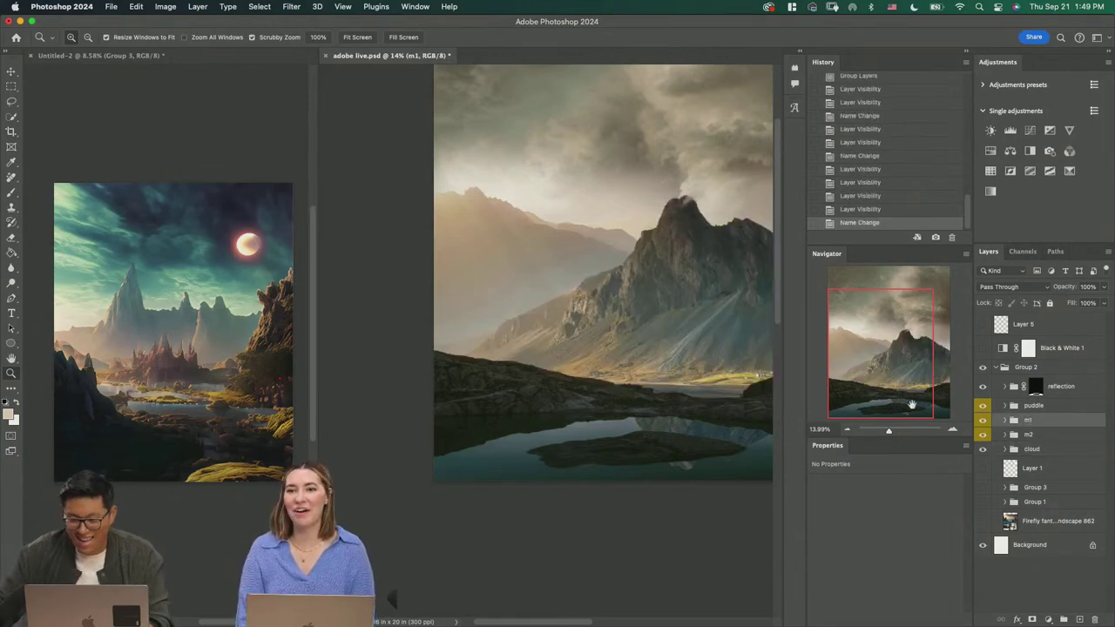
Step: Add a new layer directly above the m2 group and prepare a large soft beige brush at 30% opacity
{"action": "left_click", "coordinate": [1045, 435]}
{"action": "left_click", "coordinate": [1080, 619]}
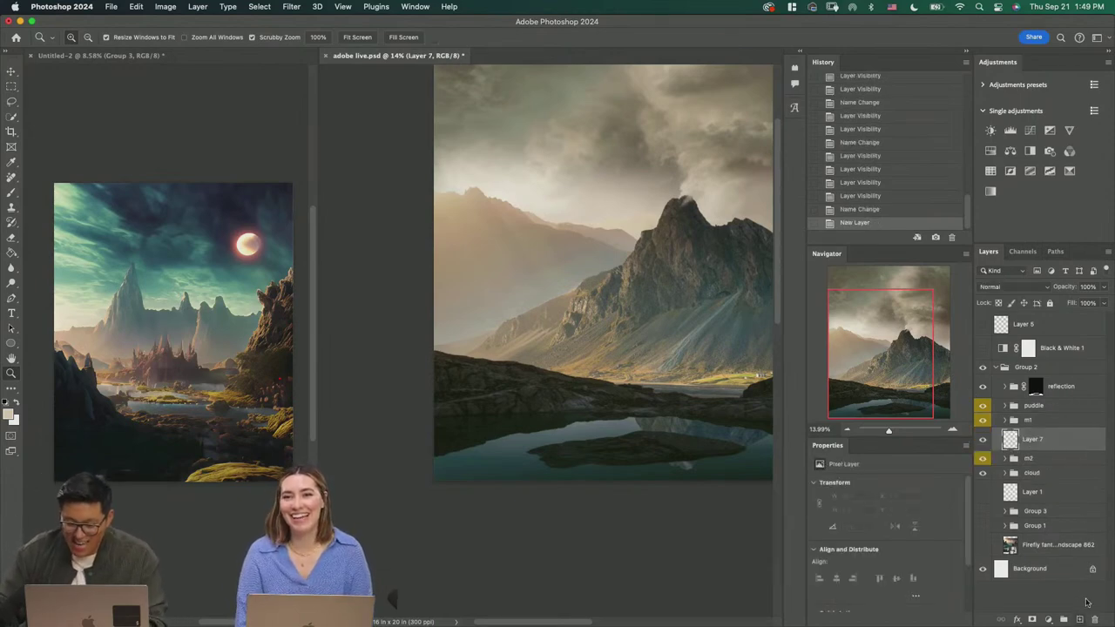
{"action": "key", "text": "b"}
{"action": "mouse_move", "coordinate": [500, 242]}
{"action": "left_mouse_down"}
{"action": "mouse_move", "coordinate": [464, 209]}
{"action": "mouse_move", "coordinate": [576, 242]}
{"action": "mouse_move", "coordinate": [562, 241]}
{"action": "left_mouse_up"}
{"action": "key", "text": "3"}
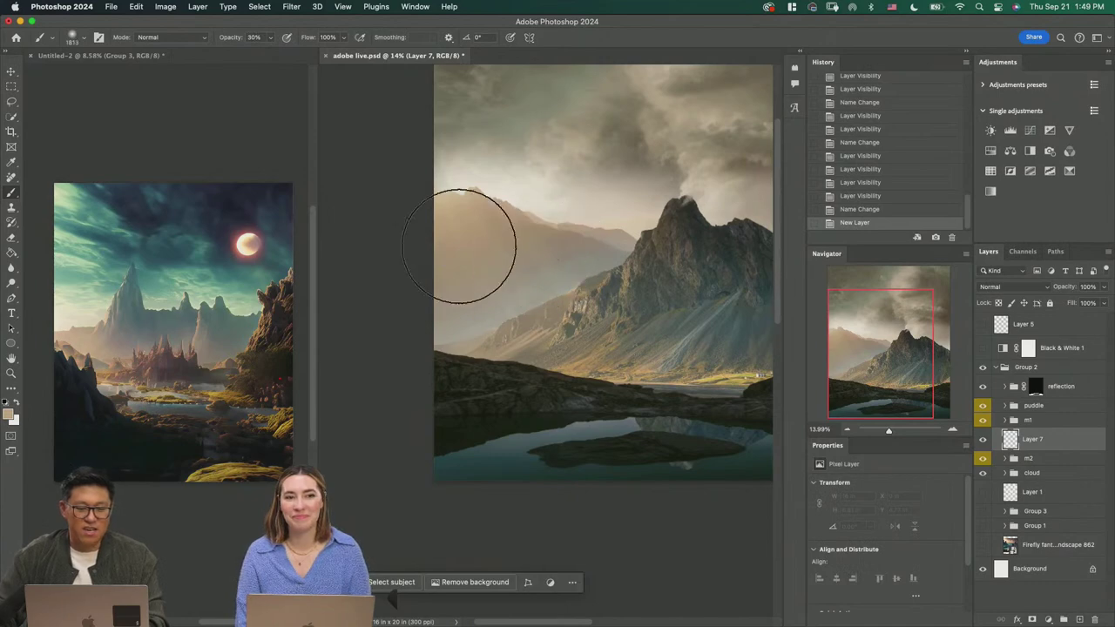
{"action": "left_click_drag", "start_coordinate": [459, 248], "coordinate": [533, 295]}
{"action": "key", "text": "super+z"}
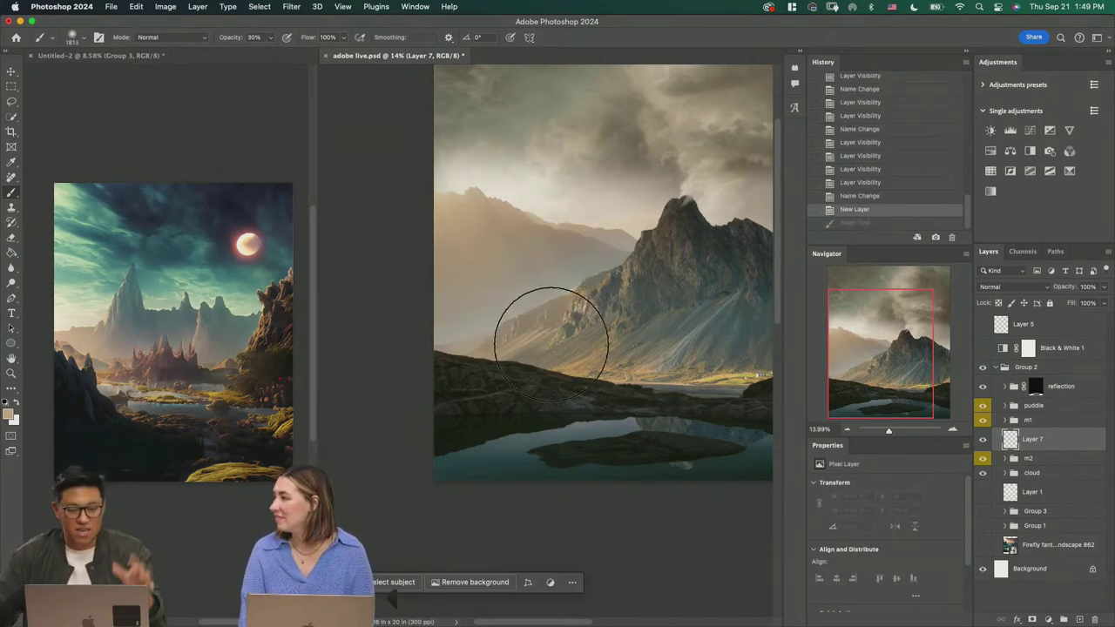
{"action": "left_click_drag", "start_coordinate": [486, 276], "coordinate": [579, 340]}
{"action": "key", "text": "super+z"}
{"action": "mouse_move", "coordinate": [461, 244]}
{"action": "left_mouse_down"}
{"action": "mouse_move", "coordinate": [456, 232]}
{"action": "mouse_move", "coordinate": [473, 219]}
{"action": "mouse_move", "coordinate": [519, 223]}
{"action": "left_mouse_up"}
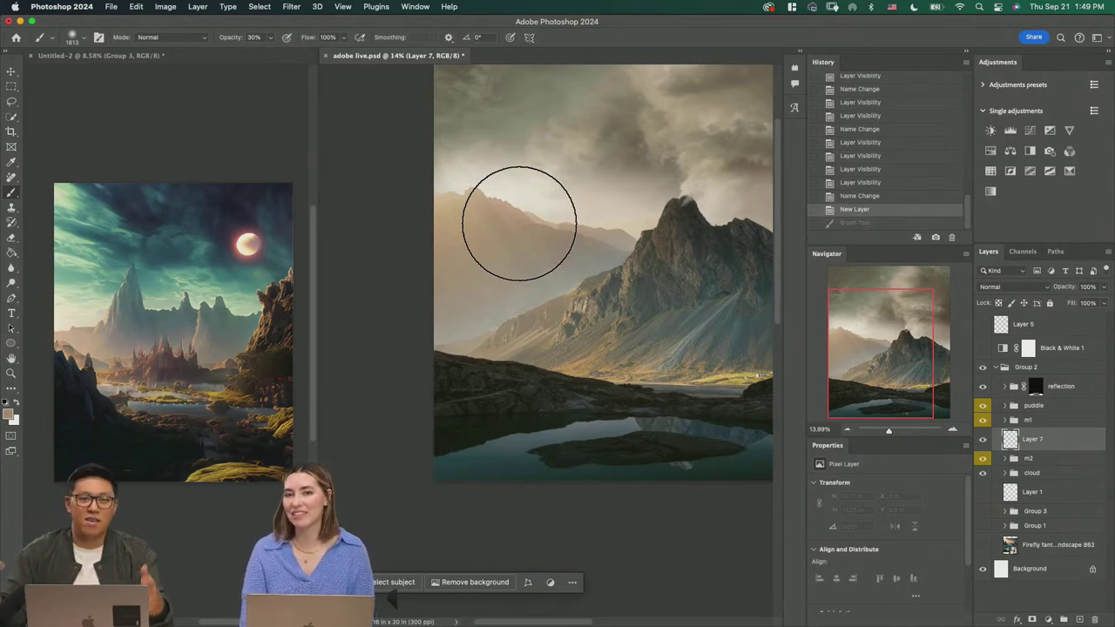
{"action": "left_click_drag", "start_coordinate": [532, 319], "coordinate": [638, 350]}
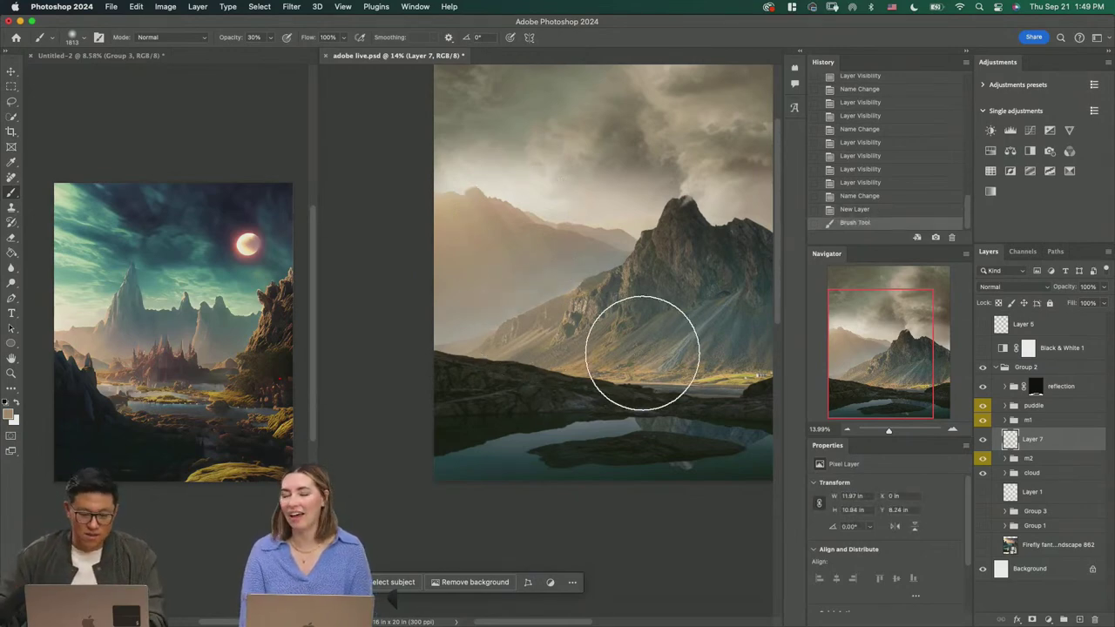
{"action": "key", "text": "super+z"}
Step: Paint soft beige haze at 30% opacity on Layer 7 behind the main slope, over the distant mountains' base
{"action": "mouse_move", "coordinate": [517, 304]}
{"action": "left_mouse_down"}
{"action": "mouse_move", "coordinate": [561, 323]}
{"action": "mouse_move", "coordinate": [589, 358]}
{"action": "left_mouse_up"}
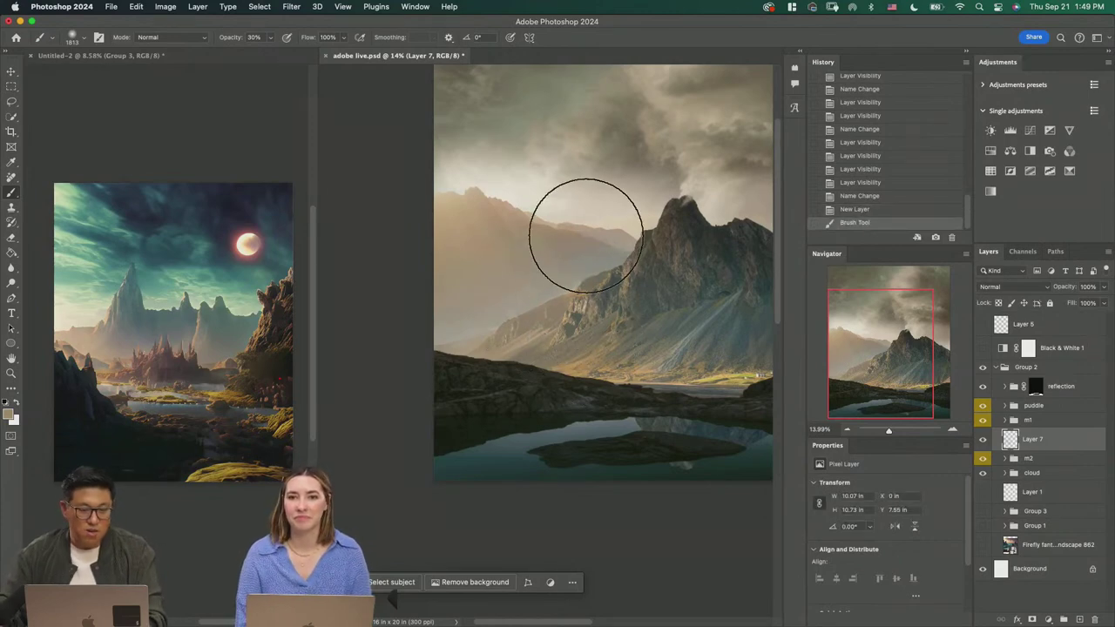
{"action": "key", "text": "z"}
{"action": "left_click", "coordinate": [600, 309]}
{"action": "left_click", "coordinate": [599, 309]}
{"action": "key", "text": "b"}
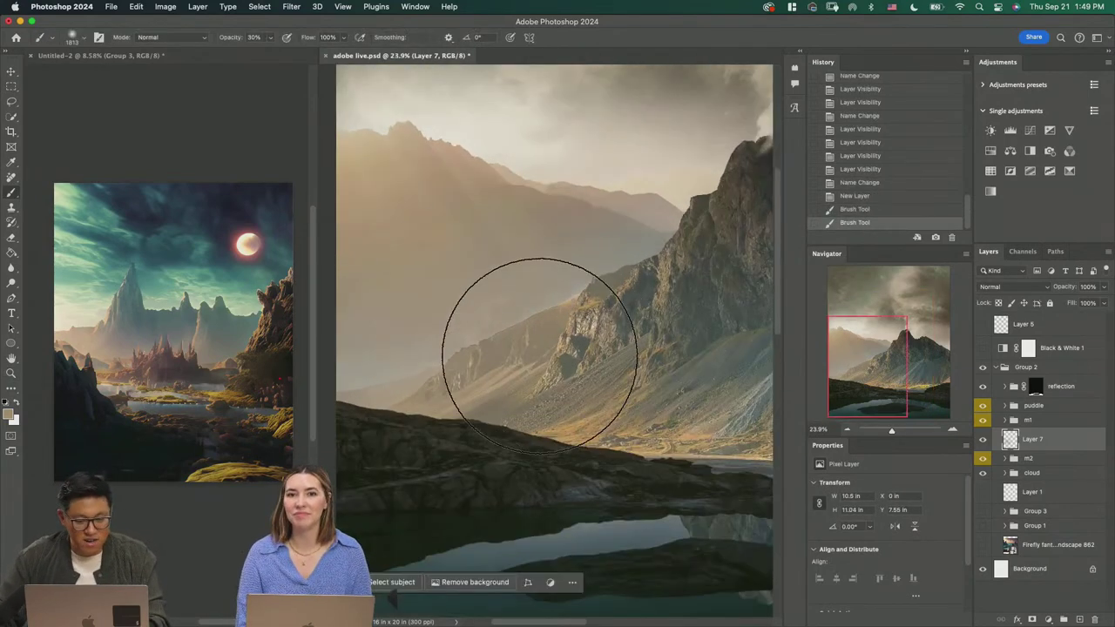
{"action": "left_click_drag", "start_coordinate": [538, 336], "coordinate": [493, 311]}
{"action": "left_click_drag", "start_coordinate": [409, 312], "coordinate": [431, 265]}
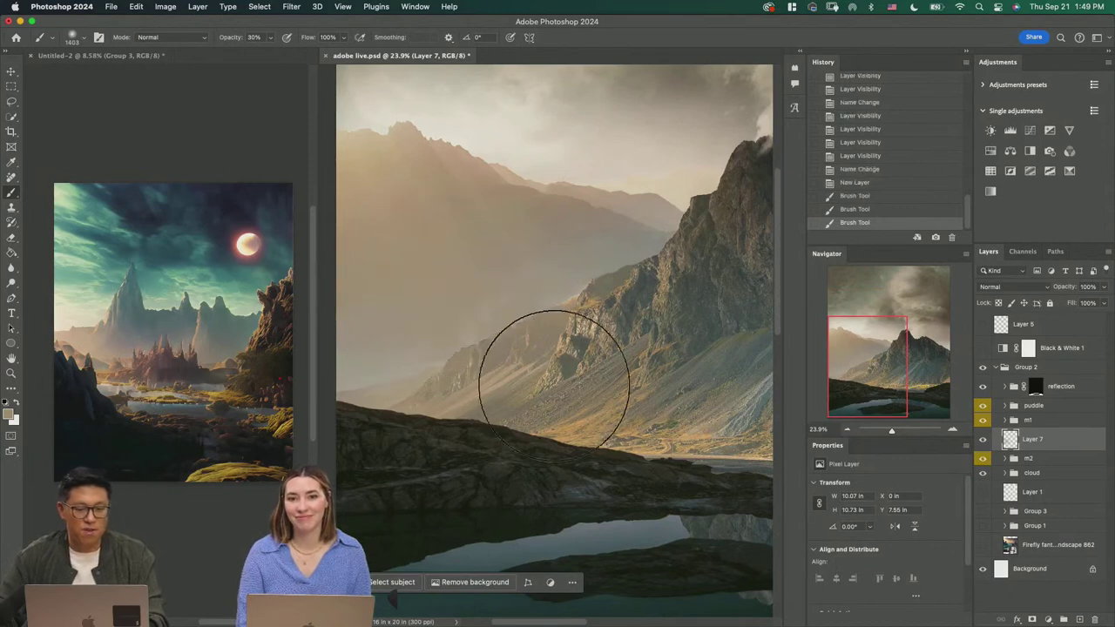
Step: Add another soft haze stroke on Layer 7 with a smaller brush of about 979 px and compare before and after
{"action": "key", "text": "z"}
{"action": "key", "text": "b"}
{"action": "left_click_drag", "start_coordinate": [489, 298], "coordinate": [485, 293]}
{"action": "key", "text": "super+z"}
{"action": "left_click_drag", "start_coordinate": [506, 245], "coordinate": [406, 252], "text": "ctrl+alt"}
{"action": "left_click_drag", "start_coordinate": [401, 254], "coordinate": [597, 445]}
{"action": "key", "text": "super+z"}
{"action": "key", "text": "super+shift+z"}
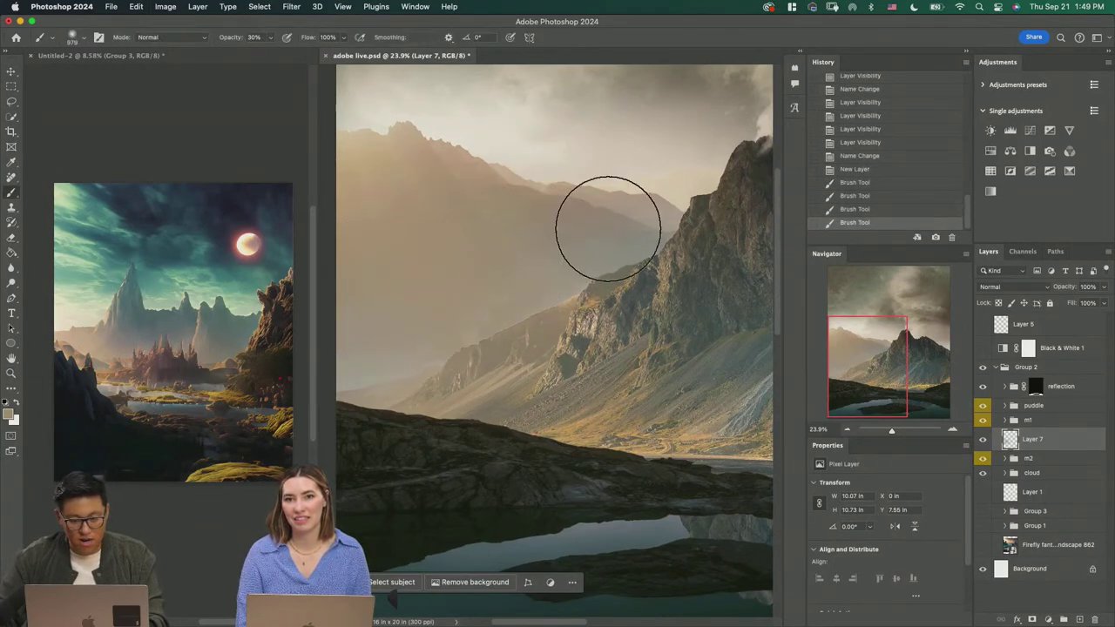
Step: Set Layer 7 to Screen blend mode at 18% opacity, check the whole composite, and save the document
{"action": "left_click", "coordinate": [1002, 286]}
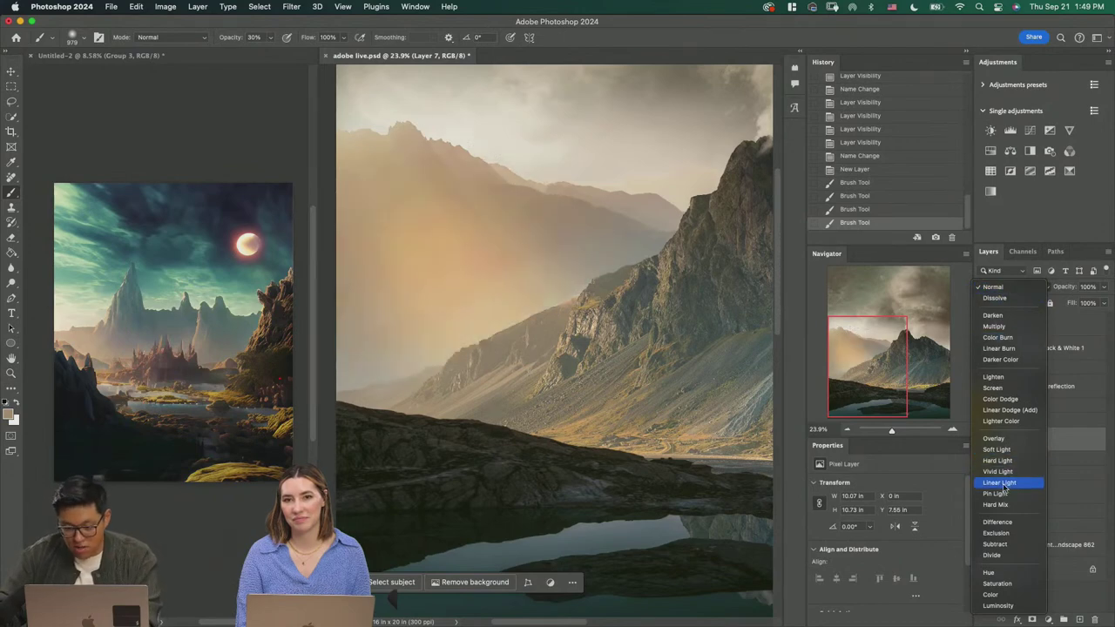
{"action": "left_click", "coordinate": [998, 388]}
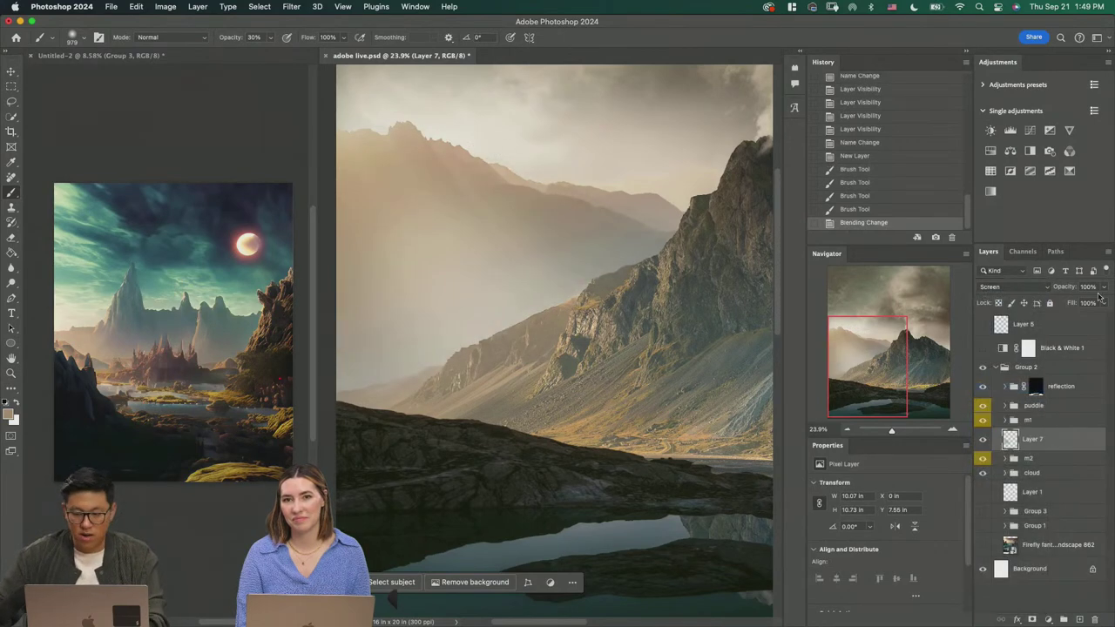
{"action": "mouse_move", "coordinate": [1063, 301]}
{"action": "left_mouse_down"}
{"action": "mouse_move", "coordinate": [1081, 302]}
{"action": "mouse_move", "coordinate": [1058, 303]}
{"action": "left_mouse_up"}
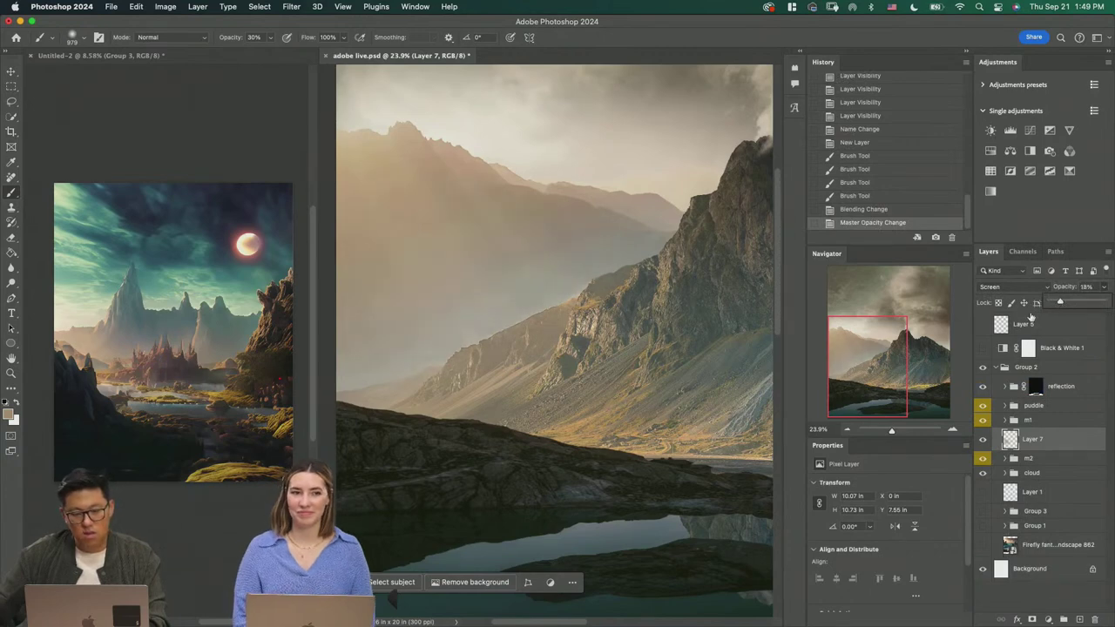
{"action": "key", "text": "z"}
{"action": "left_click_drag", "start_coordinate": [531, 293], "coordinate": [492, 352]}
{"action": "mouse_move", "coordinate": [585, 319]}
{"action": "left_mouse_down"}
{"action": "mouse_move", "coordinate": [620, 319]}
{"action": "mouse_move", "coordinate": [600, 318]}
{"action": "left_mouse_up"}
{"action": "key", "text": "cmd+s"}
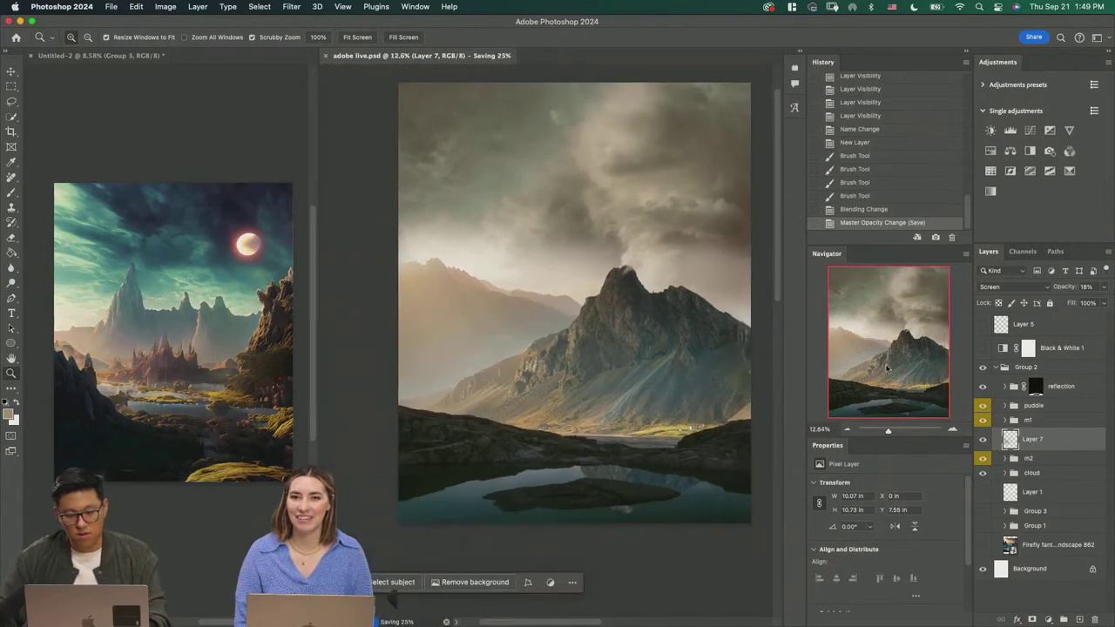
Step: Add a new layer above Black & White 1 and set its blend mode to Screen
{"action": "left_click", "coordinate": [1028, 348]}
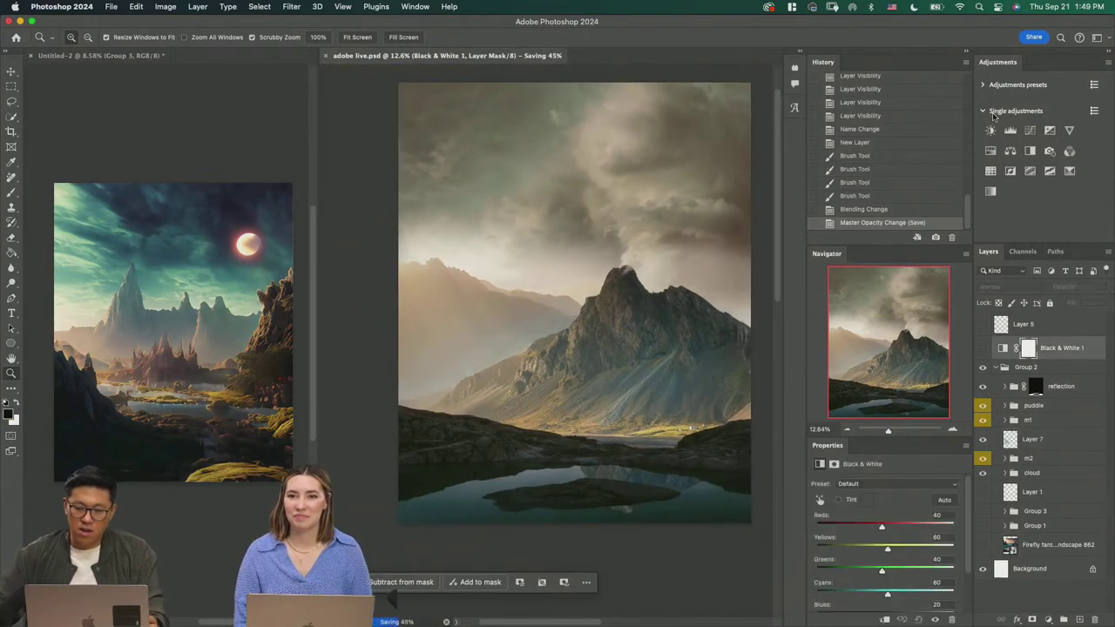
{"action": "key", "text": "super+alt+shift+n"}
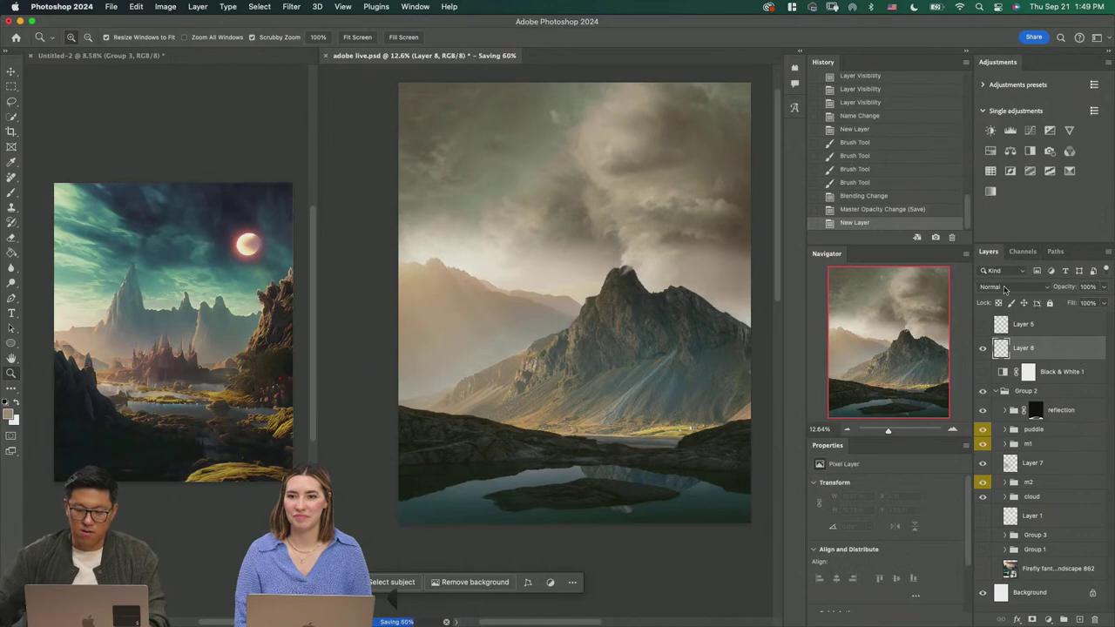
{"action": "left_click", "coordinate": [1010, 287]}
{"action": "left_click", "coordinate": [1002, 389]}
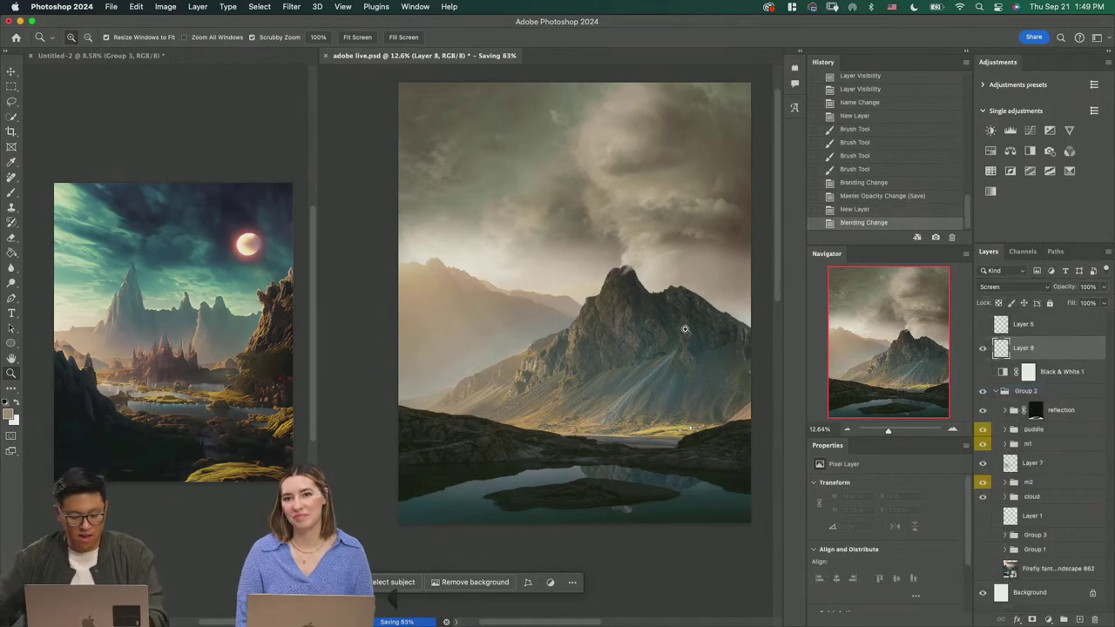
{"action": "key", "text": "b"}
{"action": "mouse_move", "coordinate": [553, 305]}
{"action": "left_mouse_down"}
{"action": "mouse_move", "coordinate": [454, 292]}
{"action": "mouse_move", "coordinate": [431, 265]}
{"action": "mouse_move", "coordinate": [446, 277]}
{"action": "left_mouse_up"}
{"action": "left_click_drag", "start_coordinate": [501, 249], "coordinate": [520, 257]}
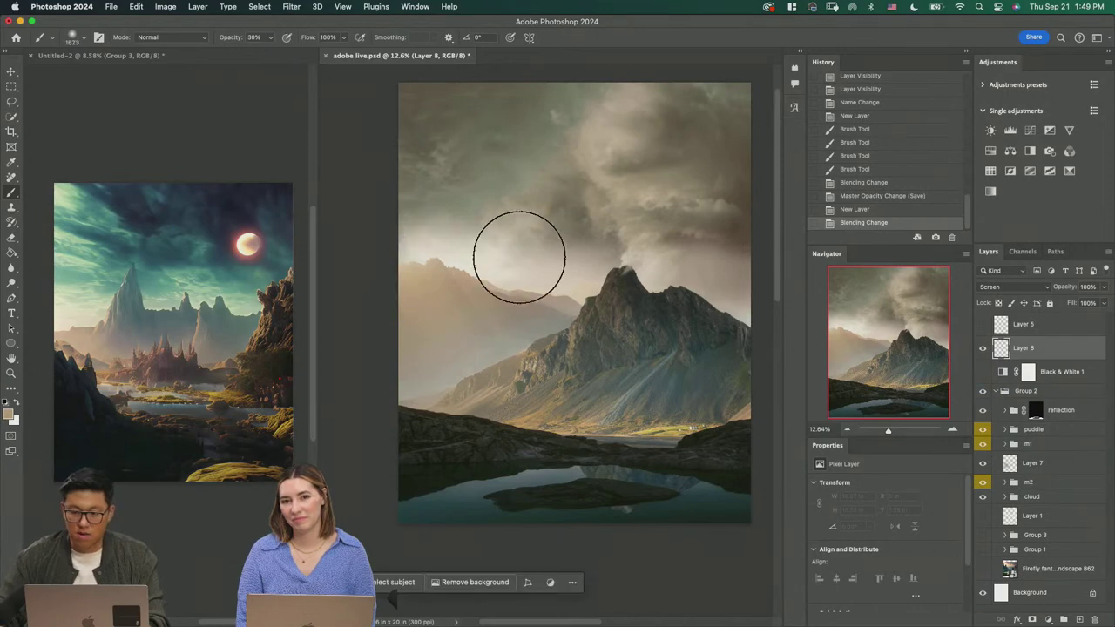
{"action": "mouse_move", "coordinate": [424, 254]}
{"action": "left_mouse_down"}
{"action": "mouse_move", "coordinate": [488, 291]}
{"action": "mouse_move", "coordinate": [501, 271]}
{"action": "mouse_move", "coordinate": [434, 264]}
{"action": "left_mouse_up"}
{"action": "key", "text": "super+z"}
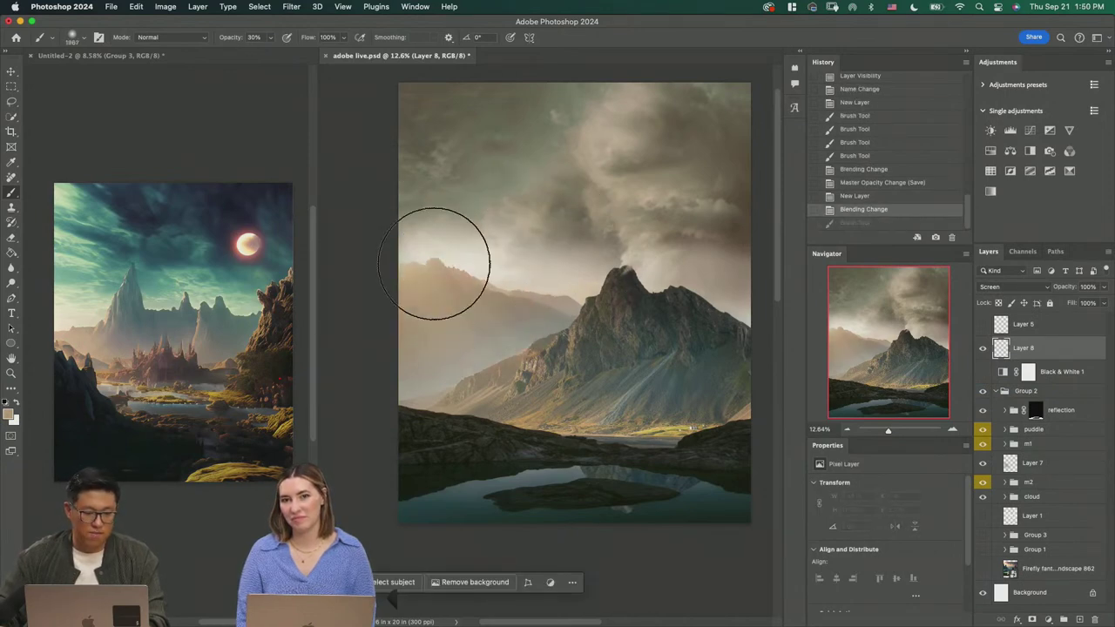
Step: Set the foreground colour to a saturated orange with a hue of about 32°
{"action": "left_click", "coordinate": [11, 410]}
{"action": "left_click_drag", "start_coordinate": [739, 320], "coordinate": [774, 289]}
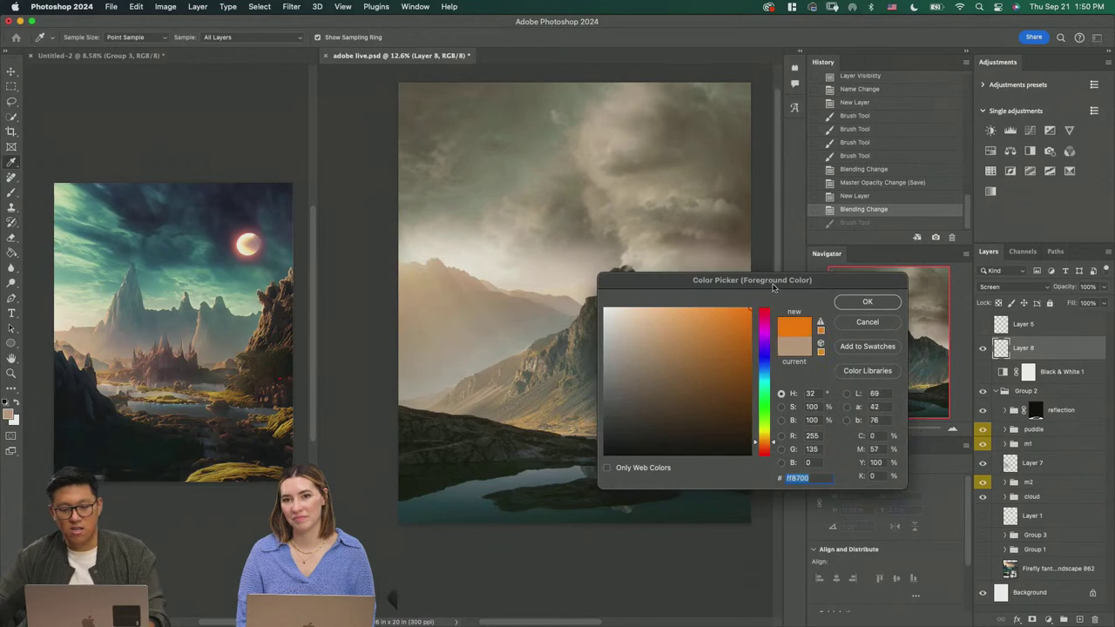
{"action": "left_click_drag", "start_coordinate": [745, 334], "coordinate": [754, 324]}
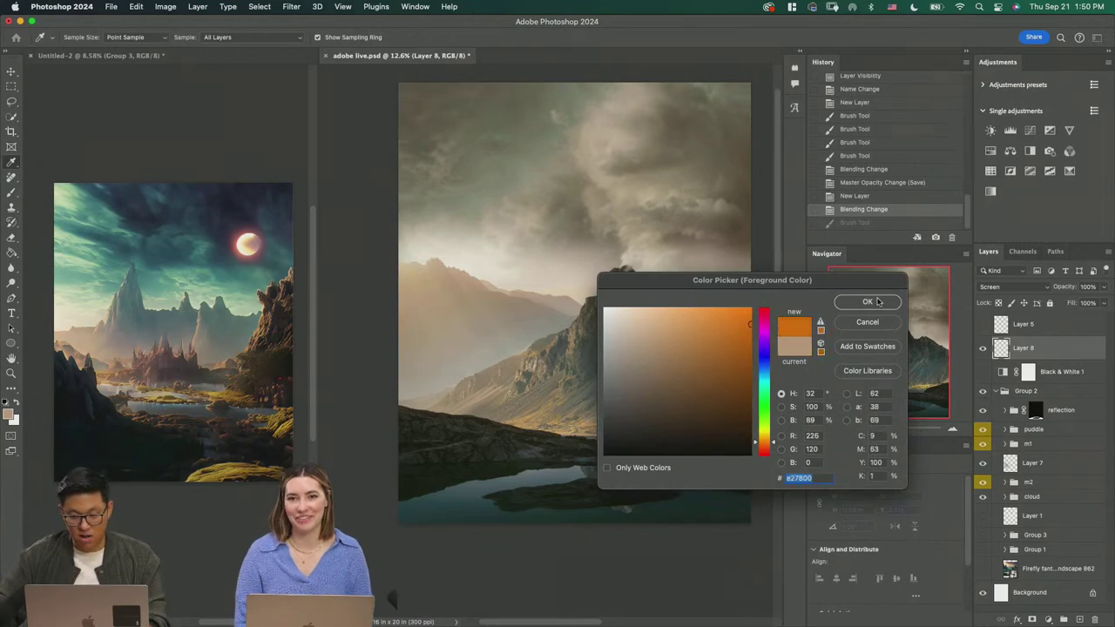
{"action": "left_click_drag", "start_coordinate": [747, 370], "coordinate": [754, 370]}
{"action": "left_click_drag", "start_coordinate": [743, 321], "coordinate": [763, 320]}
{"action": "left_click", "coordinate": [868, 301]}
Step: Swap the foreground and background colours and set the new foreground to a light warm yellow with a hue of about 37°
{"action": "left_click", "coordinate": [10, 417]}
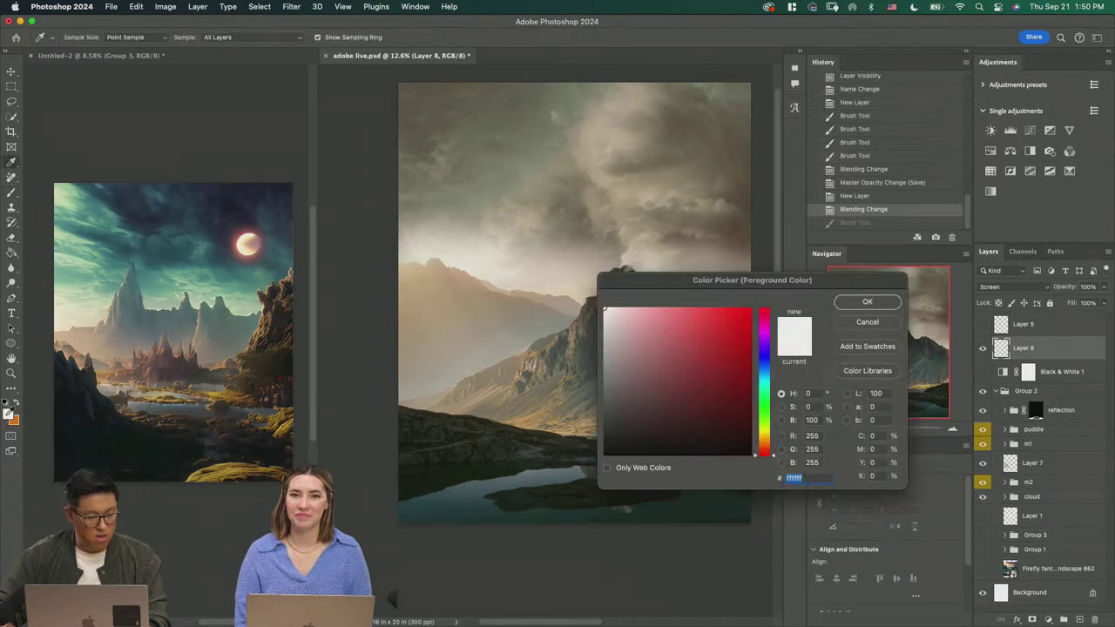
{"action": "left_click_drag", "start_coordinate": [764, 448], "coordinate": [764, 441]}
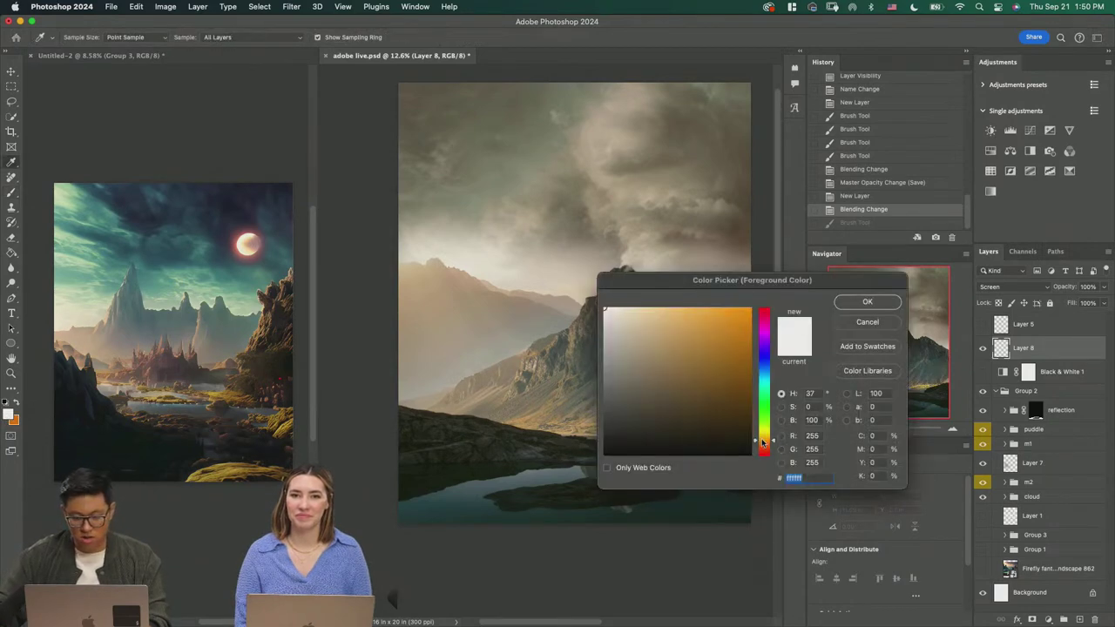
{"action": "left_click", "coordinate": [675, 308]}
{"action": "left_click", "coordinate": [867, 301]}
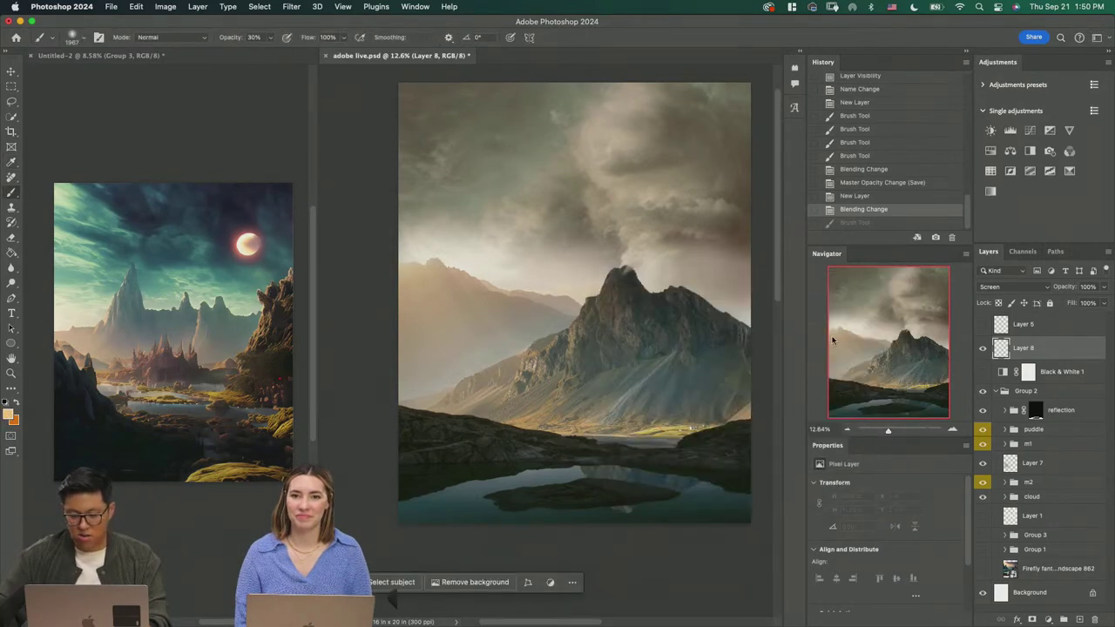
Step: Paint an orange glow on Layer 8 in the sky above the main peak with a very large soft brush at 30% opacity
{"action": "left_click_drag", "start_coordinate": [539, 205], "coordinate": [530, 216]}
{"action": "key", "text": "8"}
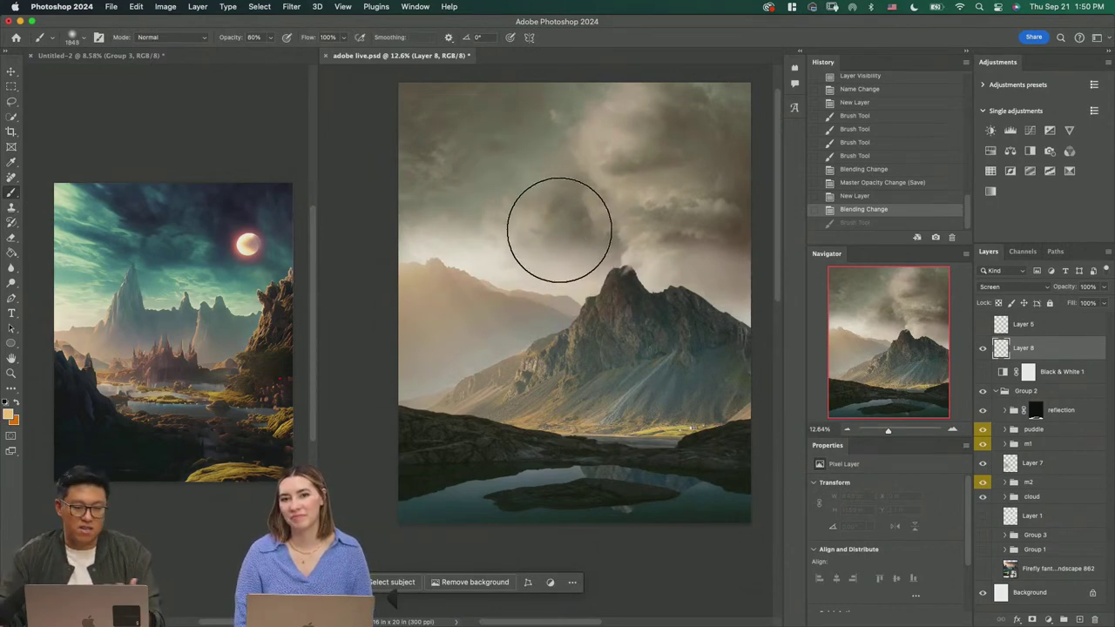
{"action": "left_click_drag", "start_coordinate": [561, 224], "coordinate": [605, 218]}
{"action": "key", "text": "6"}
{"action": "key", "text": "3"}
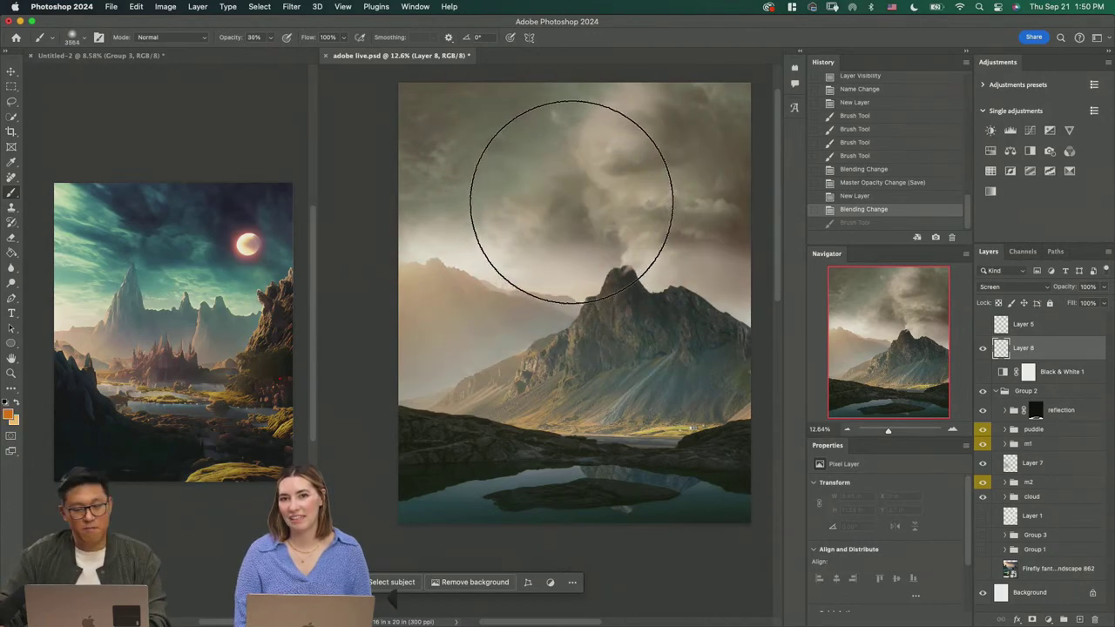
{"action": "mouse_move", "coordinate": [572, 193]}
{"action": "left_mouse_down"}
{"action": "mouse_move", "coordinate": [584, 199]}
{"action": "mouse_move", "coordinate": [505, 205]}
{"action": "mouse_move", "coordinate": [594, 203]}
{"action": "mouse_move", "coordinate": [544, 208]}
{"action": "mouse_move", "coordinate": [578, 207]}
{"action": "left_mouse_up"}
{"action": "left_click", "coordinate": [582, 208]}
{"action": "left_click", "coordinate": [586, 203]}
Step: Build up the glow's centre on Layer 8 with smaller light-yellow dabs and a small white core
{"action": "key", "text": "x"}
{"action": "left_click", "coordinate": [577, 206]}
{"action": "left_click", "coordinate": [578, 208]}
{"action": "left_click", "coordinate": [579, 207]}
{"action": "left_click", "coordinate": [583, 207]}
{"action": "key", "text": "d"}
{"action": "left_click", "coordinate": [574, 209]}
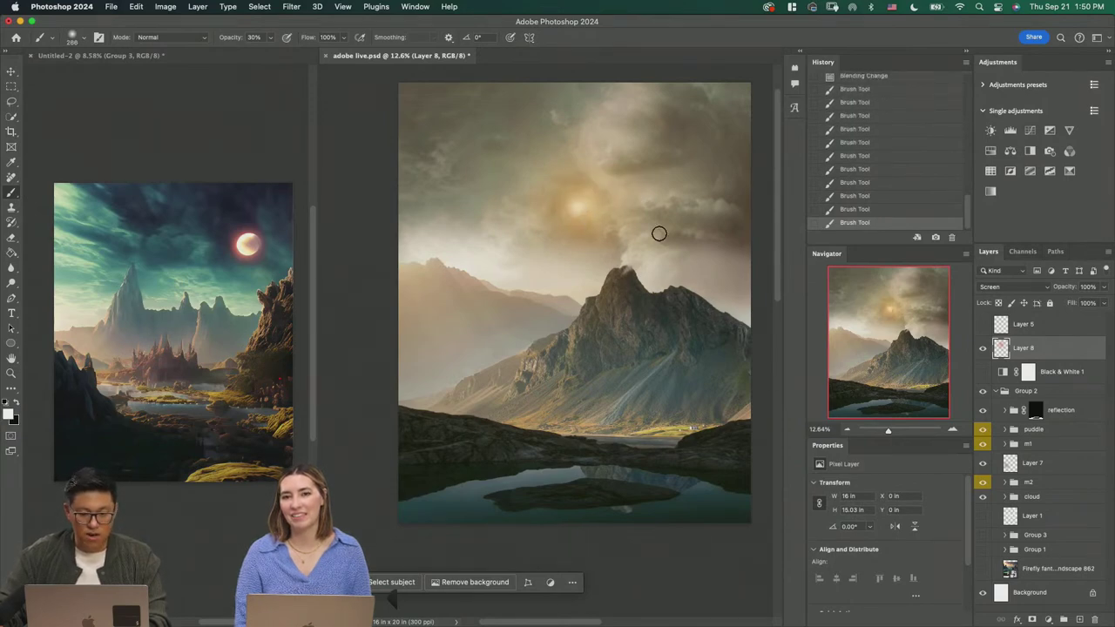
Step: Move the painted glow on Layer 8 away from the main peak to the sky above the distant mountains
{"action": "key", "text": "v"}
{"action": "mouse_move", "coordinate": [633, 288]}
{"action": "left_mouse_down"}
{"action": "mouse_move", "coordinate": [634, 270]}
{"action": "mouse_move", "coordinate": [588, 248]}
{"action": "left_mouse_up"}
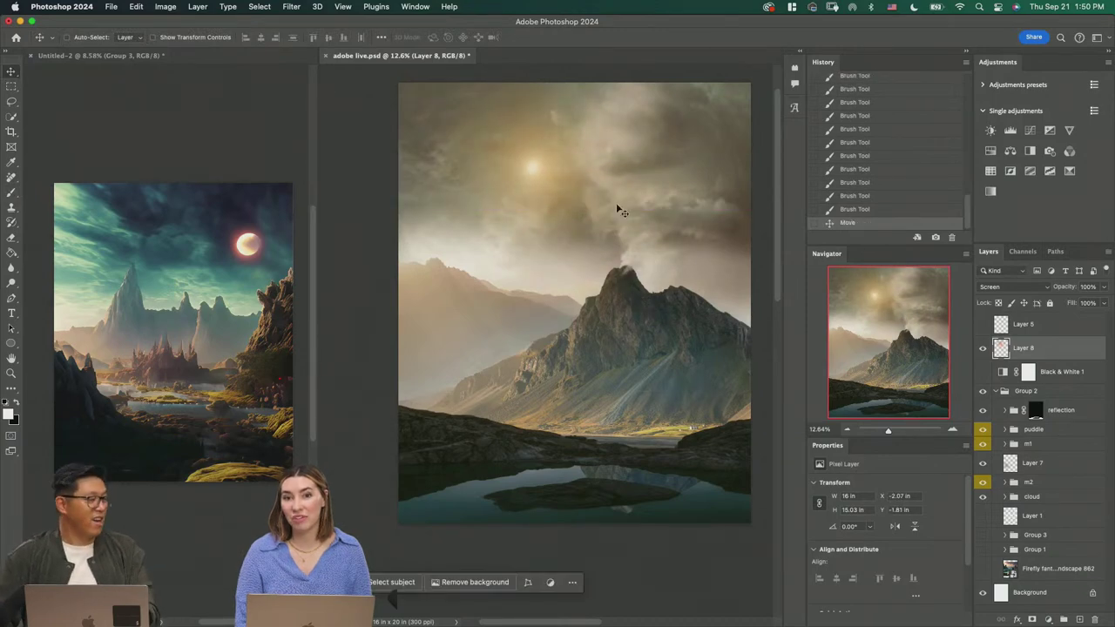
{"action": "key", "text": "z"}
{"action": "left_click_drag", "start_coordinate": [558, 169], "coordinate": [594, 248]}
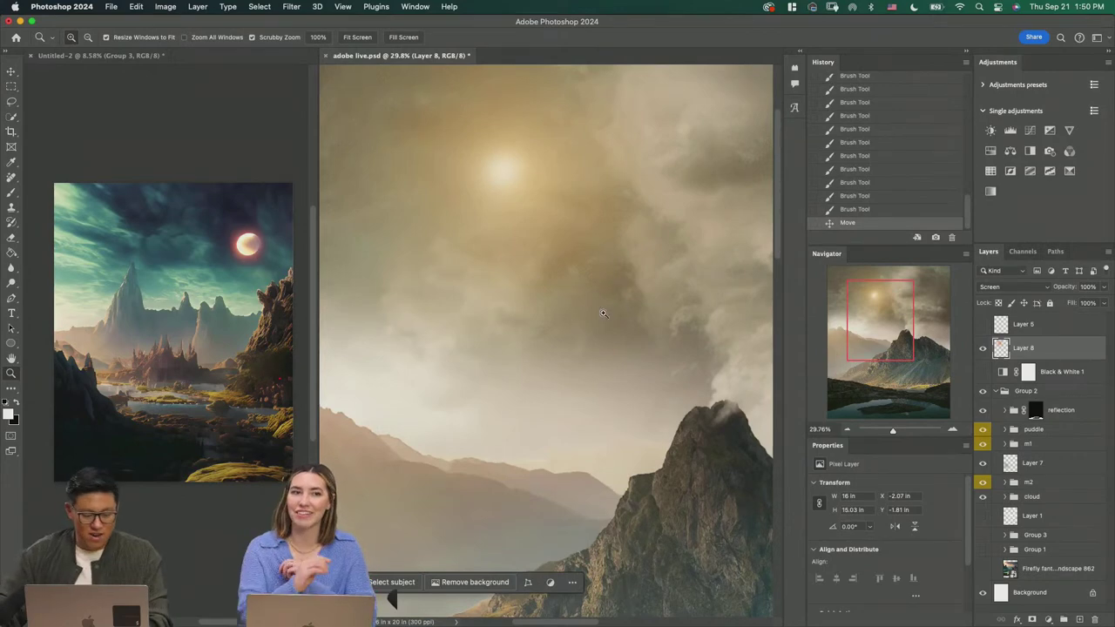
{"action": "left_click_drag", "start_coordinate": [586, 319], "coordinate": [545, 325]}
{"action": "key", "text": "v"}
{"action": "left_click_drag", "start_coordinate": [628, 287], "coordinate": [583, 327]}
{"action": "key", "text": "z"}
{"action": "left_click_drag", "start_coordinate": [578, 324], "coordinate": [489, 342]}
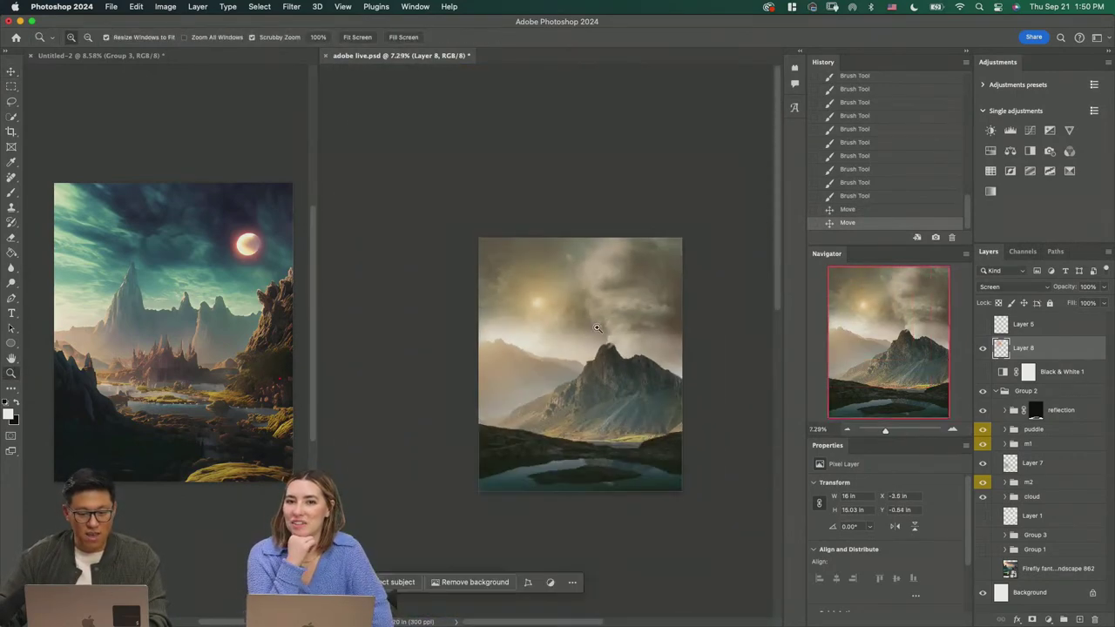
Step: Scale Layer 8's glow up to about 158.5% and place it at the distant mountain ridge on the image's left edge
{"action": "scroll", "coordinate": [597, 328], "scroll_direction": "up", "scroll_amount": 1}
{"action": "key", "text": "ctrl+t"}
{"action": "left_click_drag", "start_coordinate": [662, 324], "coordinate": [779, 324]}
{"action": "left_click_drag", "start_coordinate": [629, 313], "coordinate": [499, 374]}
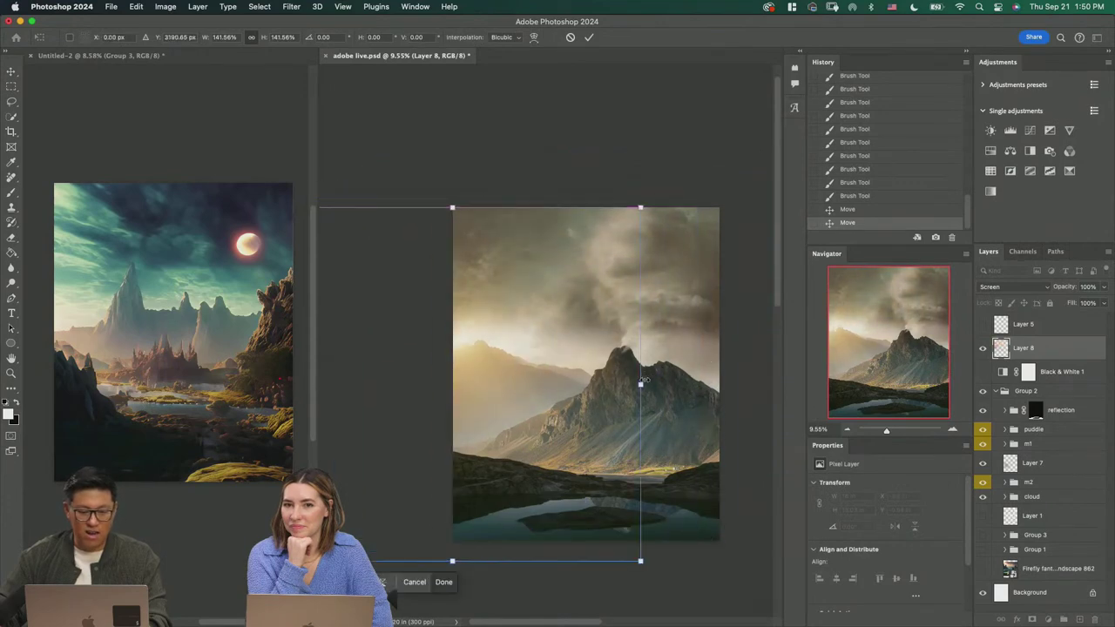
{"action": "left_click_drag", "start_coordinate": [643, 381], "coordinate": [640, 324]}
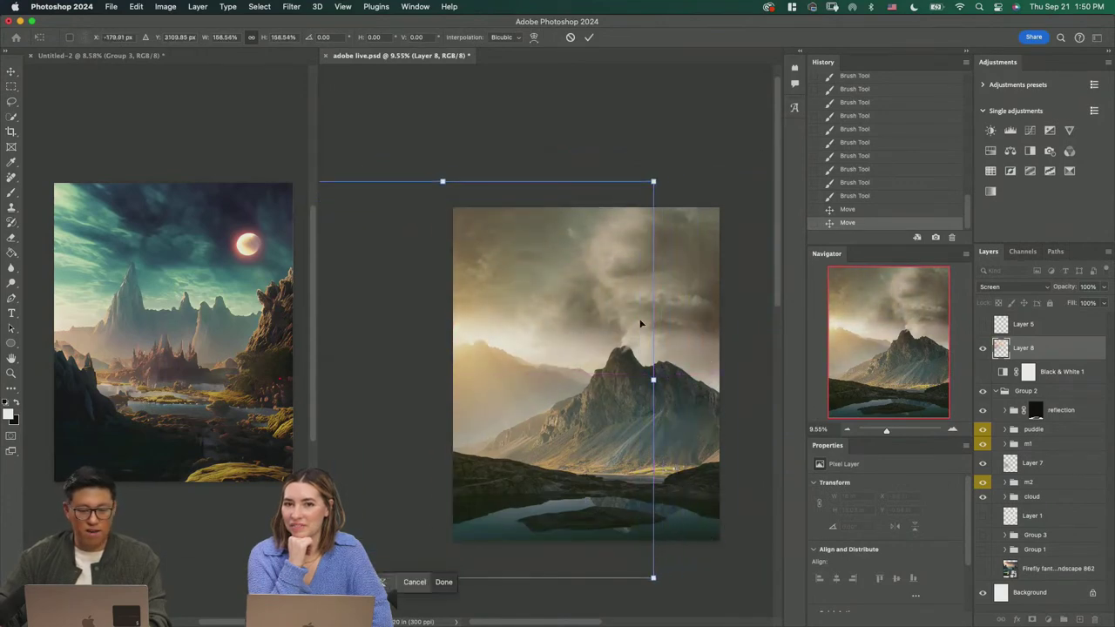
{"action": "key", "text": "Return"}
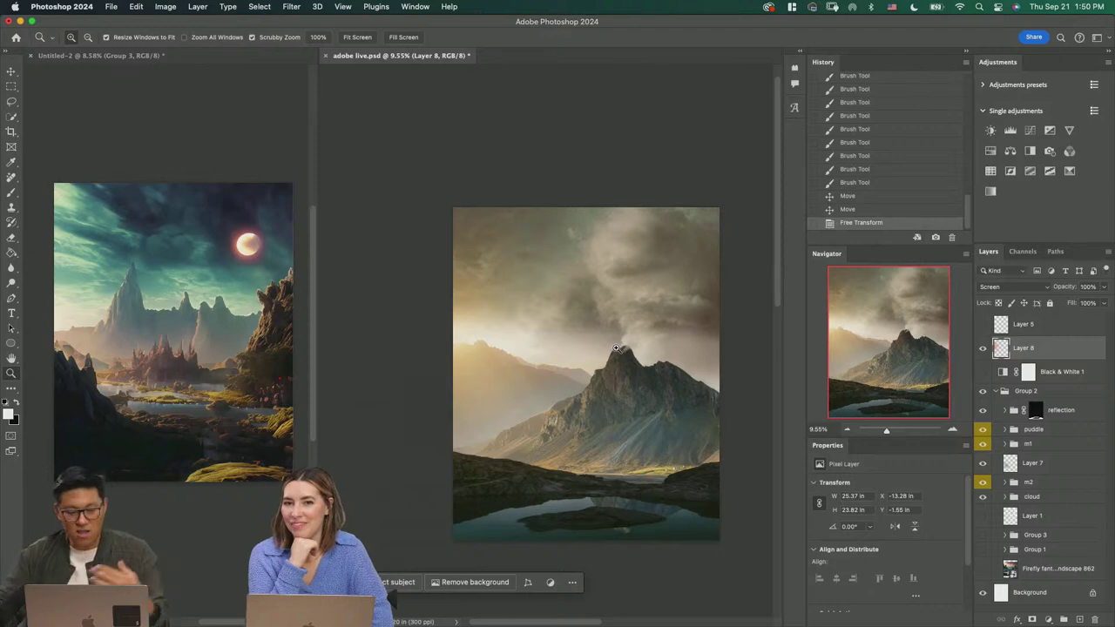
Step: Reduce Layer 8's opacity to 68% and nudge the glow slightly down and to the right
{"action": "mouse_move", "coordinate": [1103, 287]}
{"action": "left_mouse_down"}
{"action": "mouse_move", "coordinate": [1061, 302]}
{"action": "mouse_move", "coordinate": [1089, 303]}
{"action": "left_mouse_up"}
{"action": "key", "text": "c"}
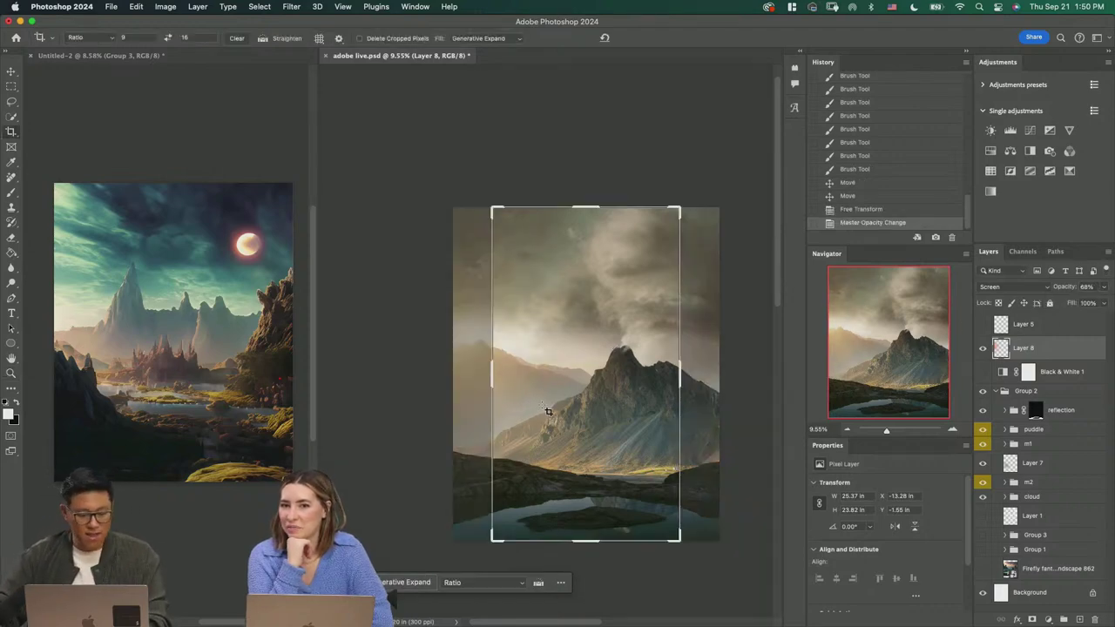
{"action": "key", "text": "v"}
{"action": "mouse_move", "coordinate": [548, 410]}
{"action": "left_mouse_down"}
{"action": "mouse_move", "coordinate": [542, 387]}
{"action": "mouse_move", "coordinate": [544, 405]}
{"action": "left_mouse_up"}
Step: Save the document and check the glow across the whole composite
{"action": "key", "text": "z"}
{"action": "left_click_drag", "start_coordinate": [503, 356], "coordinate": [526, 356]}
{"action": "key", "text": "super+s"}
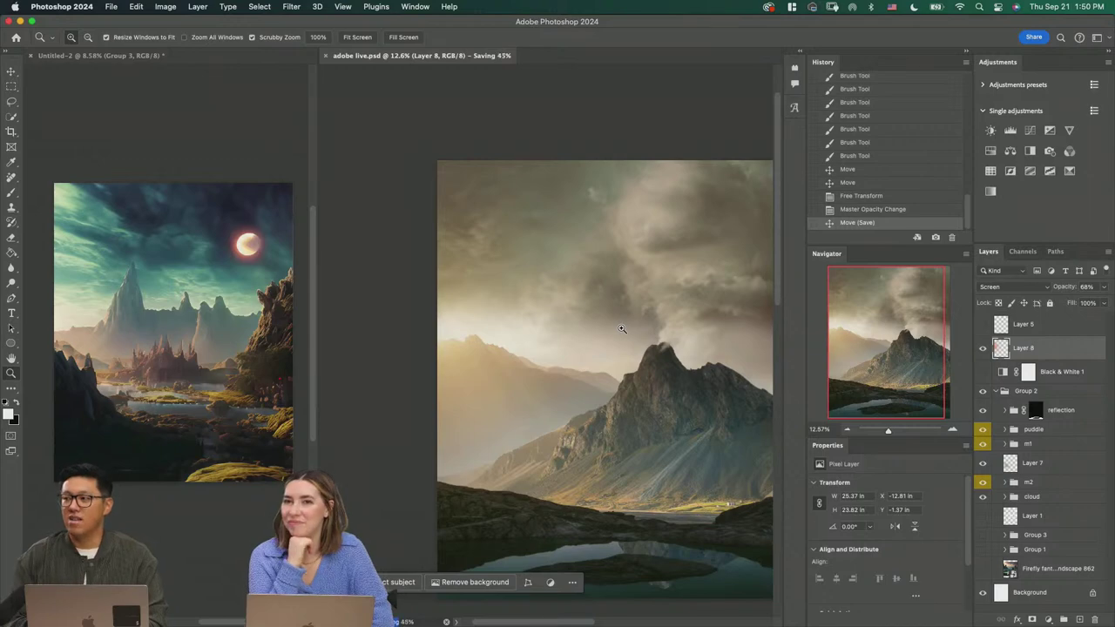
{"action": "left_click_drag", "start_coordinate": [622, 329], "coordinate": [572, 340]}
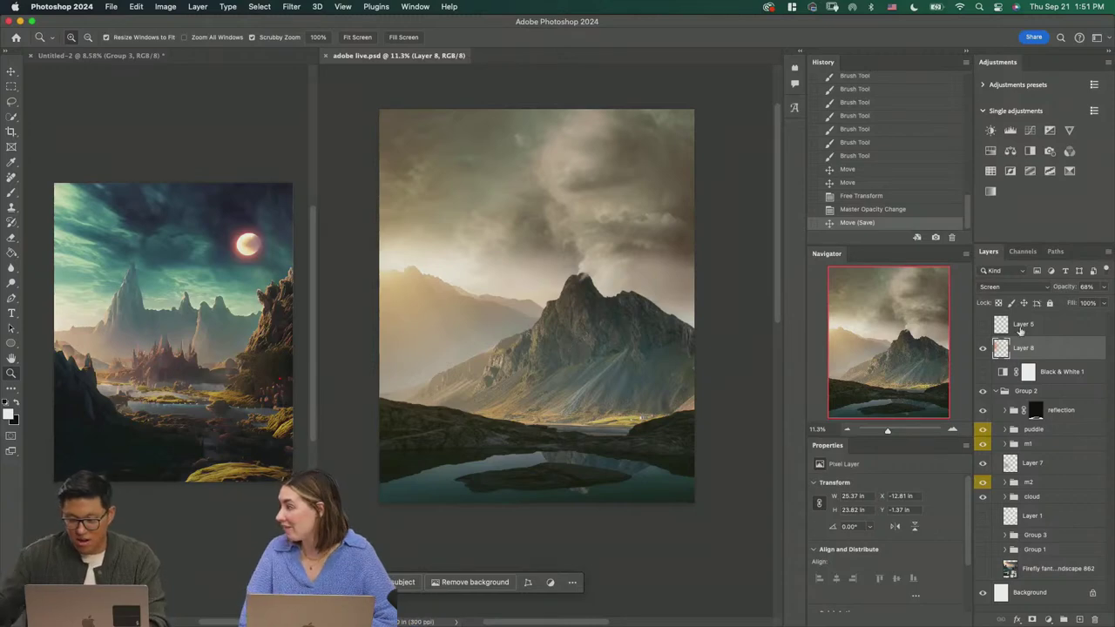
Step: Add a Gradient Map adjustment above Layer 8 and set its blend mode to Soft Light
{"action": "left_click", "coordinate": [1048, 620]}
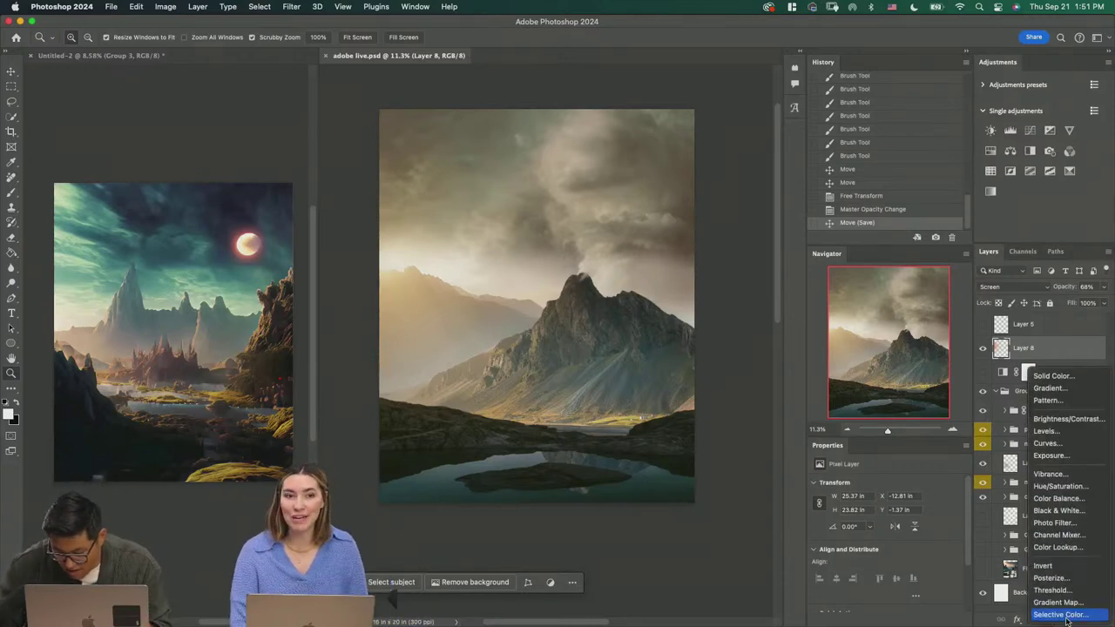
{"action": "left_click", "coordinate": [1057, 602]}
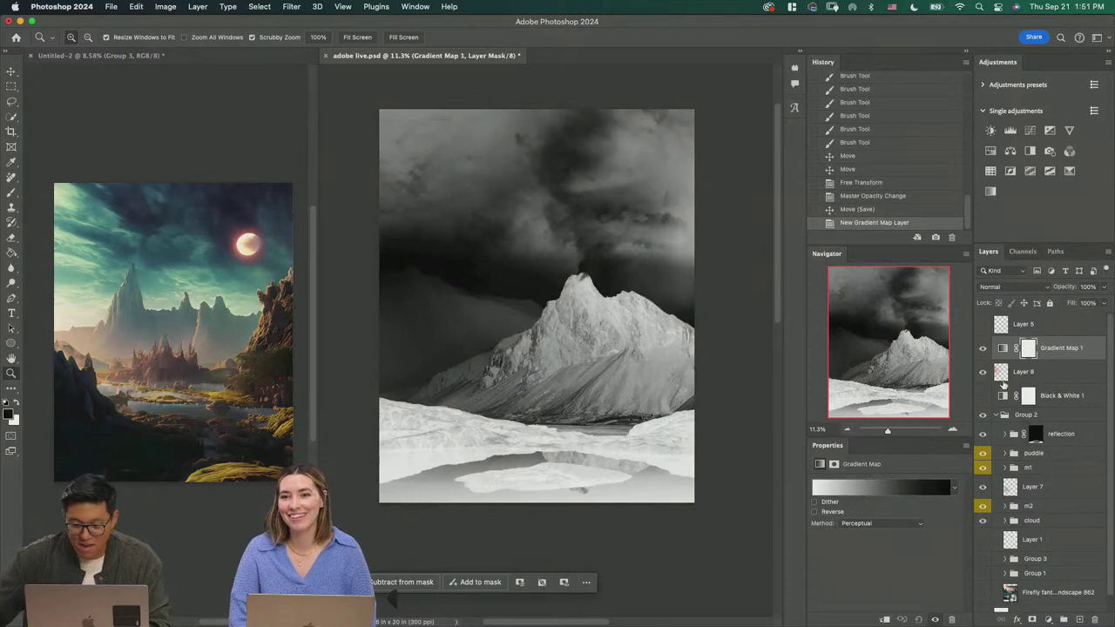
{"action": "left_click", "coordinate": [1010, 286]}
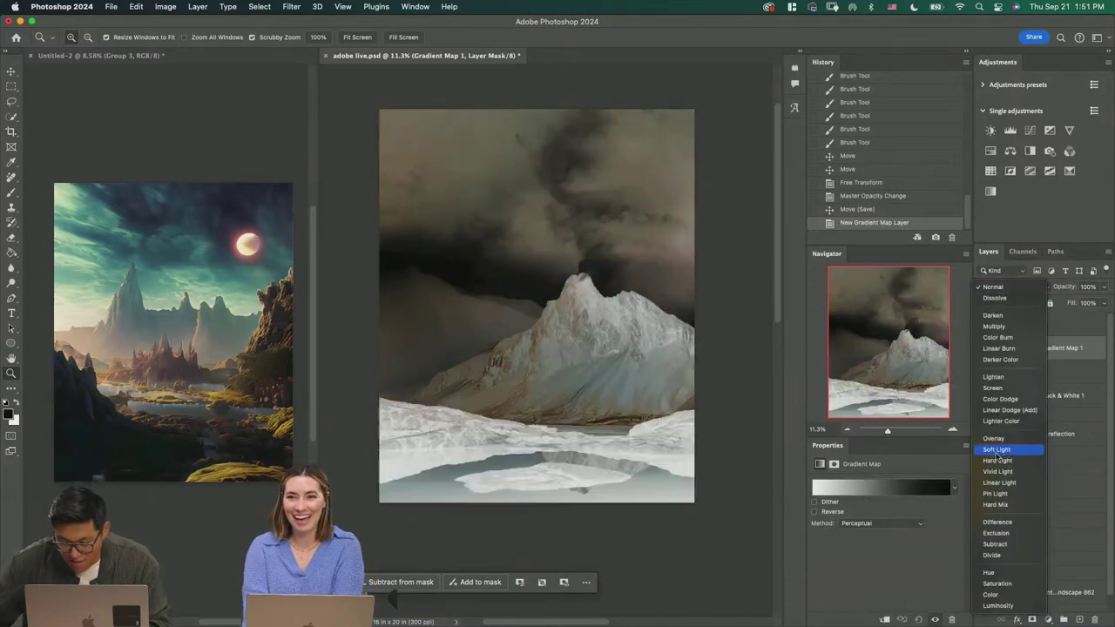
{"action": "left_click", "coordinate": [997, 449]}
Step: Apply the yellow-to-orange preset gradient to Gradient Map 1
{"action": "left_click", "coordinate": [879, 487]}
{"action": "scroll", "coordinate": [610, 126], "scroll_direction": "down", "scroll_amount": 5}
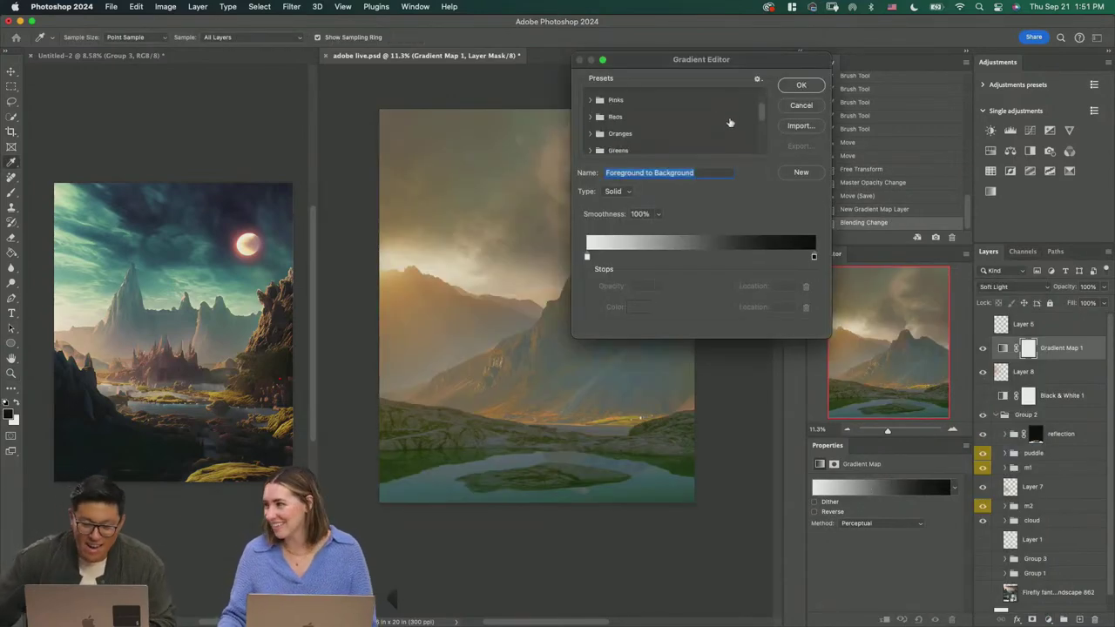
{"action": "left_click", "coordinate": [597, 145]}
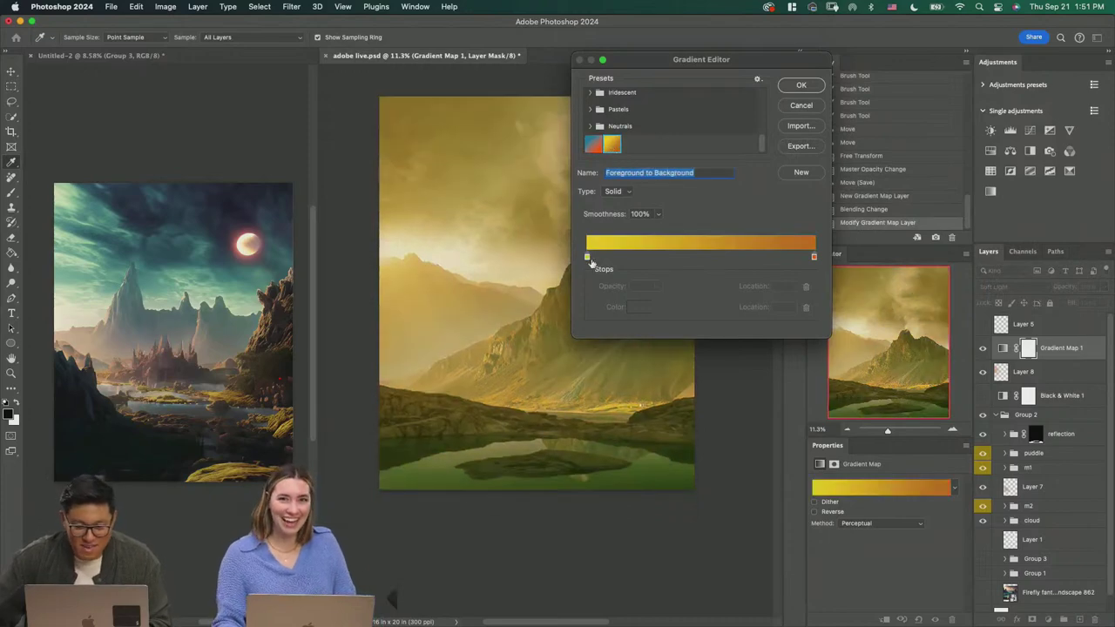
{"action": "left_click", "coordinate": [806, 84]}
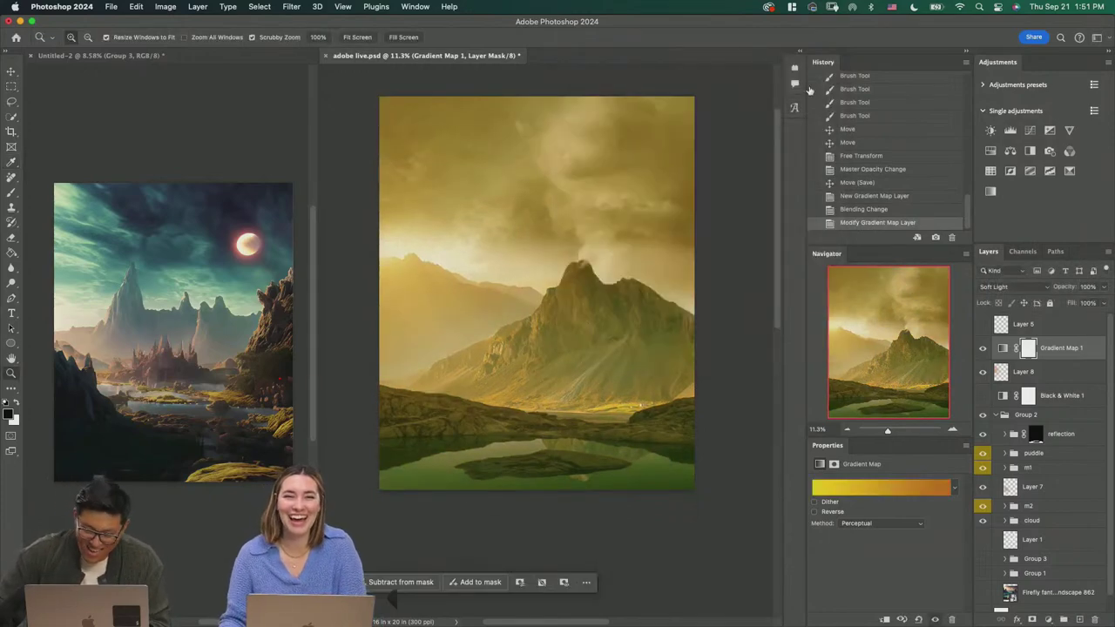
Step: Set the starting colour stop of Gradient Map 1's gradient to dark green, about #004202
{"action": "left_click", "coordinate": [838, 488]}
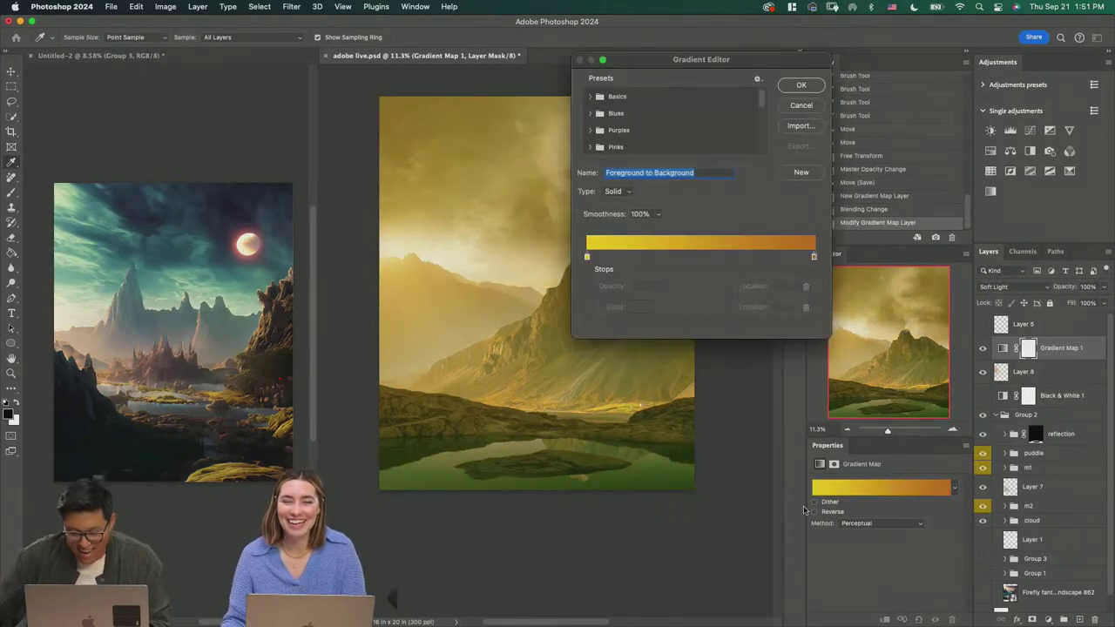
{"action": "double_click", "coordinate": [586, 256]}
{"action": "left_click", "coordinate": [723, 435]}
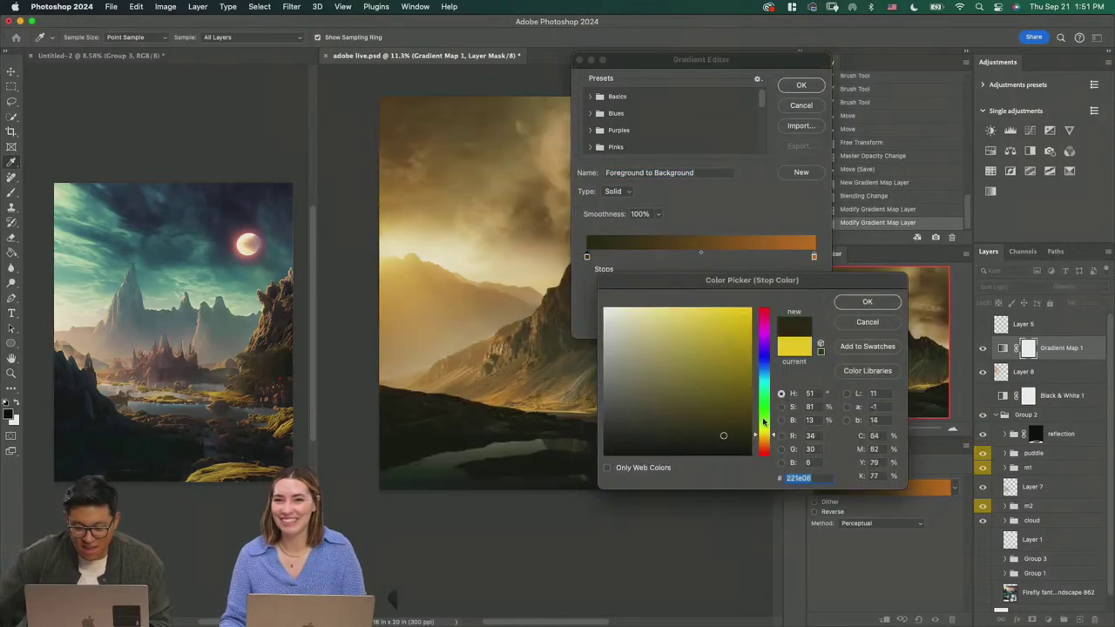
{"action": "mouse_move", "coordinate": [763, 430]}
{"action": "left_mouse_down"}
{"action": "mouse_move", "coordinate": [773, 406]}
{"action": "mouse_move", "coordinate": [753, 415]}
{"action": "left_mouse_up"}
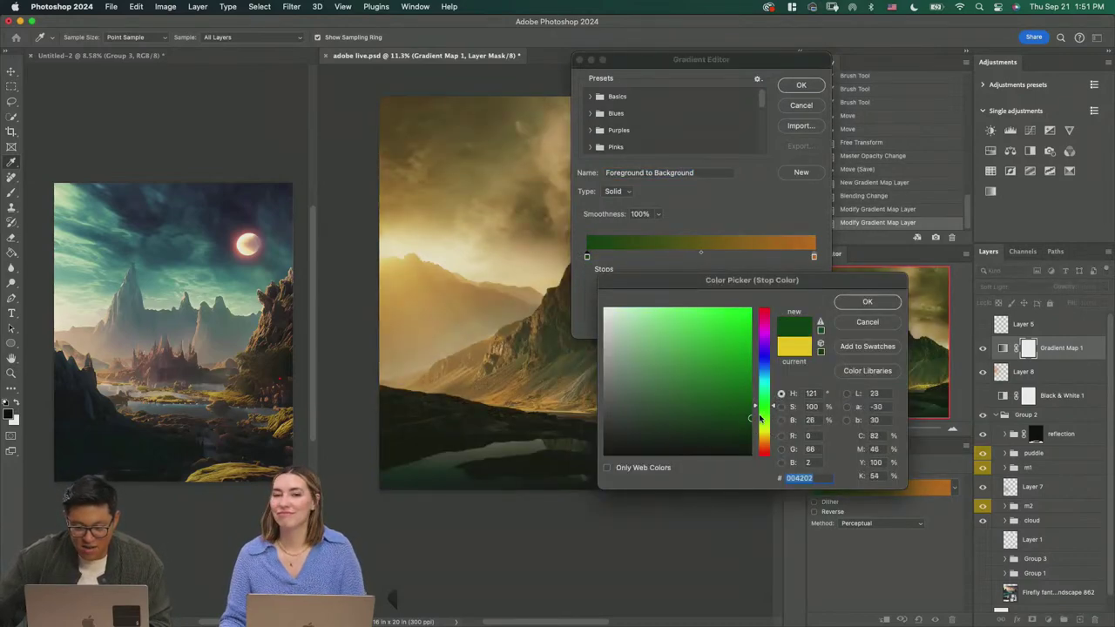
{"action": "left_click", "coordinate": [887, 306]}
Step: Set the gradient's end colour stop to golden yellow #eeb947 and apply the edited gradient
{"action": "left_click", "coordinate": [813, 256]}
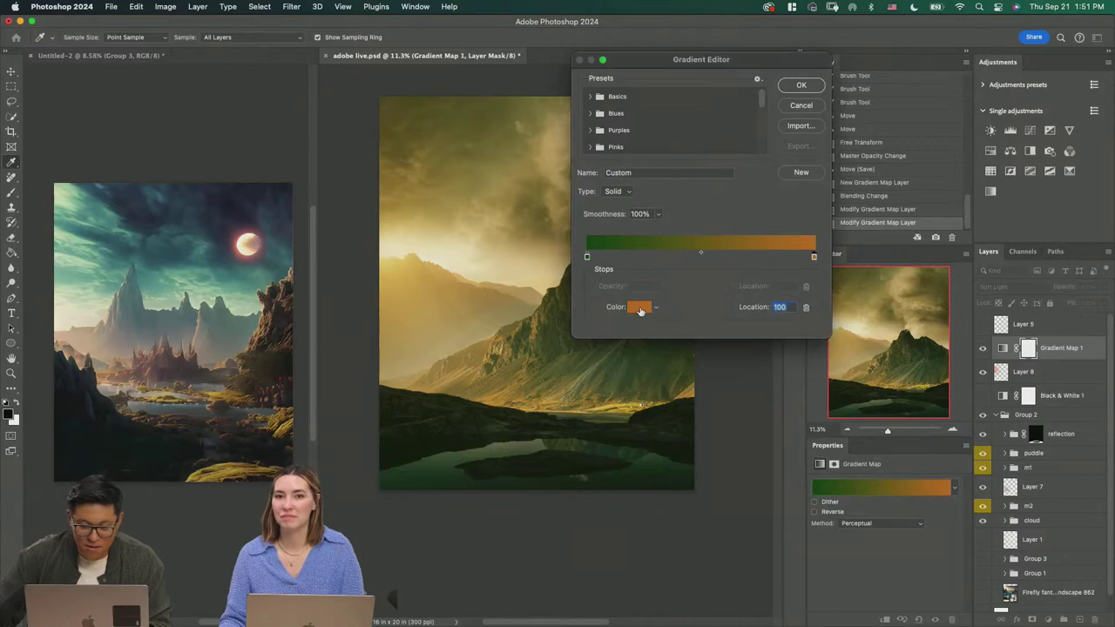
{"action": "left_click", "coordinate": [636, 307]}
{"action": "mouse_move", "coordinate": [737, 372]}
{"action": "left_mouse_down"}
{"action": "mouse_move", "coordinate": [741, 314]}
{"action": "mouse_move", "coordinate": [708, 317]}
{"action": "left_mouse_up"}
{"action": "left_click", "coordinate": [767, 439]}
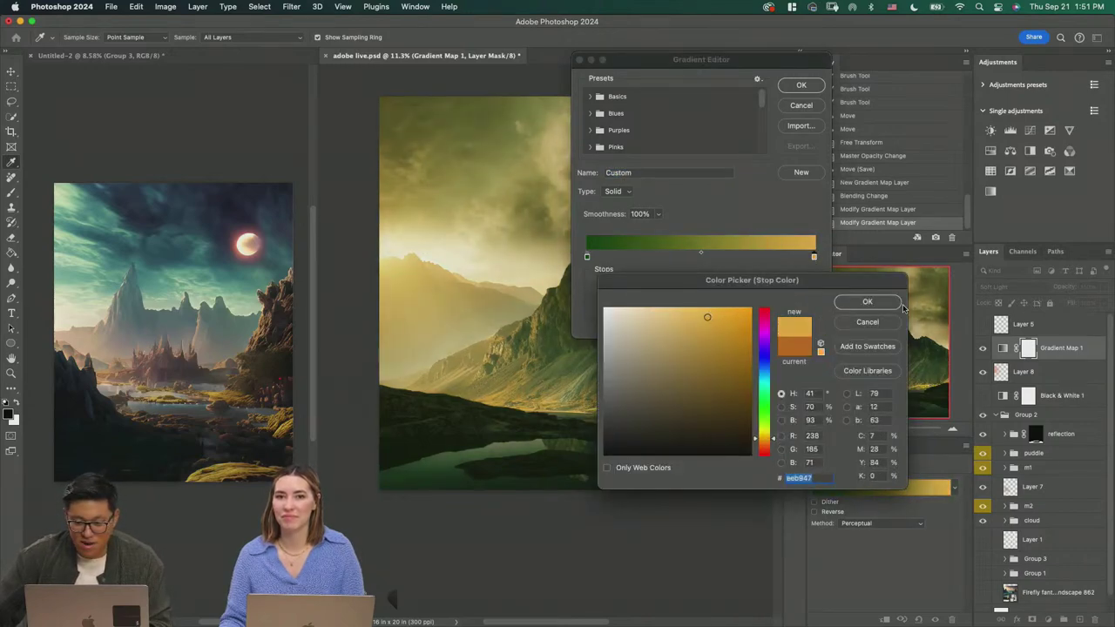
{"action": "left_click", "coordinate": [867, 301]}
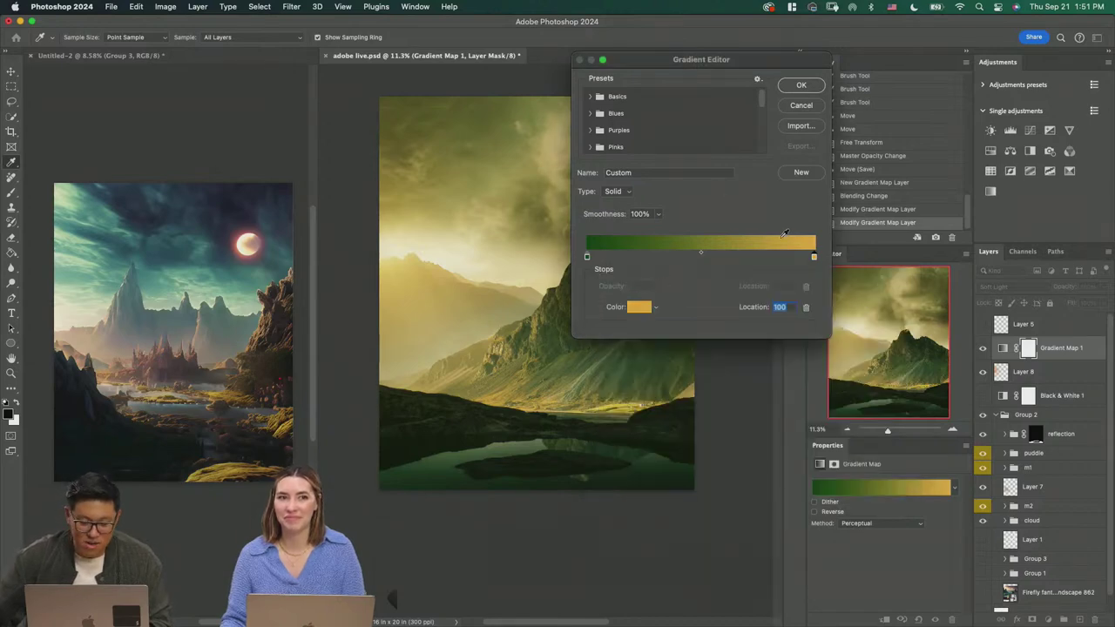
{"action": "left_click", "coordinate": [801, 85]}
Step: Lower Gradient Map 1's opacity to 20% and compare the image with and without it
{"action": "left_click", "coordinate": [1105, 289]}
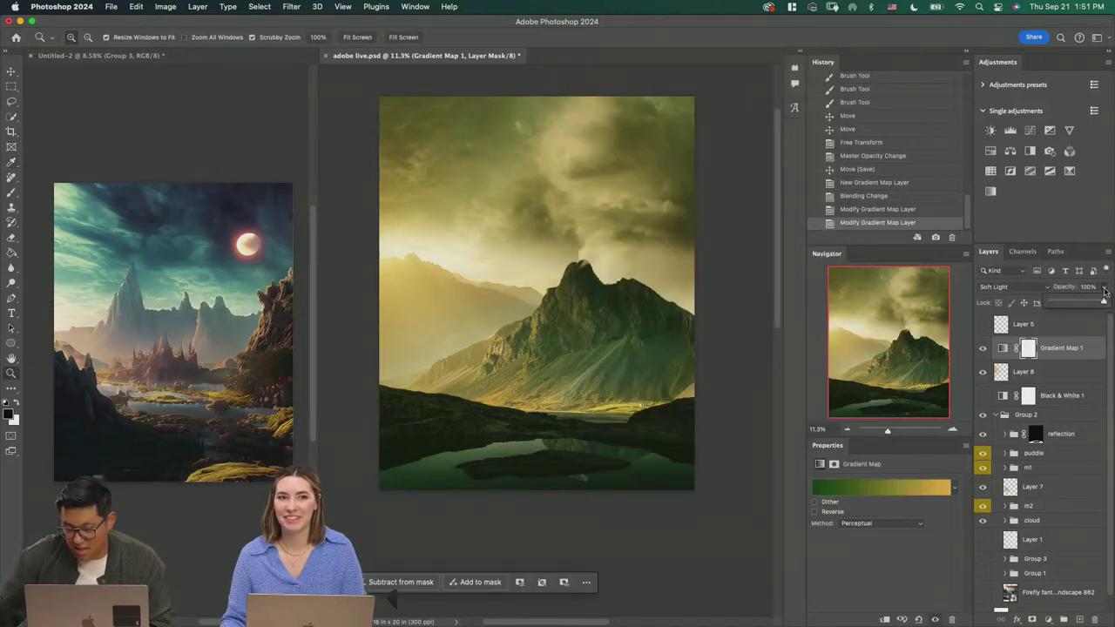
{"action": "left_click_drag", "start_coordinate": [1105, 300], "coordinate": [1060, 301]}
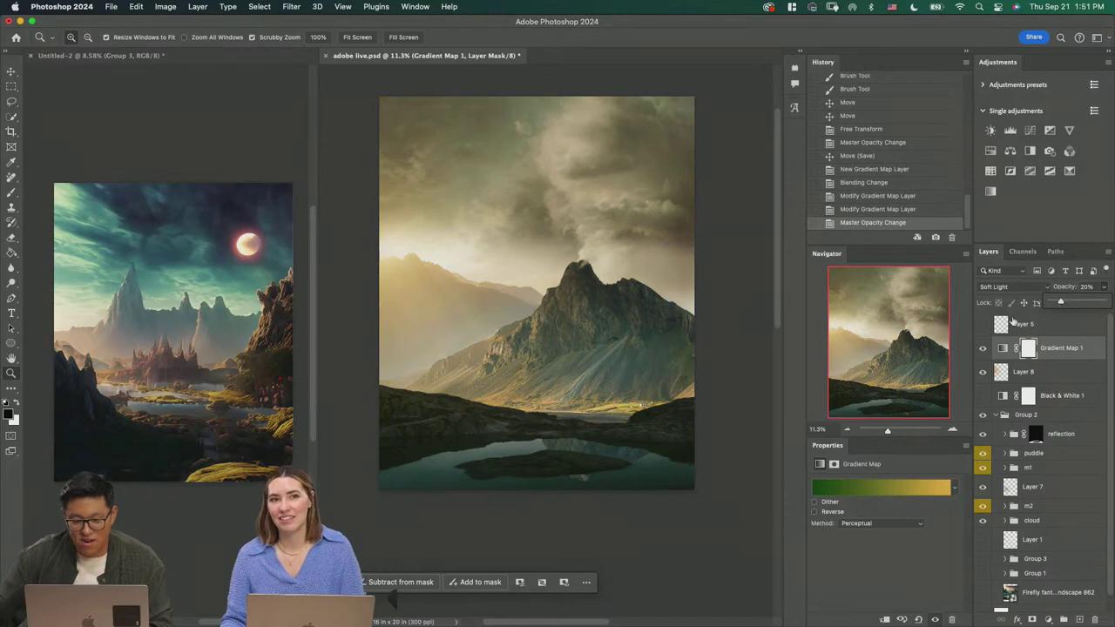
{"action": "left_click", "coordinate": [983, 350]}
{"action": "left_click", "coordinate": [983, 350]}
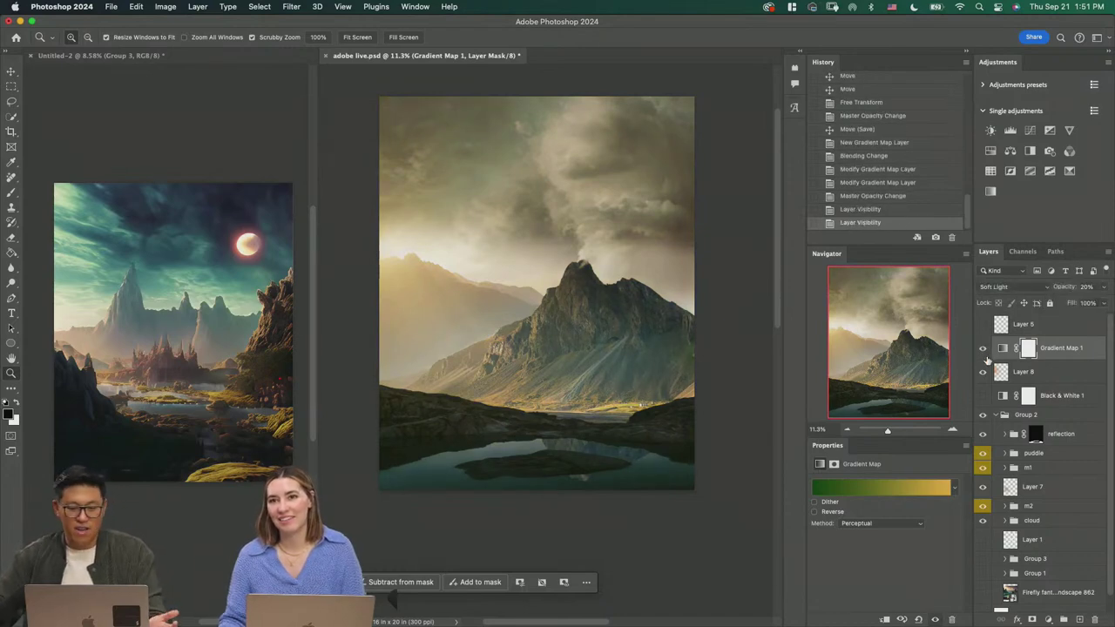
Step: Change the starting colour stop of Gradient Map 1's gradient to a dark olive green and apply the edited gradient
{"action": "left_click", "coordinate": [880, 488]}
{"action": "left_click", "coordinate": [587, 256]}
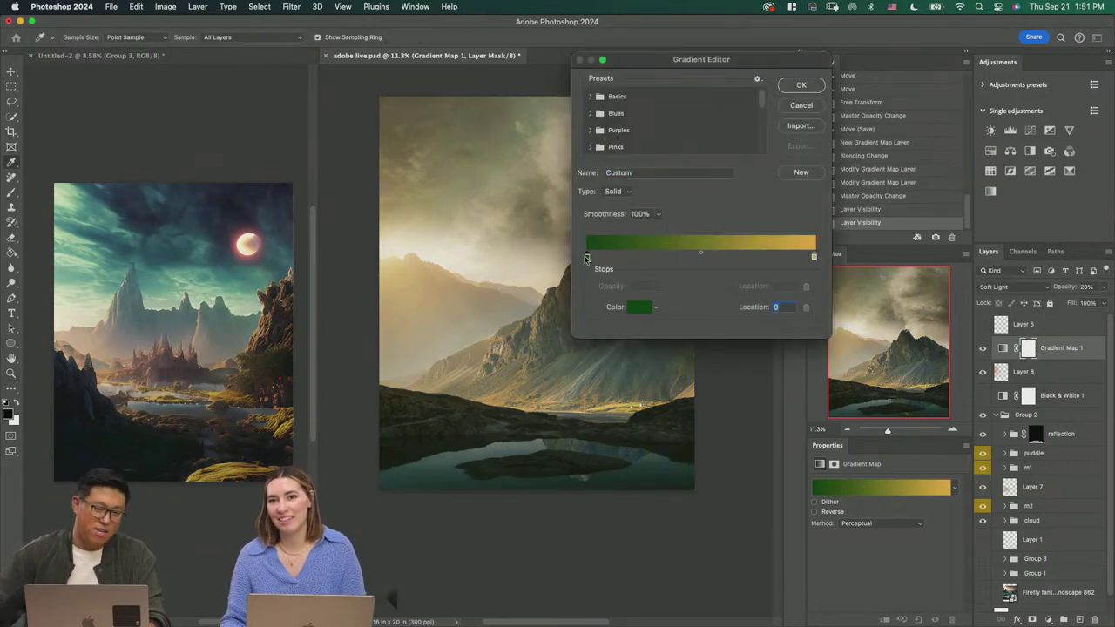
{"action": "left_click", "coordinate": [640, 307]}
{"action": "left_click", "coordinate": [739, 414]}
{"action": "left_click_drag", "start_coordinate": [766, 395], "coordinate": [710, 428]}
{"action": "left_click", "coordinate": [767, 392]}
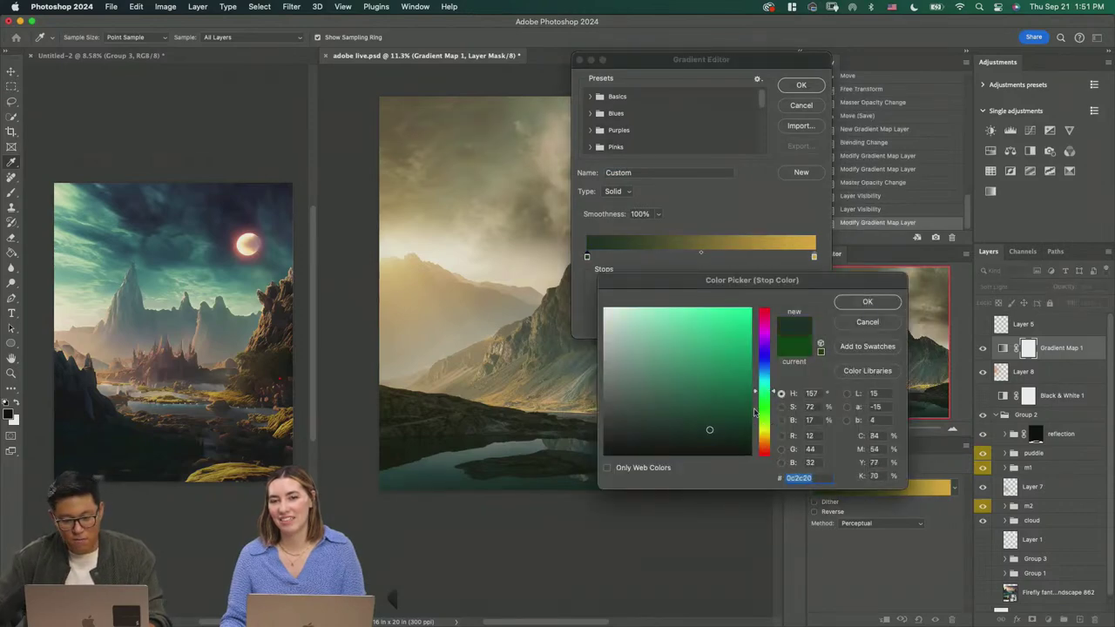
{"action": "left_click", "coordinate": [718, 420]}
{"action": "left_click", "coordinate": [764, 422]}
{"action": "left_click", "coordinate": [866, 302]}
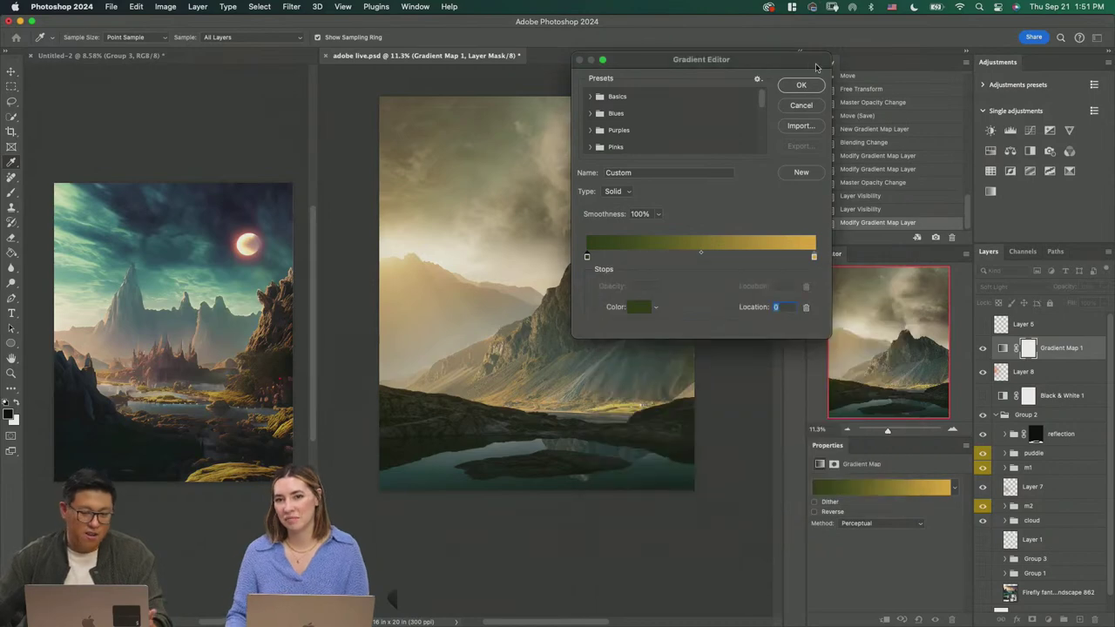
{"action": "left_click", "coordinate": [802, 86]}
{"action": "left_click_drag", "start_coordinate": [499, 313], "coordinate": [571, 327]}
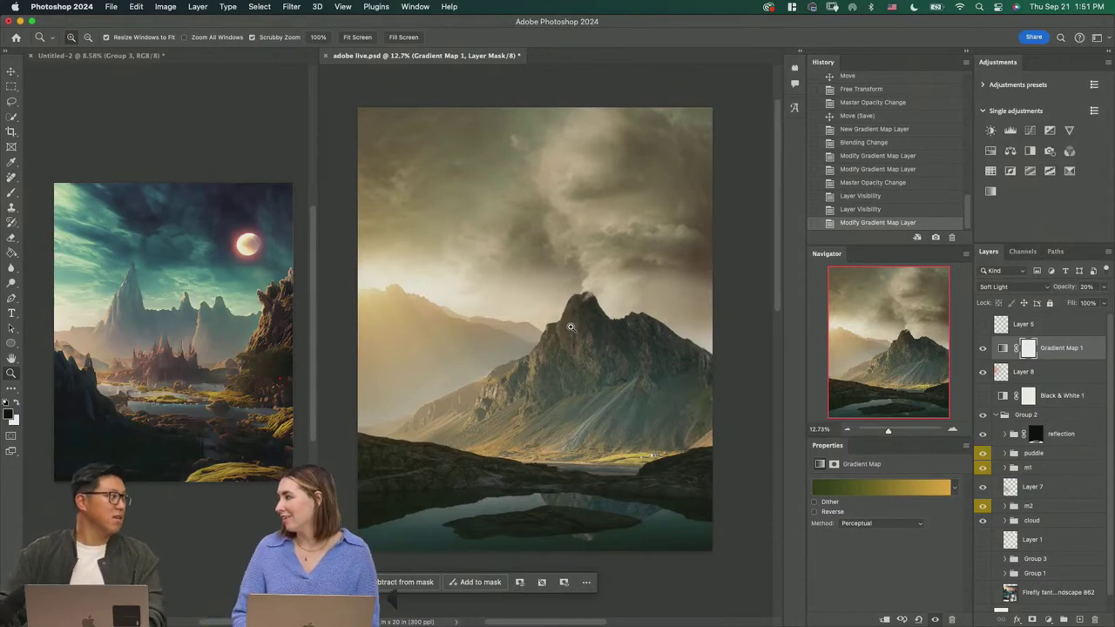
{"action": "key", "text": "l"}
{"action": "mouse_move", "coordinate": [457, 193]}
{"action": "left_mouse_down"}
{"action": "mouse_move", "coordinate": [448, 272]}
{"action": "mouse_move", "coordinate": [510, 164]}
{"action": "left_mouse_up"}
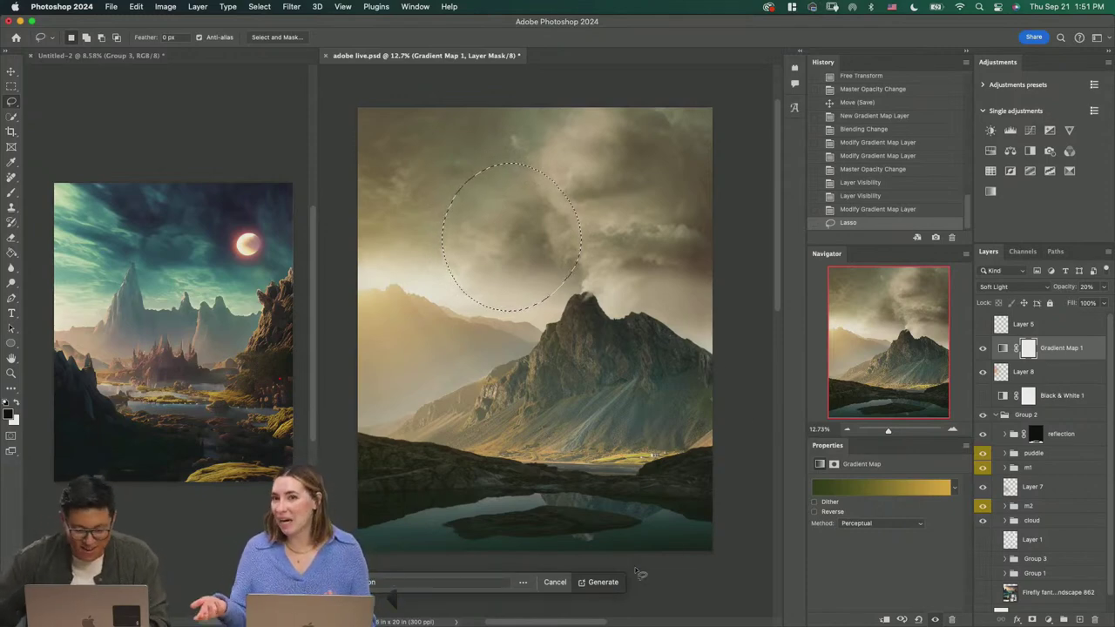
{"action": "left_click", "coordinate": [554, 582]}
{"action": "key", "text": "ctrl+d"}
{"action": "key", "text": "m"}
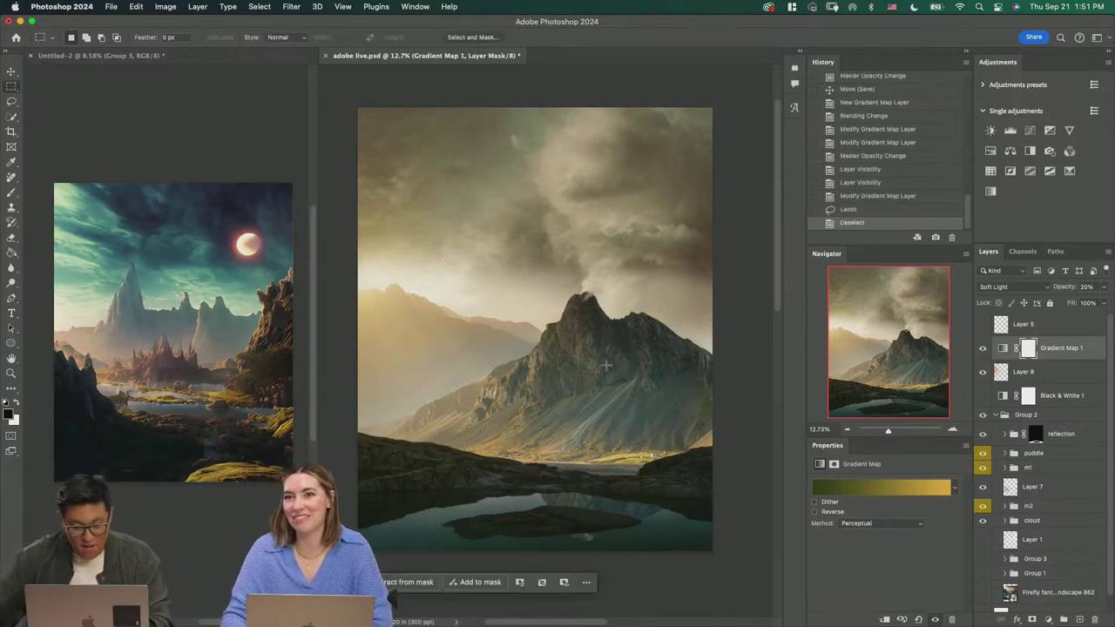
Step: Place the adobe live .jpg image from Finder into the composite as an embedded smart object and hide its layer
{"action": "key", "text": "super+Tab"}
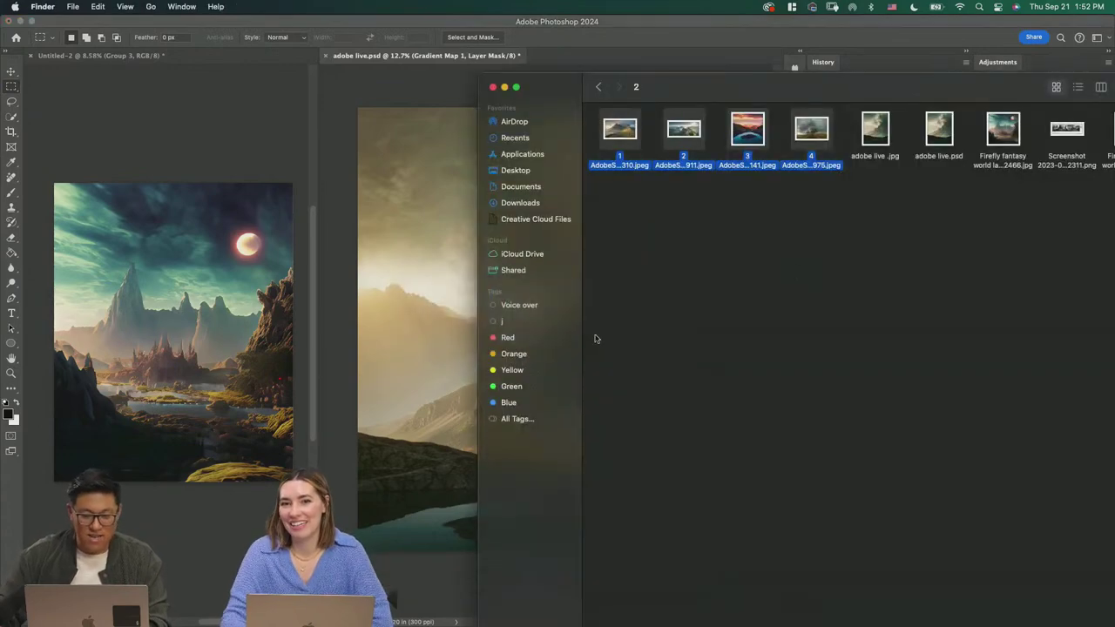
{"action": "left_click_drag", "start_coordinate": [863, 133], "coordinate": [405, 236]}
{"action": "key", "text": "Return"}
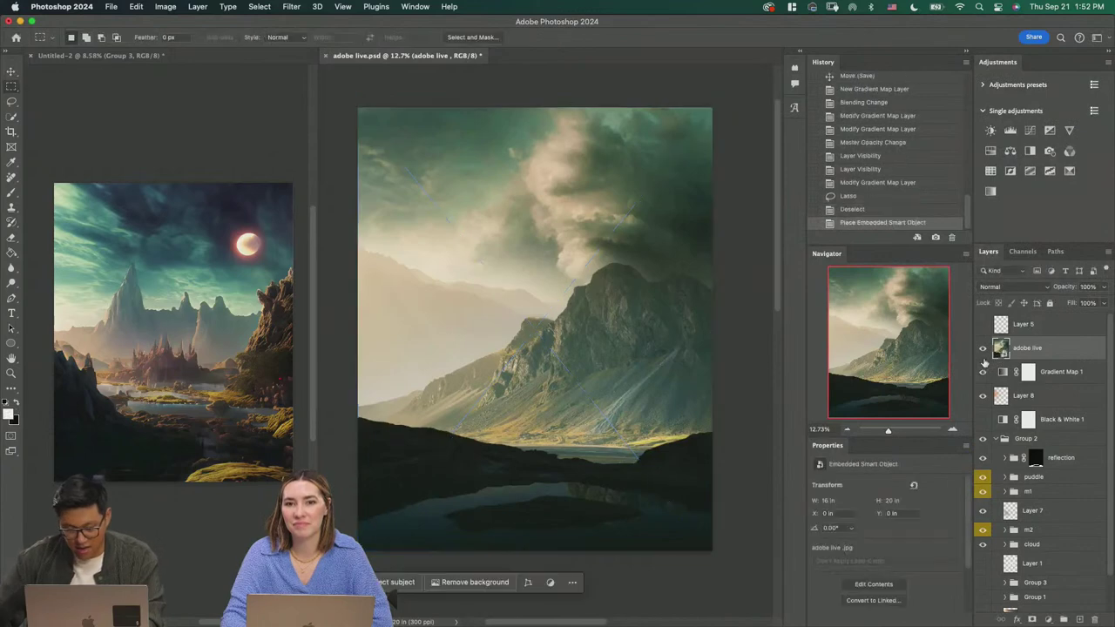
{"action": "left_click", "coordinate": [982, 347]}
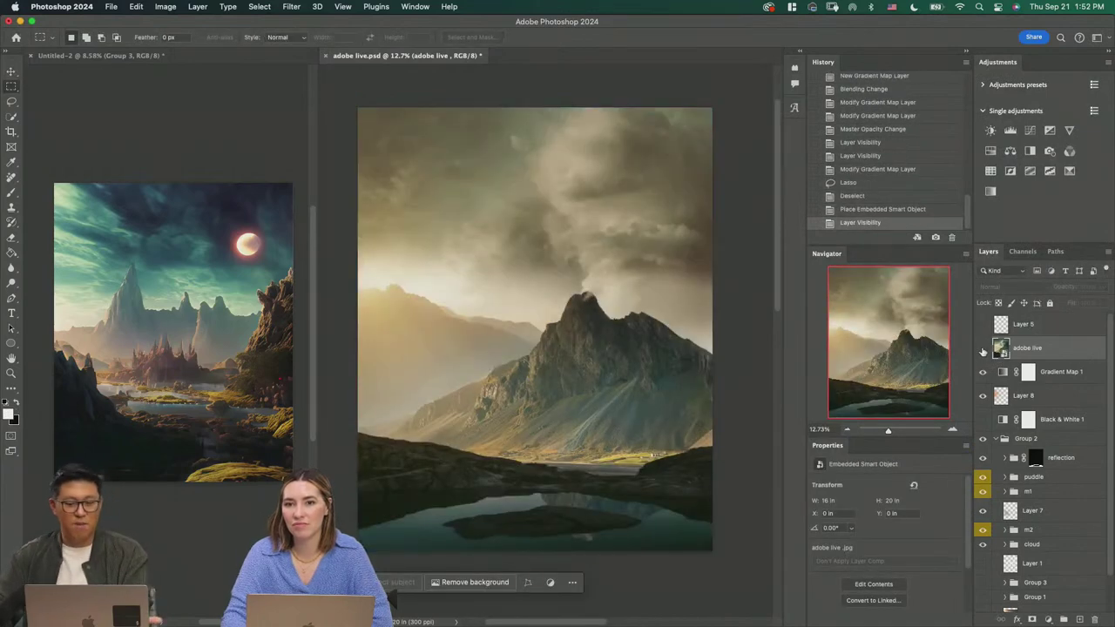
Step: Compare the current composite with the placed adobe live image by repeatedly showing and hiding that layer
{"action": "left_click", "coordinate": [981, 348]}
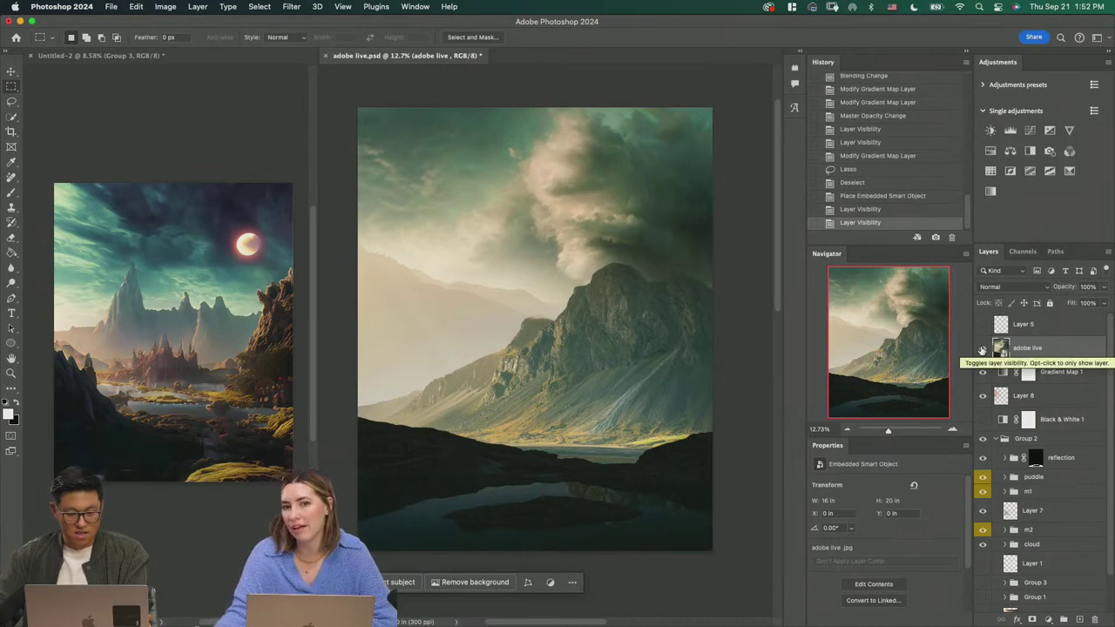
{"action": "left_click", "coordinate": [981, 349]}
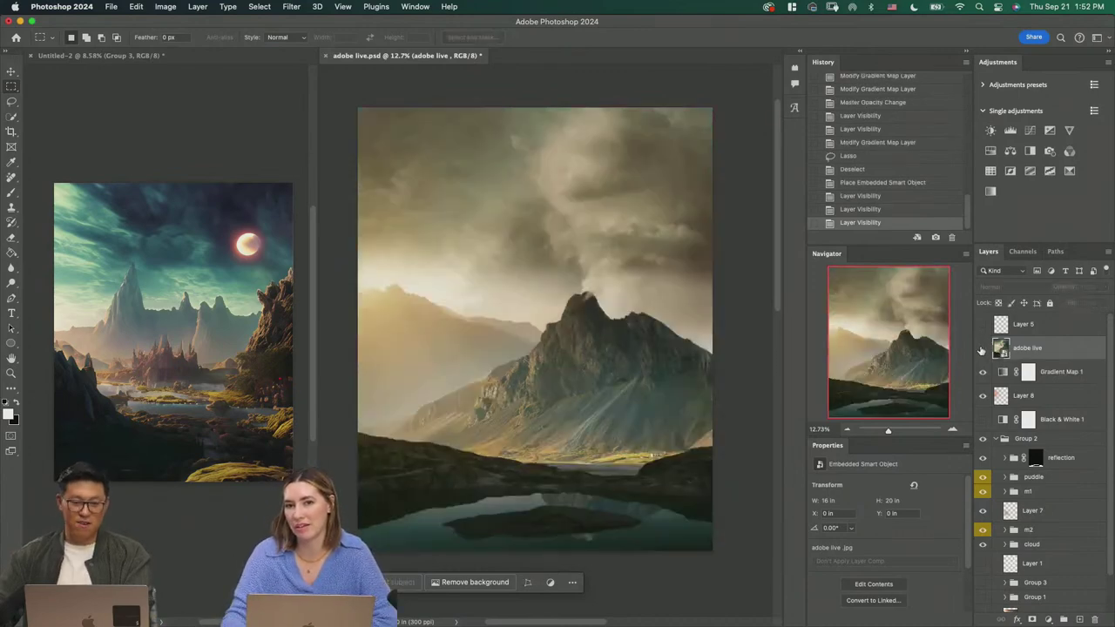
{"action": "left_click", "coordinate": [981, 349]}
{"action": "left_click", "coordinate": [984, 349]}
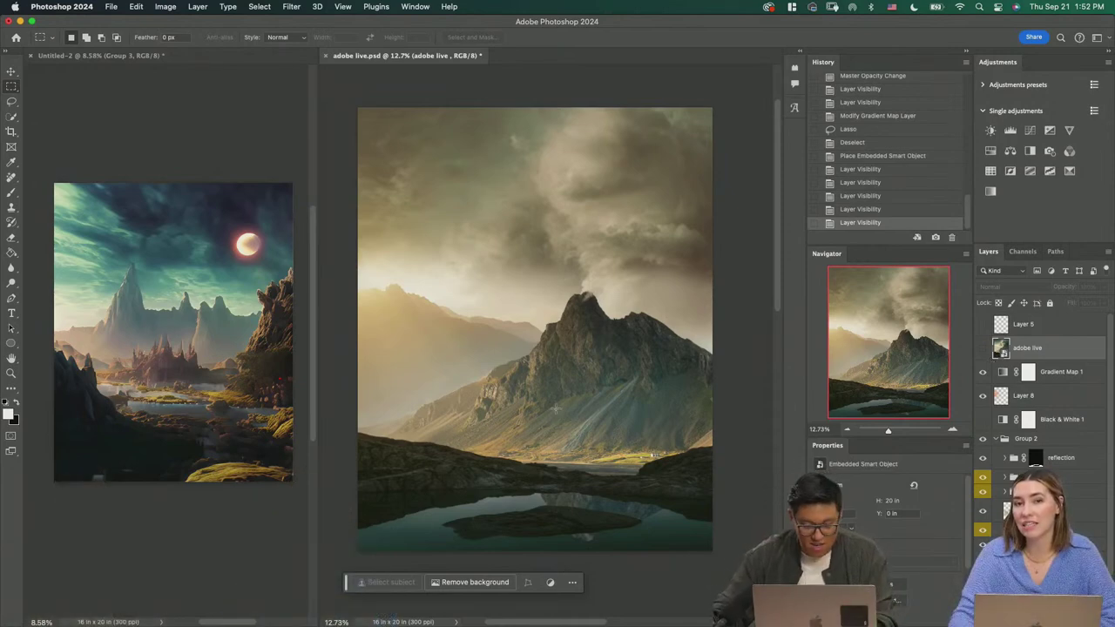
{"action": "key", "text": "z"}
{"action": "left_click_drag", "start_coordinate": [596, 404], "coordinate": [602, 401]}
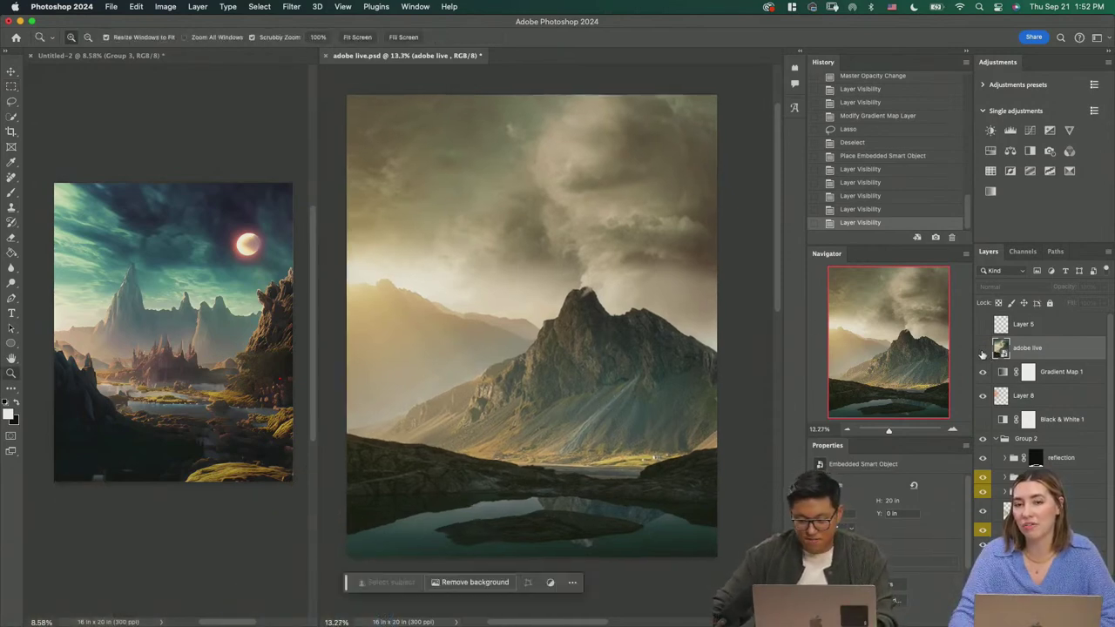
{"action": "left_click", "coordinate": [982, 354]}
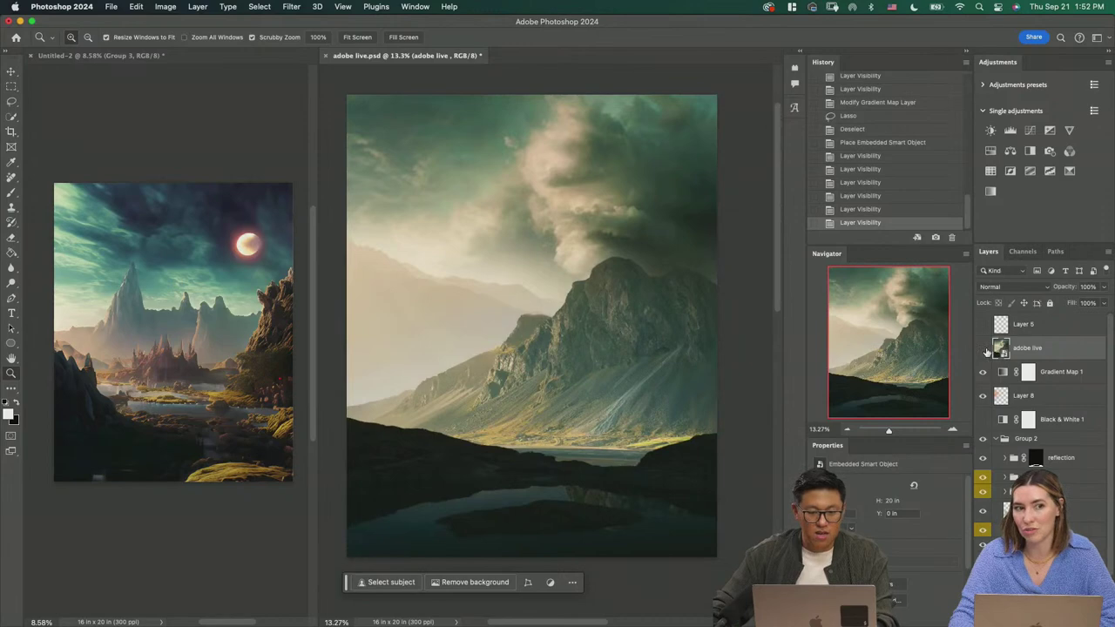
{"action": "left_click", "coordinate": [985, 349]}
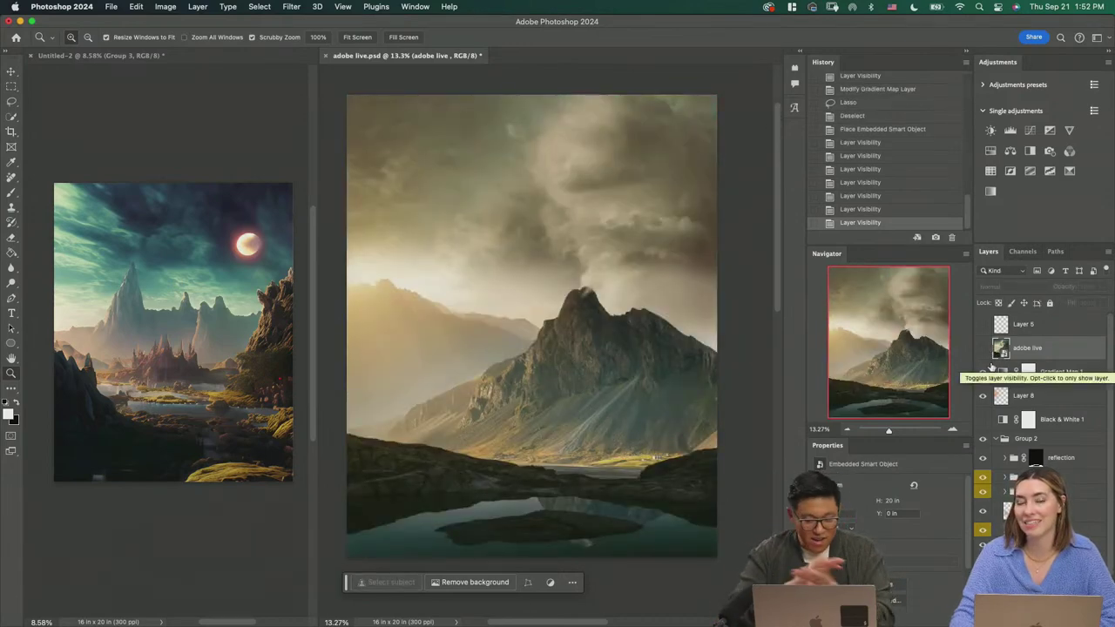
{"action": "left_click", "coordinate": [985, 349]}
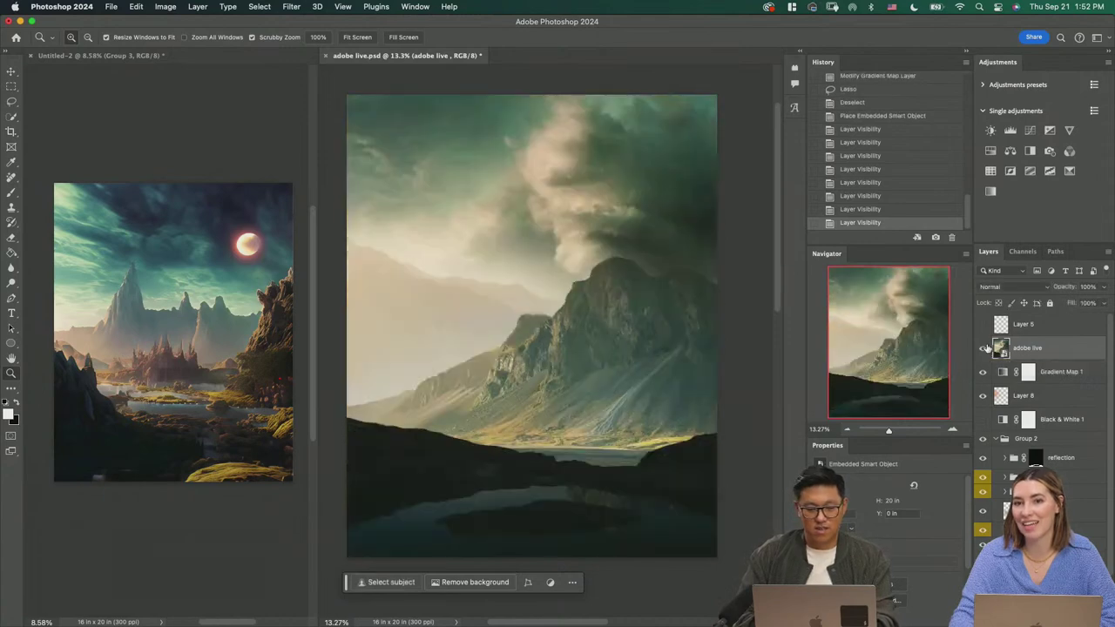
{"action": "left_click", "coordinate": [985, 348]}
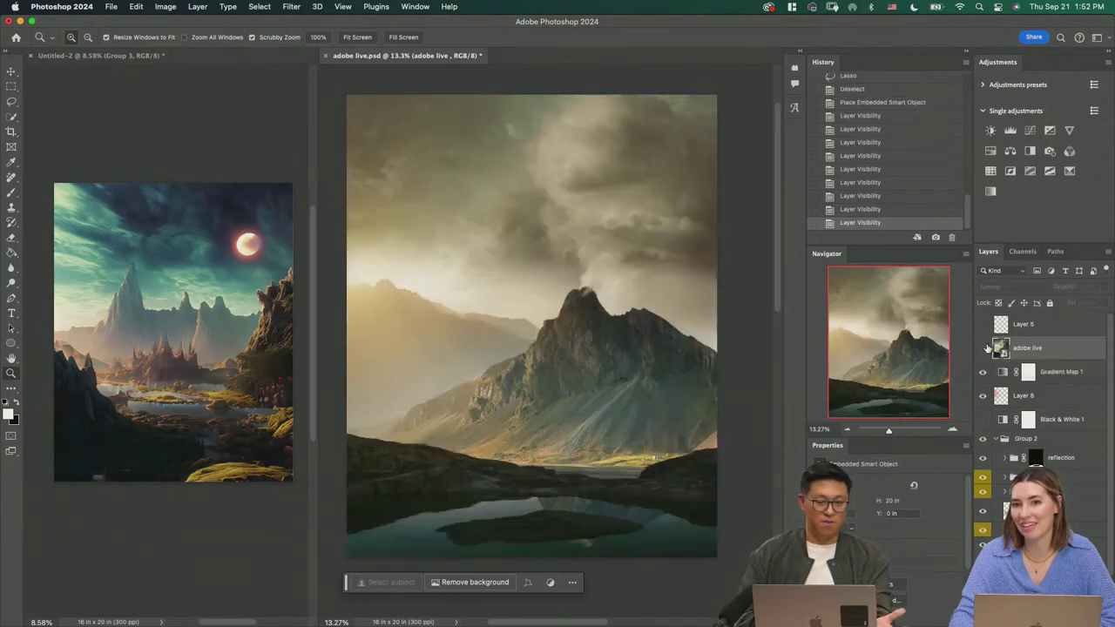
{"action": "left_click", "coordinate": [986, 349]}
{"action": "left_click", "coordinate": [986, 349]}
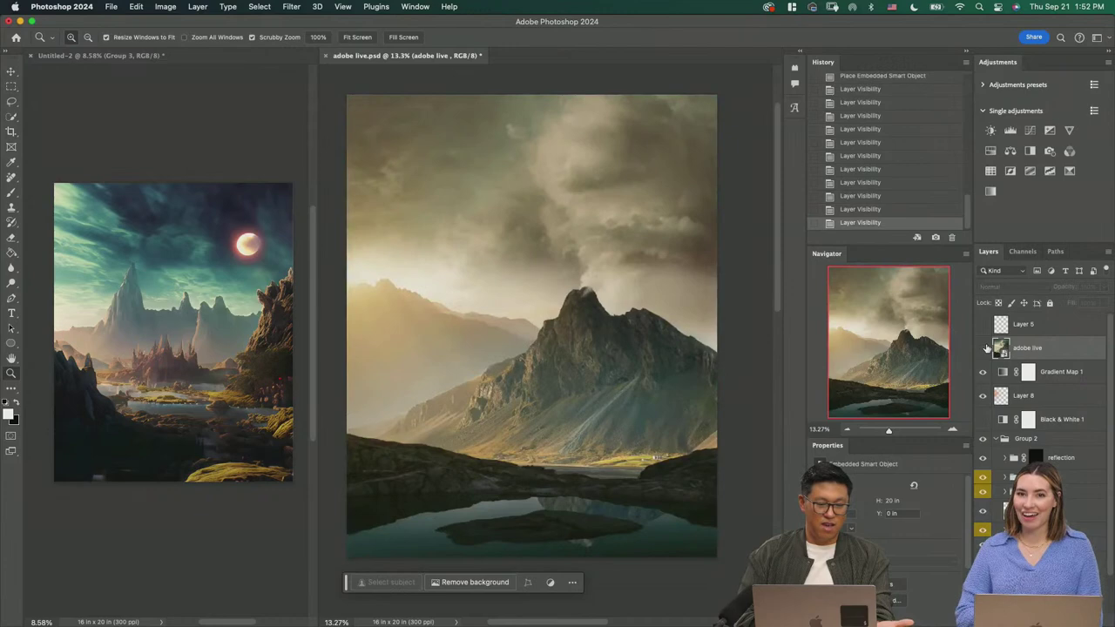
{"action": "left_click", "coordinate": [986, 349]}
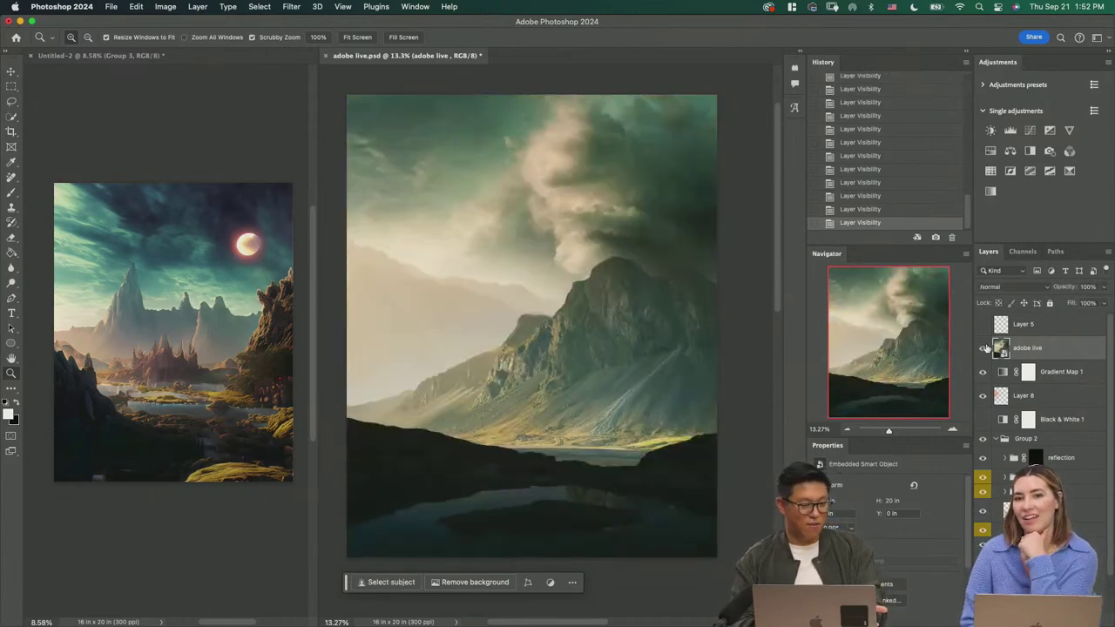
{"action": "left_click", "coordinate": [986, 348]}
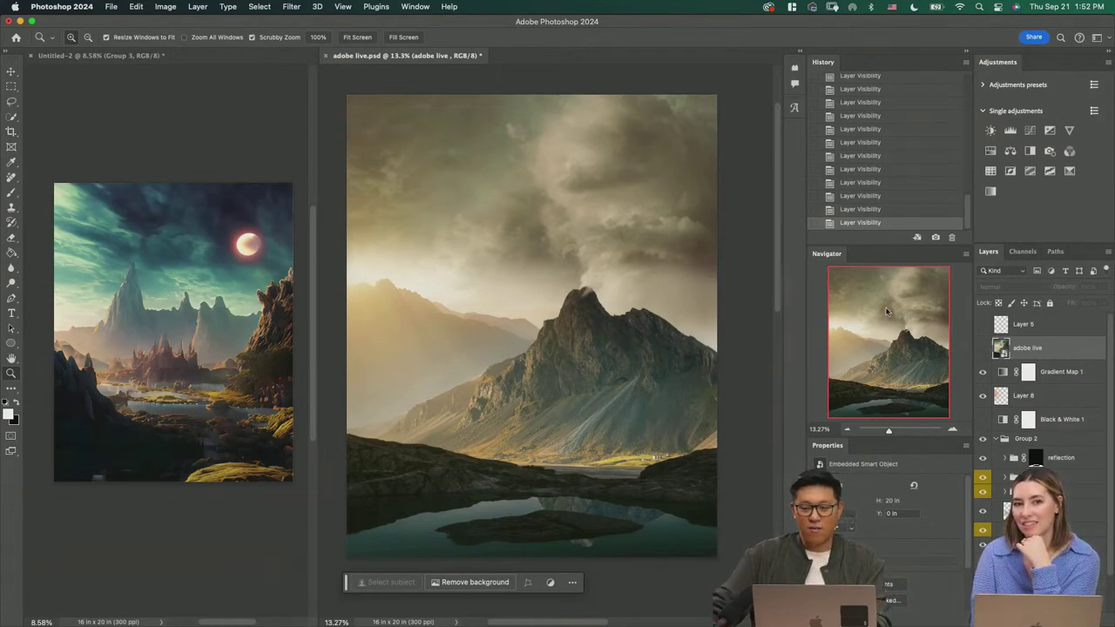
Step: Add a new layer above Layer 5 and fill it with black
{"action": "left_click", "coordinate": [1050, 329]}
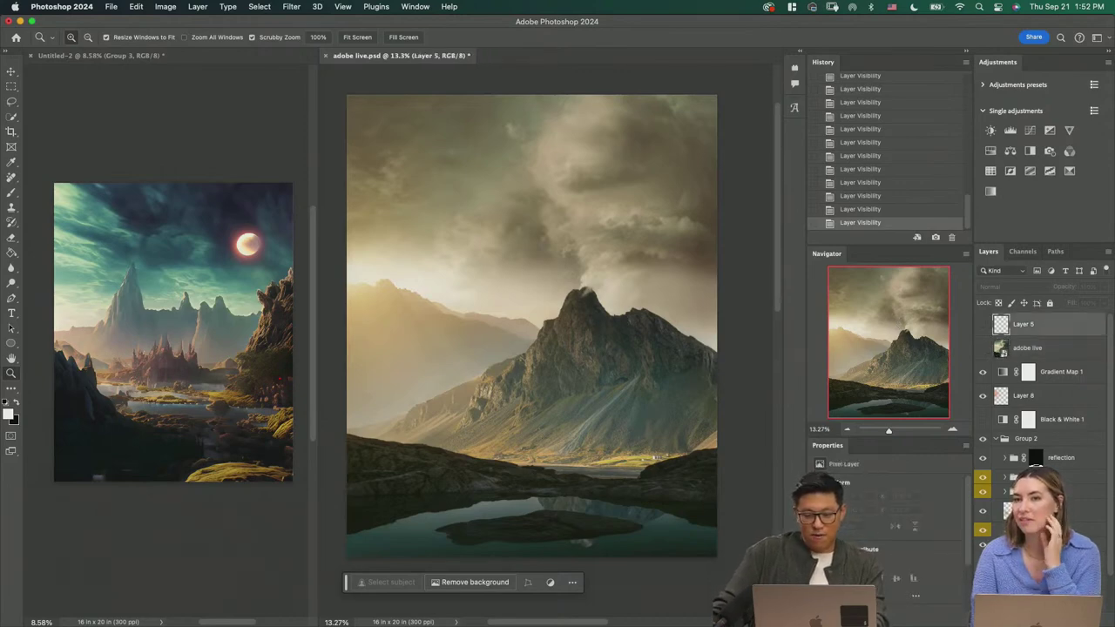
{"action": "key", "text": "alt+shift+super+n"}
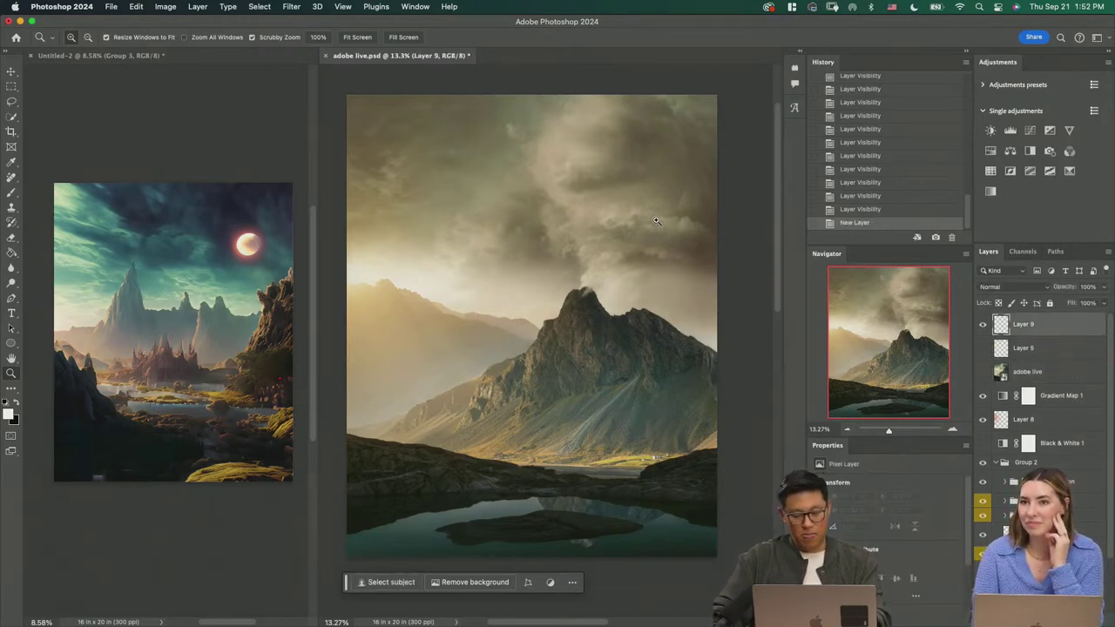
{"action": "key", "text": "g"}
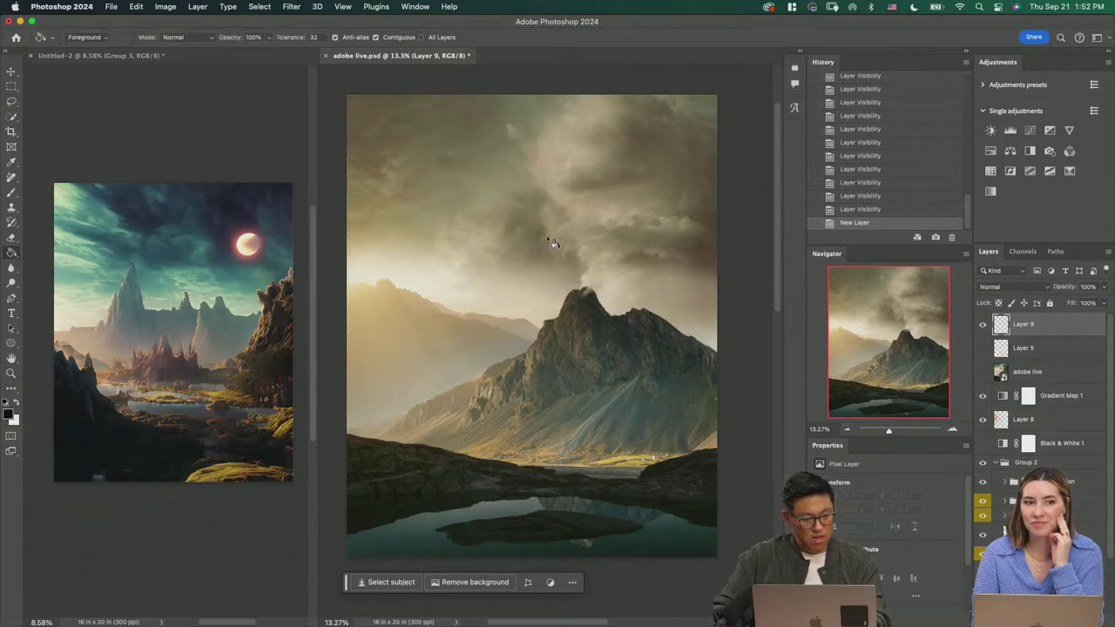
{"action": "left_click", "coordinate": [551, 243]}
Step: Select the whole canvas and run Generative Fill on the black layer with the prompt "lans flare circular"
{"action": "key", "text": "m"}
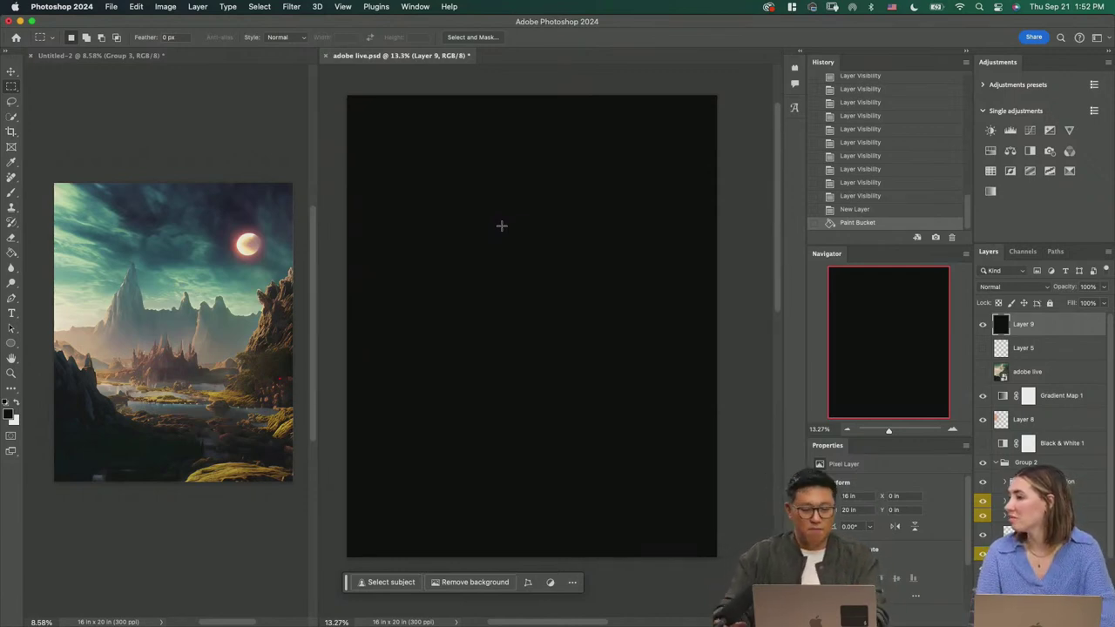
{"action": "left_click_drag", "start_coordinate": [329, 76], "coordinate": [778, 591]}
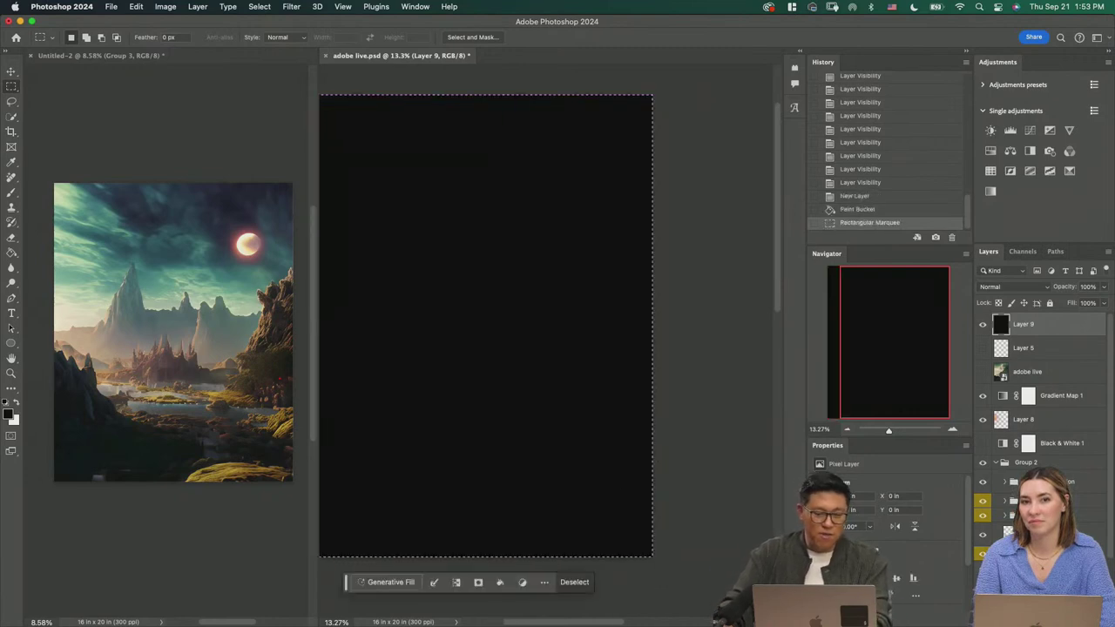
{"action": "mouse_move", "coordinate": [554, 341]}
{"action": "left_mouse_down"}
{"action": "mouse_move", "coordinate": [652, 335]}
{"action": "mouse_move", "coordinate": [625, 341]}
{"action": "left_mouse_up"}
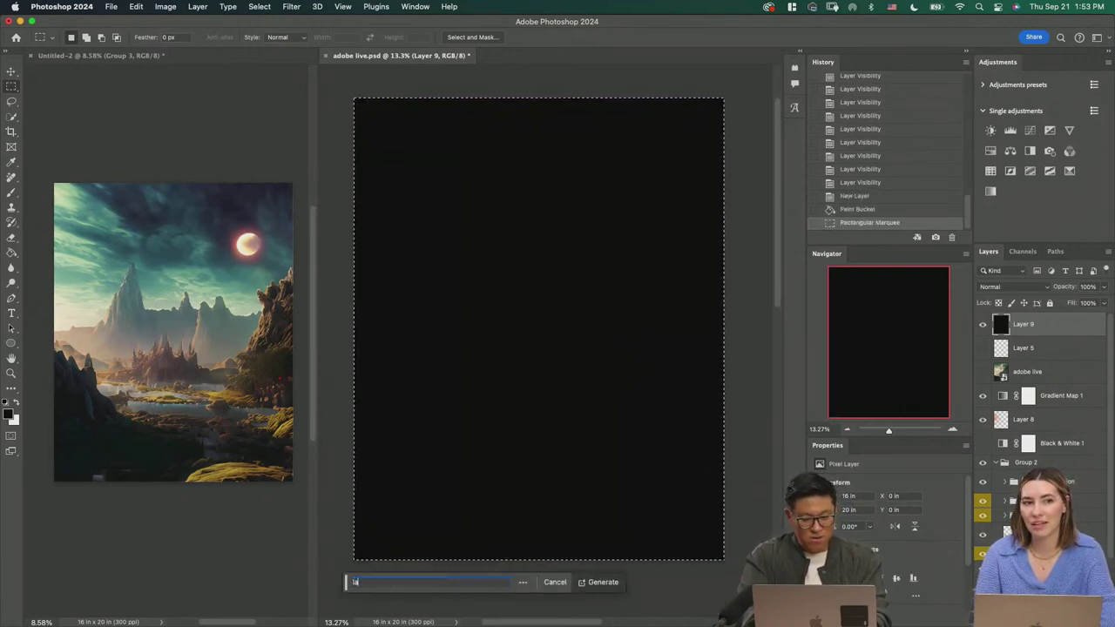
{"action": "type", "text": "lare circular"}
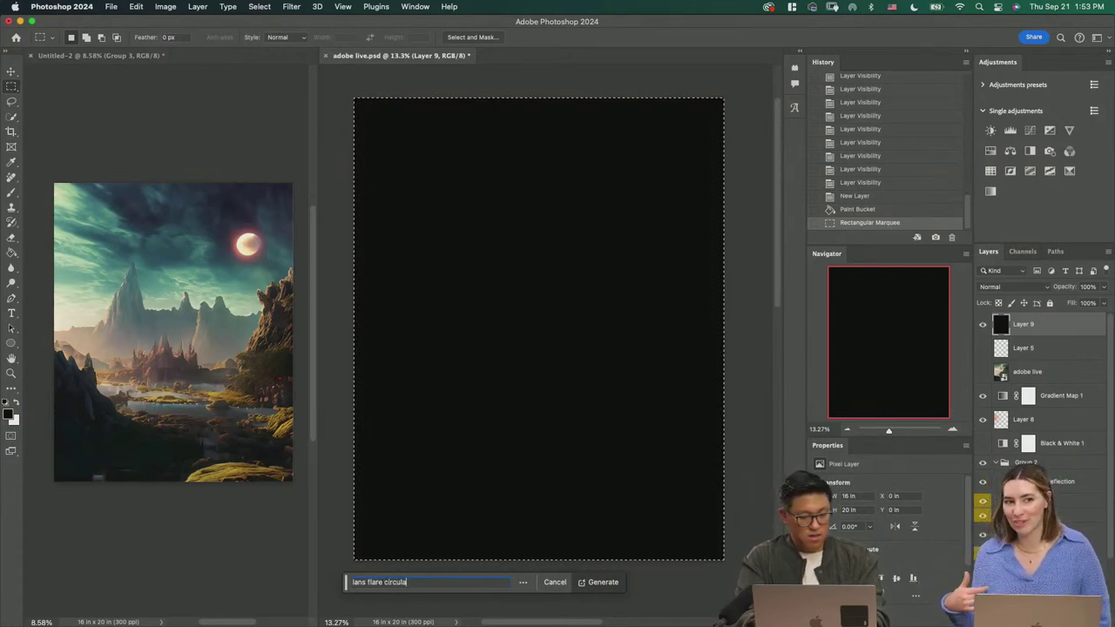
{"action": "left_click", "coordinate": [603, 582]}
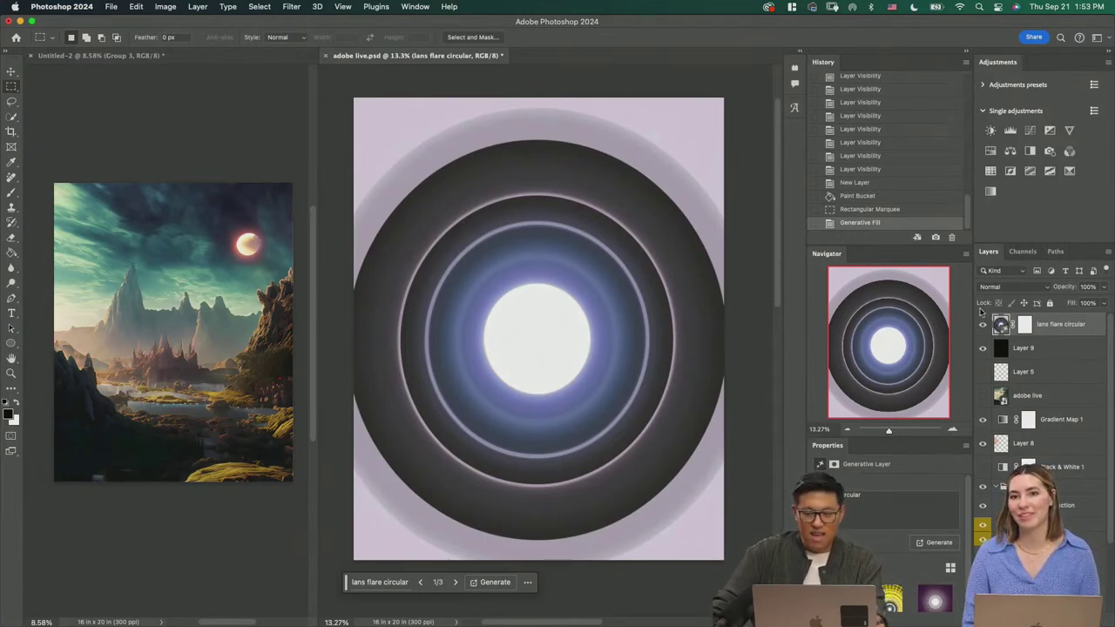
Step: Regenerate the fill with the prompt "circular lans flare balck background"
{"action": "left_click", "coordinate": [432, 589]}
{"action": "key", "text": "super+a"}
{"action": "type", "text": "c"}
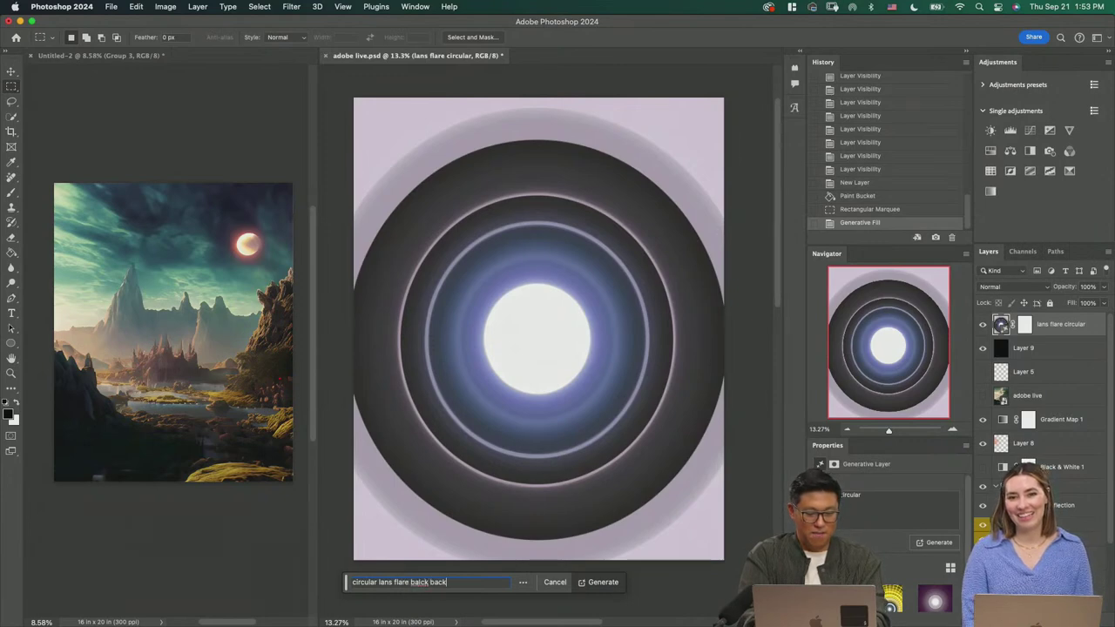
{"action": "type", "text": "ircular lans flare balck background"}
{"action": "key", "text": "Return"}
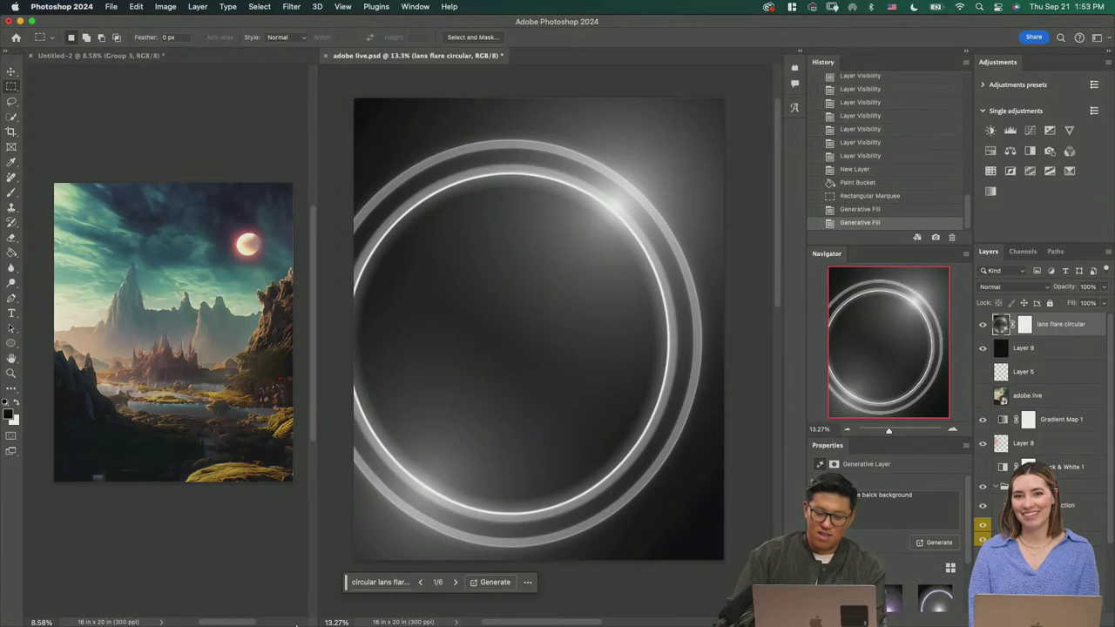
Step: Clear the generative prompt and delete the generated circular flare layer
{"action": "left_click", "coordinate": [378, 582]}
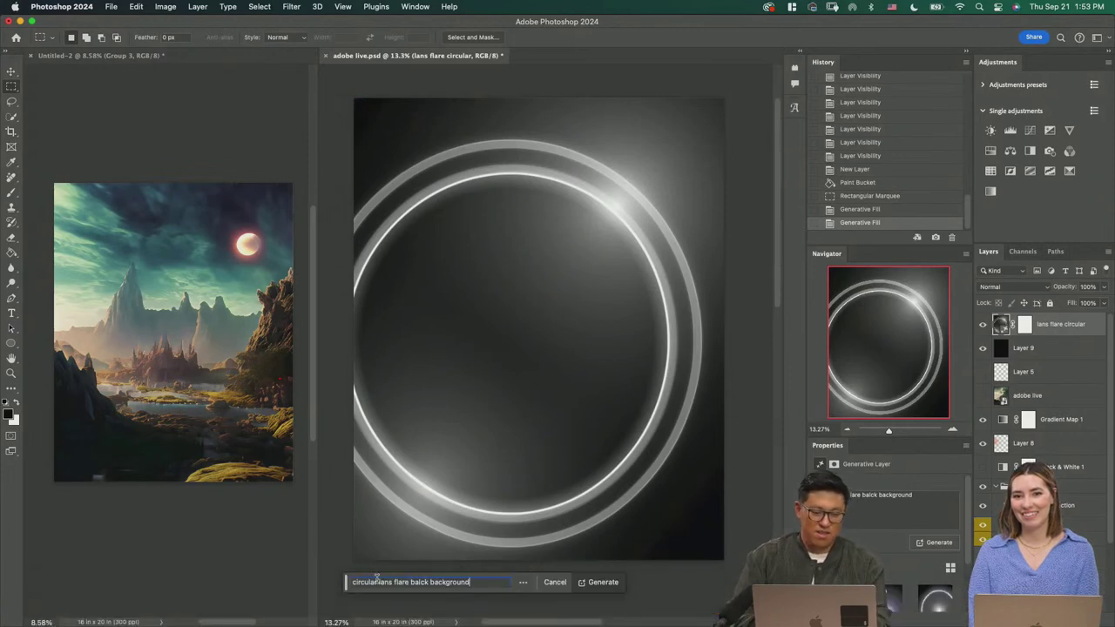
{"action": "key", "text": "super+a"}
{"action": "key", "text": "BackSpace"}
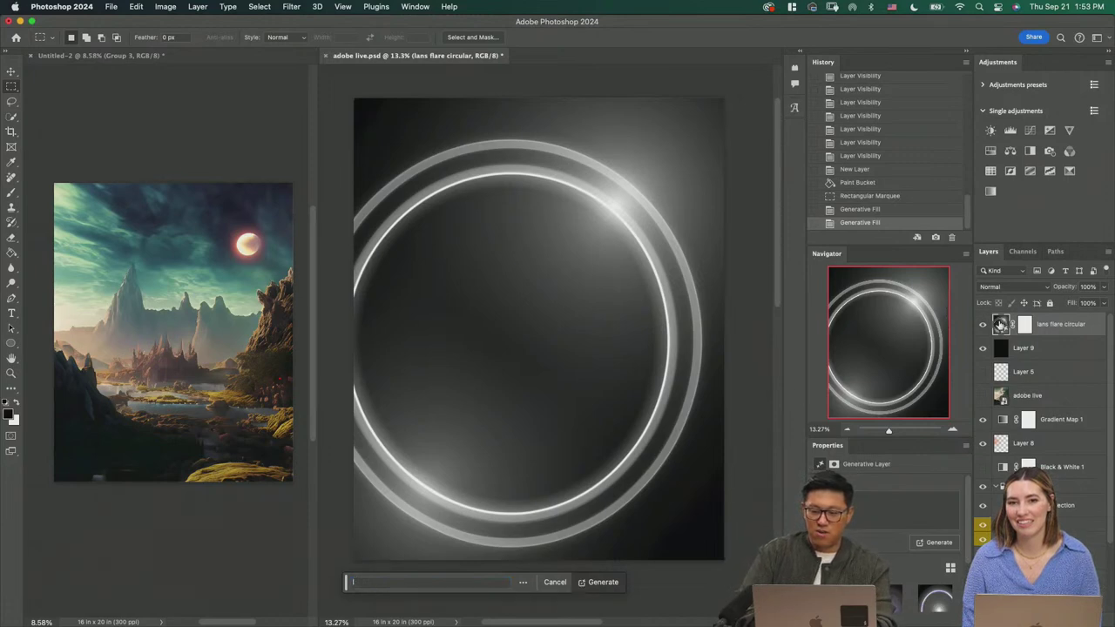
{"action": "left_click", "coordinate": [1001, 328]}
{"action": "key", "text": "BackSpace"}
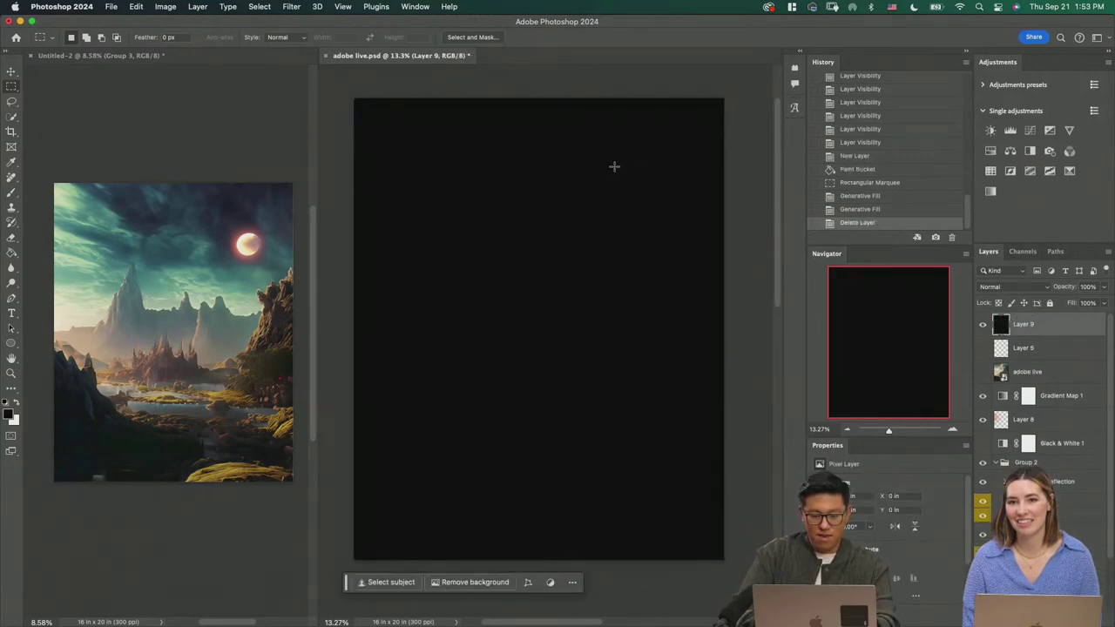
Step: Reselect the whole canvas and run Generative Fill on the black layer with the prompt "lens flare"
{"action": "left_click_drag", "start_coordinate": [685, 405], "coordinate": [723, 560]}
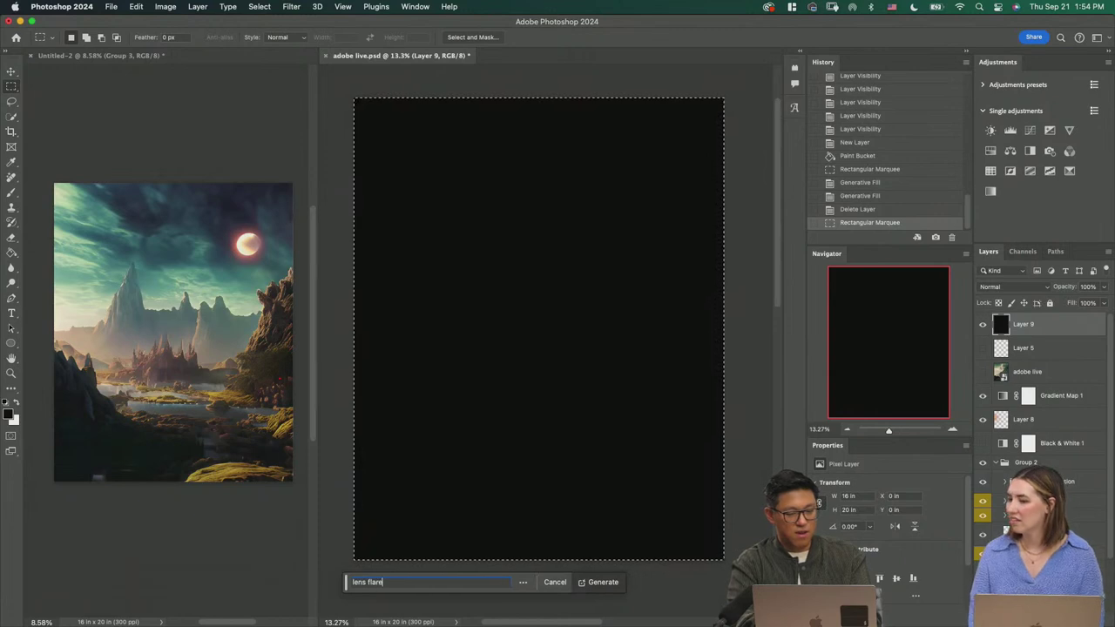
{"action": "key", "text": "Return"}
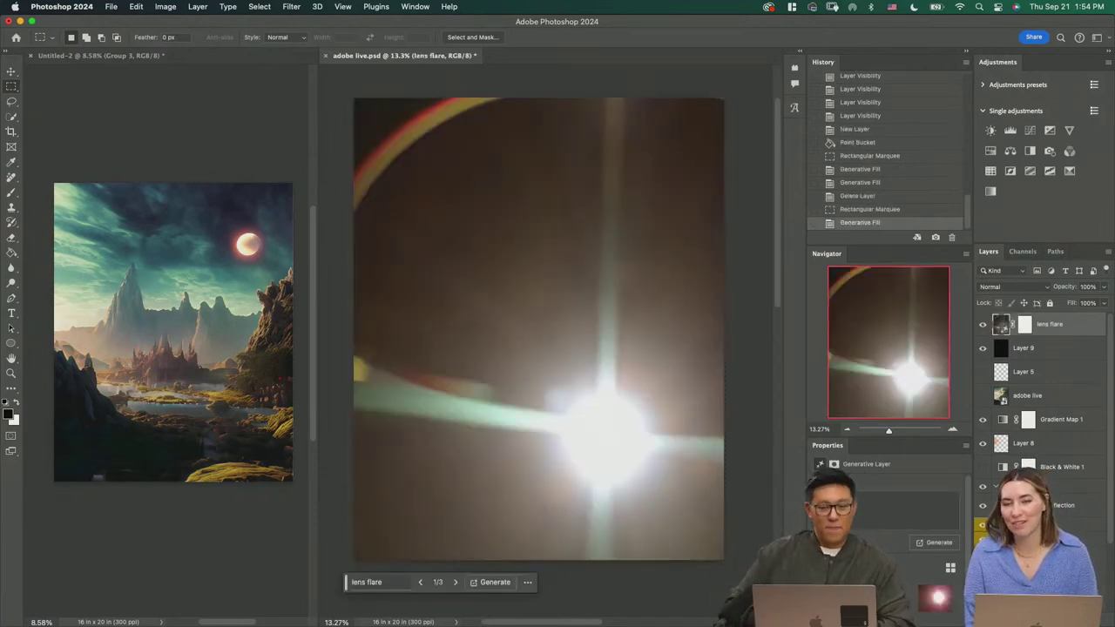
Step: Blend the second lens flare variation over the landscape in Screen mode, with the black Layer 9 hidden
{"action": "left_click", "coordinate": [889, 598]}
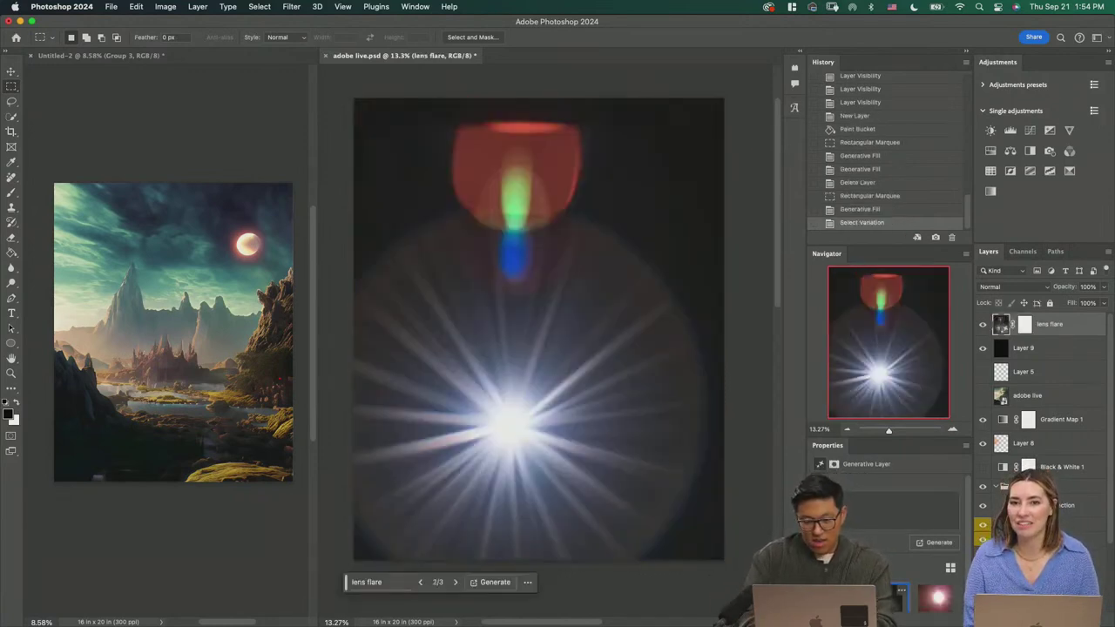
{"action": "left_click", "coordinate": [988, 285]}
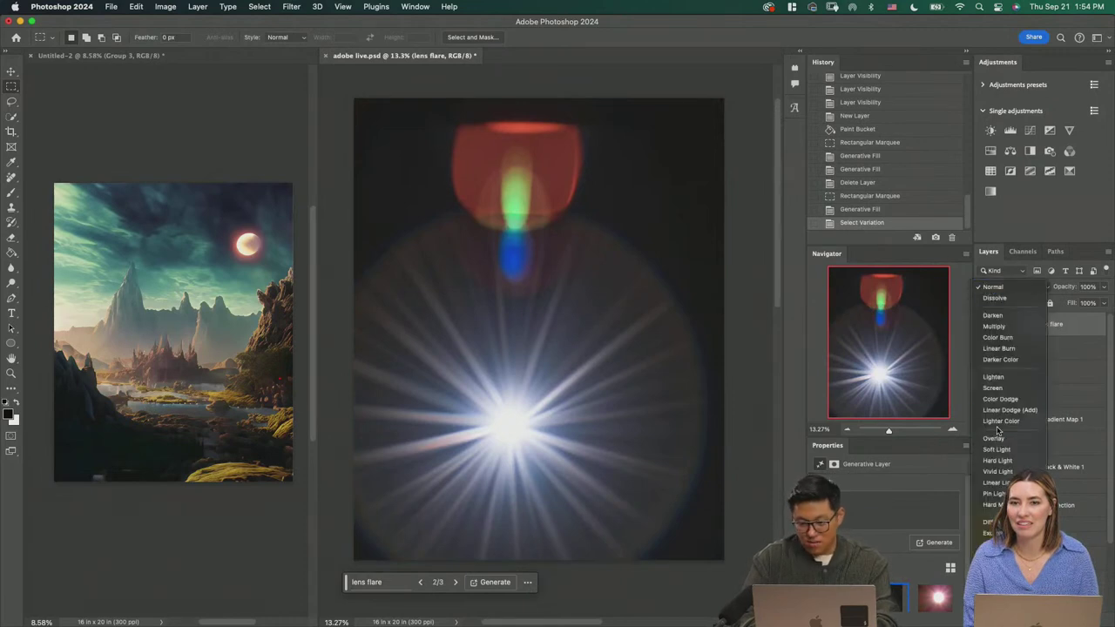
{"action": "left_click", "coordinate": [993, 387]}
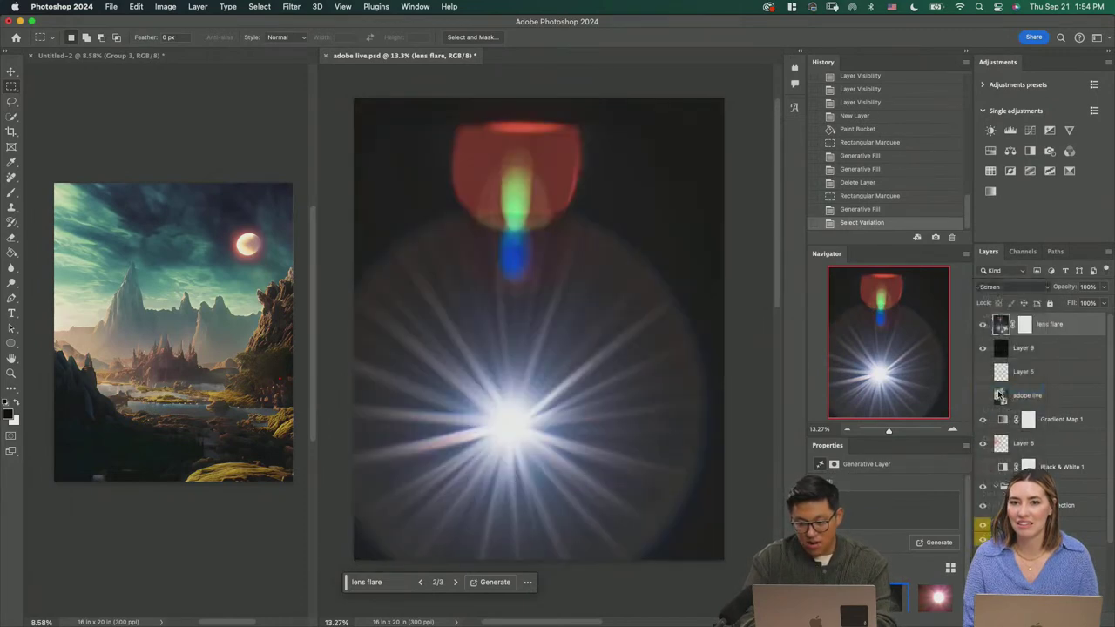
{"action": "left_click", "coordinate": [984, 347]}
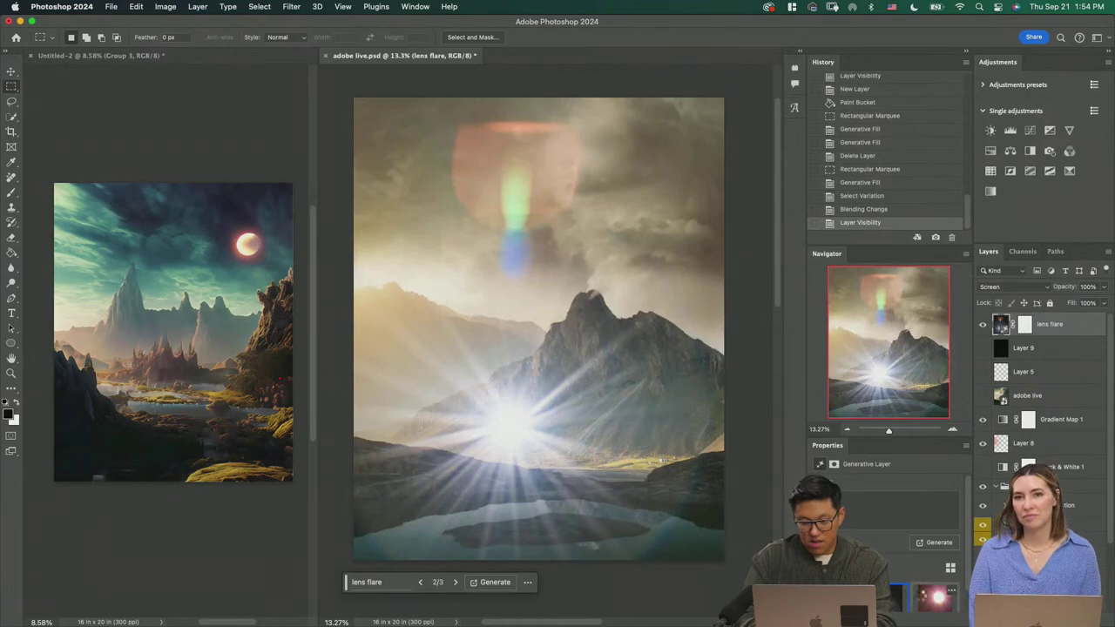
Step: Compare the other generated lens flare variations over the landscape and return to the second one
{"action": "left_click", "coordinate": [922, 600]}
{"action": "left_click", "coordinate": [894, 601]}
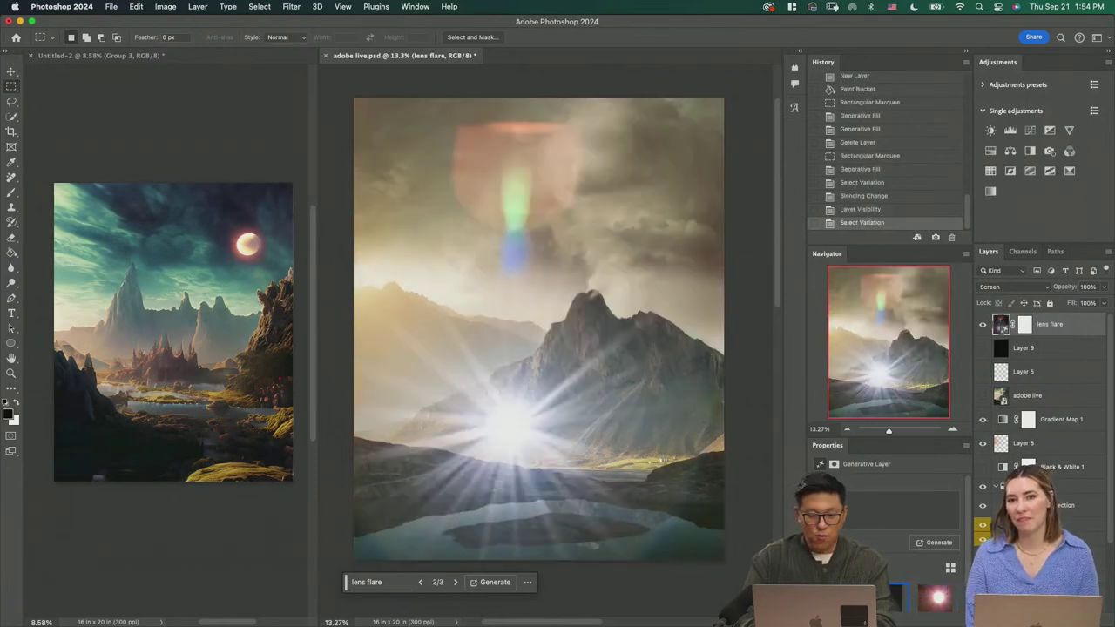
{"action": "left_click", "coordinate": [850, 600]}
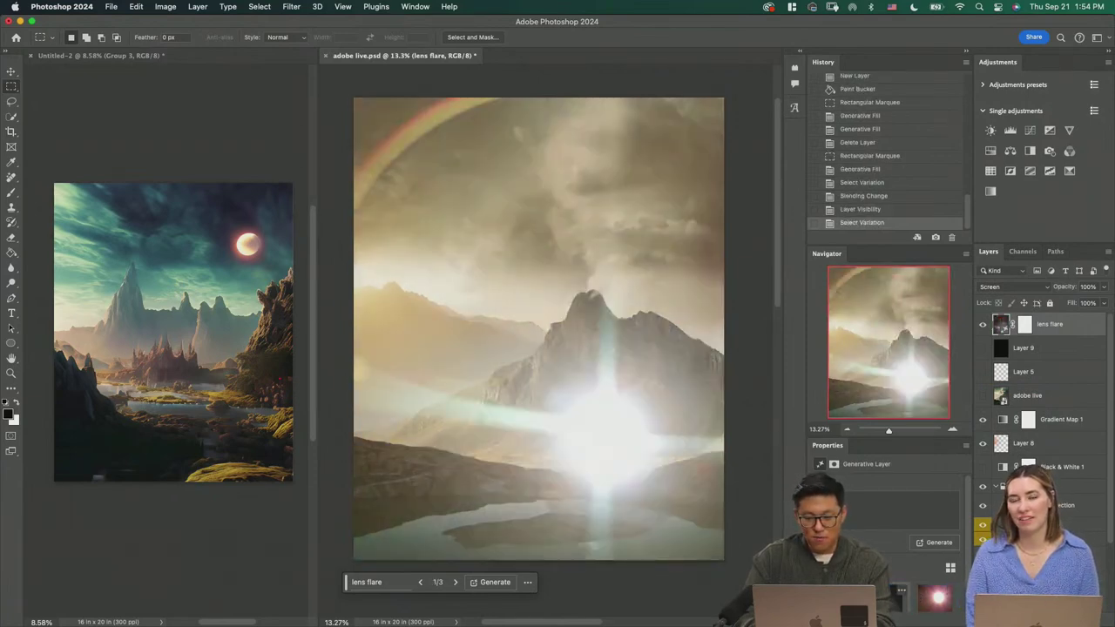
{"action": "left_click", "coordinate": [894, 601]}
Step: Rotate the lens flare about 121° and enlarge it beyond 175%, with its source past the image's upper-left edge and coloured spots at lower right
{"action": "left_click_drag", "start_coordinate": [507, 251], "coordinate": [461, 253]}
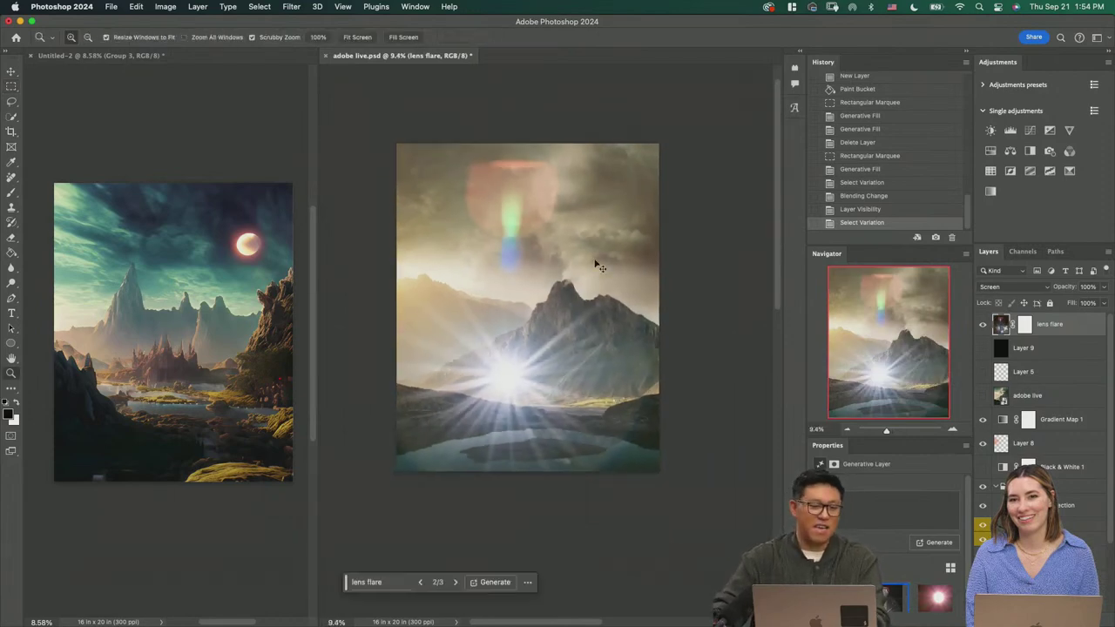
{"action": "key", "text": "super+t"}
{"action": "left_click_drag", "start_coordinate": [694, 231], "coordinate": [527, 501]}
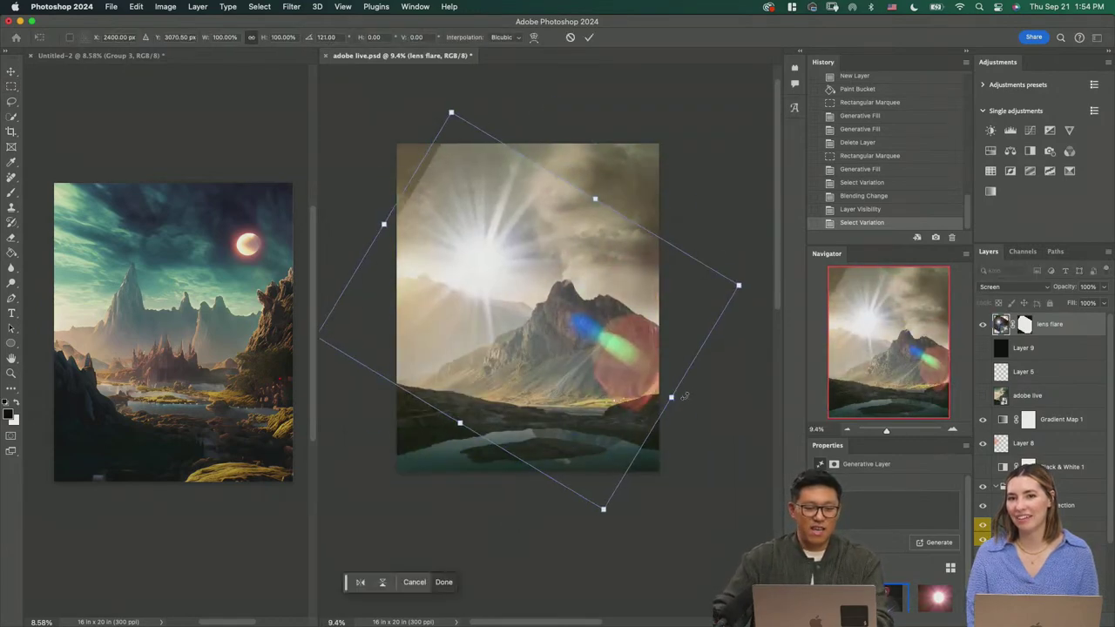
{"action": "left_click_drag", "start_coordinate": [667, 399], "coordinate": [797, 518]}
{"action": "left_click_drag", "start_coordinate": [607, 350], "coordinate": [415, 331]}
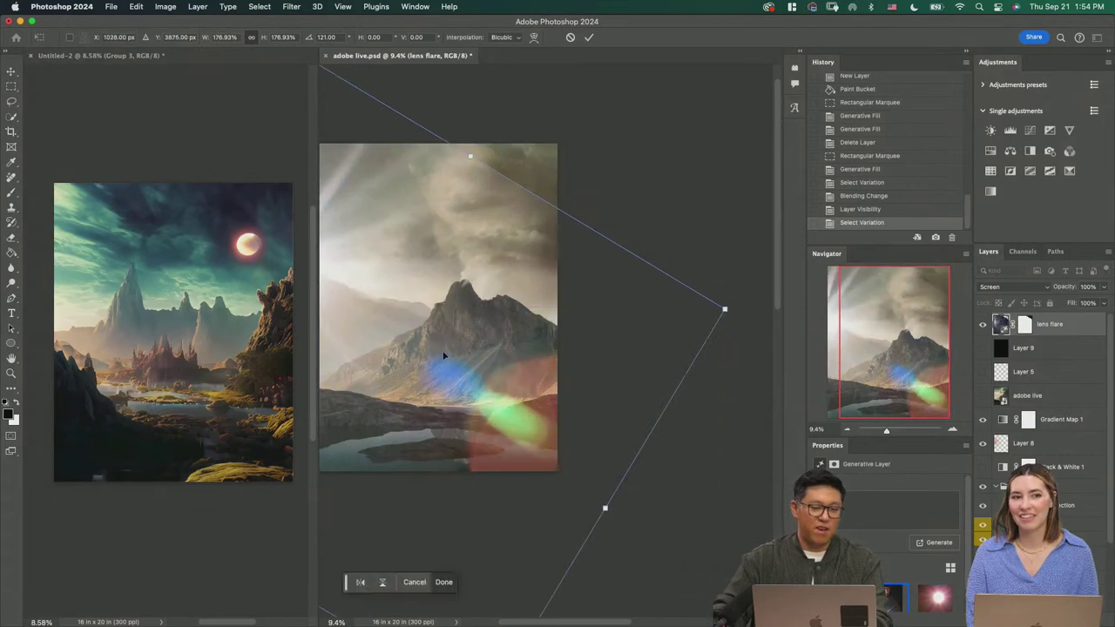
{"action": "left_click_drag", "start_coordinate": [469, 376], "coordinate": [563, 319]}
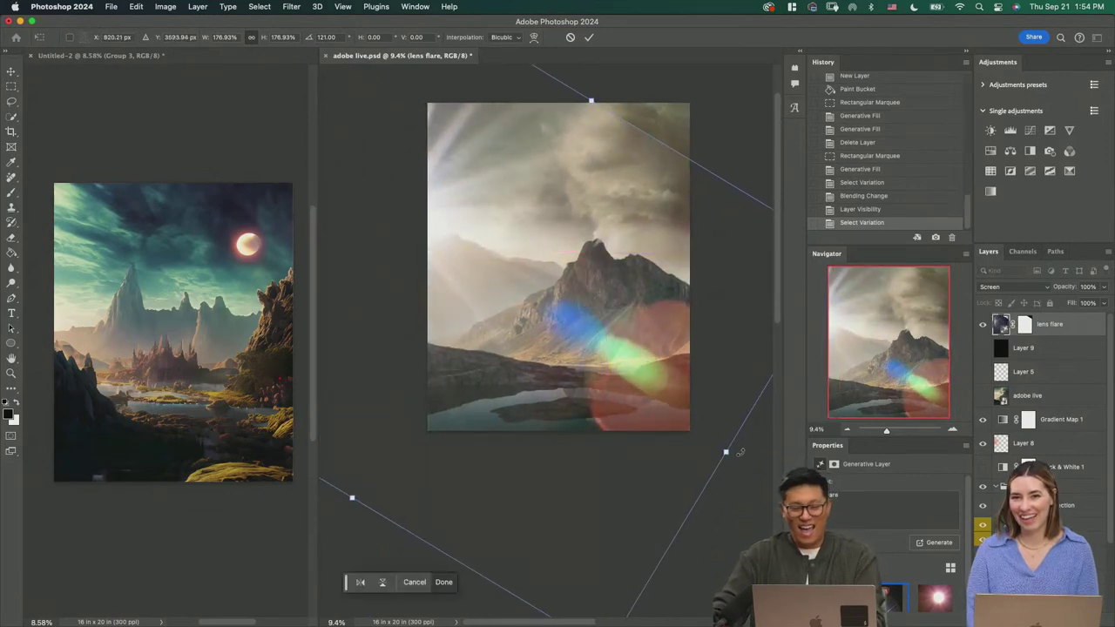
{"action": "left_click_drag", "start_coordinate": [729, 450], "coordinate": [742, 462]}
{"action": "key", "text": "Return"}
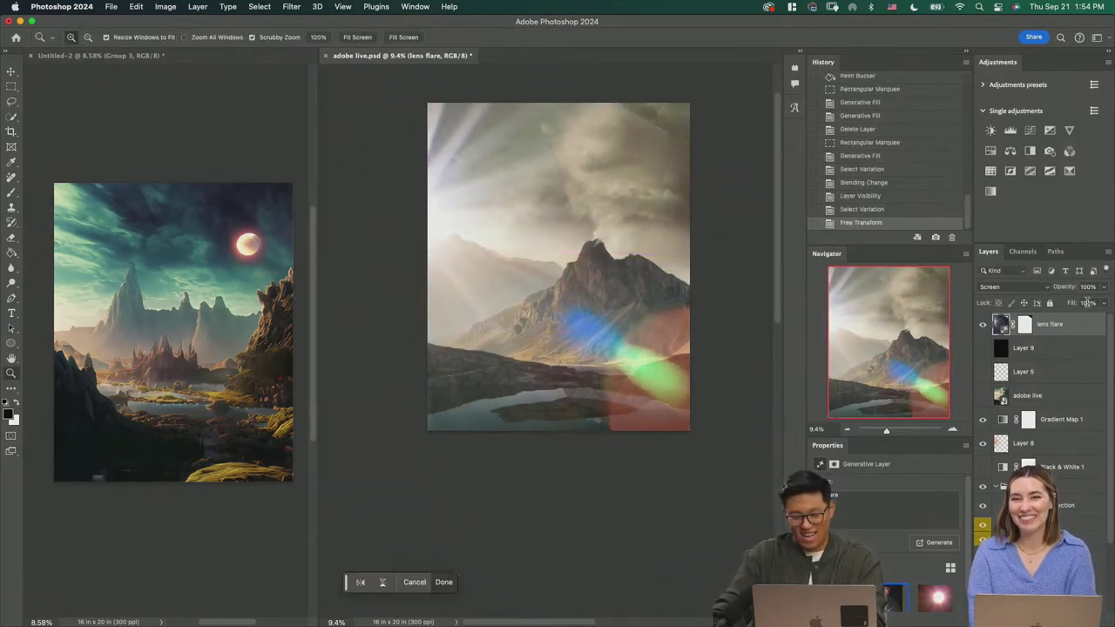
Step: Lower the lens flare layer's opacity to 35% and hide the layer
{"action": "left_click_drag", "start_coordinate": [1106, 306], "coordinate": [1070, 303]}
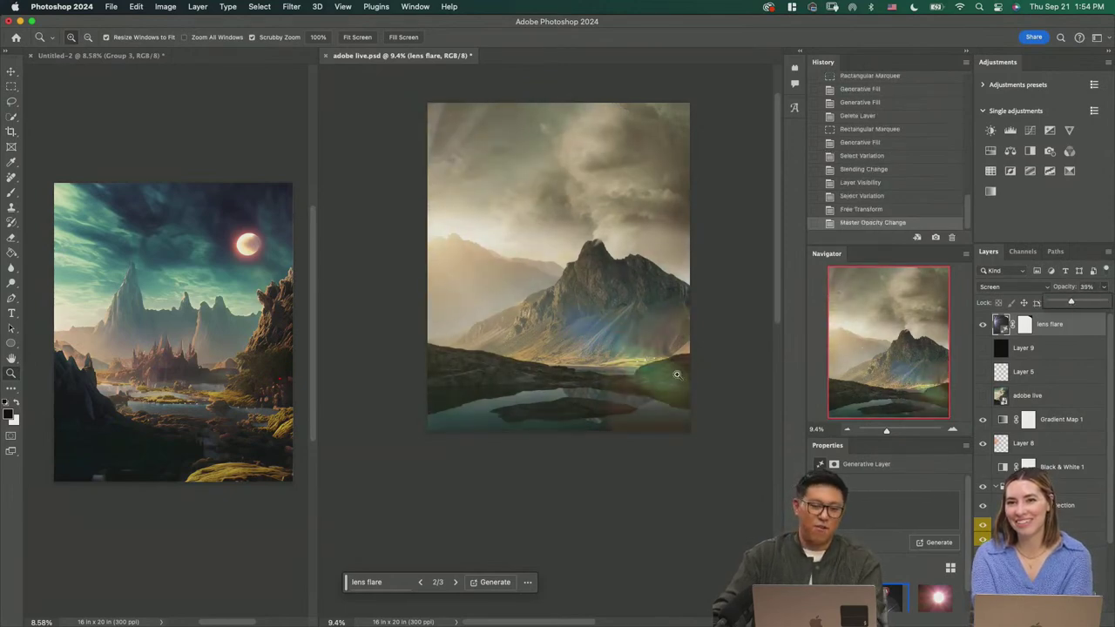
{"action": "left_click_drag", "start_coordinate": [602, 350], "coordinate": [569, 392]}
{"action": "left_click", "coordinate": [983, 324]}
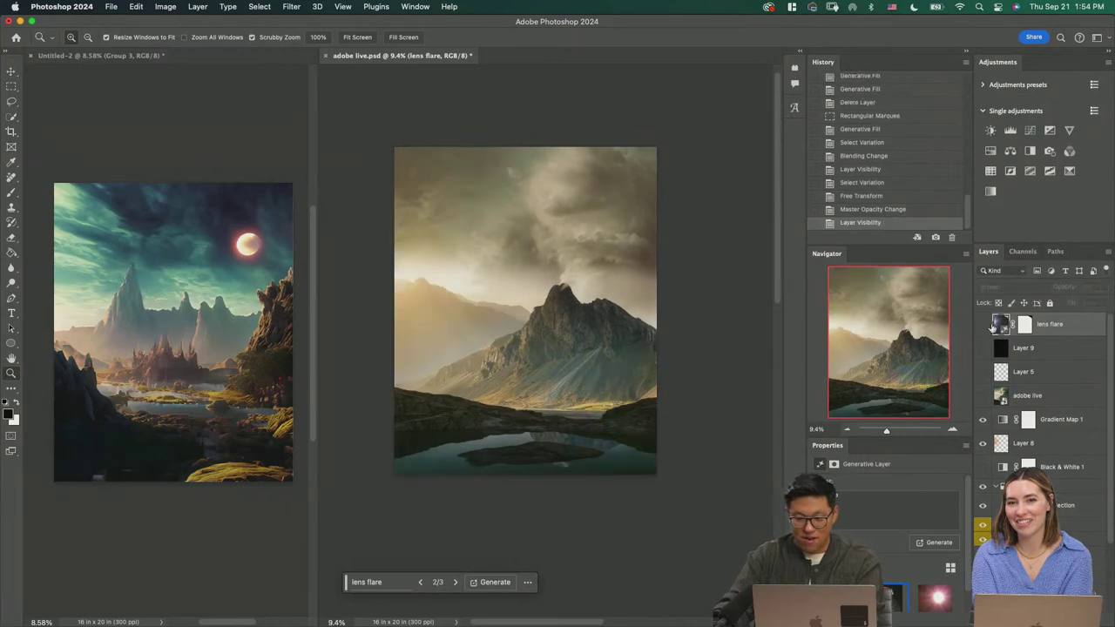
Step: Compare the composite with the adobe live layer by briefly showing that layer
{"action": "left_click_drag", "start_coordinate": [510, 340], "coordinate": [622, 371]}
{"action": "left_click", "coordinate": [983, 395]}
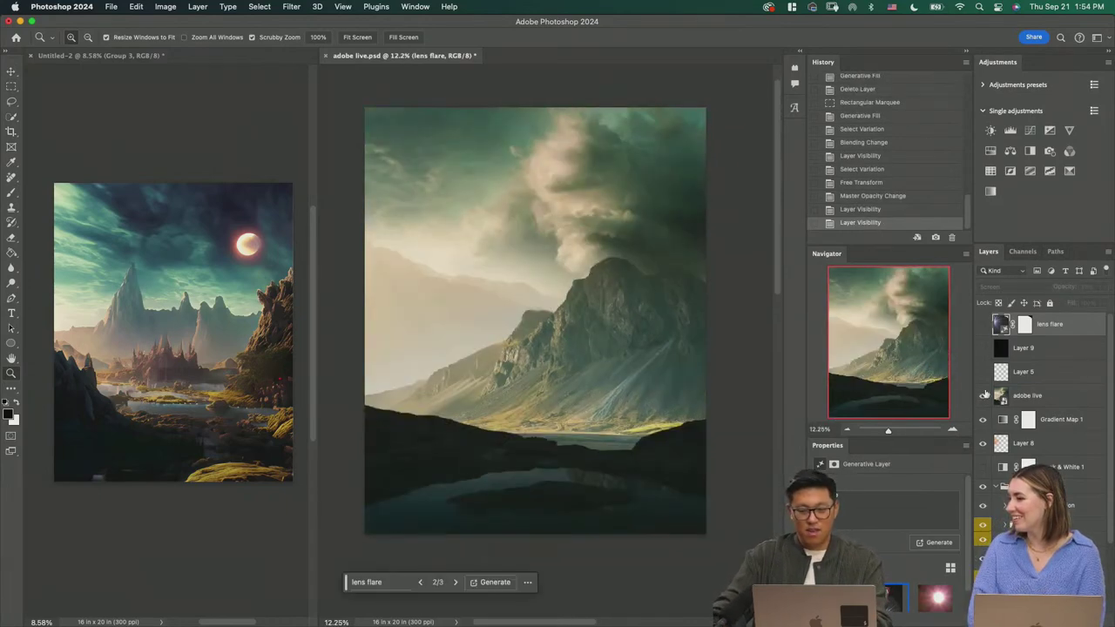
{"action": "left_click", "coordinate": [984, 396]}
Step: Start saving the document in Large Document Format (.psb)
{"action": "key", "text": "cmd+s"}
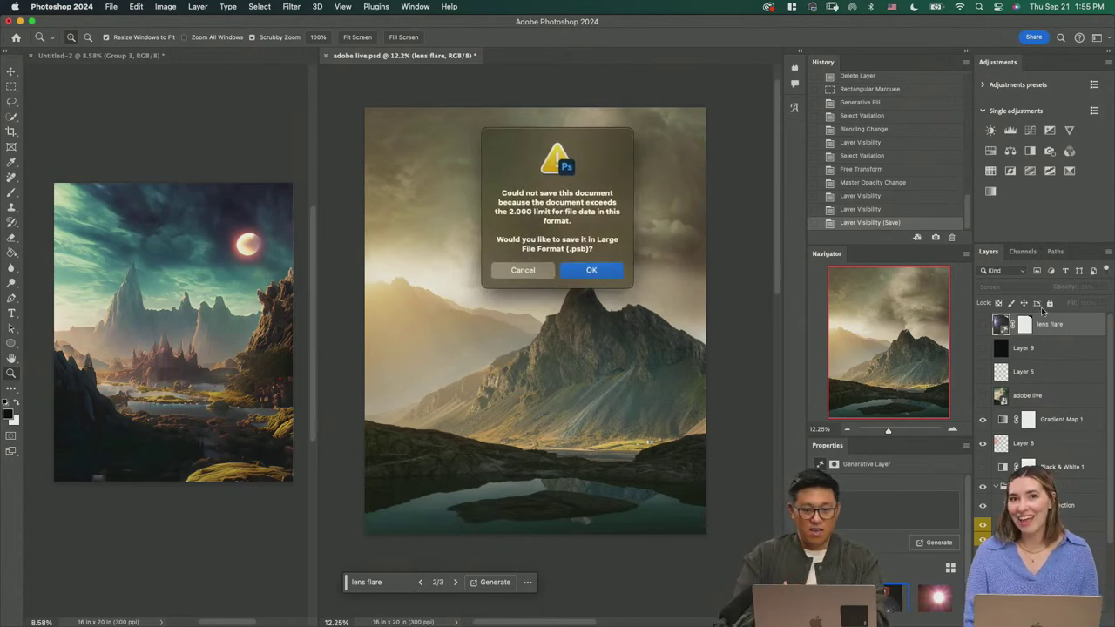
{"action": "left_click", "coordinate": [591, 271]}
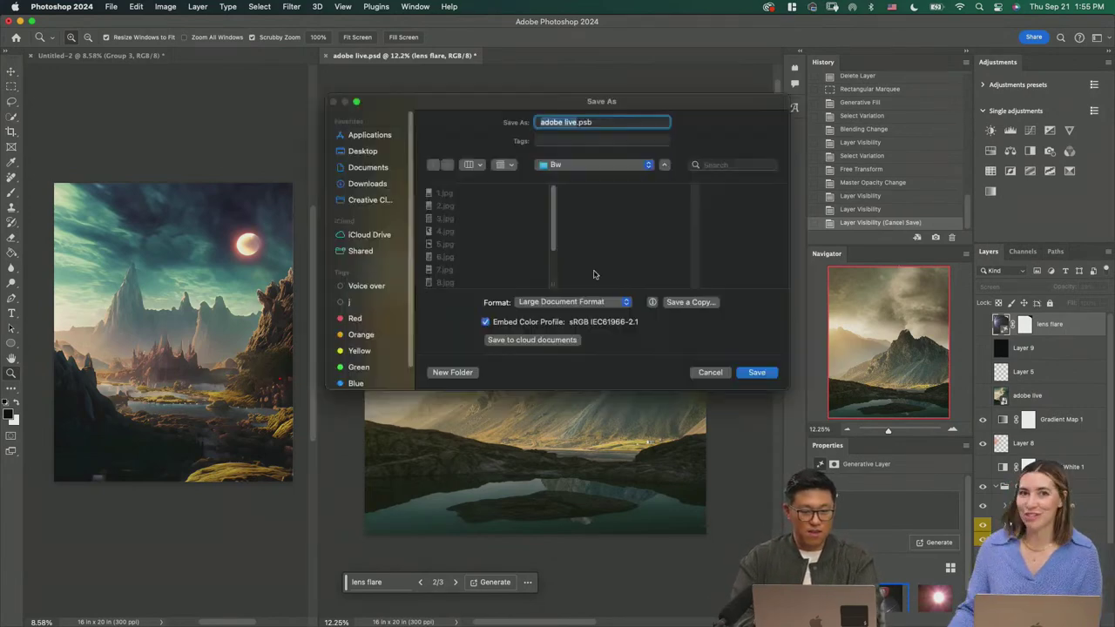